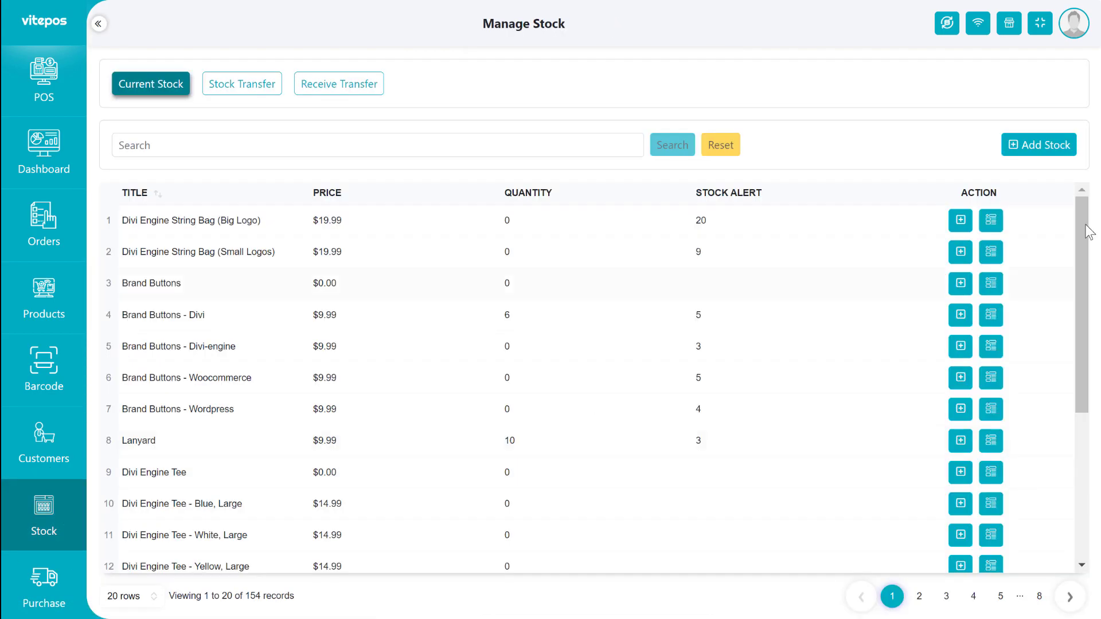
# Add a stock entry of 20 Fresh Tisu for Luigi's Fashion House from the chosen supplier.
pyautogui.click(1038, 145)
pyautogui.click(321, 287)
pyautogui.click(321, 345)
pyautogui.click(635, 287)
pyautogui.click(636, 316)
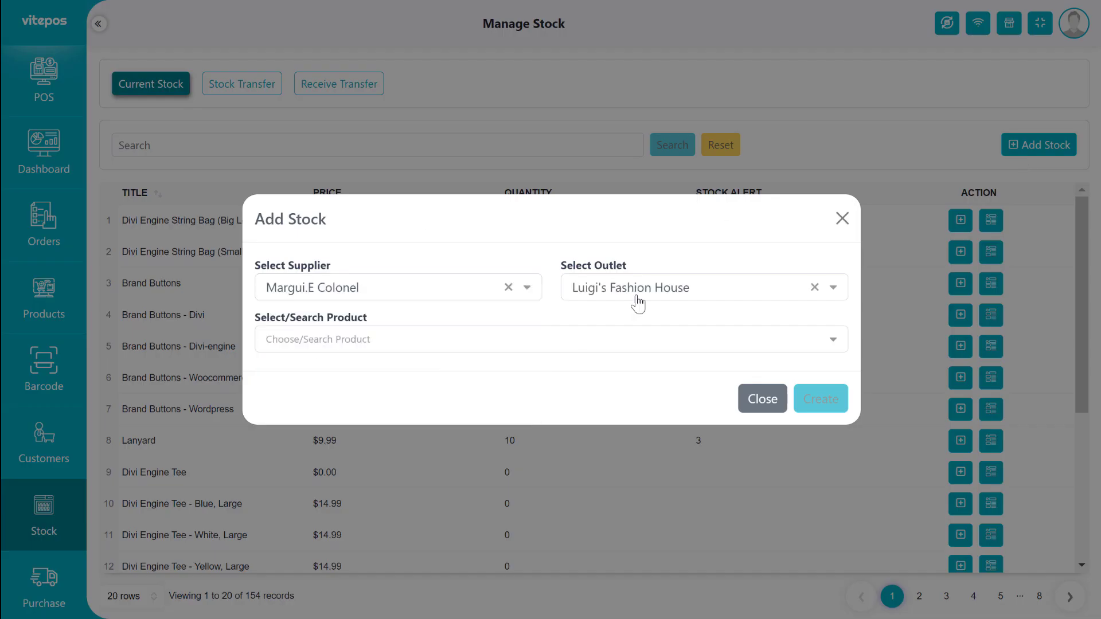
pyautogui.click(378, 339)
pyautogui.scroll(-5, 367, 402)
pyautogui.write('ti')
pyautogui.click(344, 456)
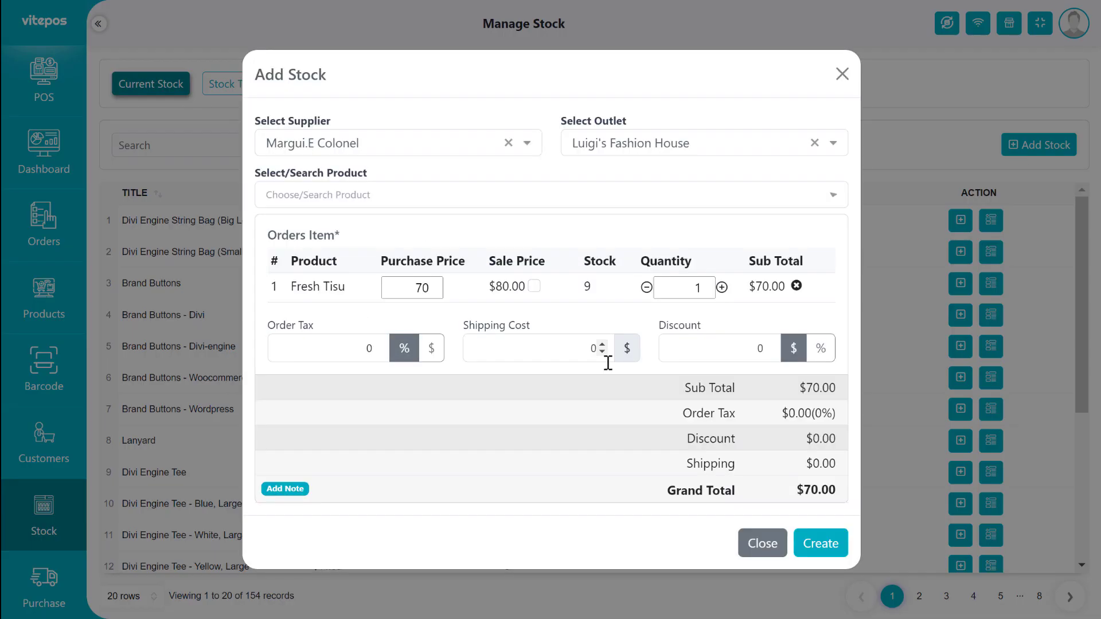
pyautogui.doubleClick(677, 287)
pyautogui.write('20')
pyautogui.click(819, 542)
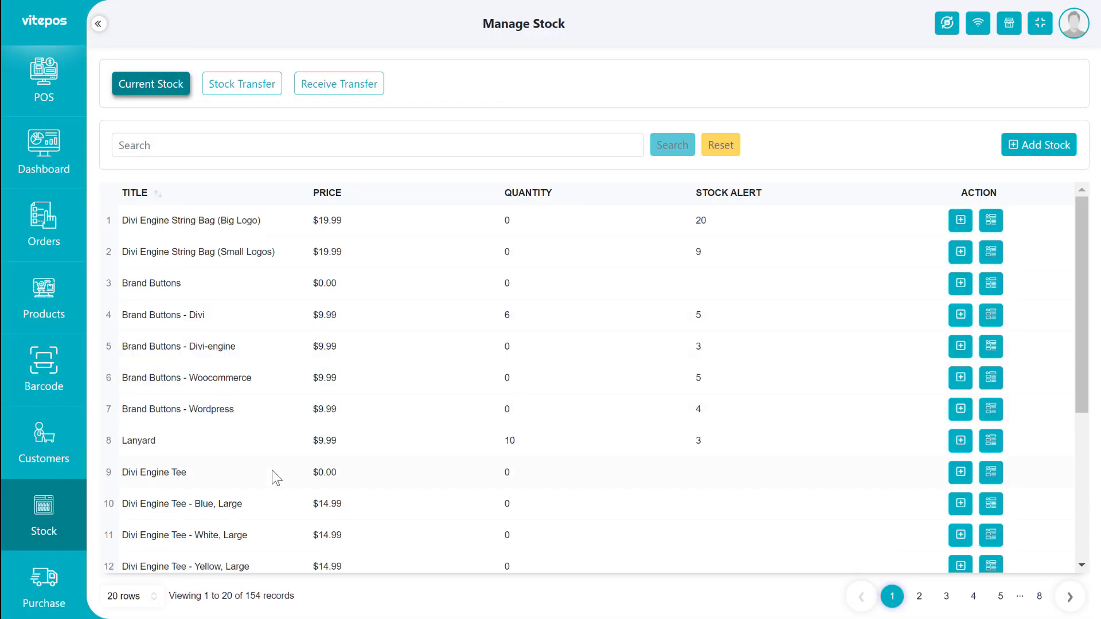
# Search the stock list for 'tisu' to confirm quantity 29, then view stock transfers.
pyautogui.click(228, 150)
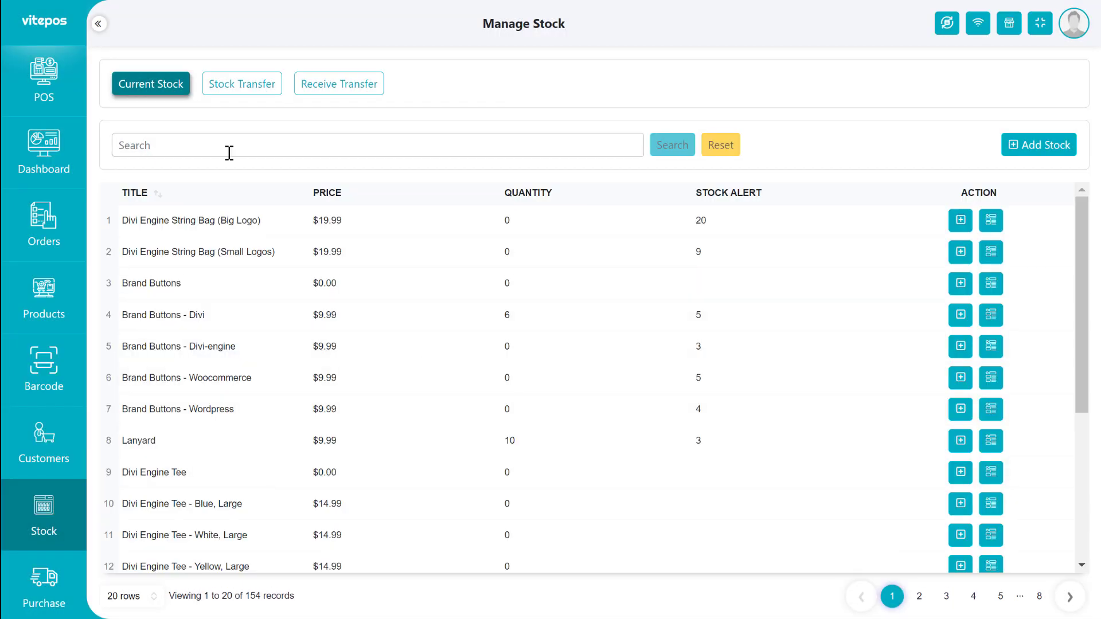
pyautogui.write('tisu')
pyautogui.click(672, 145)
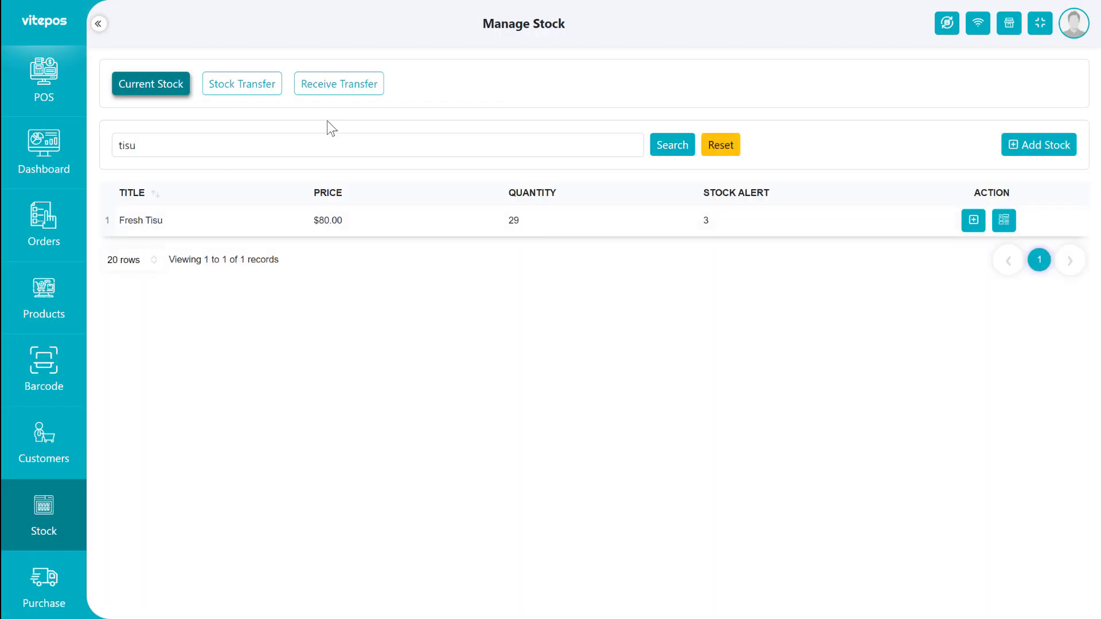
pyautogui.click(242, 83)
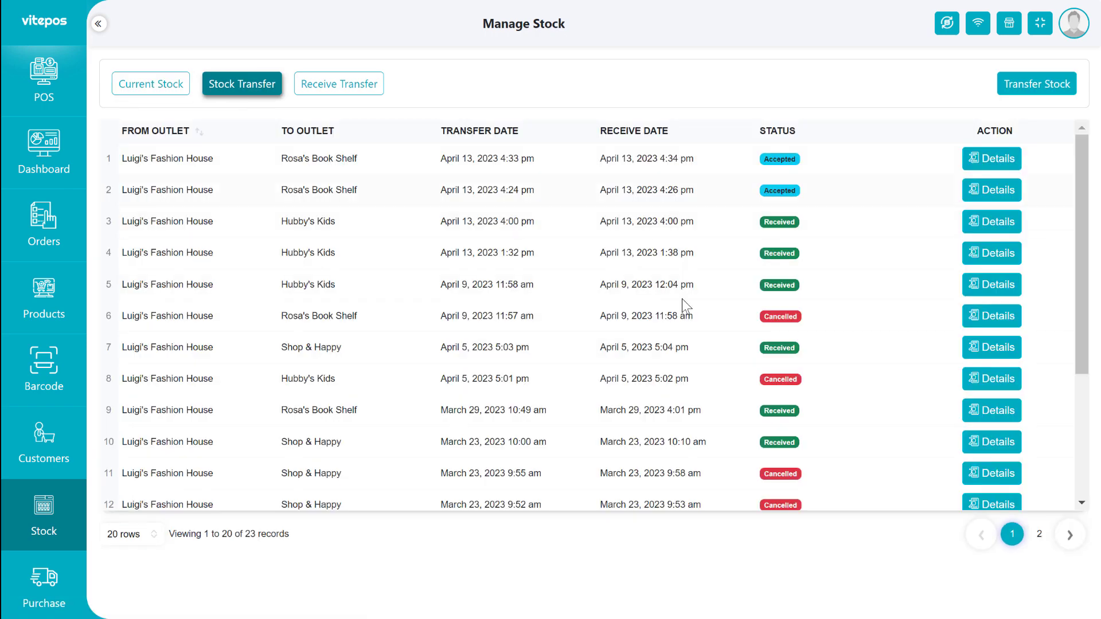
# Review received transfers and price updates, including Brand Buttons - Divi, then go to vendor management.
pyautogui.click(339, 84)
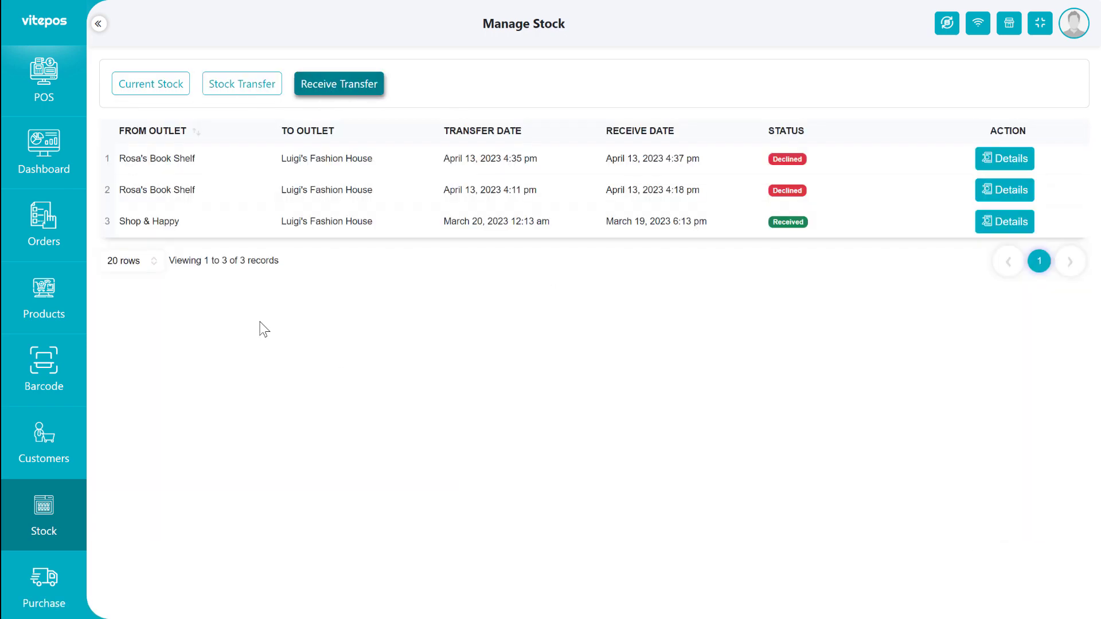
pyautogui.click(44, 585)
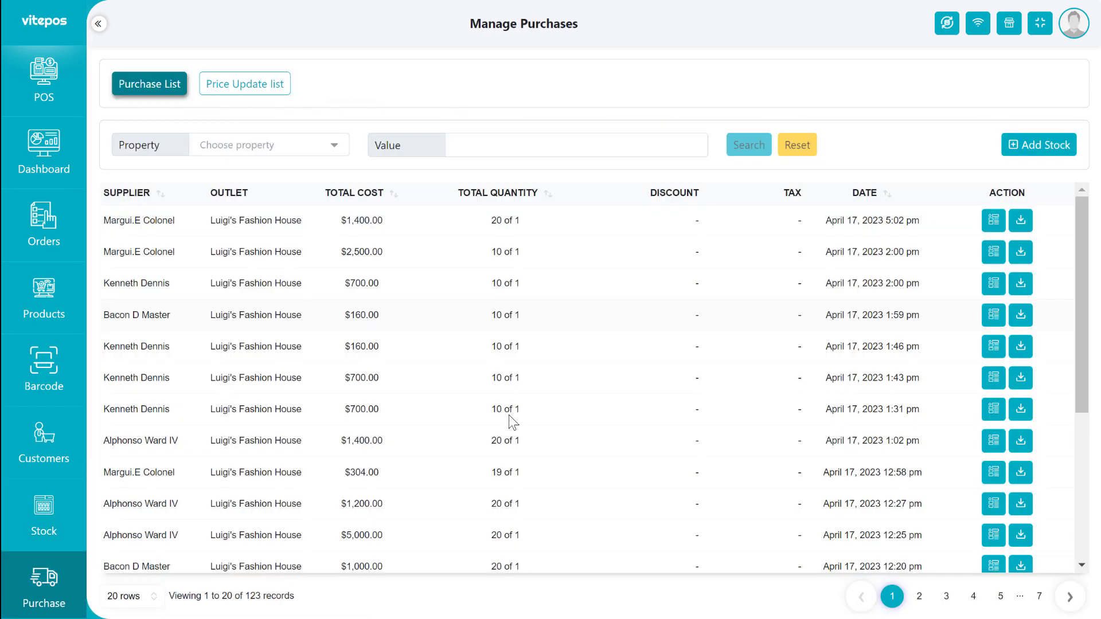
pyautogui.click(230, 89)
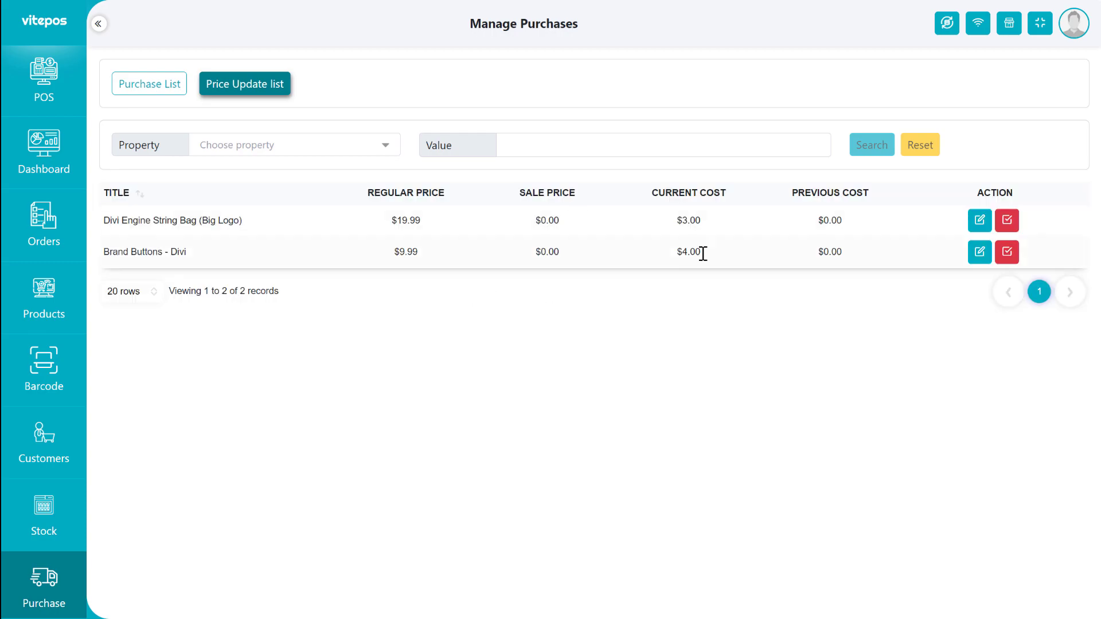
pyautogui.click(979, 251)
pyautogui.click(90, 396)
pyautogui.scroll(-4, 43, 396)
pyautogui.click(43, 435)
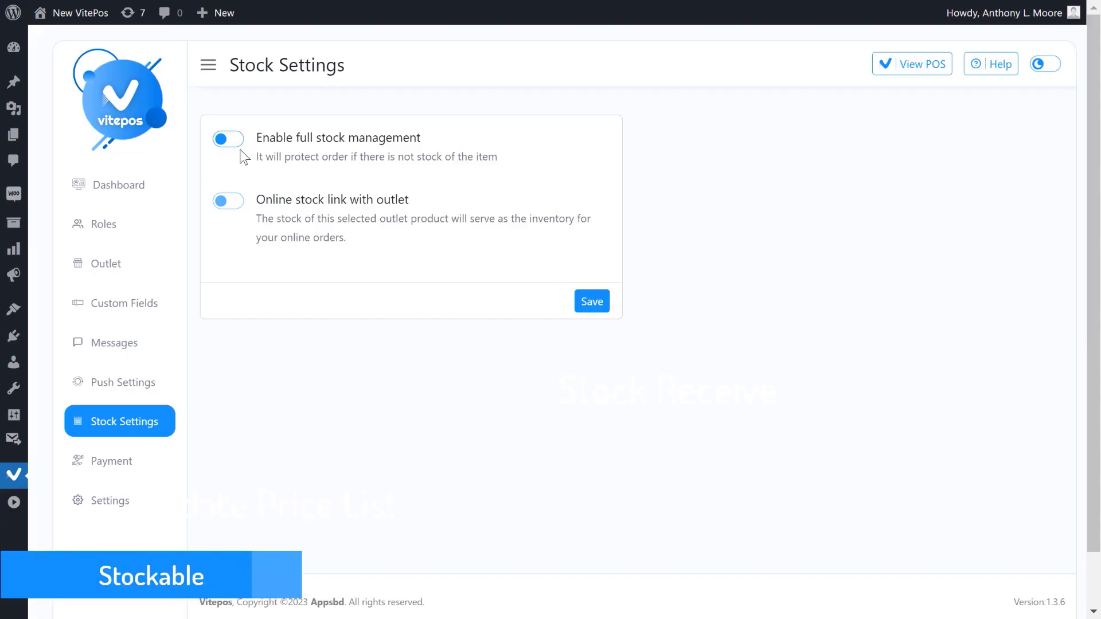
# Turn on 'Enable full stock management' in Stock Settings and save.
pyautogui.click(233, 142)
pyautogui.click(607, 309)
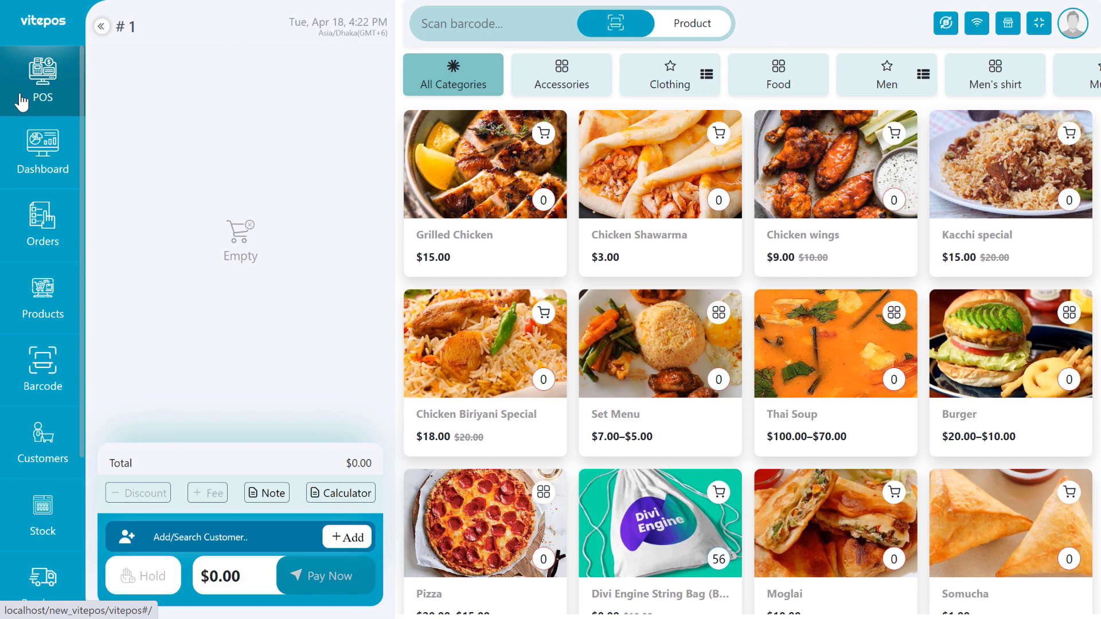
# Add Fresh Tisu and Woo Ninja to the cart with a quantity of 10 each.
pyautogui.moveTo(719, 205)
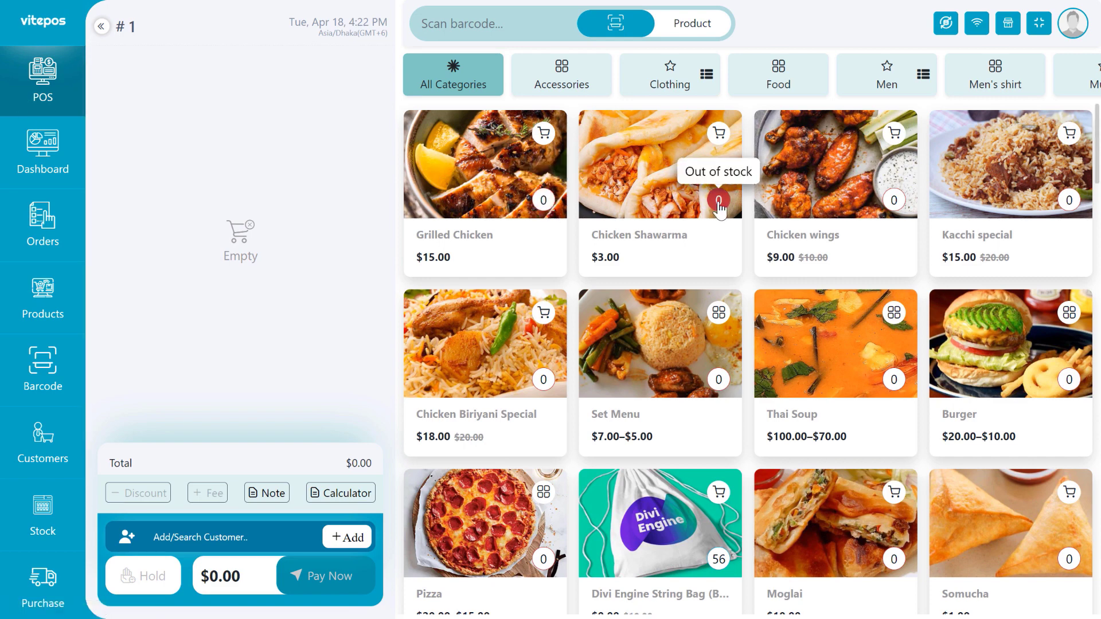
pyautogui.scroll(-5, 671, 344)
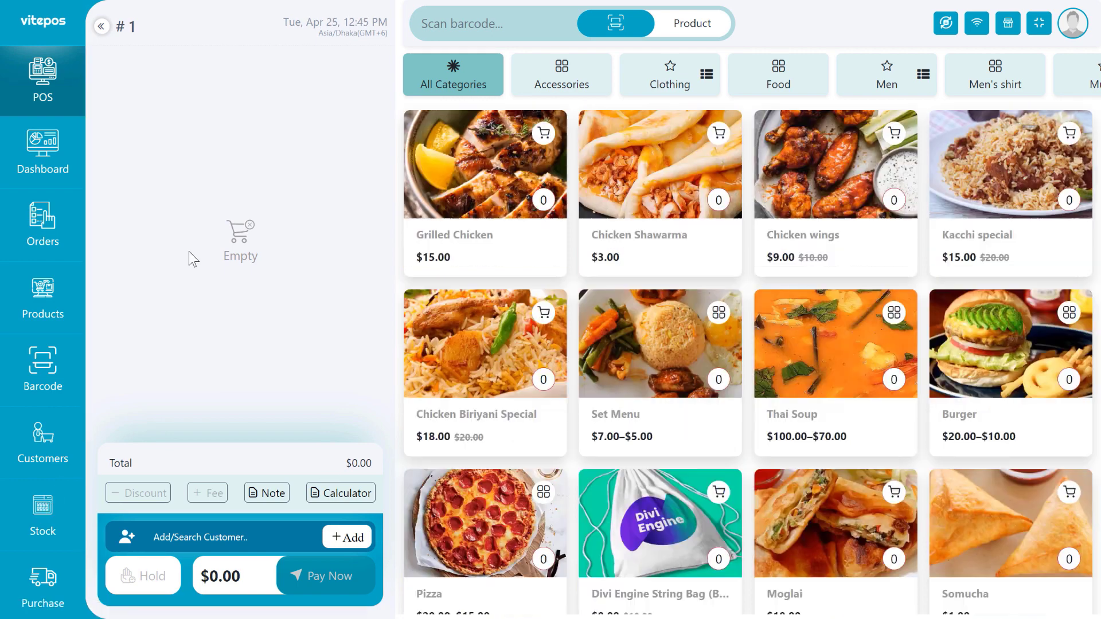
pyautogui.scroll(-6, 664, 402)
pyautogui.click(664, 446)
pyautogui.scroll(-3, 746, 453)
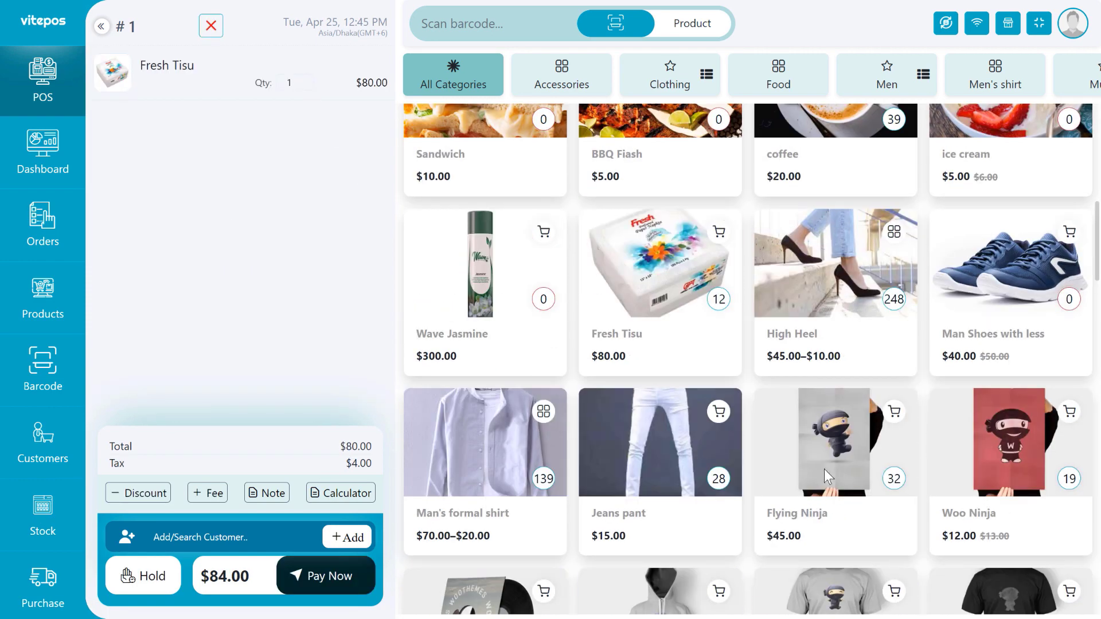
pyautogui.click(979, 462)
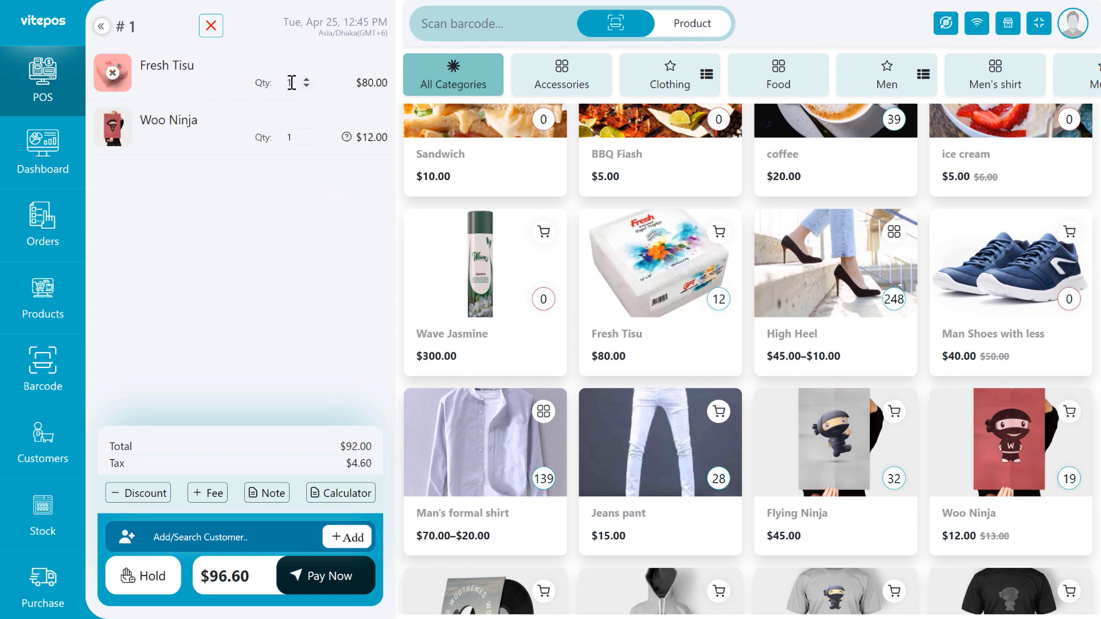
pyautogui.write('20')
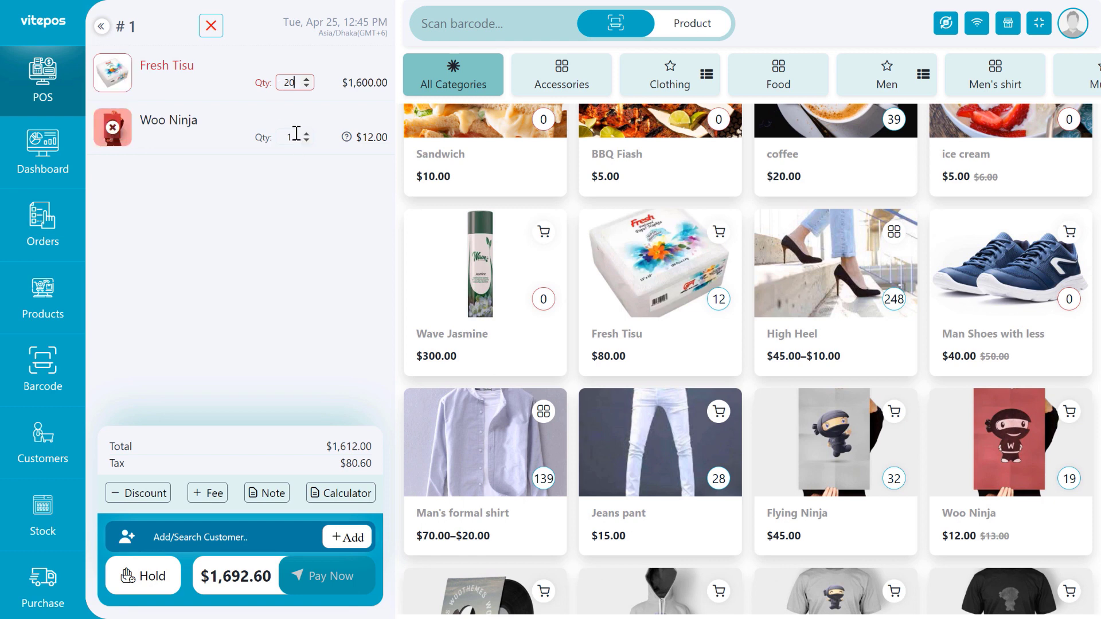
pyautogui.doubleClick(290, 137)
pyautogui.write('20')
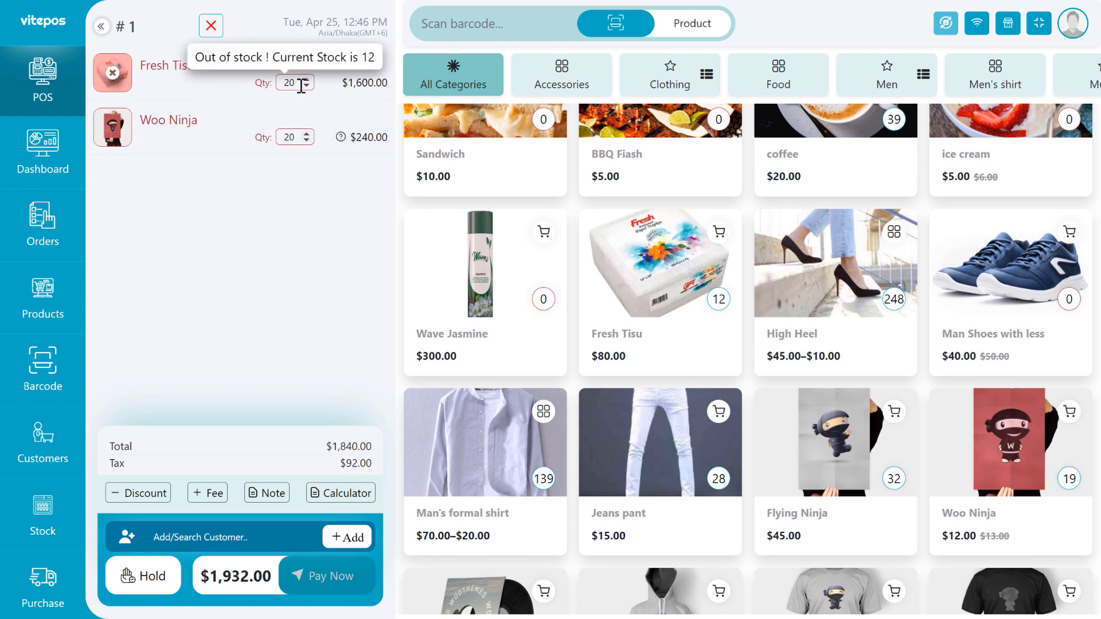
pyautogui.doubleClick(290, 82)
pyautogui.write('10')
pyautogui.doubleClick(289, 137)
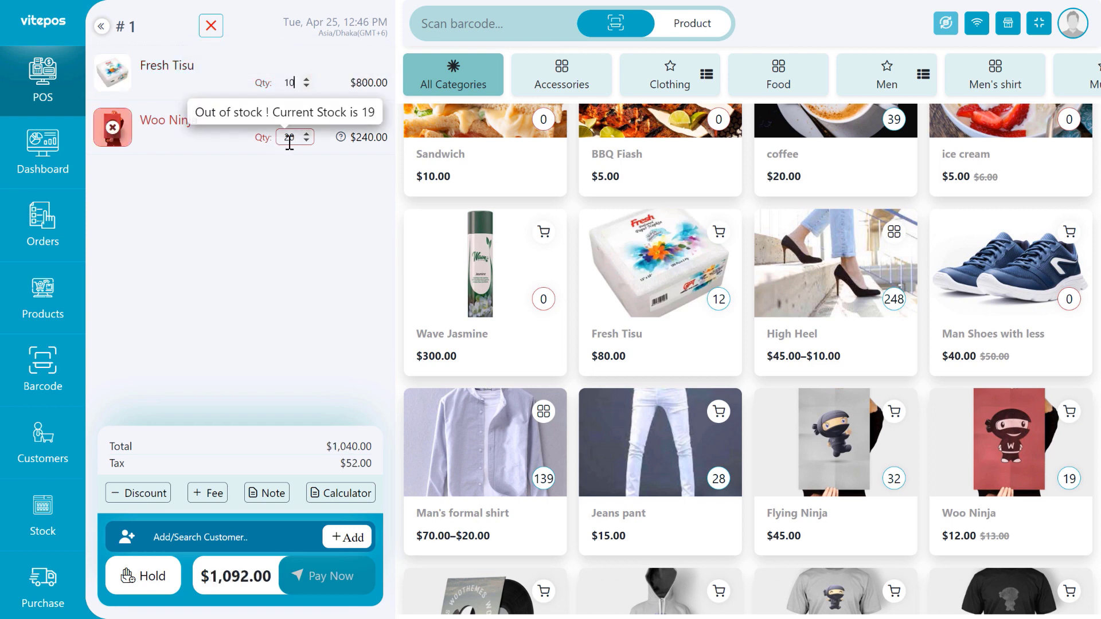
pyautogui.write('10')
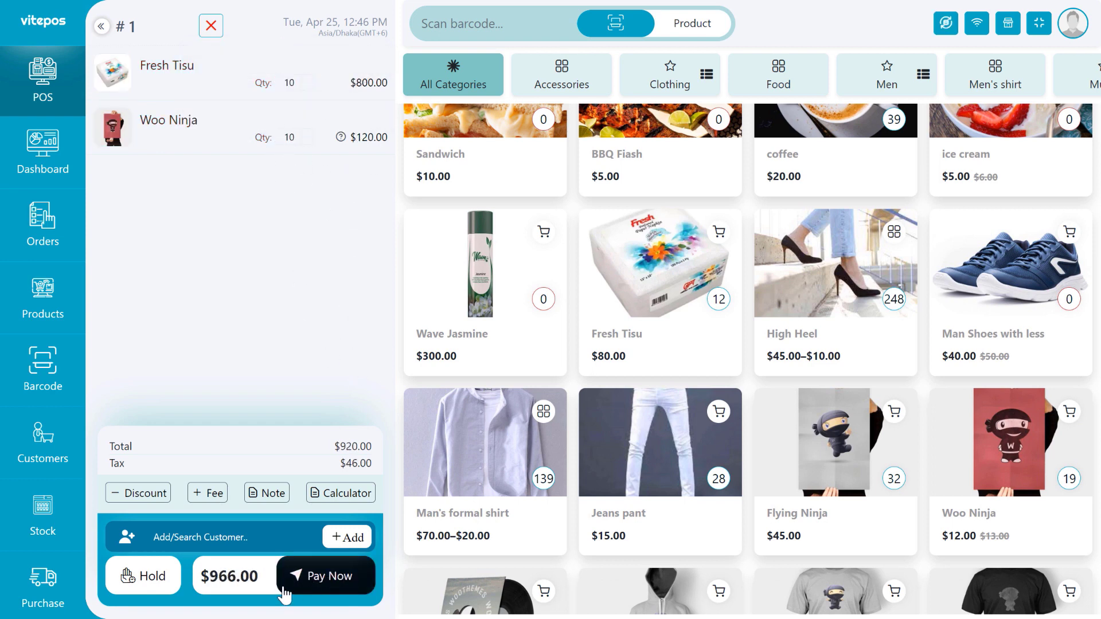
# Take the $966.00 cash payment and start a new empty sale.
pyautogui.click(322, 591)
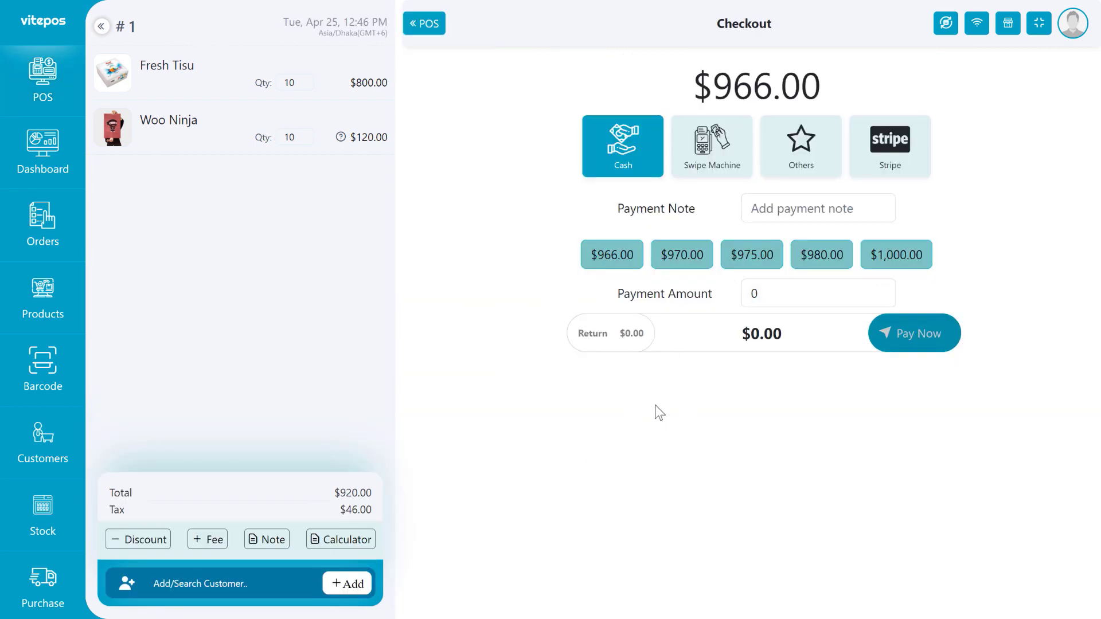
pyautogui.click(607, 254)
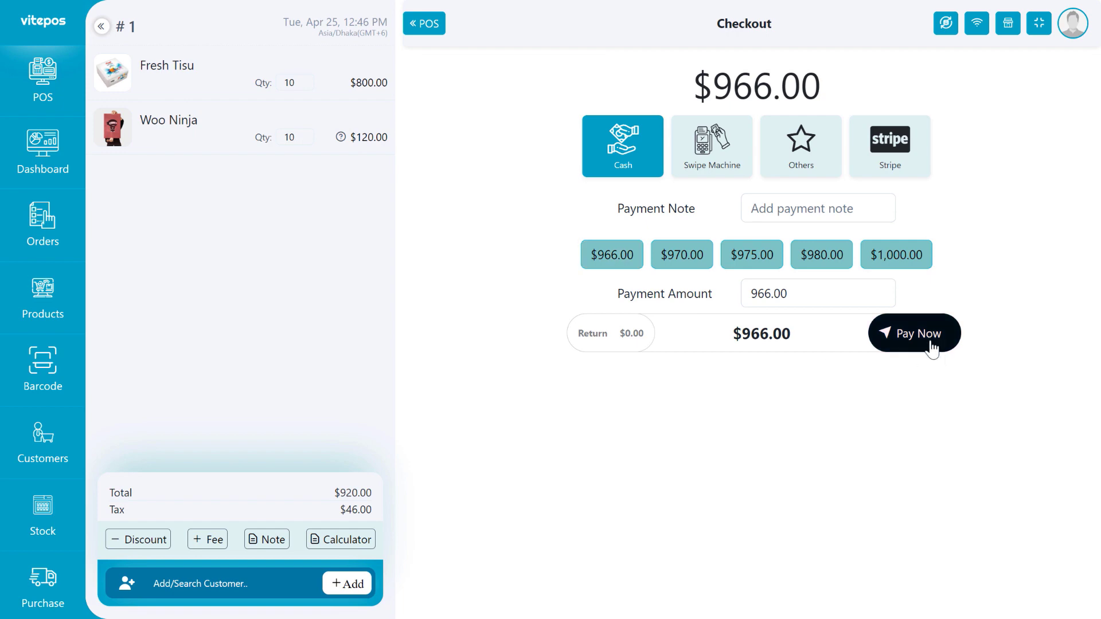
pyautogui.click(930, 339)
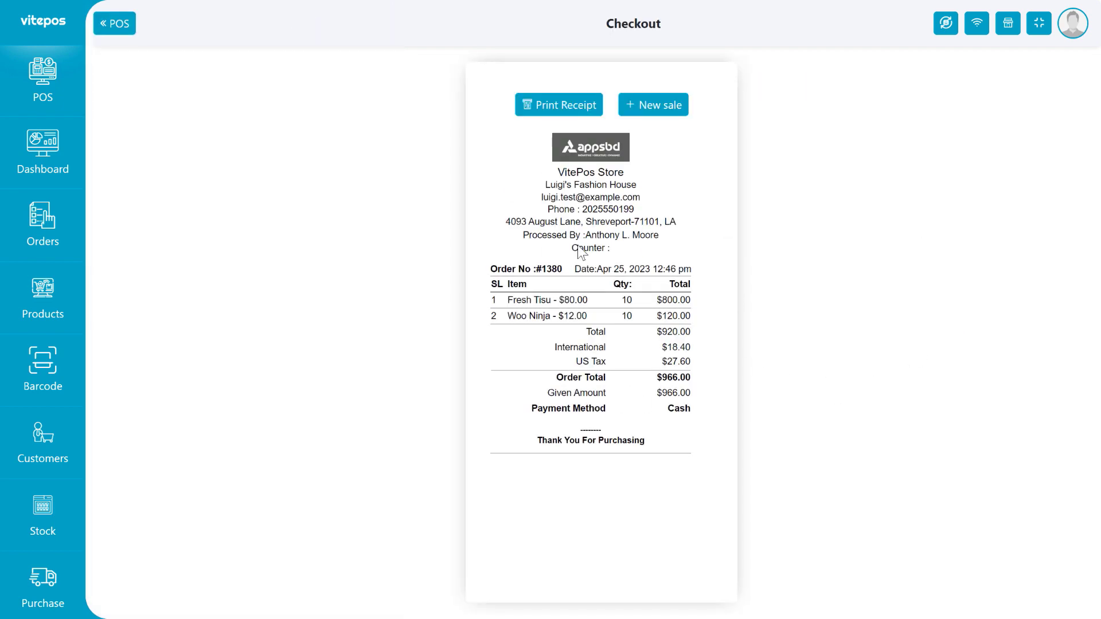
pyautogui.click(80, 109)
pyautogui.scroll(-8, 539, 218)
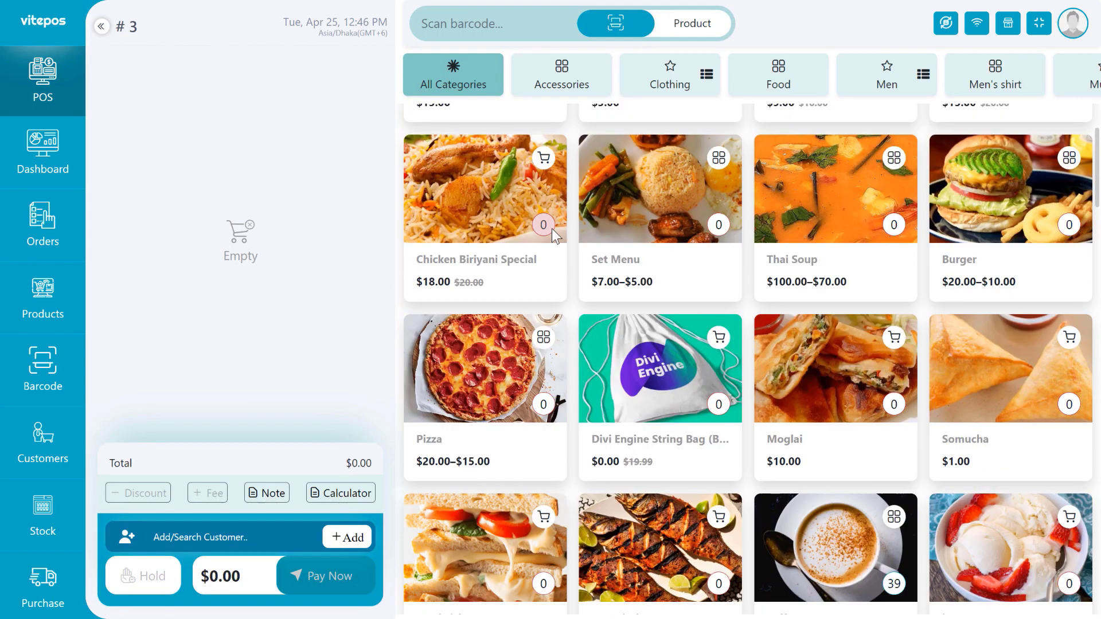
pyautogui.scroll(-3, 717, 450)
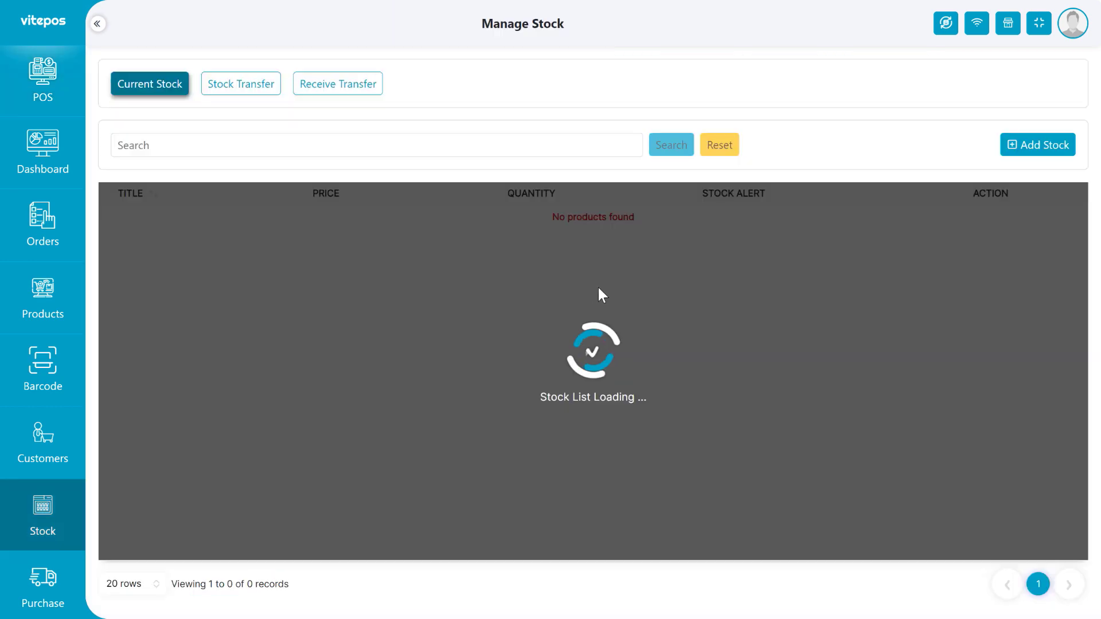
# Add a stock entry of 20 Wave Jasmine from the chosen supplier.
pyautogui.scroll(-3, 569, 262)
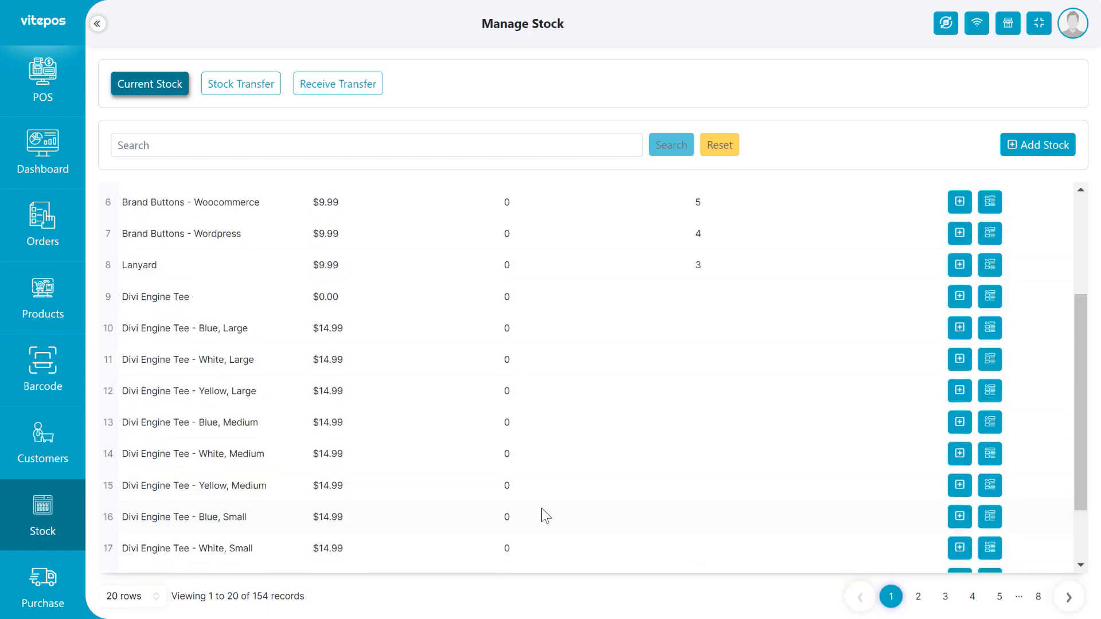
pyautogui.scroll(3, 543, 510)
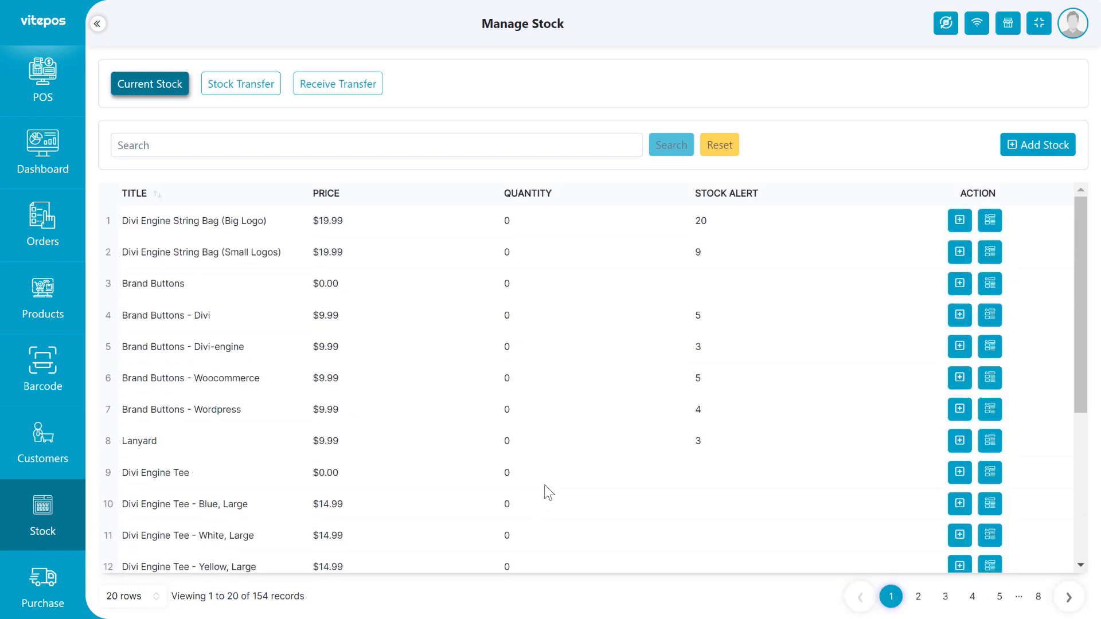
pyautogui.click(1042, 150)
pyautogui.click(352, 295)
pyautogui.click(373, 315)
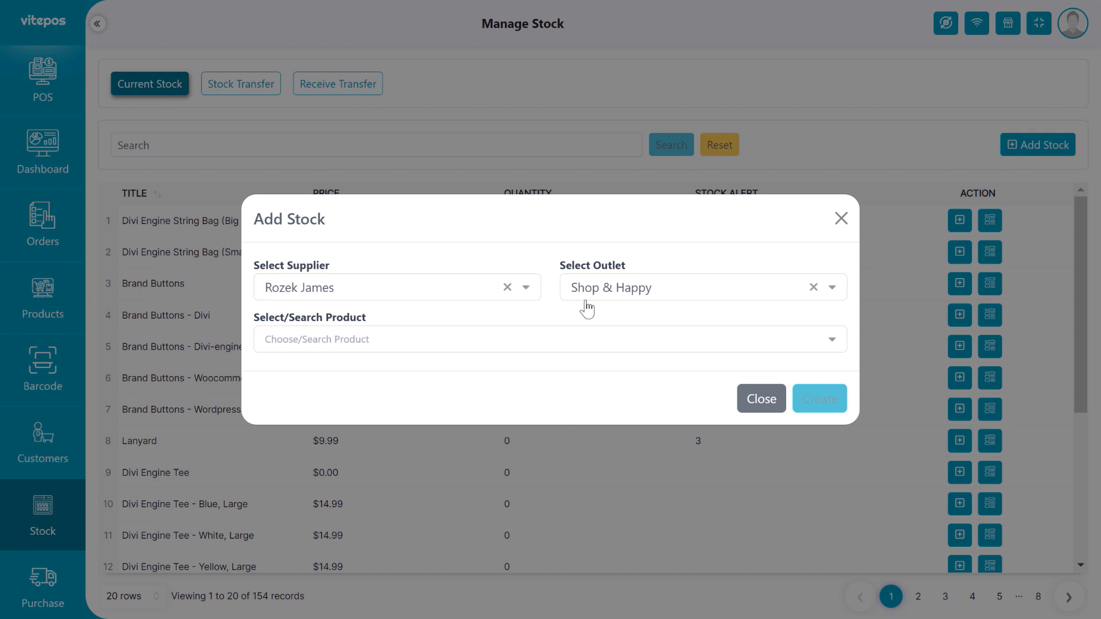
pyautogui.click(346, 342)
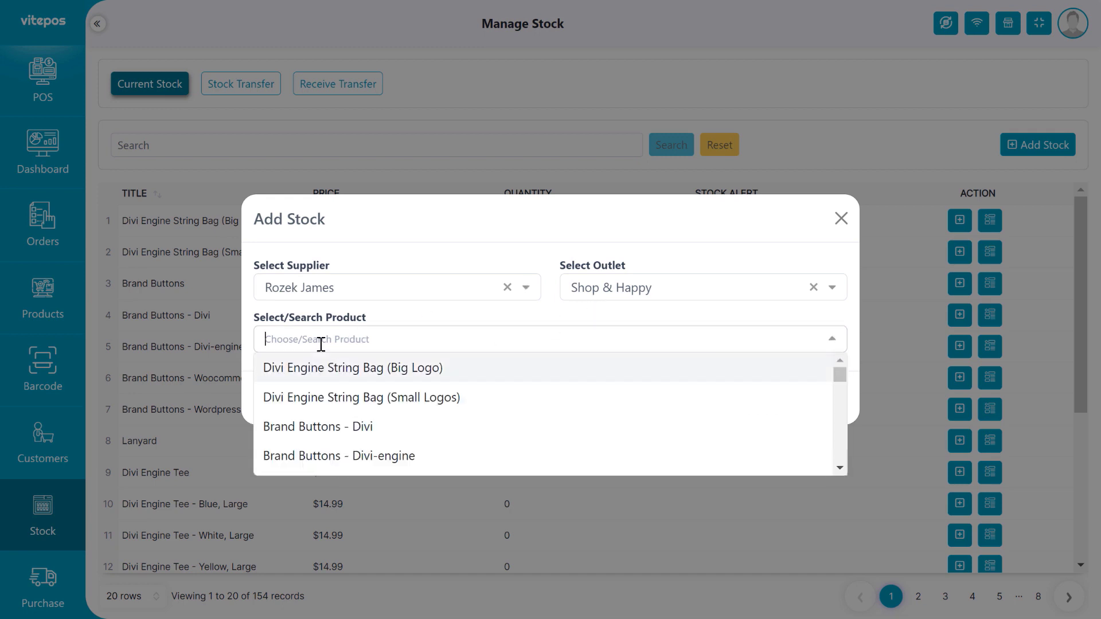
pyautogui.write('wav')
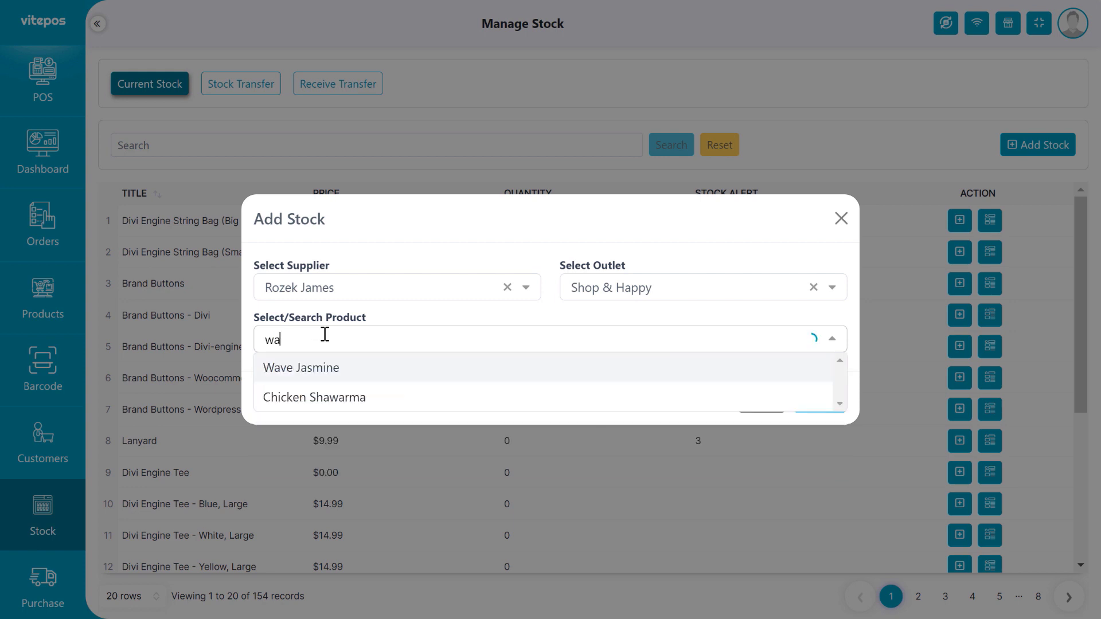
pyautogui.click(307, 373)
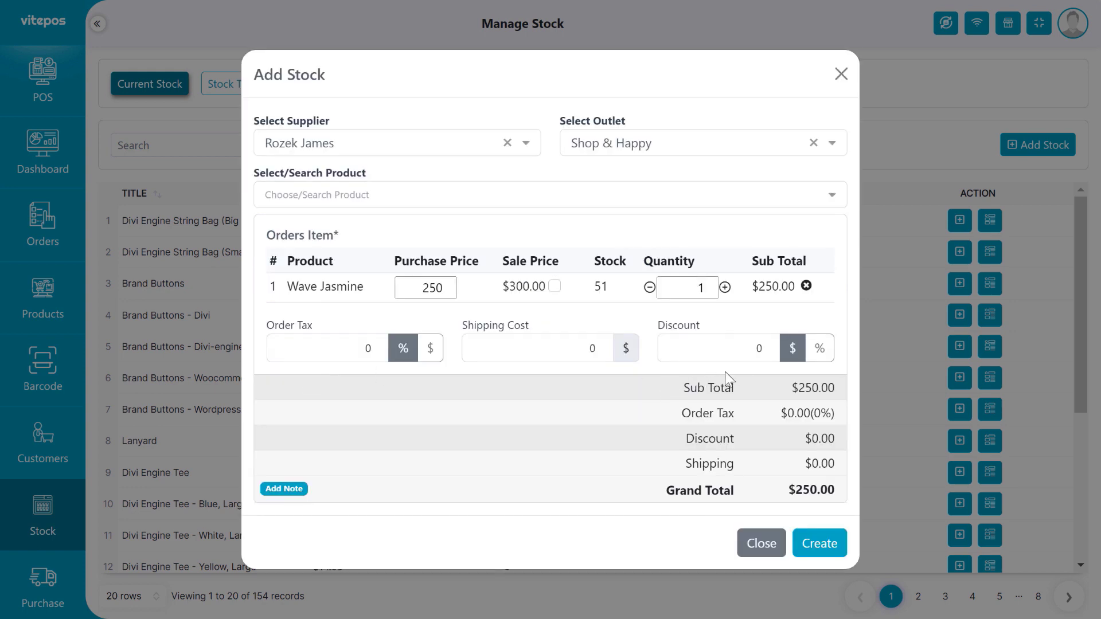
pyautogui.click(704, 291)
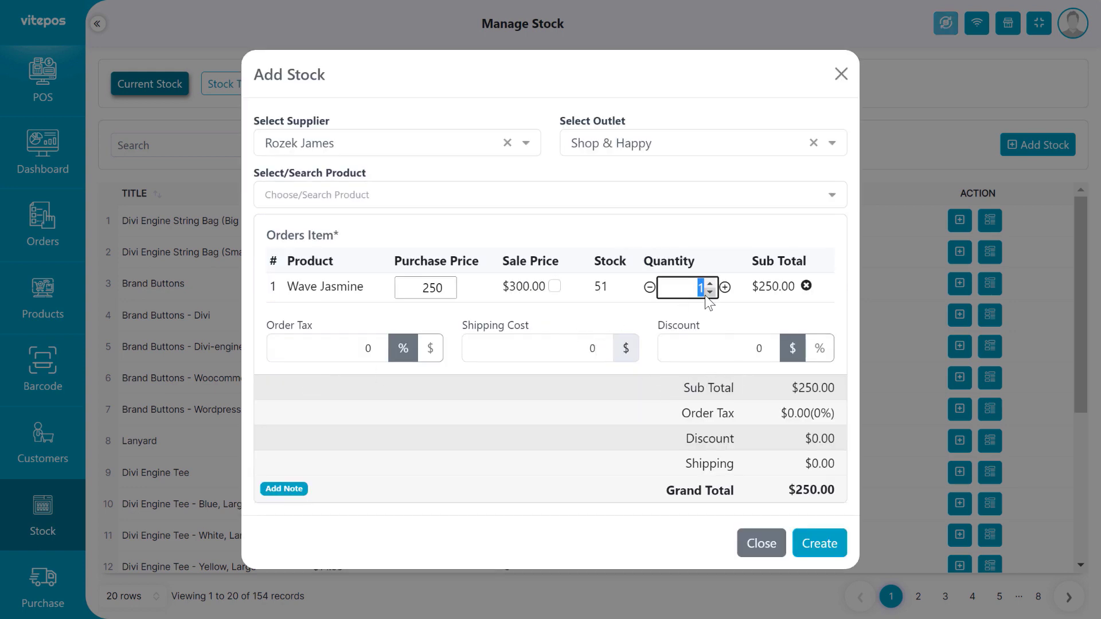
pyautogui.write('20')
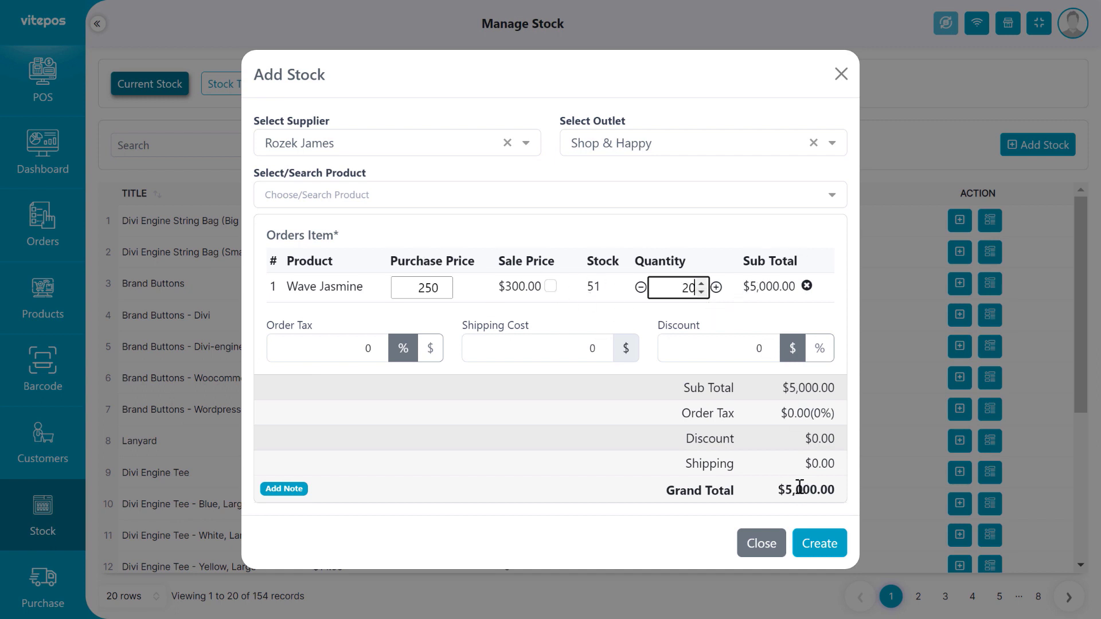
pyautogui.click(830, 542)
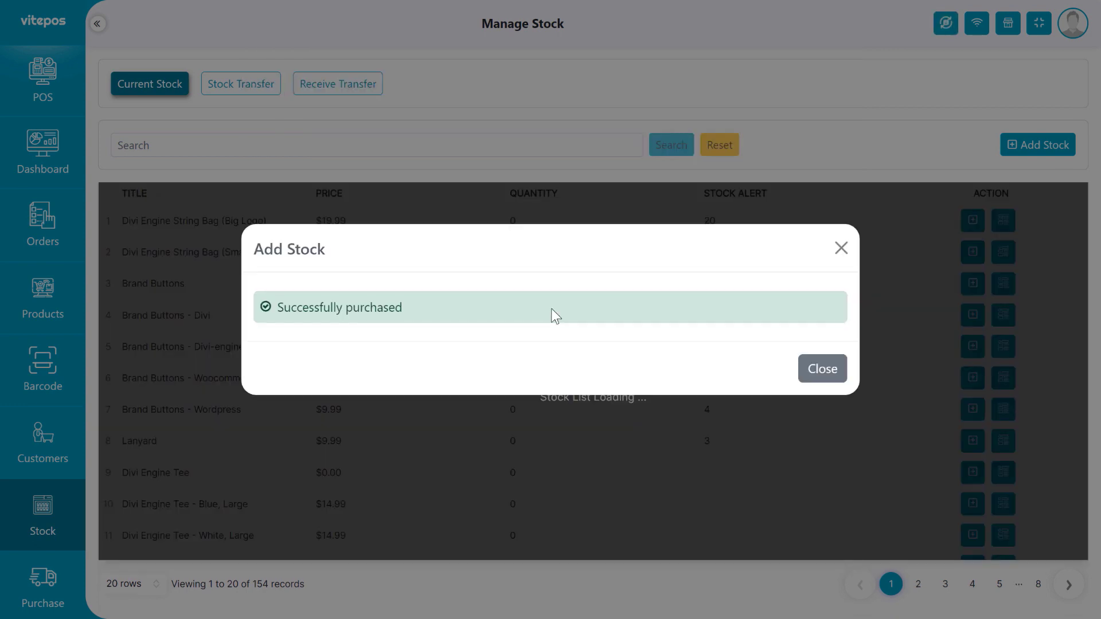
# Dismiss the purchase confirmation and search stock for 'wave', showing quantity 67.
pyautogui.click(822, 369)
pyautogui.click(233, 152)
pyautogui.write('wave')
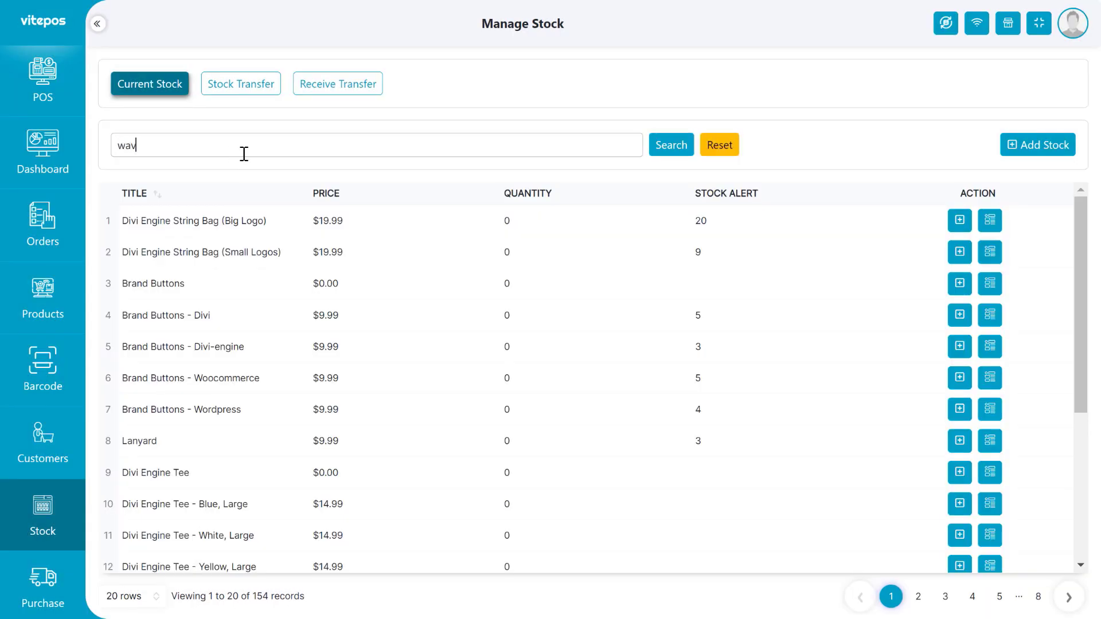
pyautogui.press('Return')
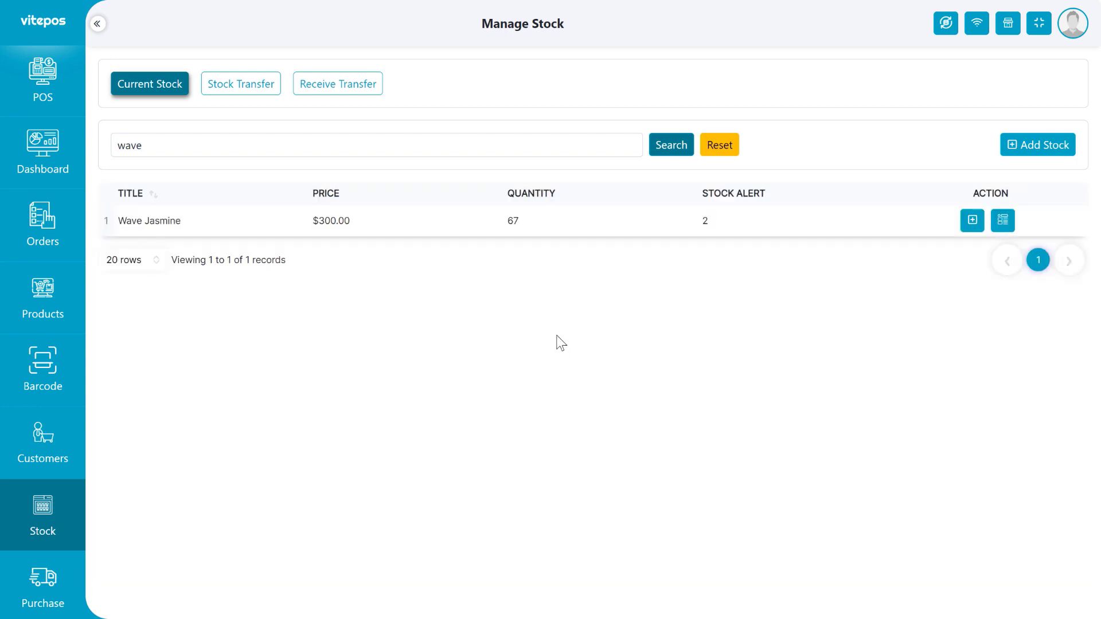
pyautogui.doubleClick(514, 222)
pyautogui.click(541, 243)
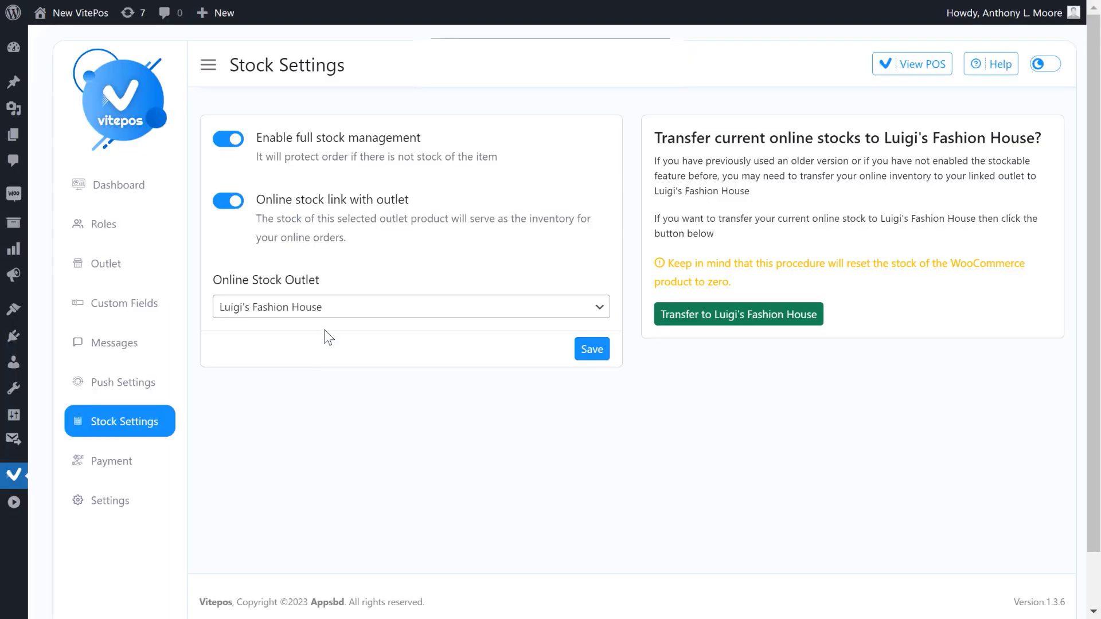
# Change the Online Stock Outlet to Shop & Happy and save the settings.
pyautogui.click(327, 308)
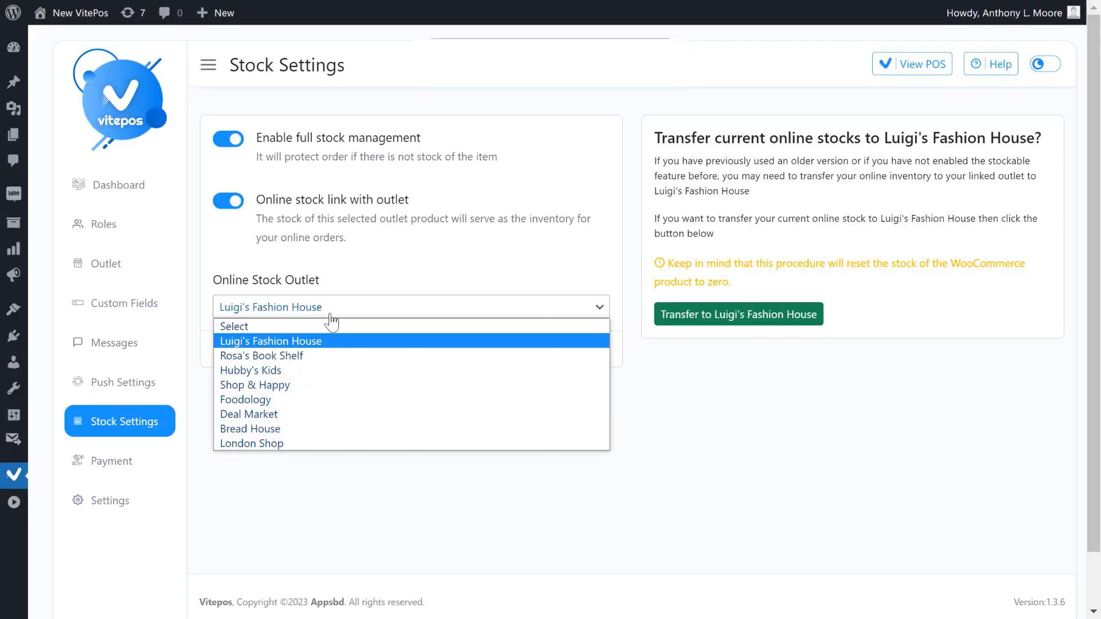
pyautogui.click(283, 386)
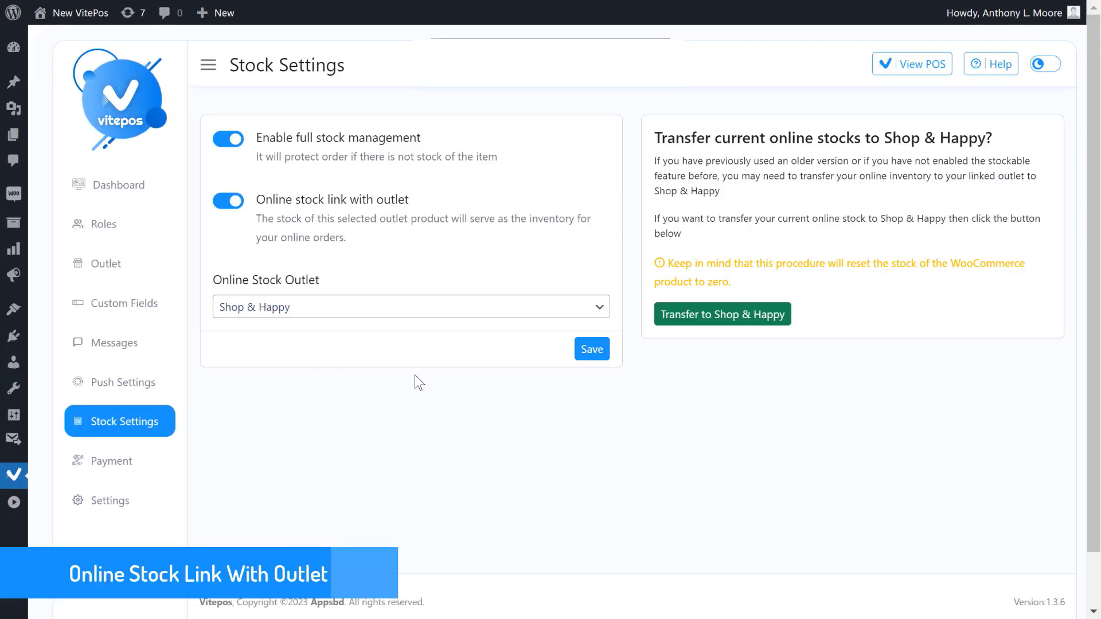
pyautogui.click(593, 352)
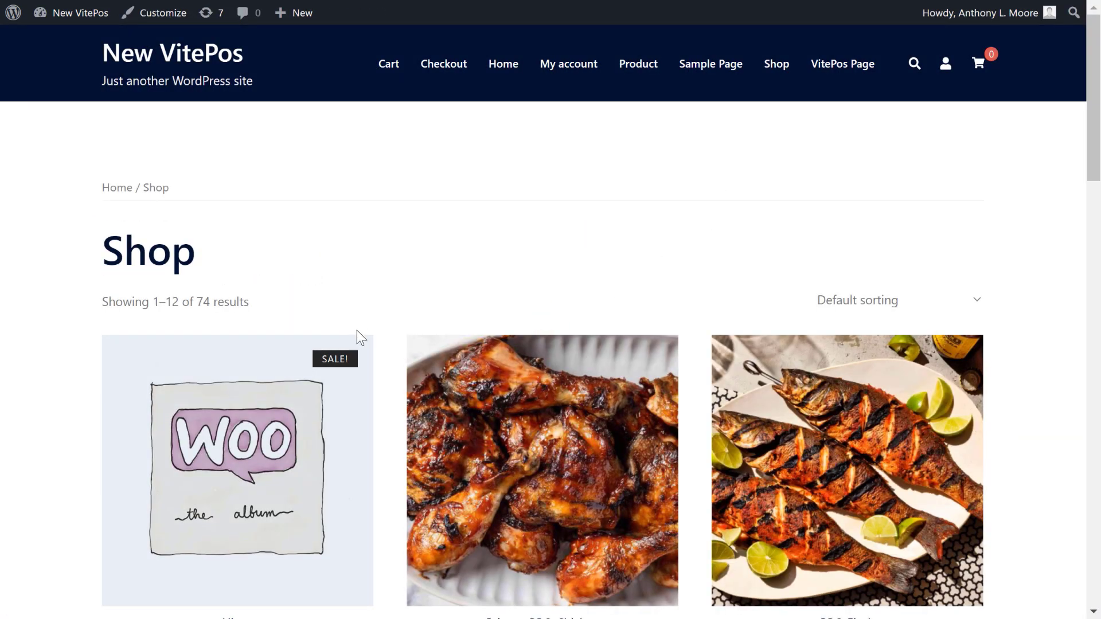
# Search the storefront for 'wave' and open Wave Jasmine, priced $300.00 with 67 in stock.
pyautogui.scroll(-3, 504, 388)
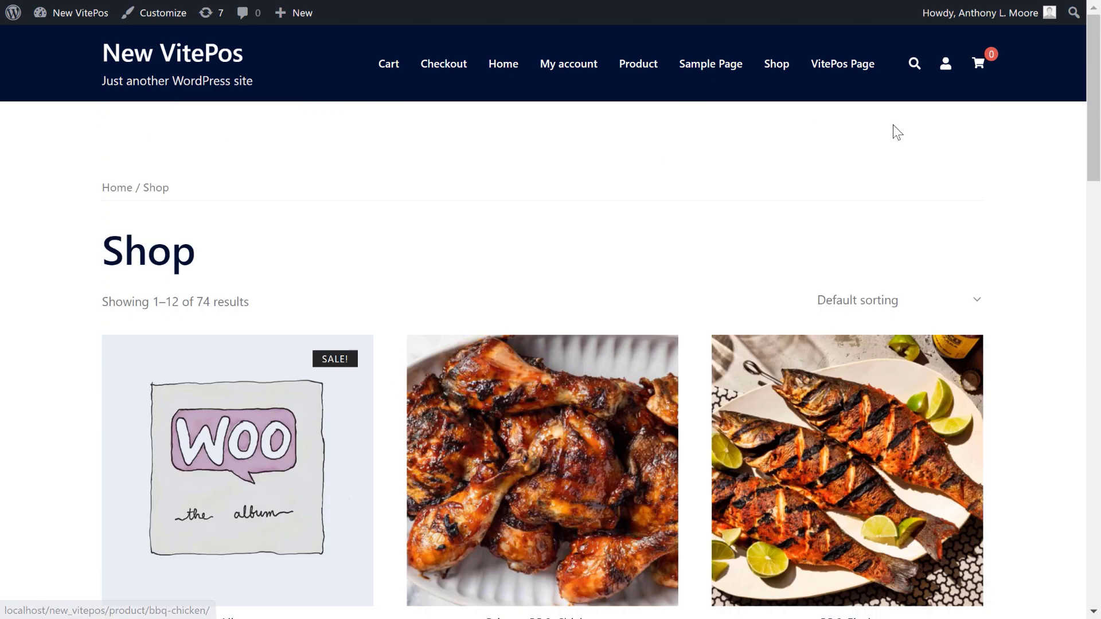
pyautogui.click(915, 63)
pyautogui.write('ca')
pyautogui.press('BackSpace')
pyautogui.press('BackSpace')
pyautogui.write('wa')
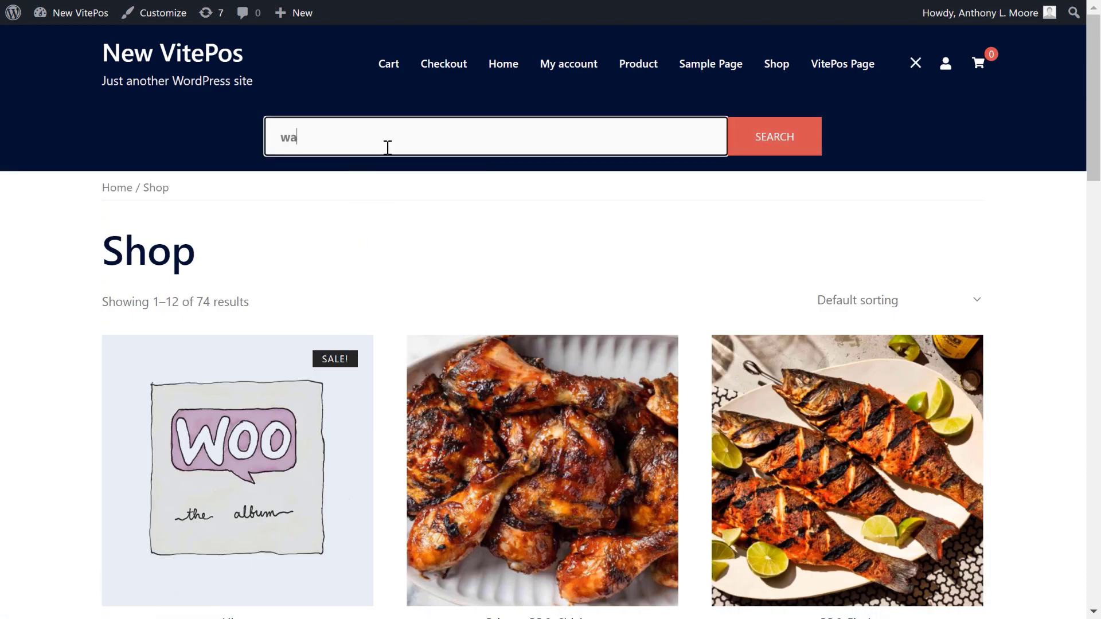
pyautogui.write('ve')
pyautogui.press('Return')
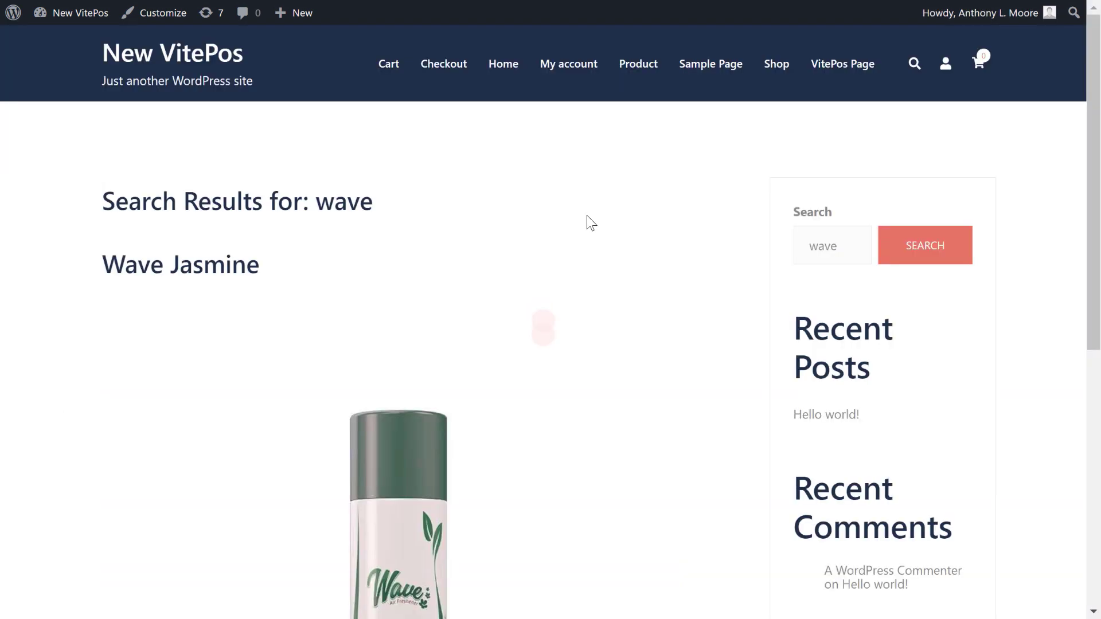
pyautogui.scroll(-5, 341, 392)
pyautogui.click(341, 391)
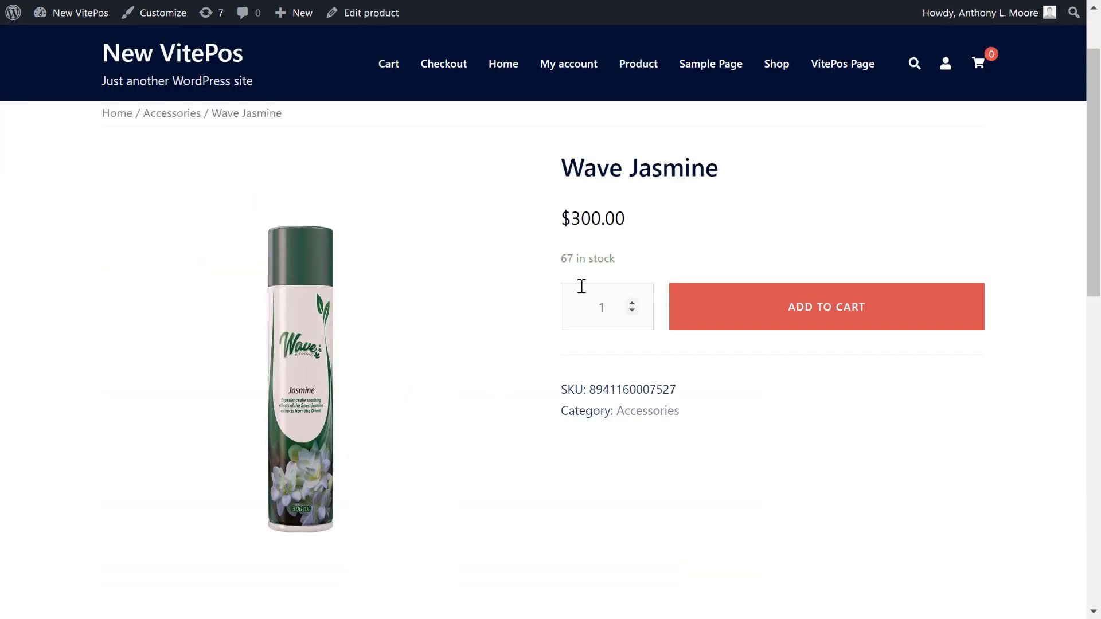
pyautogui.moveTo(615, 259); pyautogui.dragTo(587, 258)
pyautogui.click(719, 389)
# Change Wave Jasmine's cart quantity to 5 and update the cart.
pyautogui.click(604, 257)
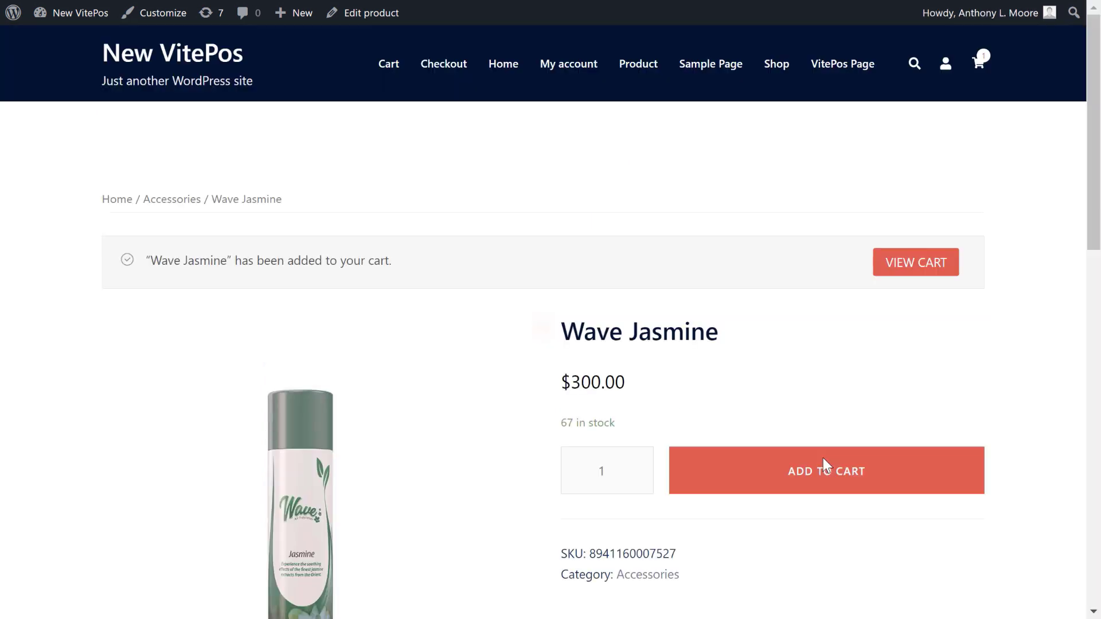
pyautogui.click(905, 190)
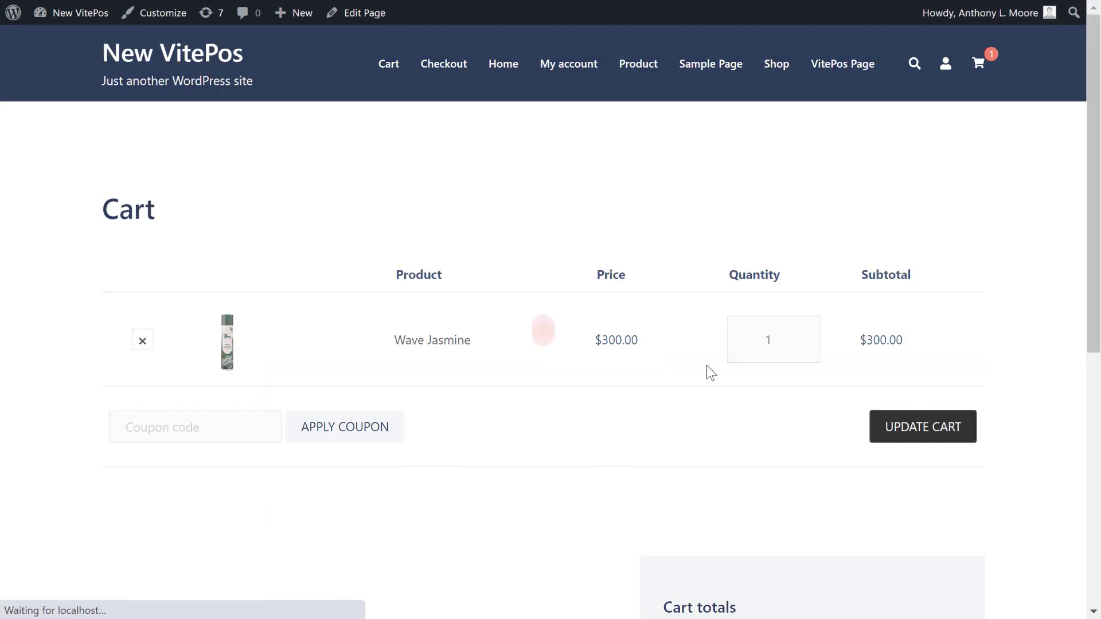
pyautogui.doubleClick(767, 339)
pyautogui.write('5')
pyautogui.press('Return')
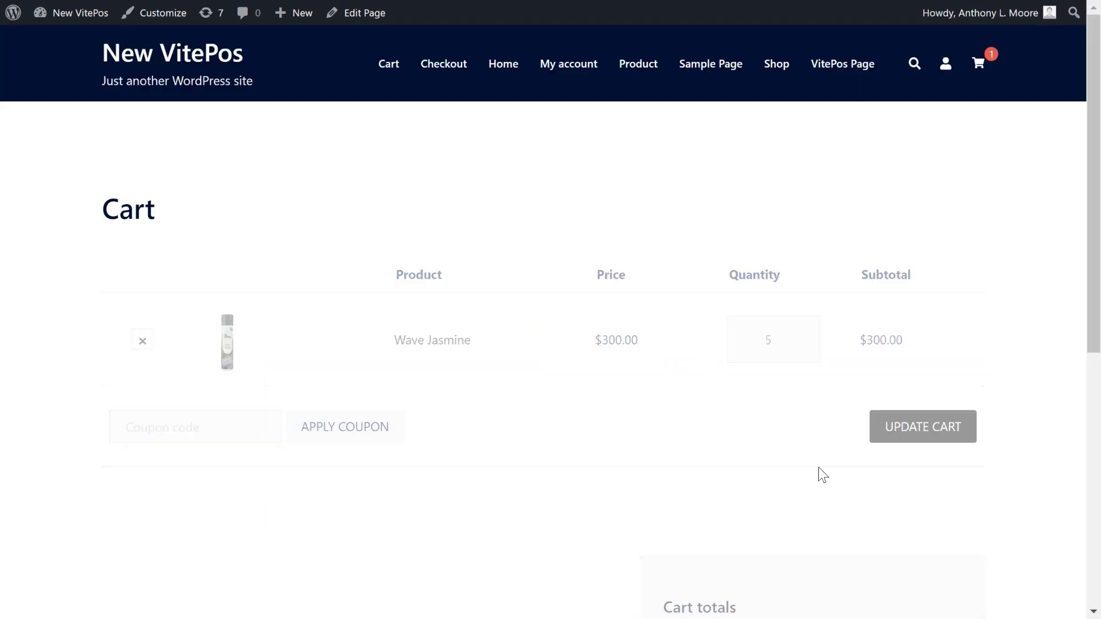
# Check out with cash on delivery and place the $1,575.00 order.
pyautogui.scroll(-8, 661, 258)
pyautogui.click(802, 418)
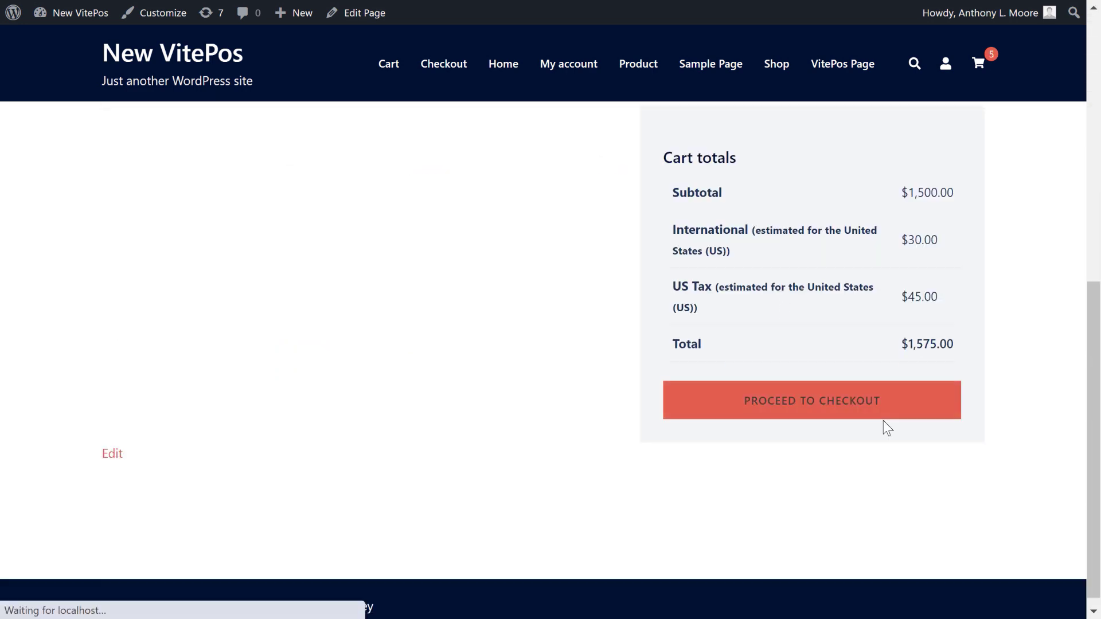
pyautogui.scroll(-3, 745, 401)
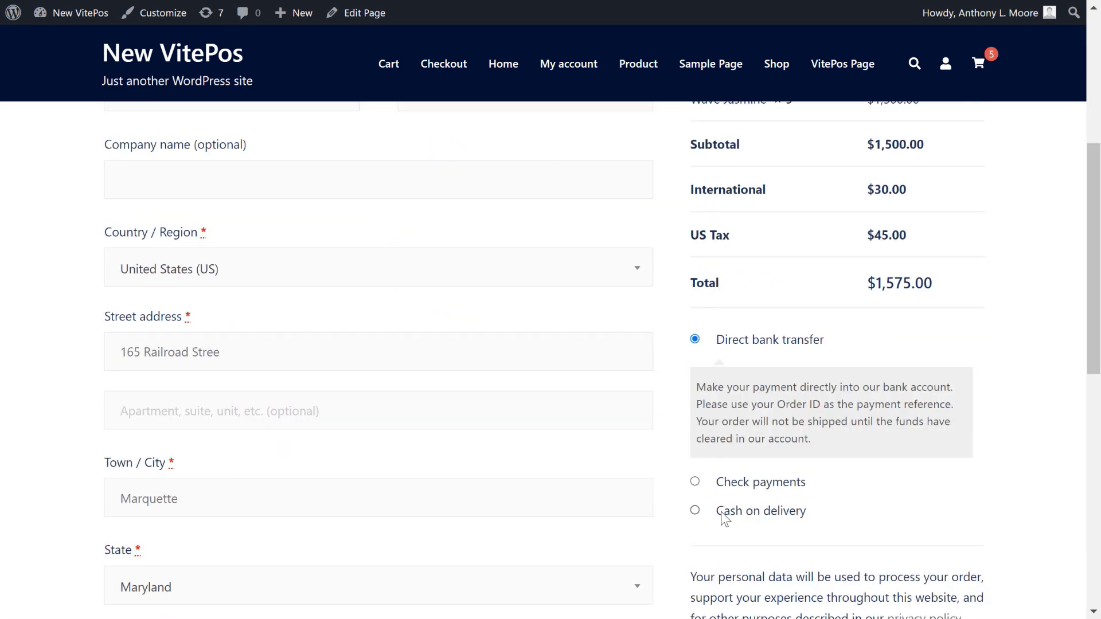
pyautogui.click(724, 510)
pyautogui.scroll(-3, 762, 487)
pyautogui.click(806, 459)
pyautogui.scroll(-2, 664, 442)
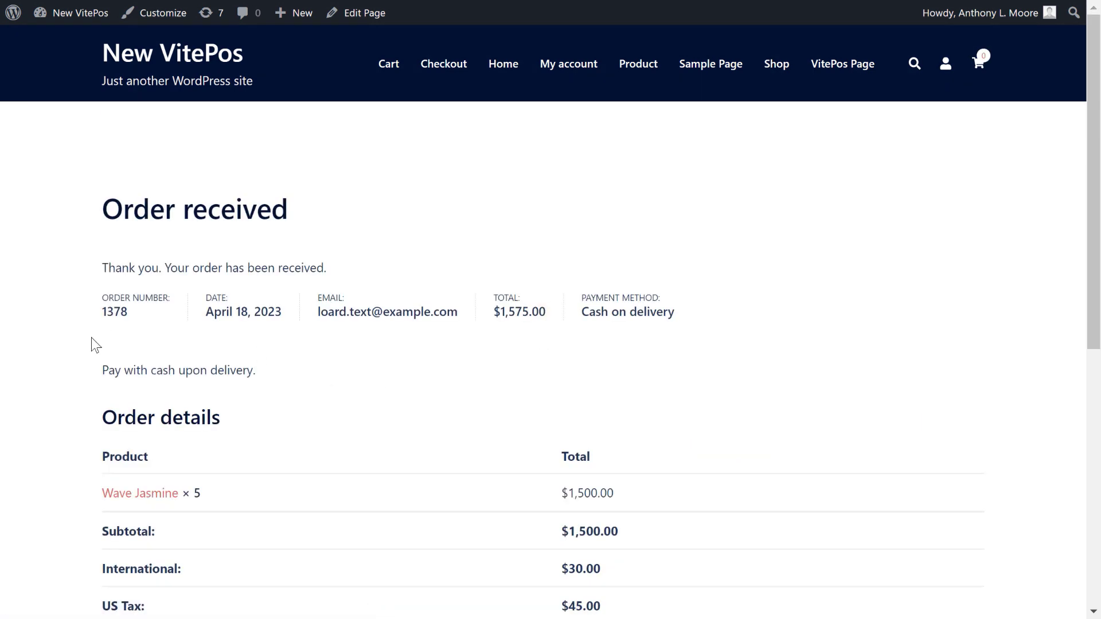
pyautogui.scroll(2, 442, 449)
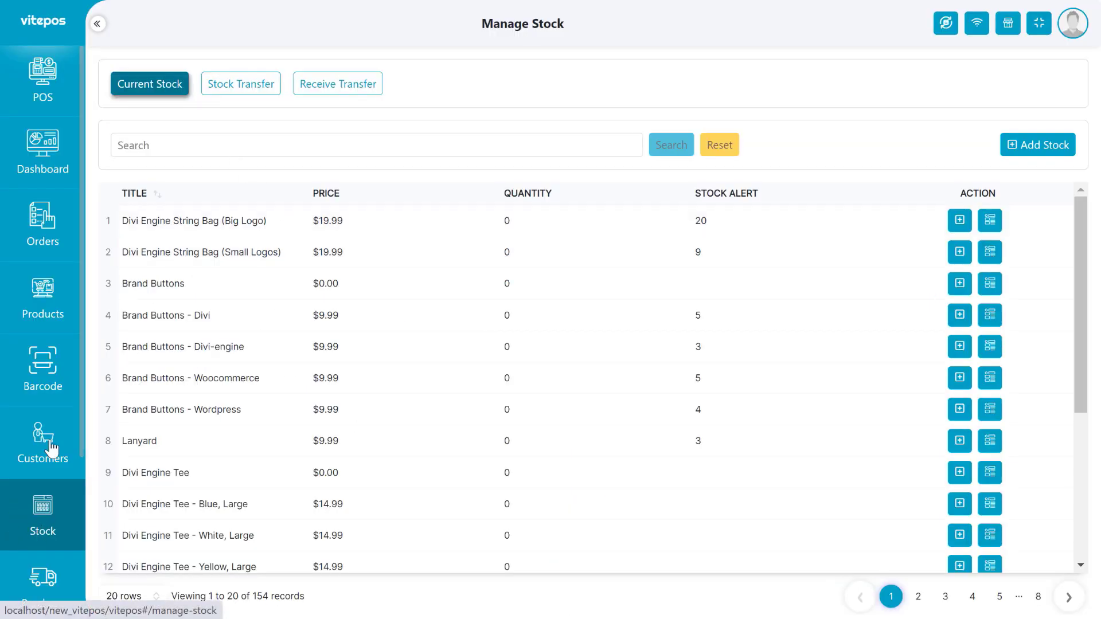
# Search stock for 'wave' to confirm Wave Jasmine at 62, then return to Current Stock.
pyautogui.click(150, 152)
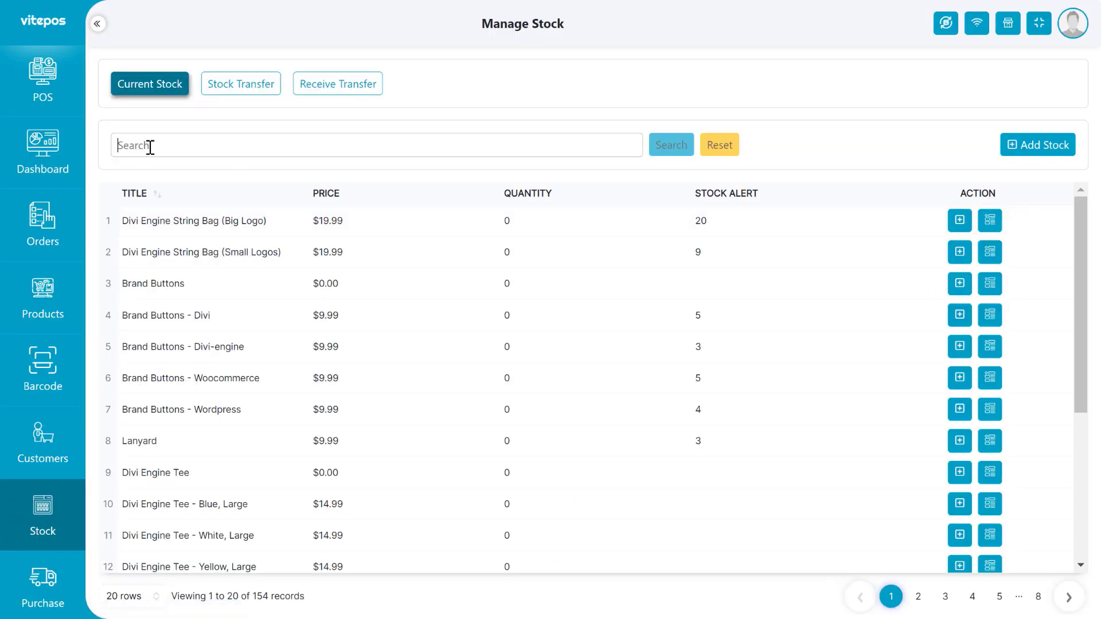
pyautogui.write('wave')
pyautogui.click(657, 150)
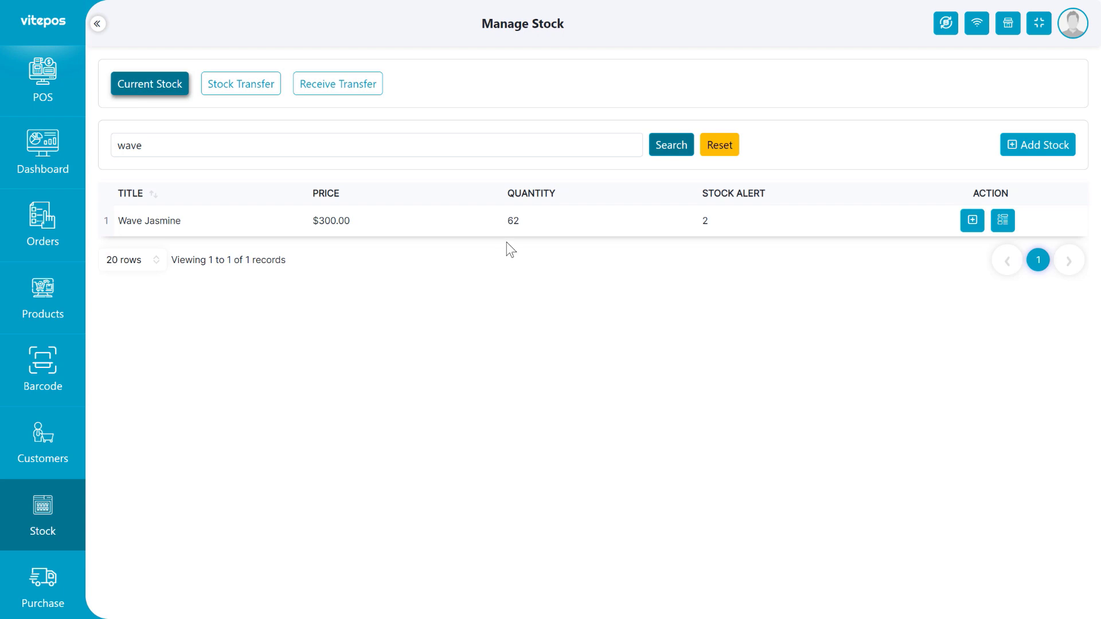
pyautogui.doubleClick(513, 221)
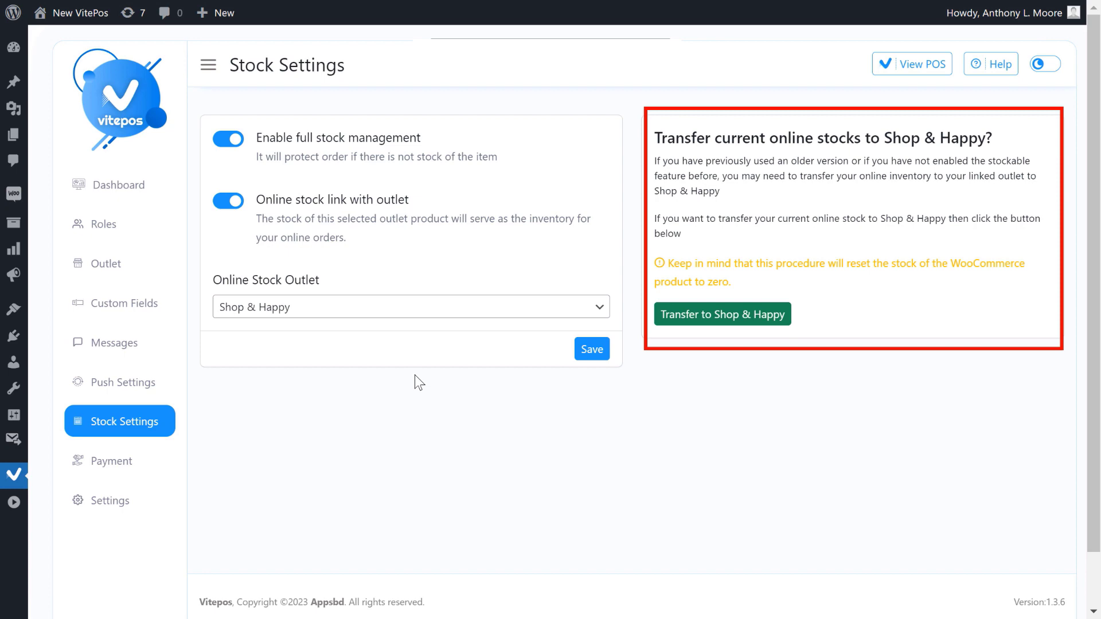
pyautogui.click(43, 524)
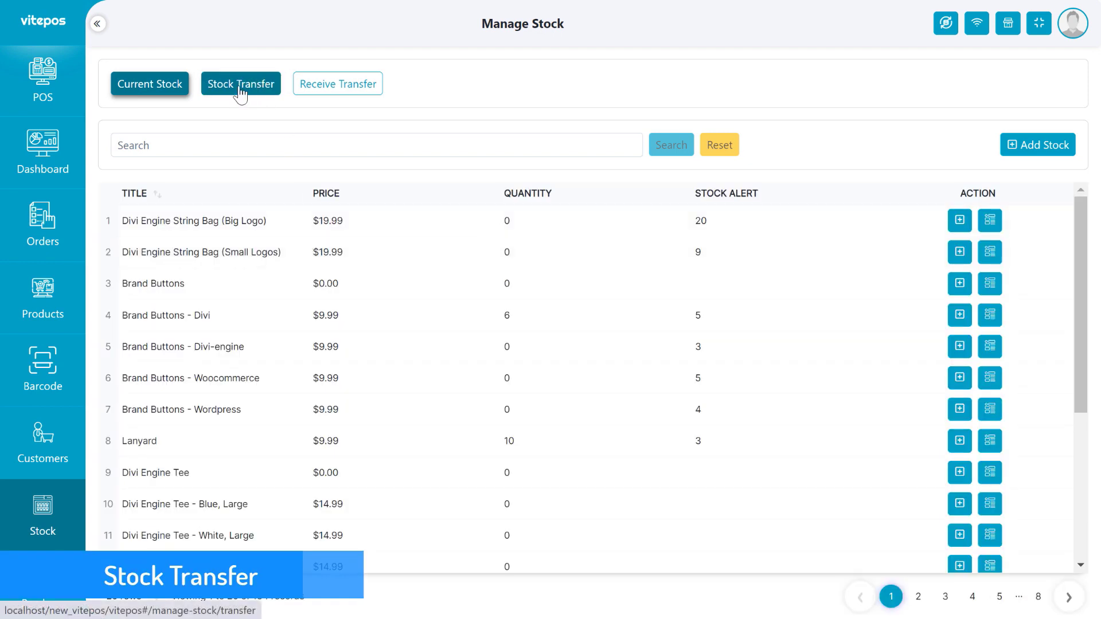
# Start a new stock transfer to Shop & Happy and add a note field.
pyautogui.click(252, 87)
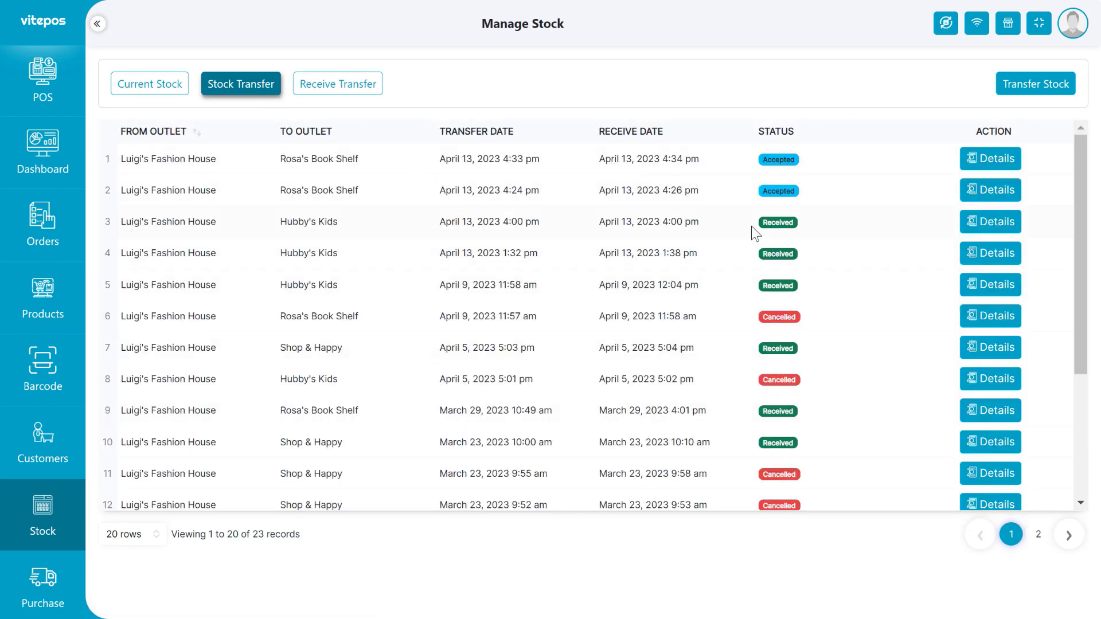
pyautogui.scroll(-5, 768, 229)
pyautogui.scroll(5, 805, 318)
pyautogui.click(1023, 95)
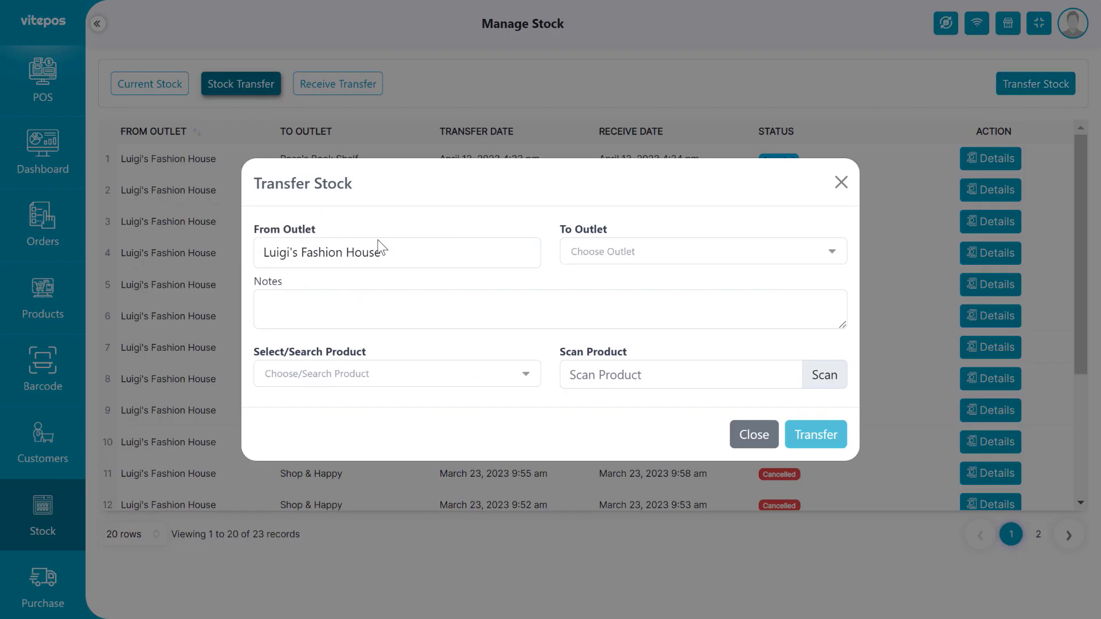
pyautogui.click(665, 263)
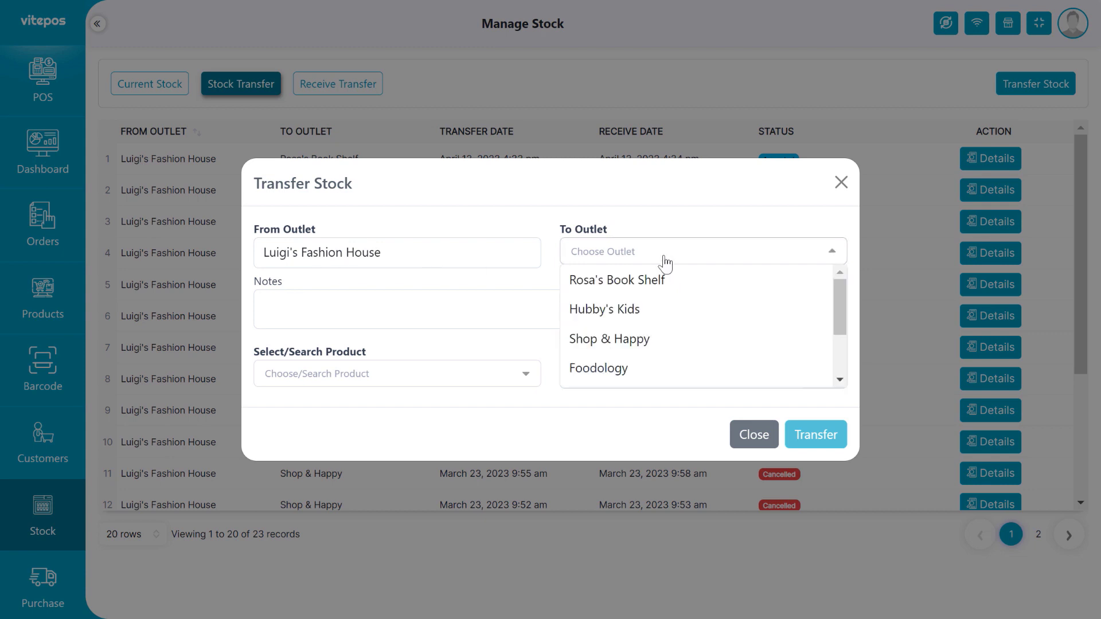
pyautogui.click(630, 353)
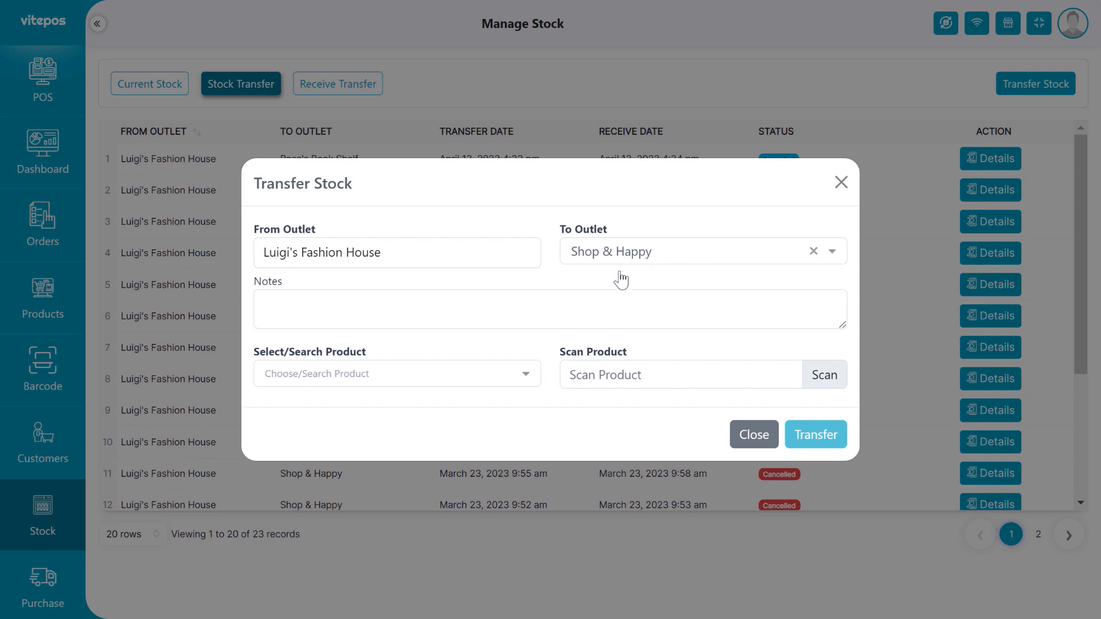
pyautogui.click(390, 311)
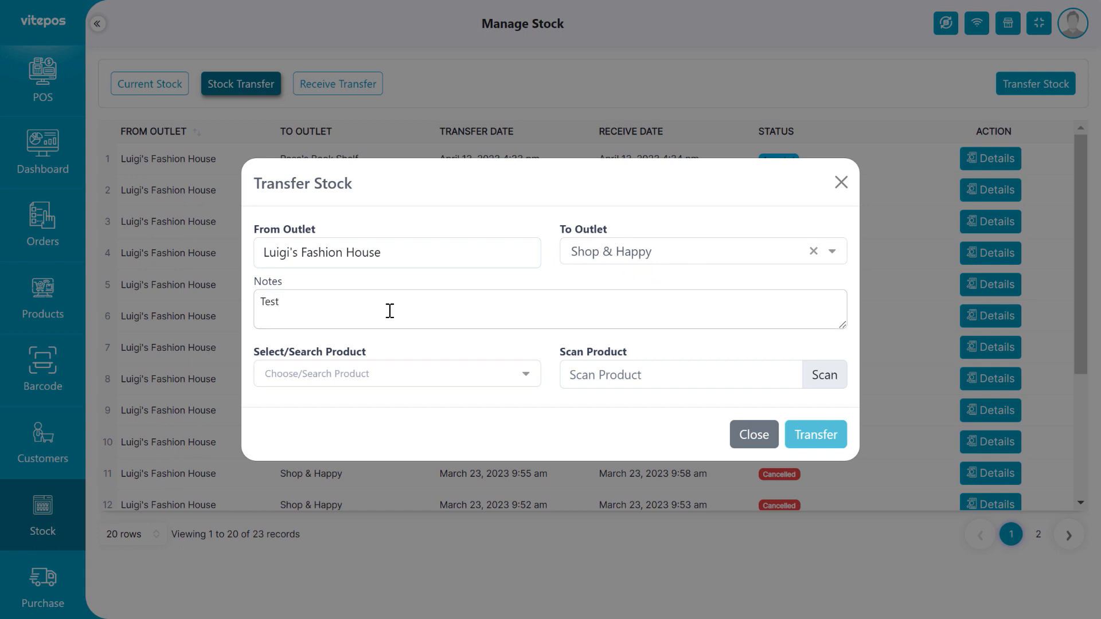
# Add Fresh Tisu to the transfer with a quantity of 15.
pyautogui.click(360, 374)
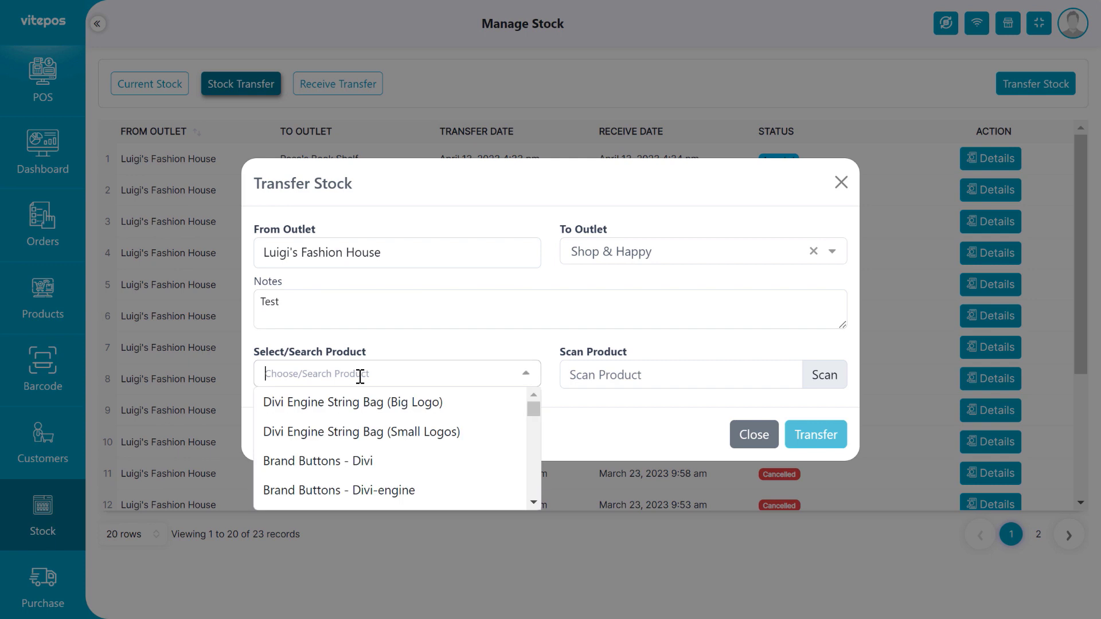
pyautogui.write('fres')
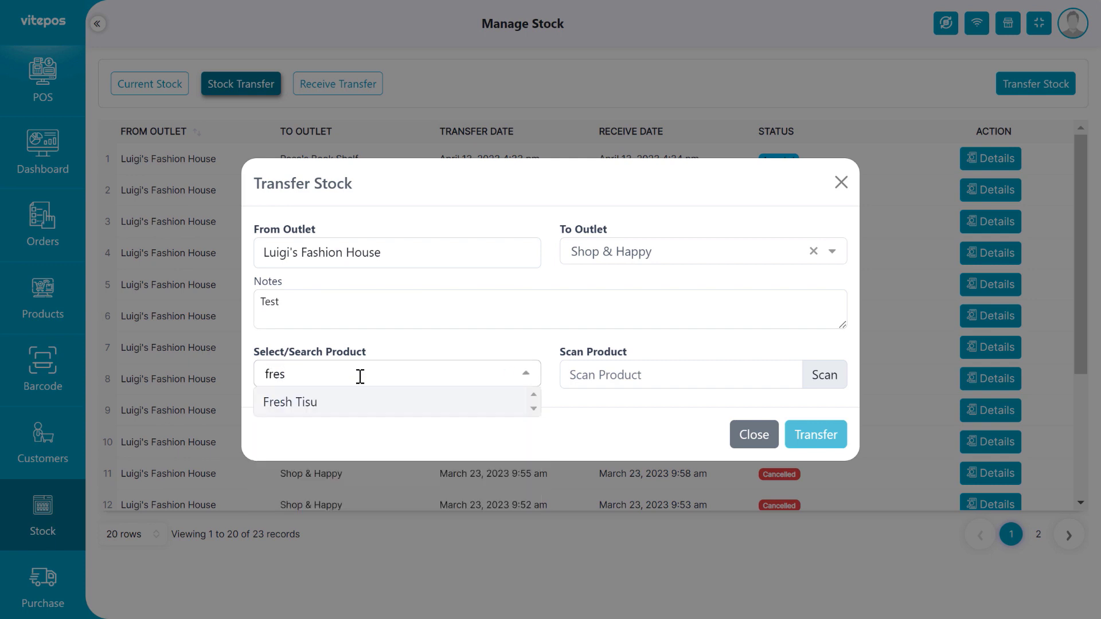
pyautogui.press('Return')
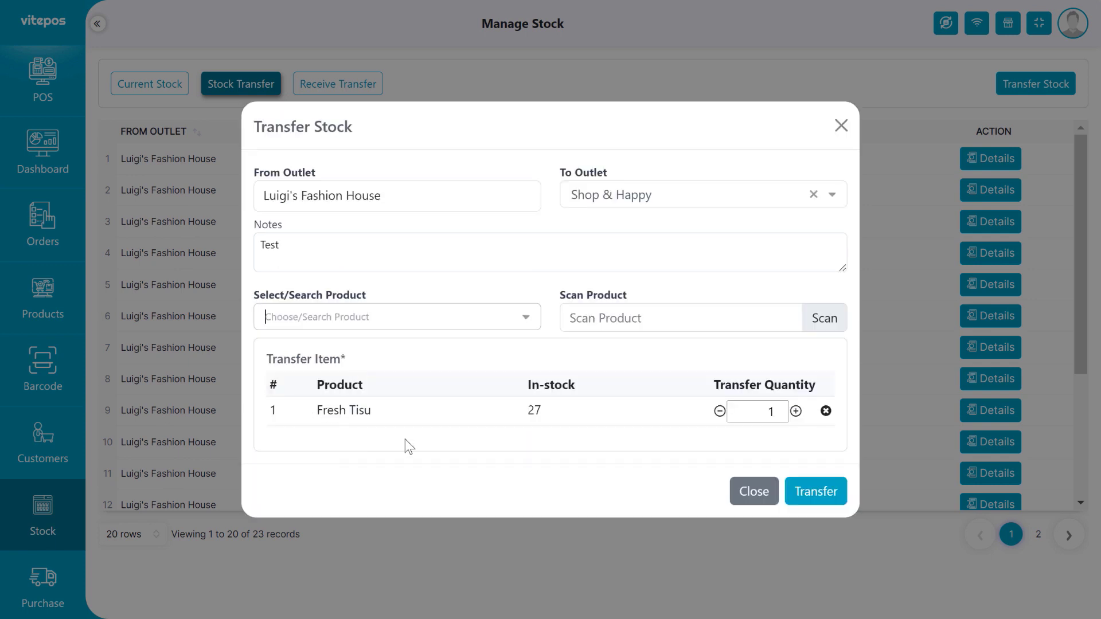
pyautogui.click(538, 415)
pyautogui.doubleClick(539, 411)
pyautogui.click(749, 404)
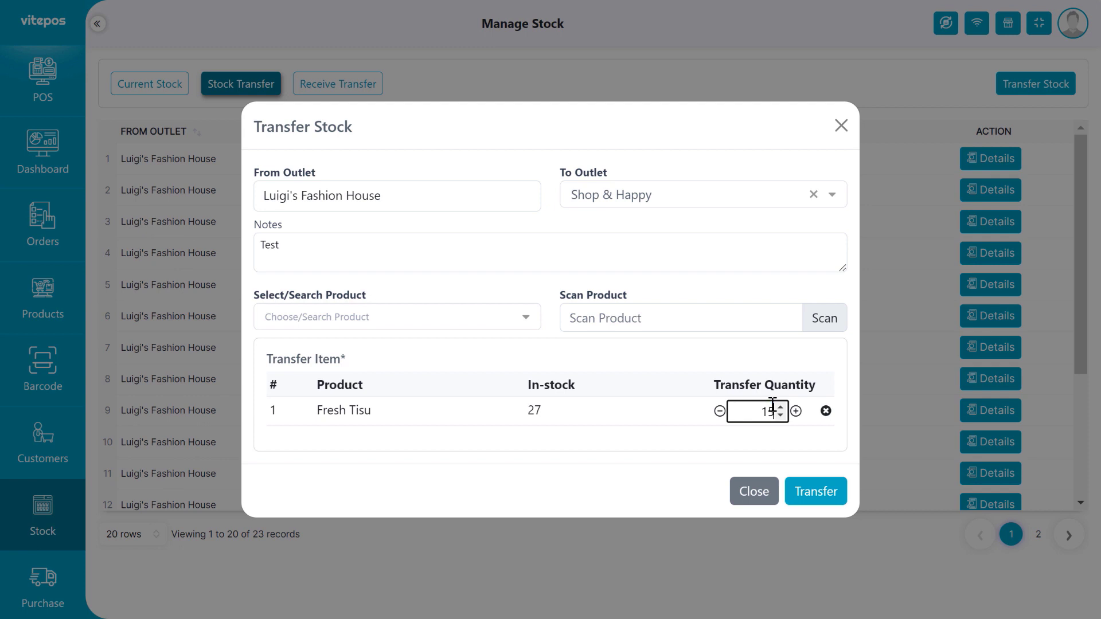
pyautogui.click(711, 438)
# Remove the stray coffee item and code 978, then submit the transfer.
pyautogui.click(646, 313)
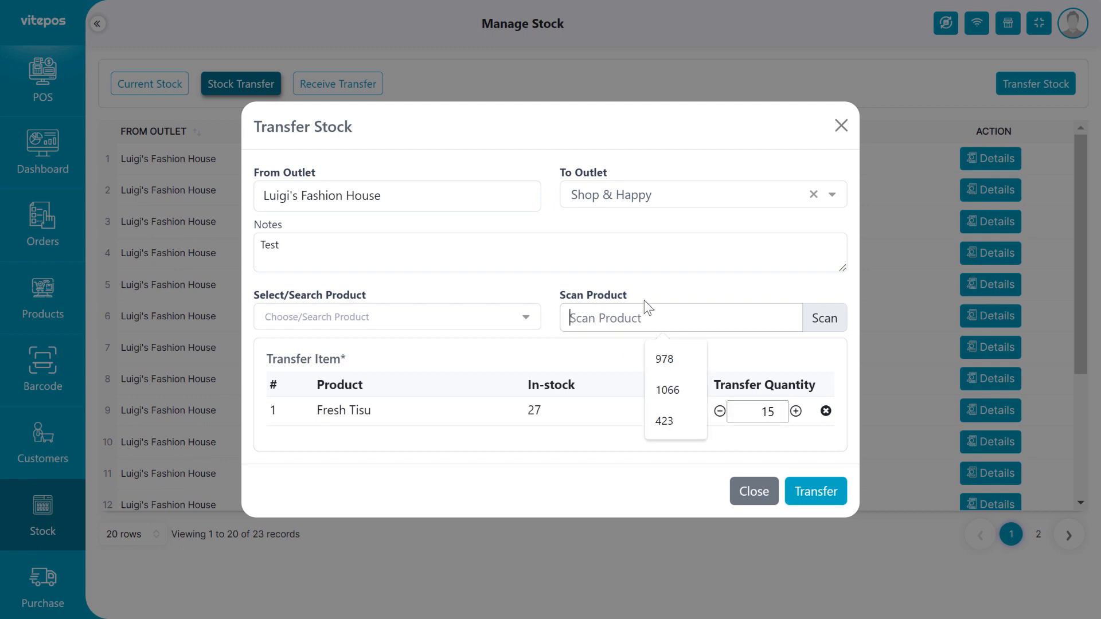
pyautogui.click(688, 356)
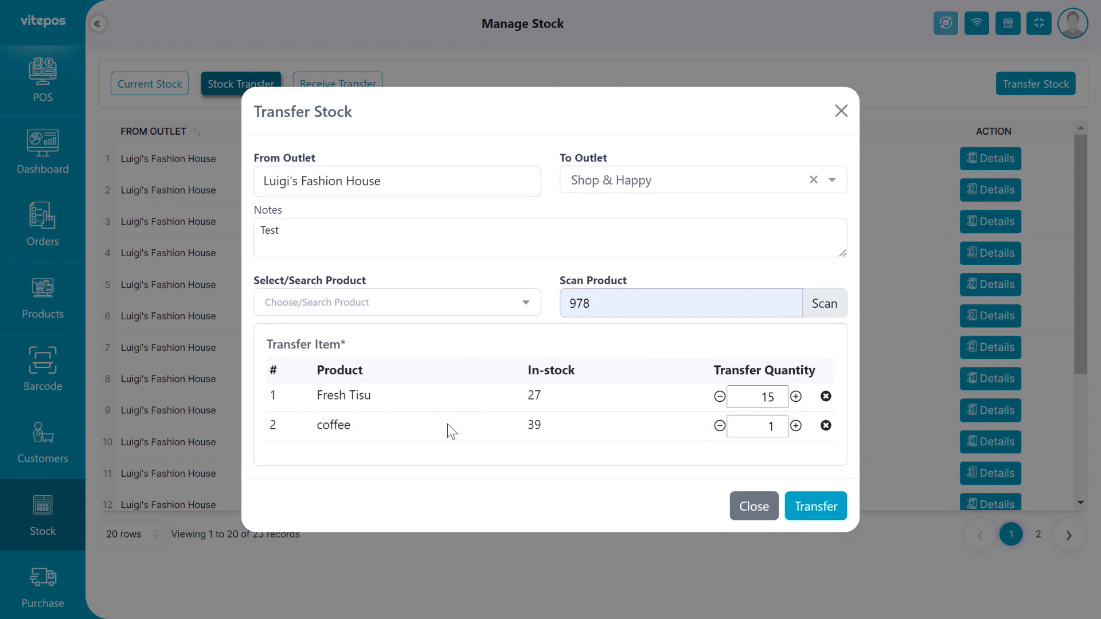
pyautogui.click(824, 427)
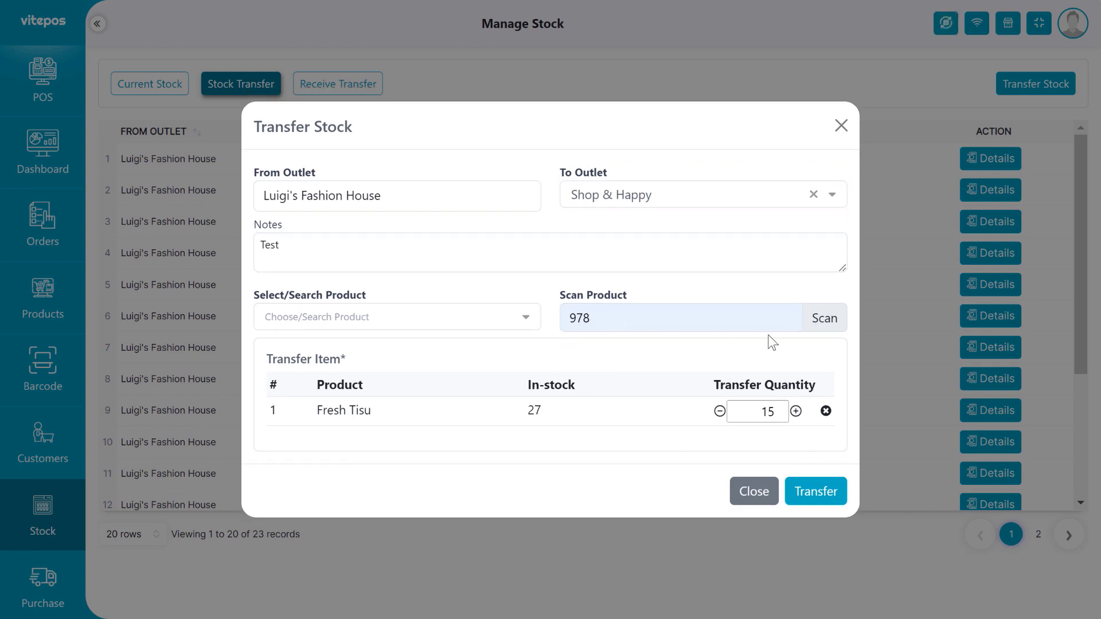
pyautogui.tripleClick(548, 329)
pyautogui.moveTo(601, 319); pyautogui.dragTo(531, 329)
pyautogui.press('BackSpace')
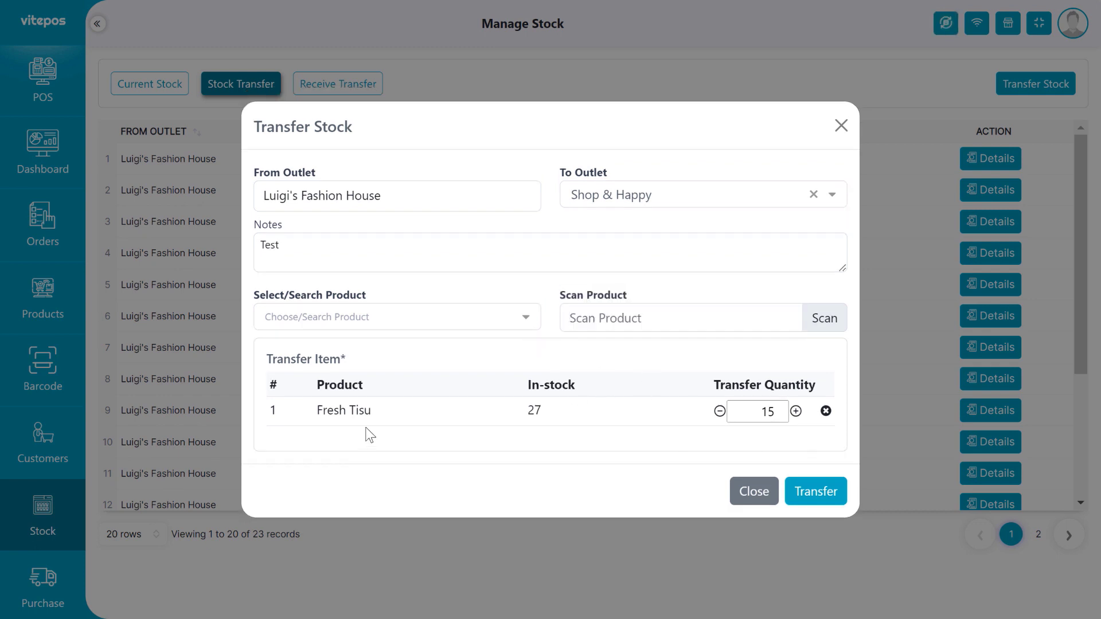
pyautogui.click(817, 492)
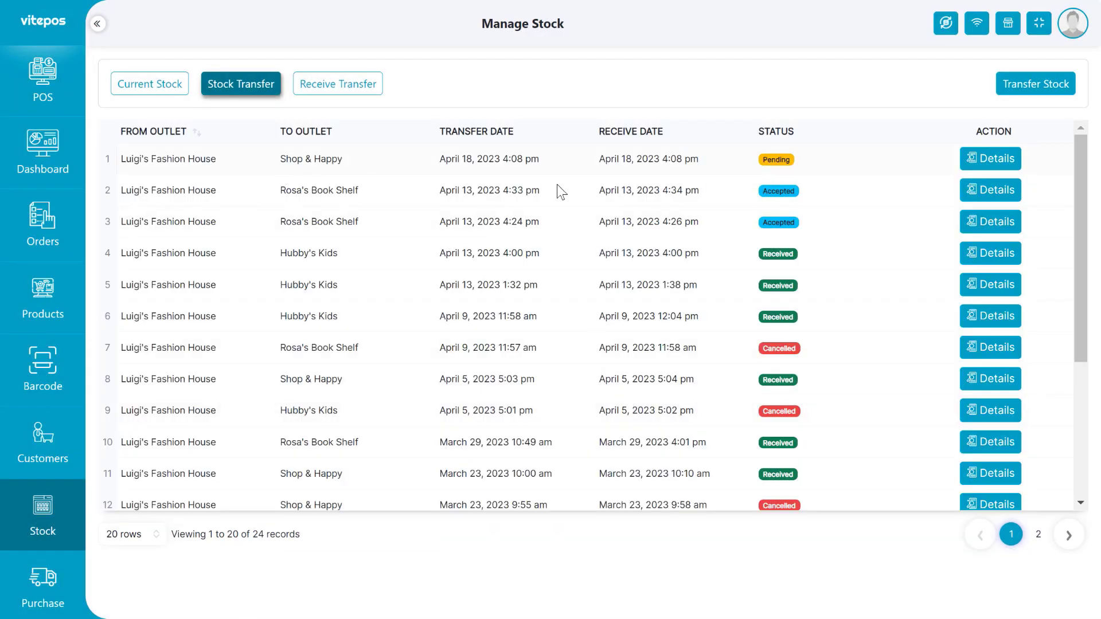
# Cancel the newest pending Fresh Tisu transfer to Shop & Happy from its Transfer Details.
pyautogui.click(990, 159)
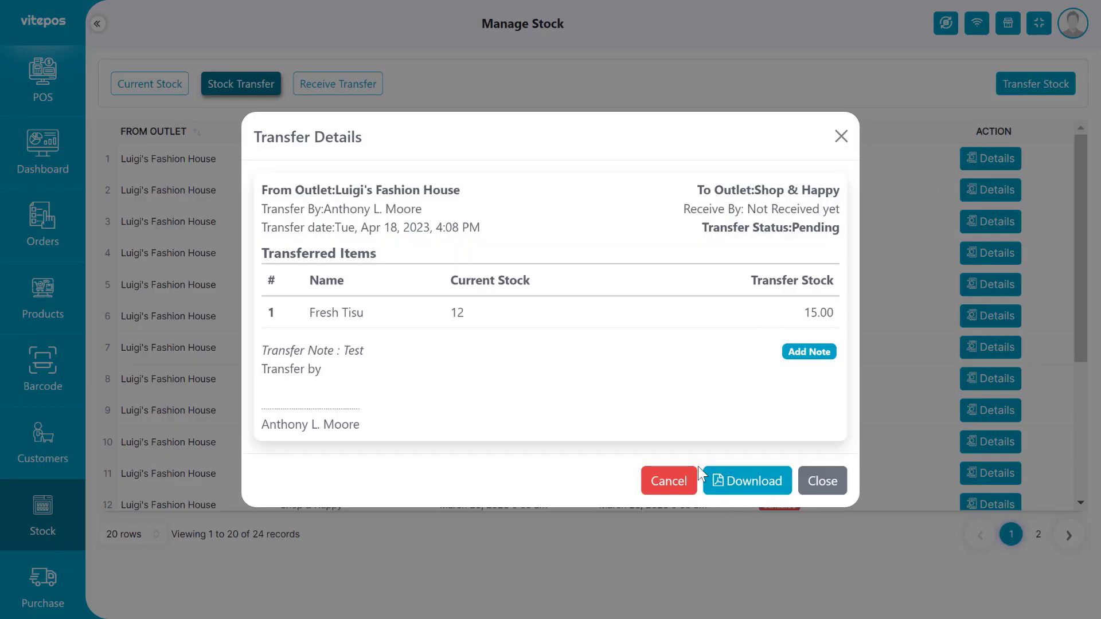
pyautogui.click(666, 485)
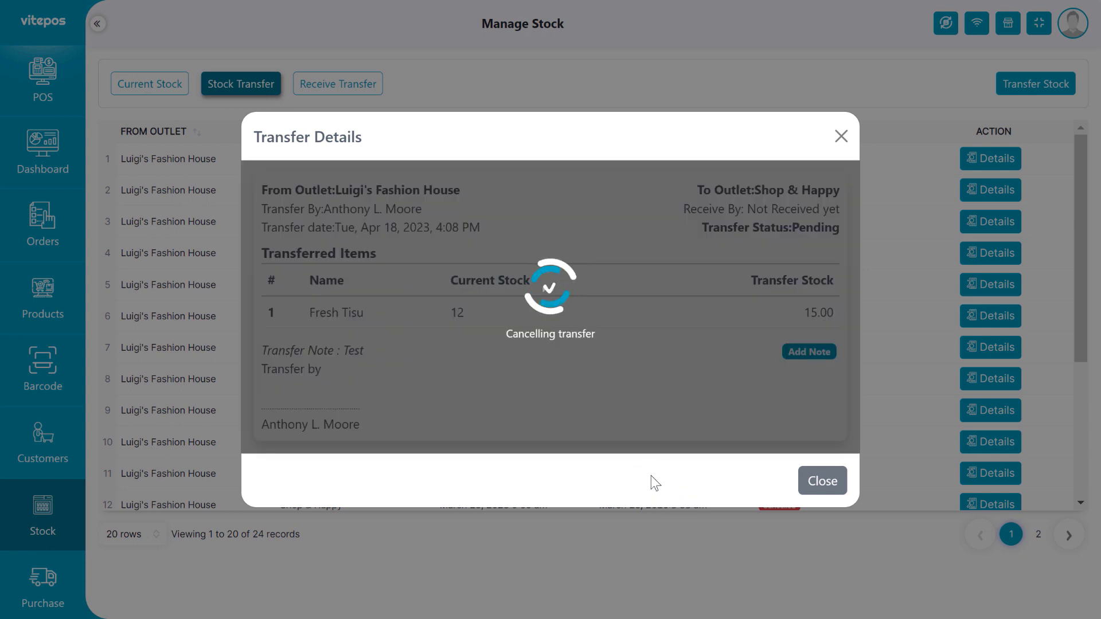
pyautogui.moveTo(528, 335); pyautogui.dragTo(609, 335)
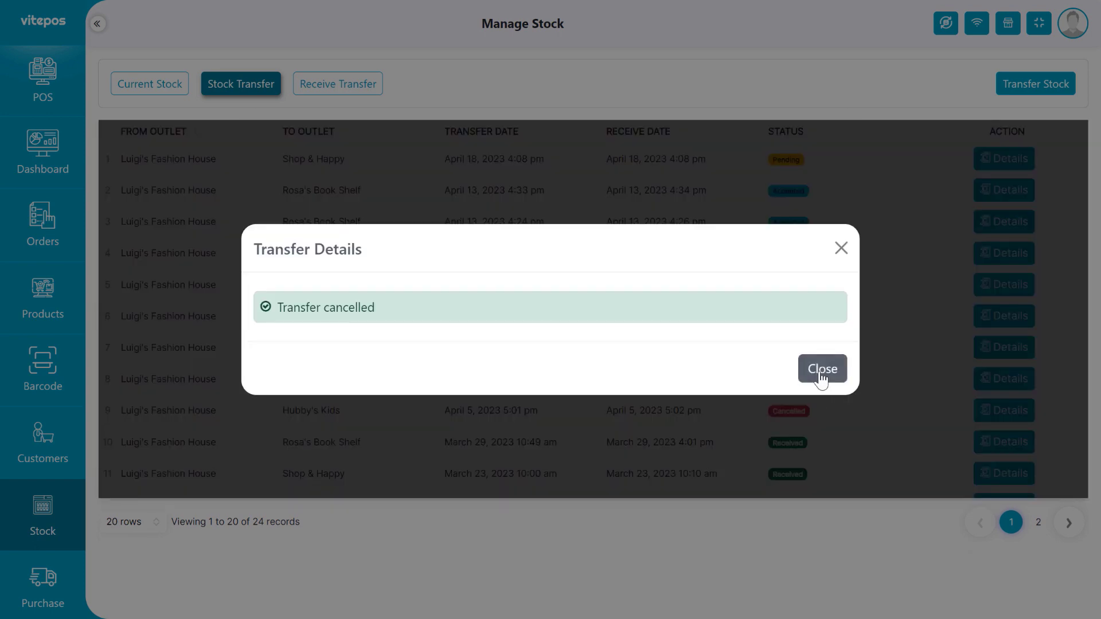
pyautogui.click(819, 373)
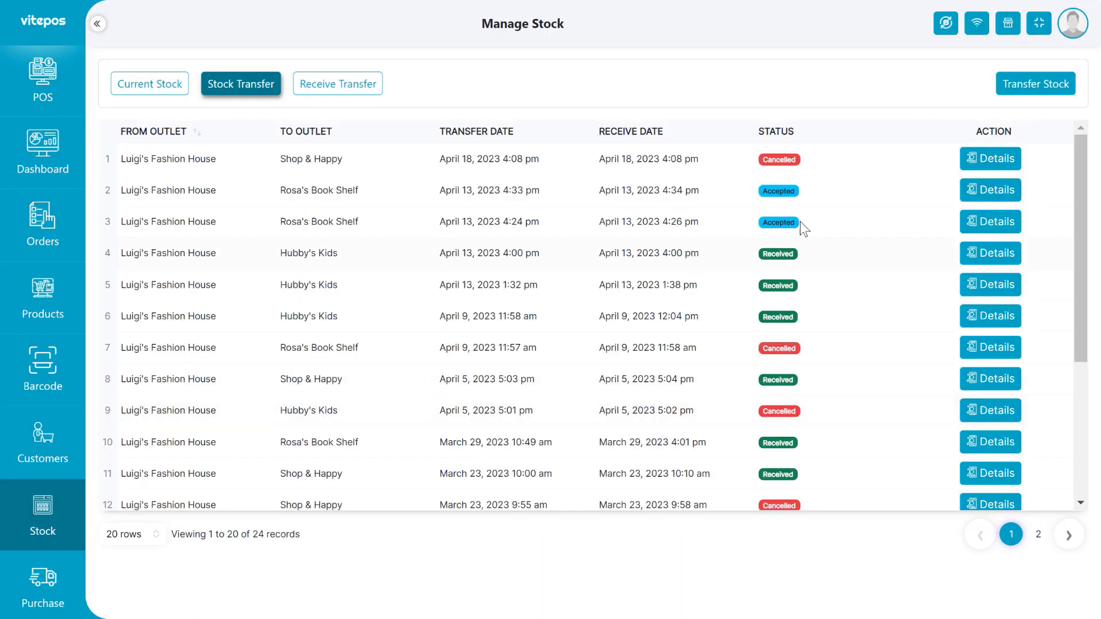
# Create a new stock transfer of 15 Fresh Tisu to the Shop & Happy outlet.
pyautogui.click(791, 158)
pyautogui.click(1005, 92)
pyautogui.click(602, 252)
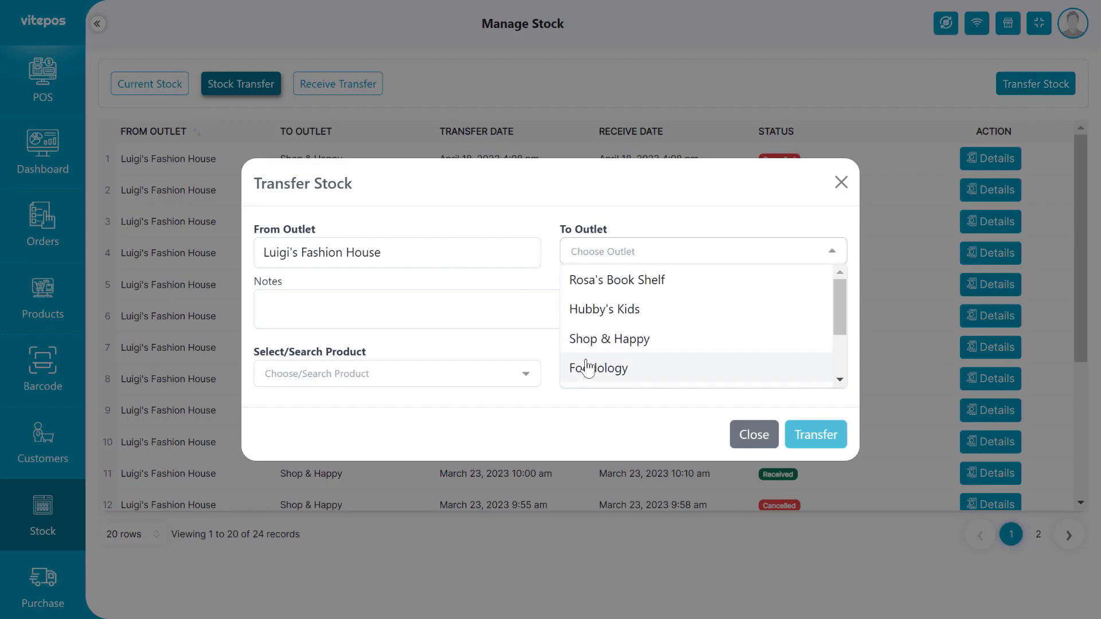
pyautogui.click(585, 337)
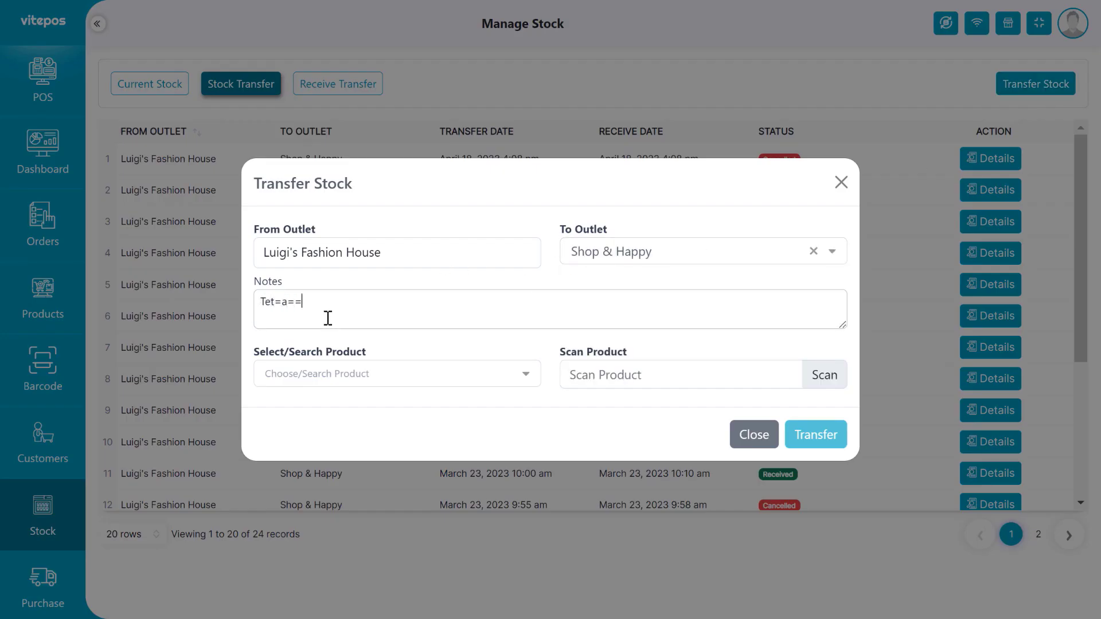
pyautogui.press('Tab')
pyautogui.write('tisu')
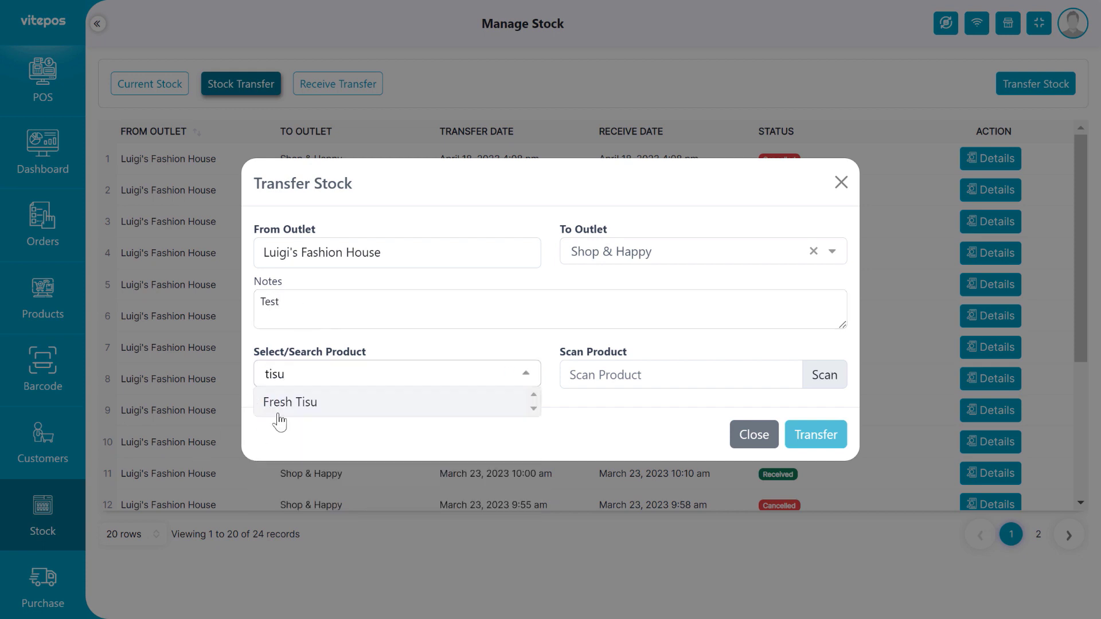
pyautogui.click(289, 401)
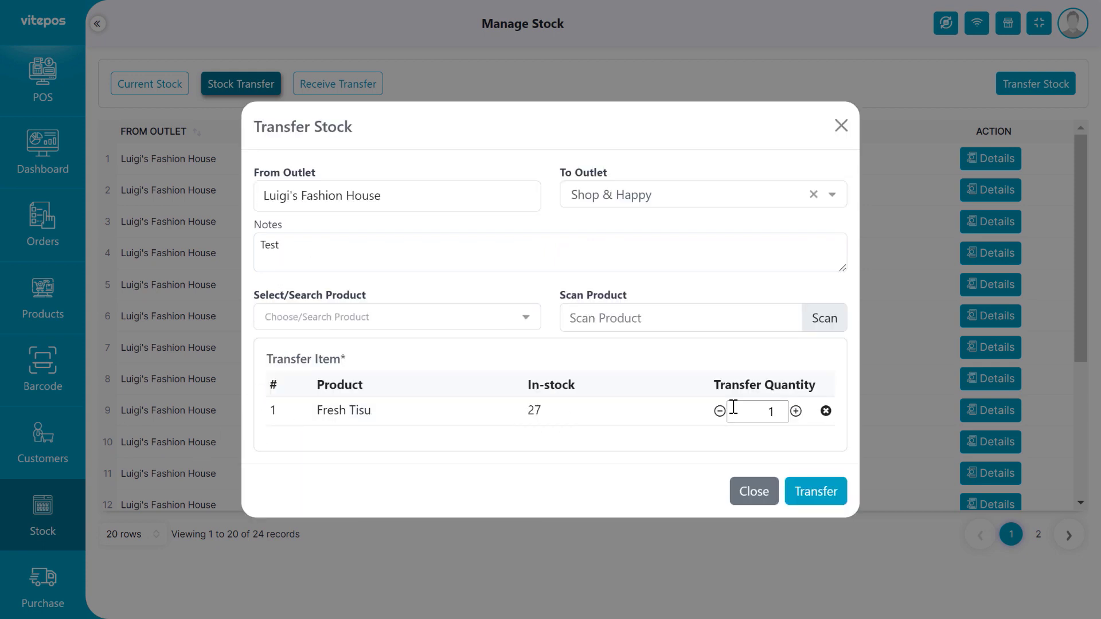
pyautogui.click(774, 414)
pyautogui.write('5')
pyautogui.click(816, 491)
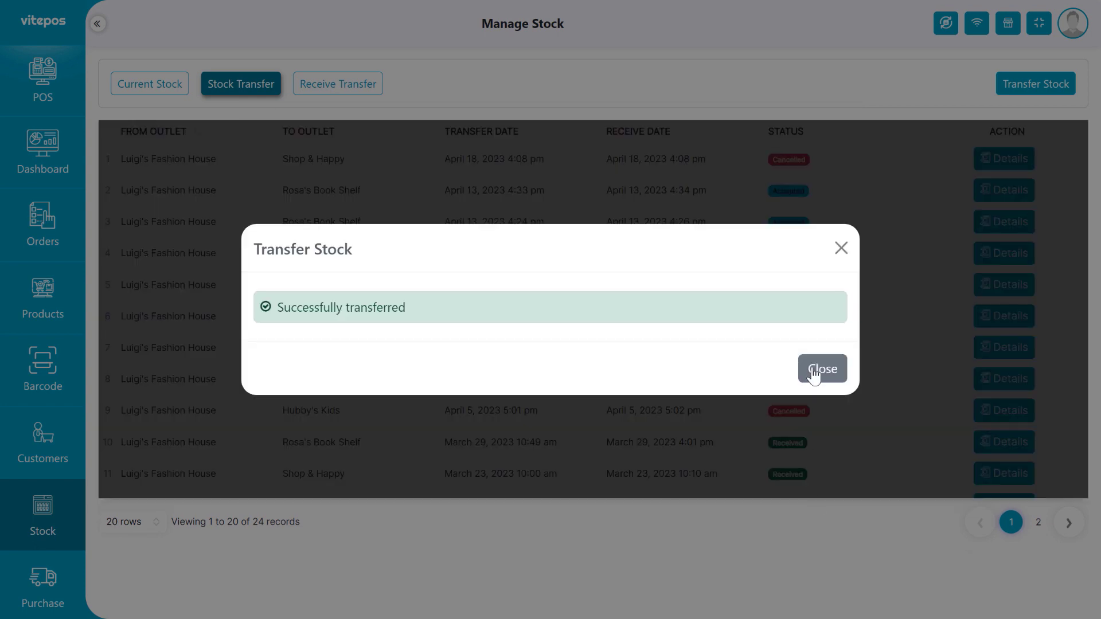
pyautogui.click(815, 492)
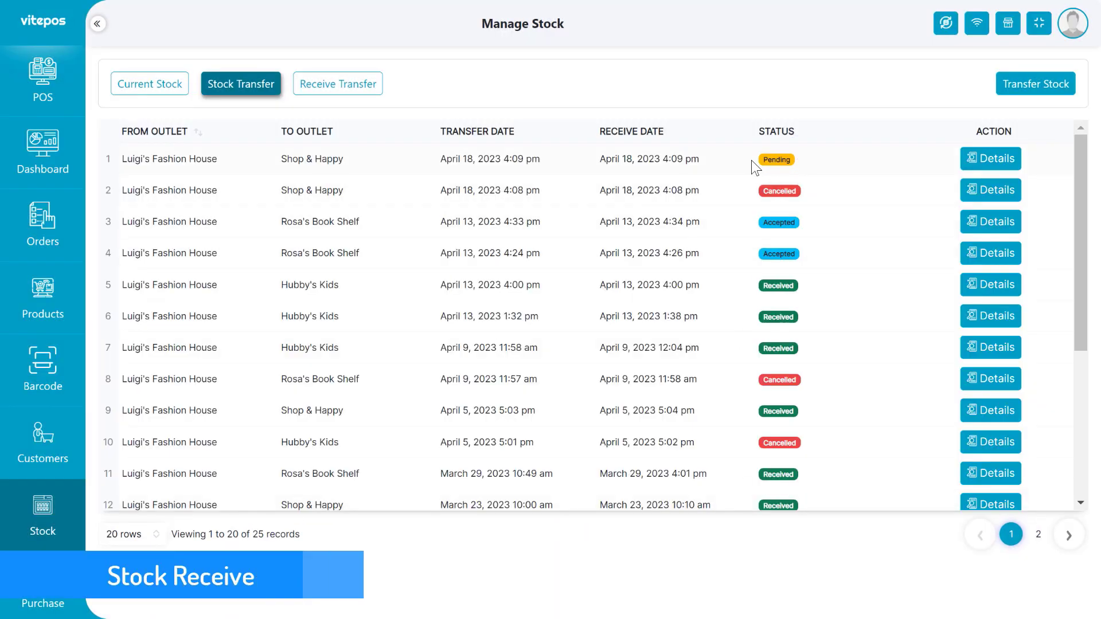
# Close the cash drawer to switch to another outlet.
pyautogui.click(1006, 24)
pyautogui.click(524, 392)
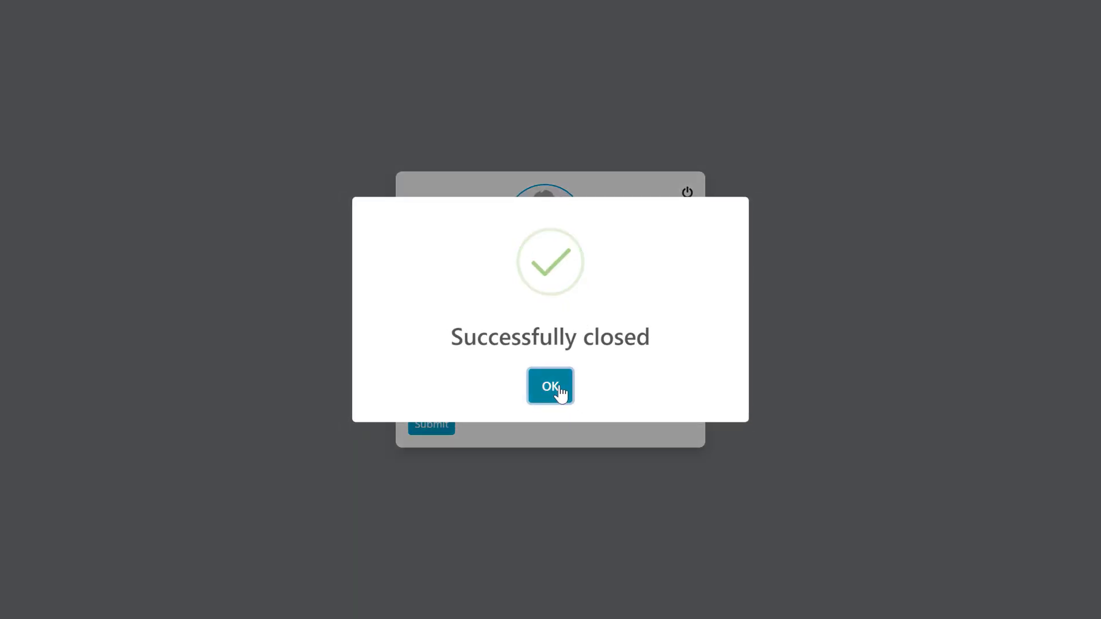
pyautogui.click(560, 393)
# Open the POS for Shop & Happy at the Kid conner counter, keeping the current balance.
pyautogui.click(464, 337)
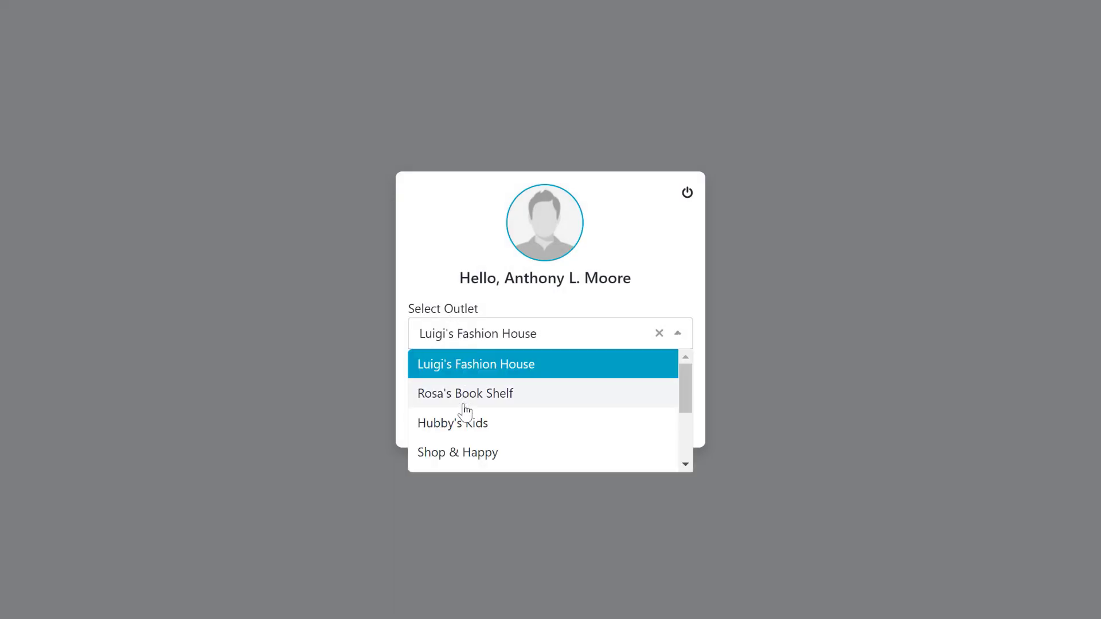
pyautogui.click(465, 452)
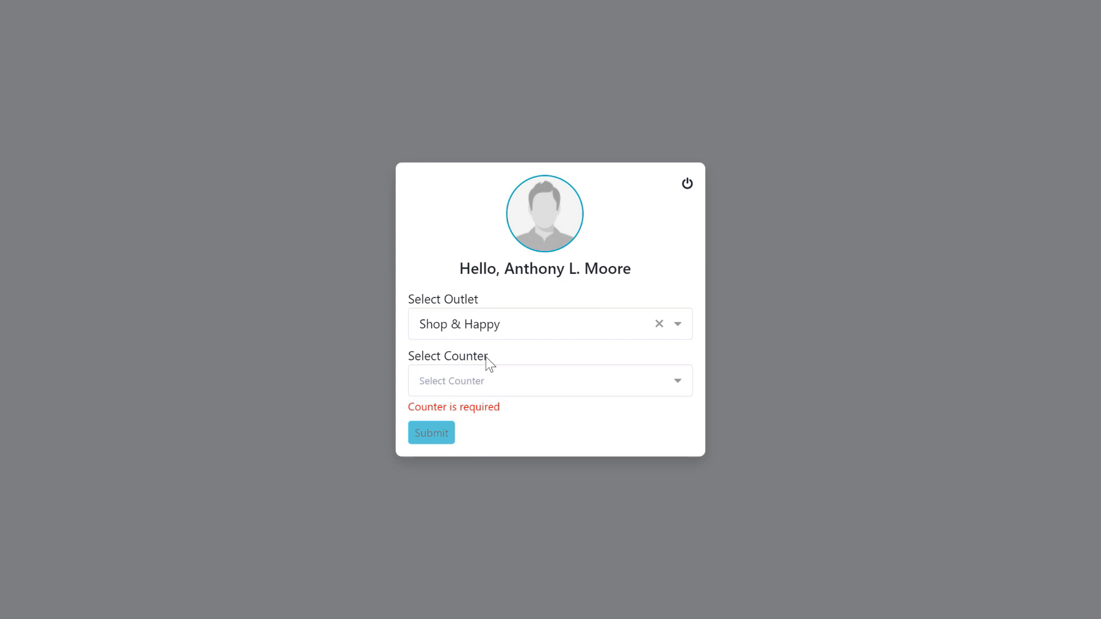
pyautogui.click(485, 379)
pyautogui.click(454, 415)
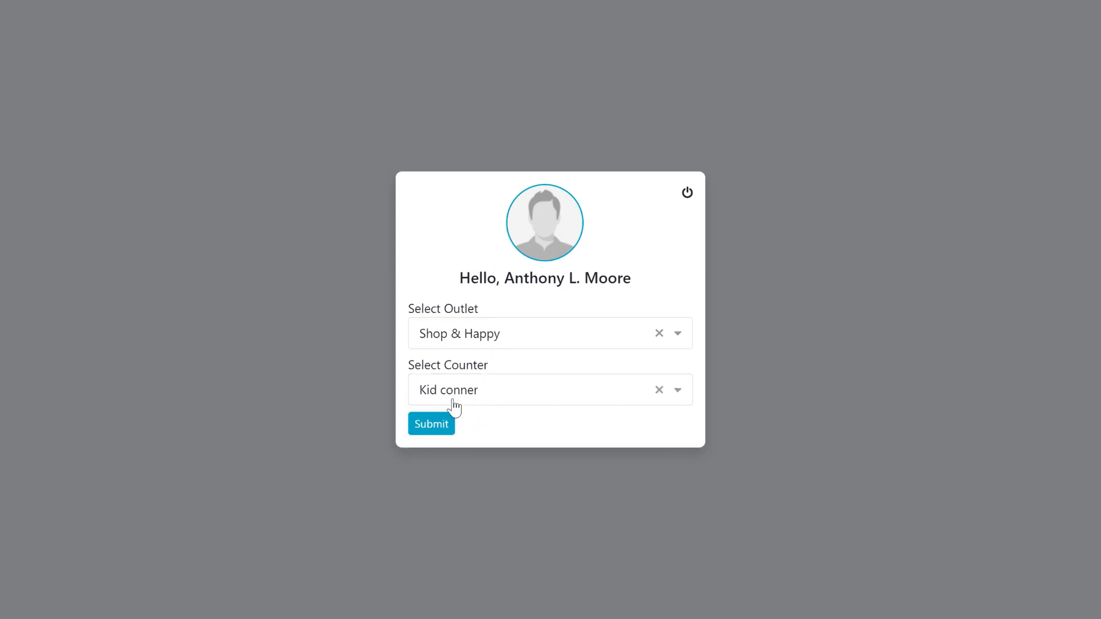
pyautogui.click(451, 425)
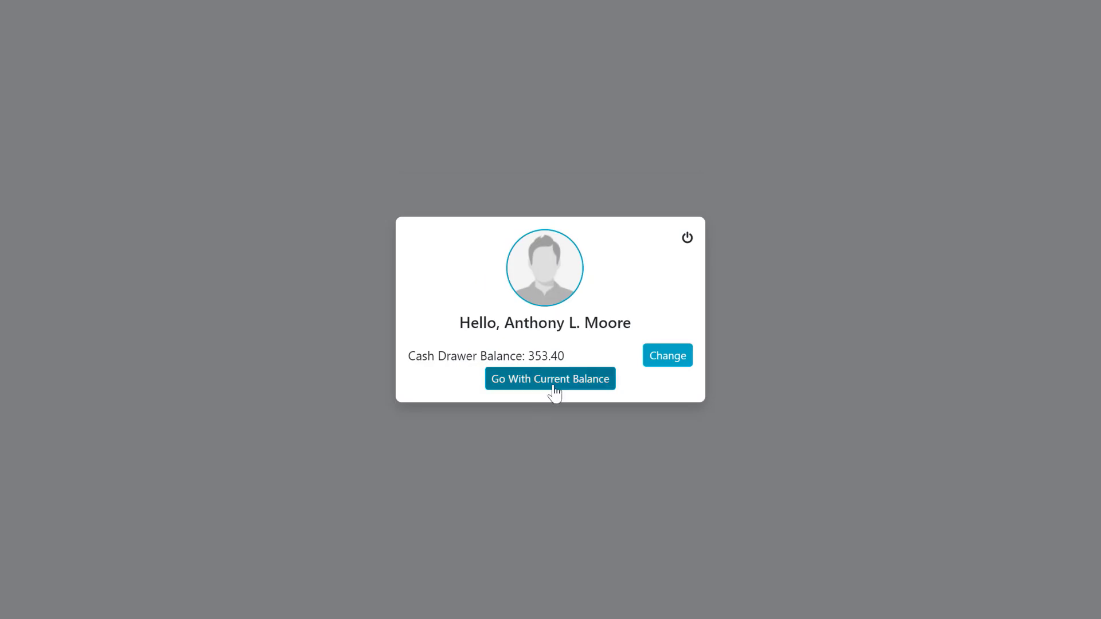
pyautogui.click(554, 393)
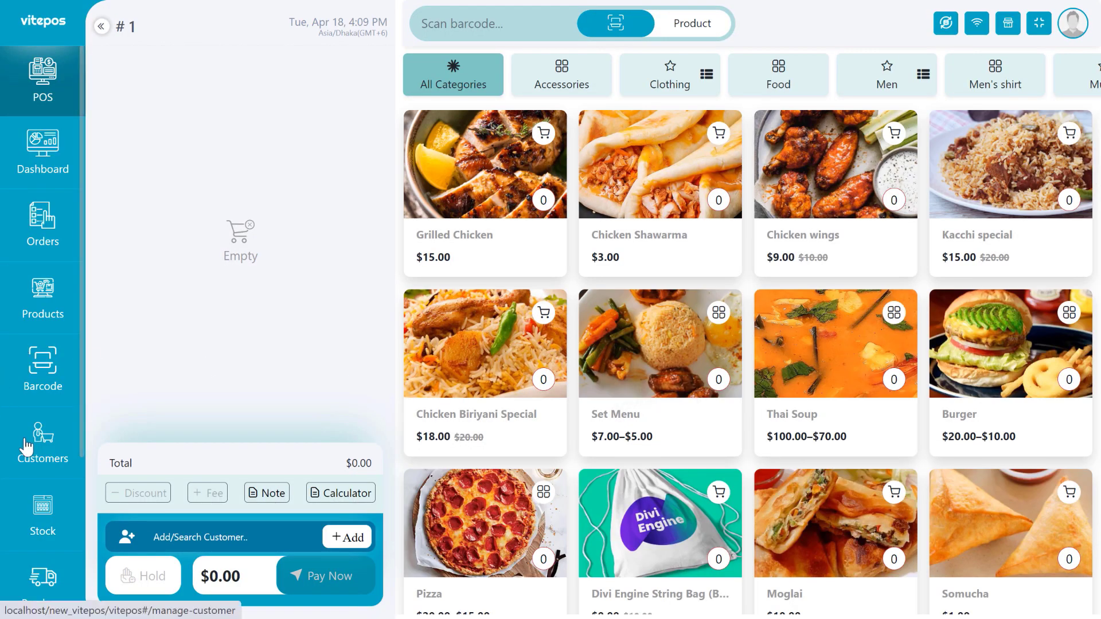
# Receive the incoming 15 Fresh Tisu transfer under Stock > Receive Transfer and review its details.
pyautogui.click(45, 537)
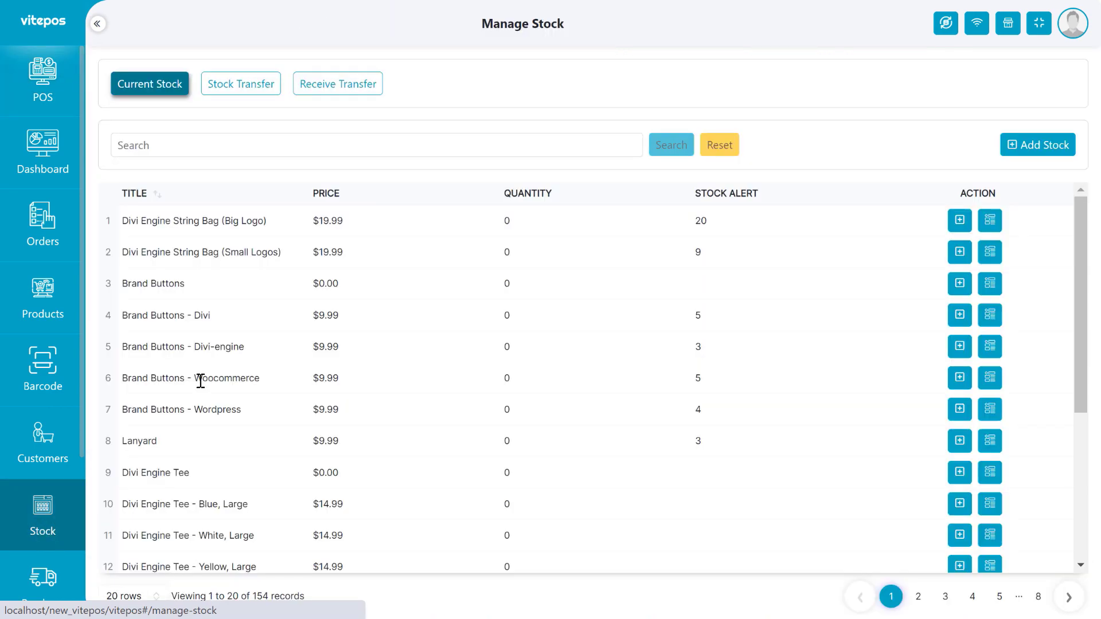
pyautogui.click(343, 85)
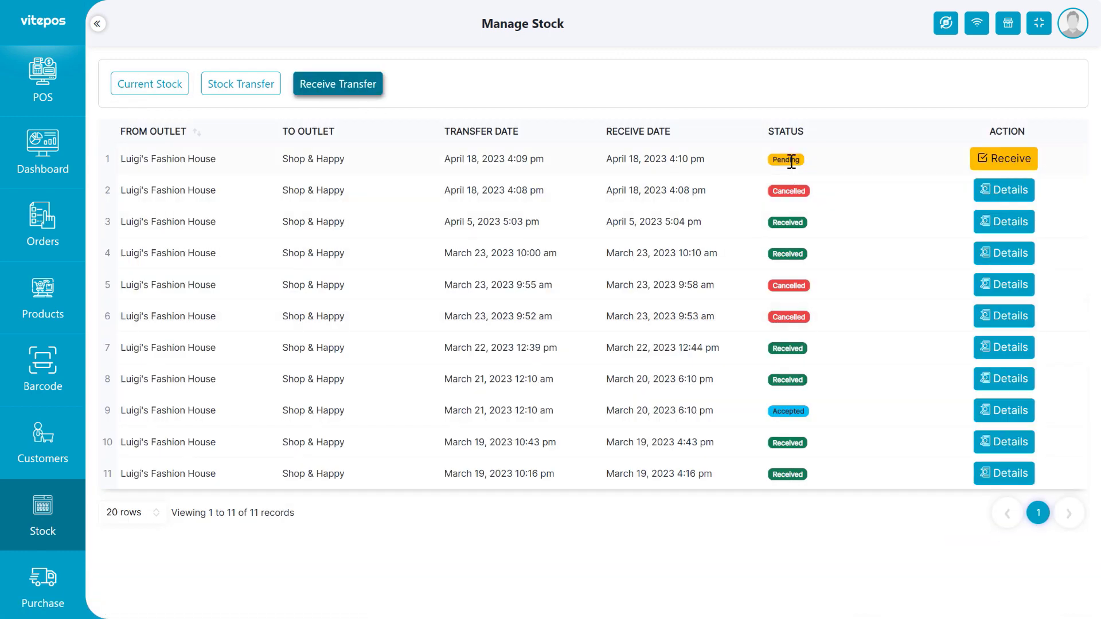
pyautogui.click(1000, 162)
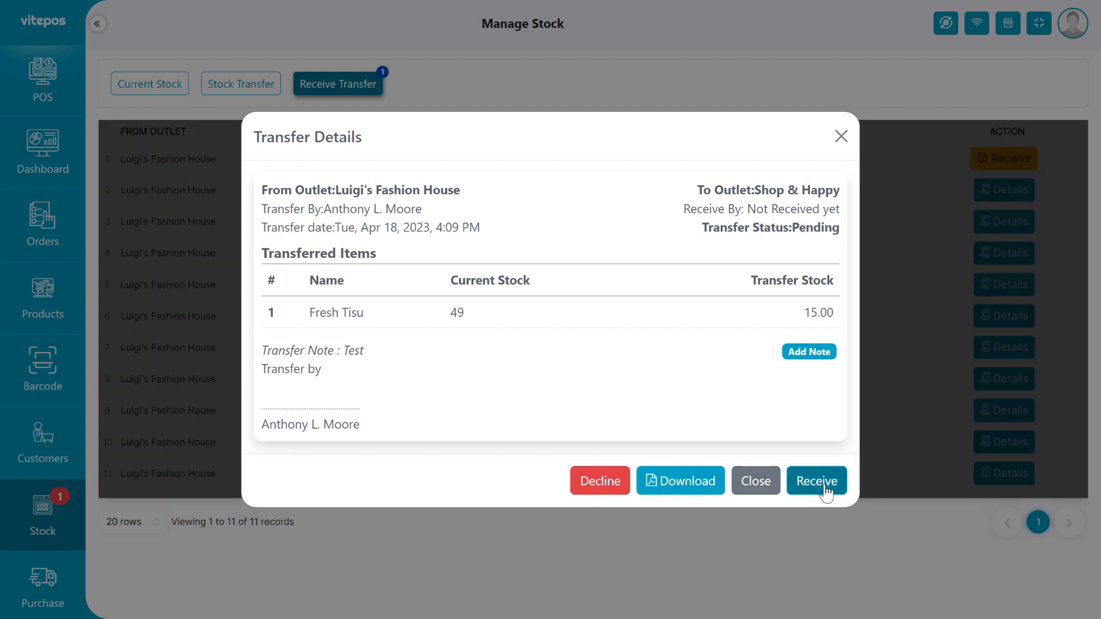
pyautogui.click(823, 484)
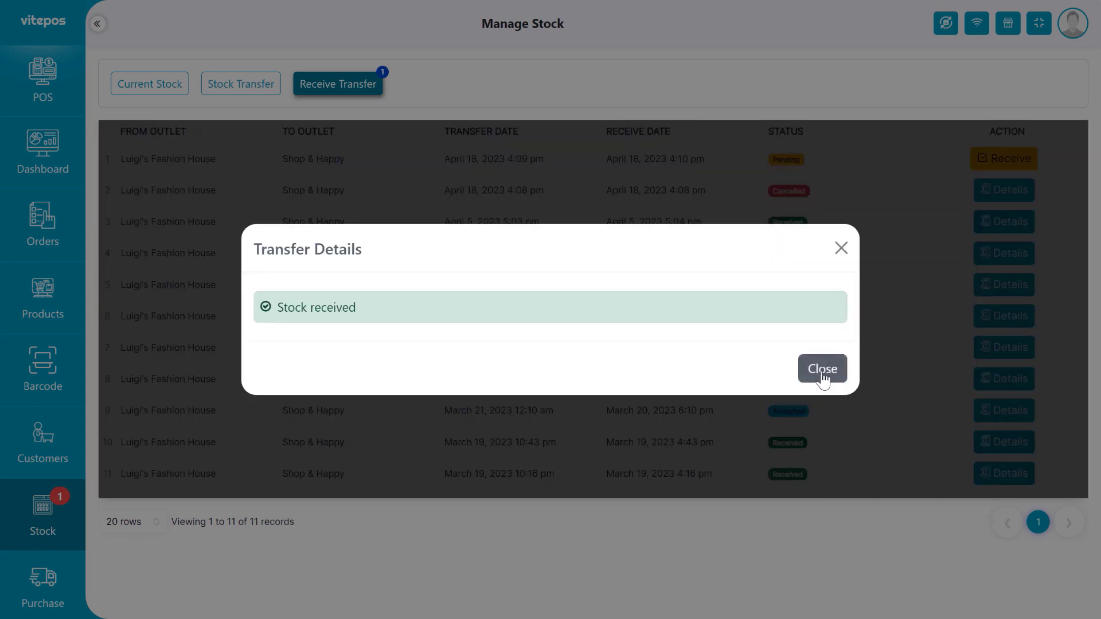
pyautogui.click(823, 370)
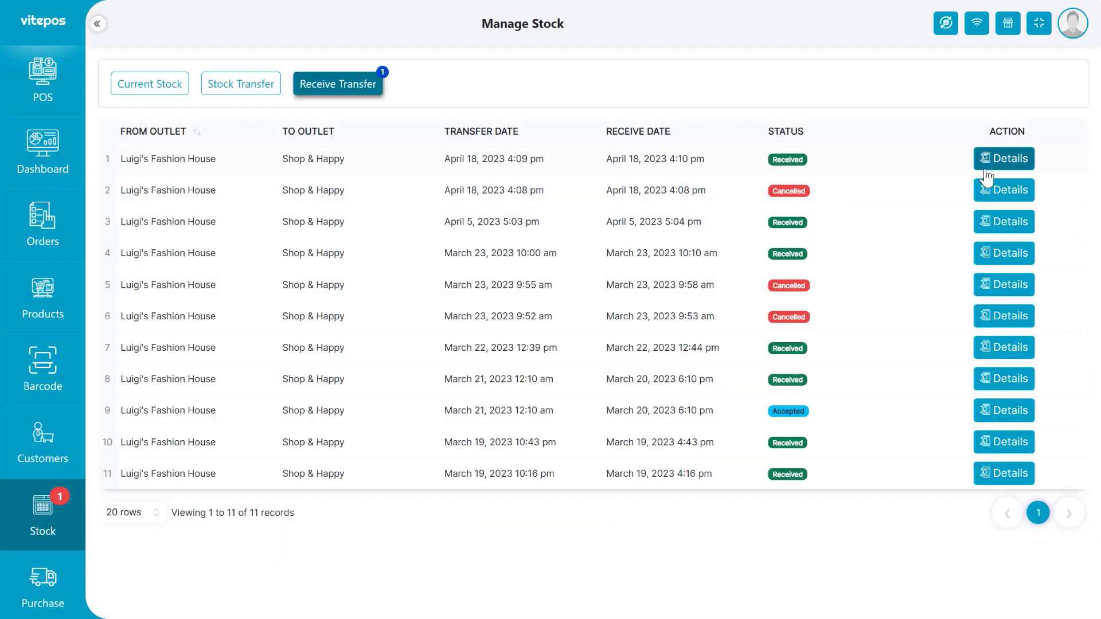
pyautogui.click(1032, 159)
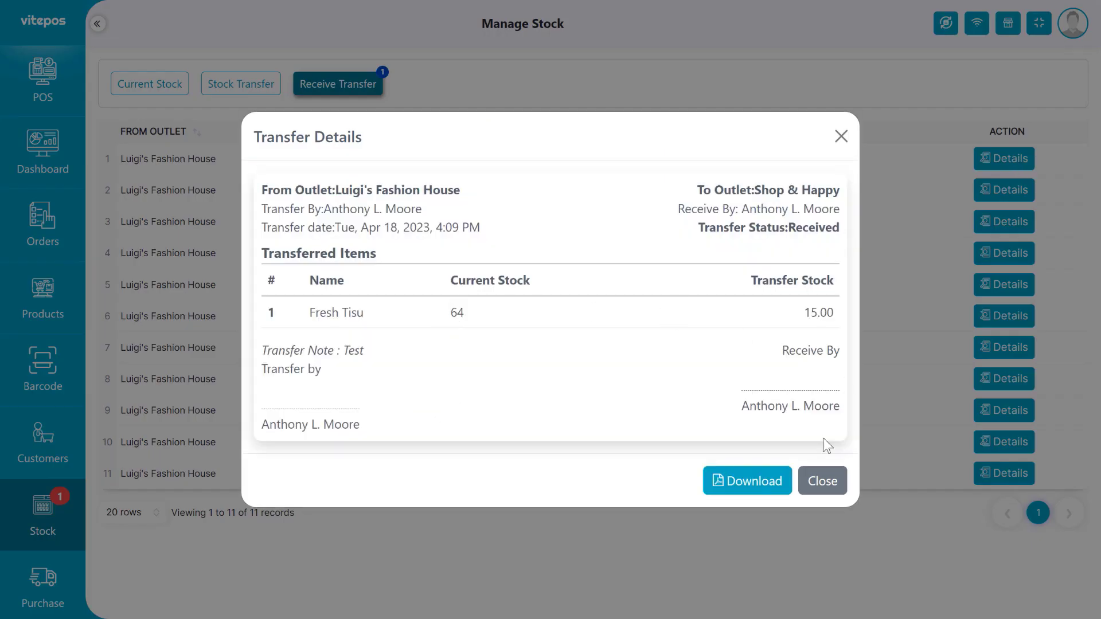
pyautogui.click(823, 481)
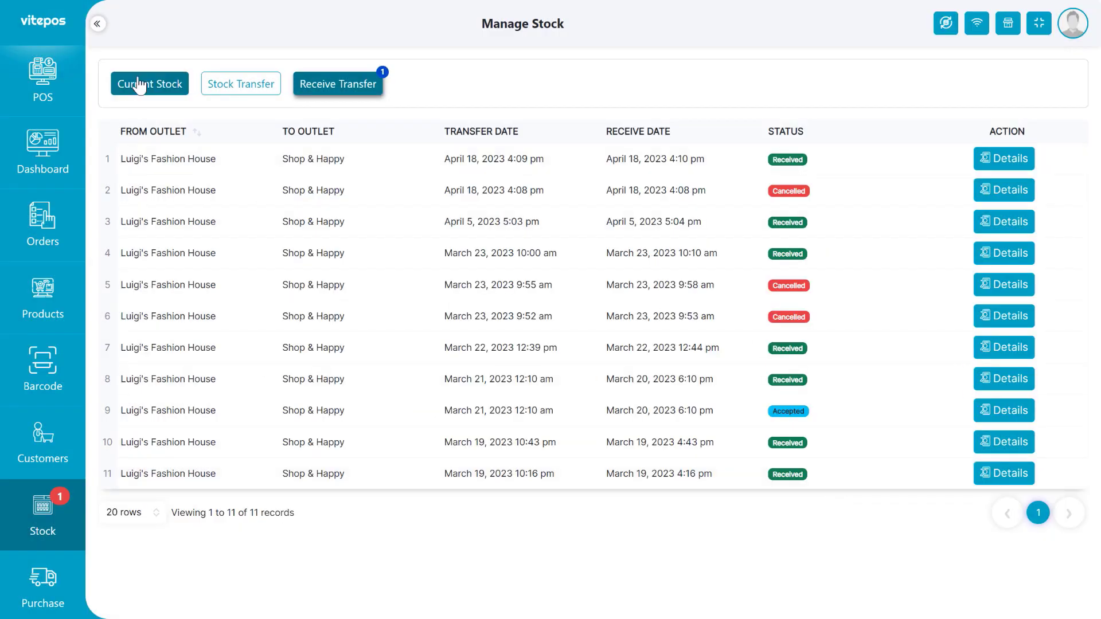
# Filter the current stock list to show cap items.
pyautogui.click(172, 86)
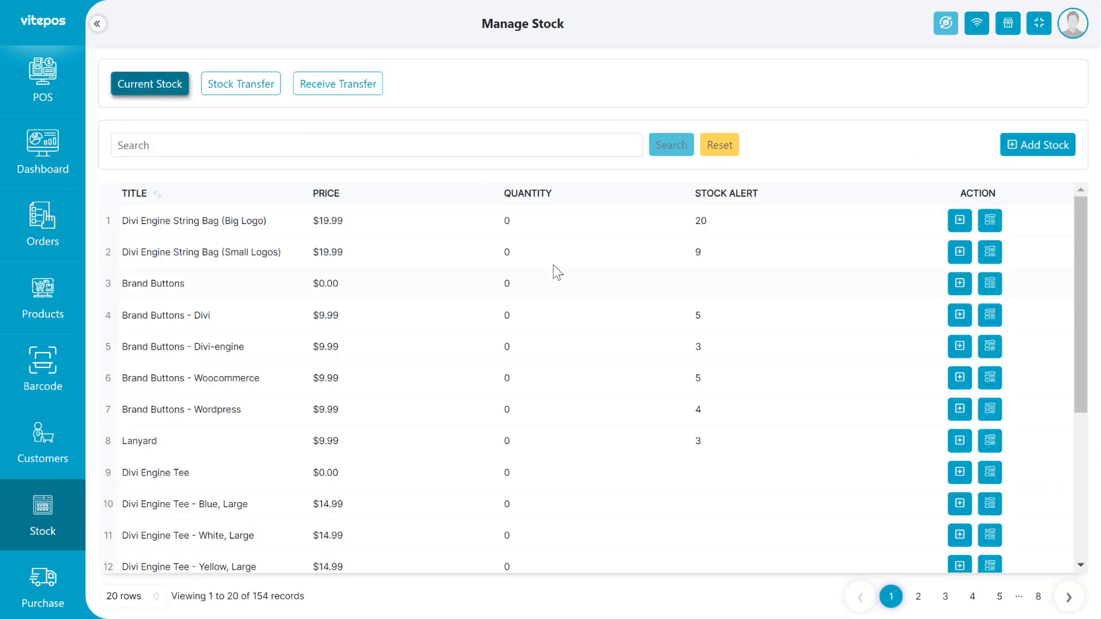
pyautogui.scroll(-3, 516, 321)
pyautogui.scroll(3, 448, 276)
pyautogui.click(349, 147)
pyautogui.write('cap')
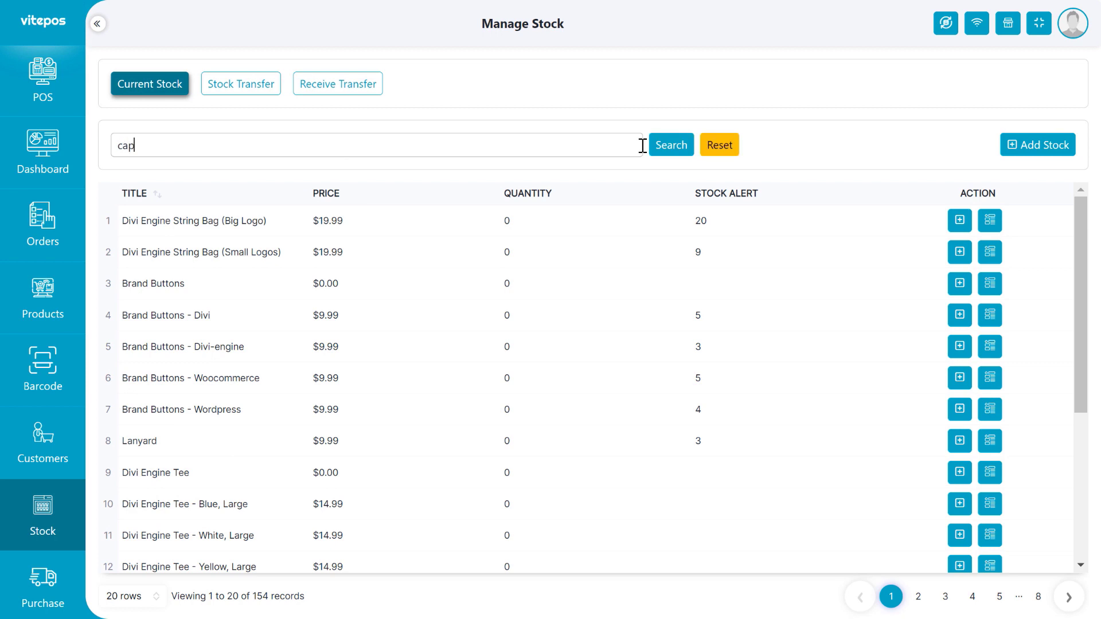
pyautogui.click(654, 145)
pyautogui.moveTo(313, 221); pyautogui.dragTo(417, 225)
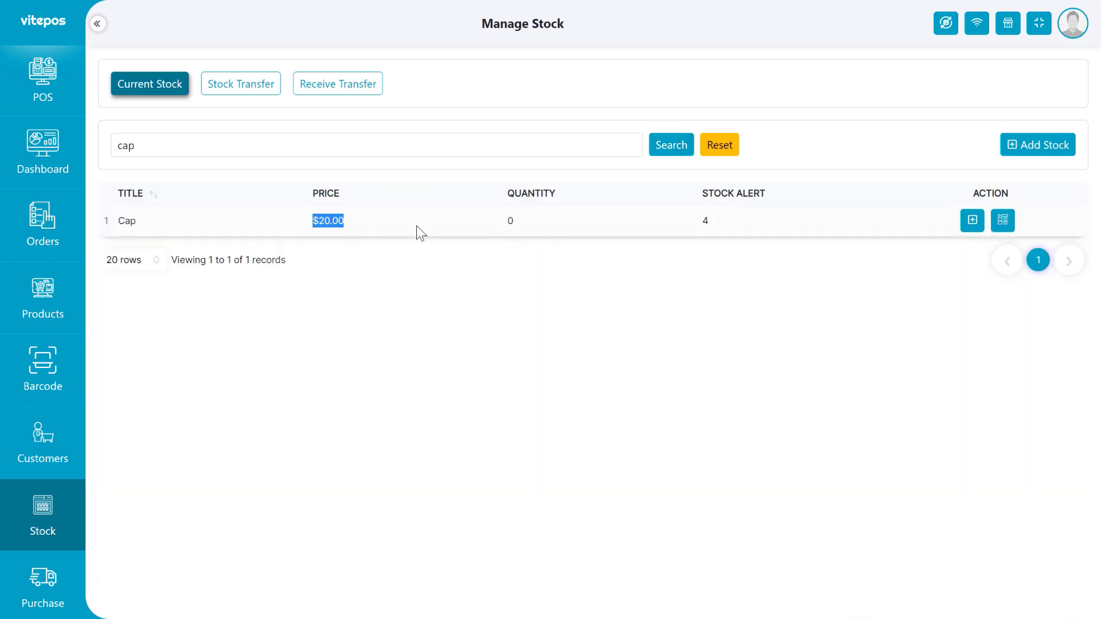
pyautogui.click(417, 225)
# Start an Add Stock entry for Cap with a supplier and Shop & Happy as outlet.
pyautogui.click(1027, 150)
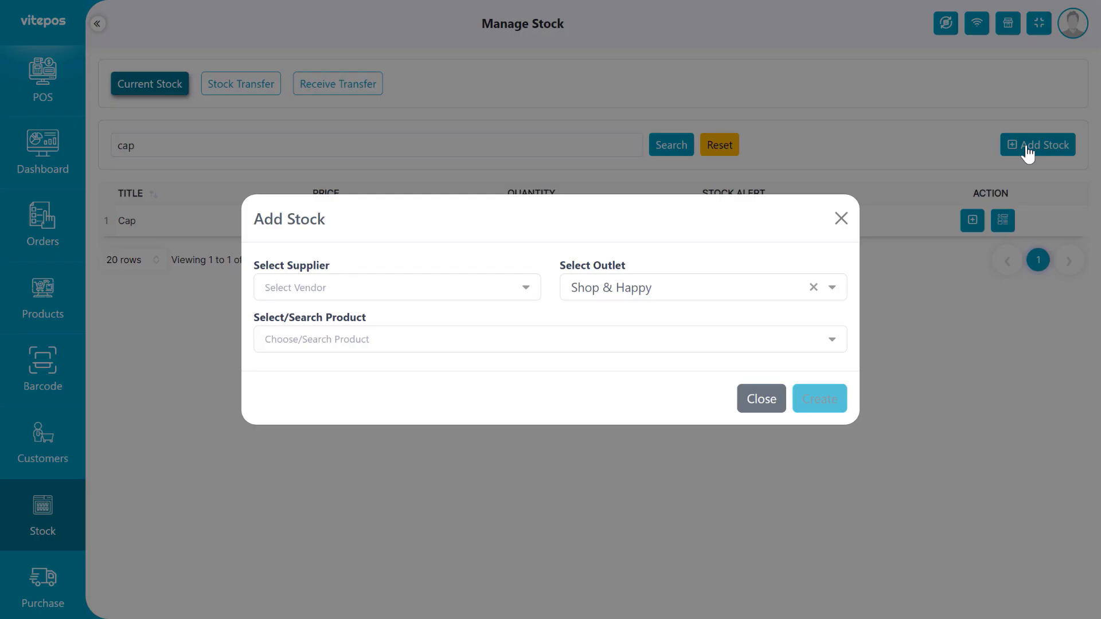
pyautogui.click(337, 288)
pyautogui.click(332, 352)
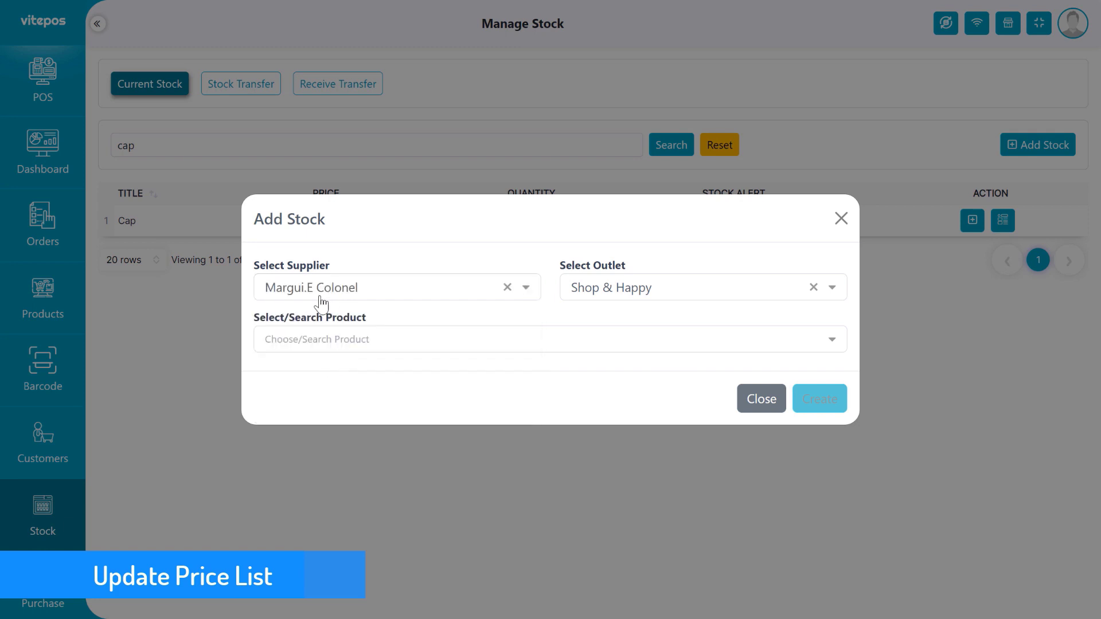
pyautogui.click(634, 289)
pyautogui.click(635, 289)
pyautogui.click(419, 340)
pyautogui.write('cap')
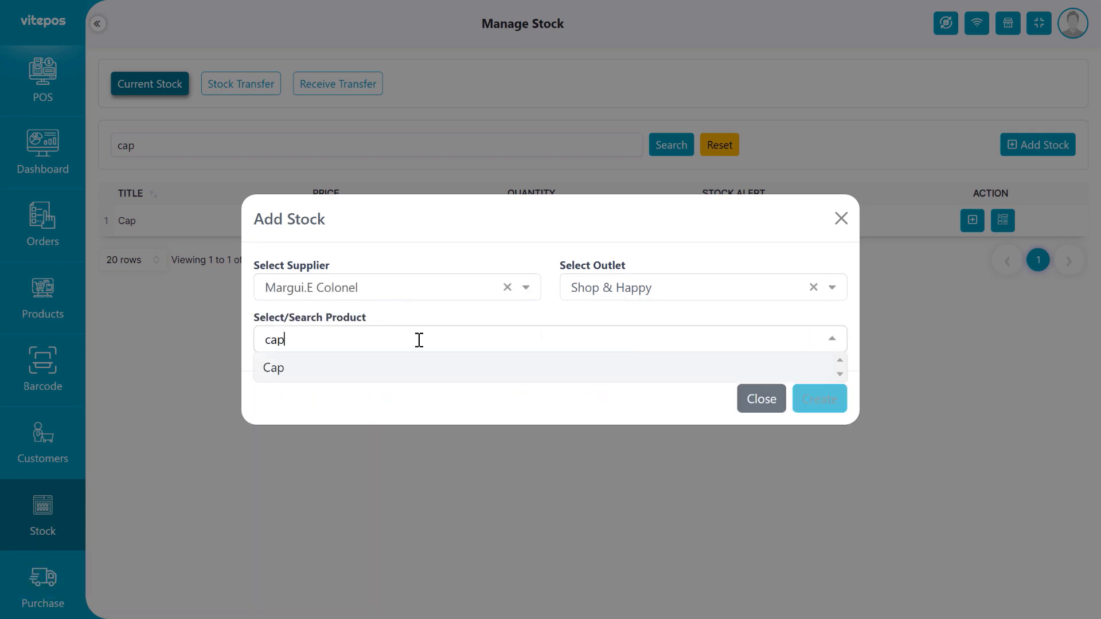
pyautogui.click(325, 370)
# Set purchase price 18 and quantity 20, create the purchase, and view the purchases list.
pyautogui.moveTo(371, 263)
pyautogui.mouseDown()
pyautogui.moveTo(461, 257)
pyautogui.moveTo(366, 267)
pyautogui.mouseUp()
pyautogui.click(459, 248)
pyautogui.click(458, 260)
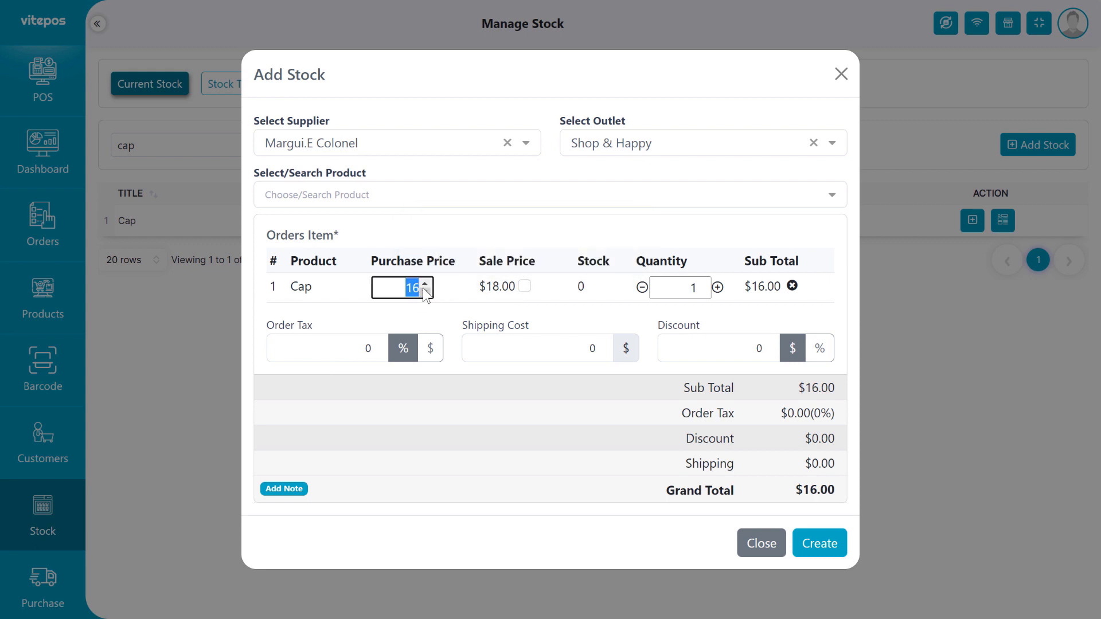
pyautogui.write('18')
pyautogui.moveTo(480, 268); pyautogui.dragTo(531, 266)
pyautogui.click(504, 294)
pyautogui.doubleClick(692, 282)
pyautogui.write('20')
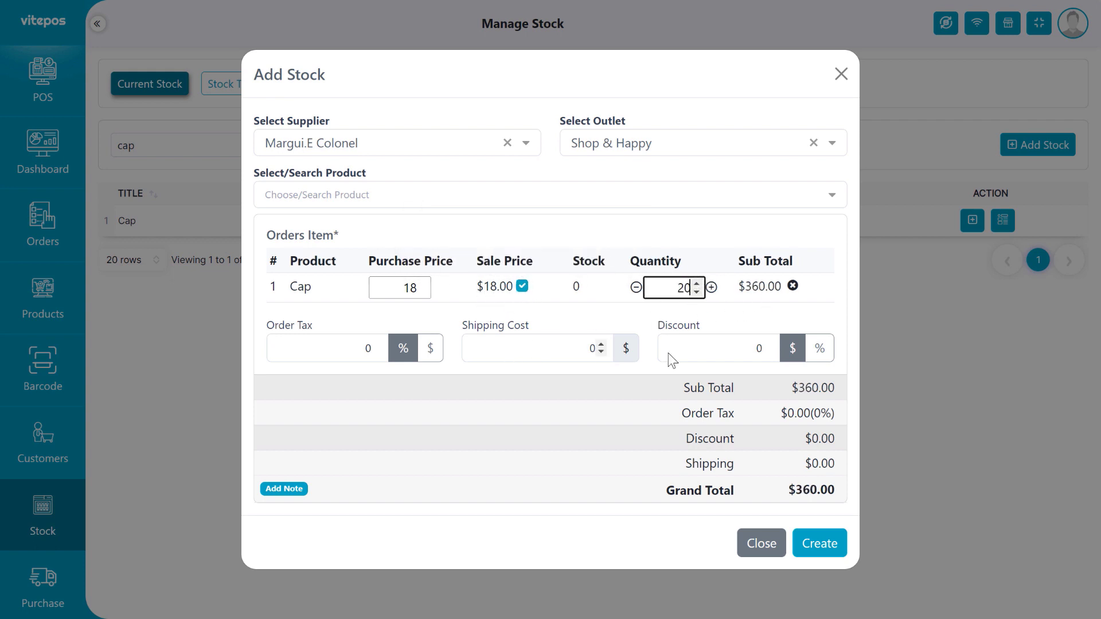
pyautogui.click(819, 551)
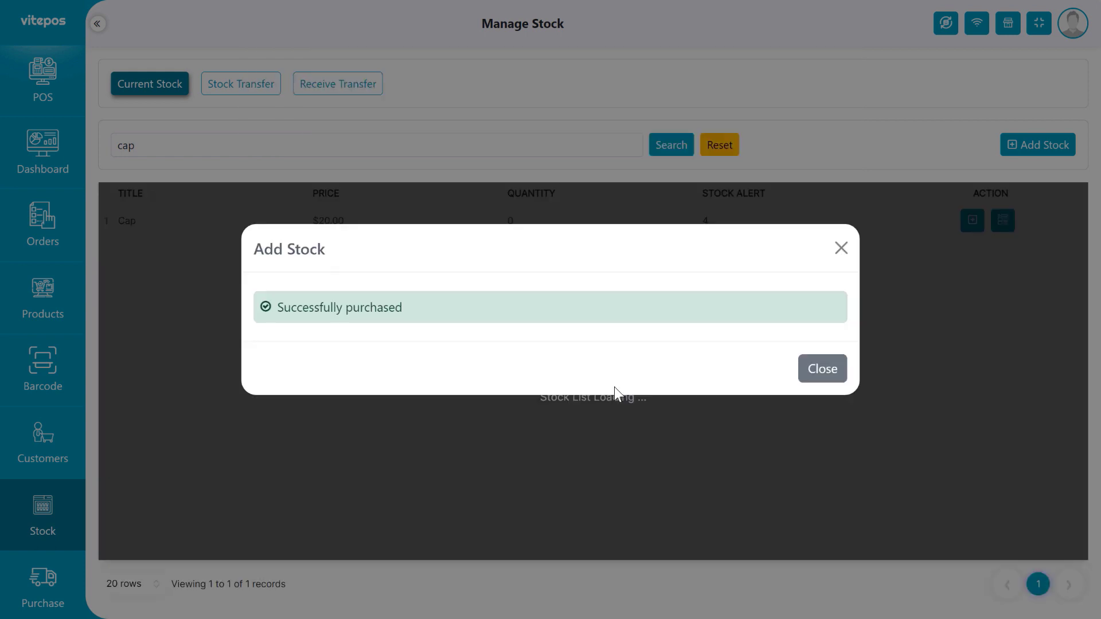
pyautogui.click(827, 373)
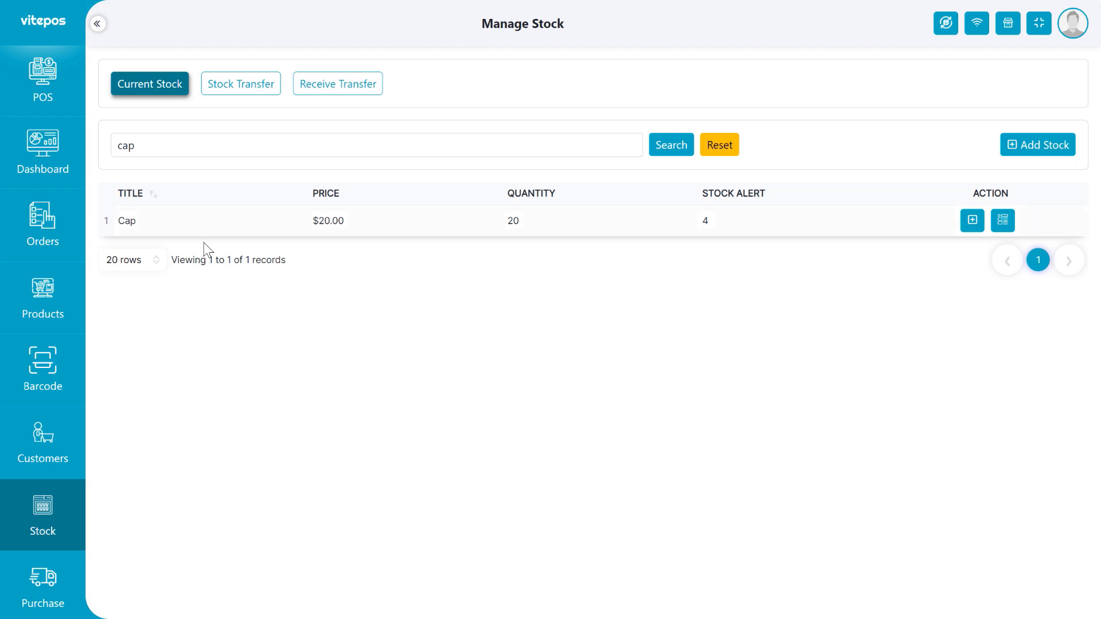
pyautogui.scroll(-4, 69, 385)
pyautogui.click(40, 378)
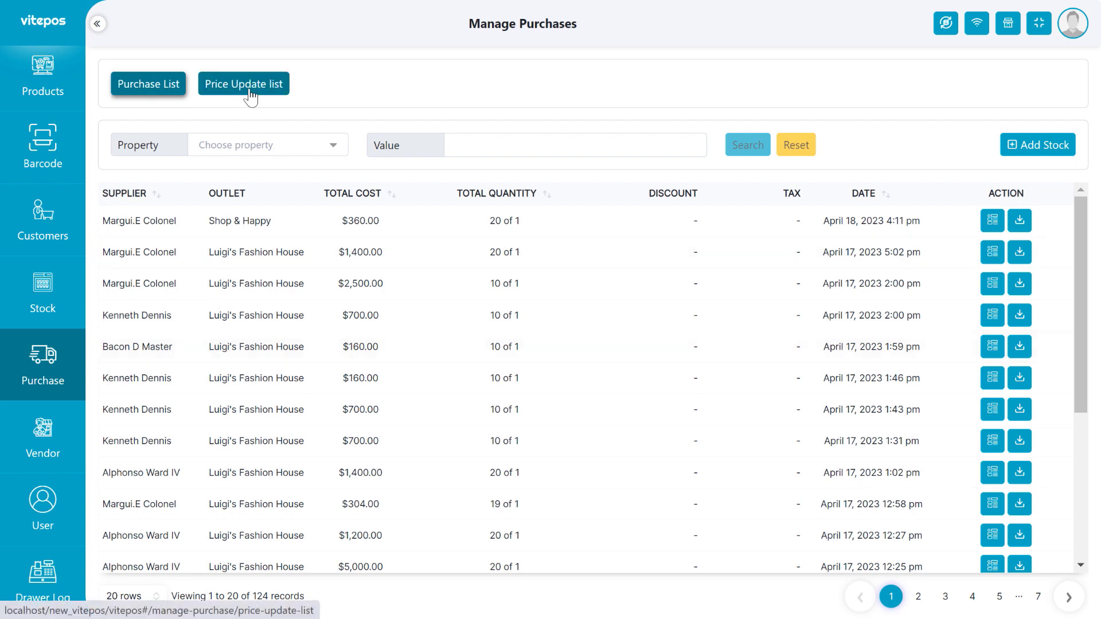
# Open Cap's pending entry in the Price Update list.
pyautogui.click(248, 93)
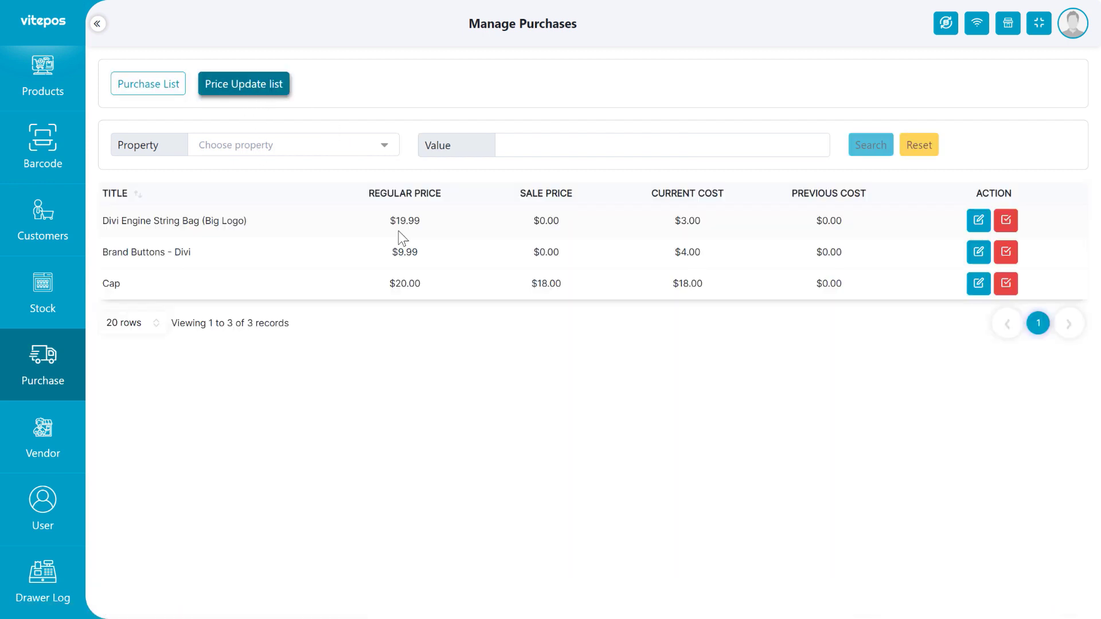
pyautogui.doubleClick(147, 281)
pyautogui.click(147, 281)
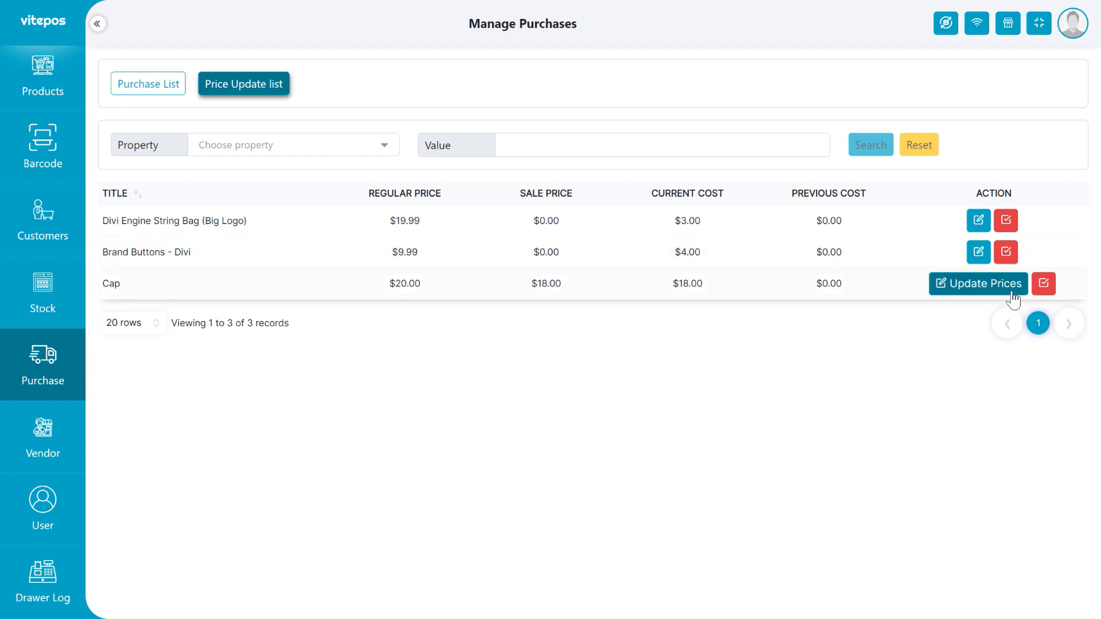
pyautogui.click(967, 285)
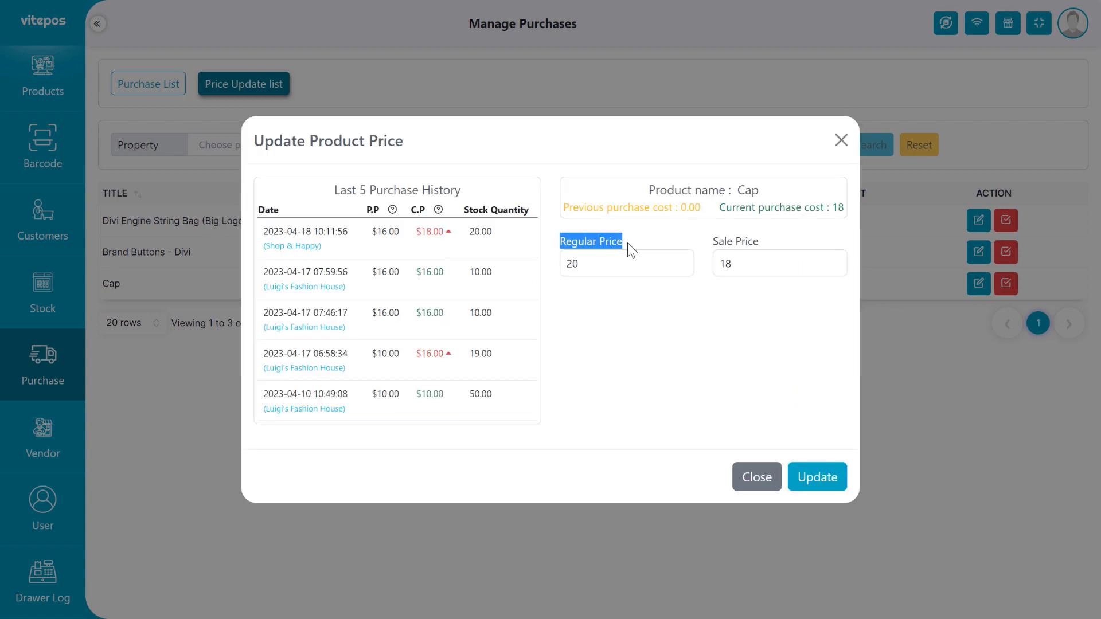
# Change Cap's sale price to $20 and save the price update.
pyautogui.click(584, 267)
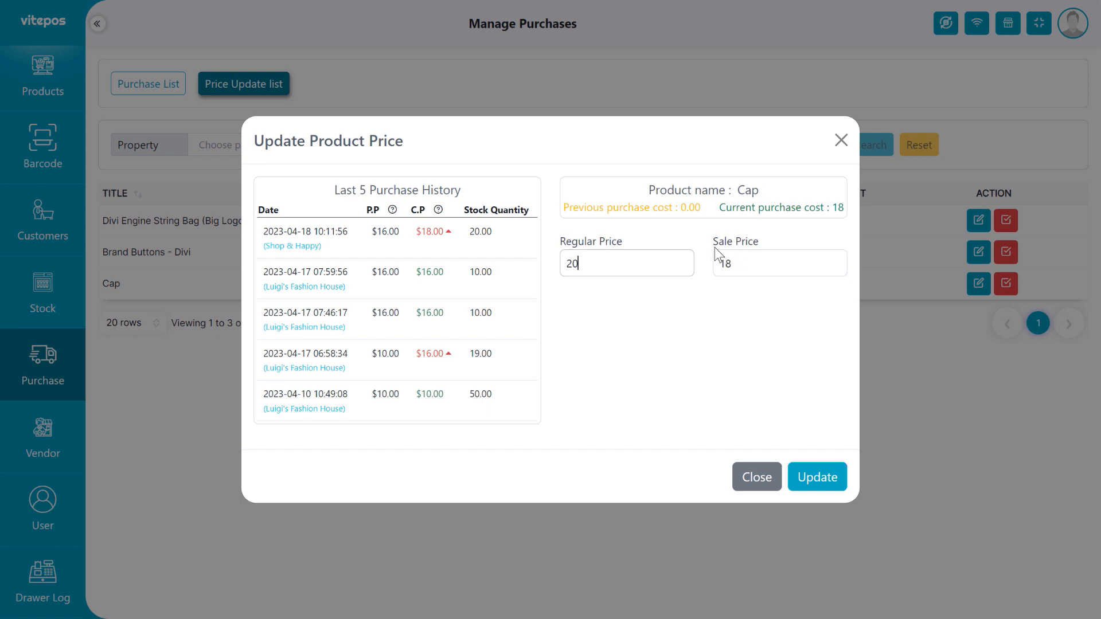
pyautogui.click(740, 269)
pyautogui.click(484, 247)
pyautogui.doubleClick(611, 267)
pyautogui.doubleClick(723, 265)
pyautogui.write('20')
pyautogui.click(817, 479)
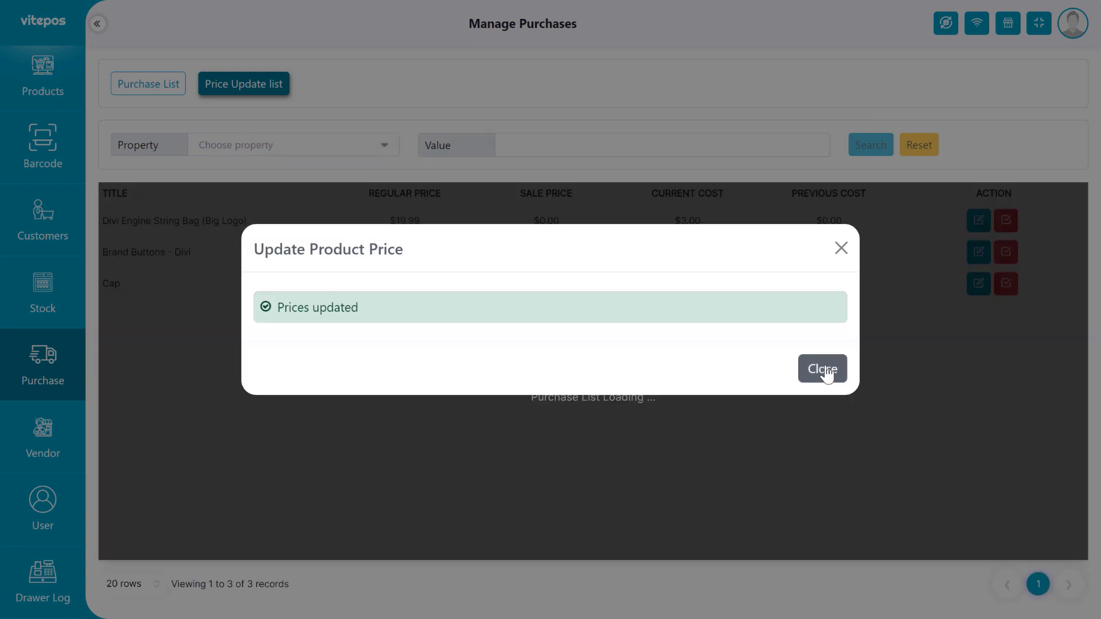
pyautogui.click(824, 372)
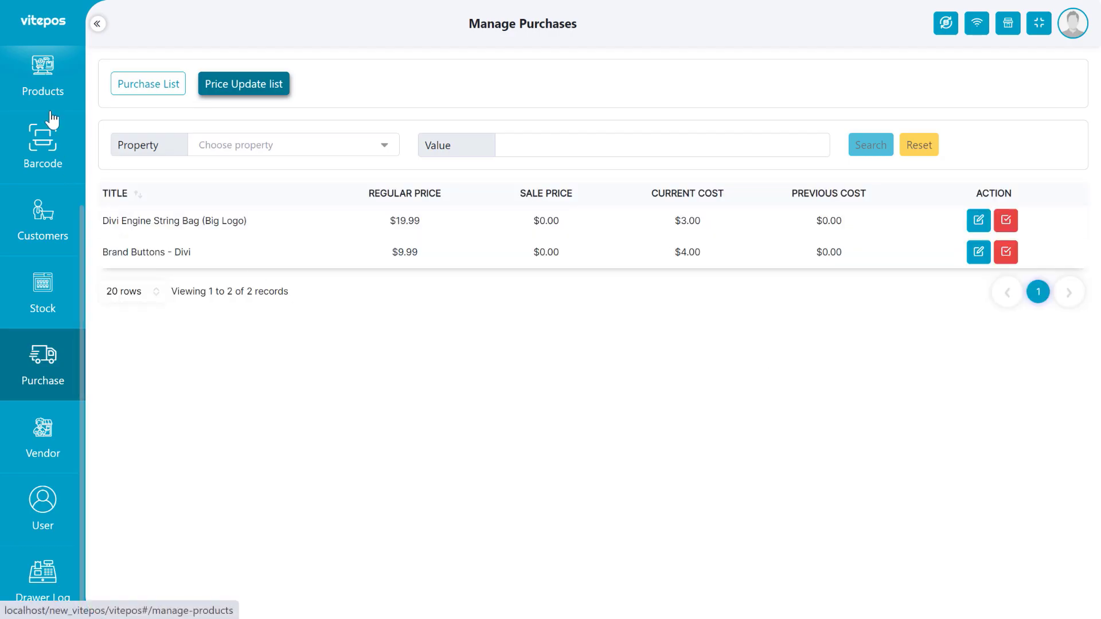
# Add two Caps to the POS cart, then choose Restaurant (Pay First) mode.
pyautogui.scroll(4, 58, 115)
pyautogui.click(81, 113)
pyautogui.click(545, 35)
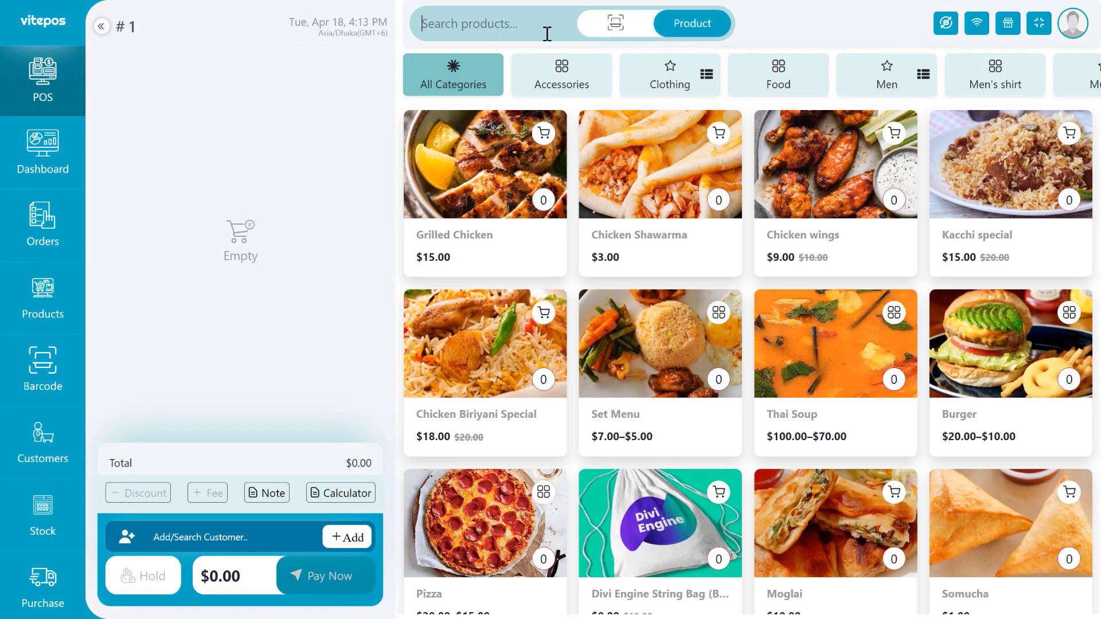
pyautogui.write('cap')
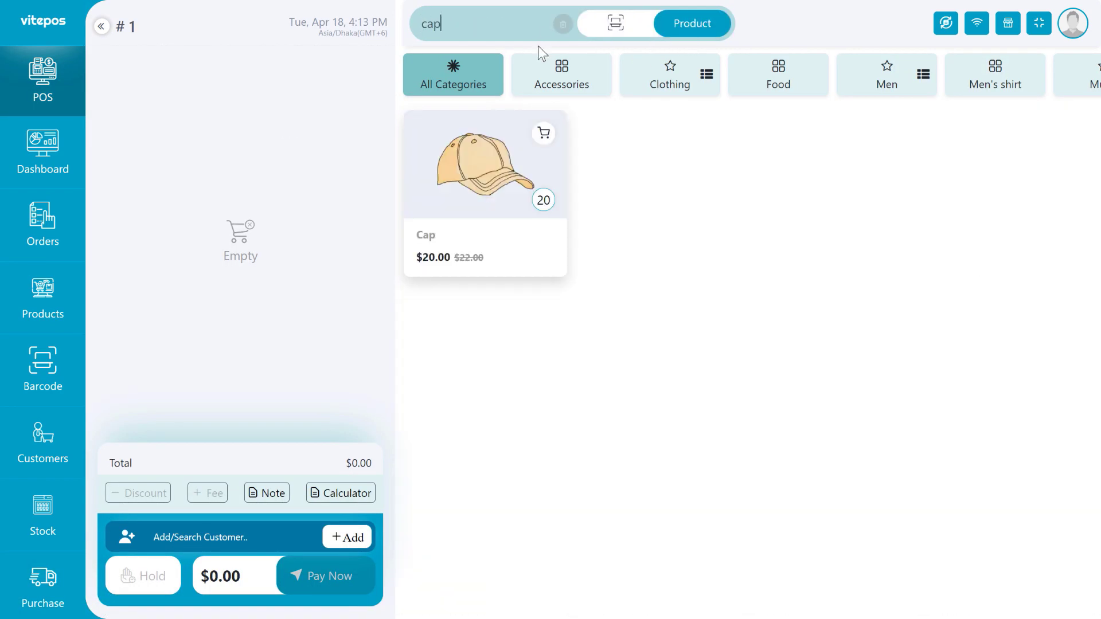
pyautogui.click(447, 255)
pyautogui.click(463, 258)
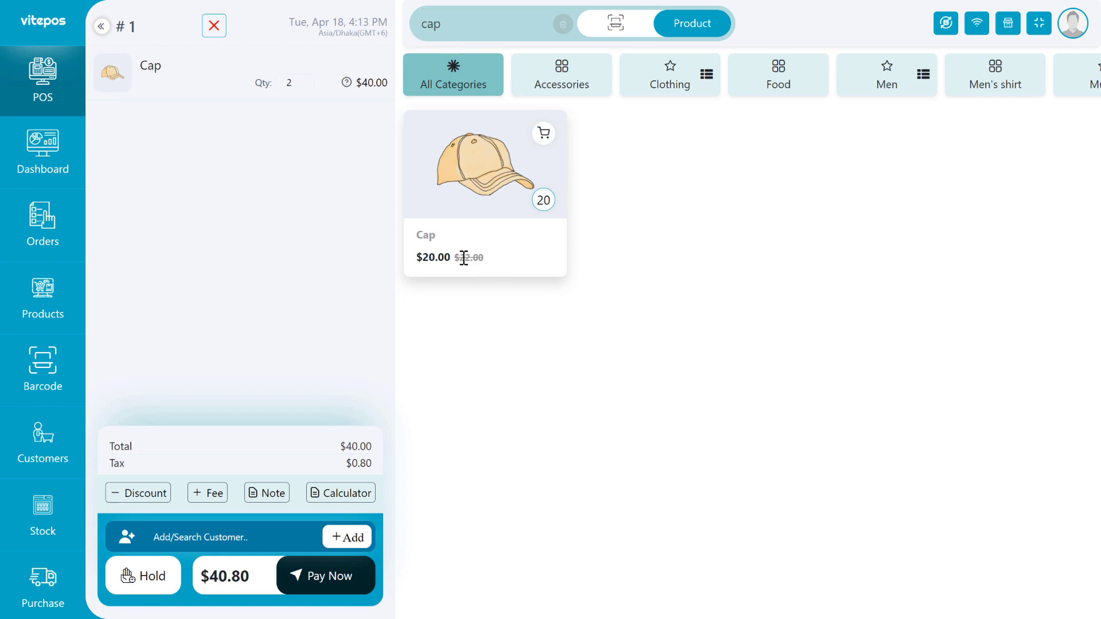
pyautogui.scroll(-4, 43, 344)
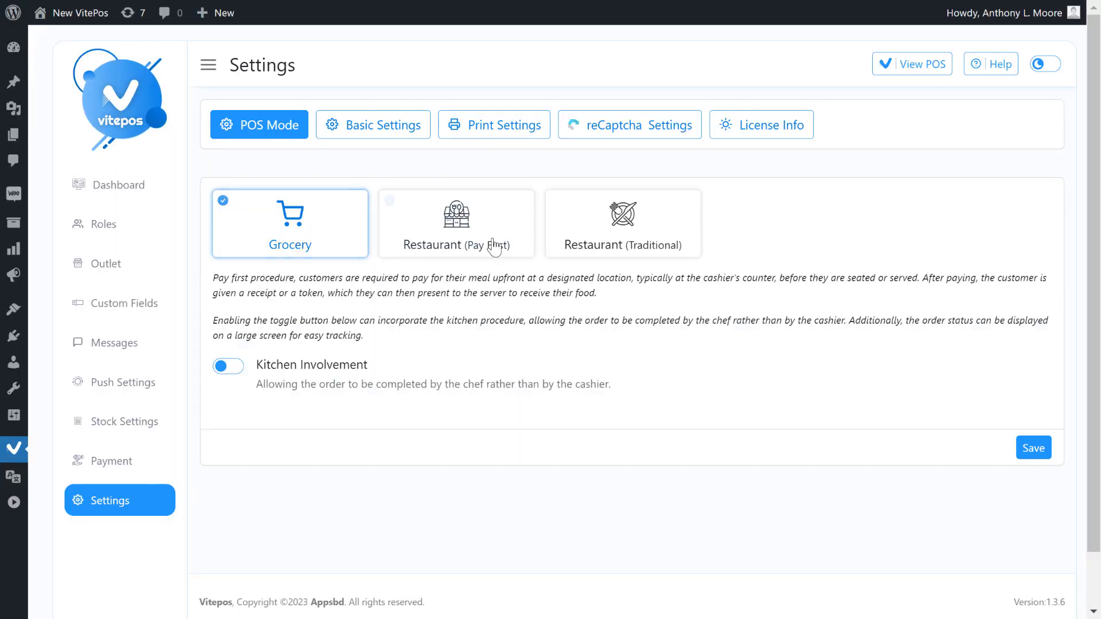
pyautogui.click(494, 247)
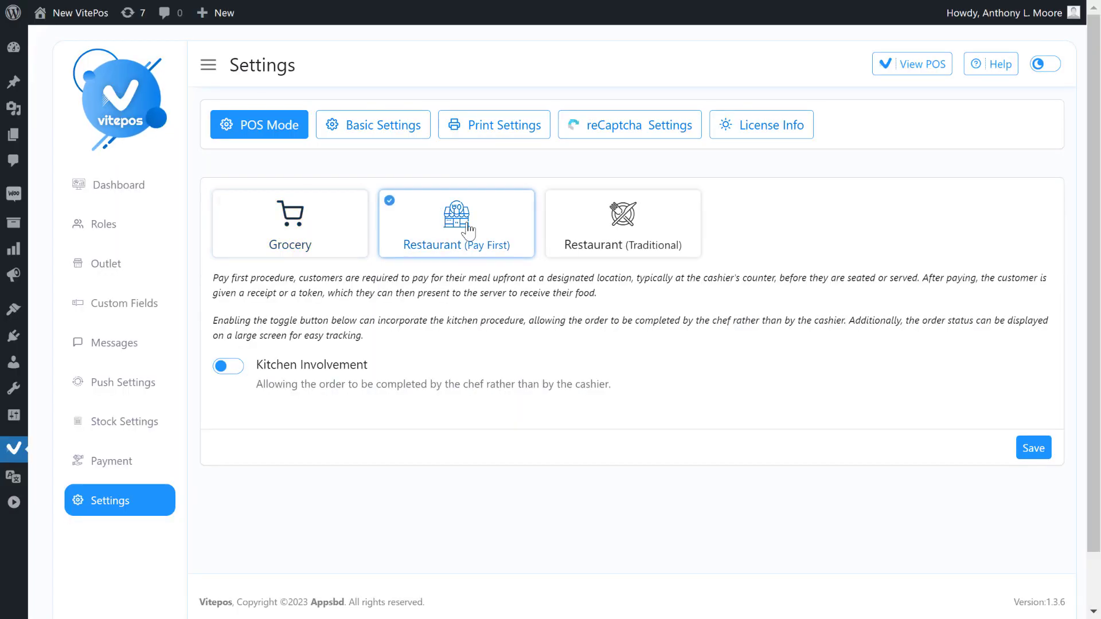
# Save Restaurant (Pay First) as the POS mode and go to the POS screen.
pyautogui.click(1033, 447)
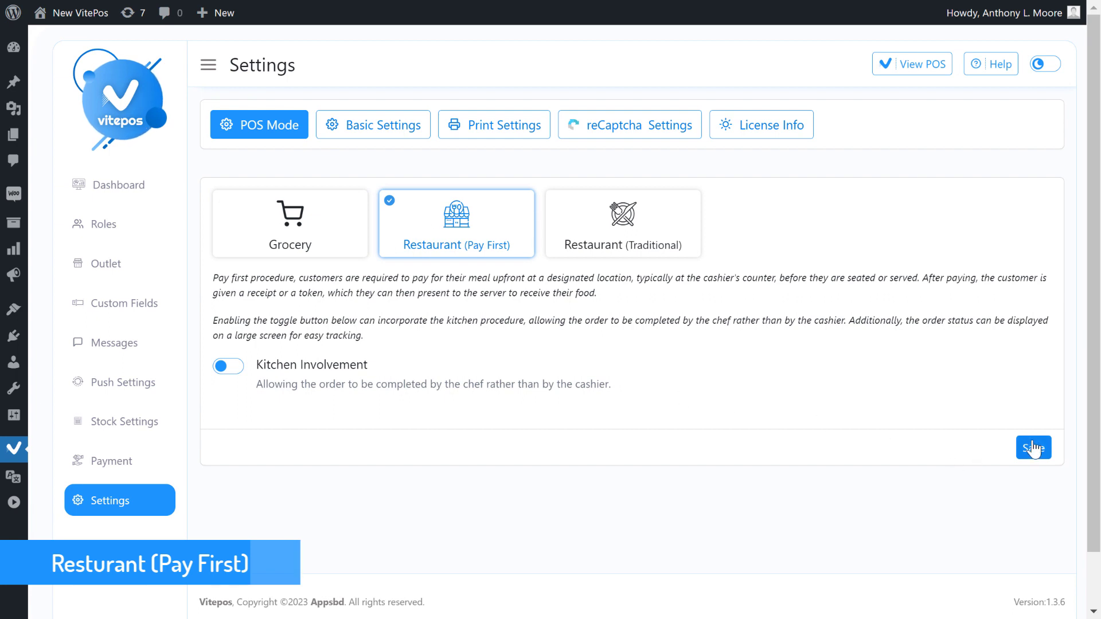
pyautogui.click(908, 72)
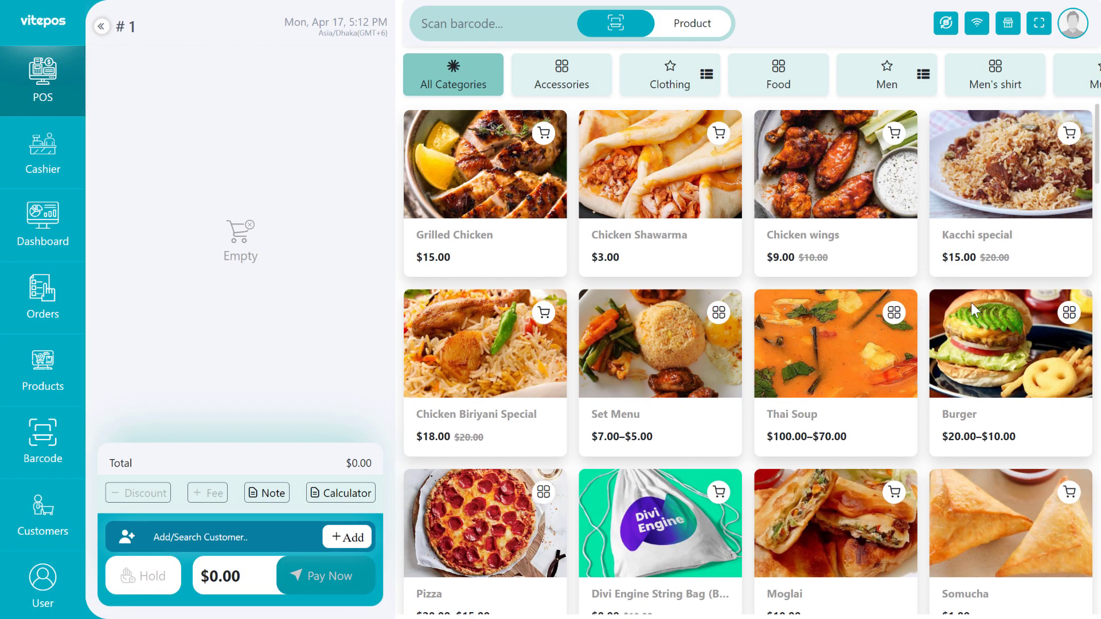
# Add Grilled Chicken with 20 gm mayonnaise and 20 gm sauce to the cart.
pyautogui.click(533, 201)
pyautogui.click(622, 161)
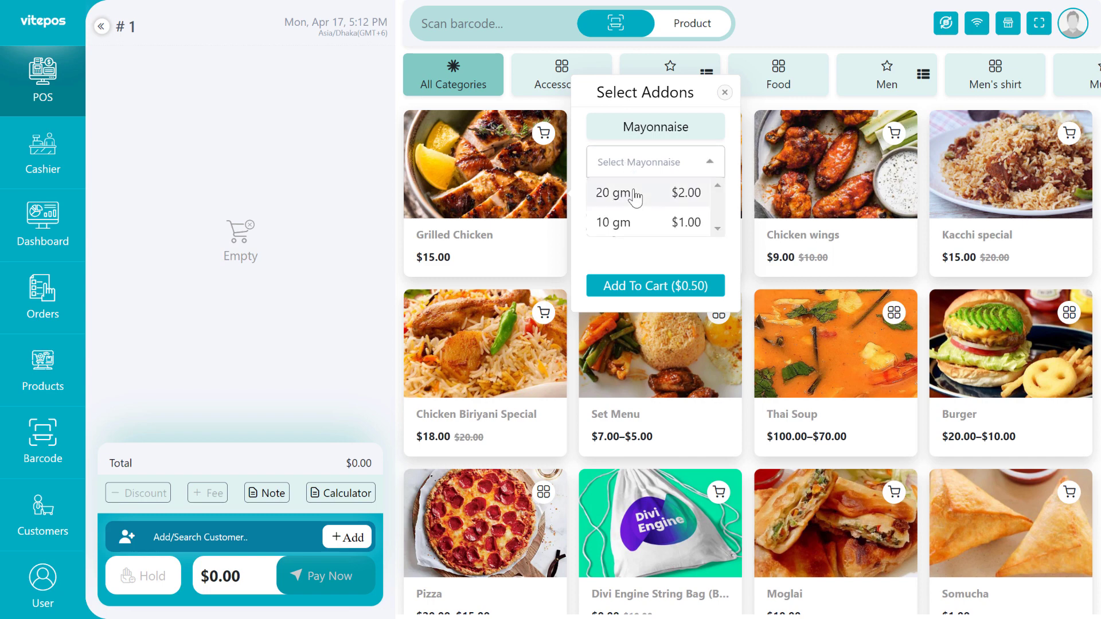
pyautogui.click(628, 190)
pyautogui.click(594, 217)
pyautogui.click(644, 285)
# Add a chicken Thai Soup with the 20 gm sauce option to the cart.
pyautogui.click(827, 347)
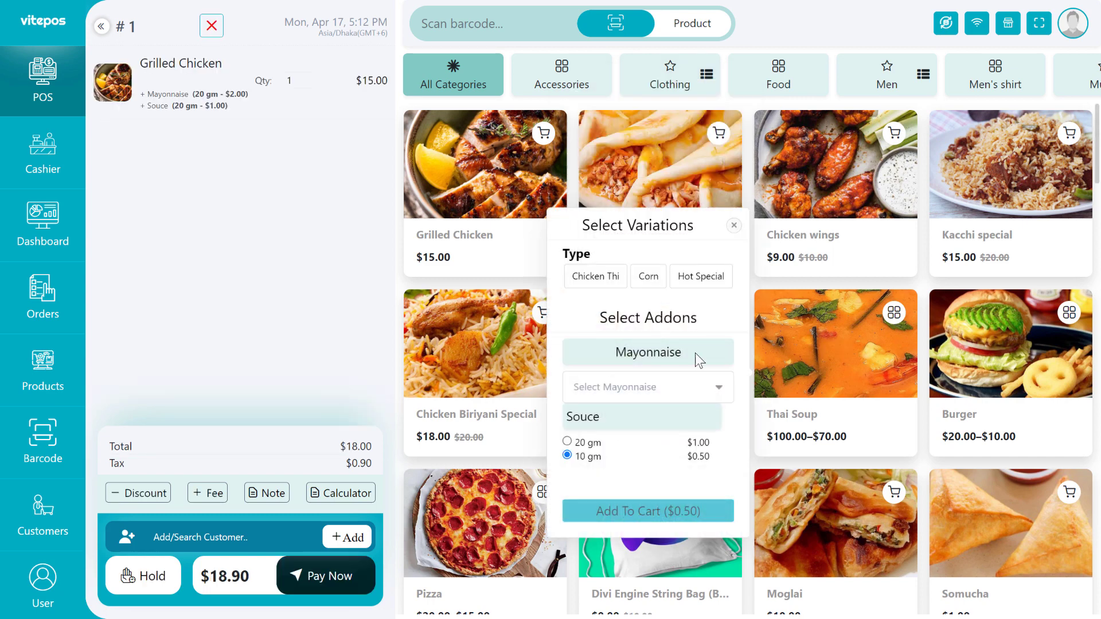
pyautogui.click(596, 277)
pyautogui.click(587, 443)
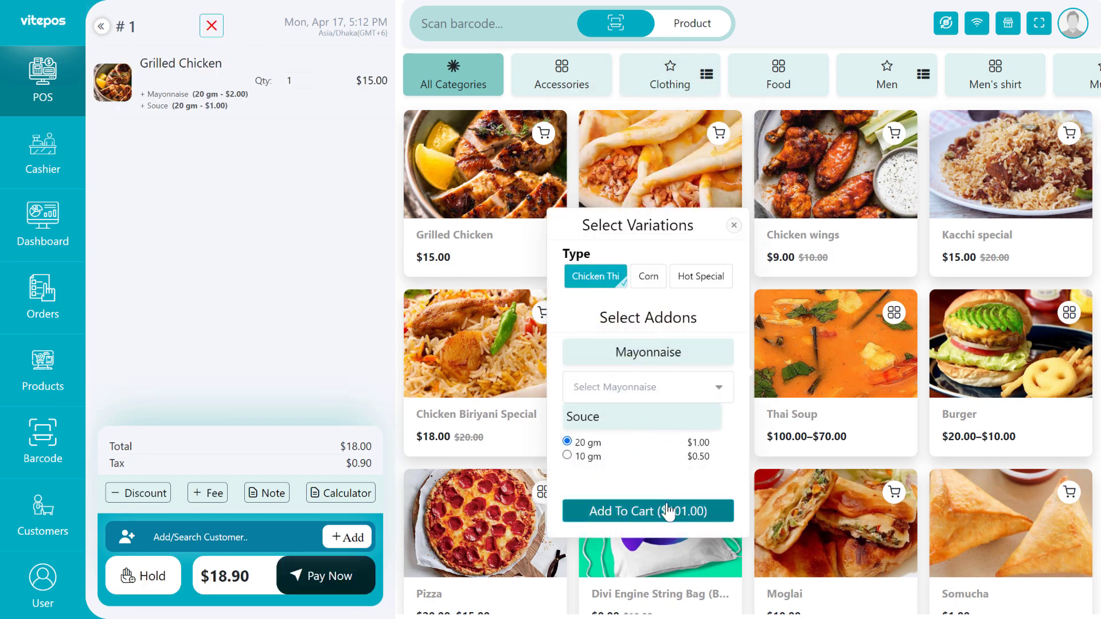
pyautogui.click(642, 389)
pyautogui.click(627, 423)
pyautogui.click(644, 511)
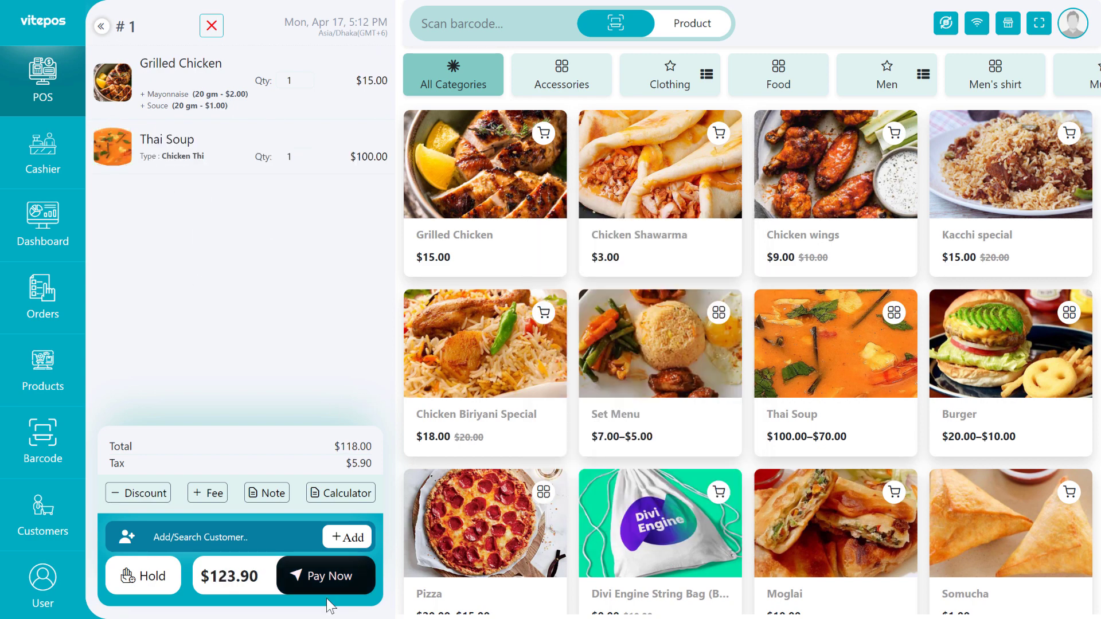
# Pay the $123.90 order with $200.00 cash.
pyautogui.click(341, 585)
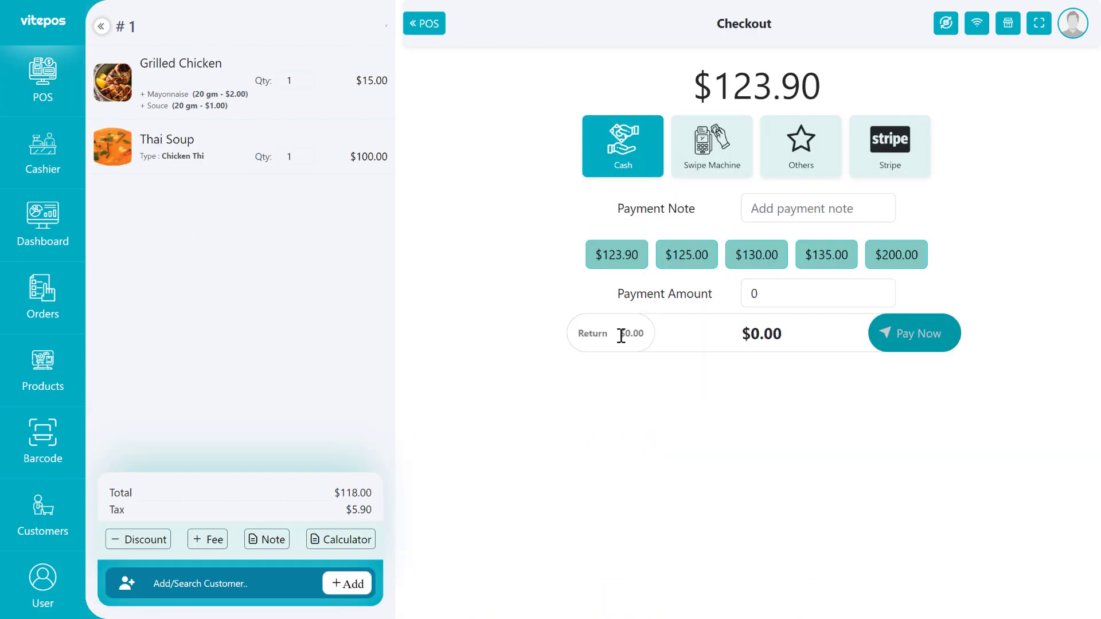
pyautogui.click(618, 263)
pyautogui.click(871, 267)
pyautogui.click(886, 333)
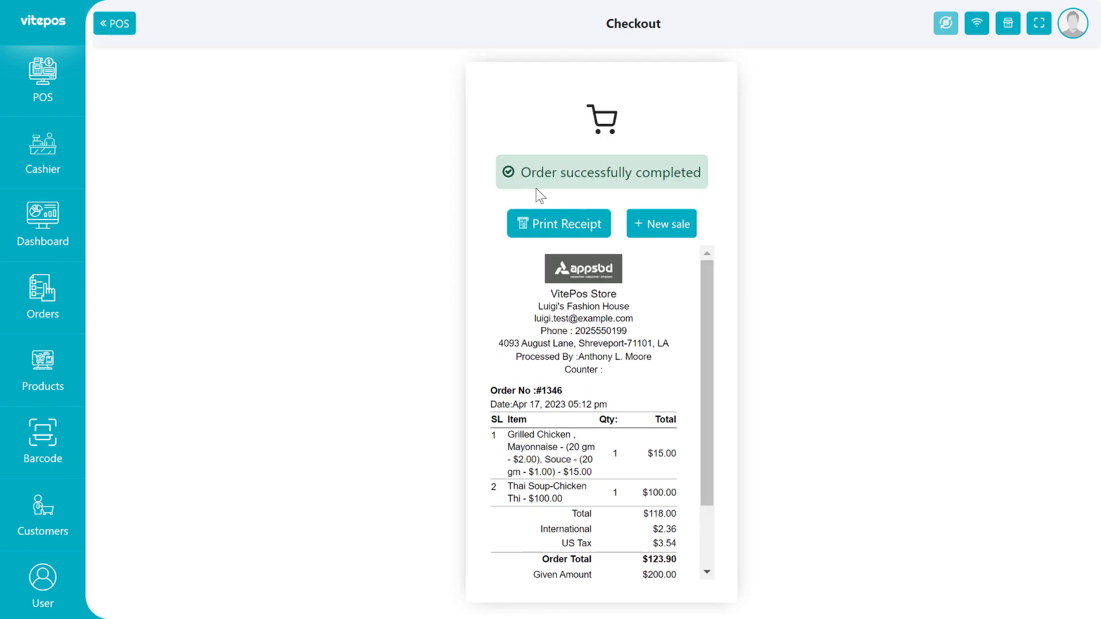
pyautogui.moveTo(520, 173); pyautogui.dragTo(699, 174)
pyautogui.click(44, 163)
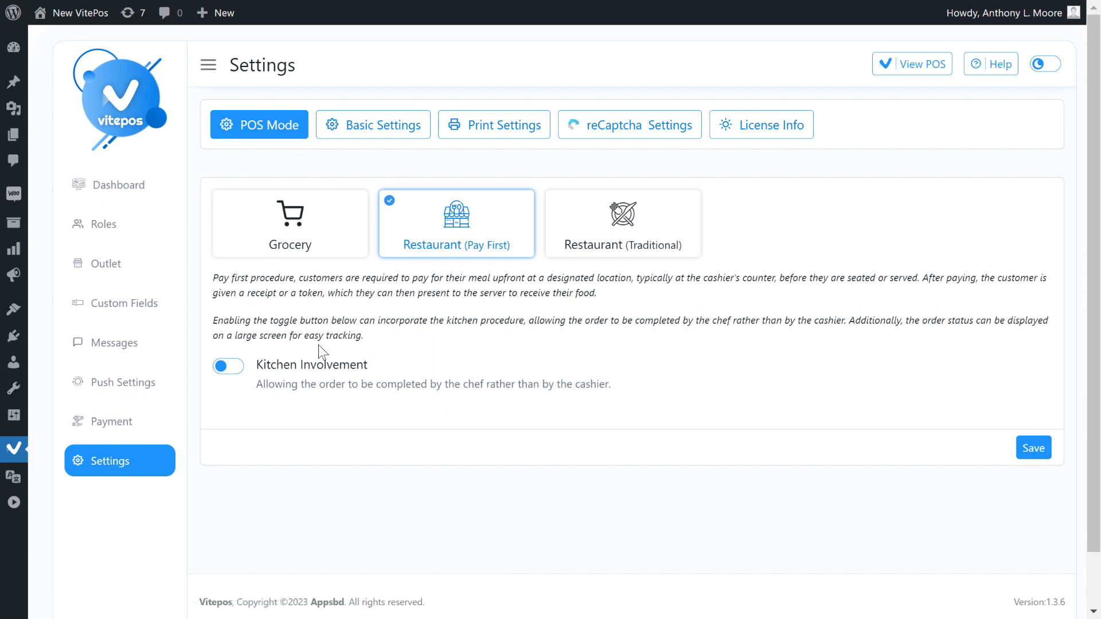
# Turn on kitchen involvement in the POS settings and save it.
pyautogui.click(235, 367)
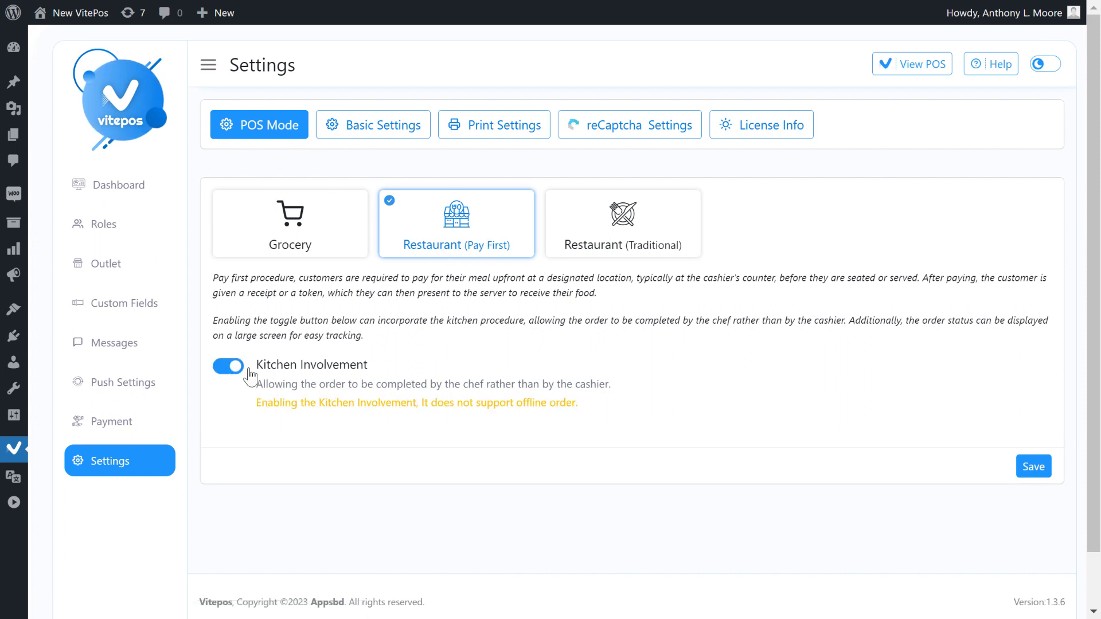
pyautogui.click(1033, 468)
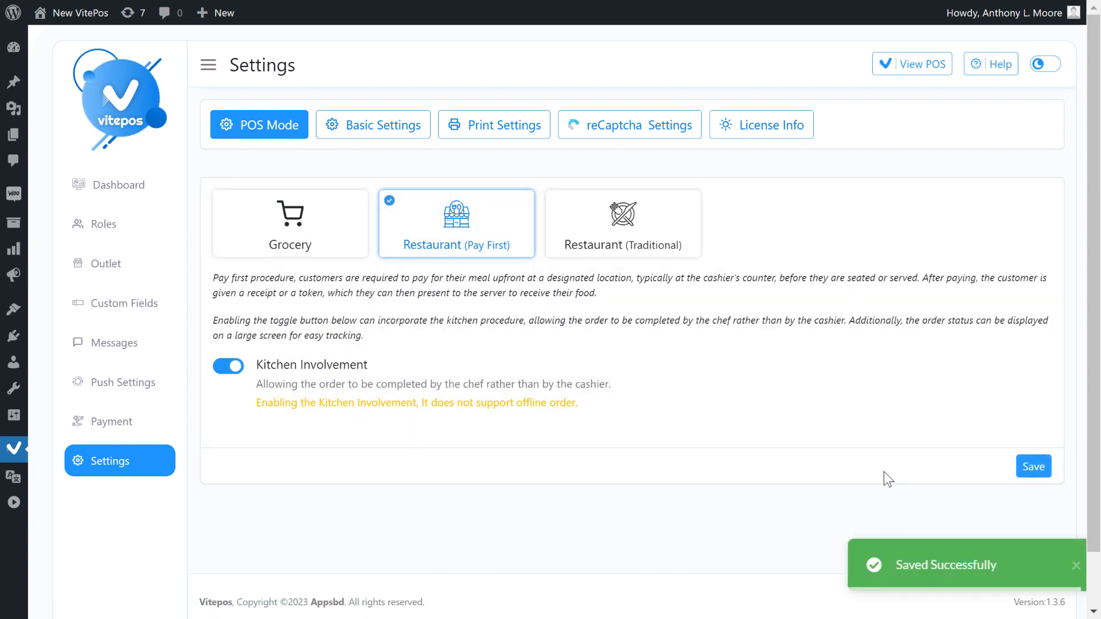
pyautogui.click(912, 66)
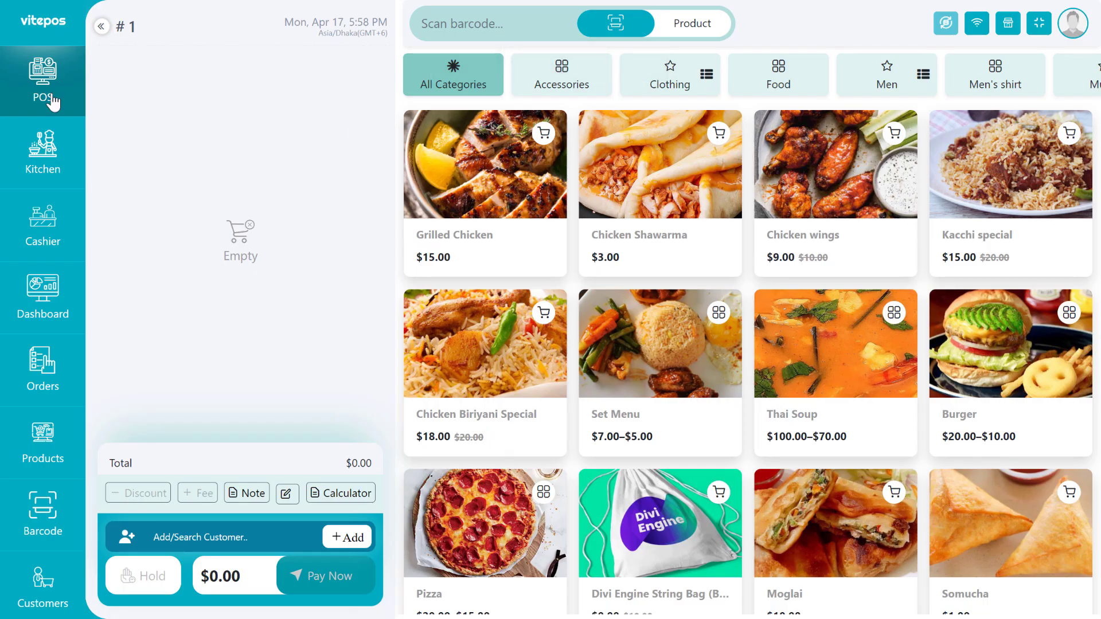
# Add Grilled Chicken (20 gm mayonnaise and sauce) and Chicken wings (20 gm mayonnaise) to the cart.
pyautogui.click(495, 198)
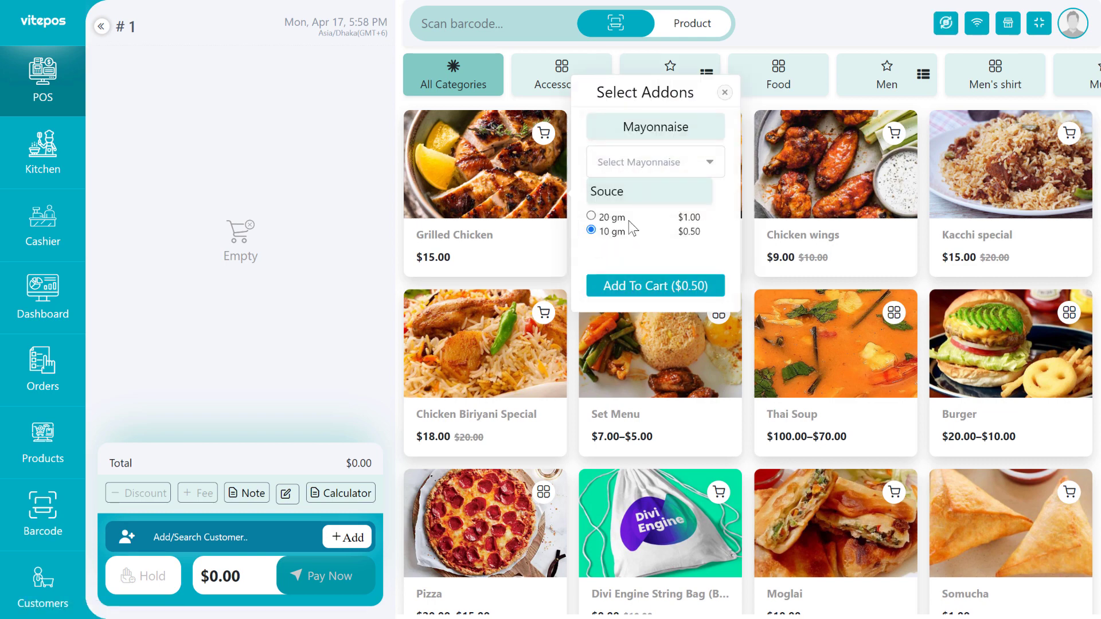
pyautogui.click(628, 166)
pyautogui.click(628, 190)
pyautogui.click(609, 218)
pyautogui.click(658, 286)
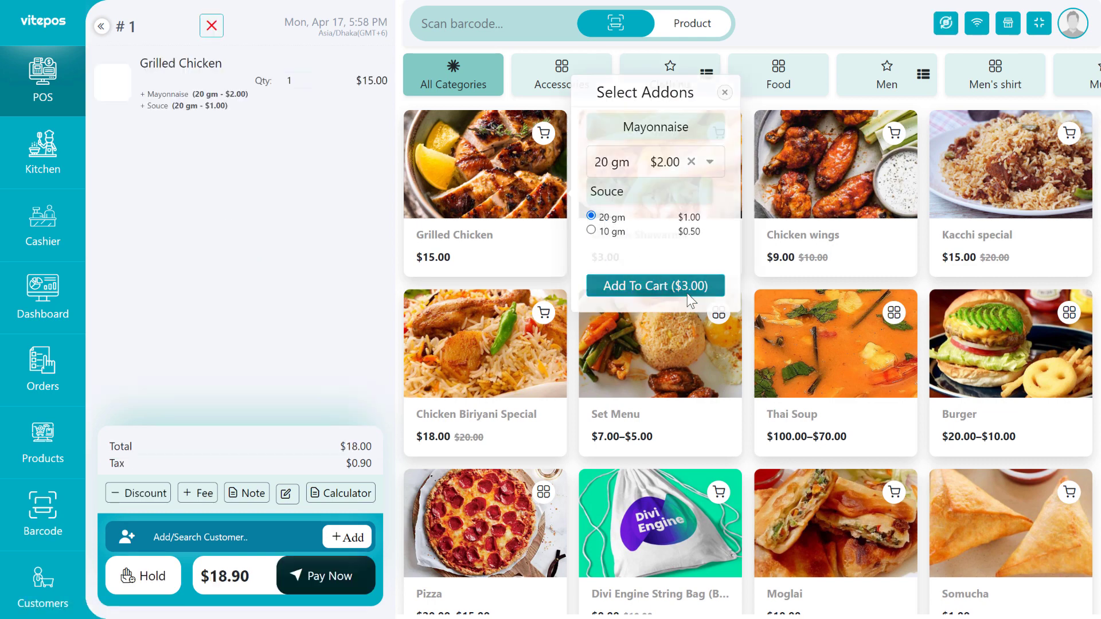
pyautogui.click(826, 197)
pyautogui.click(984, 162)
pyautogui.click(972, 195)
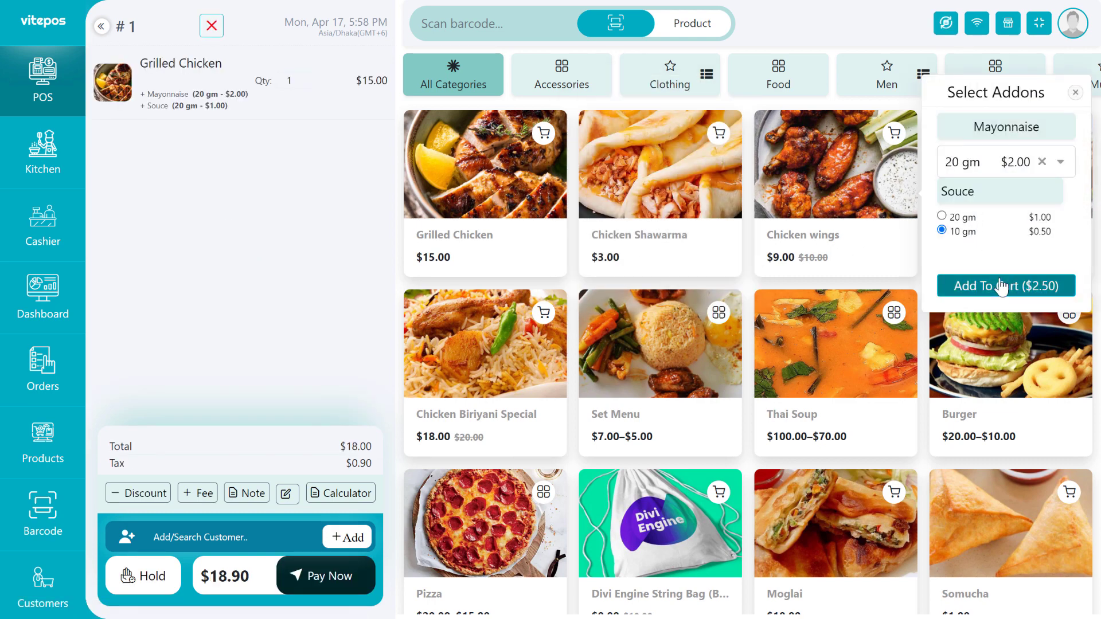
pyautogui.click(1000, 285)
# Pay the $30.98 order with $100.00 cash, sending it to the kitchen.
pyautogui.click(342, 575)
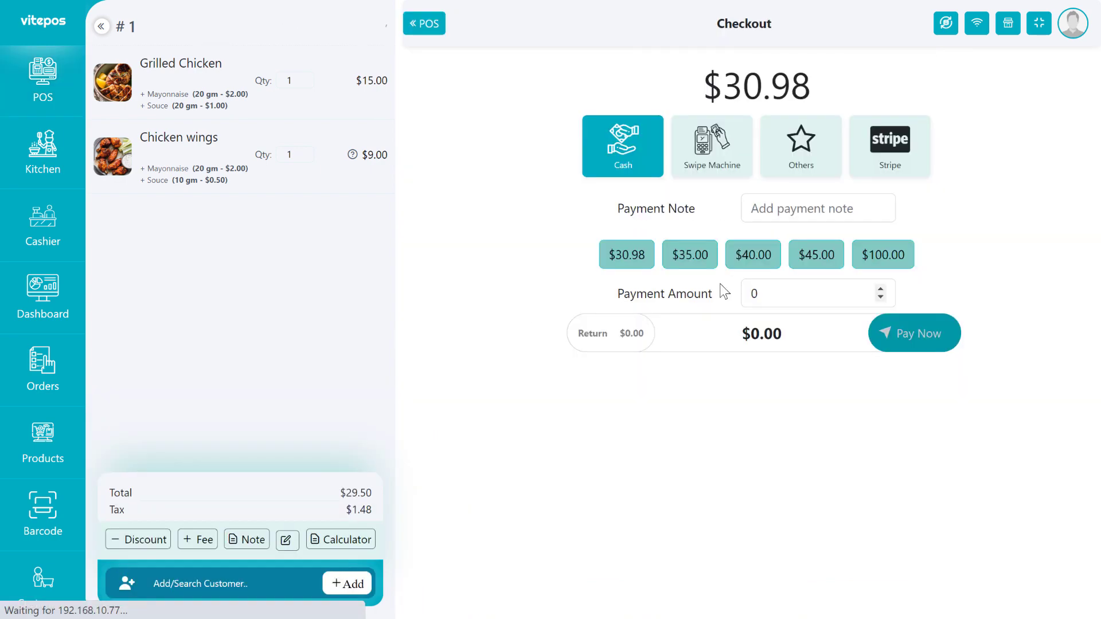
pyautogui.click(886, 257)
pyautogui.click(916, 338)
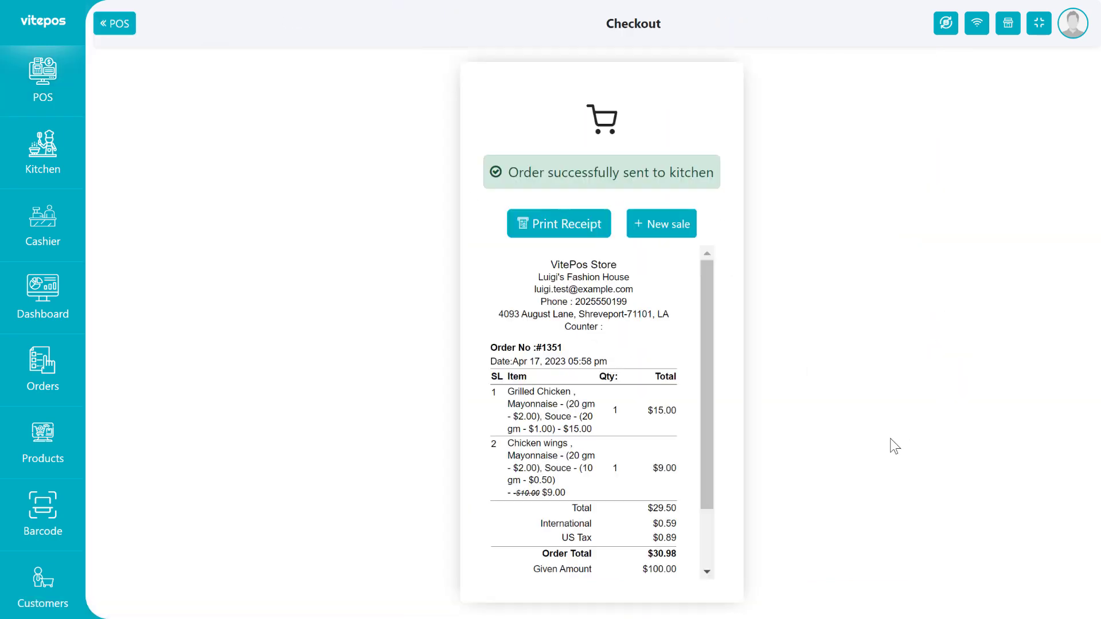
pyautogui.scroll(-2, 658, 448)
pyautogui.scroll(2, 613, 404)
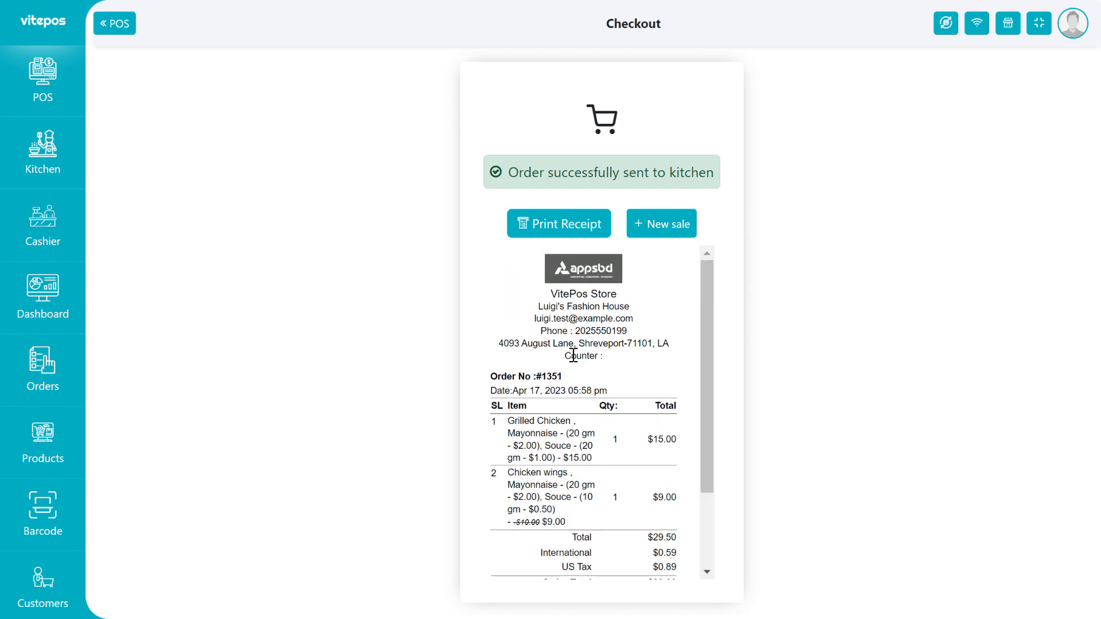
pyautogui.scroll(-3, 573, 356)
pyautogui.moveTo(519, 173); pyautogui.dragTo(710, 176)
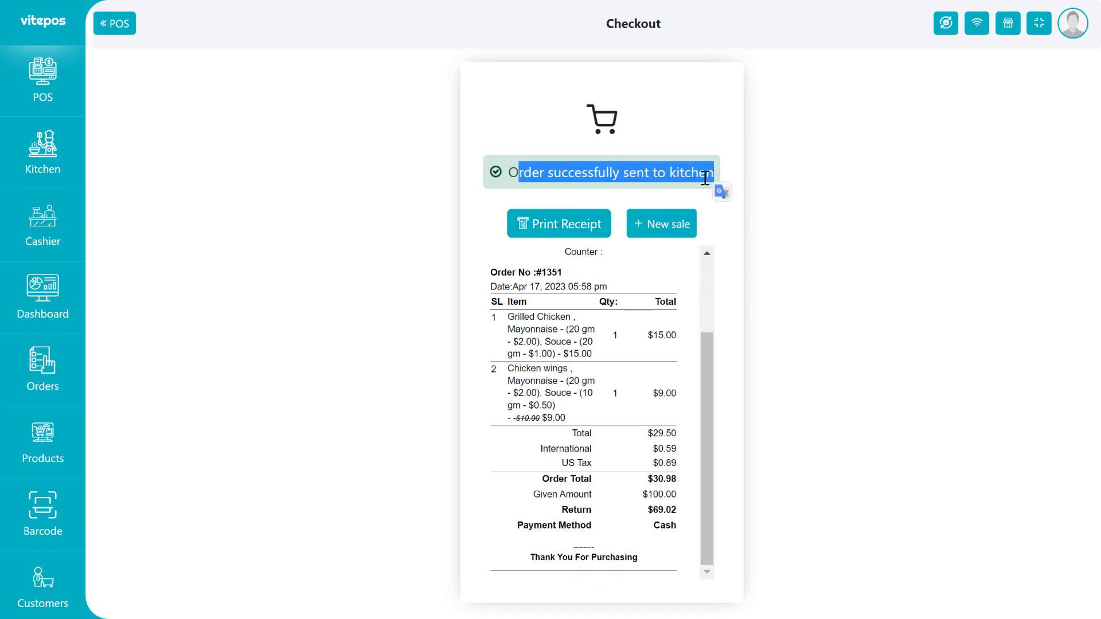
pyautogui.doubleClick(703, 178)
pyautogui.click(694, 178)
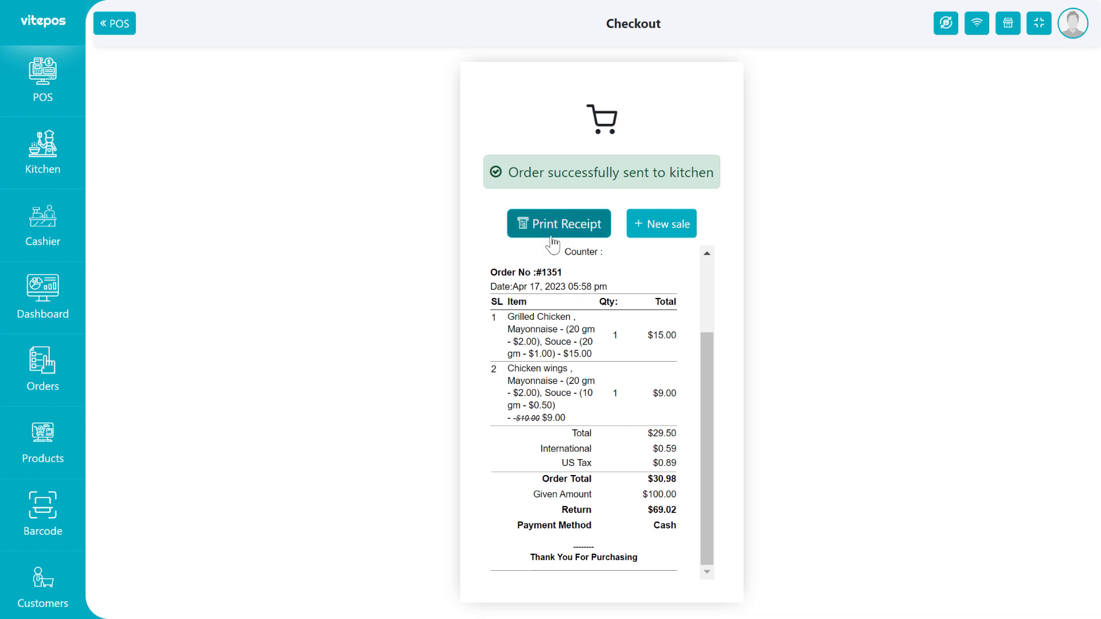
pyautogui.click(32, 170)
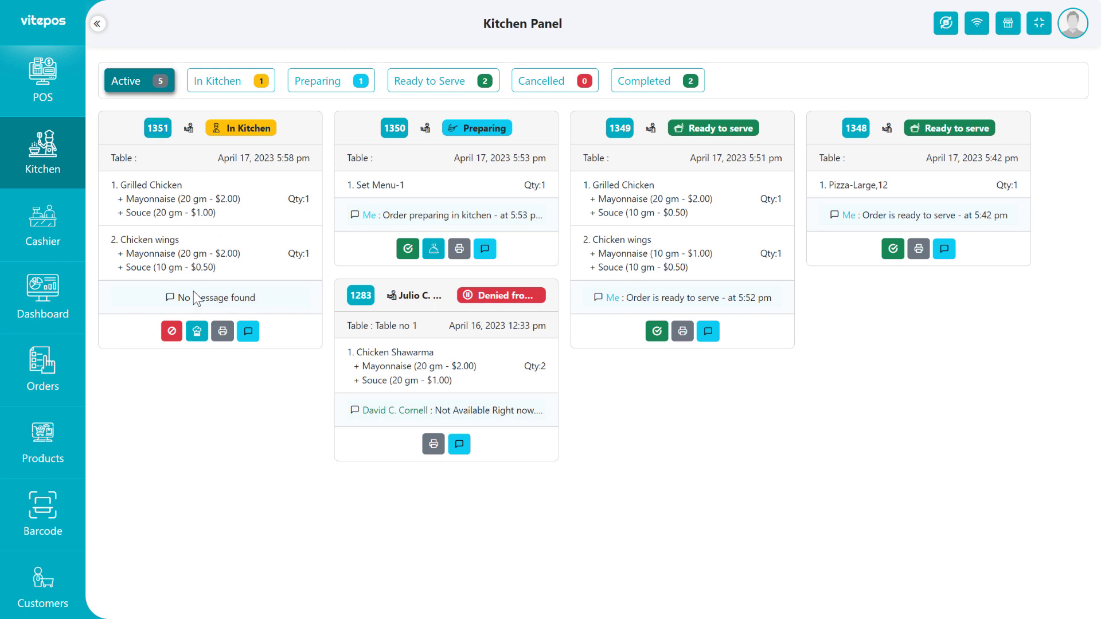
# Start preparing order 1351 in the Kitchen Panel.
pyautogui.click(197, 335)
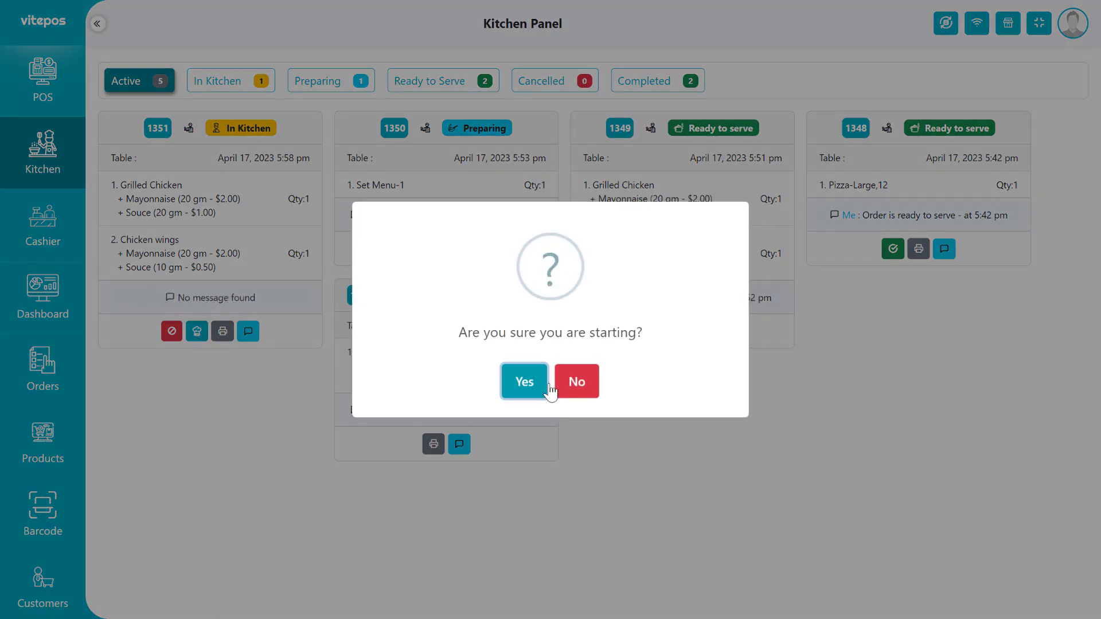
pyautogui.click(550, 390)
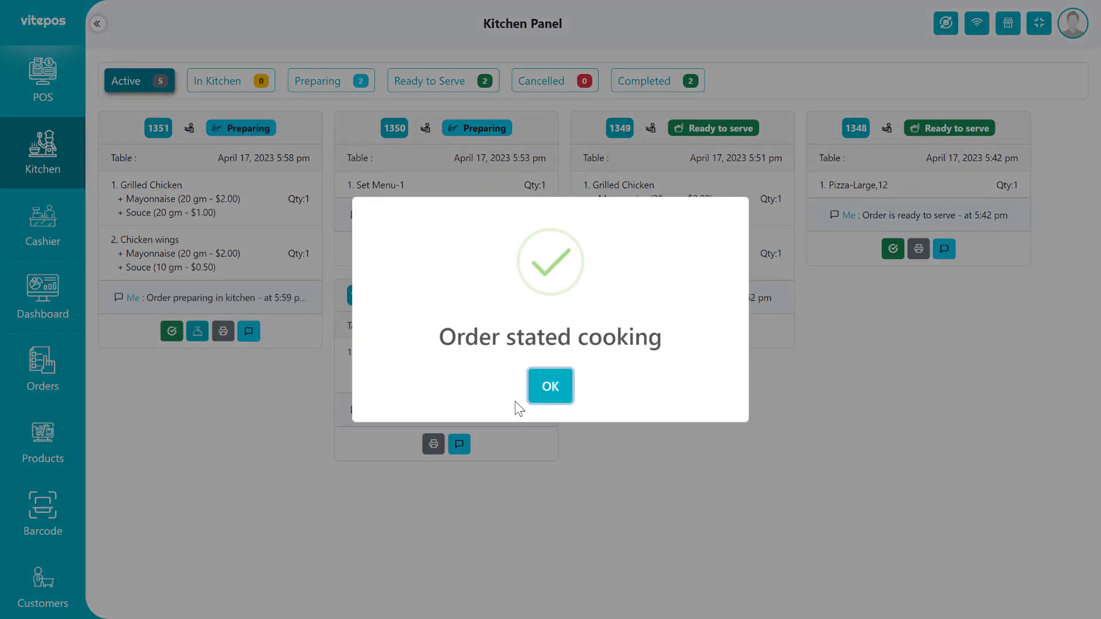
pyautogui.click(550, 380)
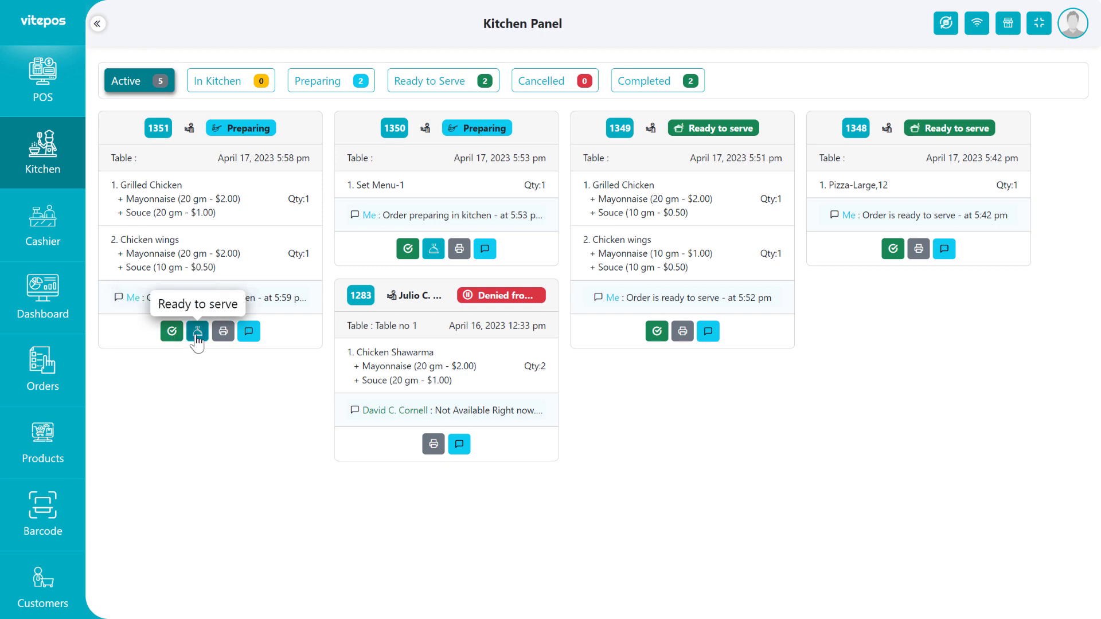
# Complete order 1351, view the Completed orders, then choose Restaurant (Traditional) POS mode.
pyautogui.click(172, 331)
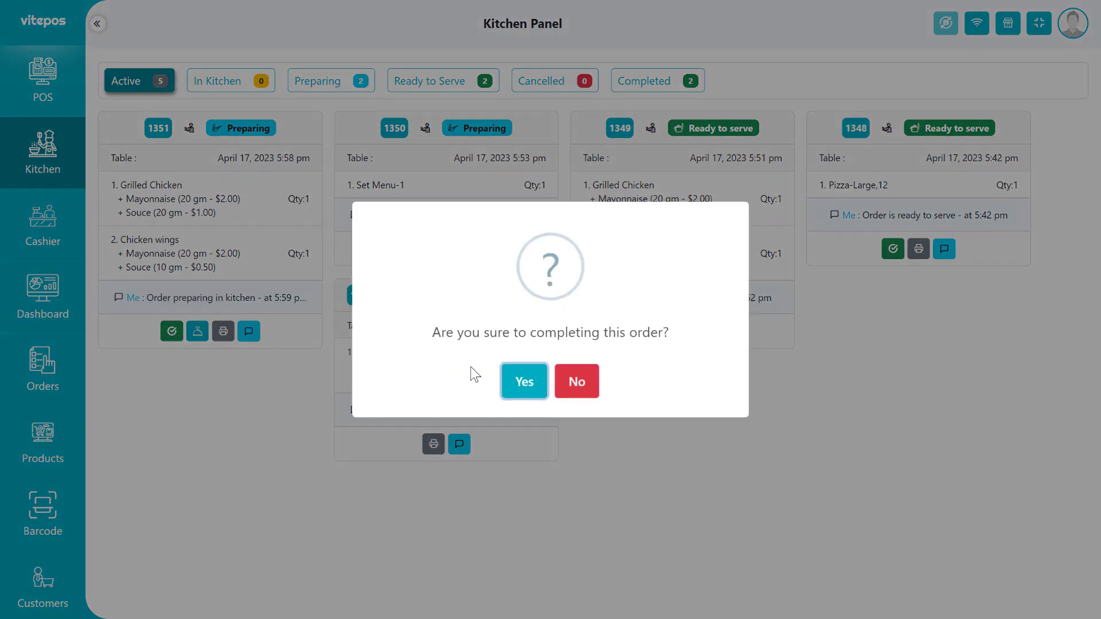
pyautogui.click(504, 384)
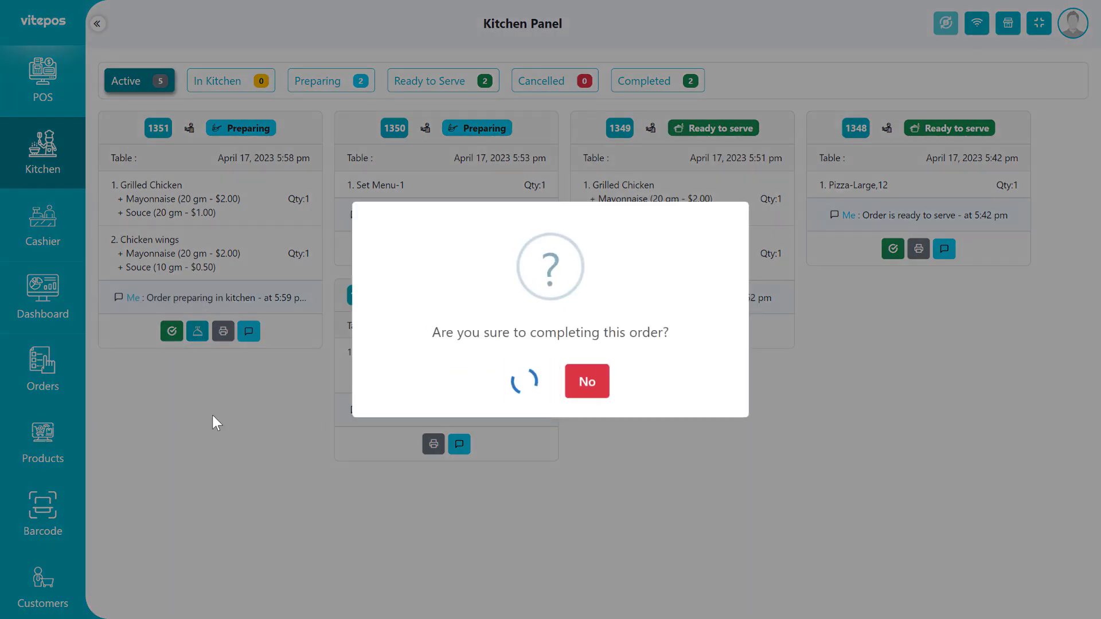
pyautogui.click(550, 385)
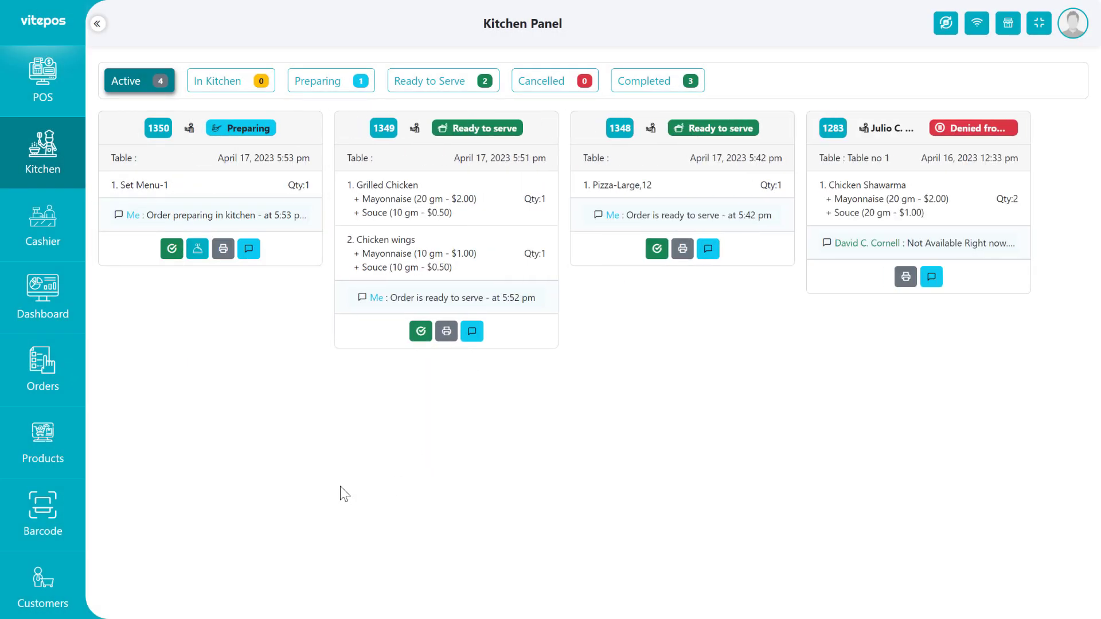
pyautogui.click(670, 89)
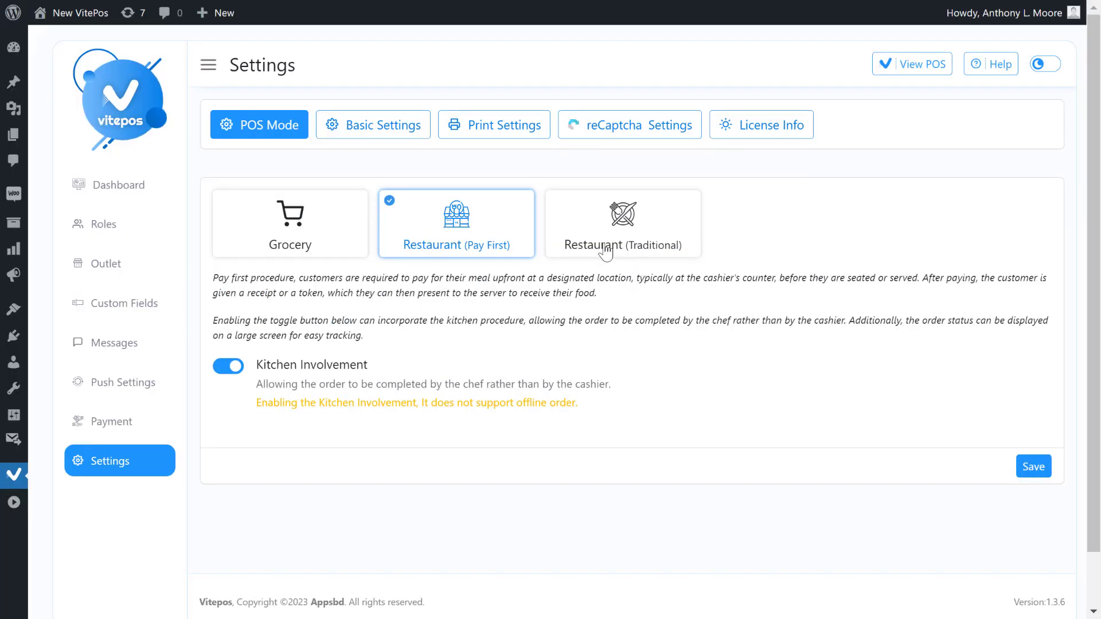
pyautogui.click(645, 252)
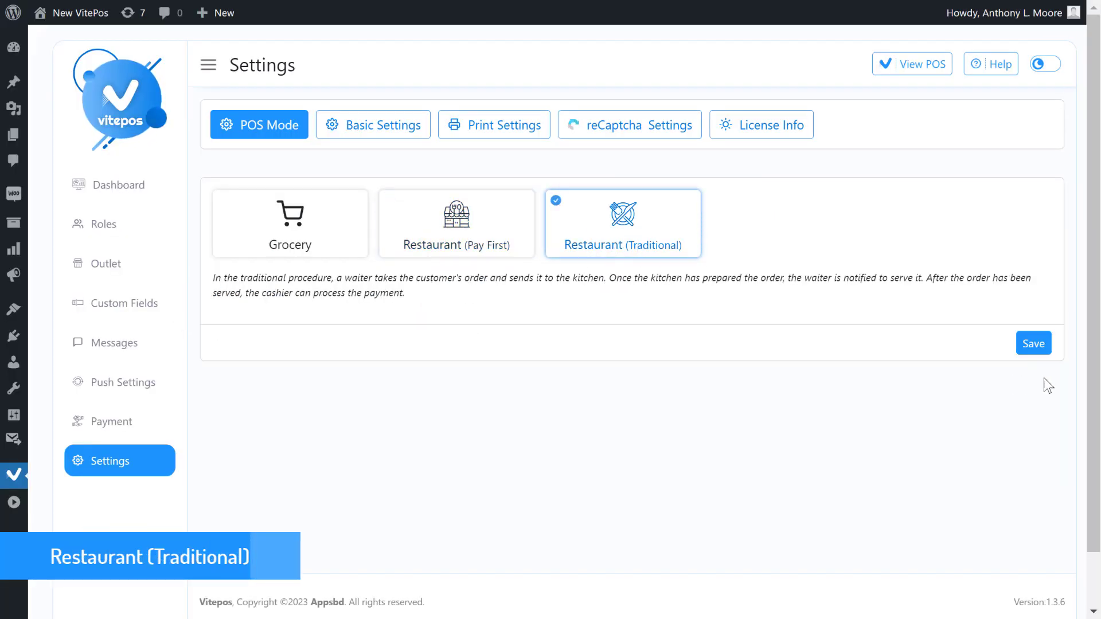
# Save Restaurant (Traditional) as the VitePos POS mode.
pyautogui.click(1028, 345)
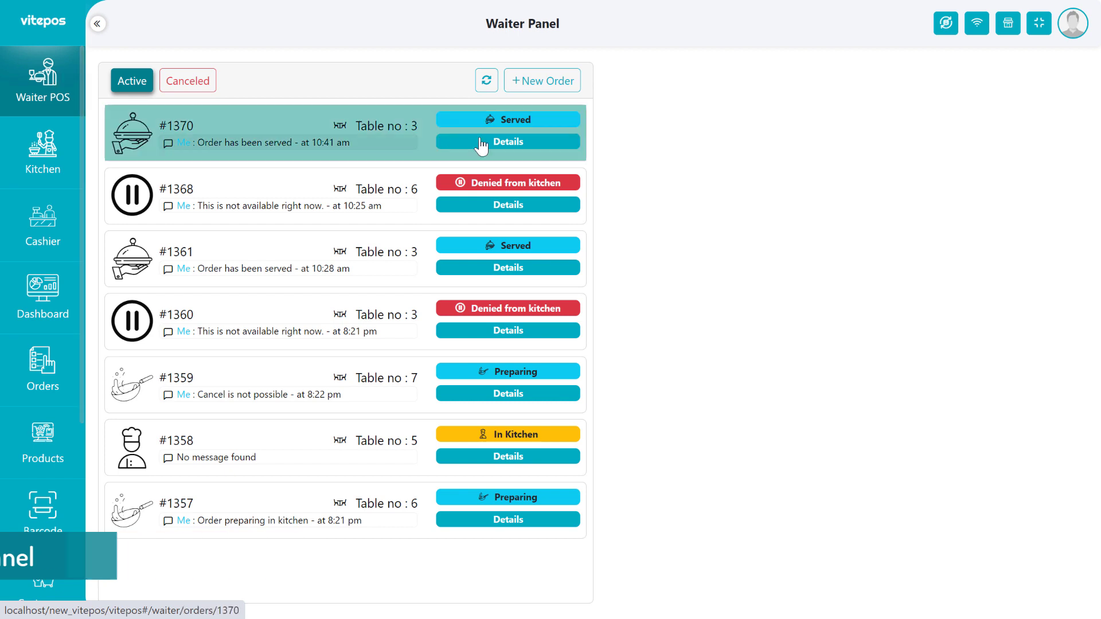
# Send a Table no 4 order of Chicken Shawarma ×2 with 20 gm Mayonnaise and Souce to the kitchen.
pyautogui.click(534, 81)
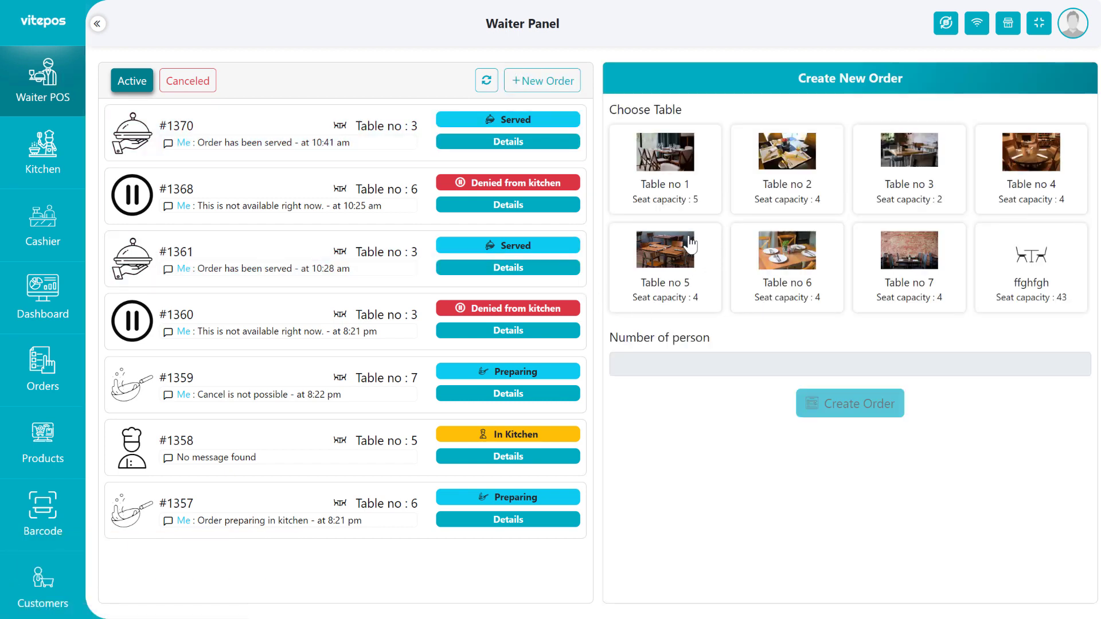
pyautogui.click(1030, 207)
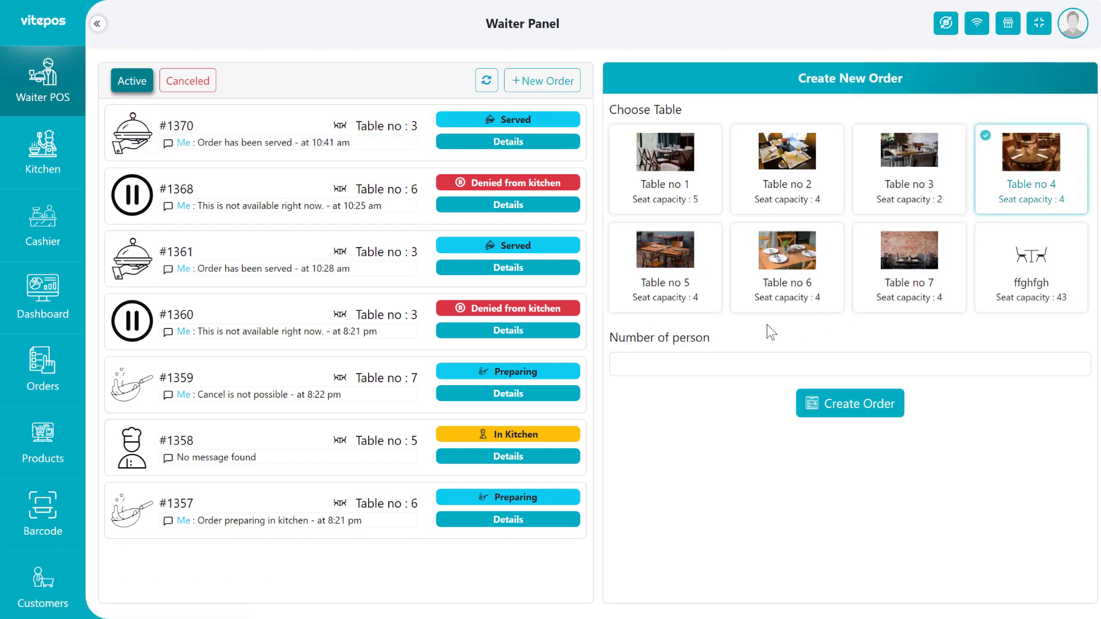
pyautogui.click(652, 359)
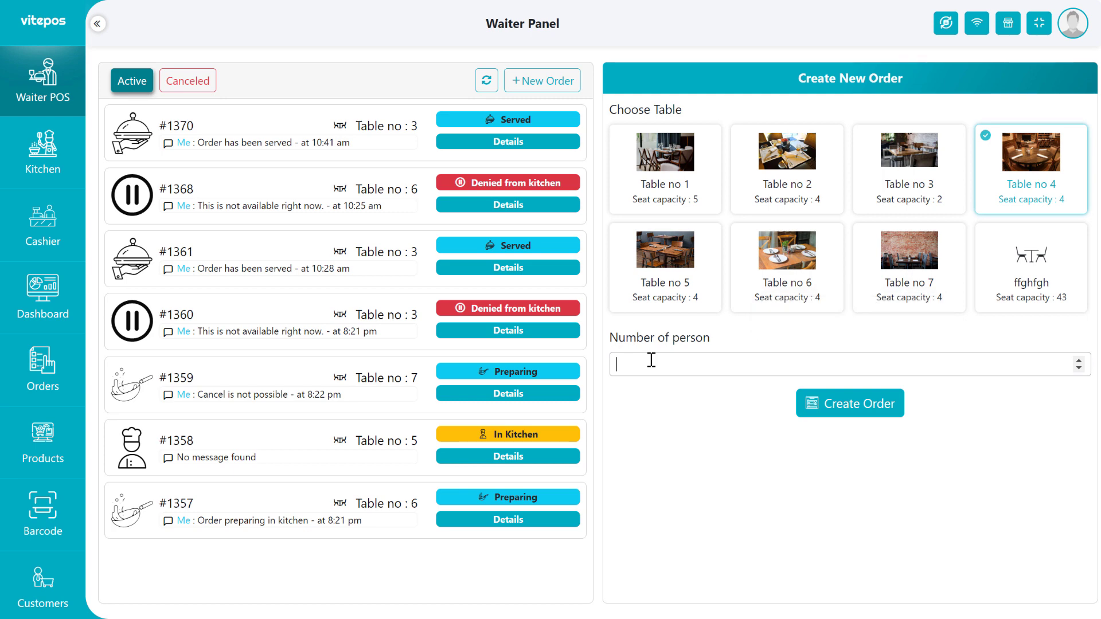
pyautogui.click(840, 405)
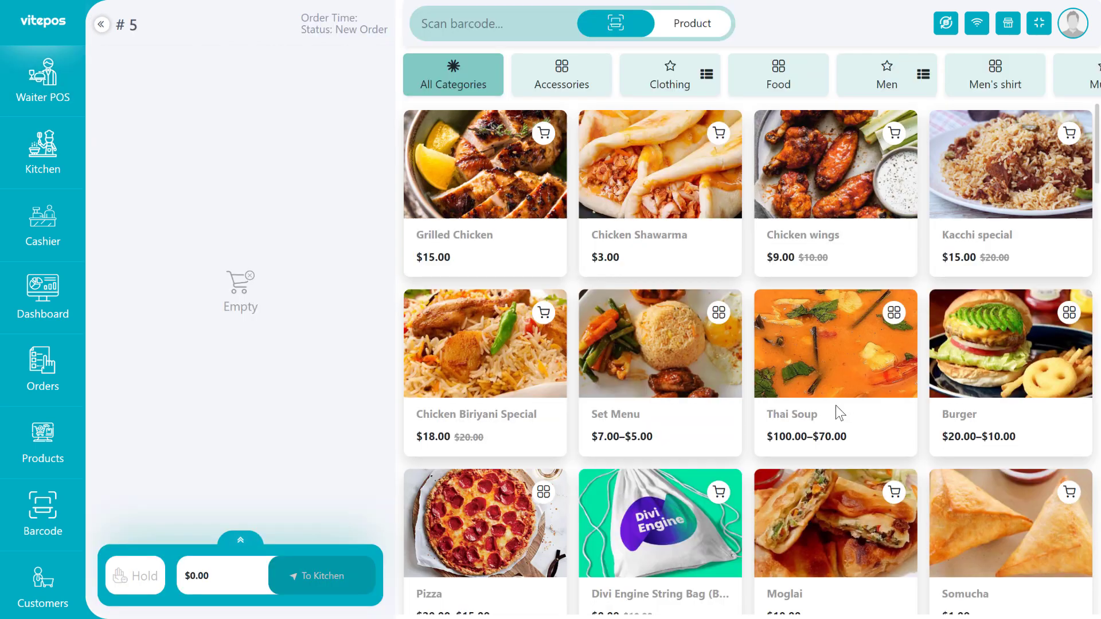
pyautogui.click(785, 219)
pyautogui.click(767, 215)
pyautogui.click(830, 163)
pyautogui.click(803, 192)
pyautogui.click(812, 284)
pyautogui.moveTo(299, 81); pyautogui.dragTo(281, 83)
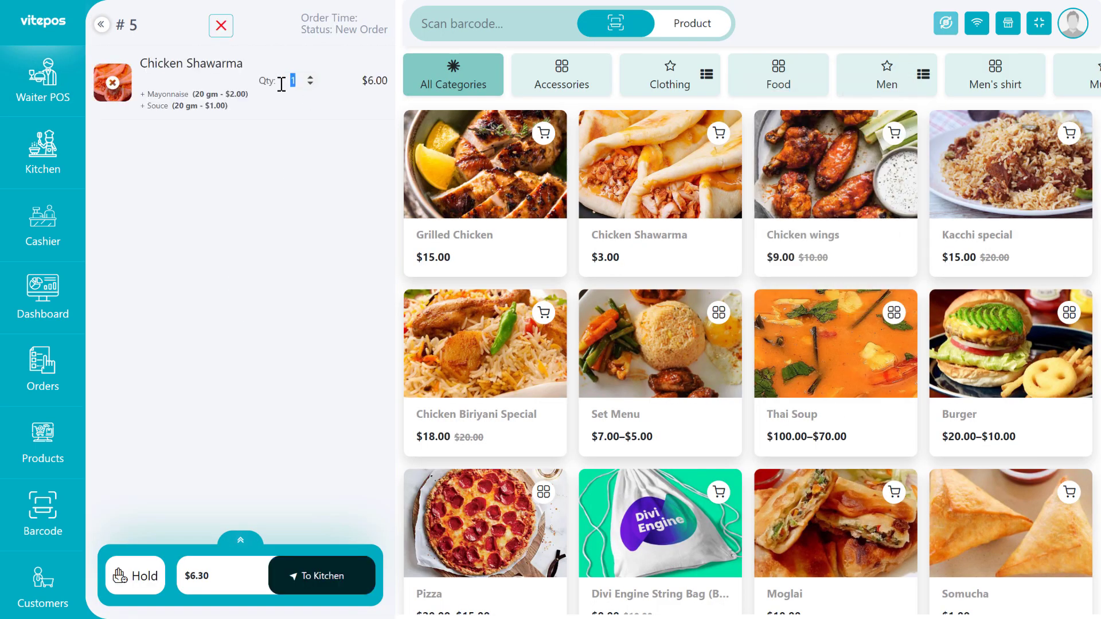
pyautogui.write('2')
pyautogui.click(330, 579)
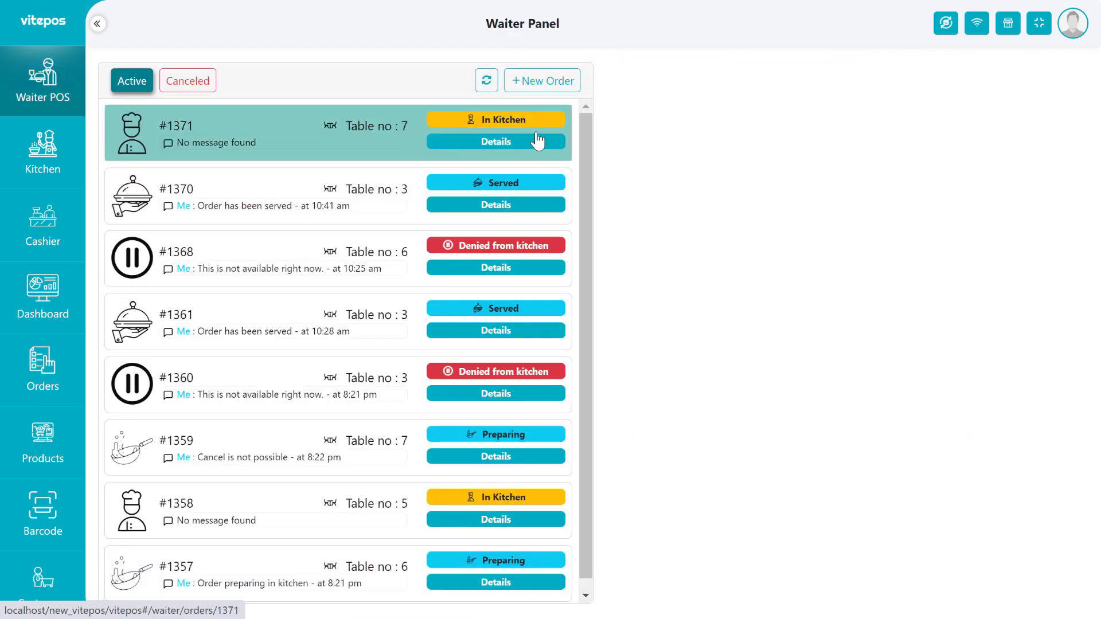
# Send a Table no 2 order of a Large Pizza with extra addons to the kitchen.
pyautogui.click(542, 81)
pyautogui.click(794, 186)
pyautogui.click(733, 361)
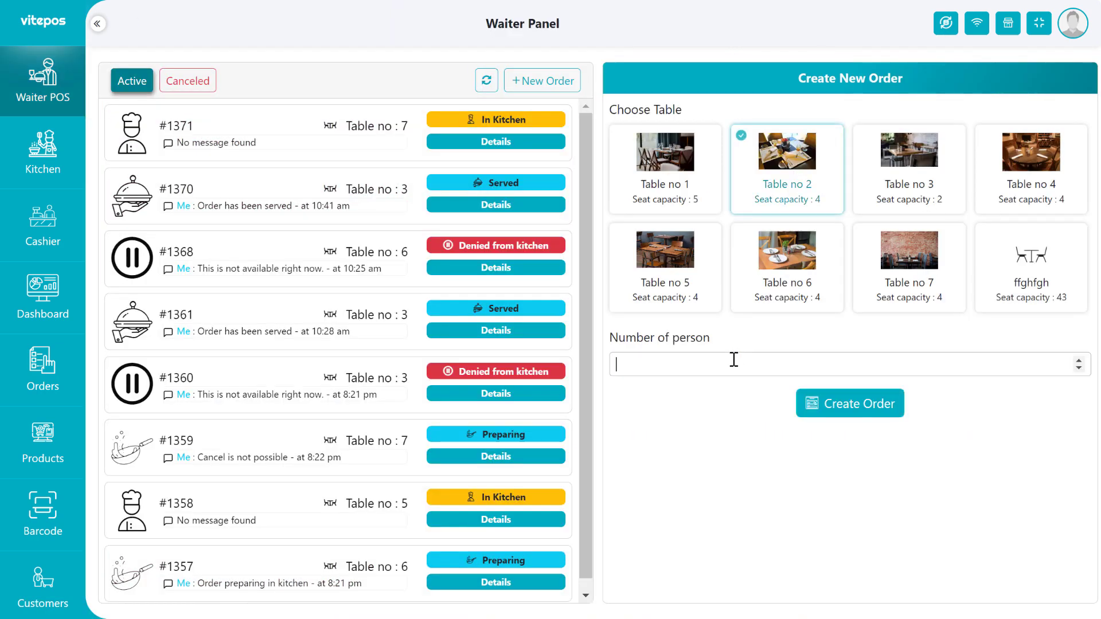
pyautogui.click(860, 406)
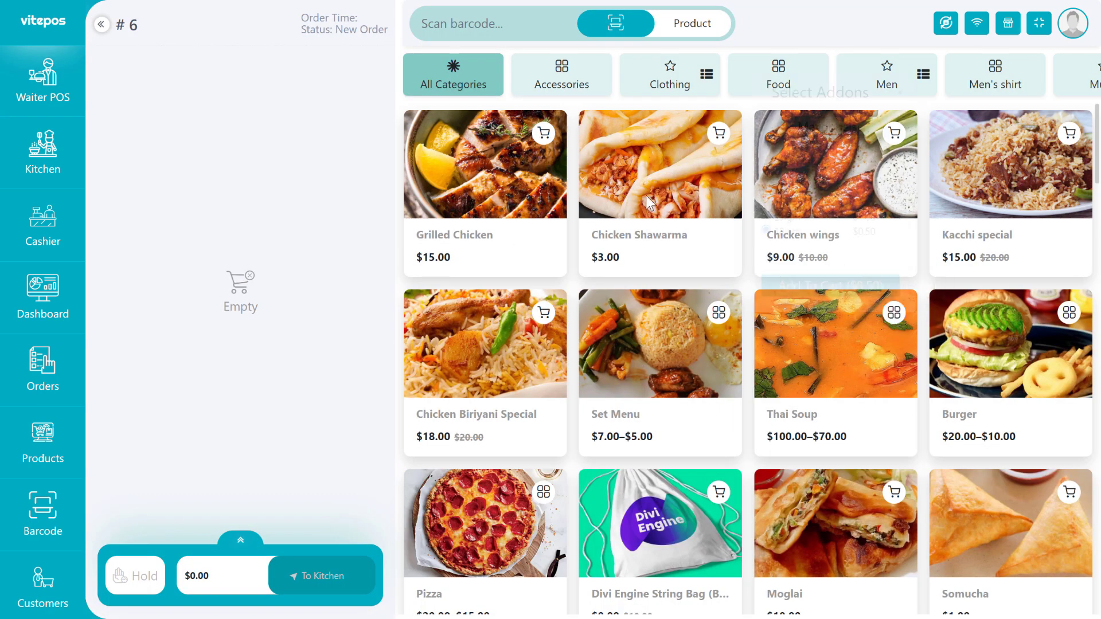
pyautogui.click(648, 202)
pyautogui.click(612, 459)
pyautogui.click(612, 546)
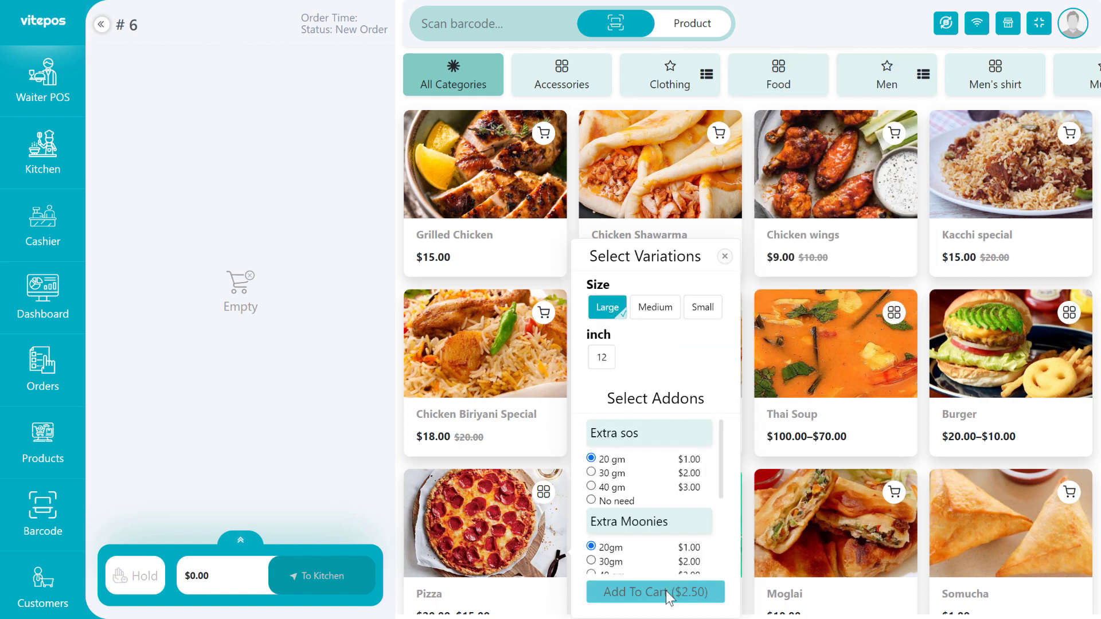
pyautogui.click(665, 594)
pyautogui.click(344, 579)
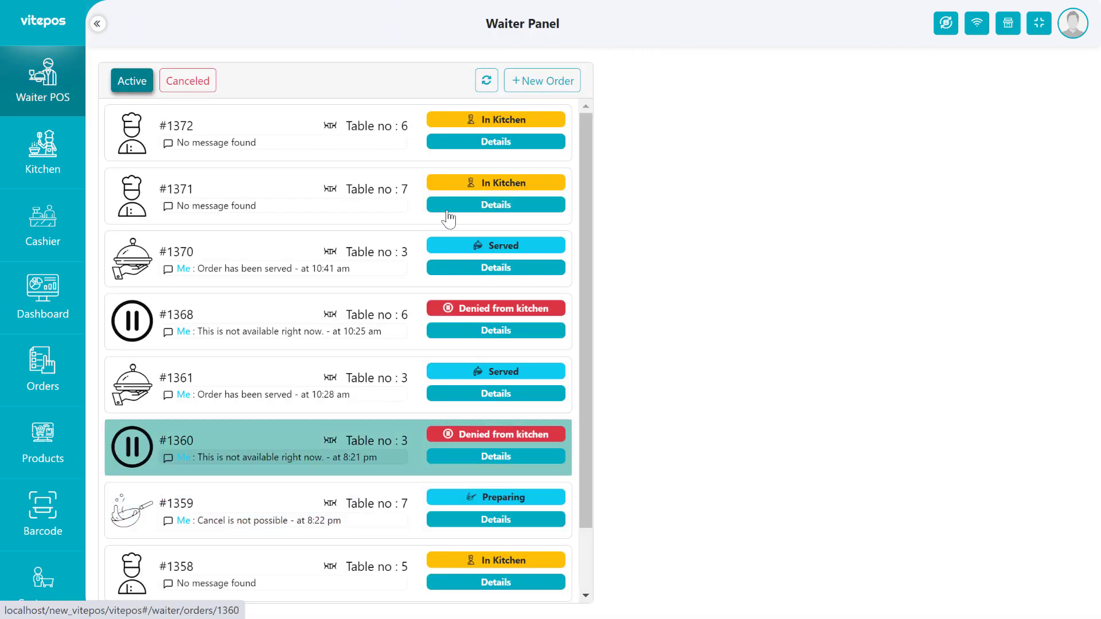
# Send a Table no 4 order of Grilled Chicken ×2 with 20 gm Mayonnaise to the kitchen.
pyautogui.click(542, 82)
pyautogui.click(1028, 168)
pyautogui.click(851, 404)
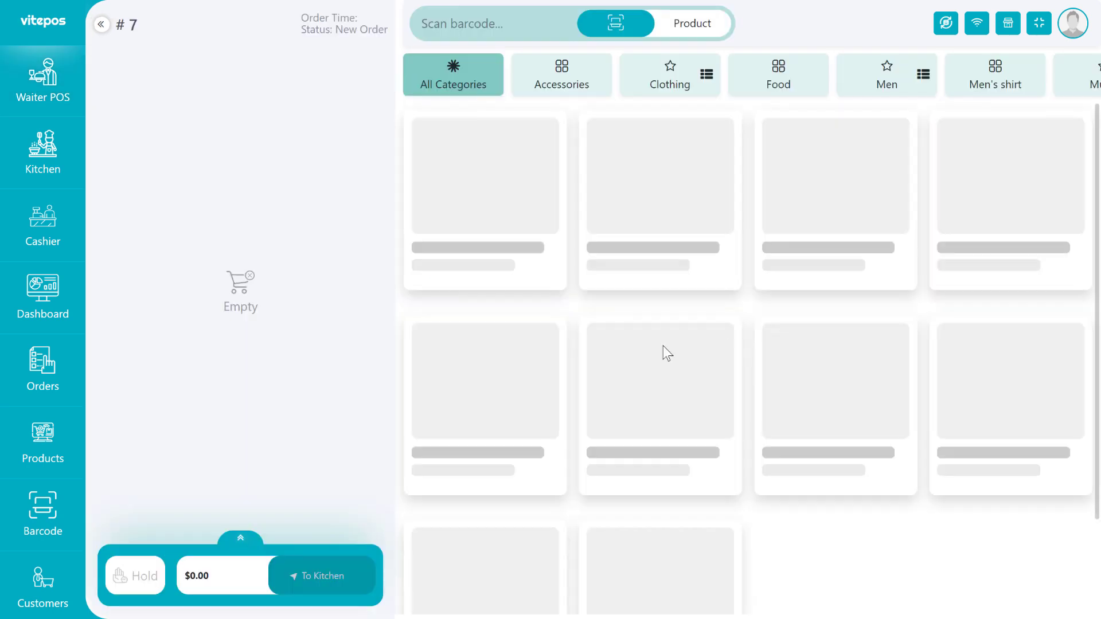
pyautogui.click(497, 231)
pyautogui.click(642, 160)
pyautogui.click(644, 187)
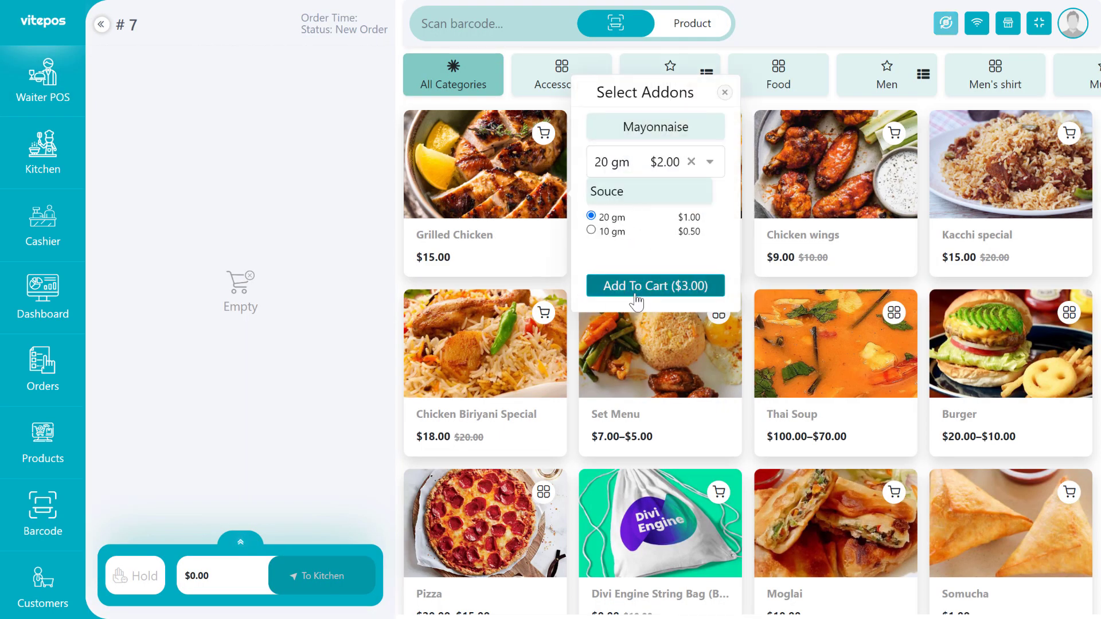
pyautogui.click(639, 287)
pyautogui.click(327, 580)
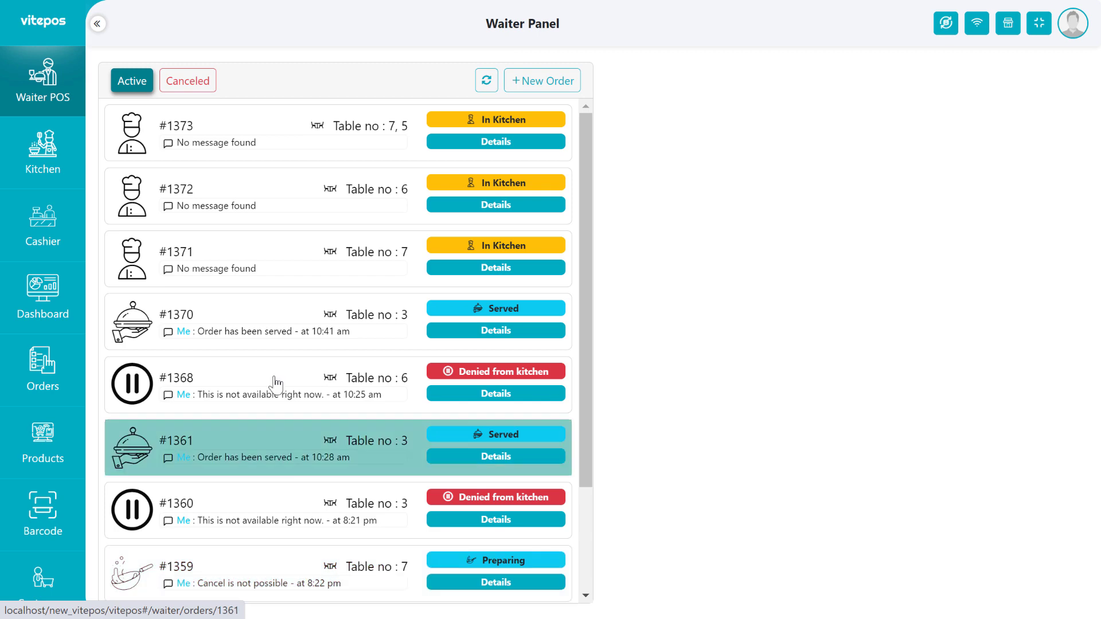
# Cancel order #1371, check the Canceled tab, then return to the Active orders.
pyautogui.click(266, 251)
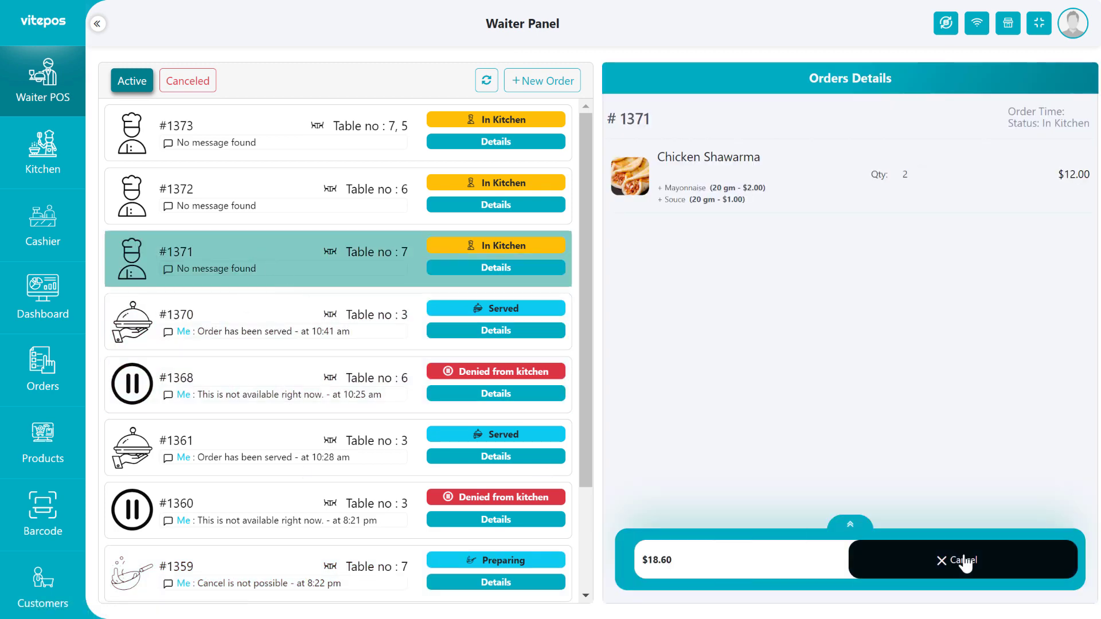
pyautogui.click(965, 563)
pyautogui.click(524, 381)
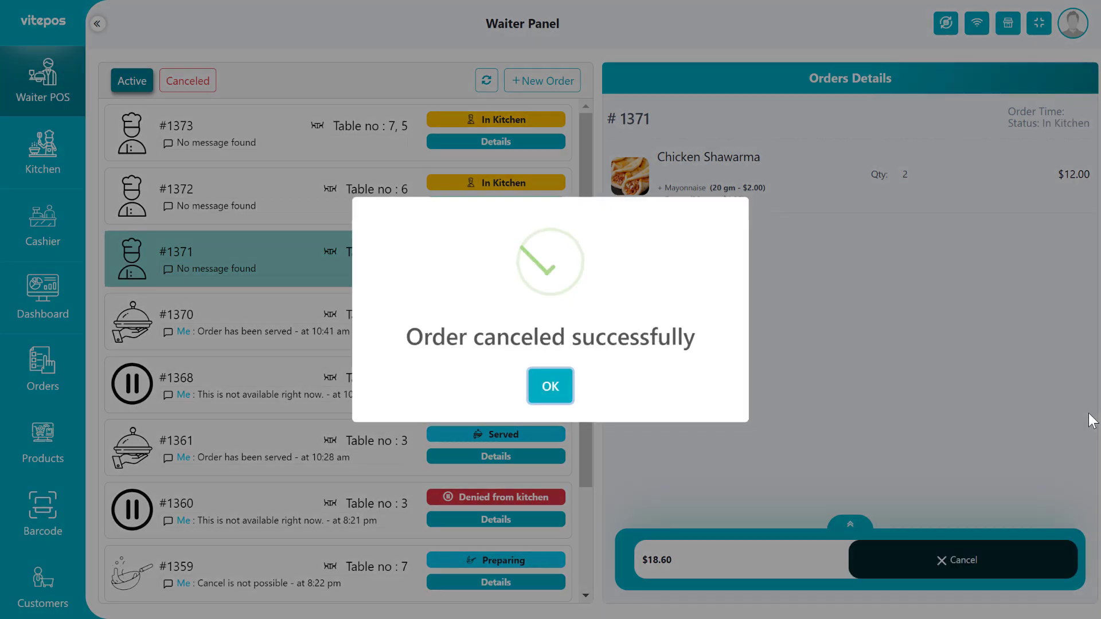
pyautogui.click(565, 393)
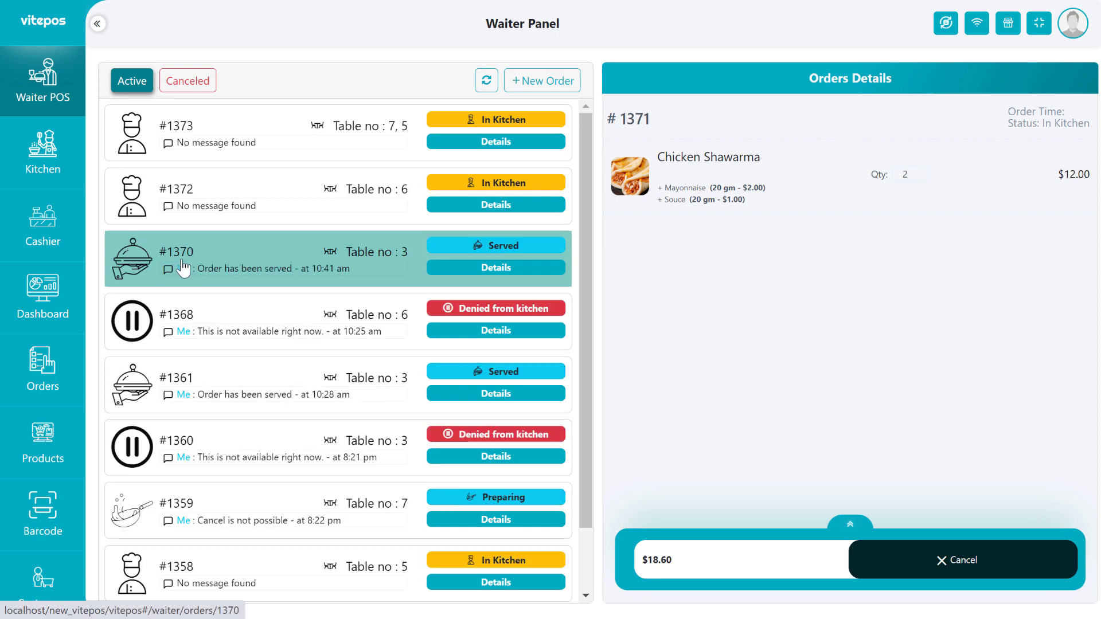
pyautogui.click(189, 82)
pyautogui.click(133, 82)
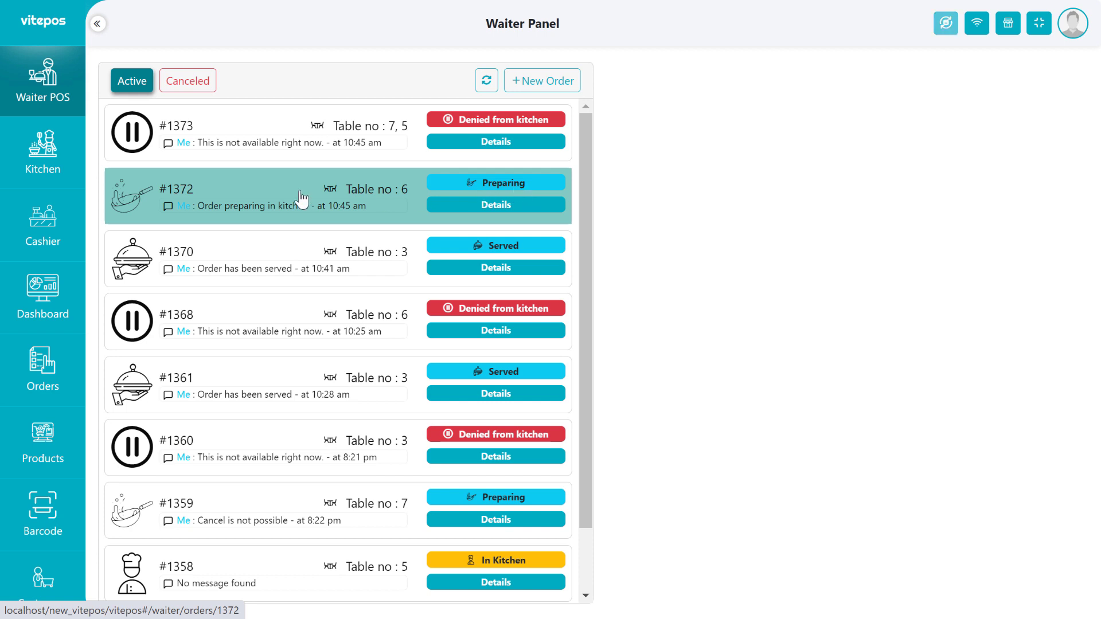
# Request cancellation of order #1372, then reload the waiter list and reopen the order.
pyautogui.click(254, 198)
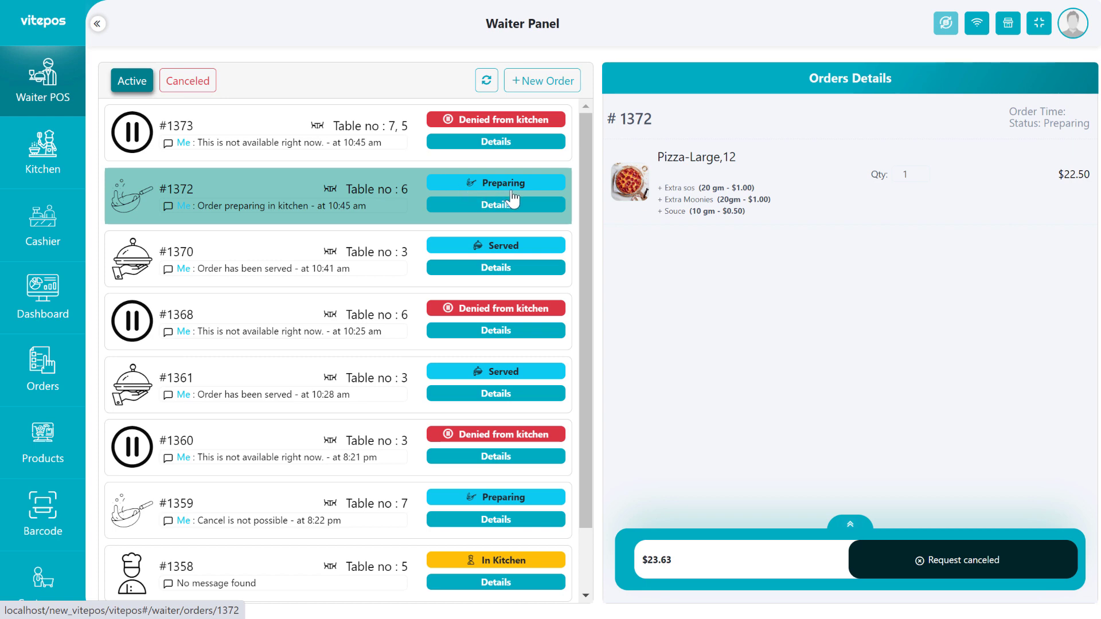
pyautogui.click(991, 573)
pyautogui.click(523, 382)
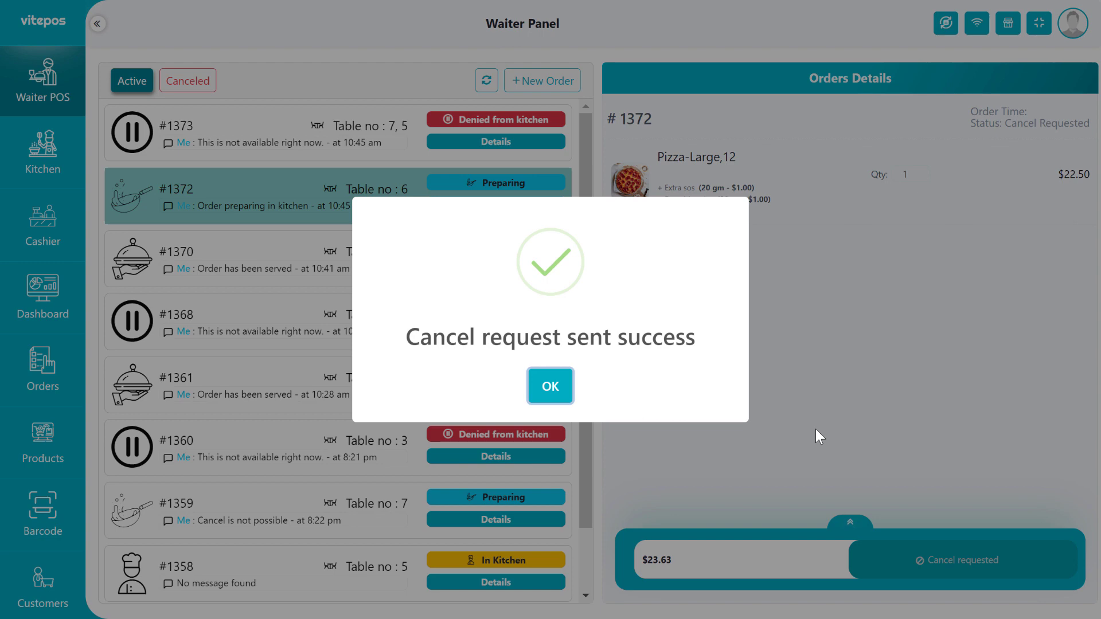
pyautogui.click(562, 385)
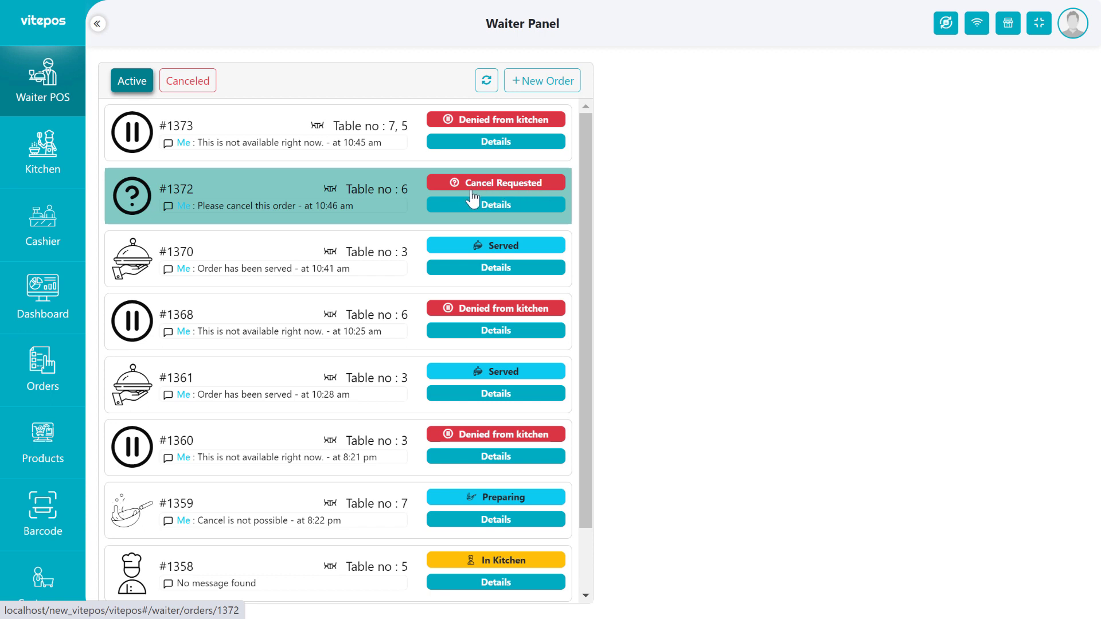
pyautogui.click(411, 216)
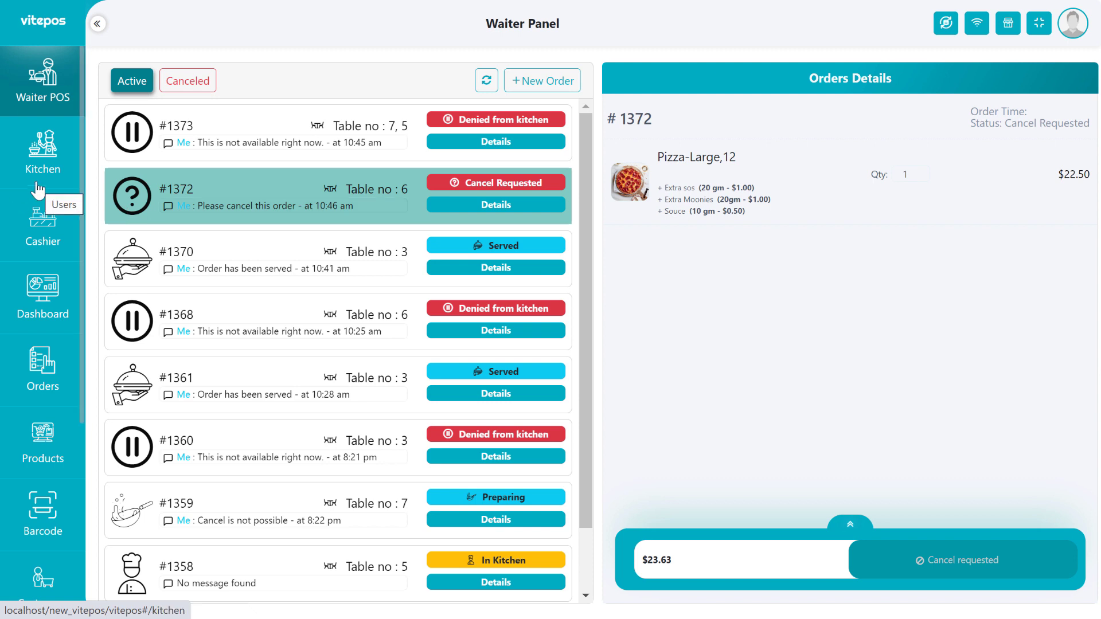
pyautogui.click(34, 86)
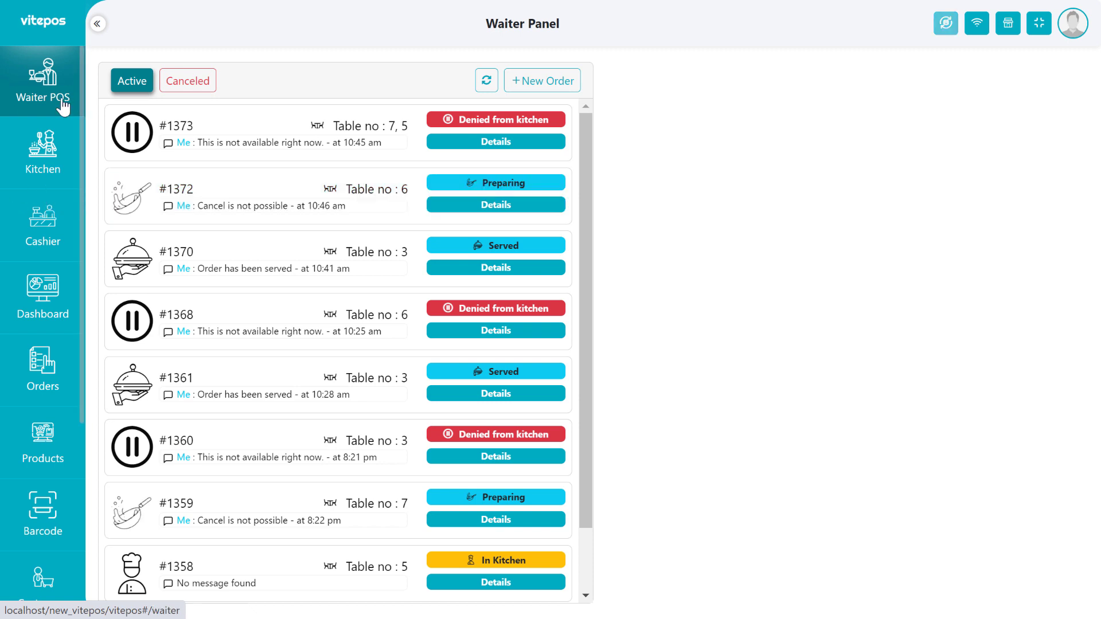
pyautogui.click(250, 193)
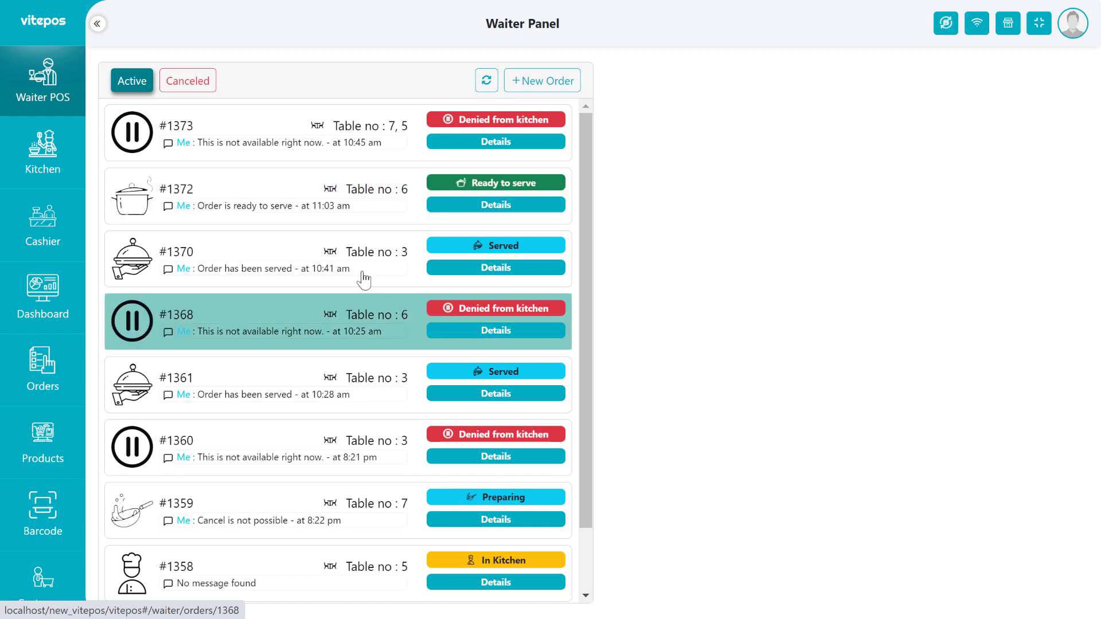
# Mark order #1372 for Table 6 as served.
pyautogui.click(258, 182)
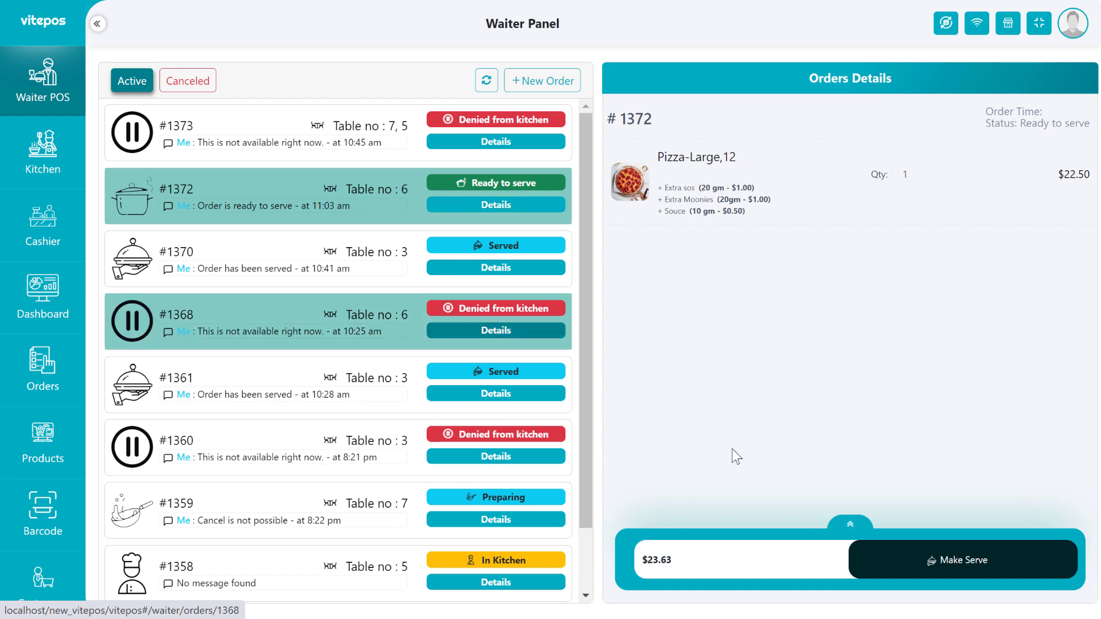
pyautogui.click(945, 568)
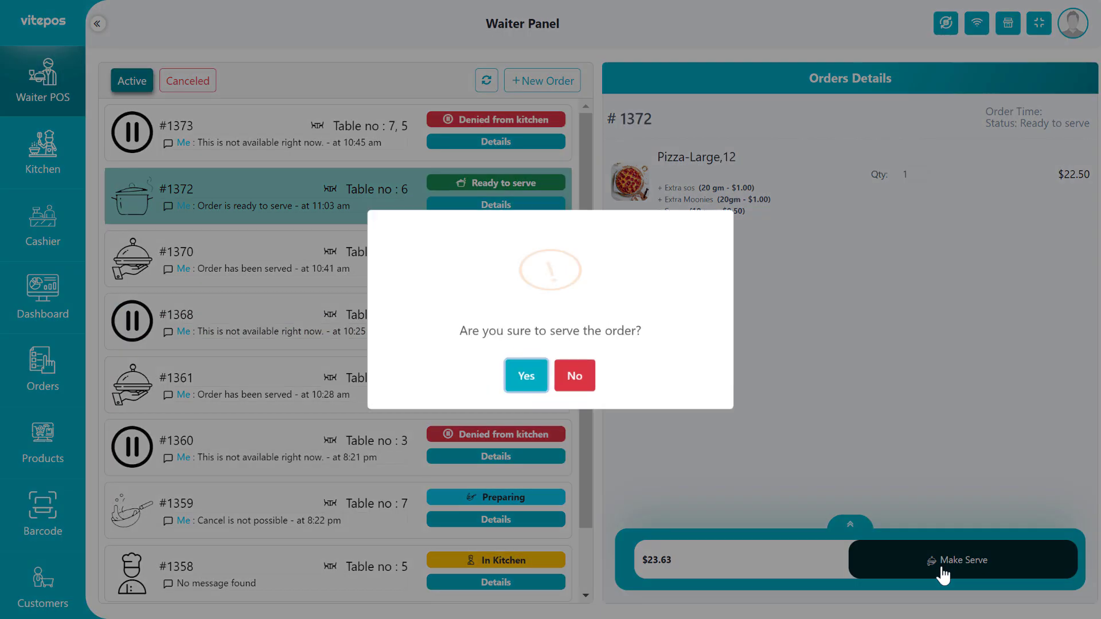
pyautogui.click(529, 391)
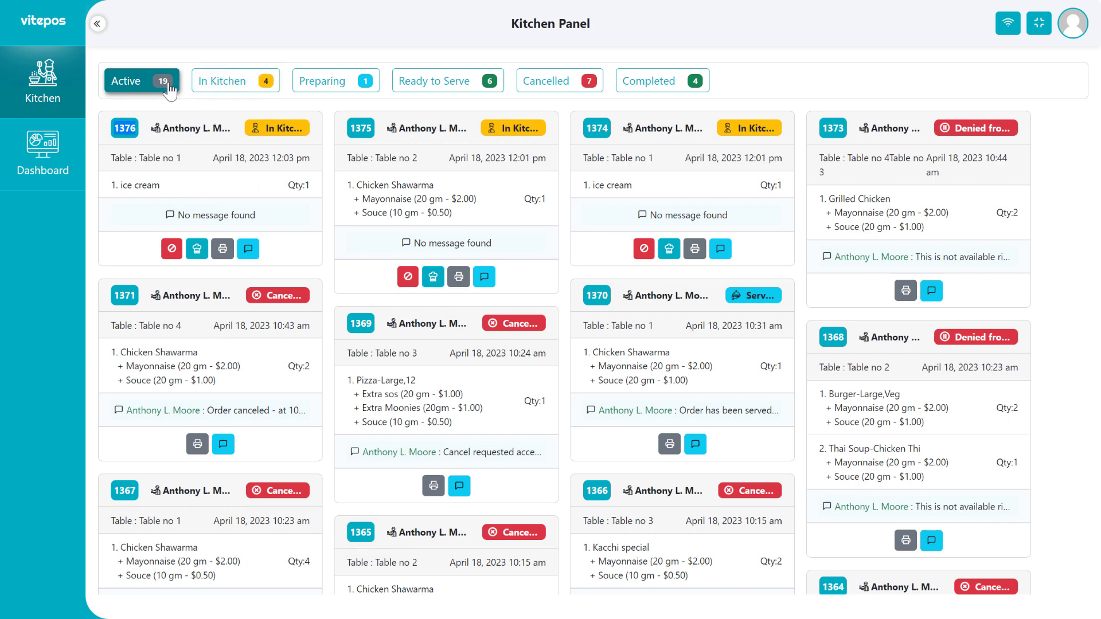
# Browse the Kitchen Panel's status tabs, ending on the In Kitchen list.
pyautogui.click(236, 87)
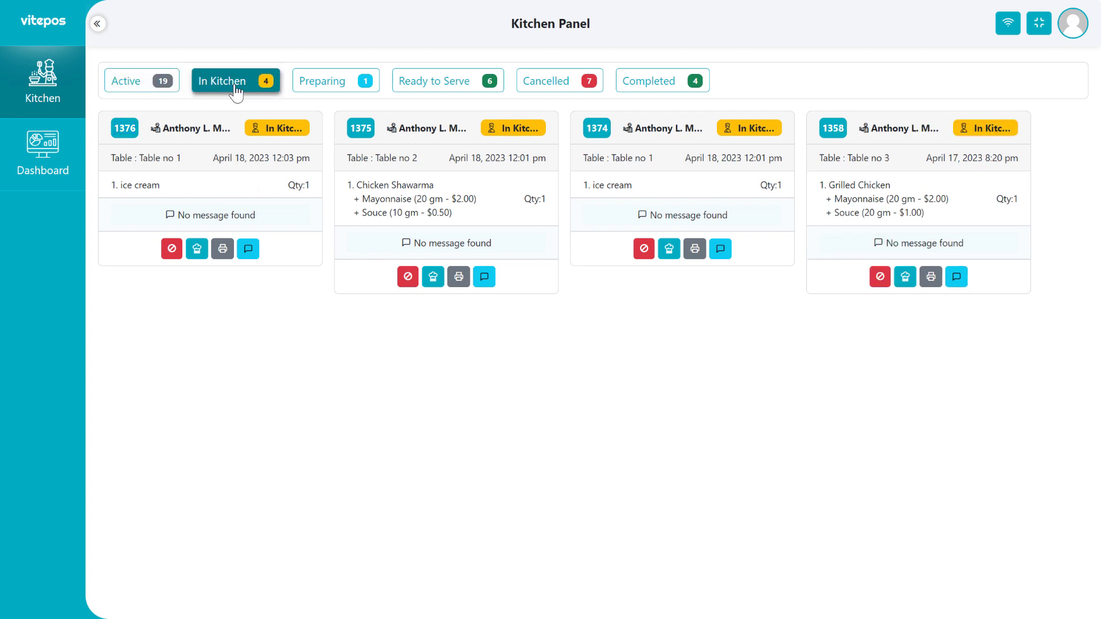
pyautogui.click(373, 93)
pyautogui.click(446, 88)
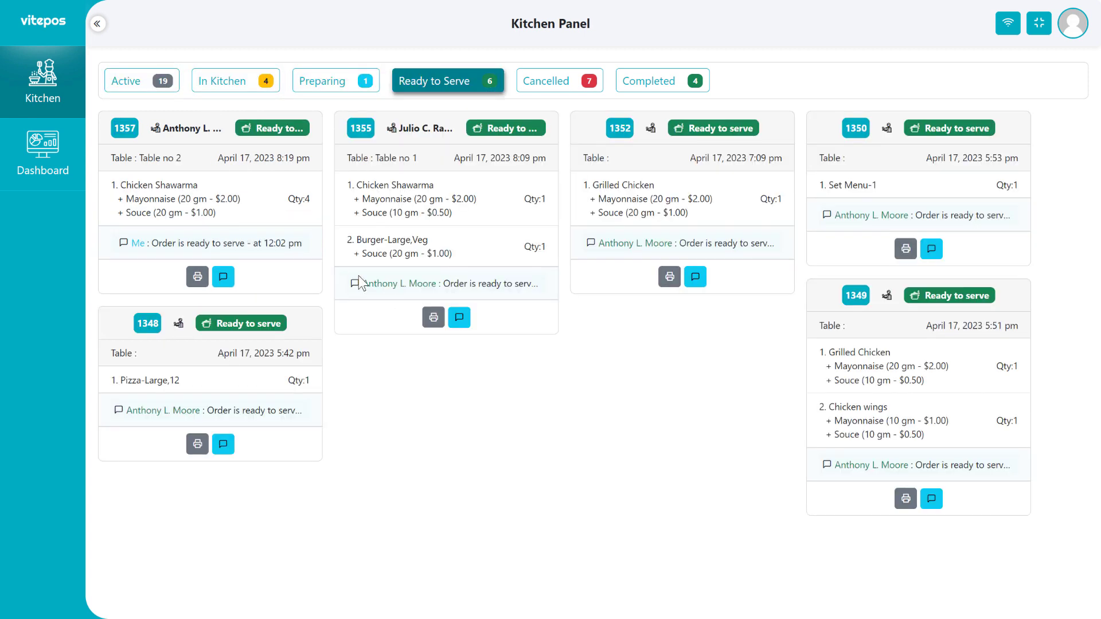
pyautogui.click(563, 86)
pyautogui.click(647, 89)
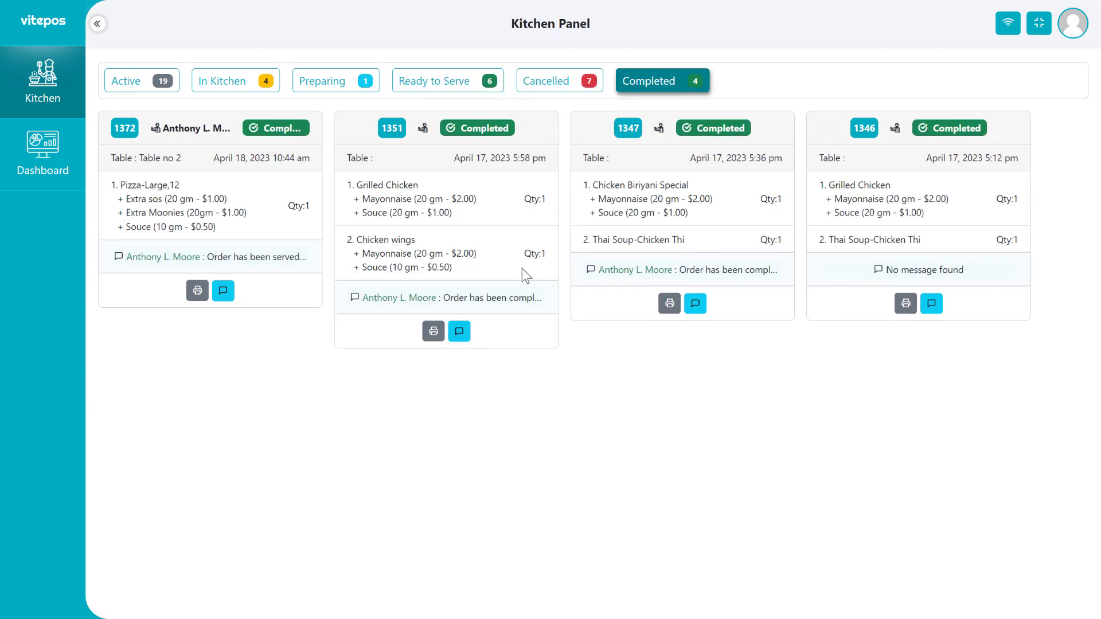
pyautogui.click(142, 87)
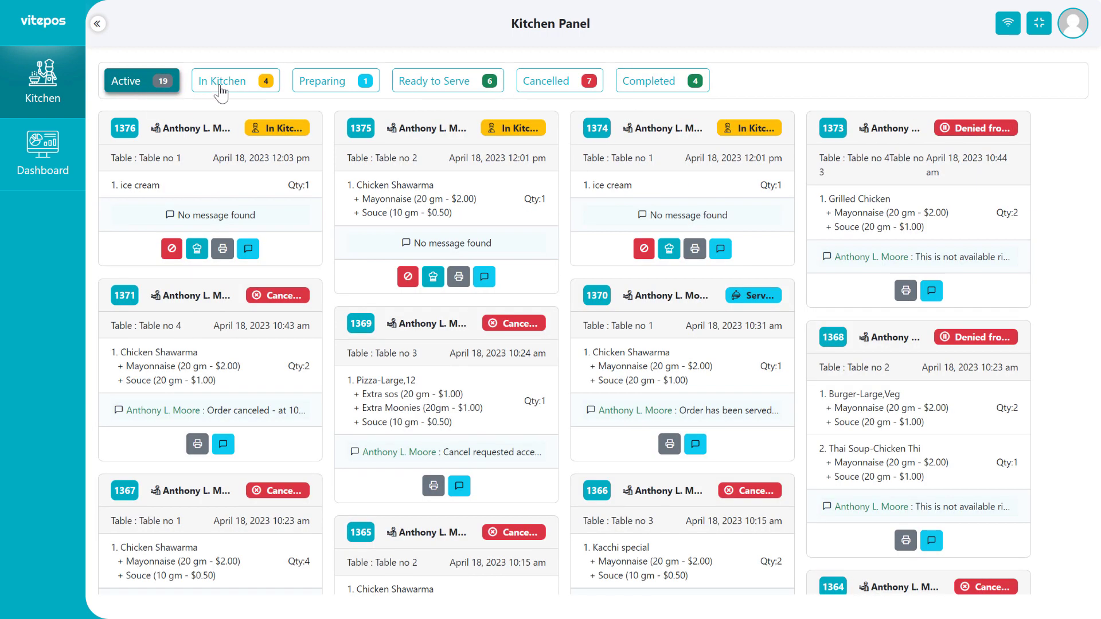
pyautogui.click(225, 83)
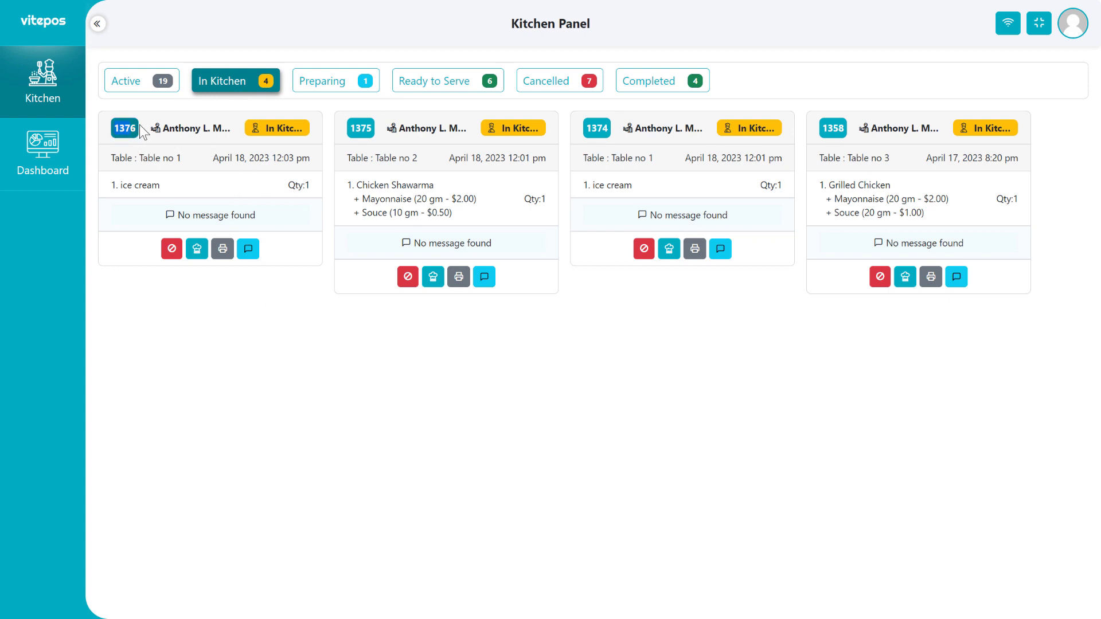
# Start preparing order 1376 in the kitchen.
pyautogui.click(196, 249)
pyautogui.click(514, 381)
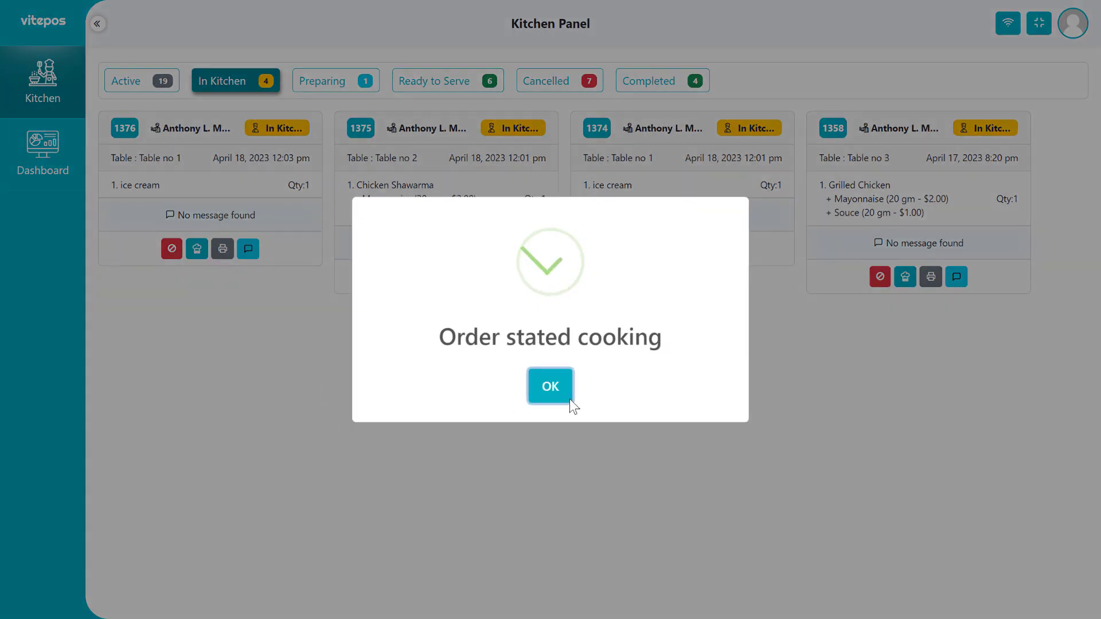
pyautogui.click(563, 395)
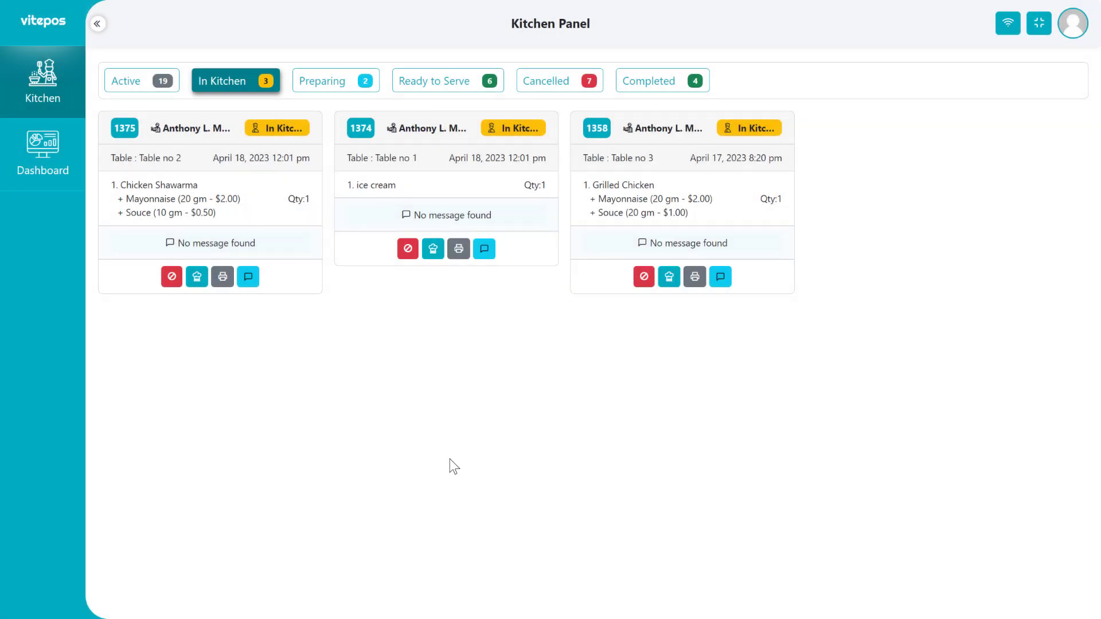
# Deny order 1375 with the reason 'This is not available right now.'.
pyautogui.click(171, 276)
pyautogui.click(401, 354)
pyautogui.click(413, 434)
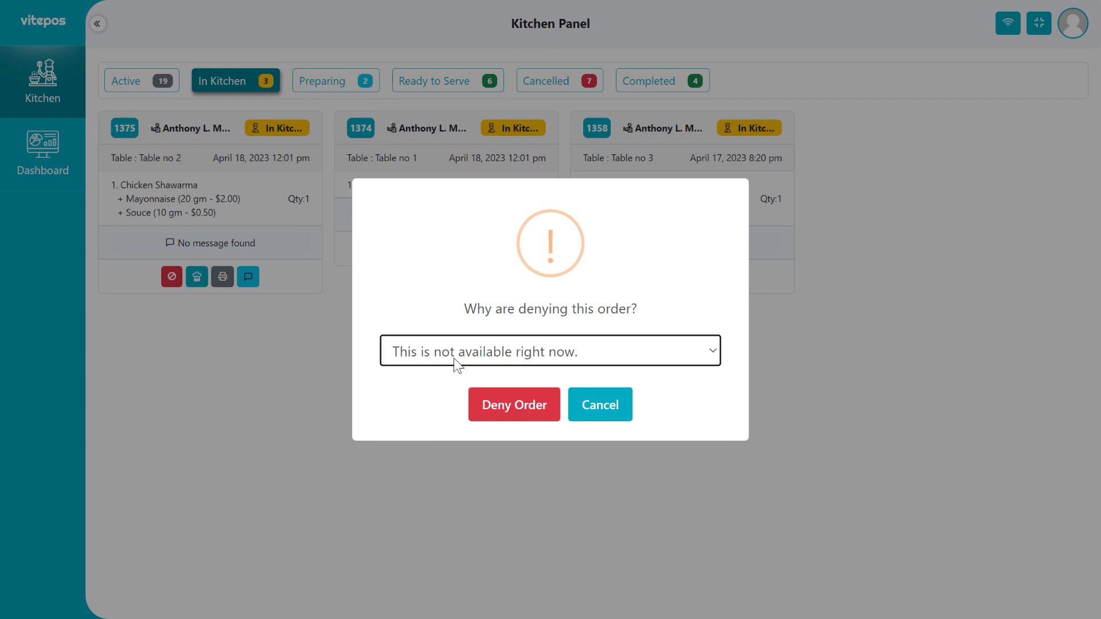
pyautogui.click(512, 407)
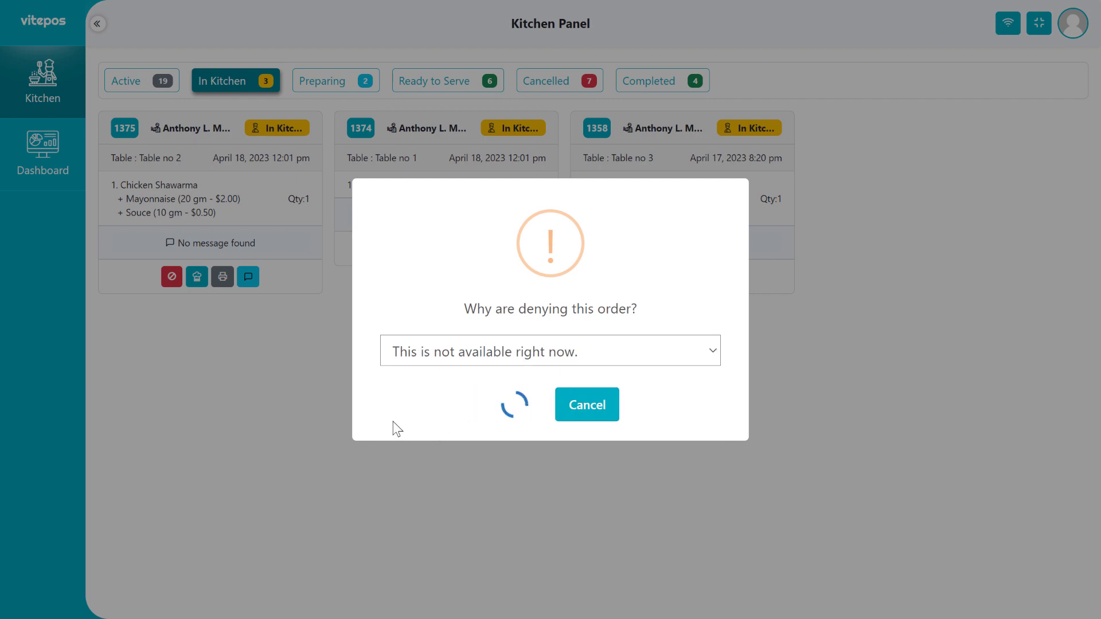
pyautogui.click(542, 392)
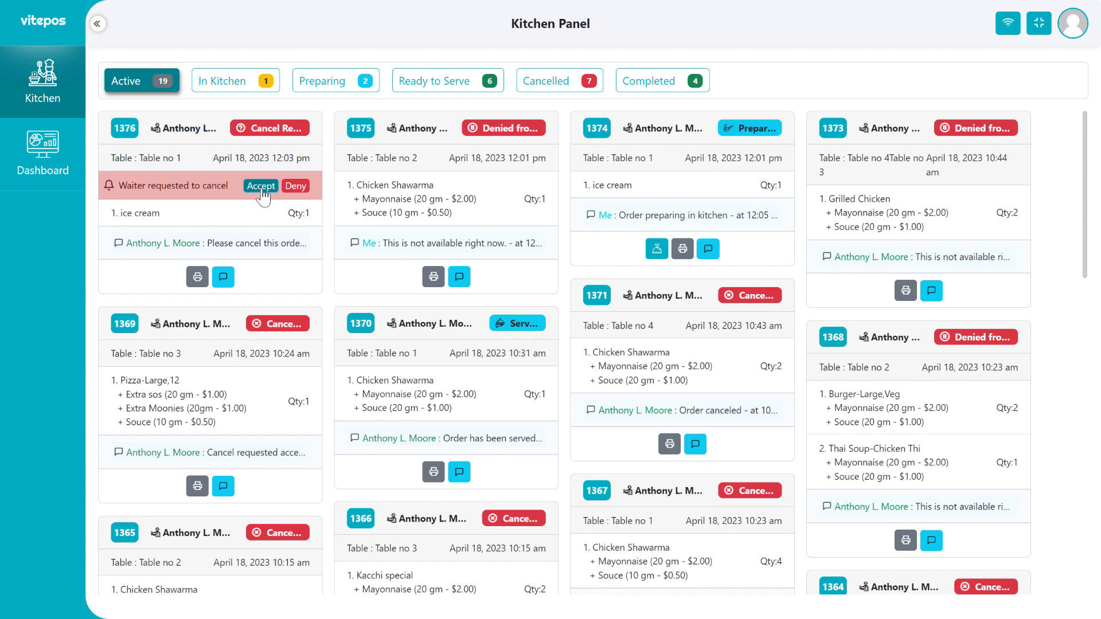
# Refuse the waiter's cancel request for order 1376.
pyautogui.click(294, 190)
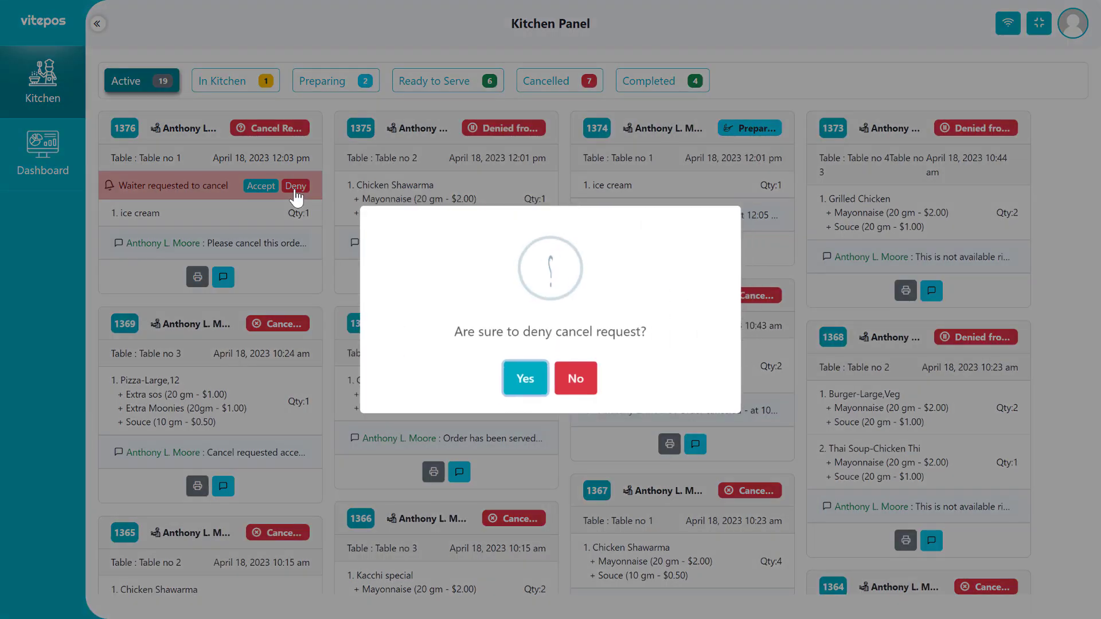
pyautogui.click(517, 379)
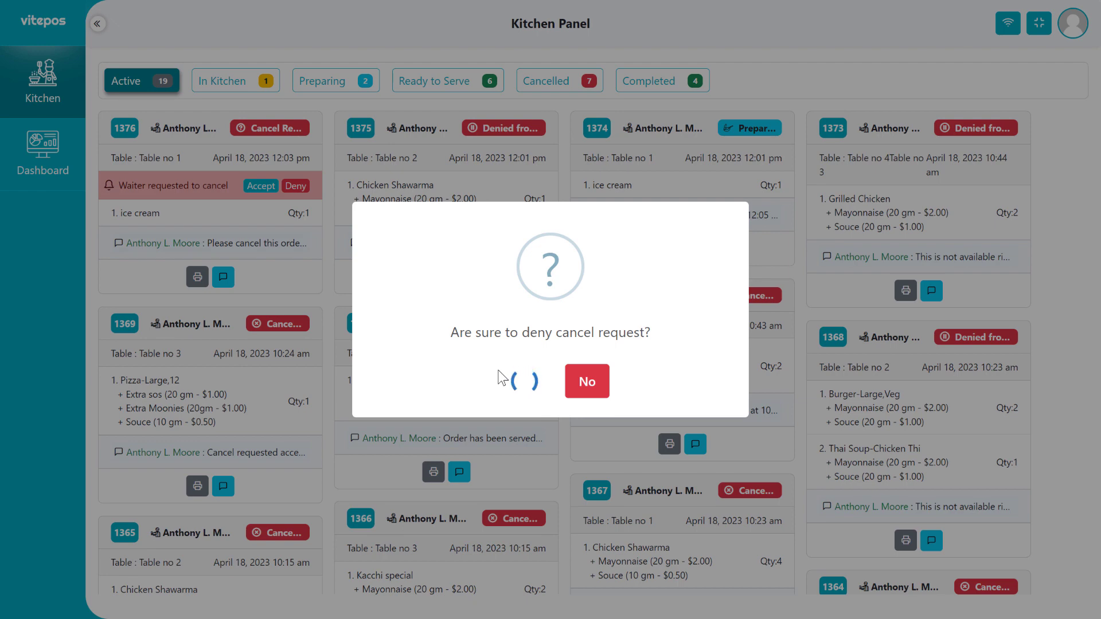
pyautogui.click(550, 390)
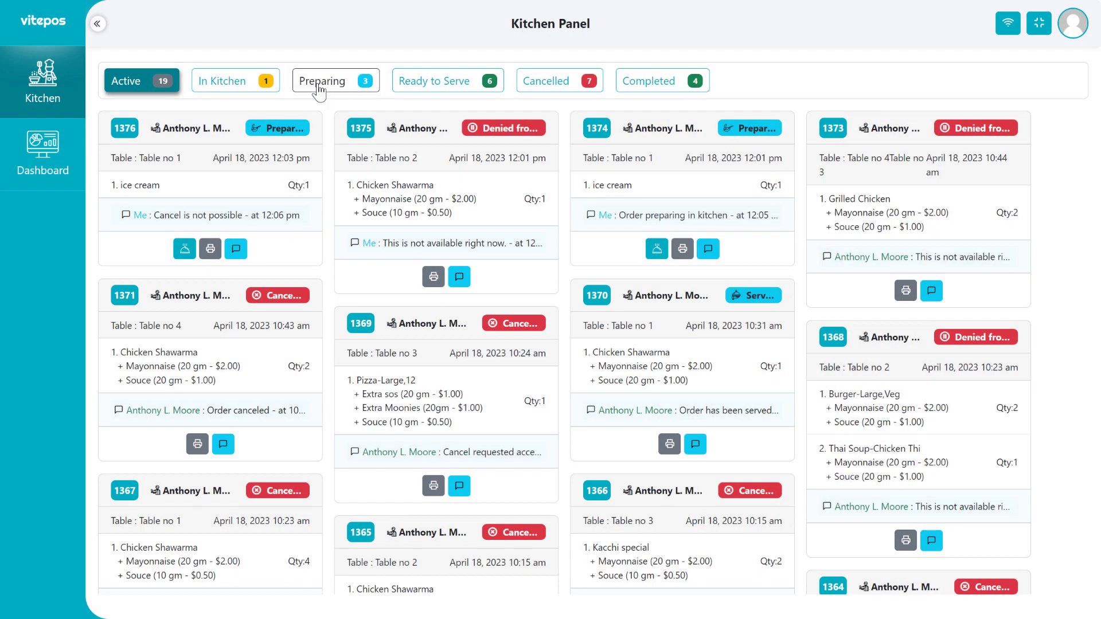
# Mark order 1376 as ready to serve from the Preparing list.
pyautogui.click(319, 86)
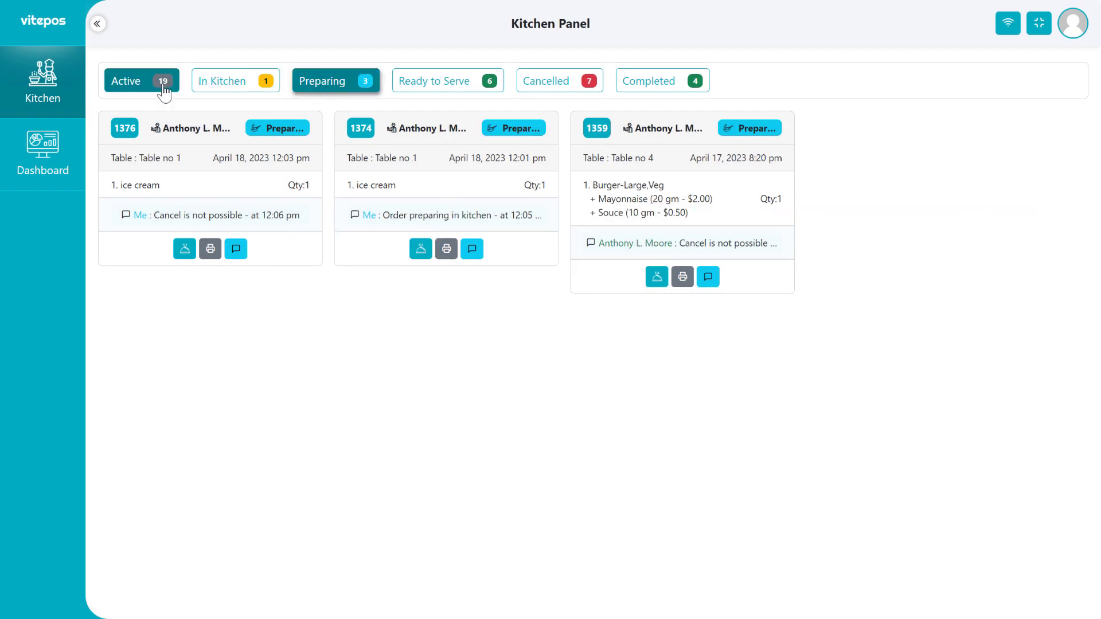
pyautogui.click(185, 248)
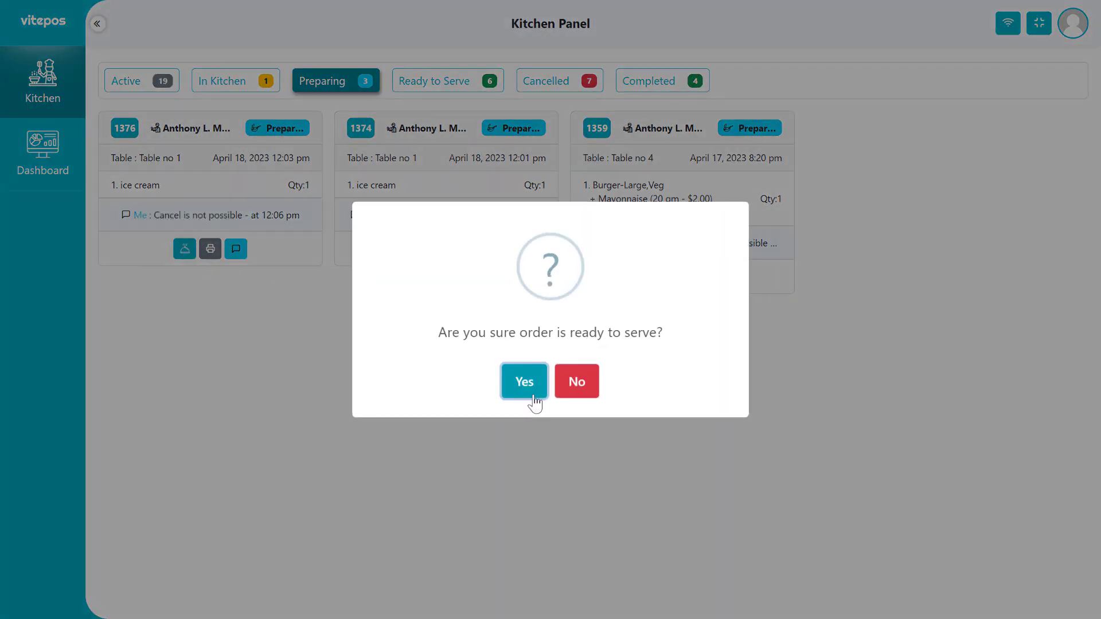
pyautogui.click(524, 382)
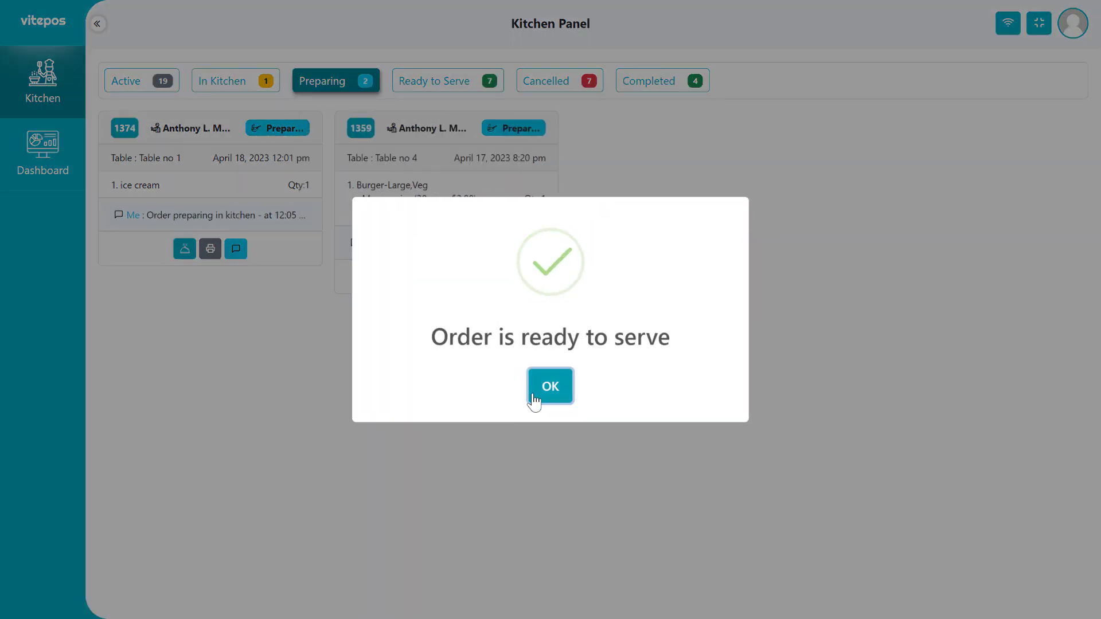
pyautogui.click(549, 386)
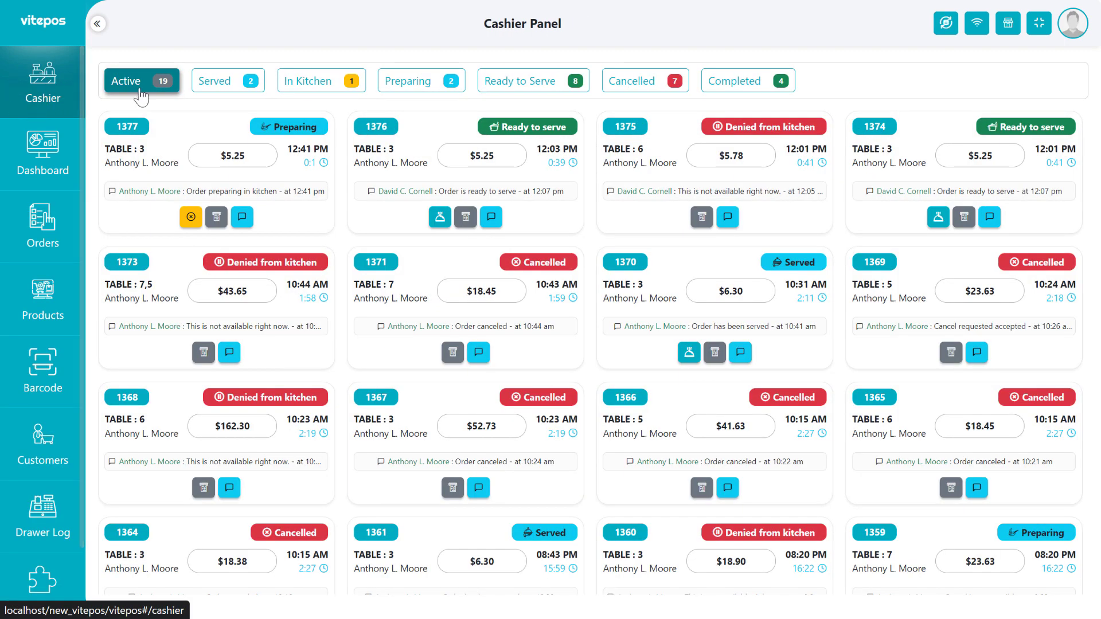
# Browse the Cashier Panel's order status tabs, ending on Active orders.
pyautogui.click(328, 86)
pyautogui.click(408, 80)
pyautogui.click(632, 81)
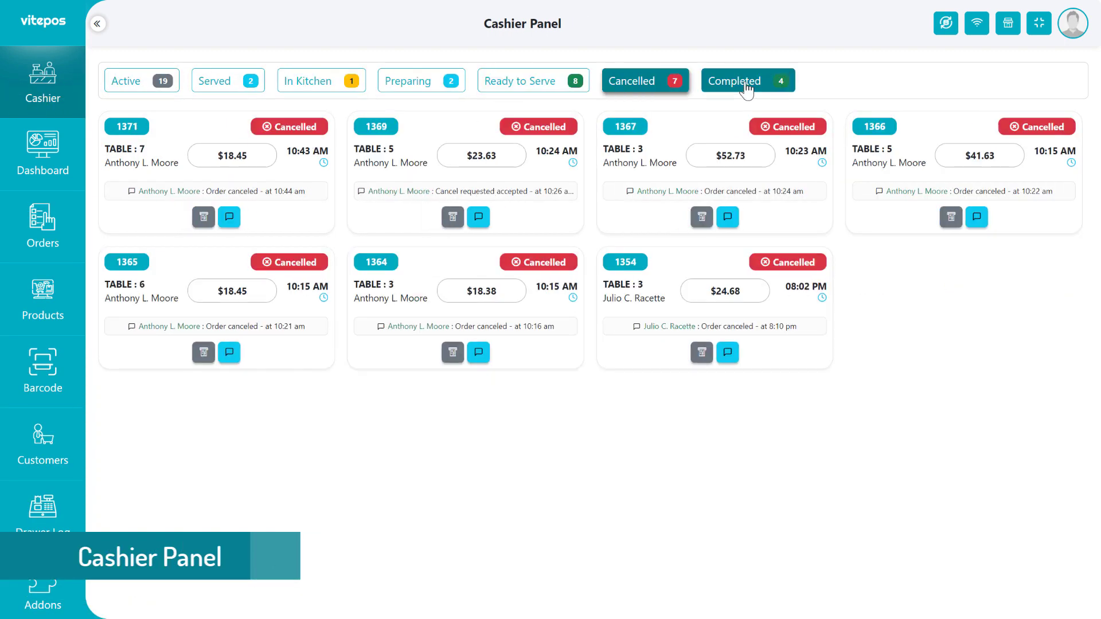
pyautogui.click(734, 81)
pyautogui.click(142, 81)
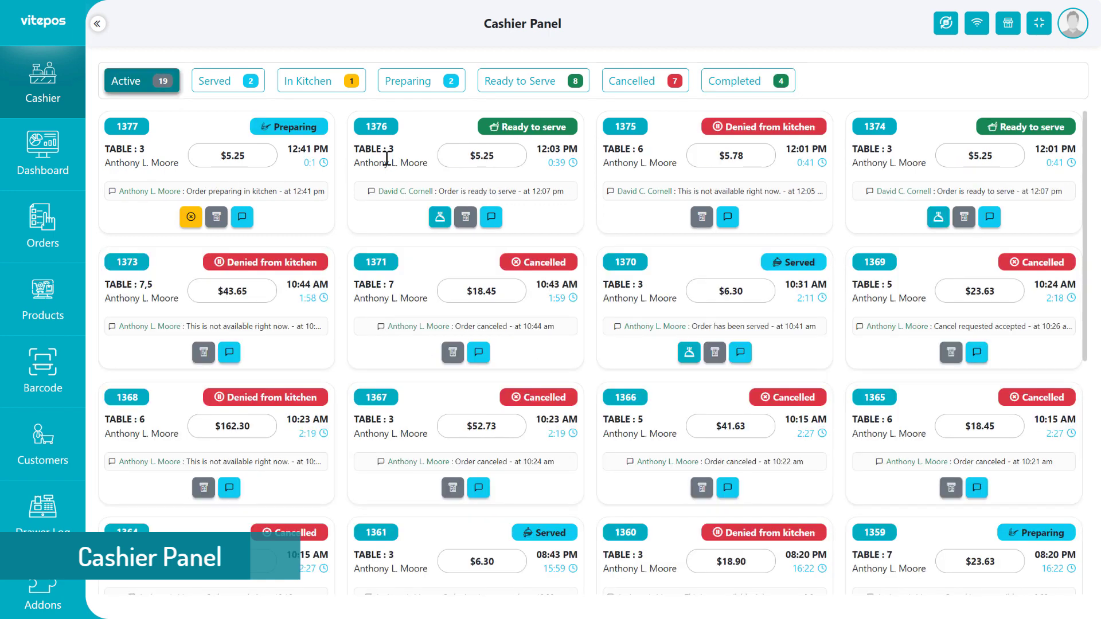
# Pay order 1376 with $10.00 cash, then send a cancel request for order 1377.
pyautogui.click(440, 220)
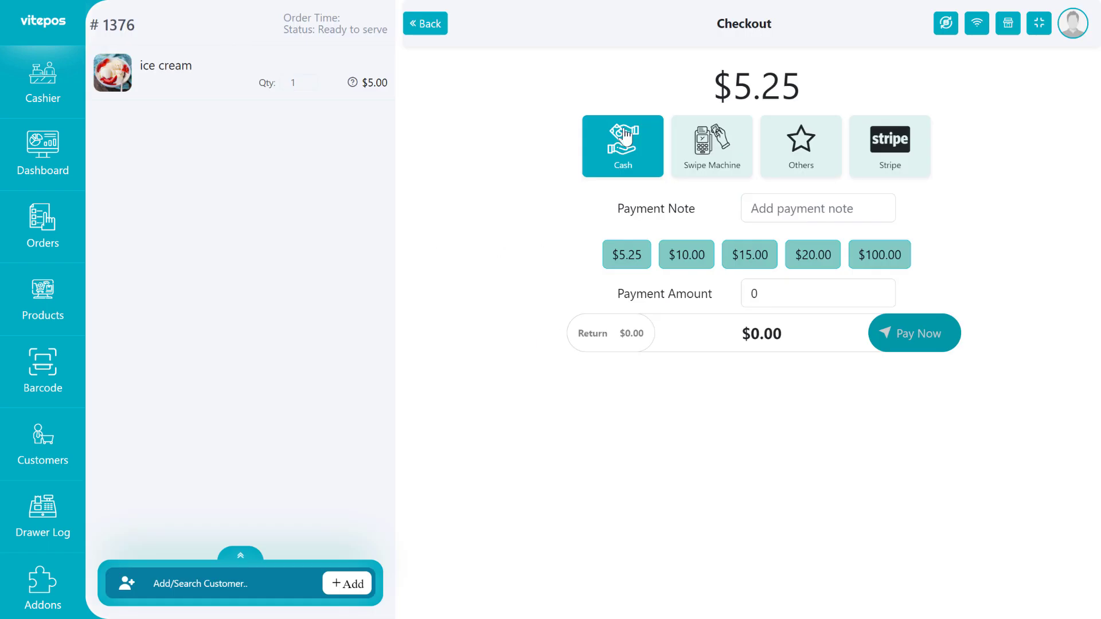
pyautogui.click(712, 256)
pyautogui.click(916, 335)
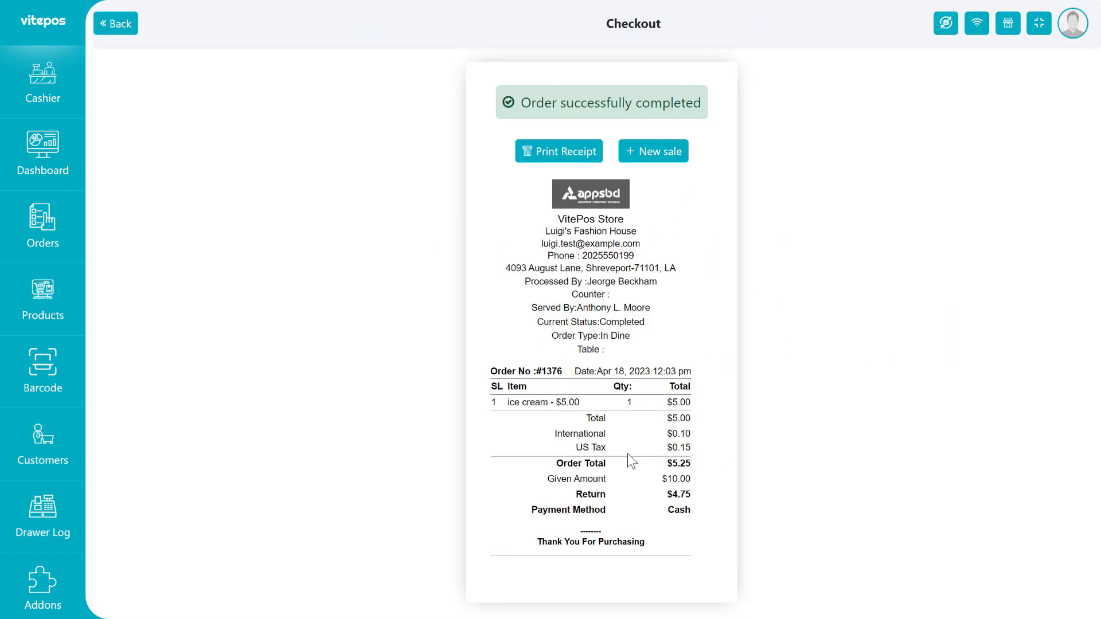
pyautogui.click(655, 152)
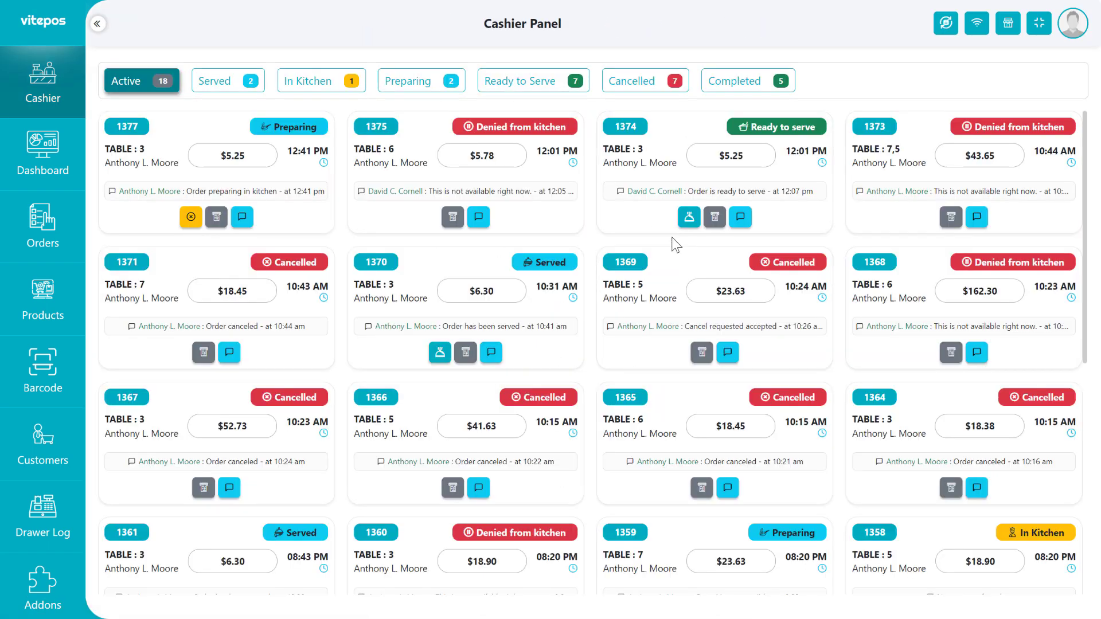
pyautogui.click(191, 218)
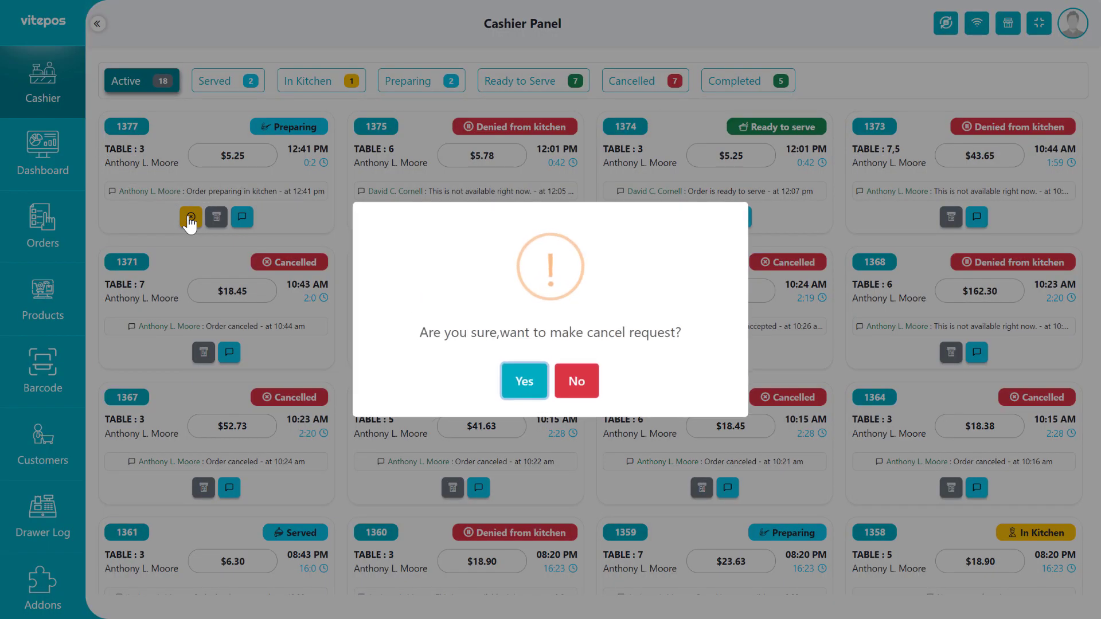
pyautogui.click(525, 381)
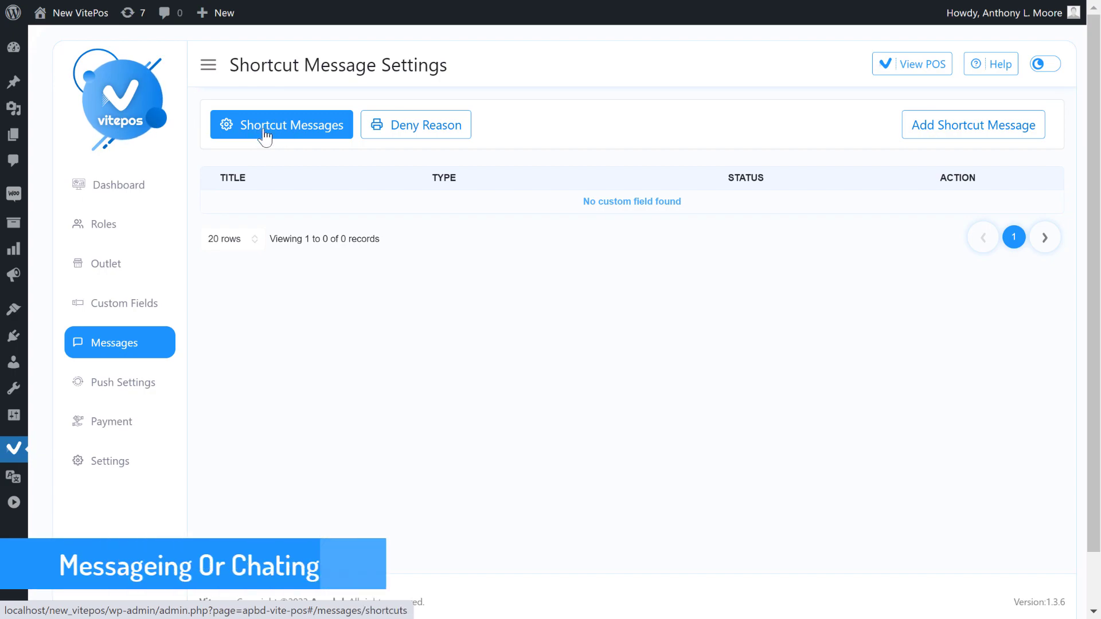
# Add a shortcut message titled 'For All' aimed at all panels.
pyautogui.click(961, 128)
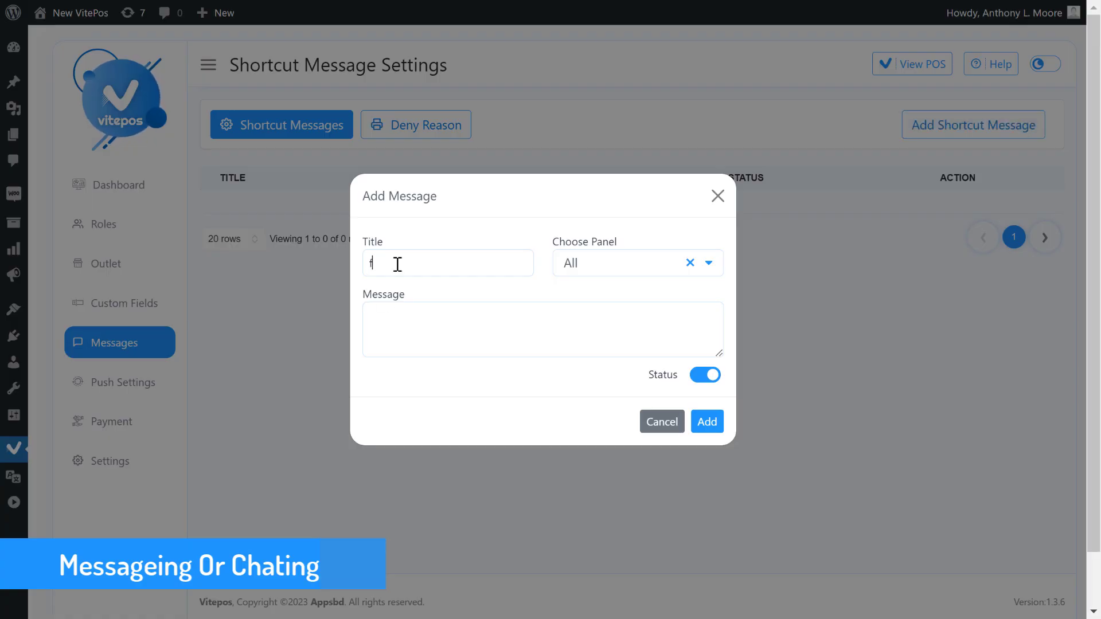
pyautogui.press('BackSpace')
pyautogui.write('For All')
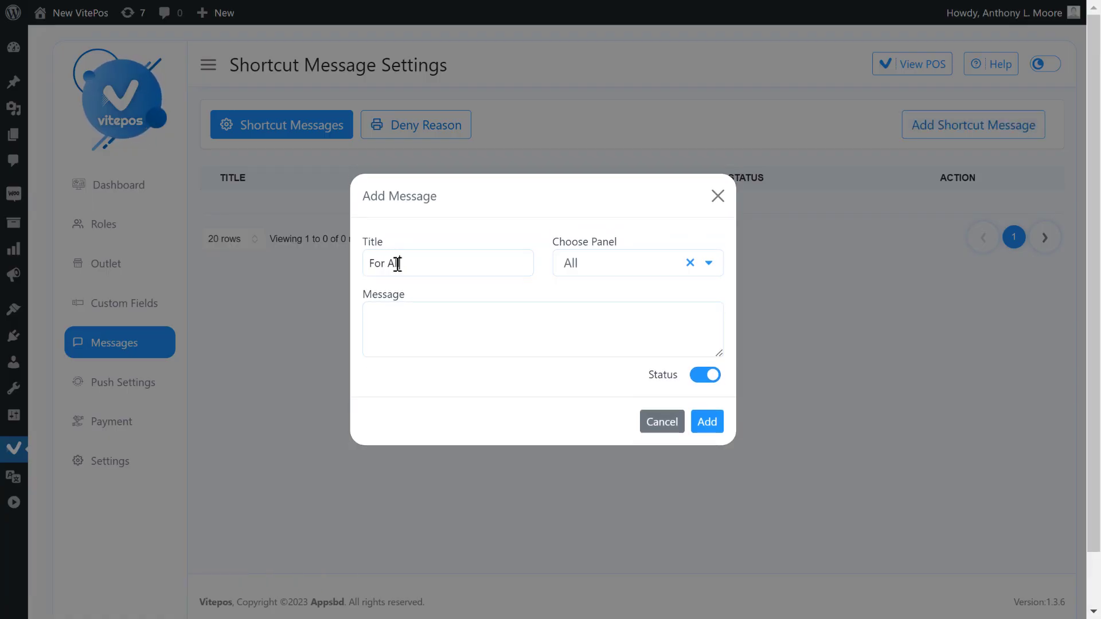
pyautogui.click(588, 267)
pyautogui.click(505, 340)
pyautogui.click(716, 430)
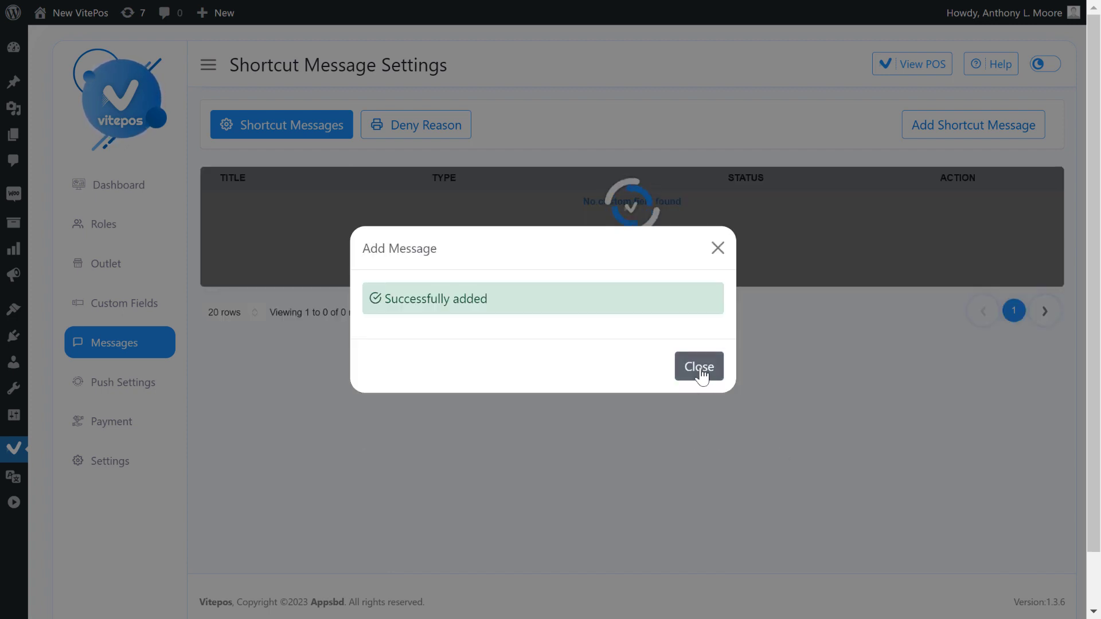
pyautogui.click(700, 372)
# Add a 'For Cashier' shortcut message aimed at the Cashier Panel.
pyautogui.click(953, 134)
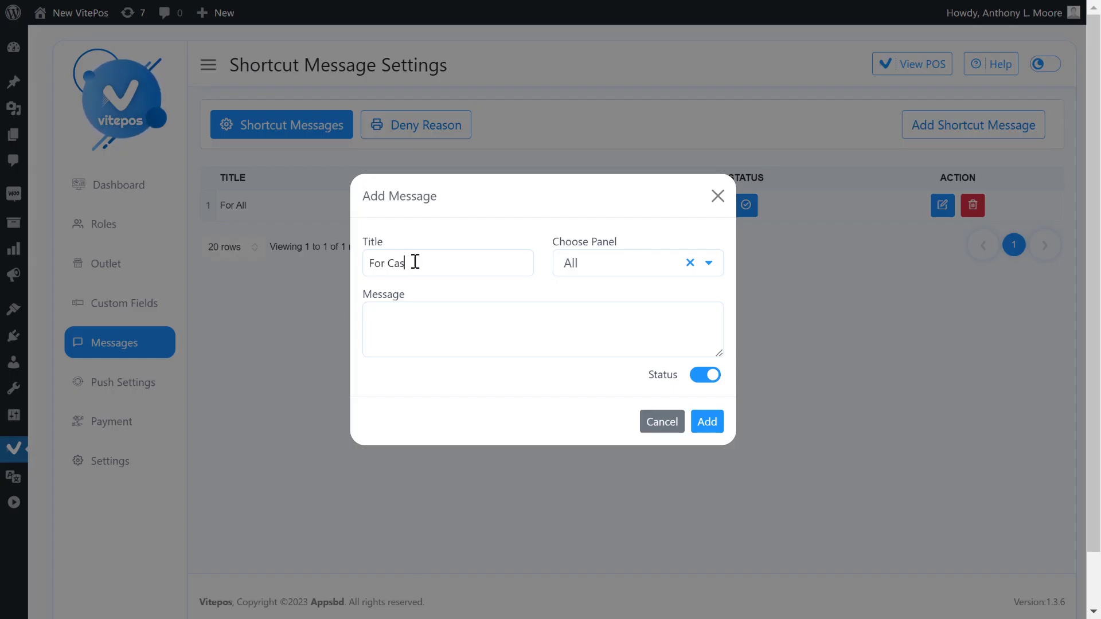
pyautogui.click(593, 266)
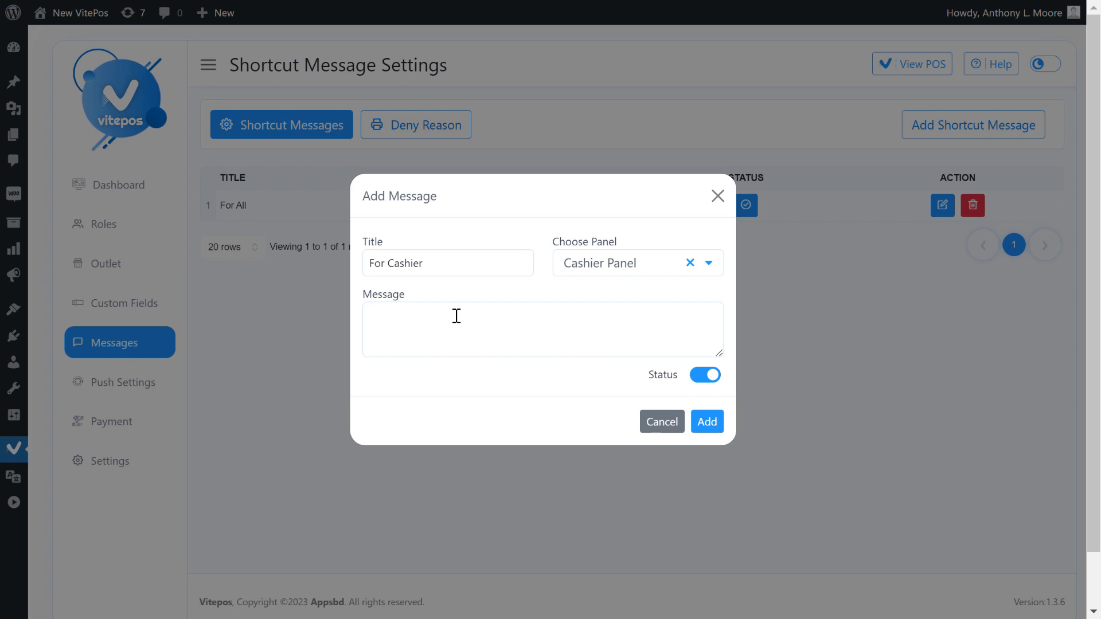
pyautogui.write('st')
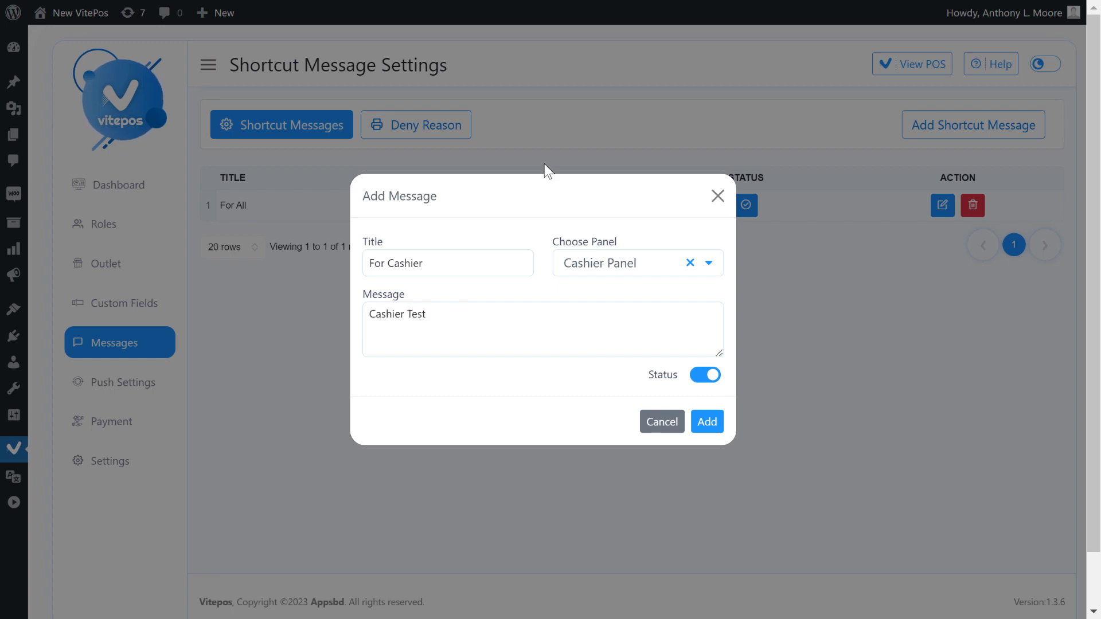
pyautogui.click(704, 422)
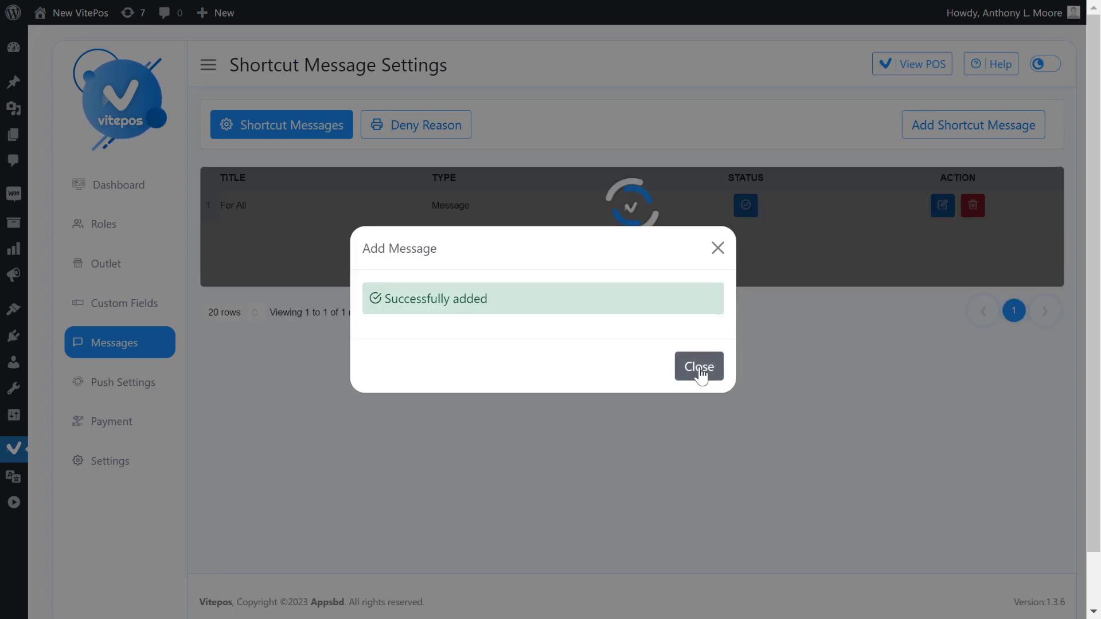
pyautogui.click(701, 372)
# Add a 'For Kitchen' shortcut message aimed at the Kitchen Panel.
pyautogui.click(961, 140)
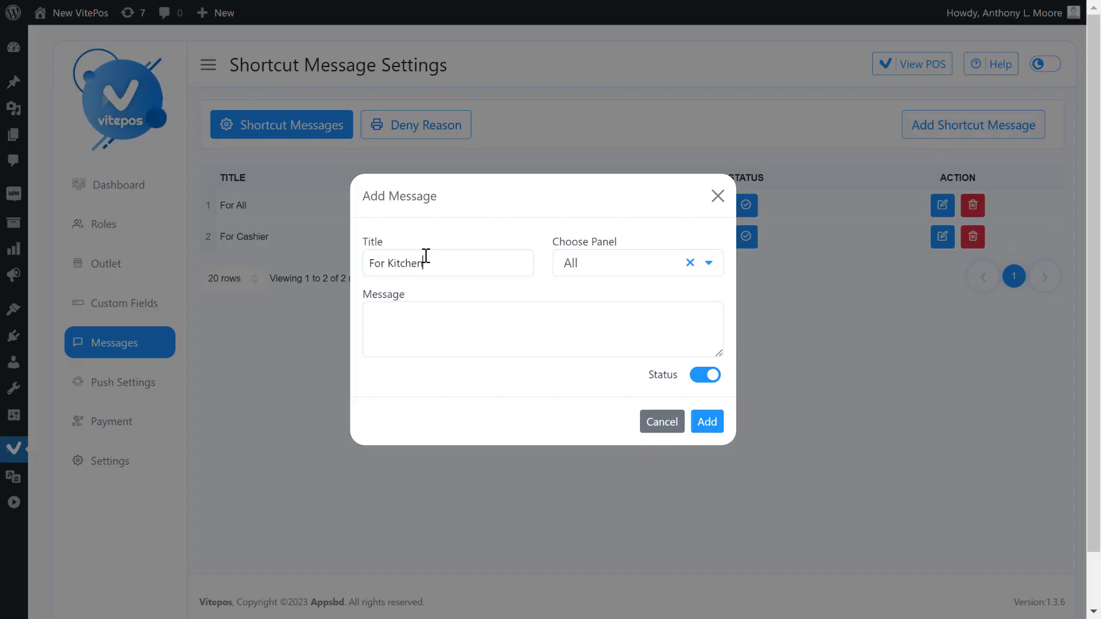
pyautogui.click(636, 270)
pyautogui.click(614, 361)
pyautogui.click(445, 322)
pyautogui.click(707, 422)
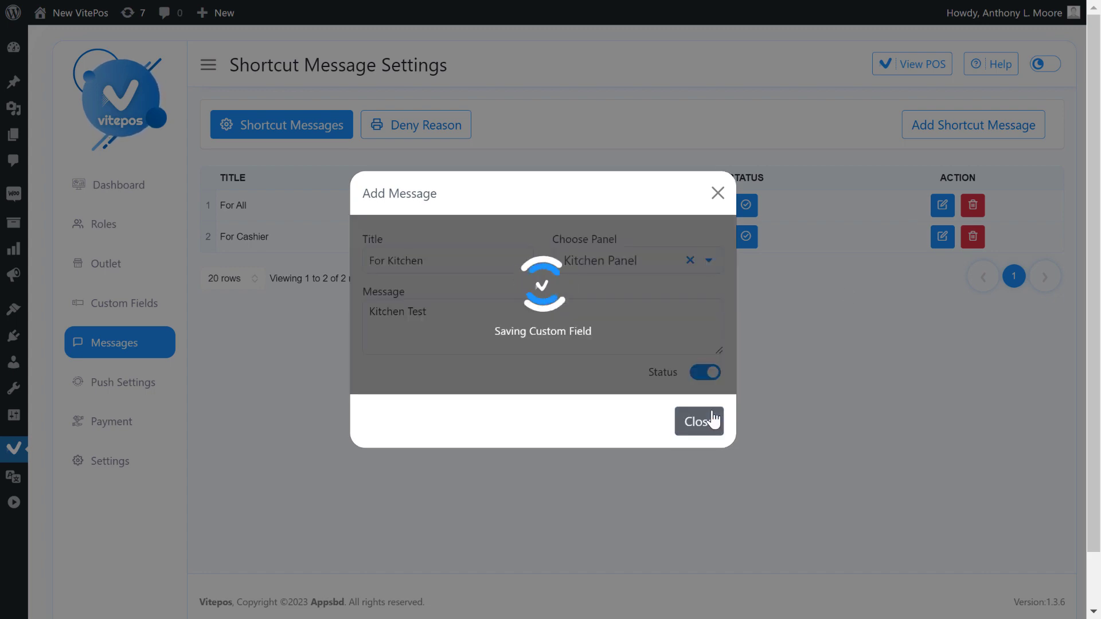
pyautogui.click(697, 368)
# Add a 'For Waiter' shortcut message aimed at the Waiter Panel.
pyautogui.click(953, 129)
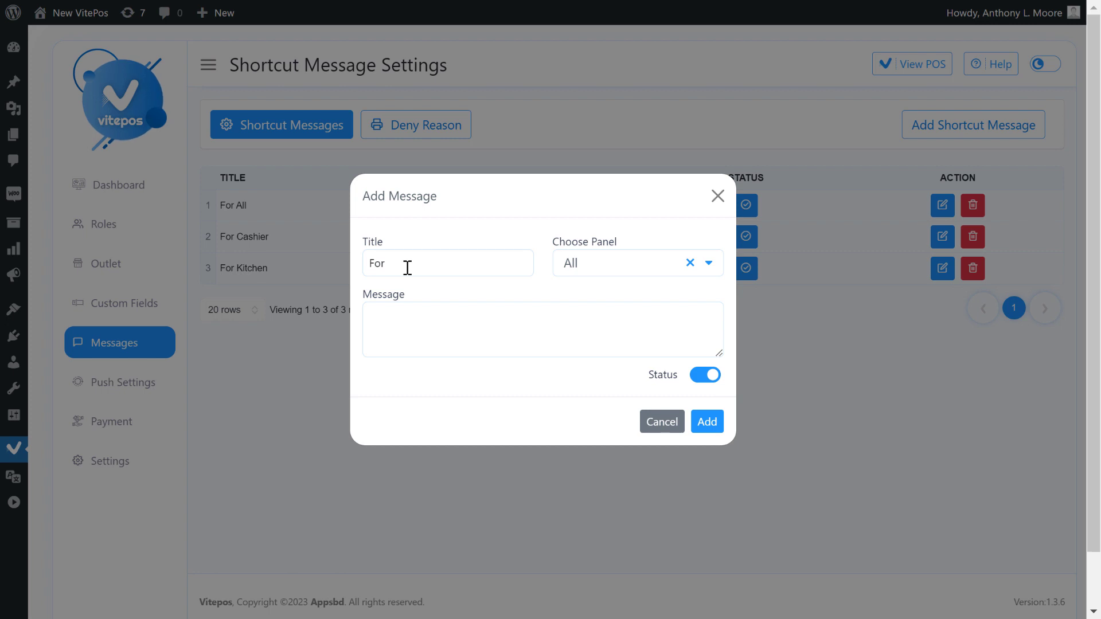
pyautogui.click(572, 269)
pyautogui.click(579, 359)
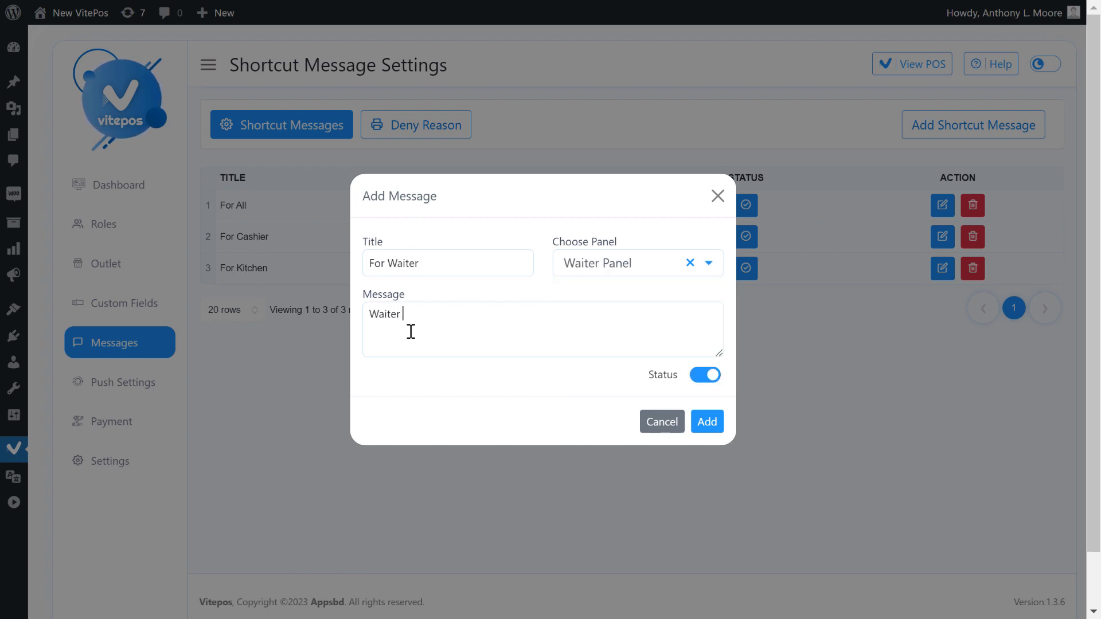
pyautogui.click(707, 421)
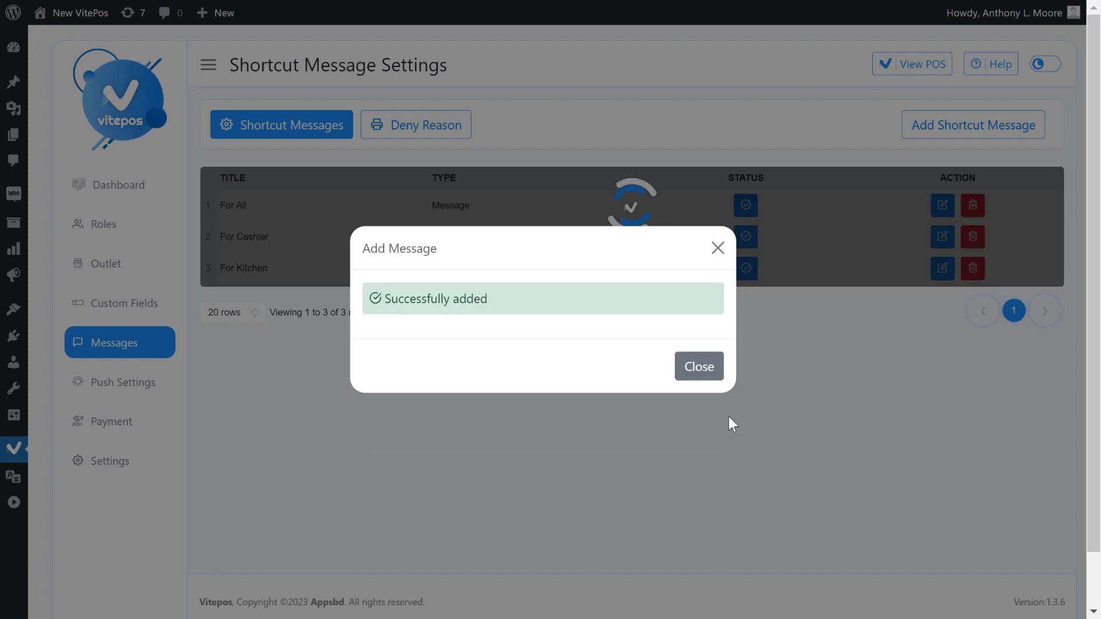
pyautogui.click(729, 424)
pyautogui.moveTo(221, 214); pyautogui.dragTo(268, 271)
pyautogui.click(268, 211)
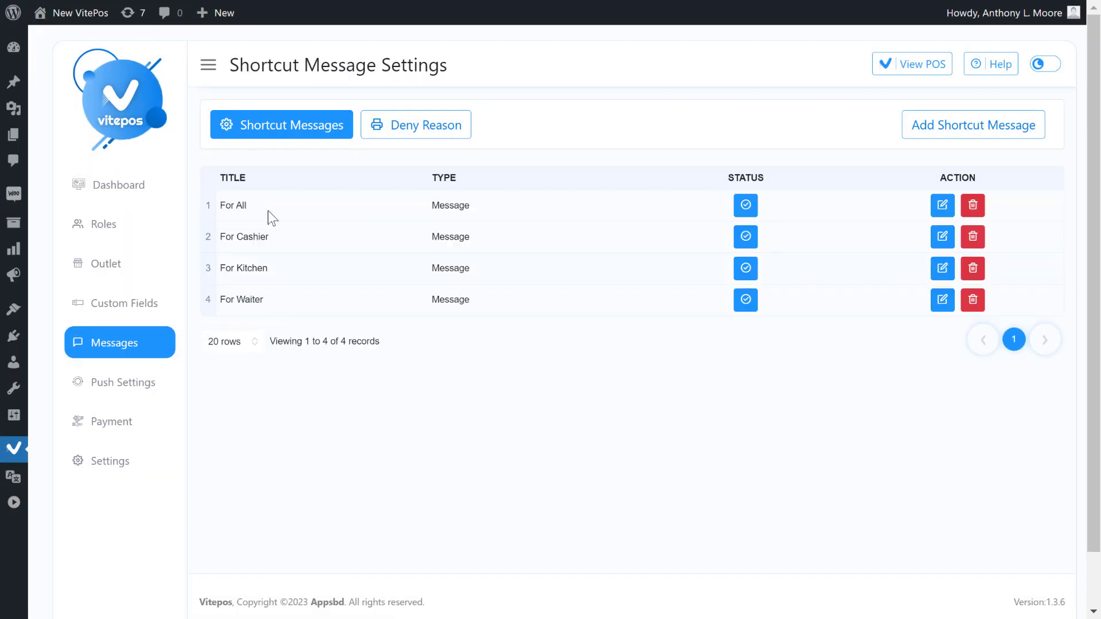
# Show the deny reasons list, currently Present and On holiday.
pyautogui.click(402, 136)
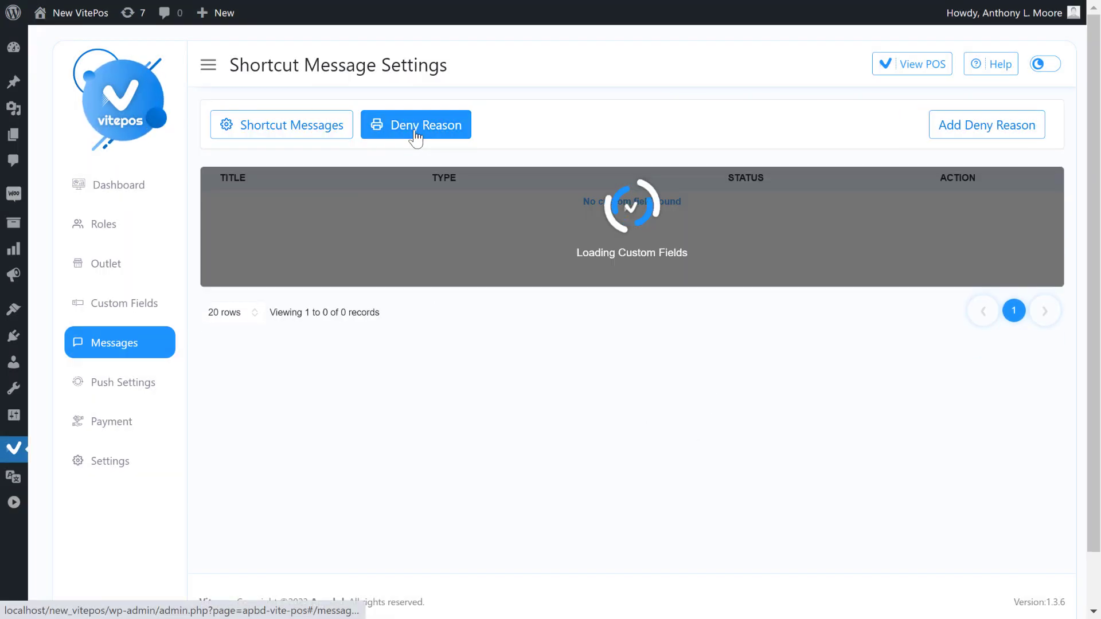
pyautogui.moveTo(222, 203); pyautogui.dragTo(264, 202)
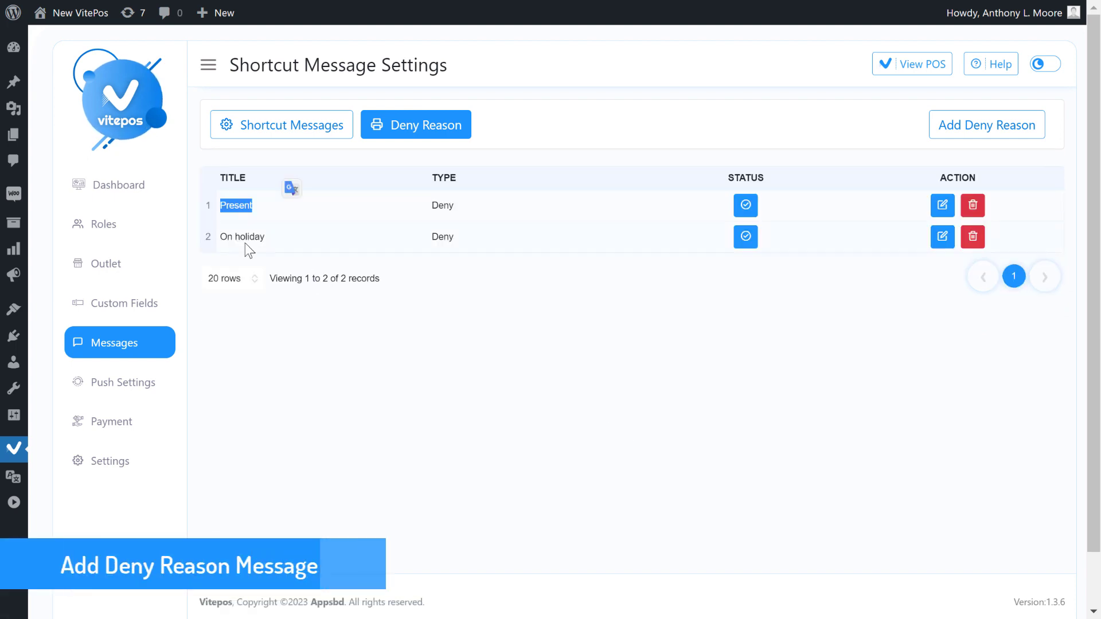
pyautogui.moveTo(228, 238); pyautogui.dragTo(291, 238)
pyautogui.click(292, 239)
# Add an 'Out of stock' deny reason with message 'This is not available right now.'.
pyautogui.click(976, 133)
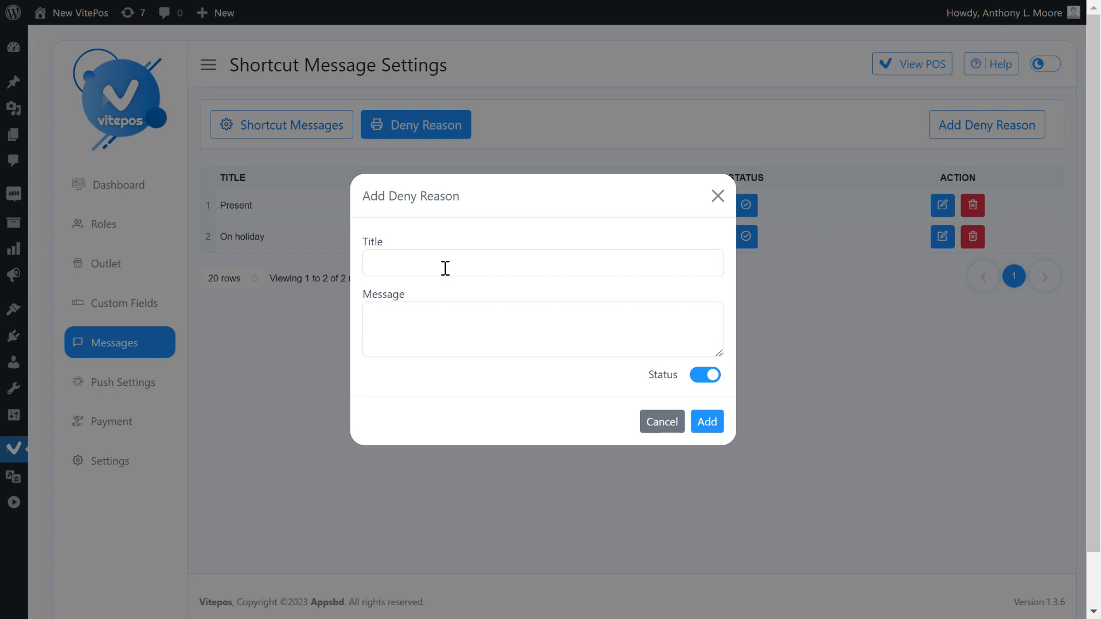
pyautogui.write('Out of stock')
pyautogui.moveTo(392, 261); pyautogui.dragTo(330, 288)
pyautogui.press('BackSpace')
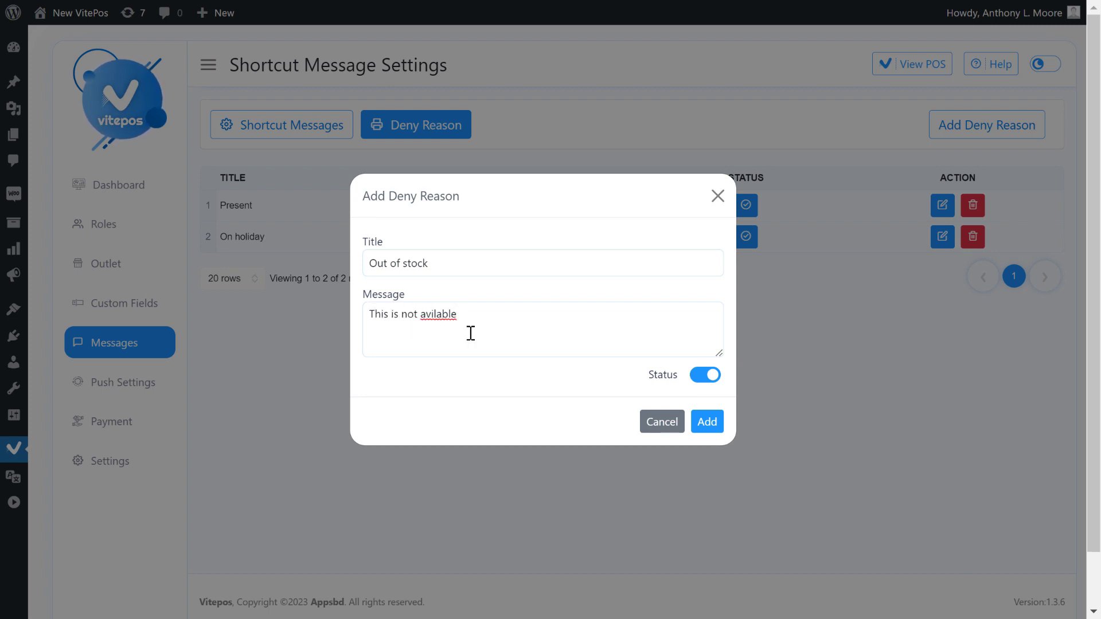
pyautogui.rightClick(435, 314)
pyautogui.click(487, 27)
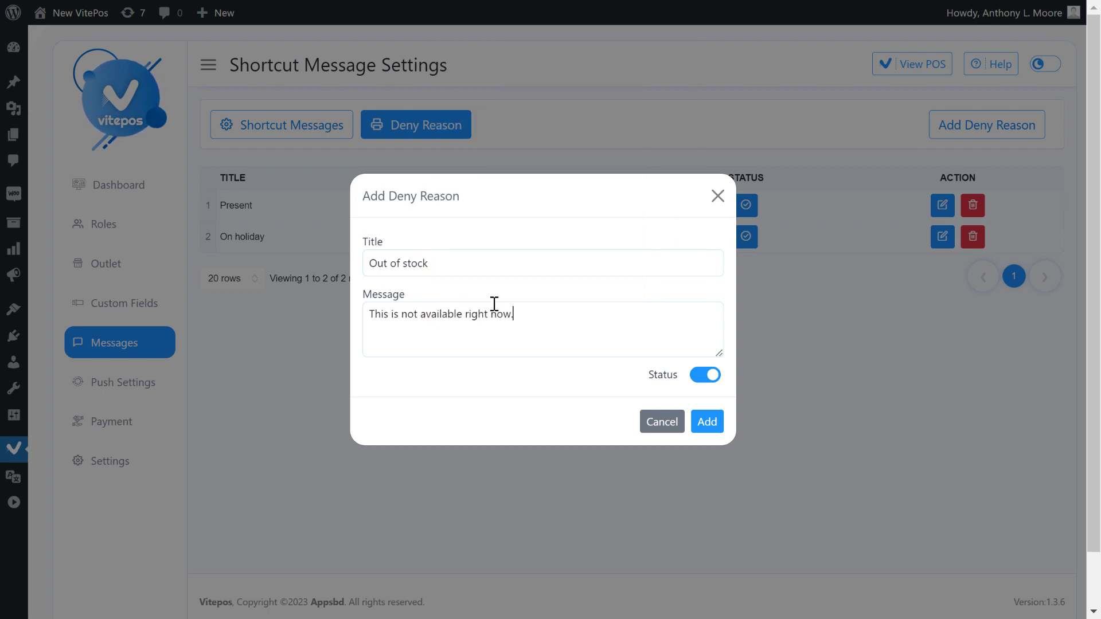
pyautogui.write('.')
pyautogui.click(709, 421)
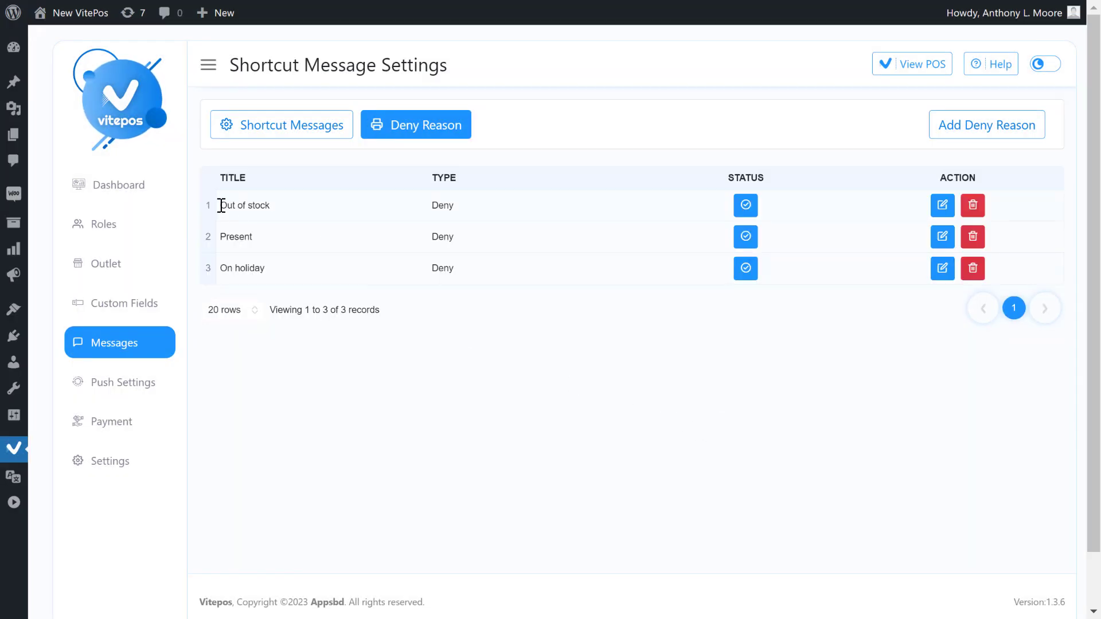
pyautogui.moveTo(220, 206); pyautogui.dragTo(300, 205)
pyautogui.click(301, 207)
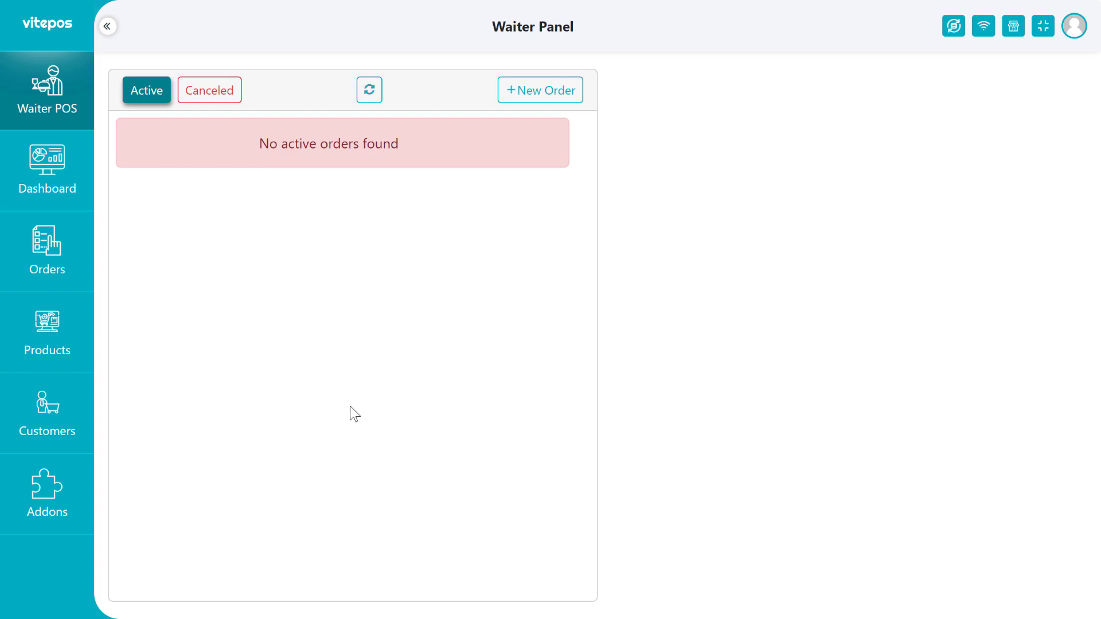
# Create a new waiter order for 2 persons.
pyautogui.moveTo(213, 129); pyautogui.dragTo(415, 163)
pyautogui.click(540, 90)
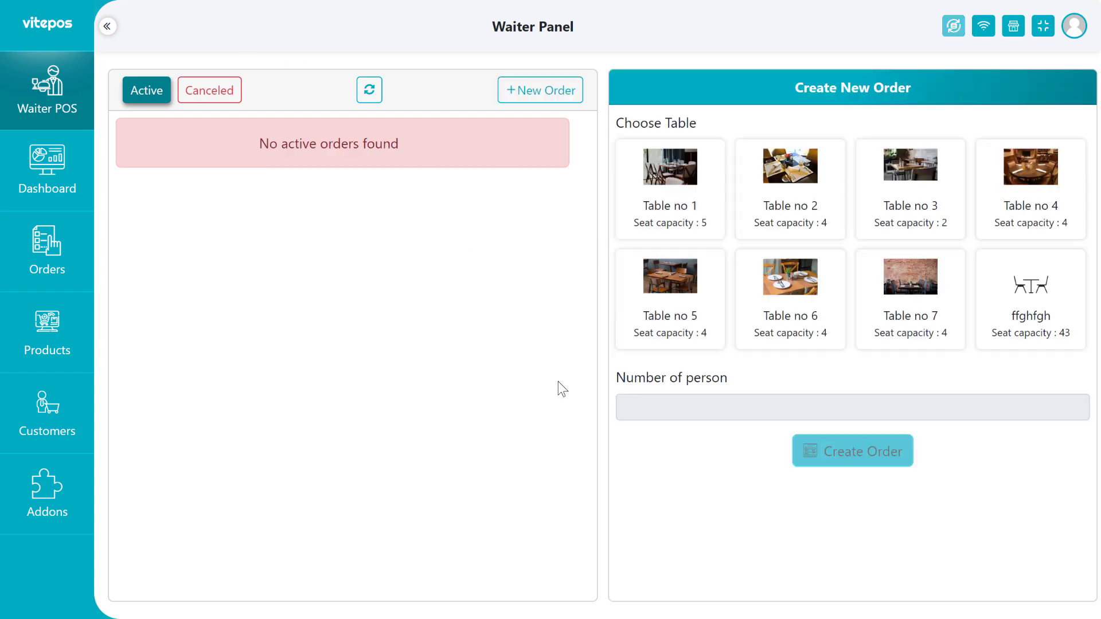
pyautogui.click(705, 404)
pyautogui.write('2')
pyautogui.click(863, 451)
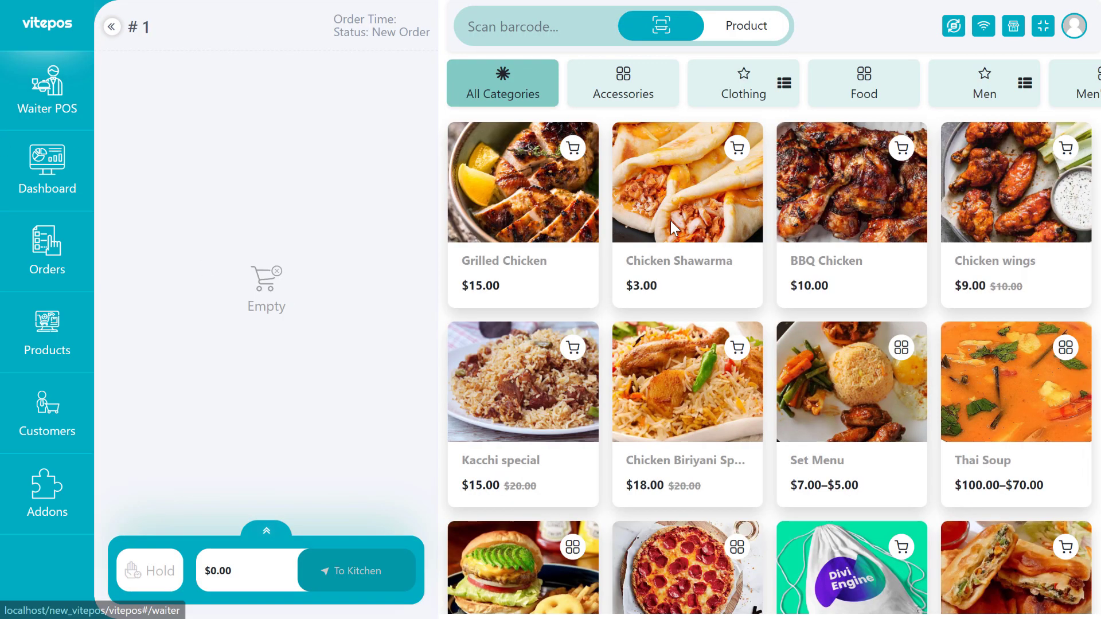
# Add two Chicken Shawarmas with 20 gm Mayonnaise and Souce, then send to kitchen.
pyautogui.click(672, 228)
pyautogui.click(831, 181)
pyautogui.click(835, 216)
pyautogui.click(791, 255)
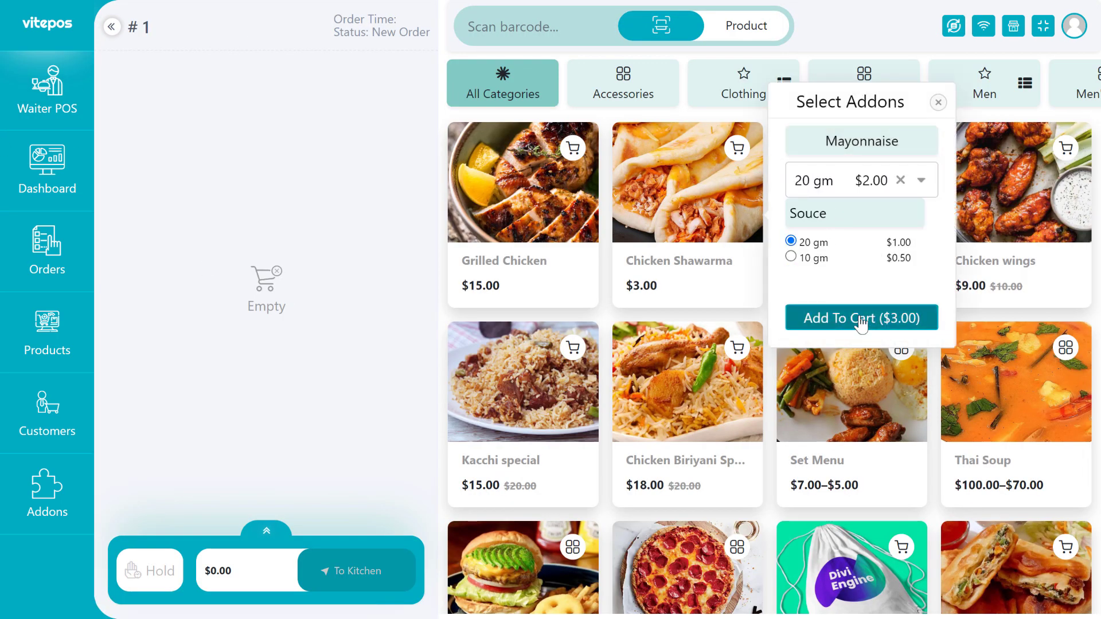
pyautogui.click(860, 315)
pyautogui.click(344, 86)
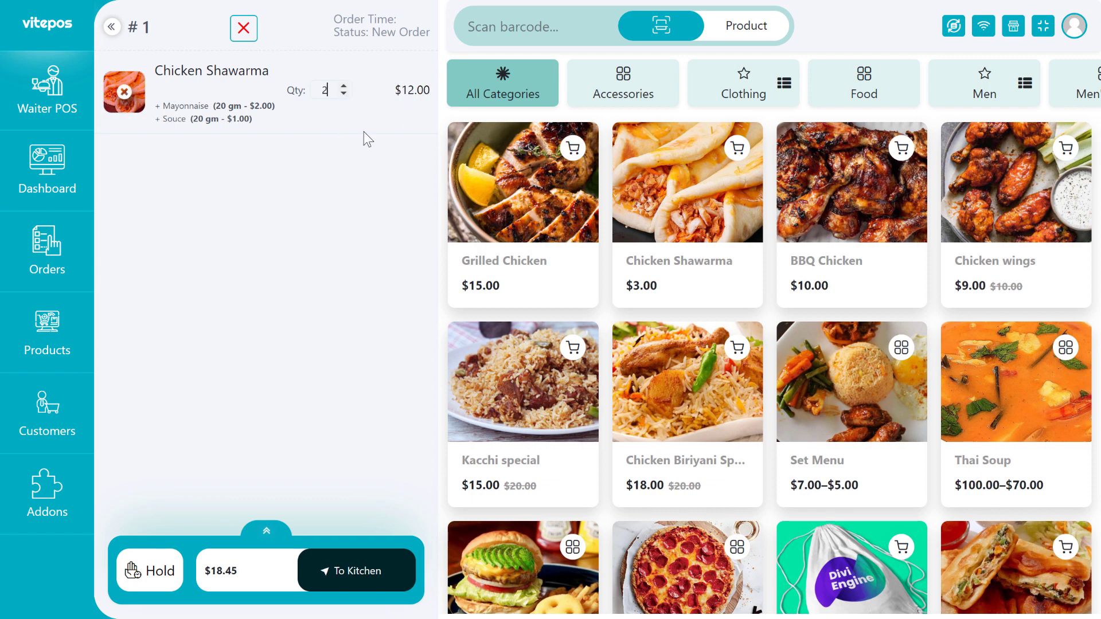
pyautogui.click(344, 578)
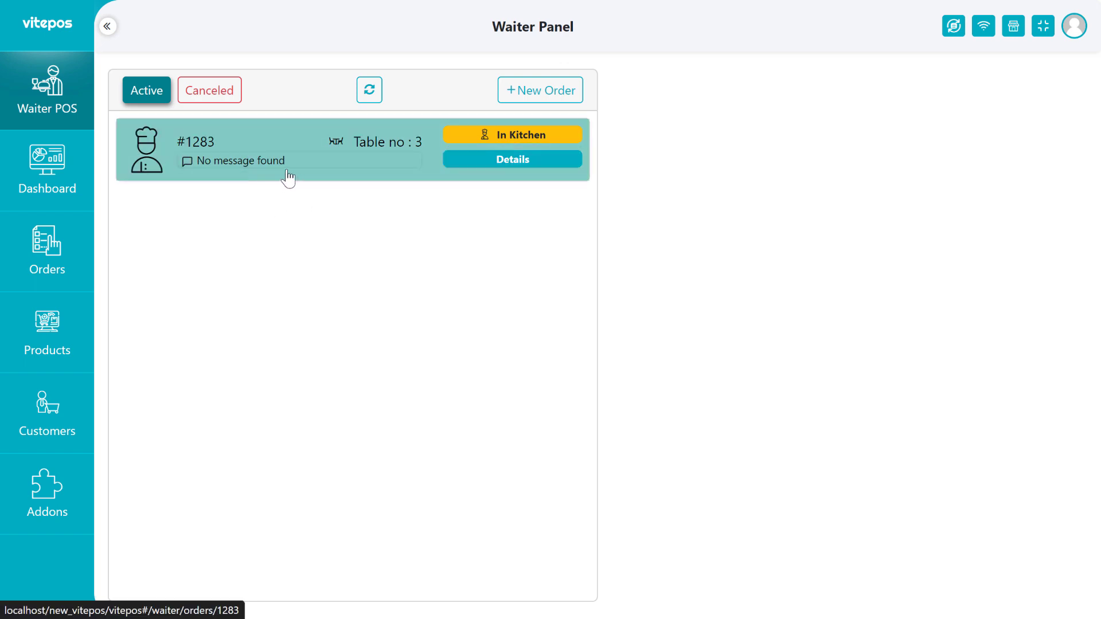
# Send the 'Test For All' shortcut message on the order.
pyautogui.click(257, 165)
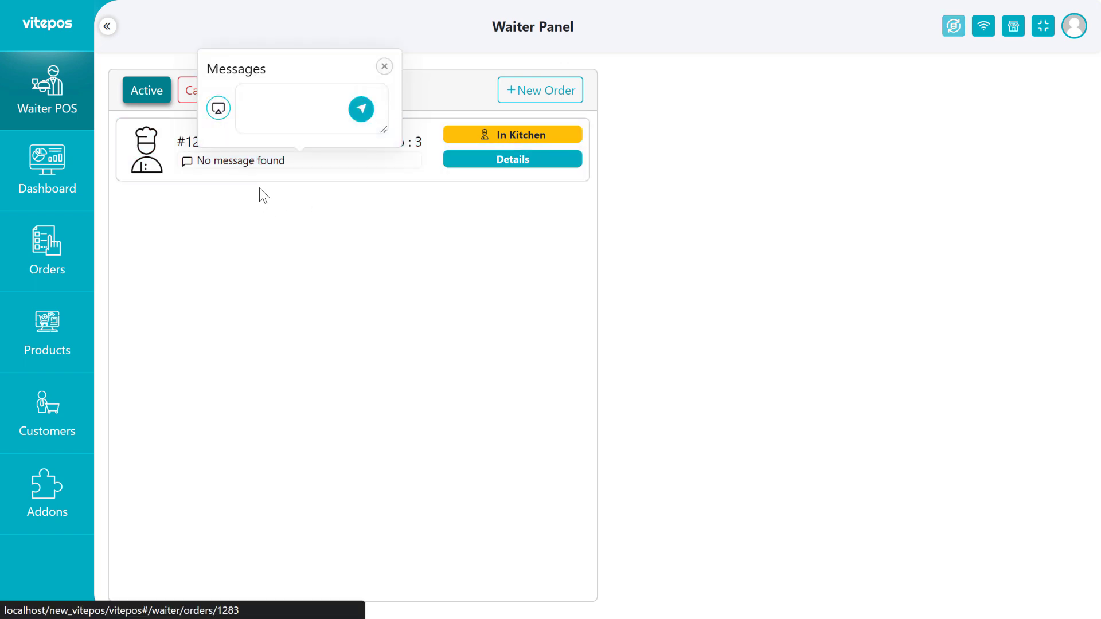
pyautogui.click(218, 109)
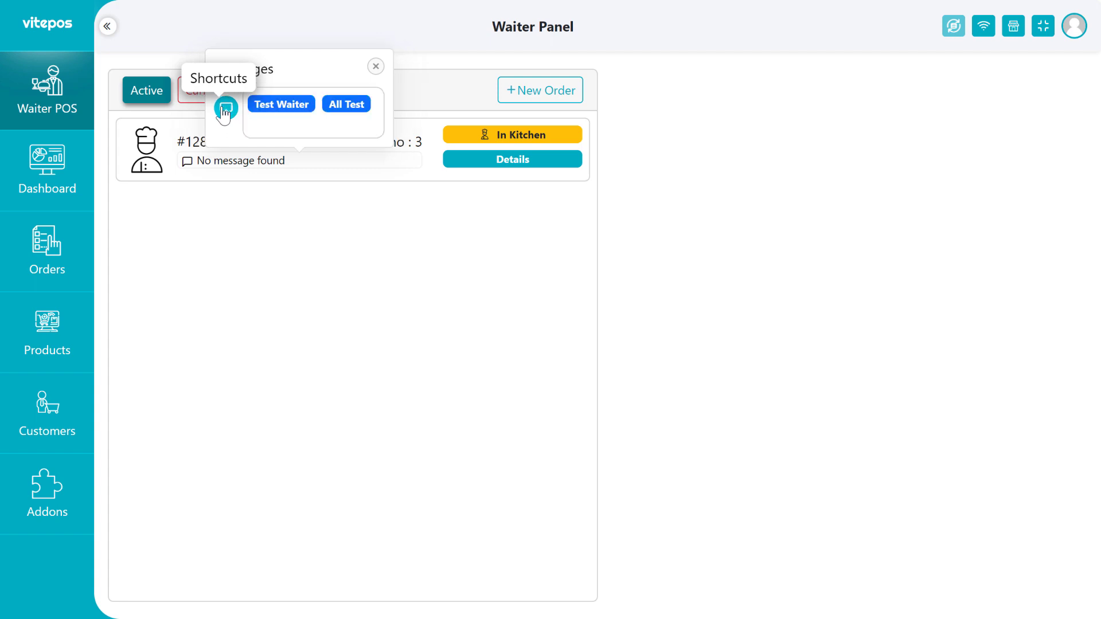
pyautogui.click(346, 107)
pyautogui.click(361, 109)
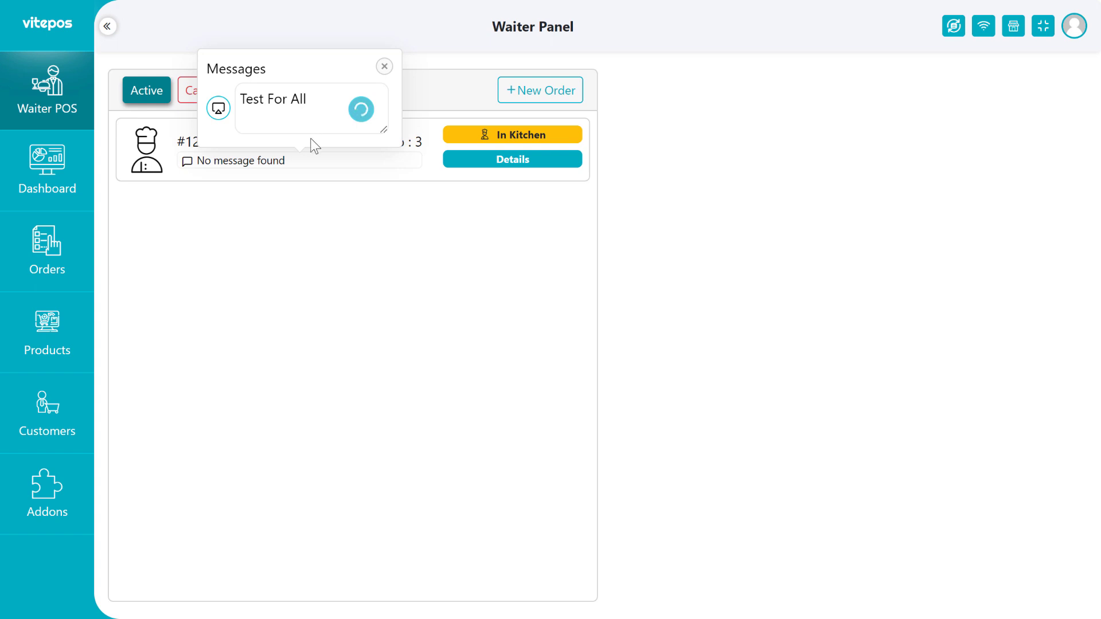
# Send the 'Test For waiter' shortcut message on the same order.
pyautogui.click(251, 166)
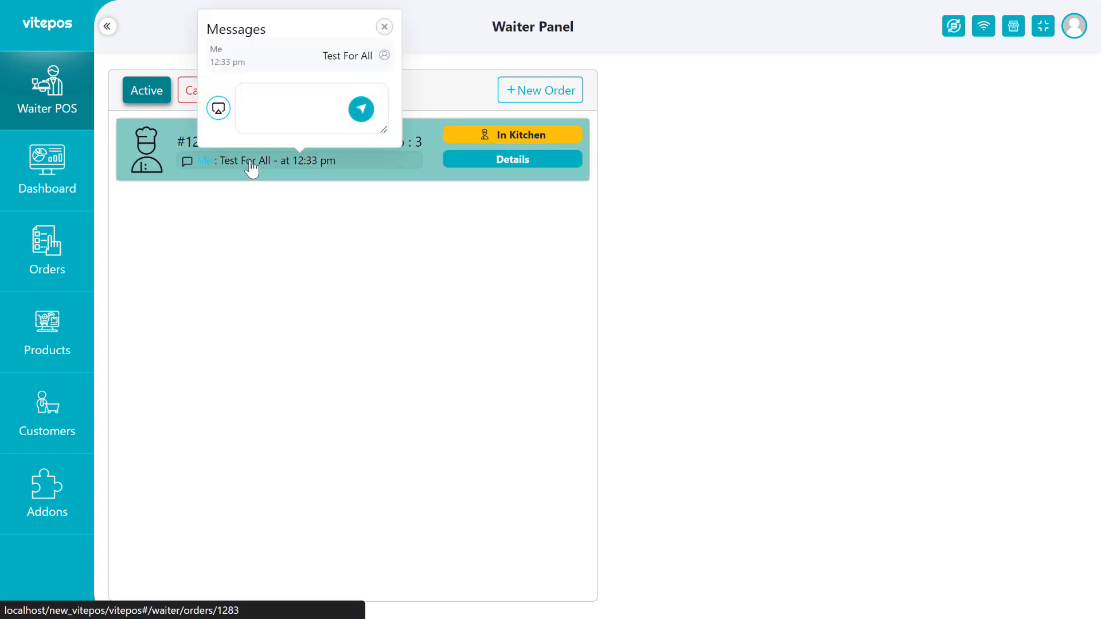
pyautogui.click(218, 108)
pyautogui.click(269, 117)
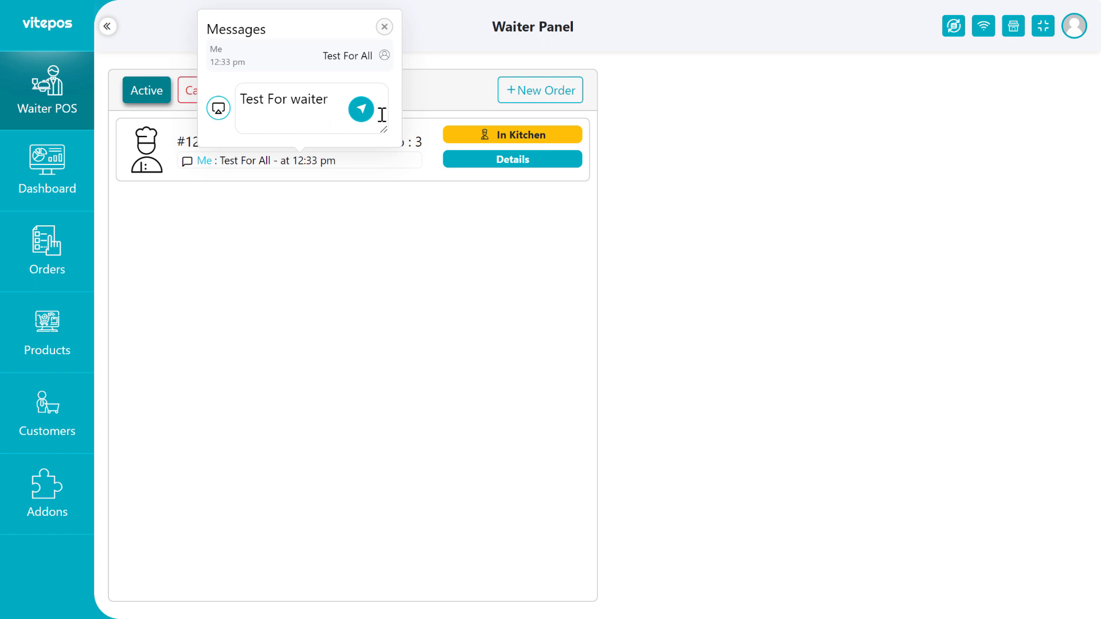
pyautogui.click(361, 109)
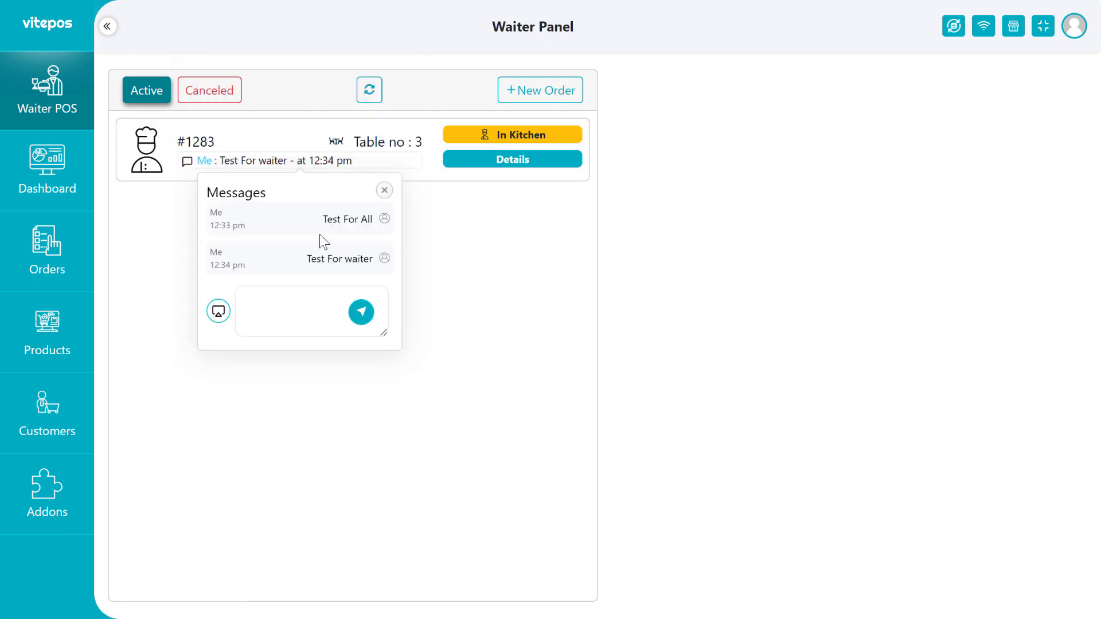
pyautogui.moveTo(321, 219); pyautogui.dragTo(376, 219)
pyautogui.moveTo(311, 260); pyautogui.dragTo(375, 258)
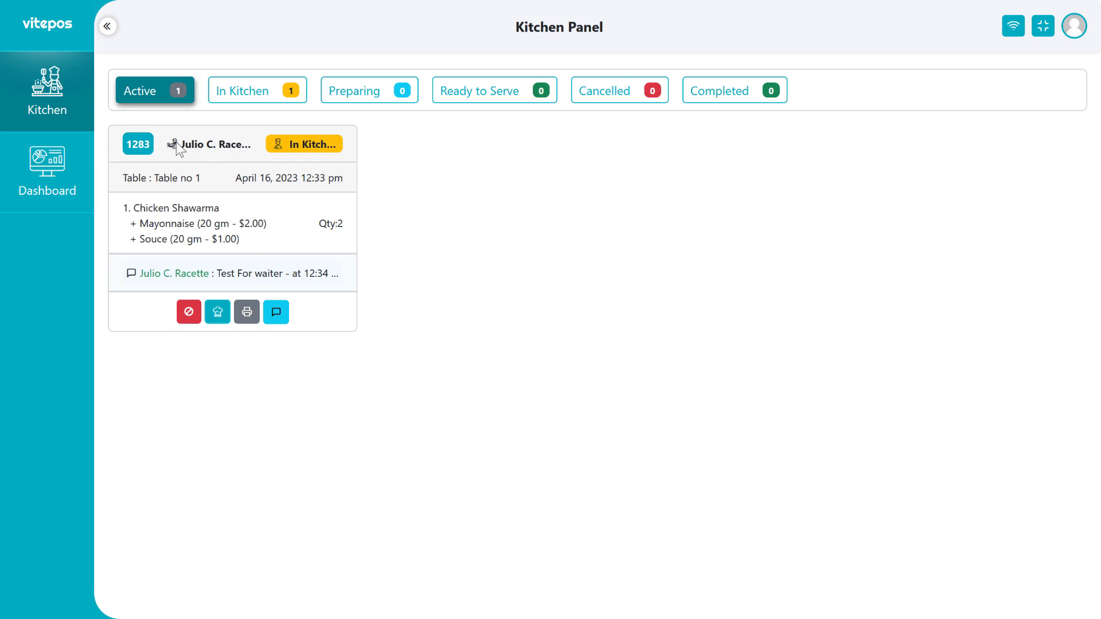
# From the Kitchen Panel, send the 'Test for kitchen' quick reply on order 1283, then close Messages.
pyautogui.click(276, 312)
pyautogui.moveTo(182, 149); pyautogui.dragTo(232, 153)
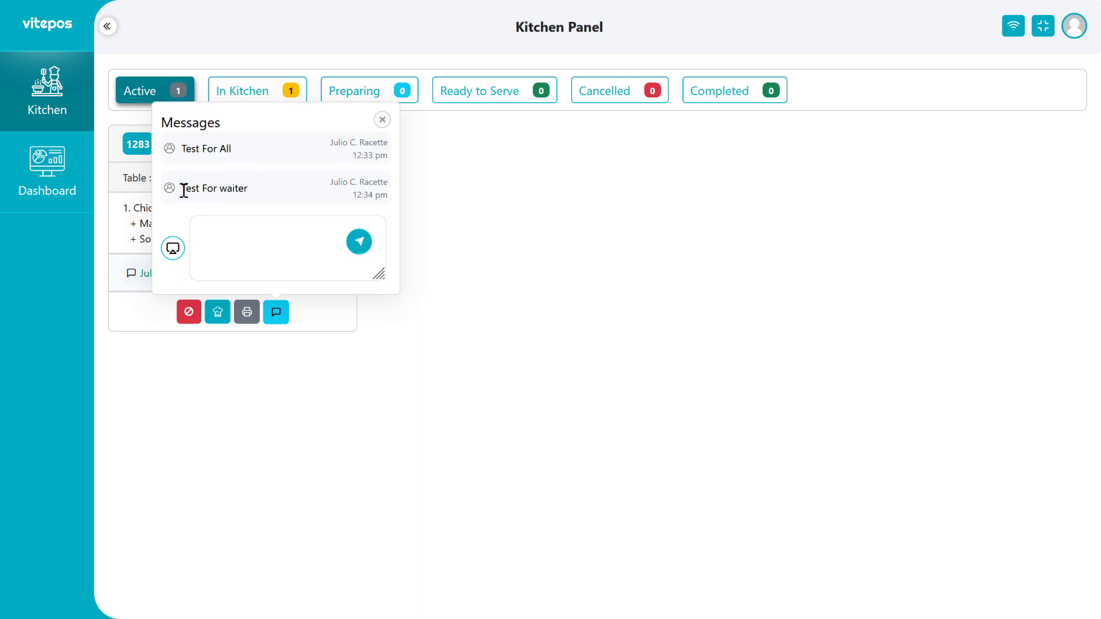
pyautogui.click(173, 247)
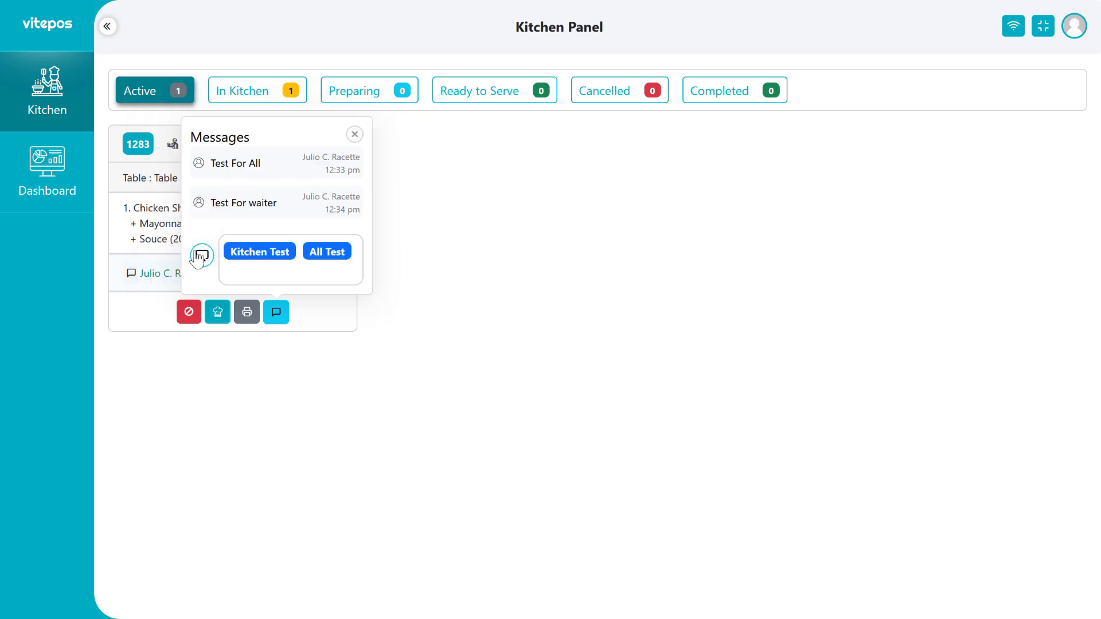
pyautogui.click(240, 255)
pyautogui.click(359, 242)
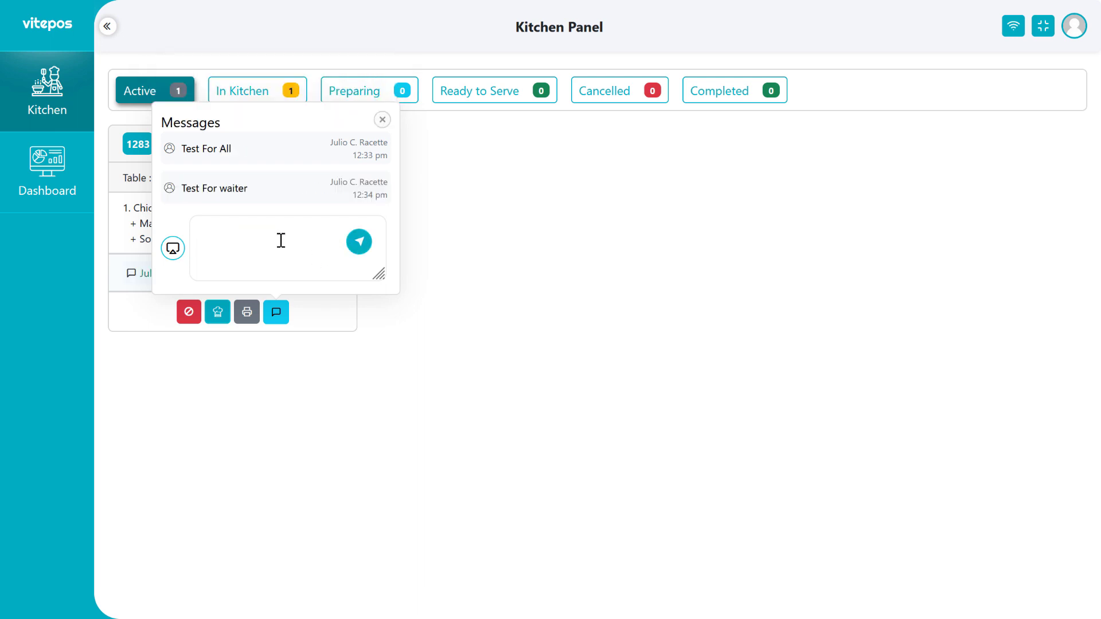
pyautogui.moveTo(181, 188); pyautogui.dragTo(235, 187)
pyautogui.click(263, 191)
pyautogui.click(353, 299)
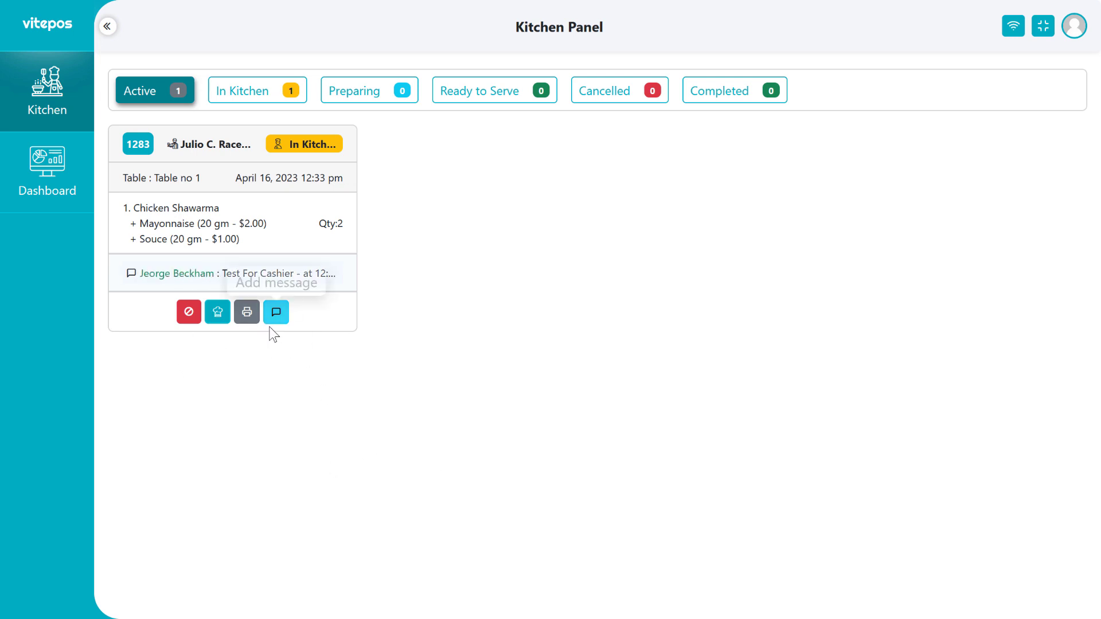
# Deny order 1283 with reason 'Not Available Right now.' and acknowledge the confirmation.
pyautogui.click(189, 317)
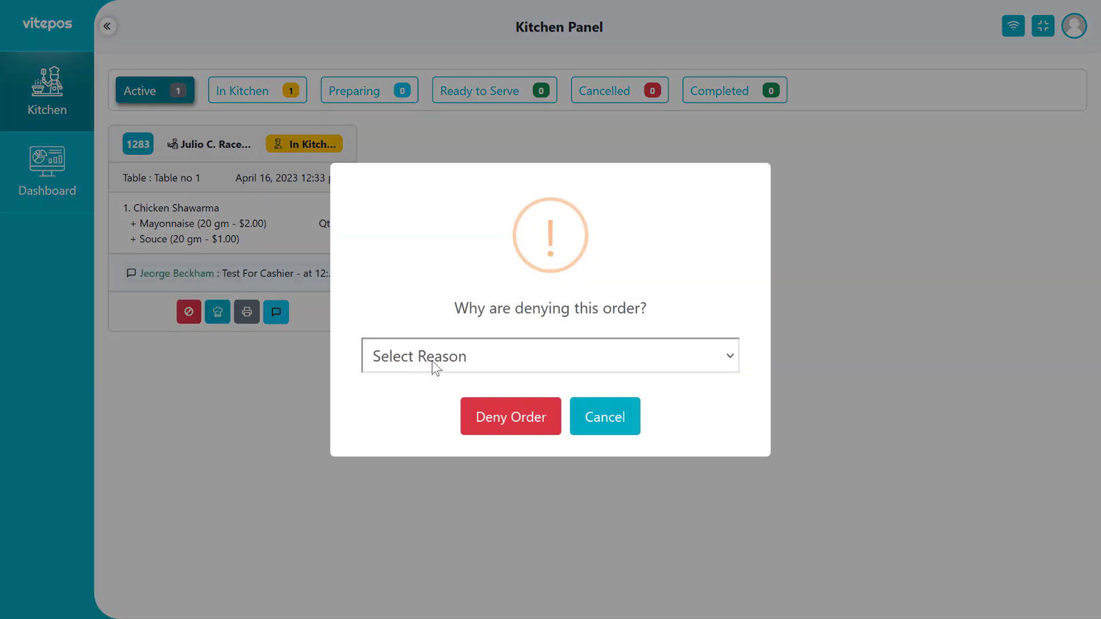
pyautogui.click(432, 360)
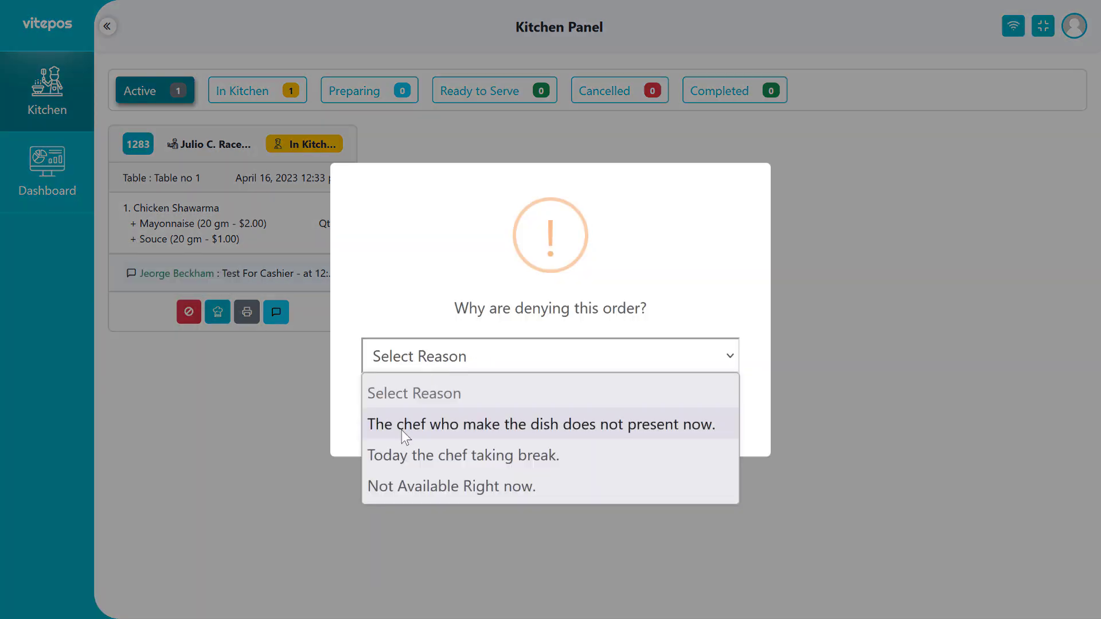
pyautogui.click(422, 487)
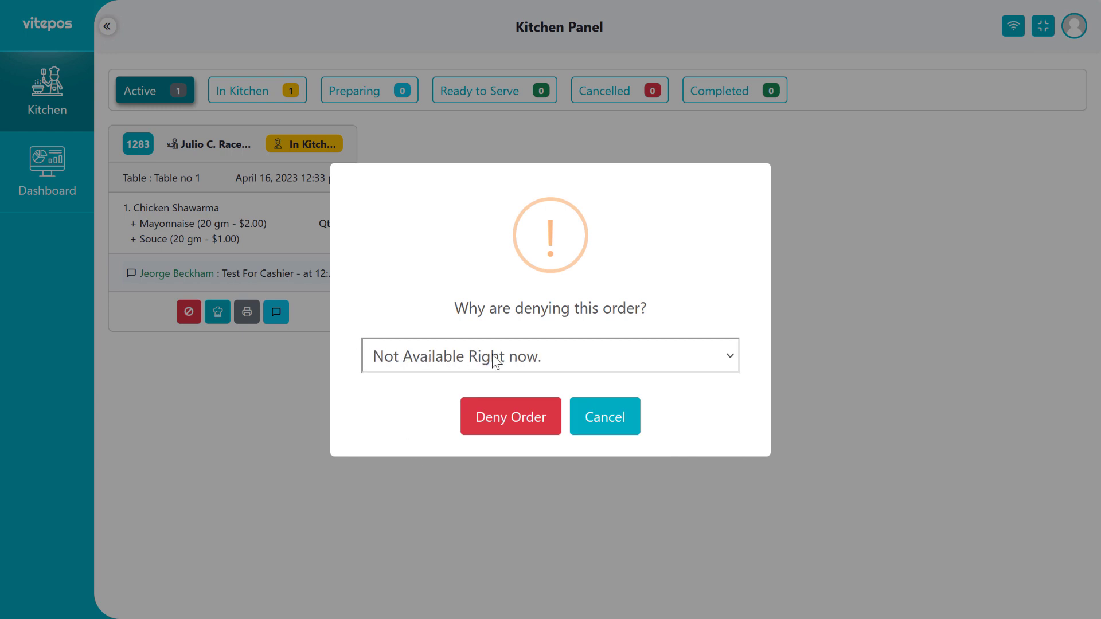
pyautogui.click(501, 427)
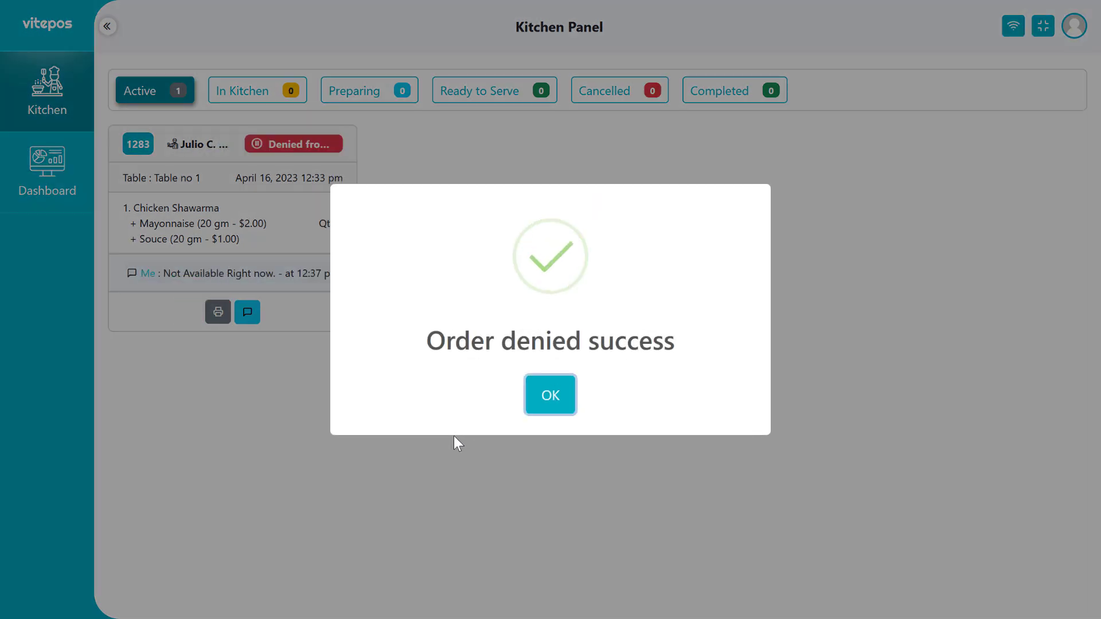
pyautogui.click(558, 407)
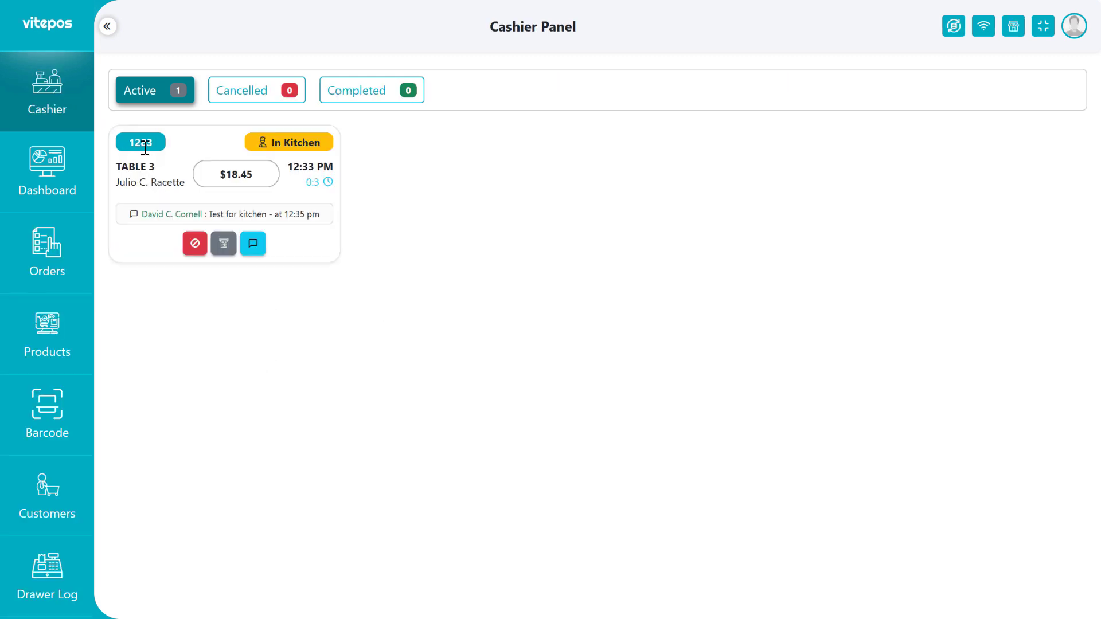
# As cashier, send the 'Test For Cashier' quick reply on order 1283 and close Messages.
pyautogui.click(251, 247)
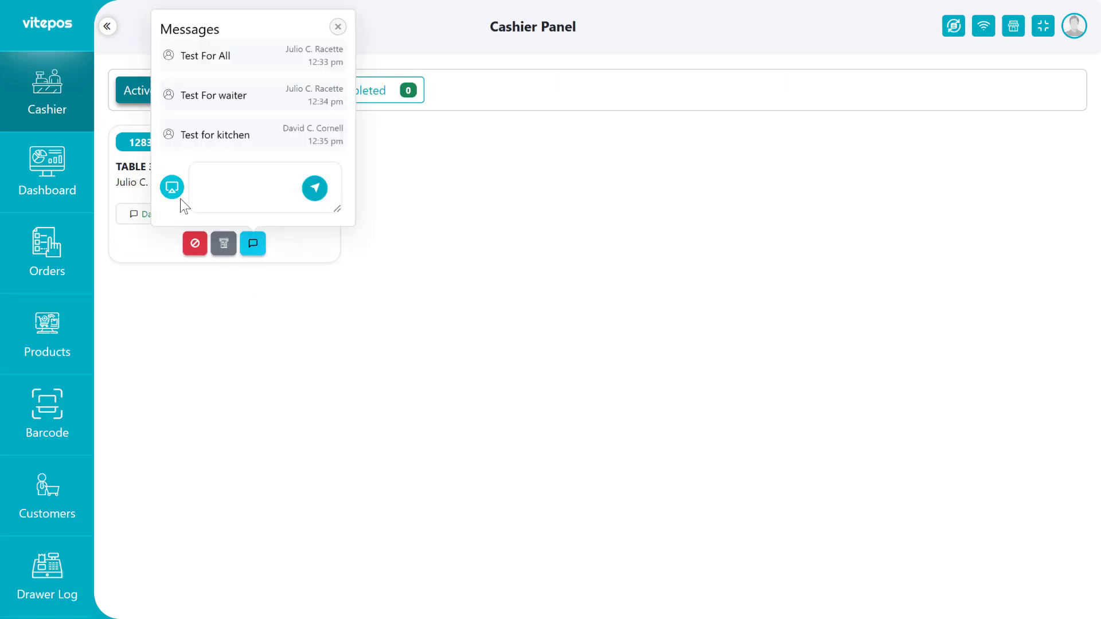
pyautogui.click(172, 187)
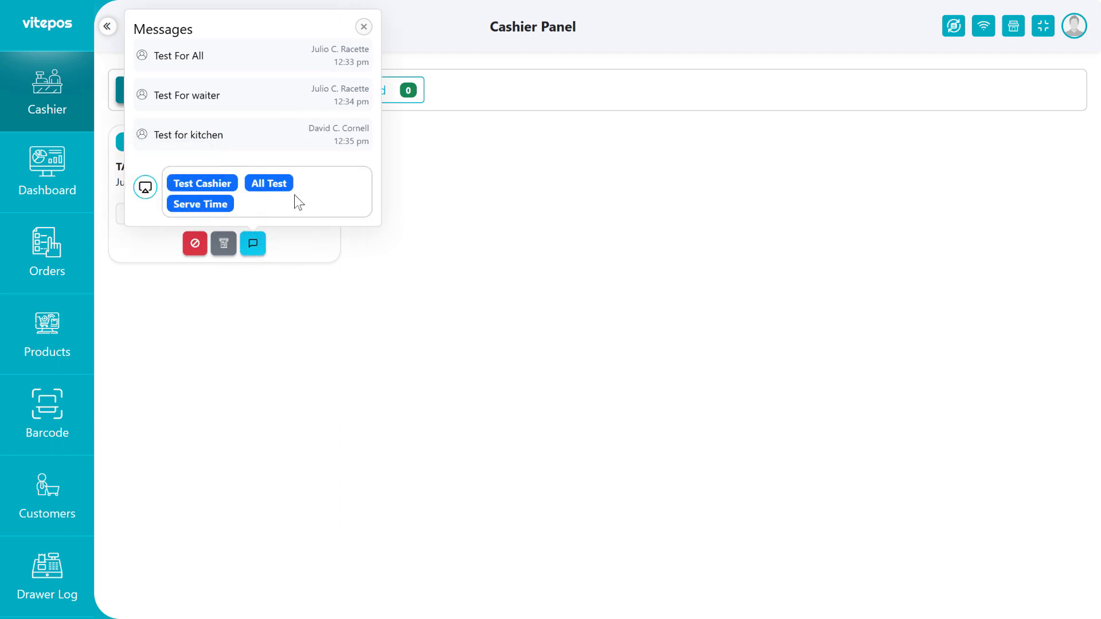
pyautogui.click(198, 188)
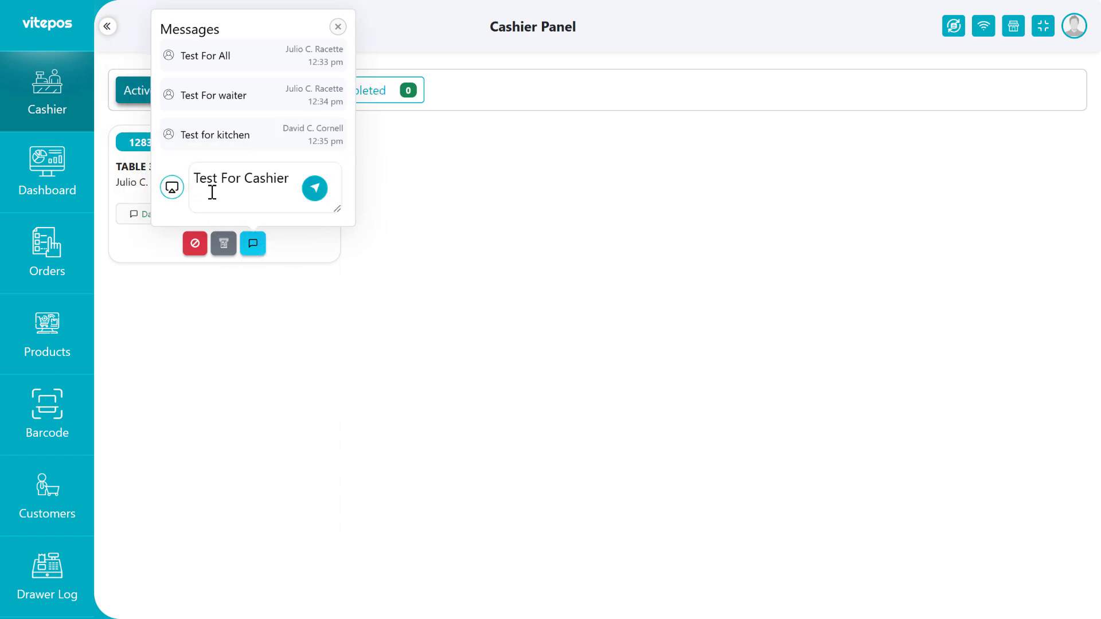
pyautogui.click(315, 188)
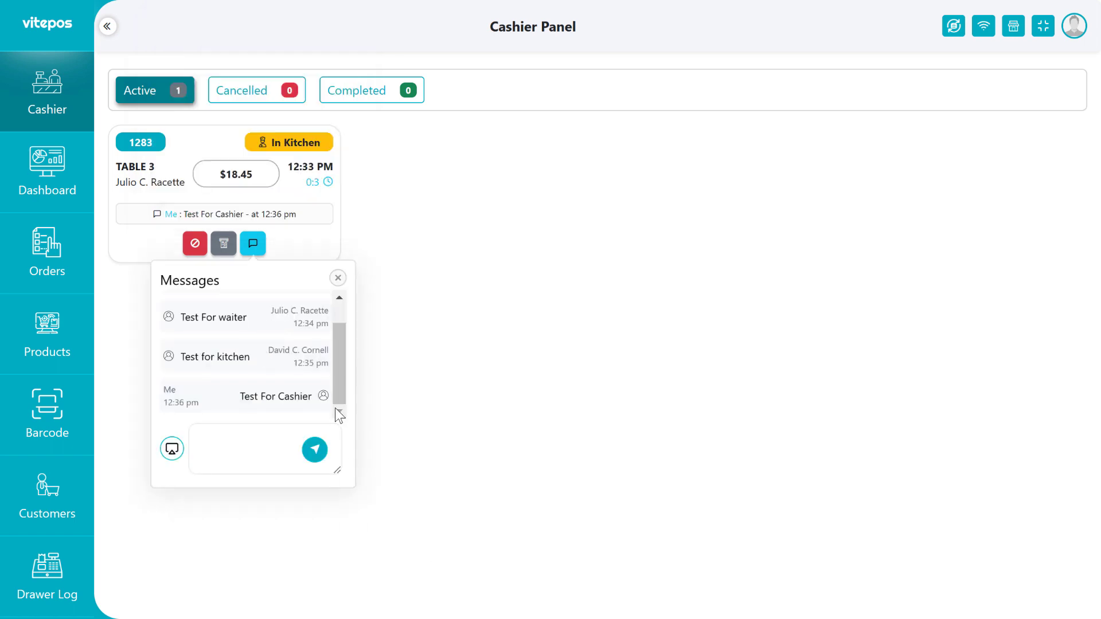
pyautogui.scroll(2, 238, 401)
pyautogui.scroll(-2, 230, 350)
pyautogui.moveTo(245, 395); pyautogui.dragTo(310, 397)
pyautogui.click(240, 412)
pyautogui.click(443, 420)
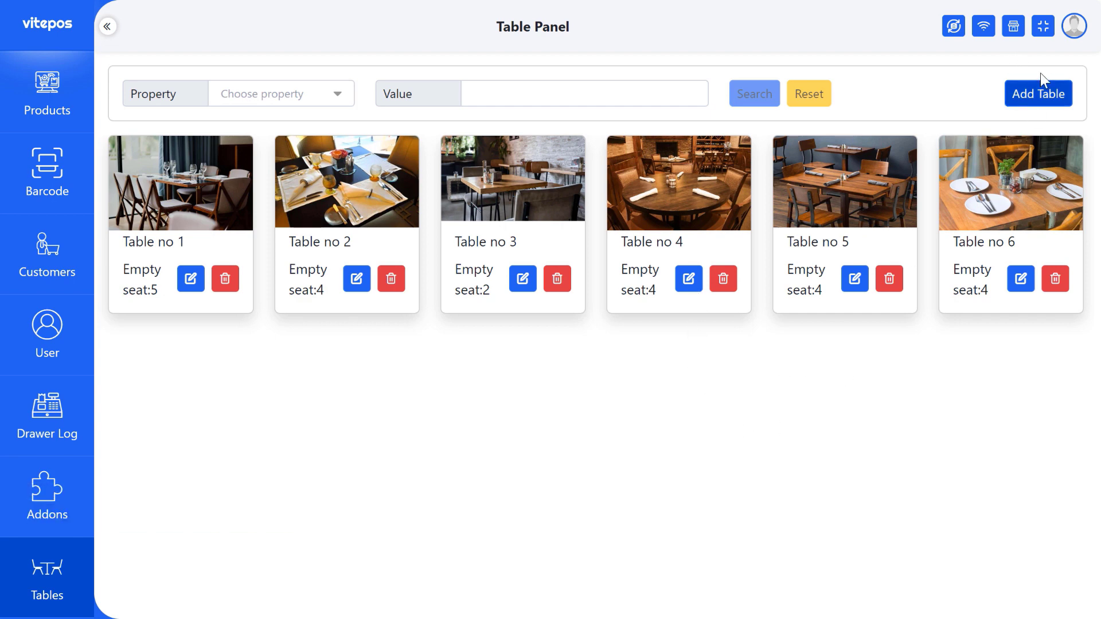
# Start a new table titled 'Table no 7' with 4 seats.
pyautogui.click(1050, 93)
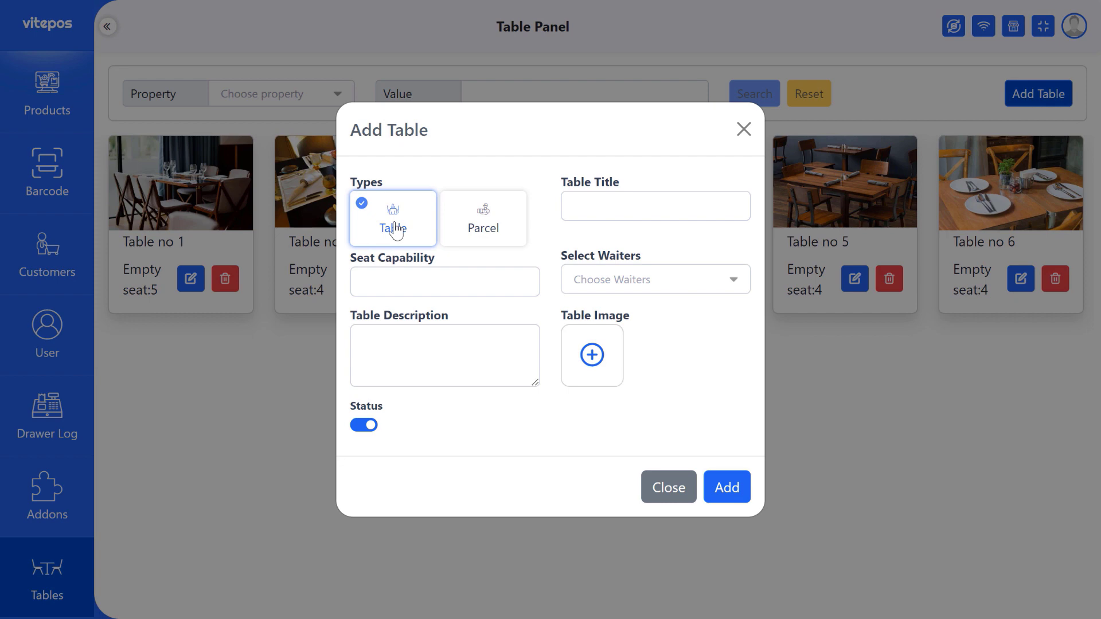
pyautogui.click(603, 194)
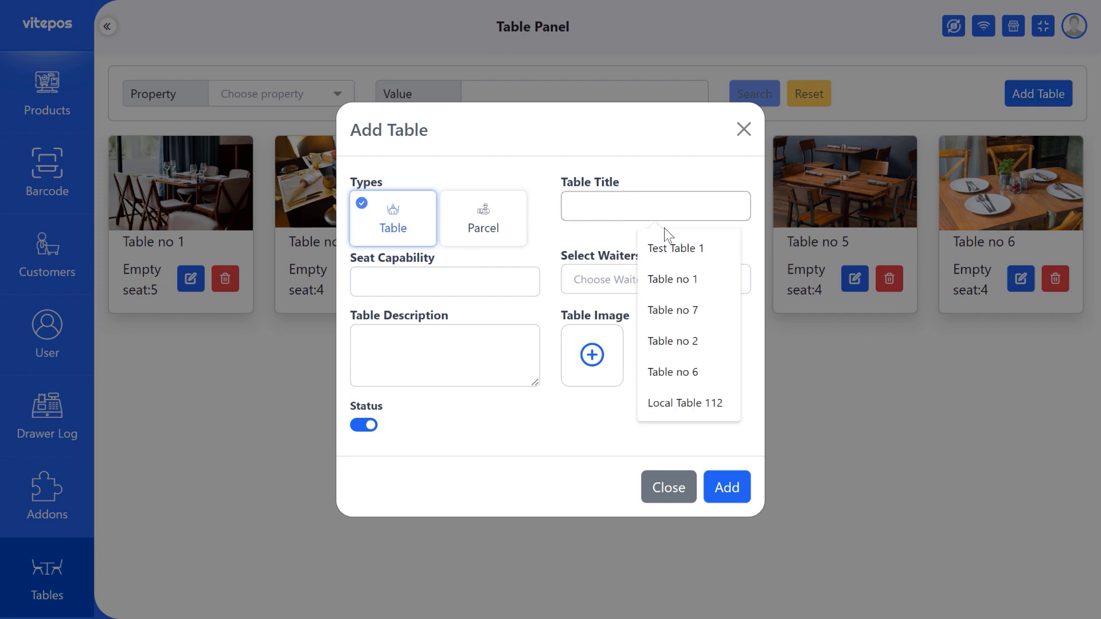
pyautogui.click(703, 277)
pyautogui.press('BackSpace')
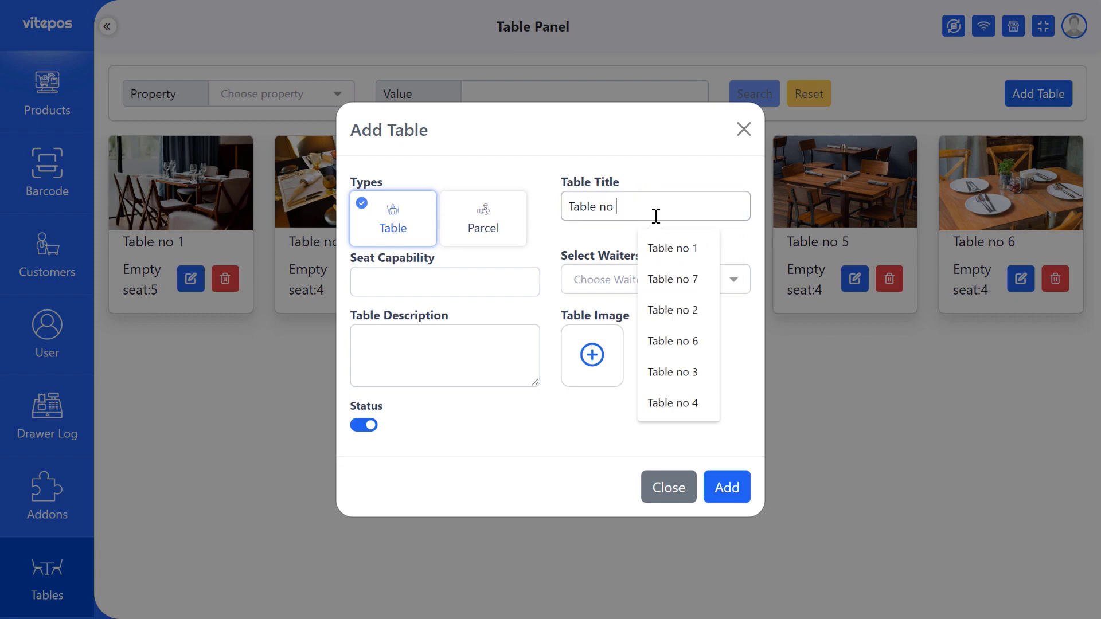
pyautogui.write('7')
pyautogui.click(430, 280)
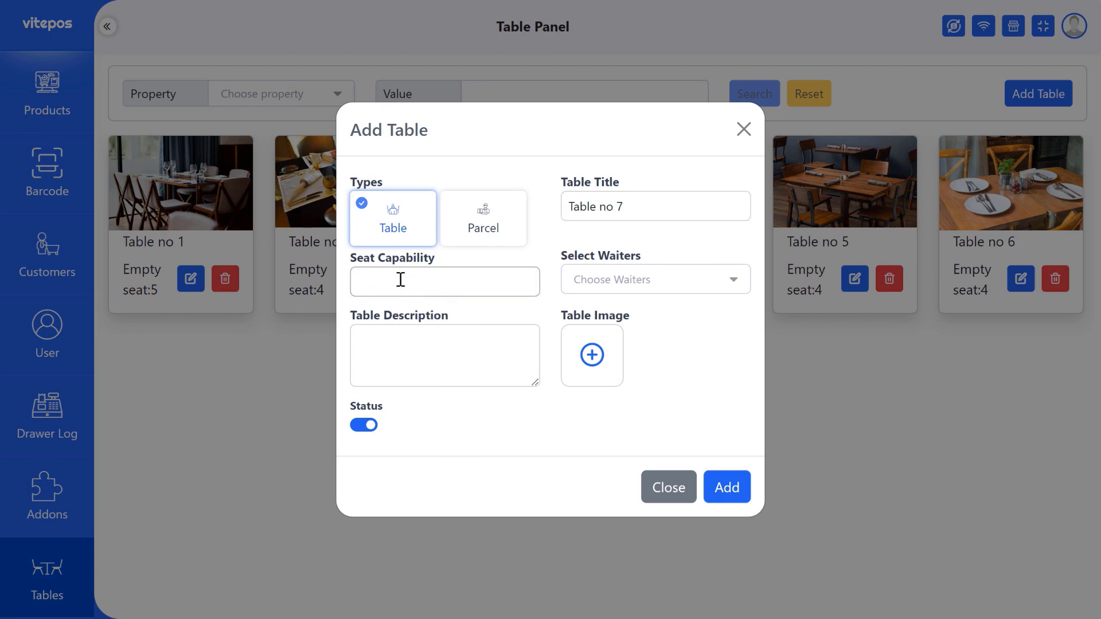
pyautogui.write('4')
# Assign two waiters to the new table.
pyautogui.click(603, 284)
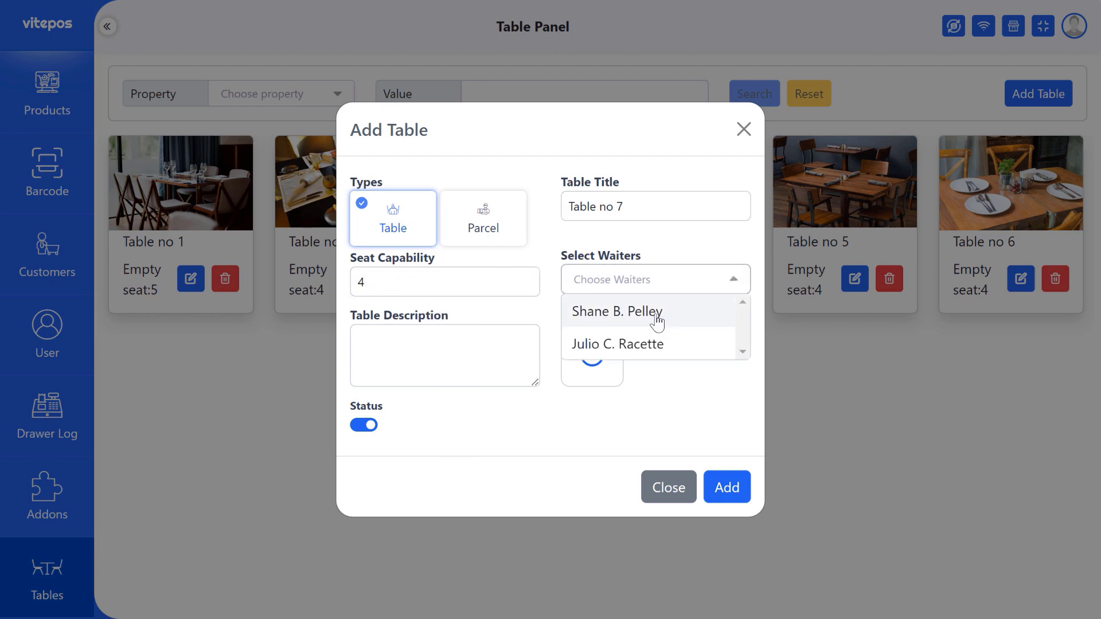
pyautogui.click(656, 314)
pyautogui.click(691, 287)
pyautogui.click(616, 313)
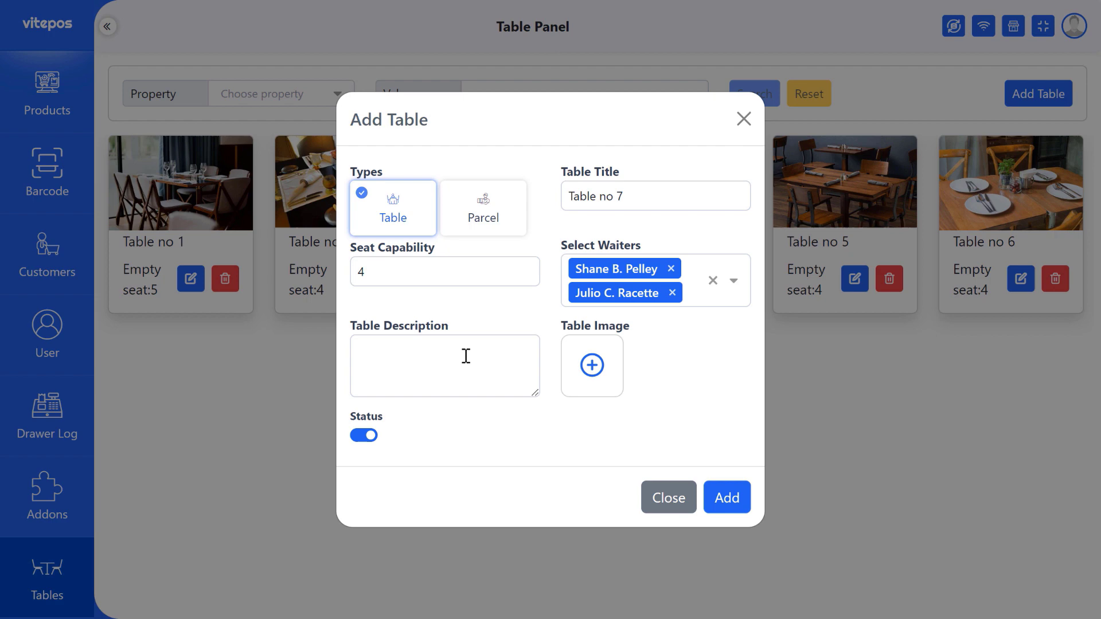
# Add description Family Pack and a photo, keep type Table, and save.
pyautogui.click(459, 352)
pyautogui.write('Family Pack')
pyautogui.click(594, 372)
pyautogui.doubleClick(310, 176)
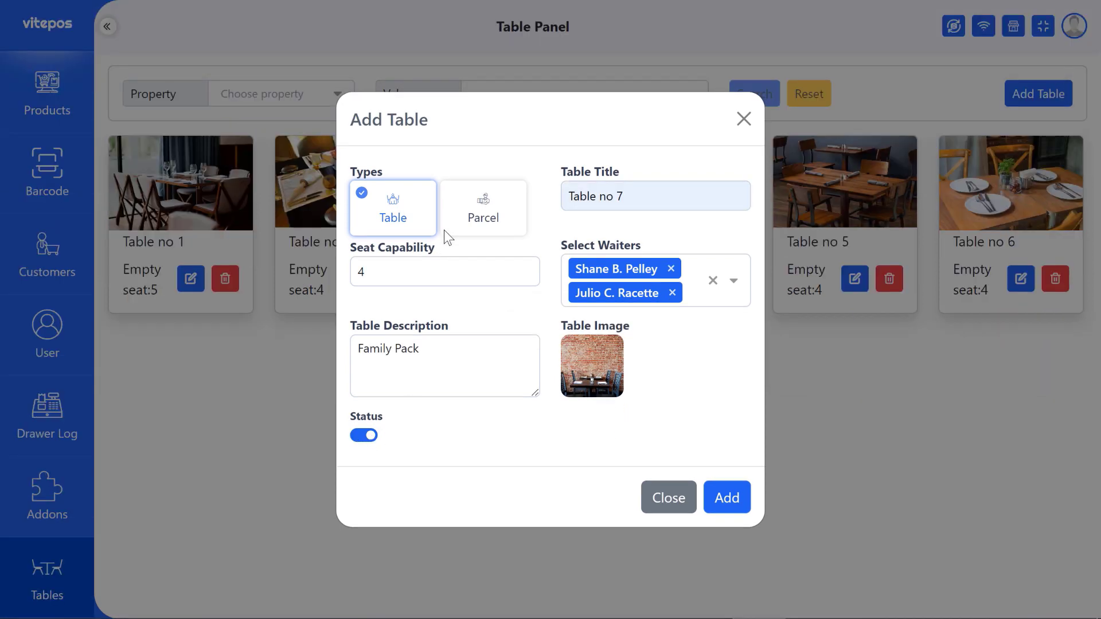
pyautogui.click(502, 217)
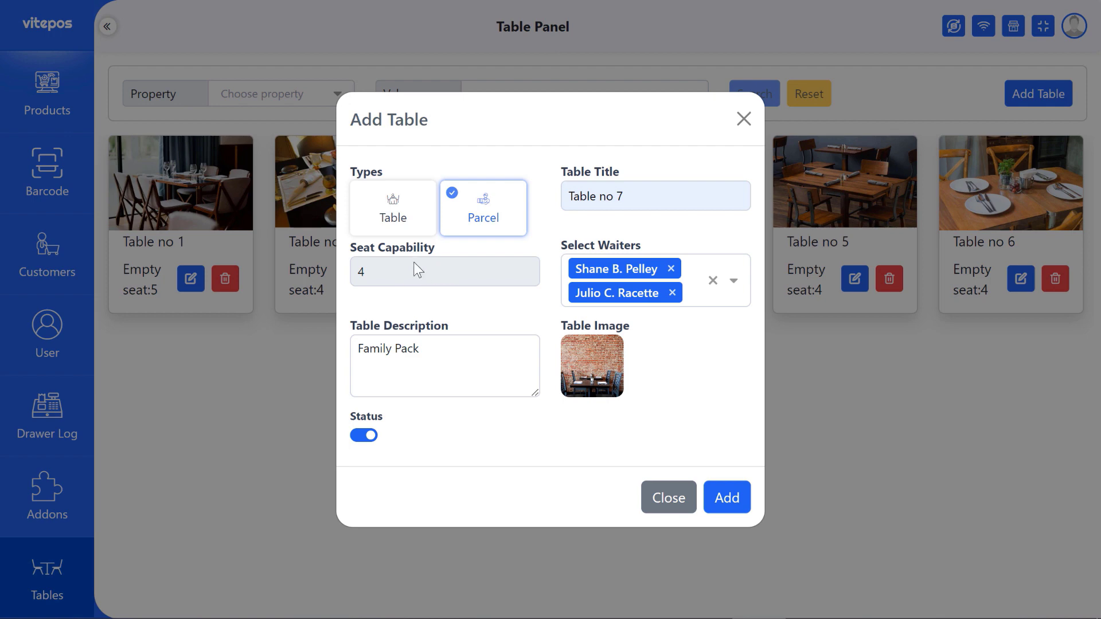
pyautogui.click(383, 218)
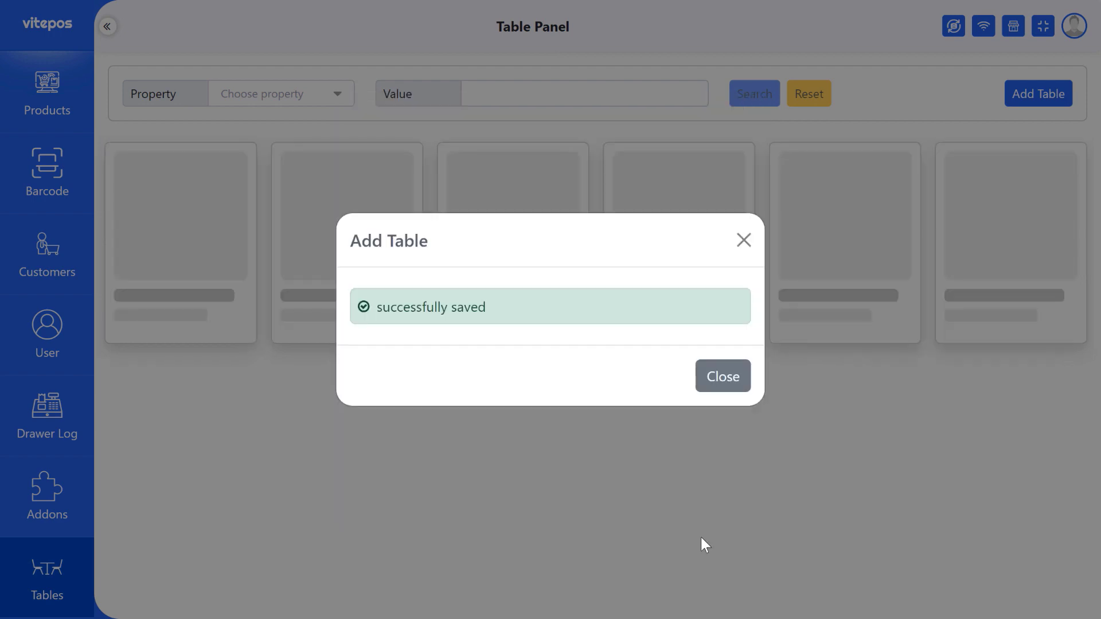
pyautogui.click(722, 379)
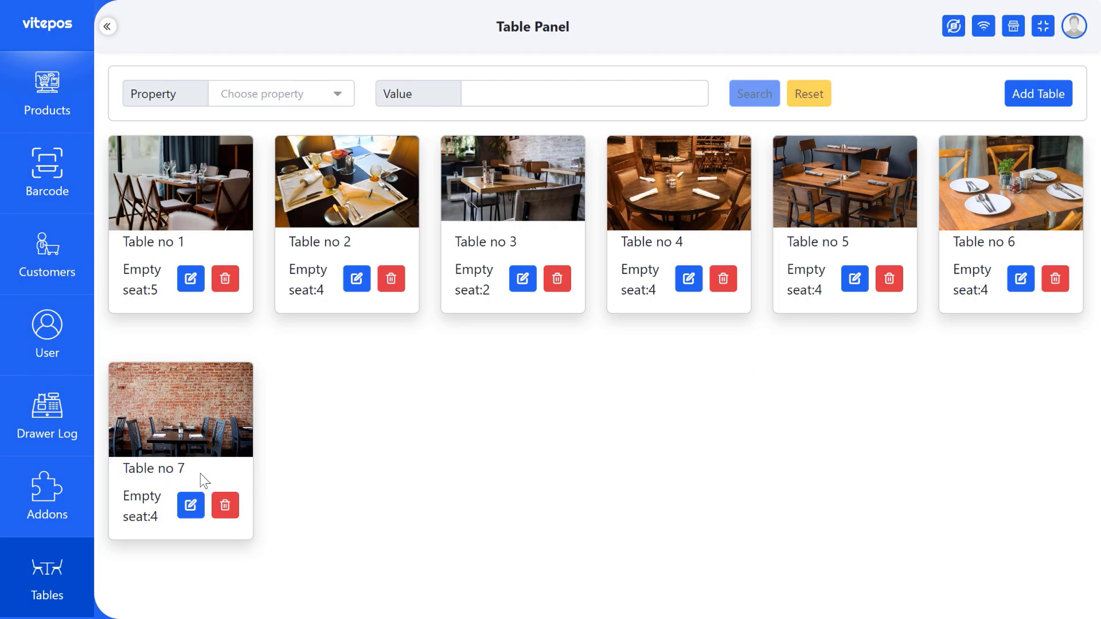
# Search tables by Item Name '5', showing only Table no 5.
pyautogui.moveTo(122, 469); pyautogui.dragTo(196, 466)
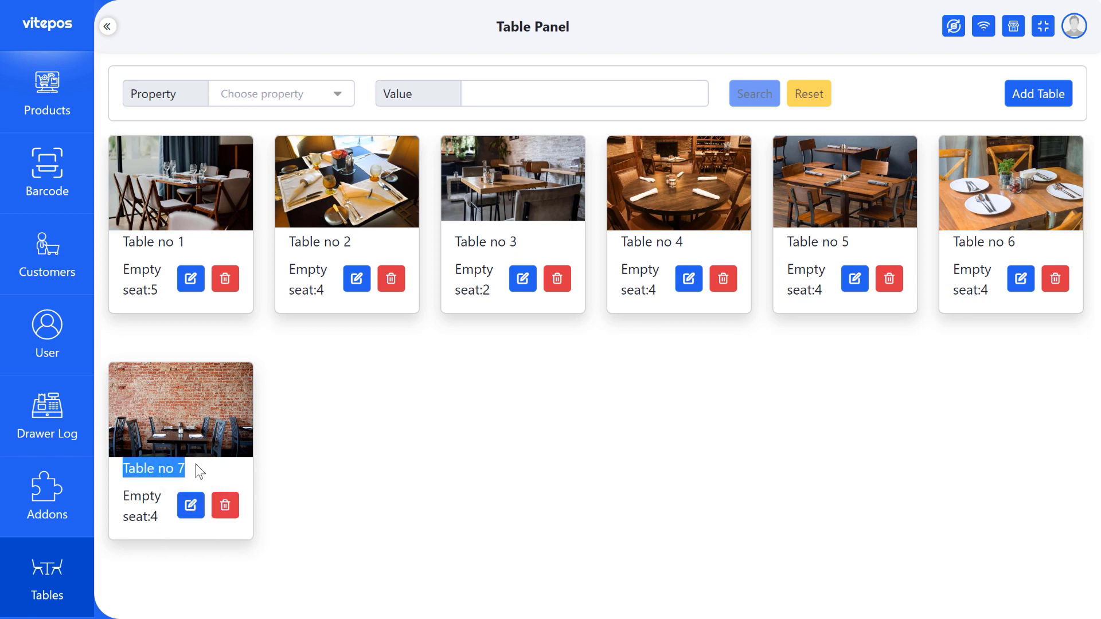
pyautogui.click(297, 491)
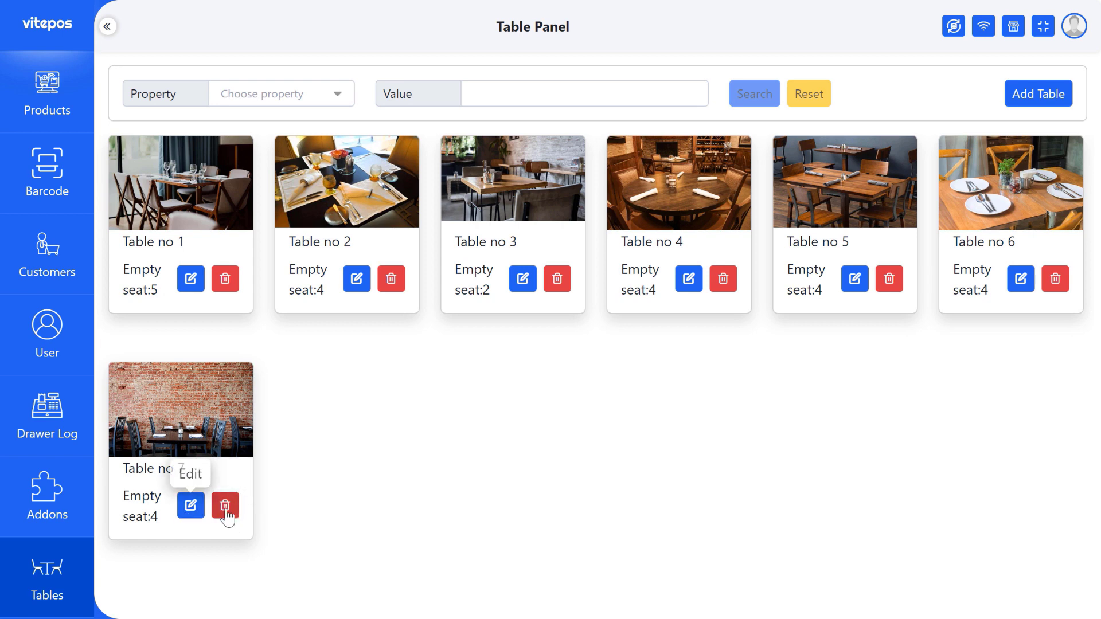
pyautogui.click(226, 96)
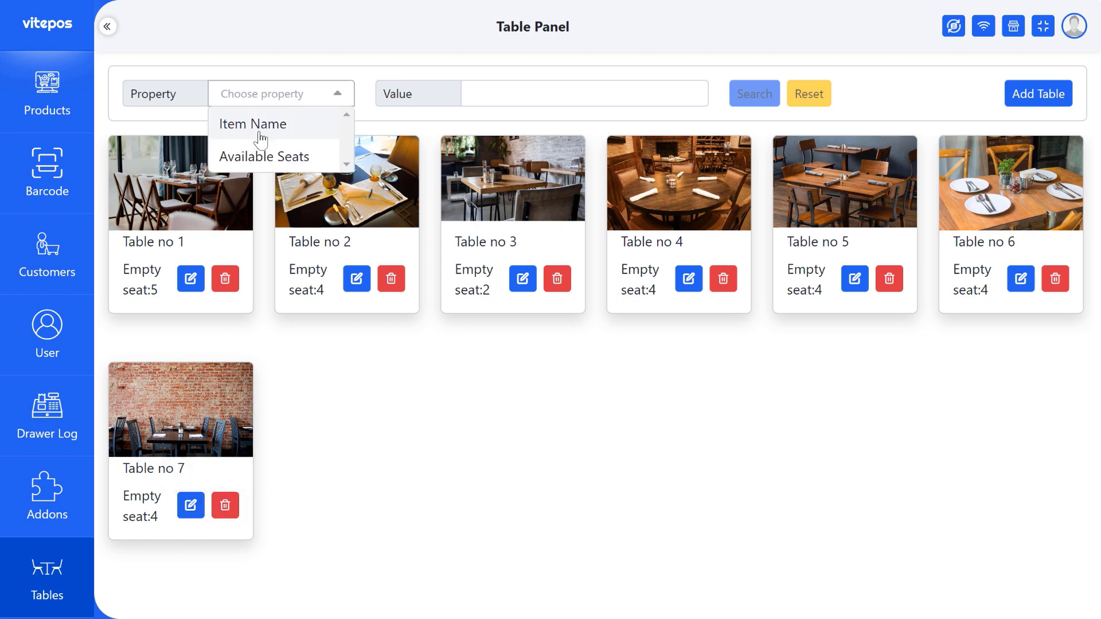
pyautogui.click(260, 138)
pyautogui.click(504, 93)
pyautogui.write('5')
pyautogui.press('Return')
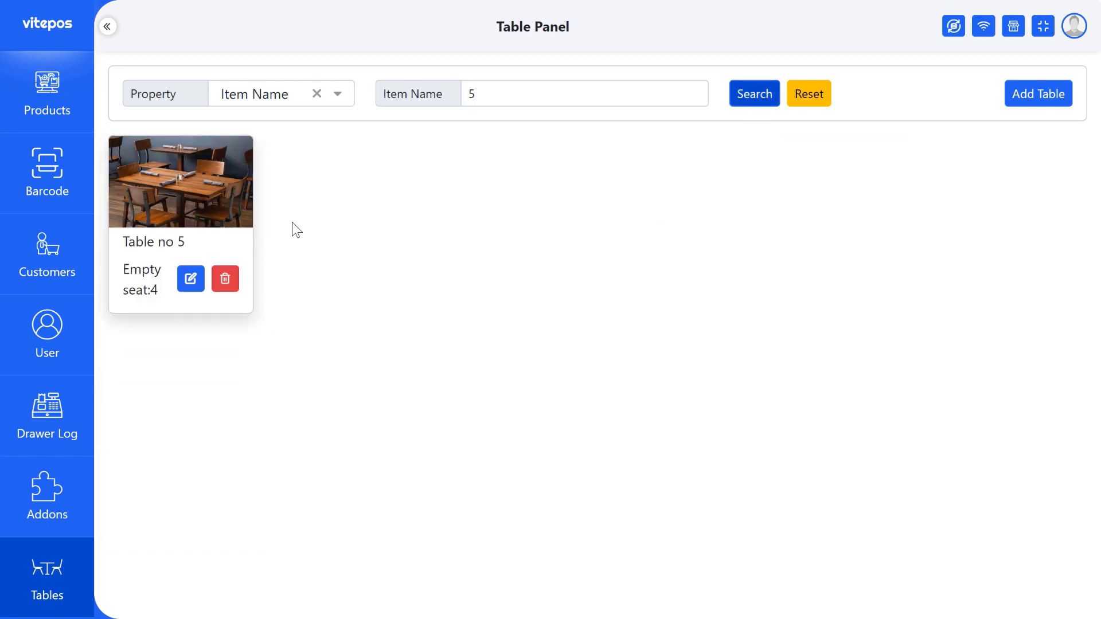
# Switch the search property to Available Seats and enter 4.
pyautogui.click(285, 95)
pyautogui.click(261, 162)
pyautogui.click(482, 97)
pyautogui.write('4')
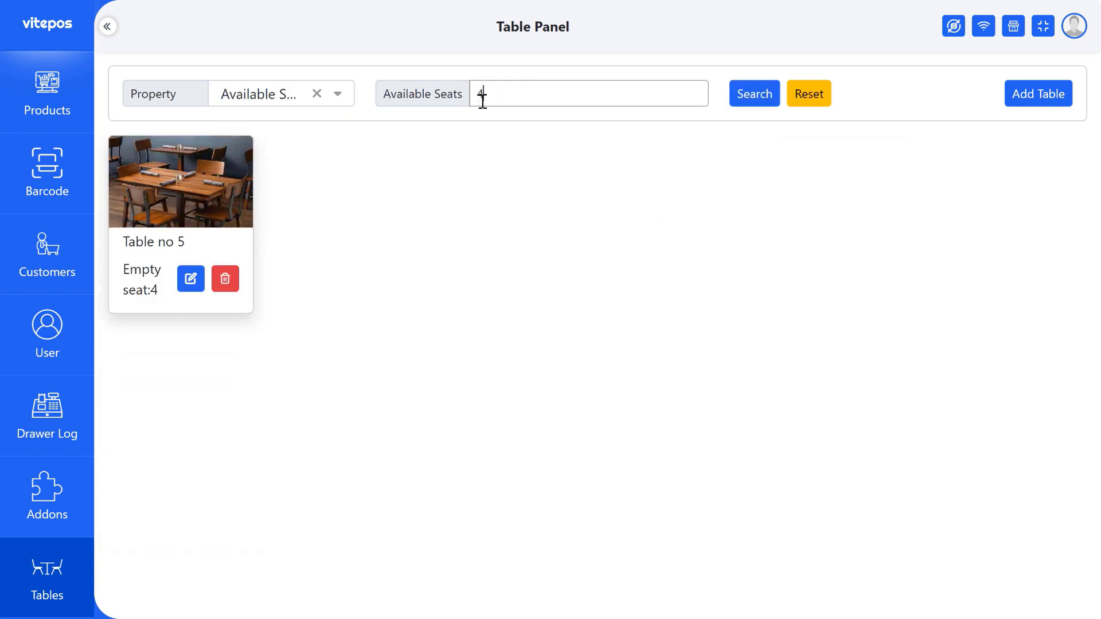
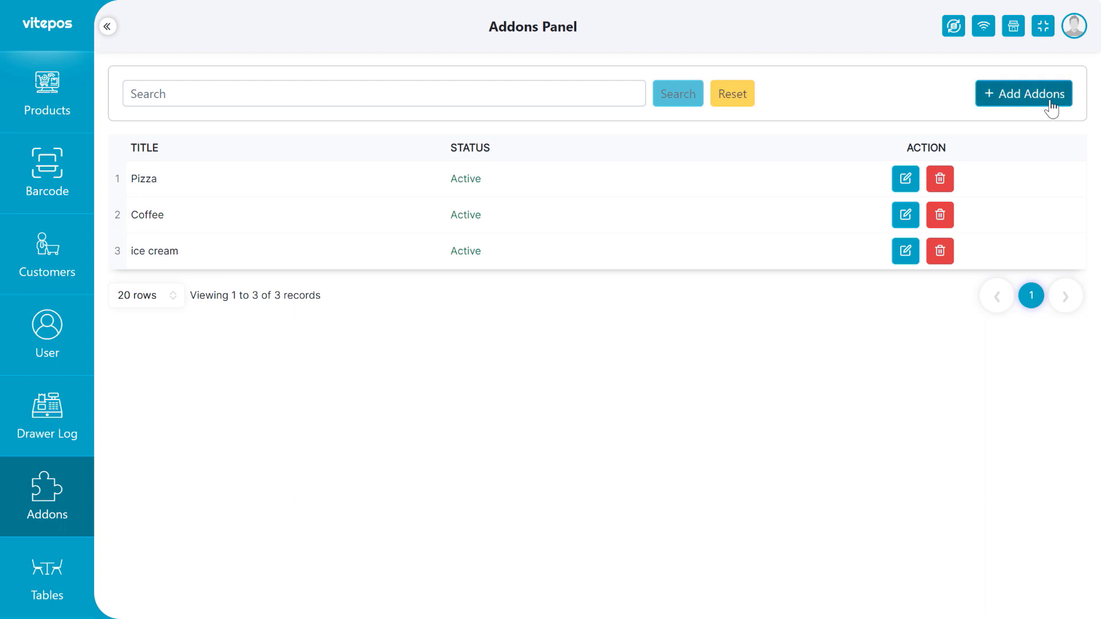
# Start a new addon titled Extra and add a field labelled Souce.
pyautogui.click(990, 103)
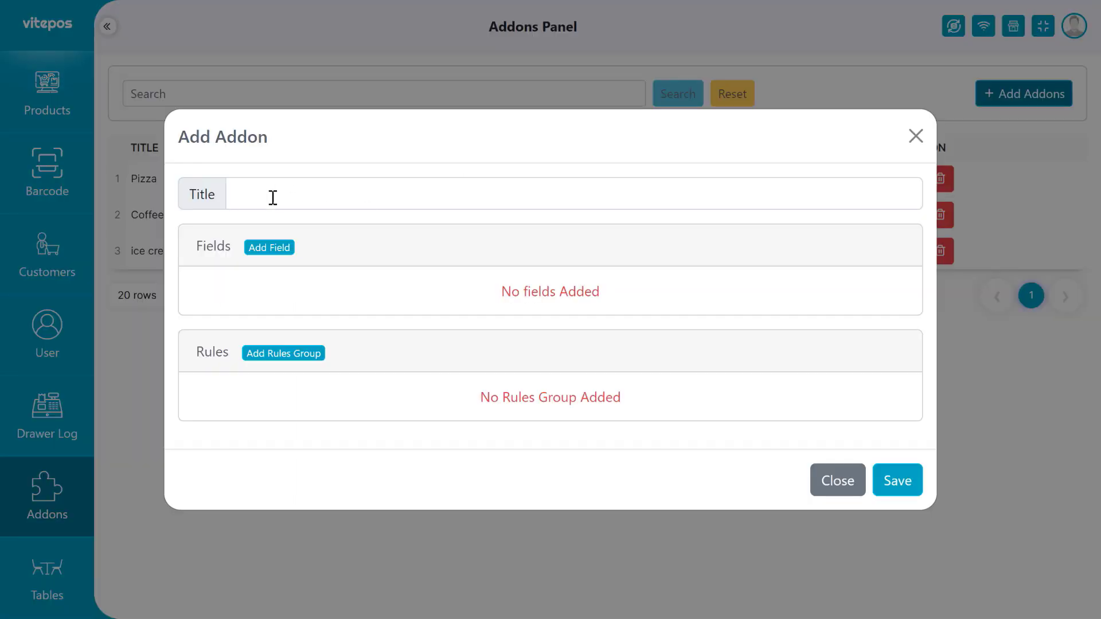
pyautogui.click(320, 193)
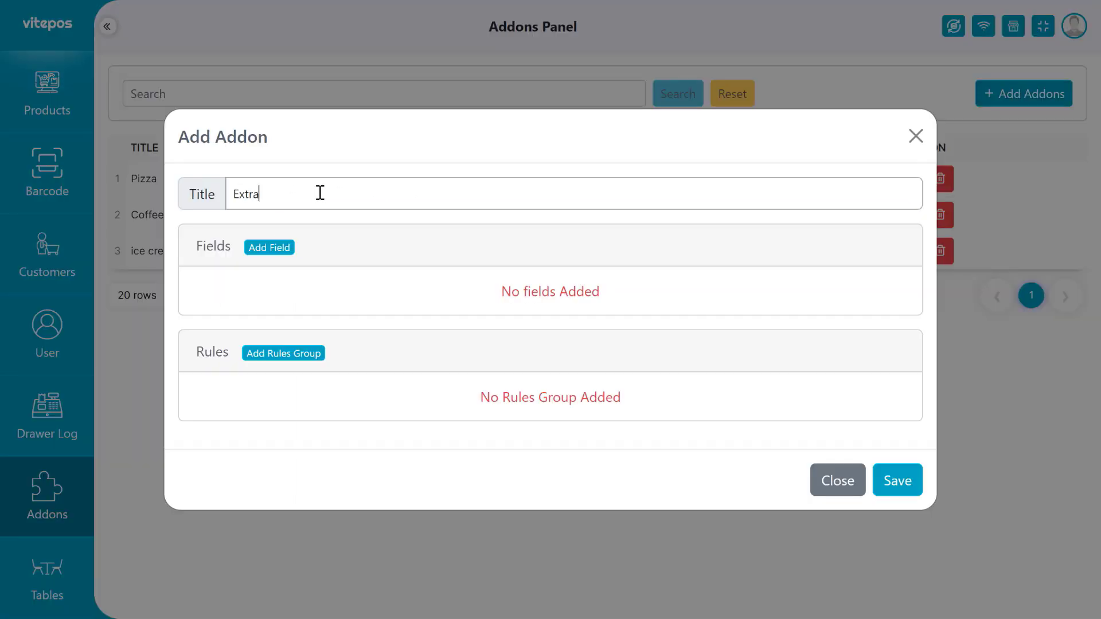
pyautogui.click(198, 246)
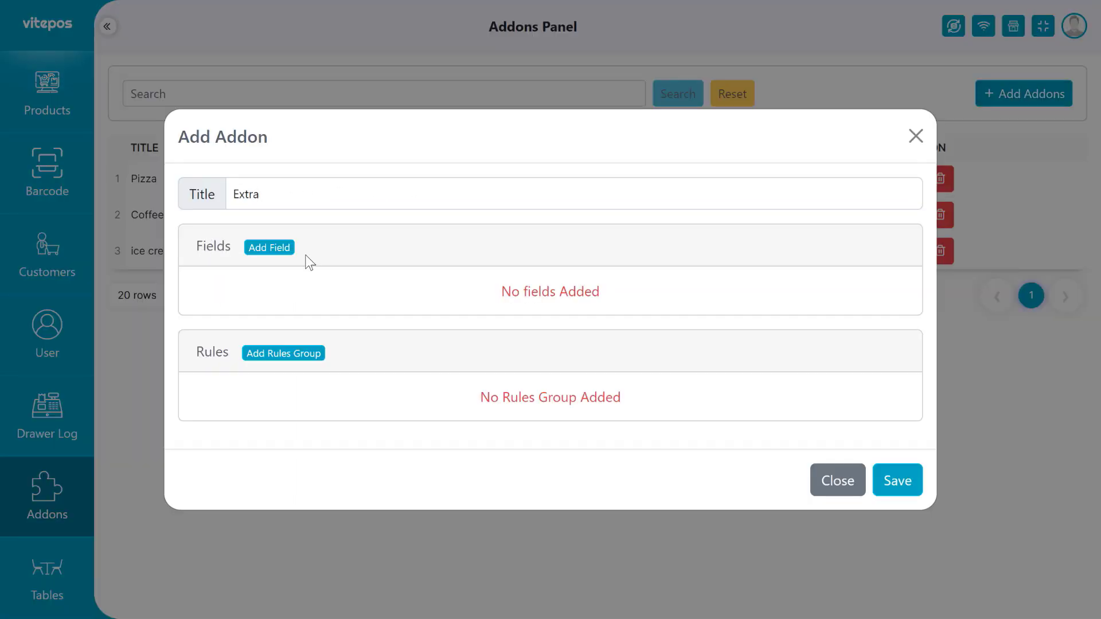
pyautogui.click(265, 250)
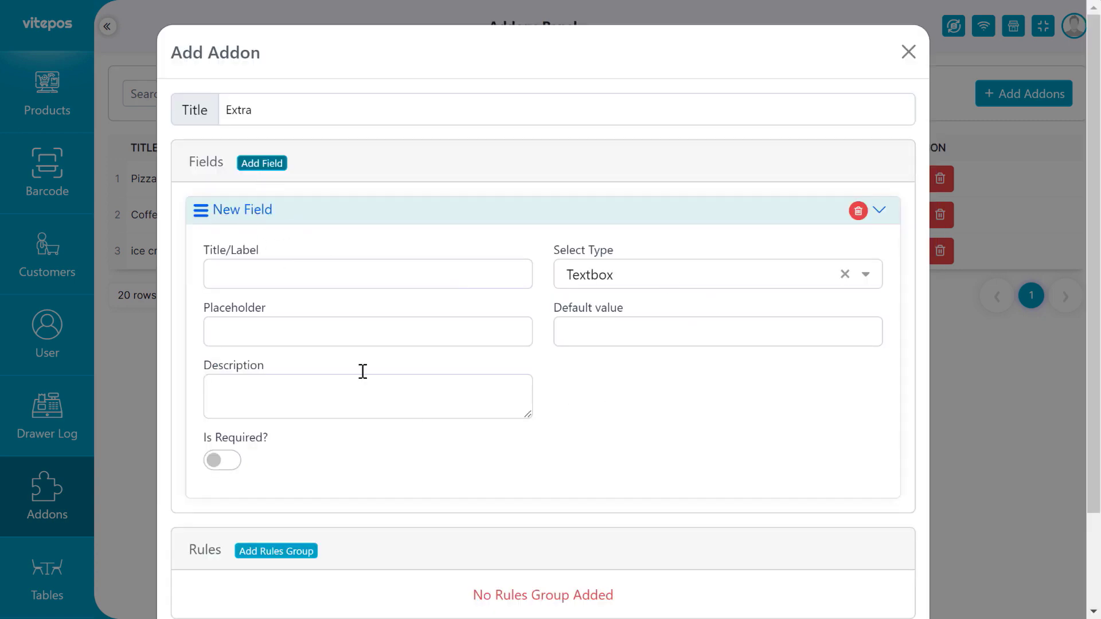
pyautogui.click(373, 274)
pyautogui.press('super+v')
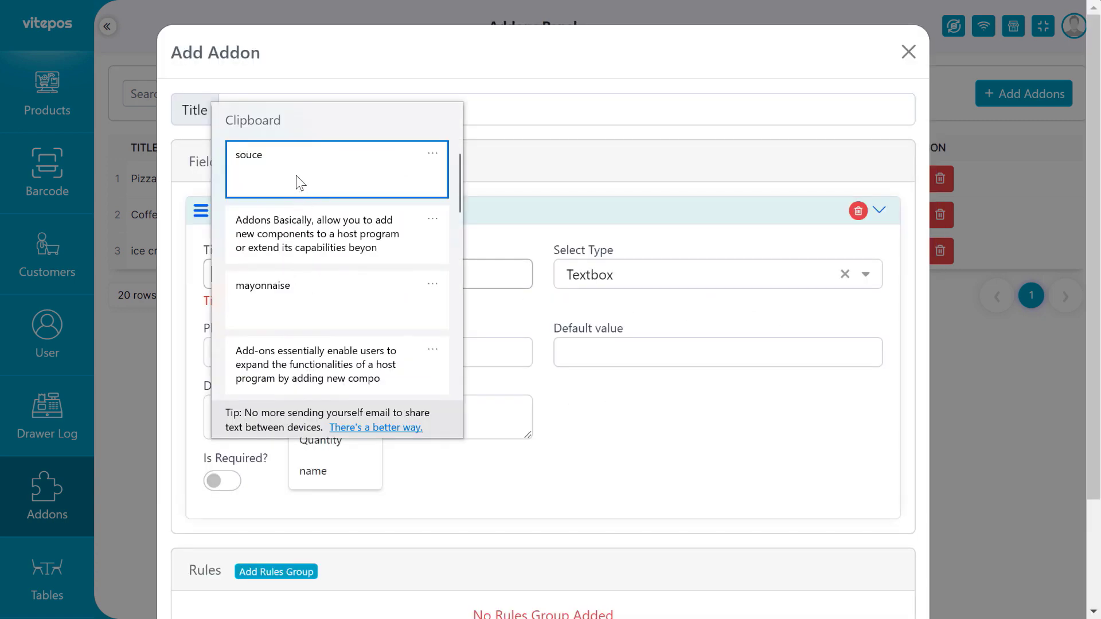
pyautogui.click(296, 176)
pyautogui.moveTo(218, 274); pyautogui.dragTo(212, 274)
pyautogui.write('Souce')
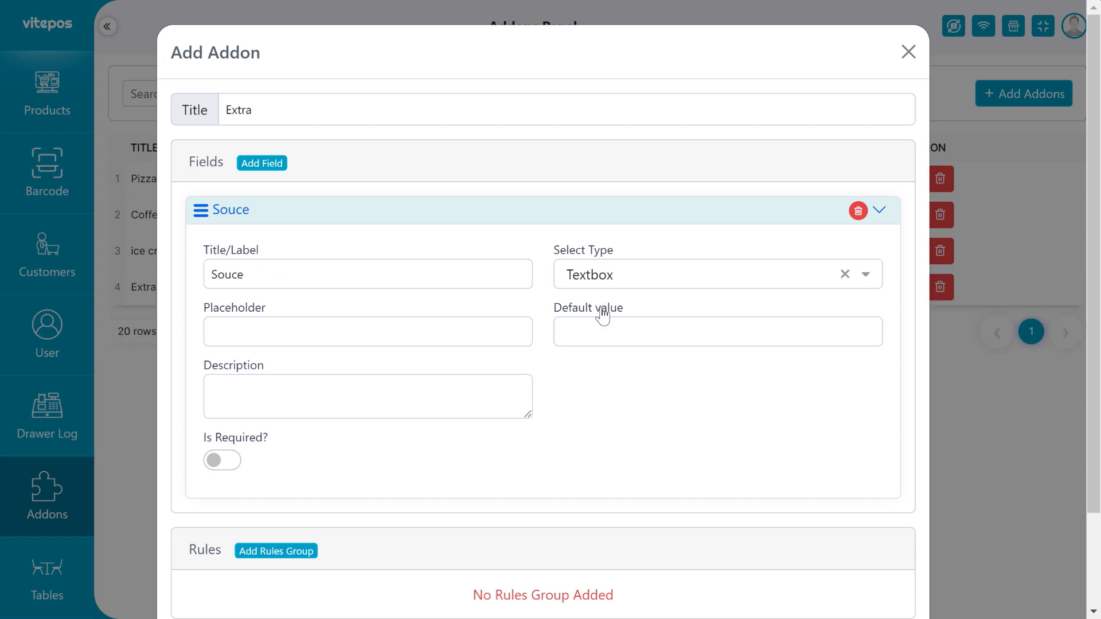
# Compare the field types, then set the Souce field's type to Radio.
pyautogui.click(596, 281)
pyautogui.click(624, 338)
pyautogui.click(608, 287)
pyautogui.click(581, 346)
pyautogui.click(597, 282)
pyautogui.click(591, 380)
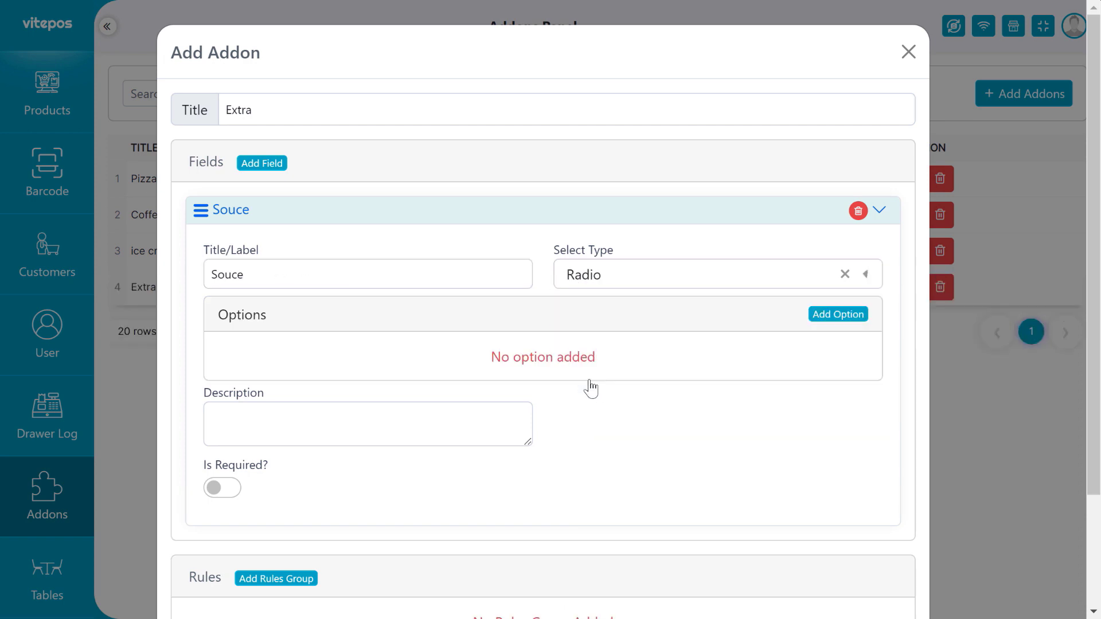
pyautogui.click(597, 287)
pyautogui.click(599, 408)
pyautogui.click(618, 281)
pyautogui.click(606, 379)
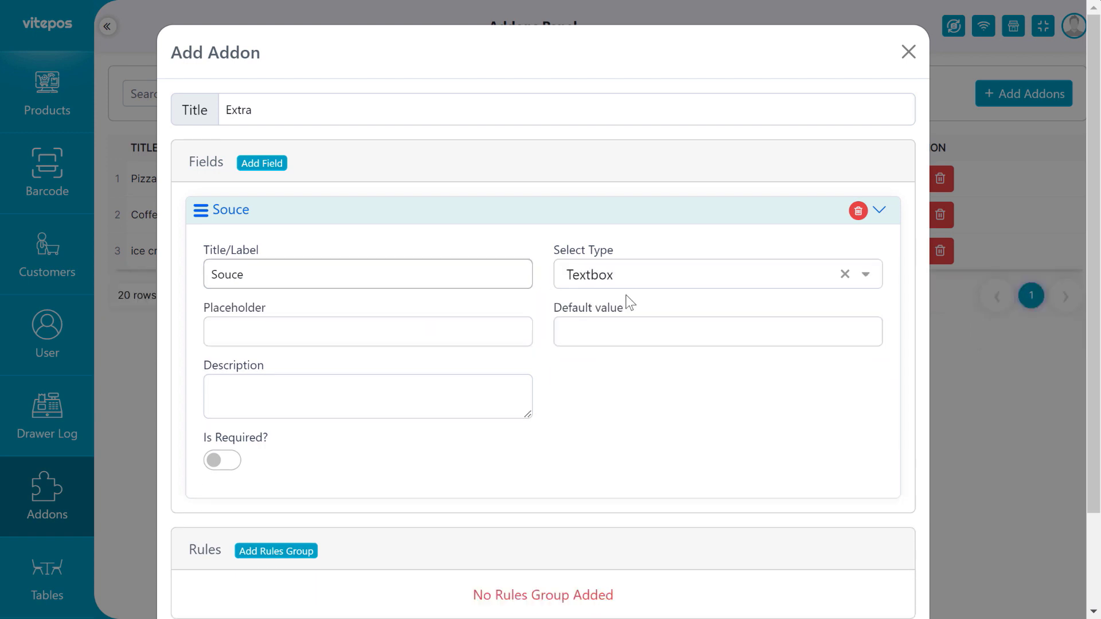
pyautogui.click(620, 285)
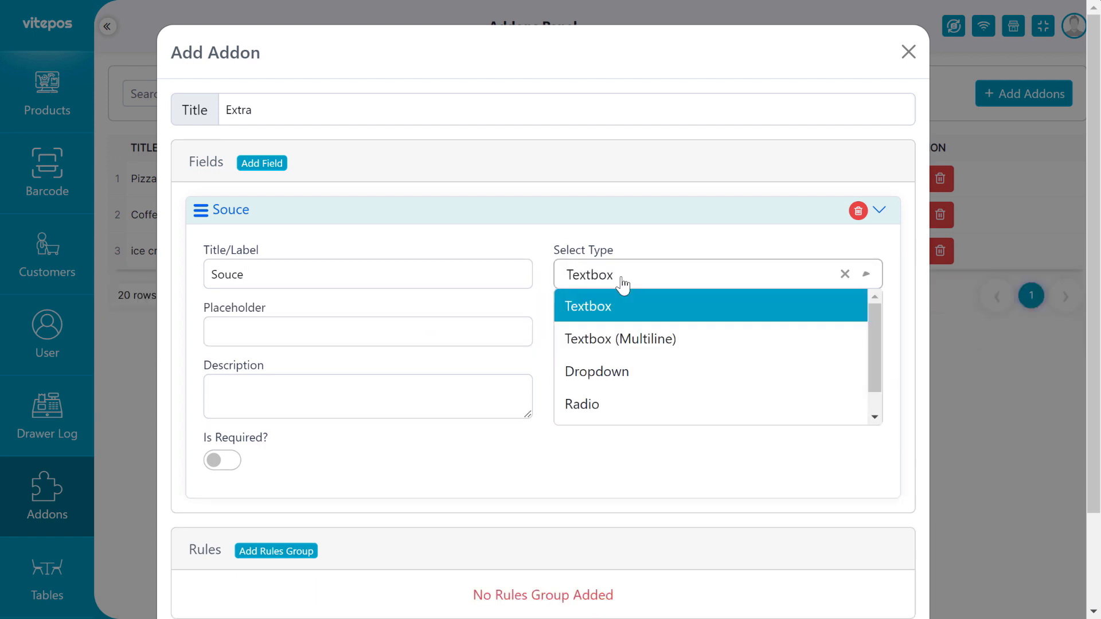
pyautogui.click(614, 408)
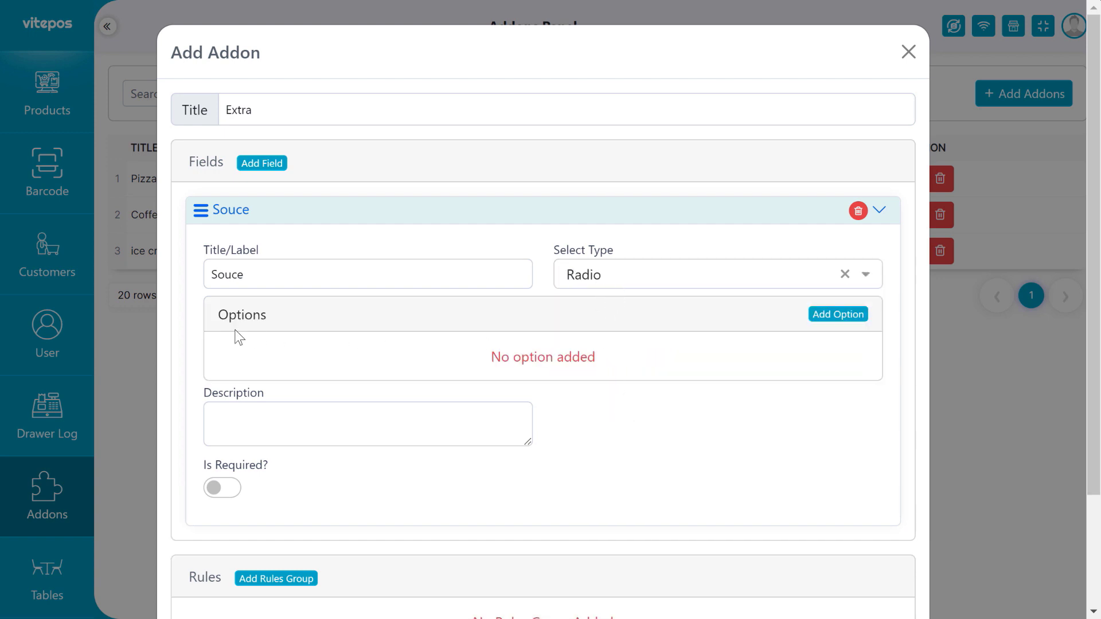
pyautogui.doubleClick(265, 314)
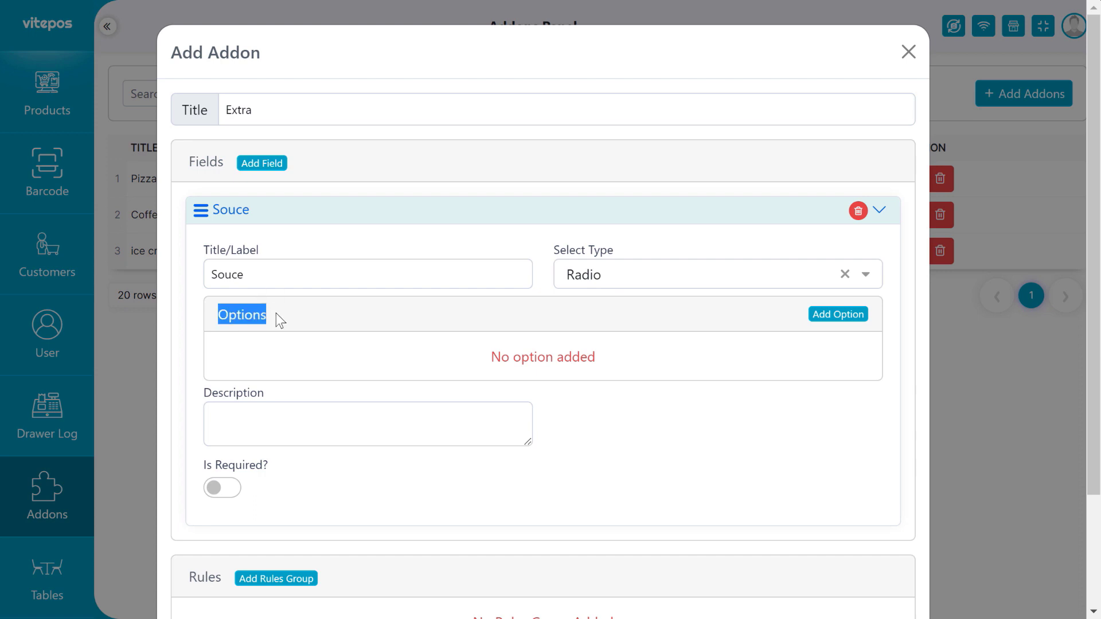
# Add a Souce option 10 gm priced 0.50, selected by default.
pyautogui.click(829, 323)
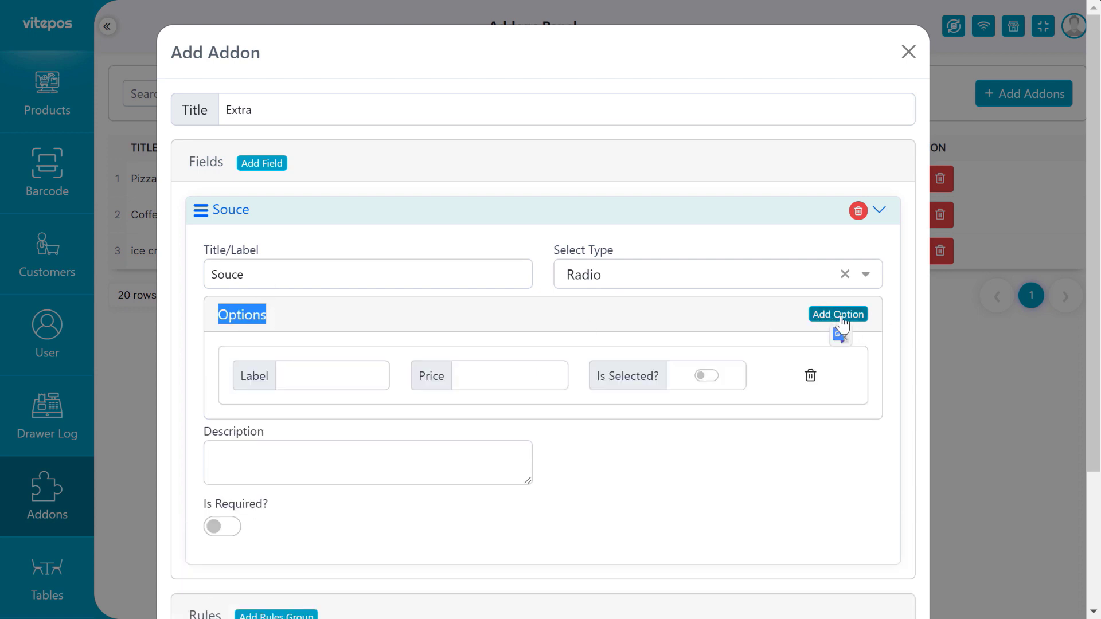
pyautogui.click(313, 376)
pyautogui.write('10 gm')
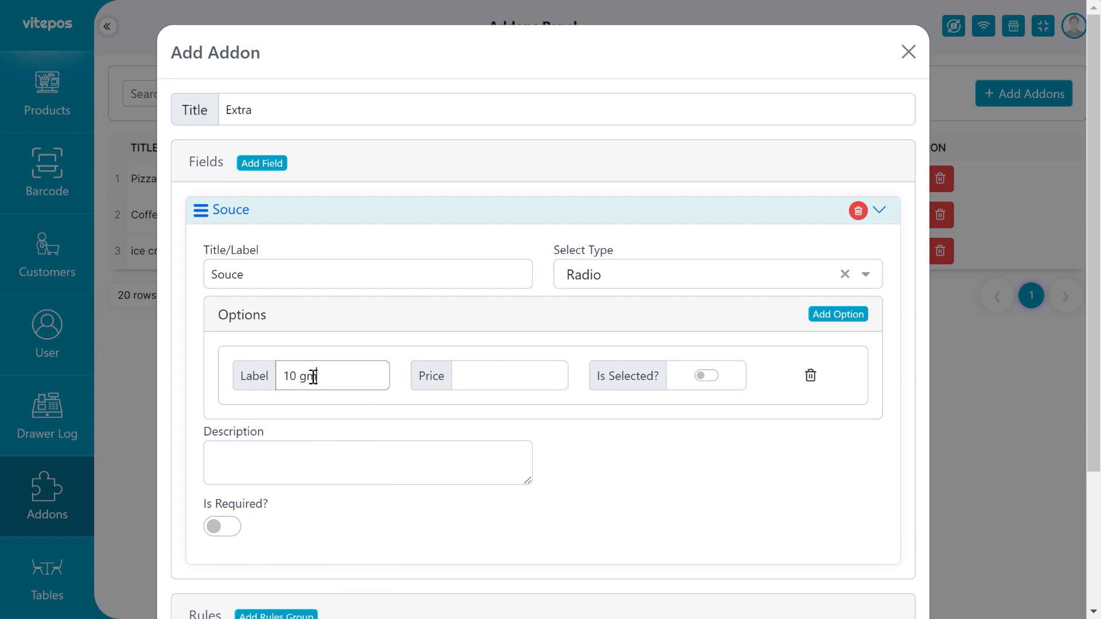
pyautogui.click(485, 382)
pyautogui.write('1')
pyautogui.press('BackSpace')
pyautogui.write('0.5')
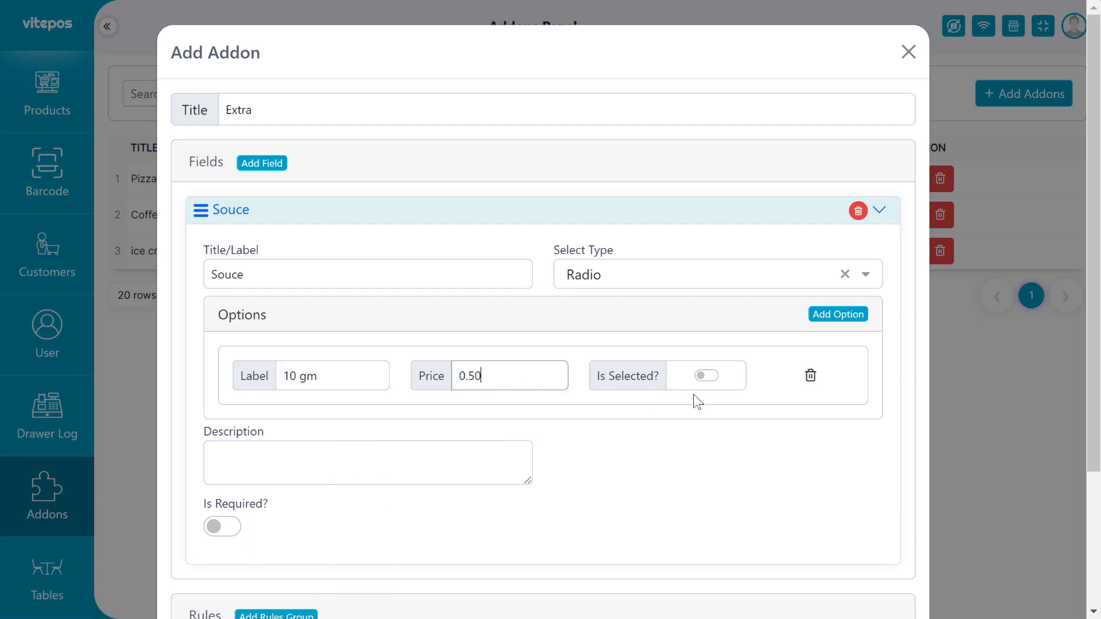
pyautogui.write('0')
pyautogui.click(693, 378)
# Add a second Souce option 20 gm priced 1, leaving the field optional.
pyautogui.click(838, 315)
pyautogui.click(328, 453)
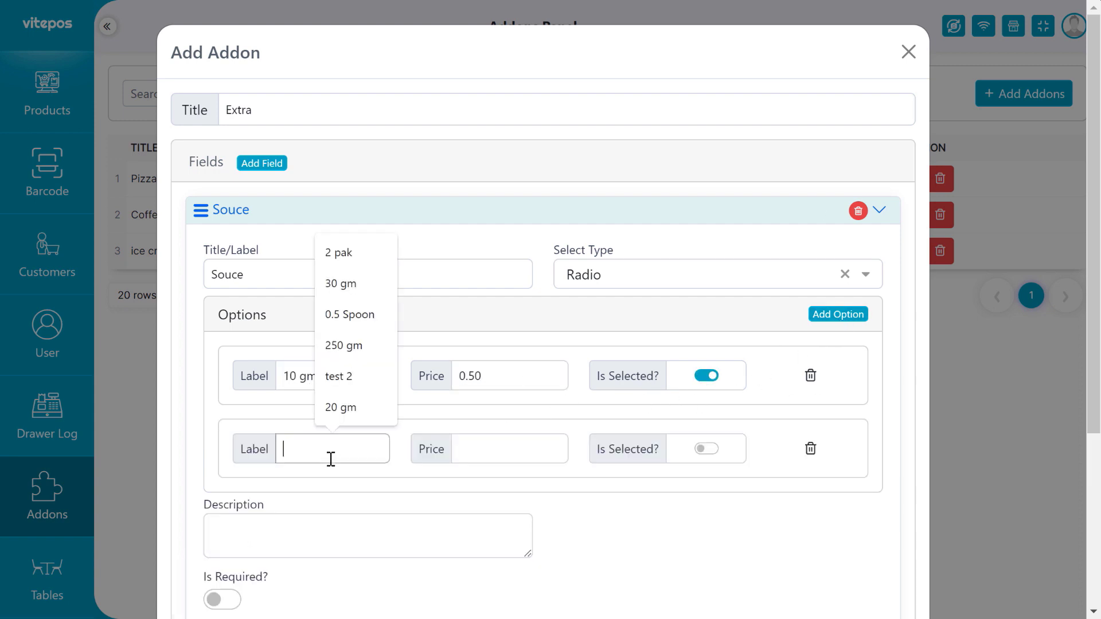
pyautogui.write('20 gm')
pyautogui.click(499, 453)
pyautogui.write('1')
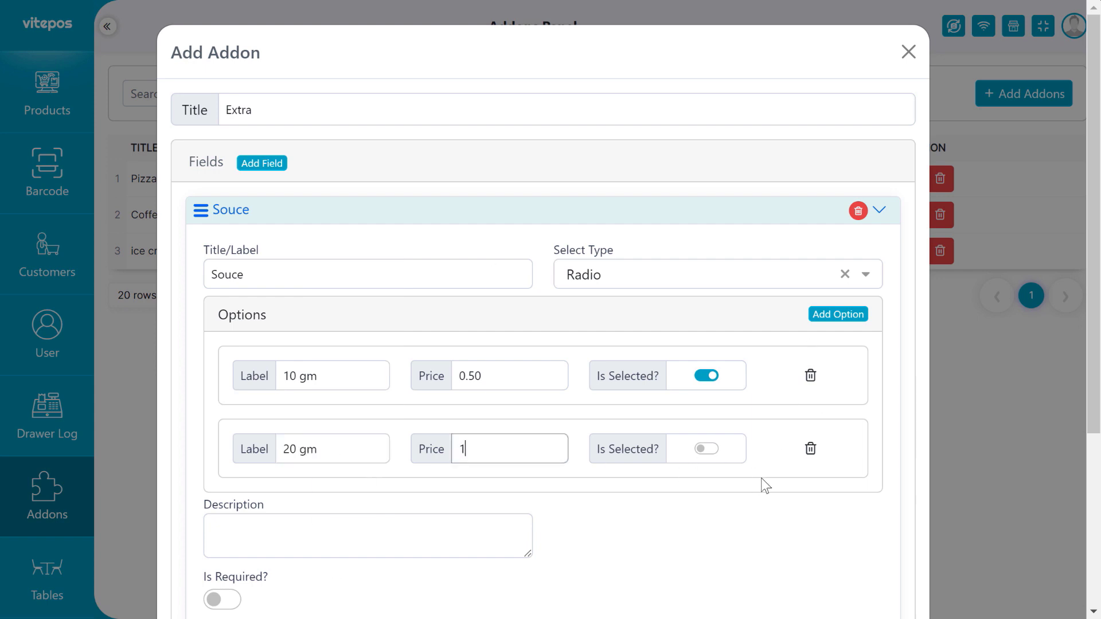
pyautogui.scroll(-3, 383, 398)
pyautogui.click(224, 375)
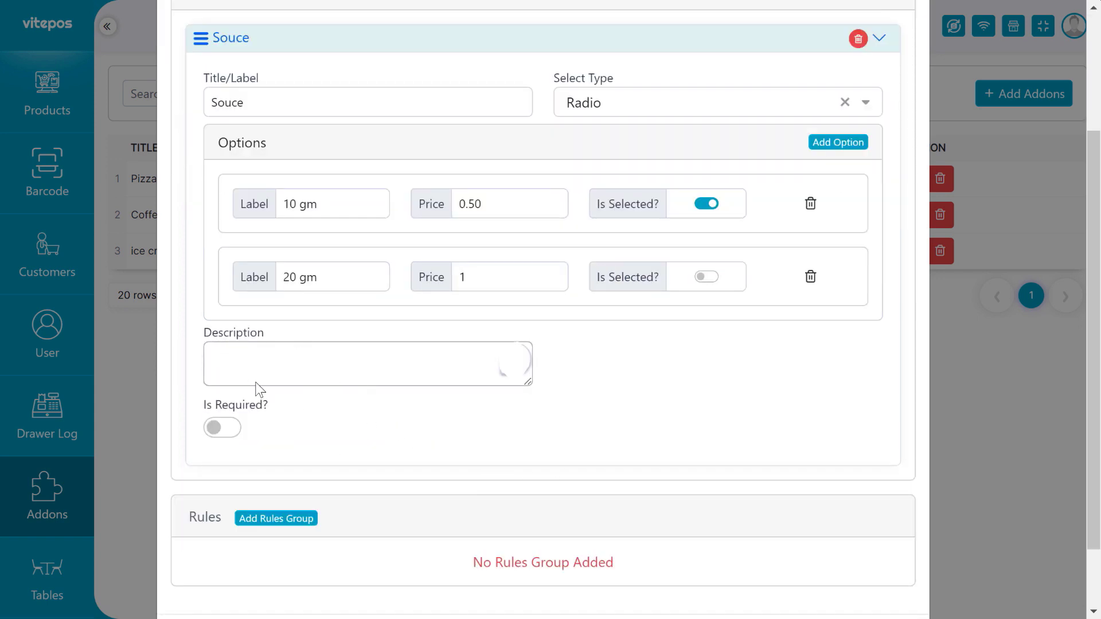
pyautogui.click(374, 420)
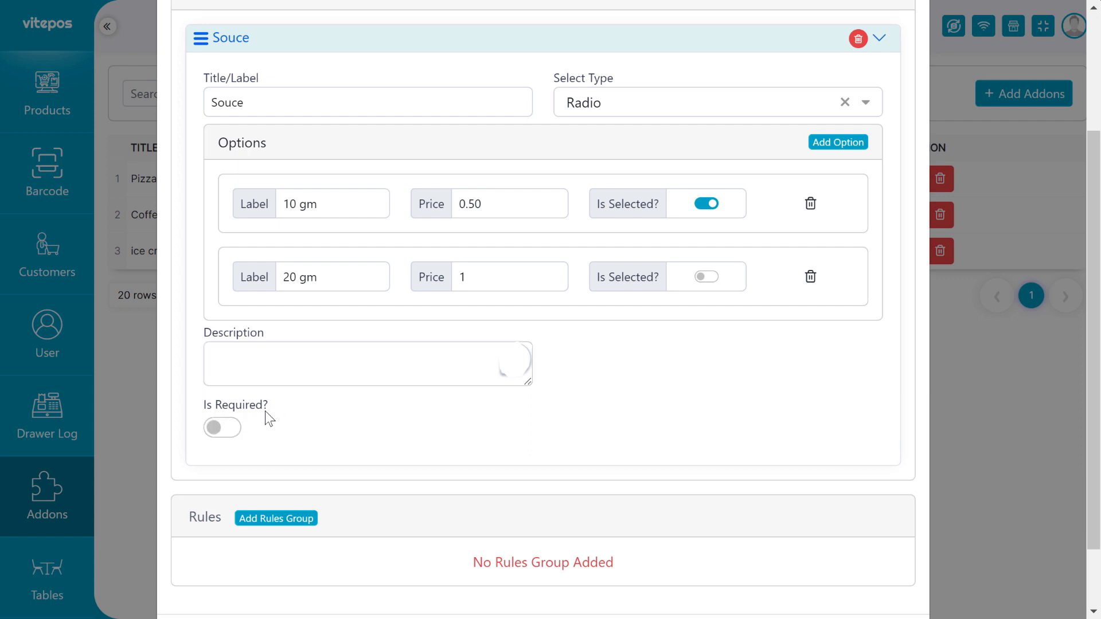
pyautogui.click(226, 428)
pyautogui.click(215, 433)
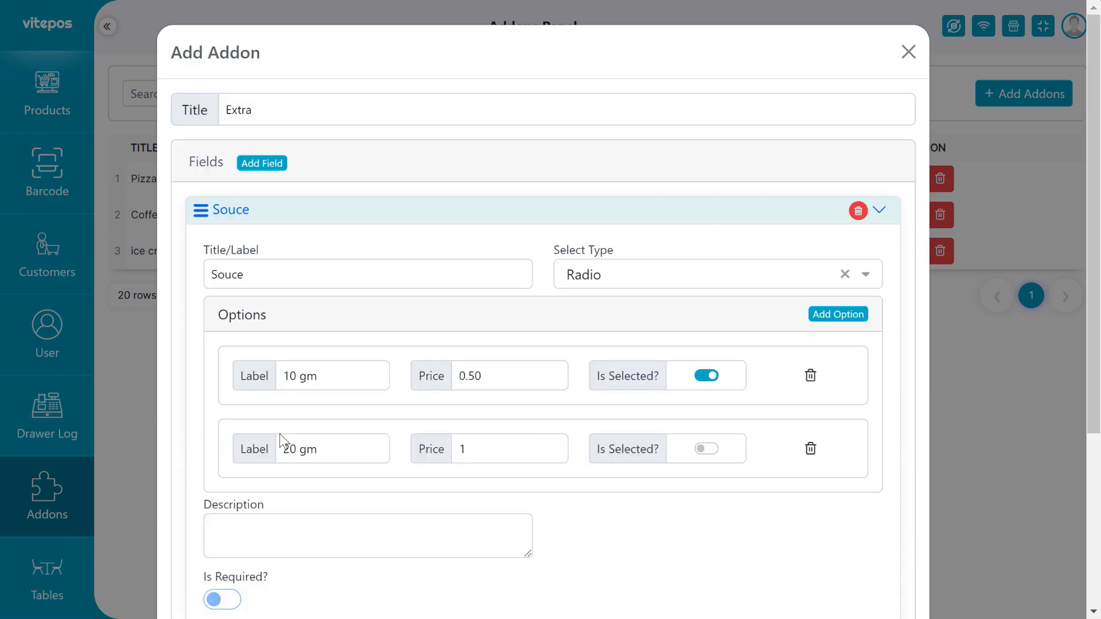
# Add a second blank field to the Extra addon.
pyautogui.scroll(2, 281, 434)
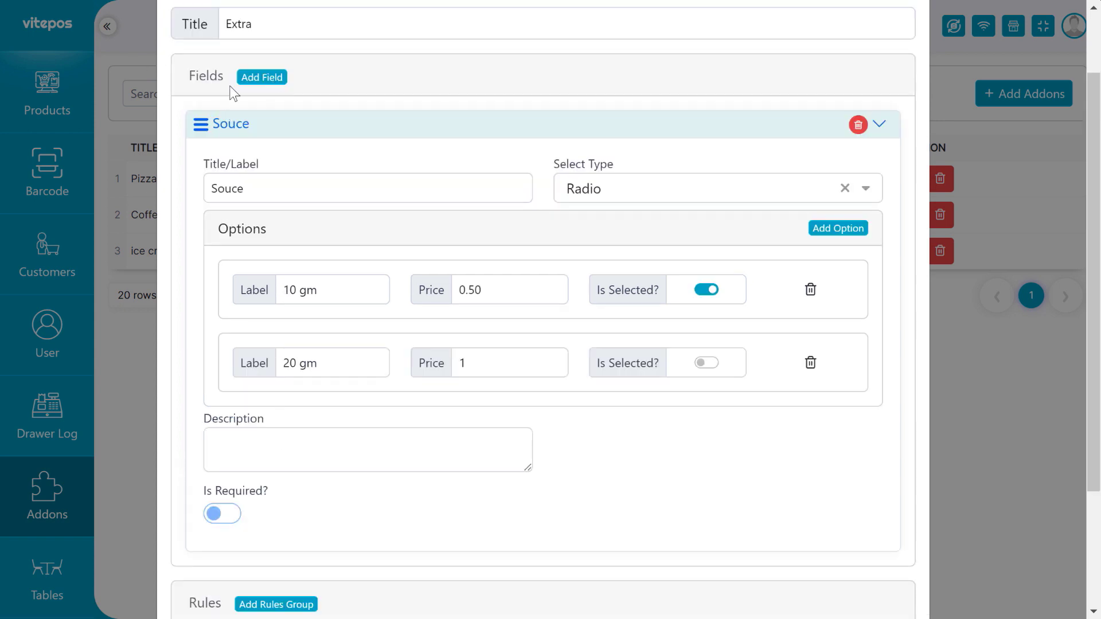
pyautogui.click(261, 78)
pyautogui.scroll(-5, 246, 320)
pyautogui.click(269, 370)
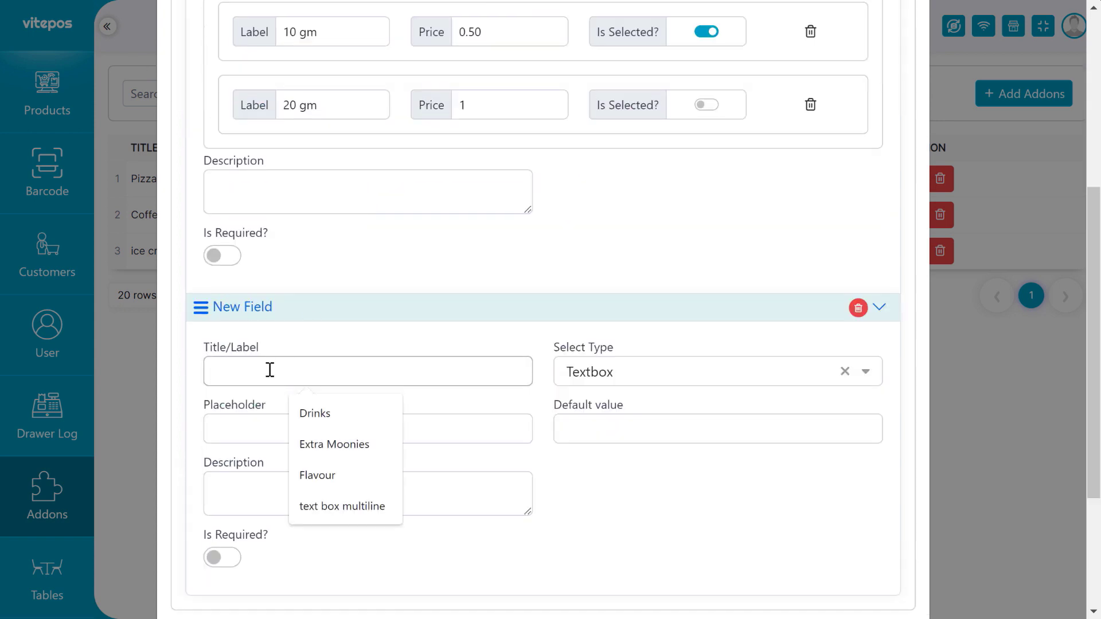
# Label the second field Mayonnaise and set its type to Dropdown.
pyautogui.press('super+v')
pyautogui.click(311, 236)
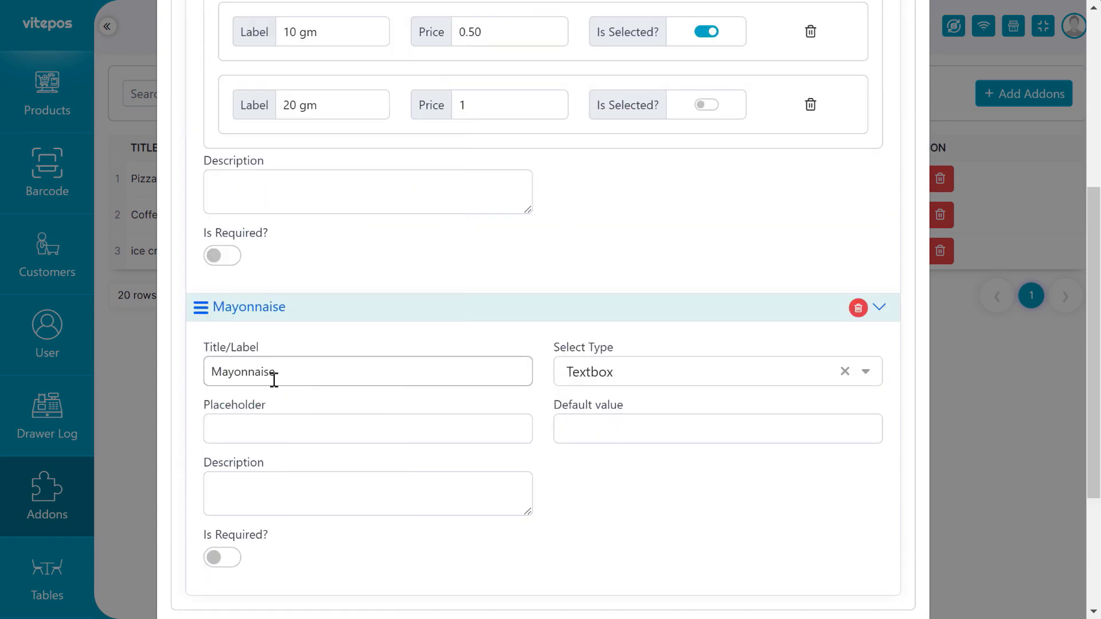
pyautogui.click(645, 374)
pyautogui.scroll(-1, 621, 453)
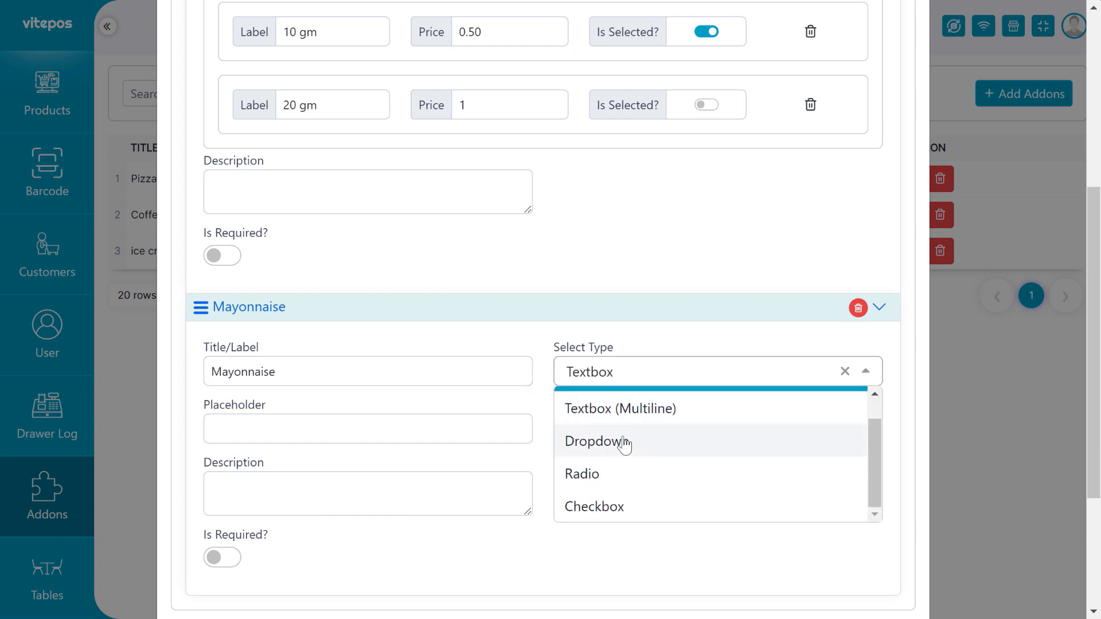
pyautogui.click(624, 443)
# Add a Mayonnaise option 10 gm priced 1.
pyautogui.click(836, 411)
pyautogui.click(314, 470)
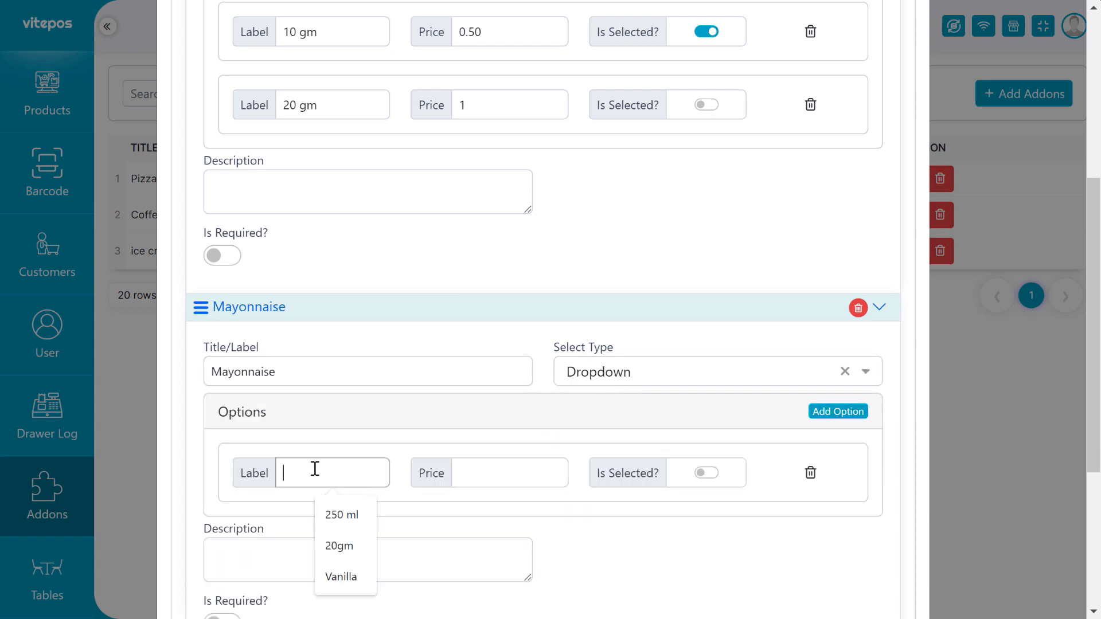
pyautogui.write('10 gm')
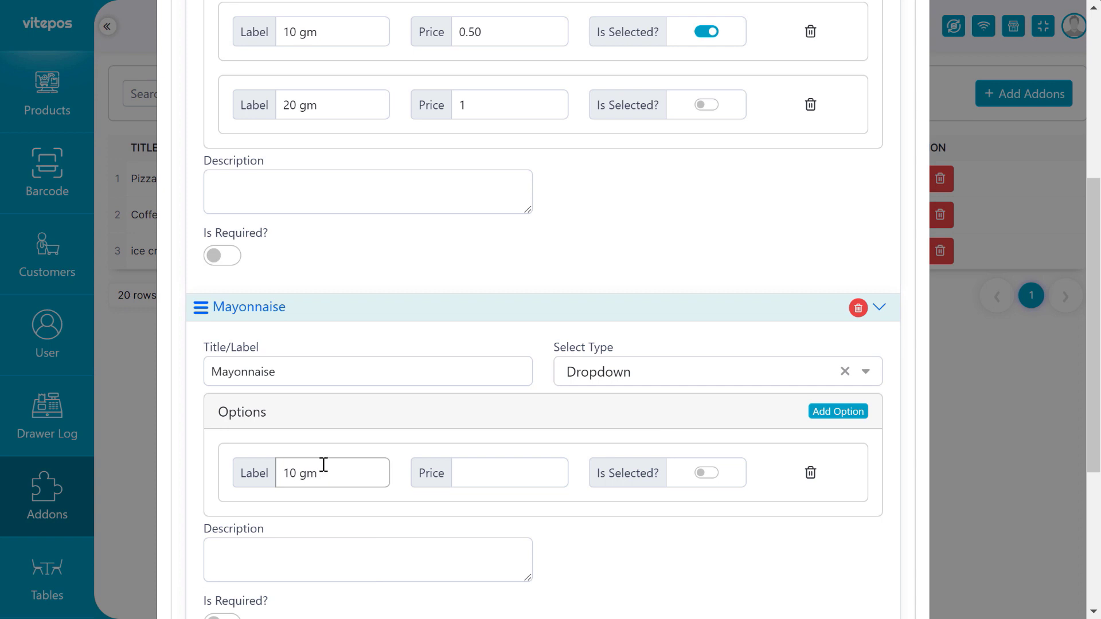
pyautogui.press('BackSpace')
pyautogui.press('BackSpace')
pyautogui.press('BackSpace')
pyautogui.press('BackSpace')
pyautogui.write('0 gm')
pyautogui.click(514, 474)
pyautogui.write('1')
pyautogui.press('Return')
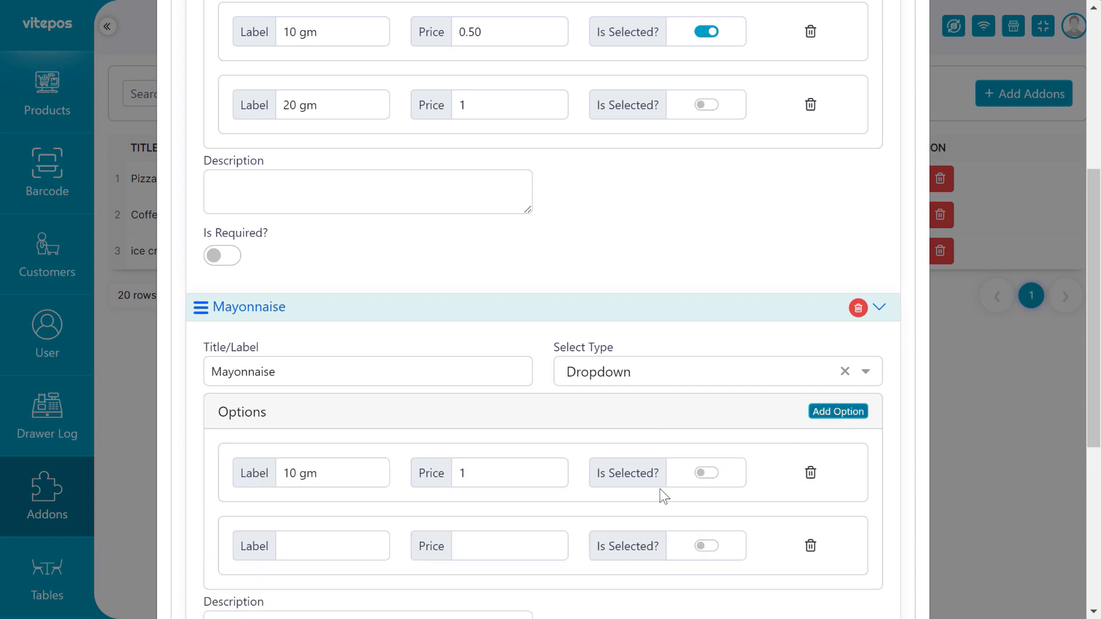
# Add a second Mayonnaise option 20 gm priced 2.
pyautogui.scroll(-3, 678, 484)
pyautogui.click(304, 376)
pyautogui.write('20 gm')
pyautogui.click(487, 376)
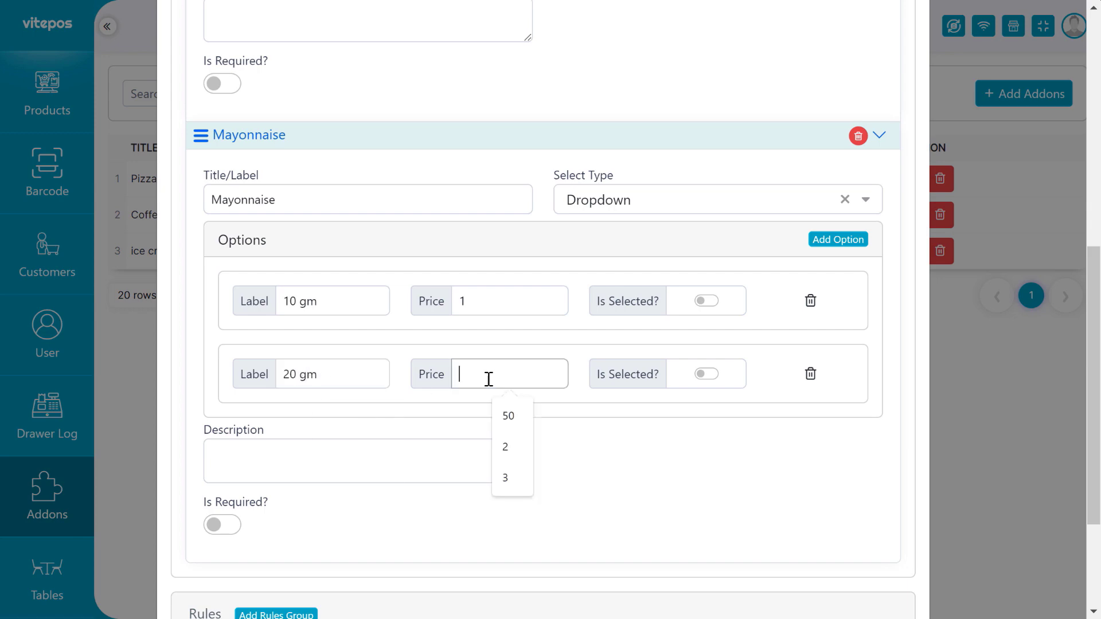
pyautogui.write('2')
pyautogui.scroll(-3, 302, 383)
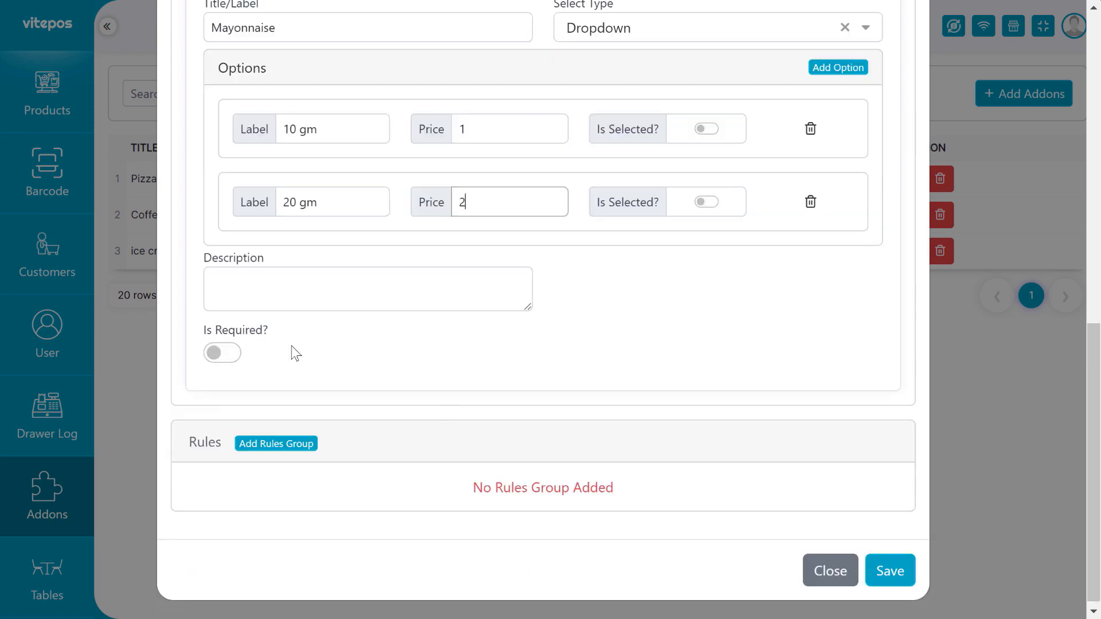
pyautogui.scroll(4, 293, 351)
pyautogui.scroll(-4, 307, 236)
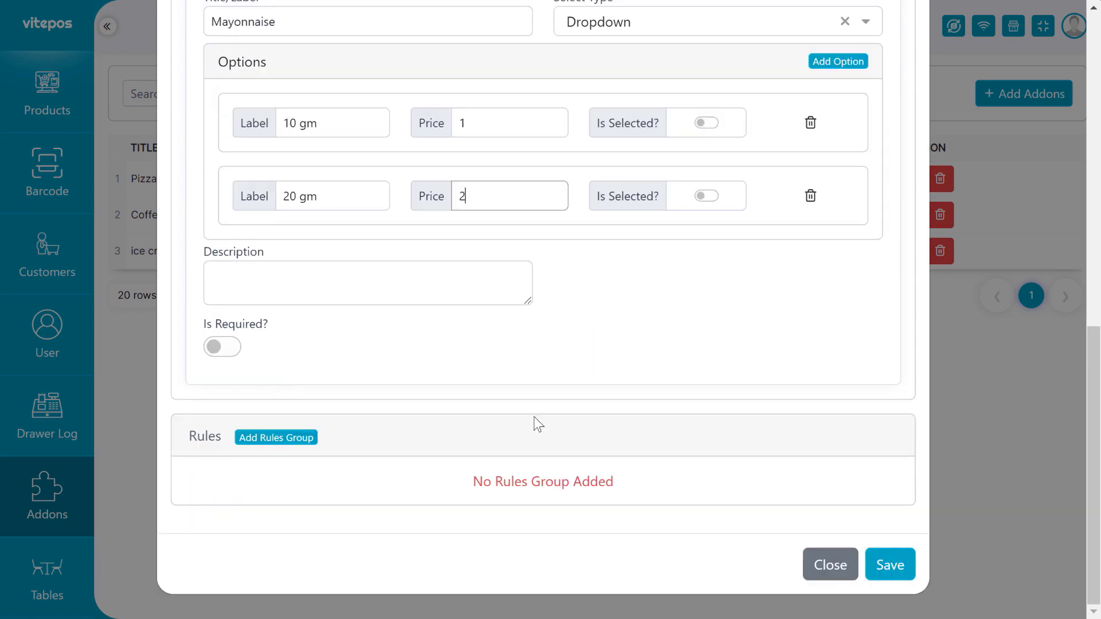
pyautogui.moveTo(213, 460); pyautogui.dragTo(216, 437)
pyautogui.click(203, 438)
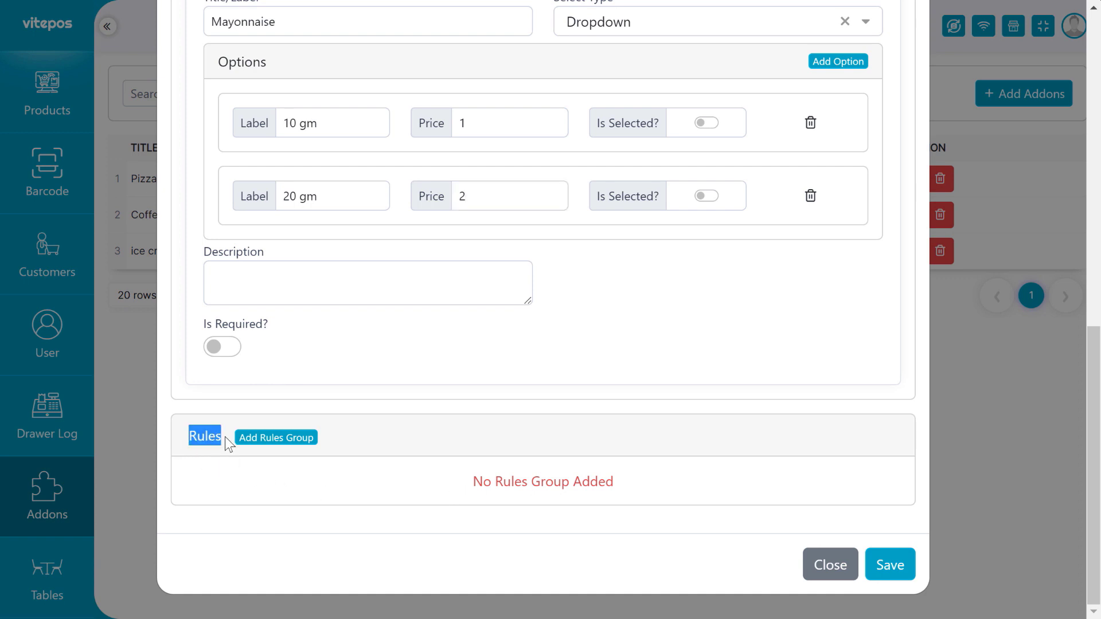
# Add a rule group whose first rule is Category equal to Food.
pyautogui.click(225, 438)
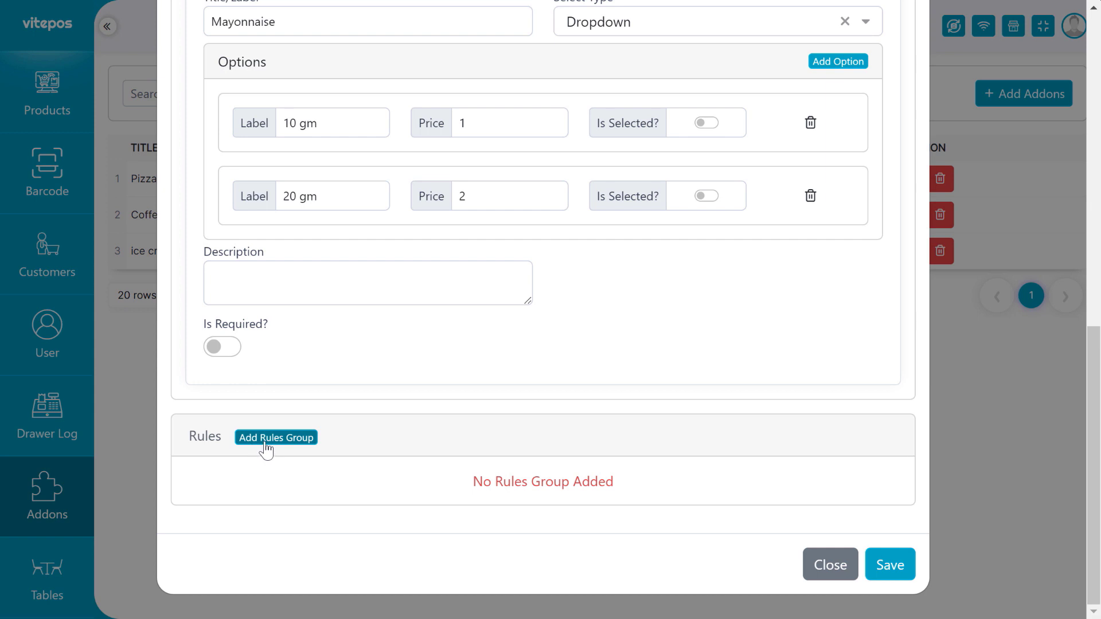
pyautogui.click(265, 439)
pyautogui.scroll(-1, 332, 450)
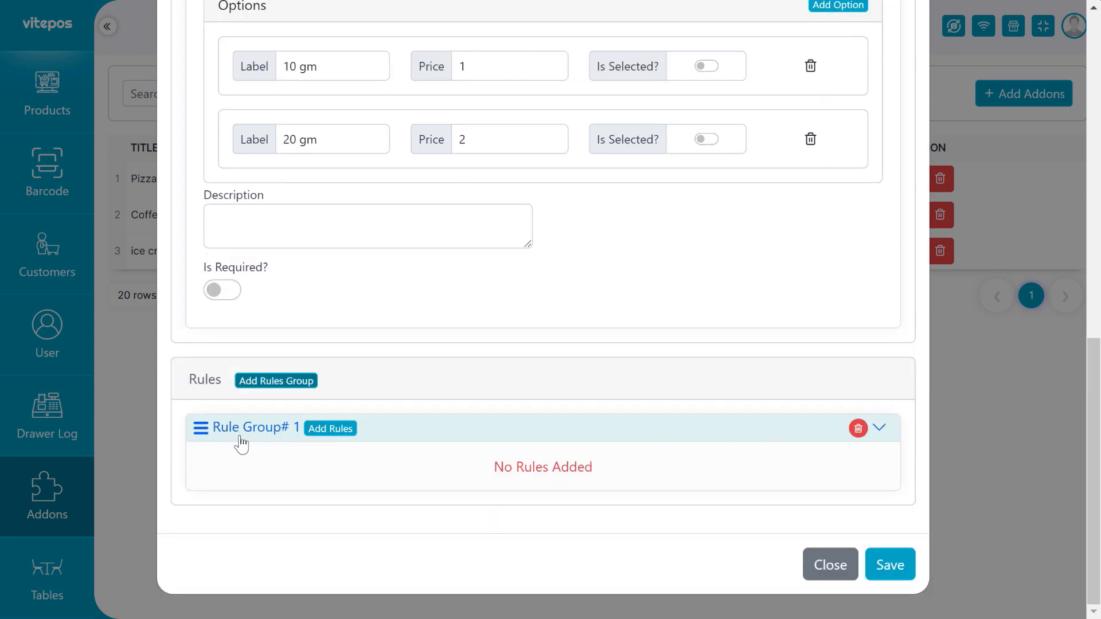
pyautogui.click(338, 431)
pyautogui.scroll(-1, 402, 436)
pyautogui.click(298, 456)
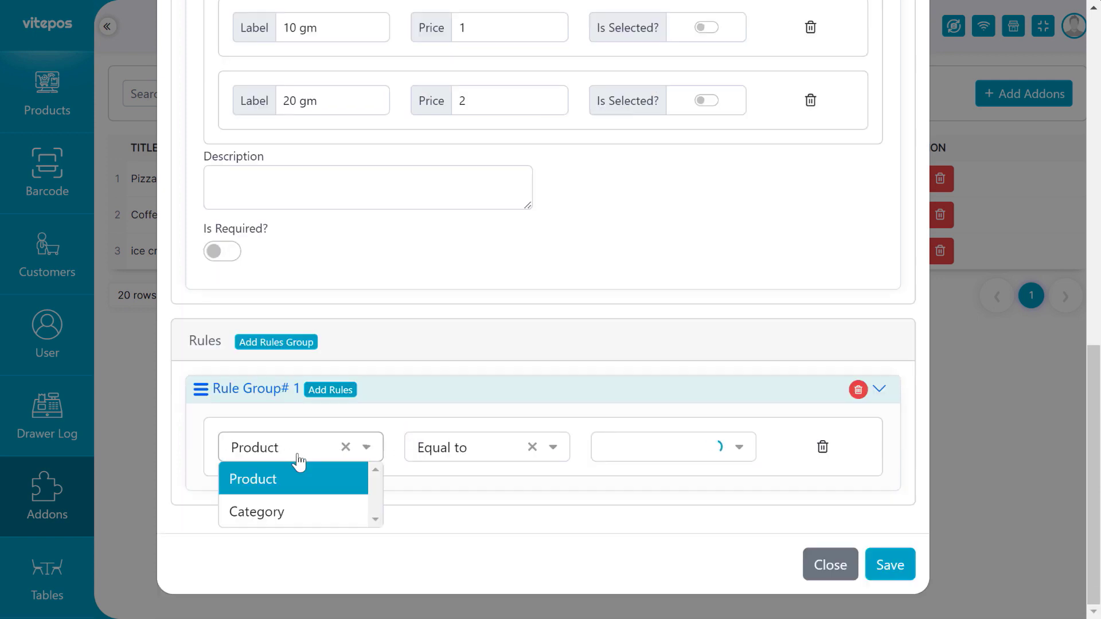
pyautogui.click(312, 512)
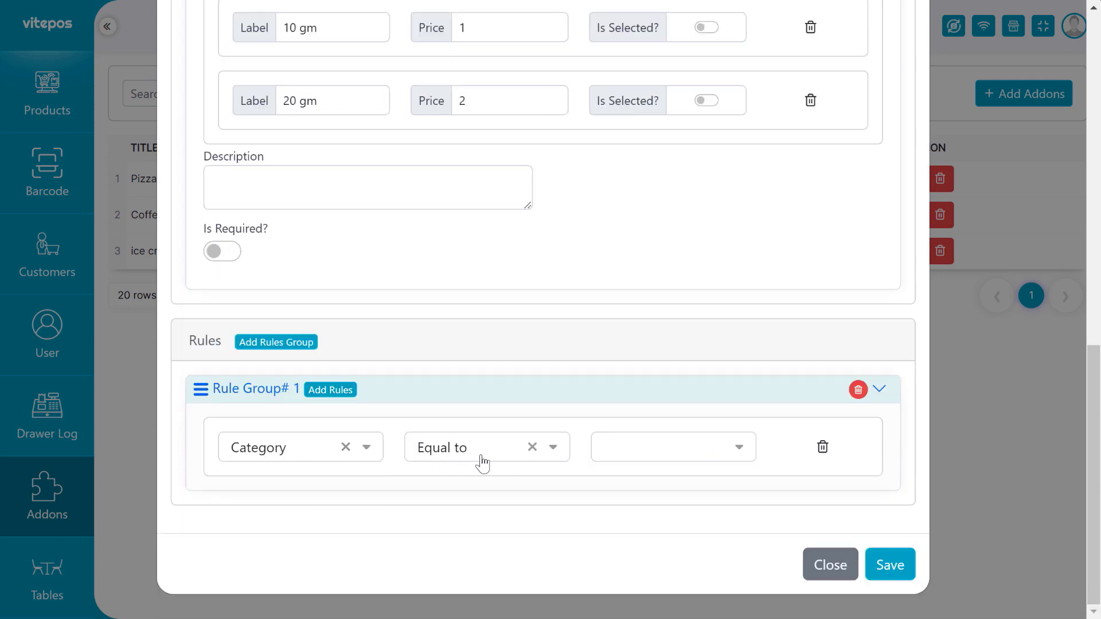
pyautogui.click(693, 457)
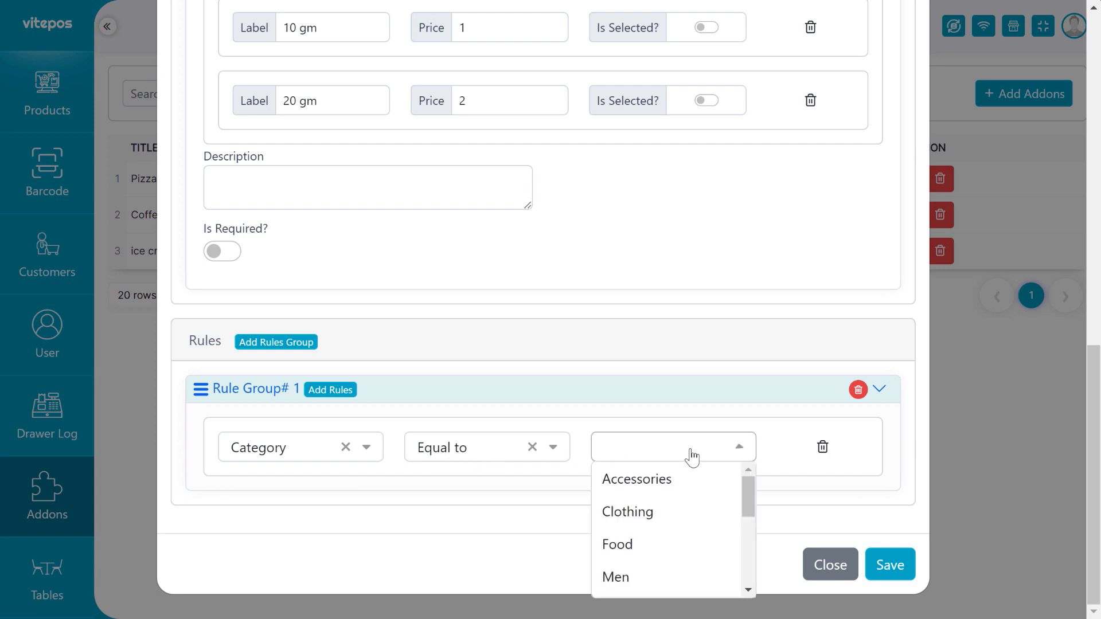
pyautogui.click(646, 554)
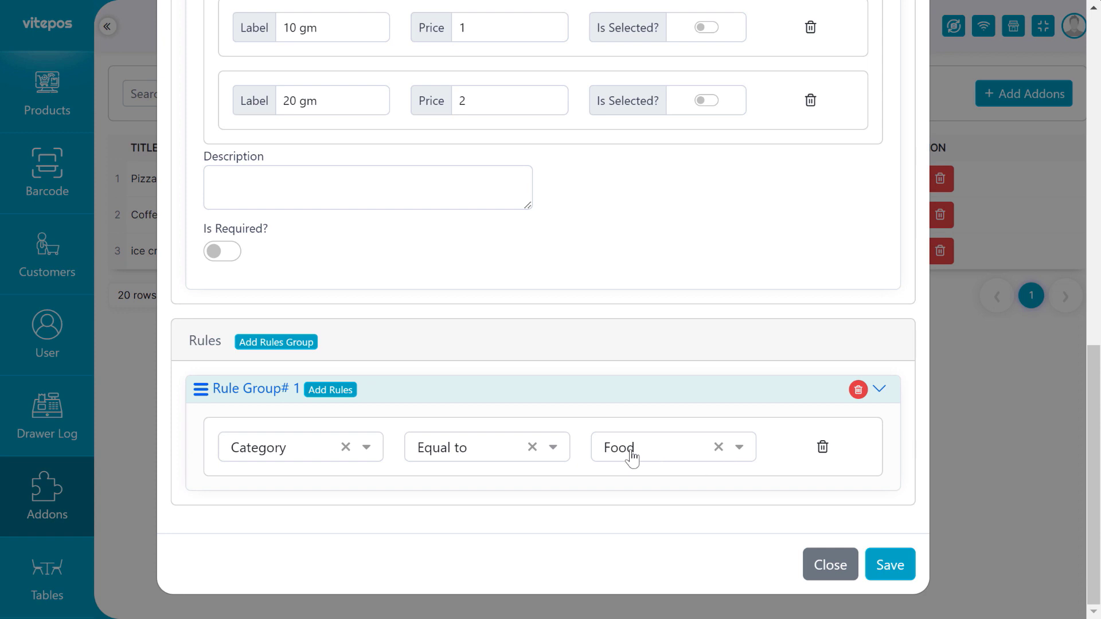
# Add an AND rule: Product not equal to coffee.
pyautogui.click(349, 391)
pyautogui.scroll(-2, 503, 437)
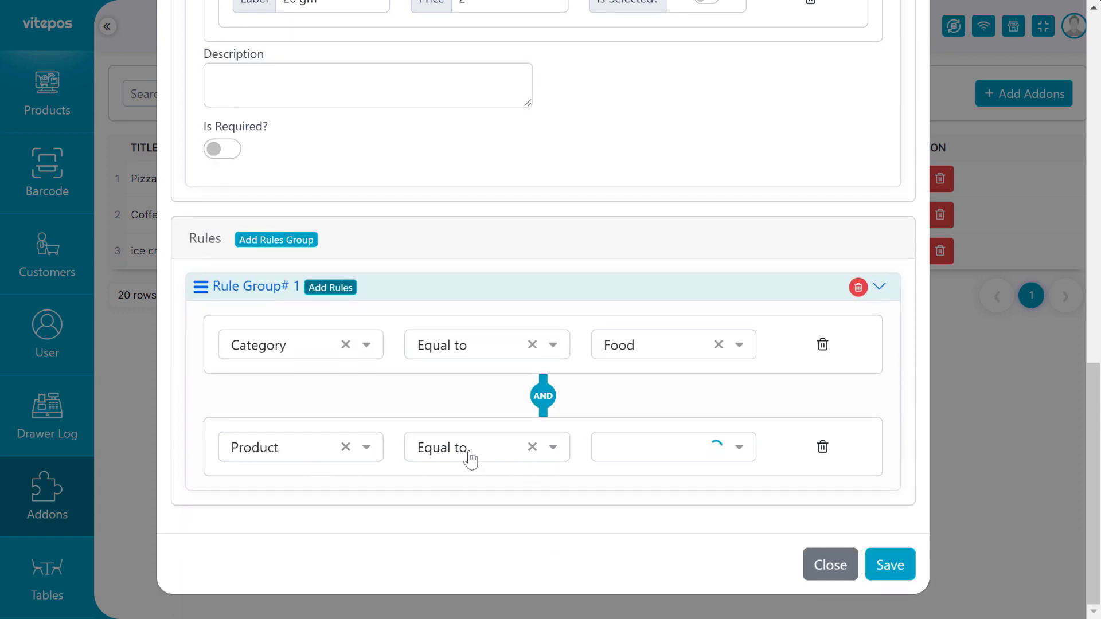
pyautogui.click(685, 444)
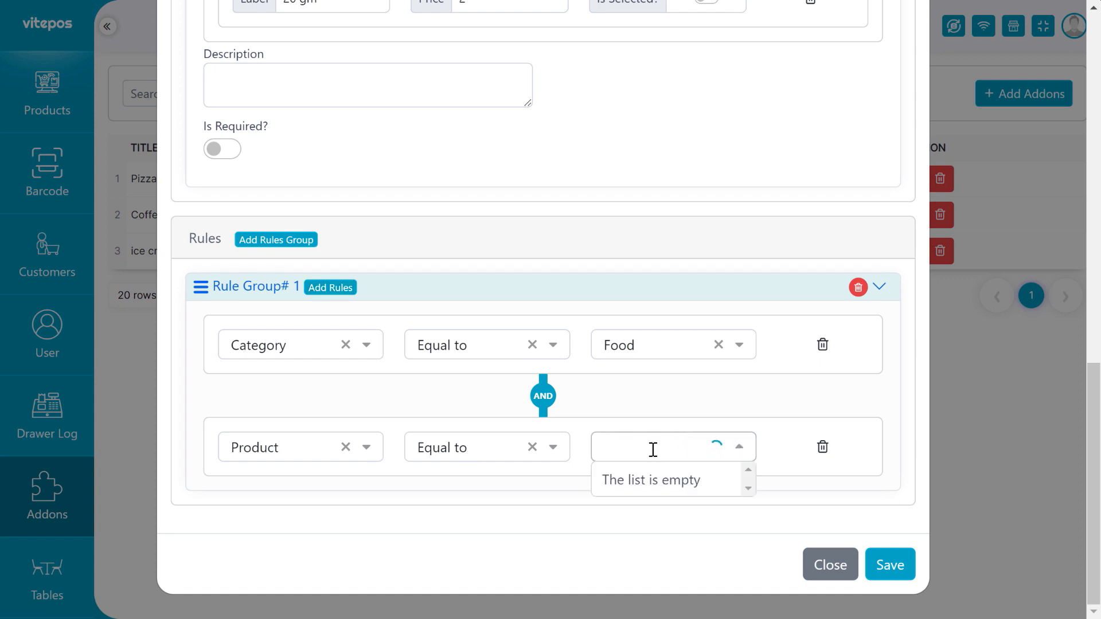
pyautogui.click(724, 408)
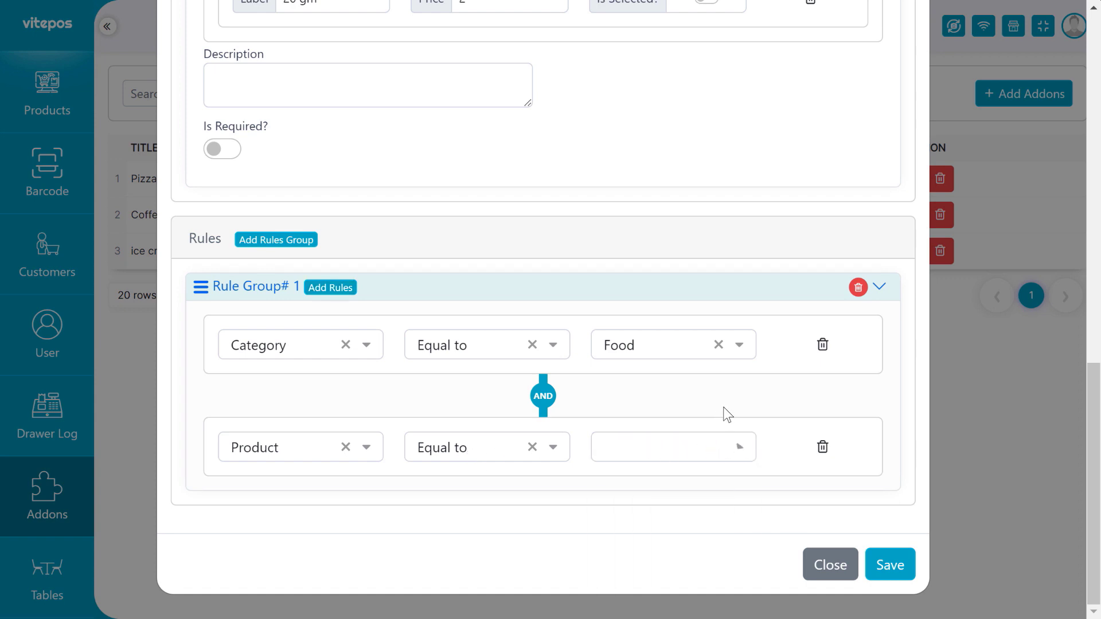
pyautogui.click(670, 456)
pyautogui.scroll(-5, 628, 511)
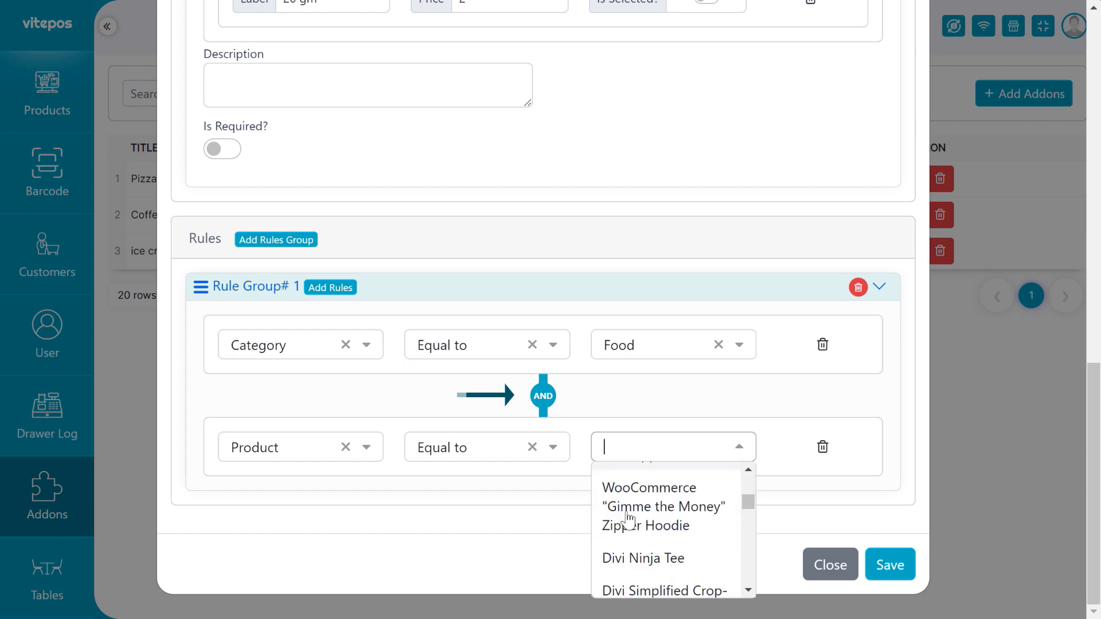
pyautogui.scroll(5, 628, 516)
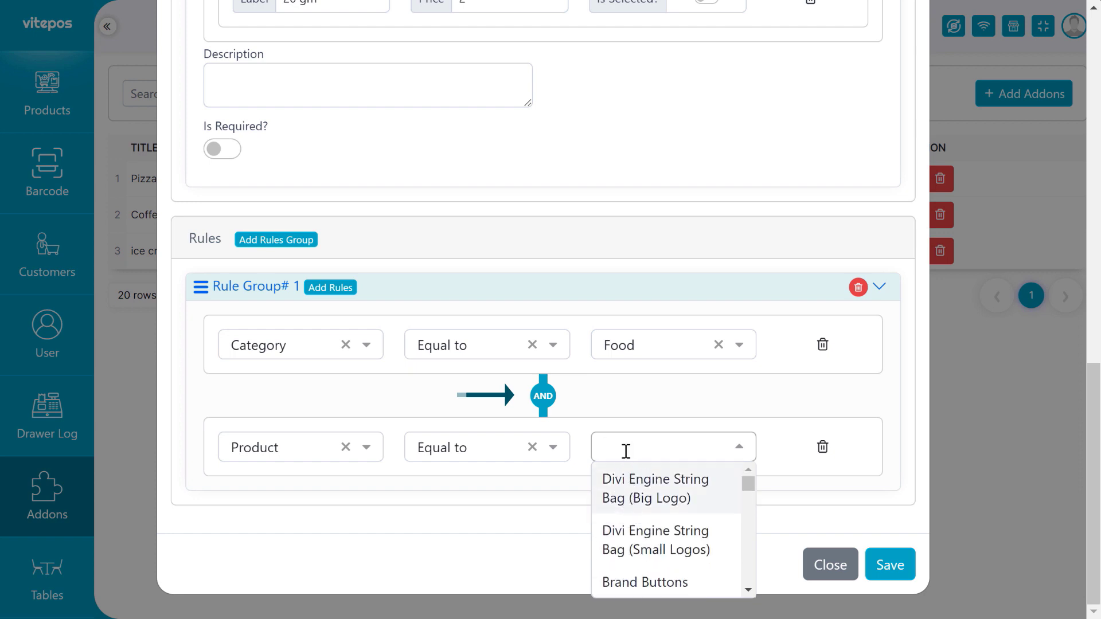
pyautogui.click(487, 447)
pyautogui.click(500, 512)
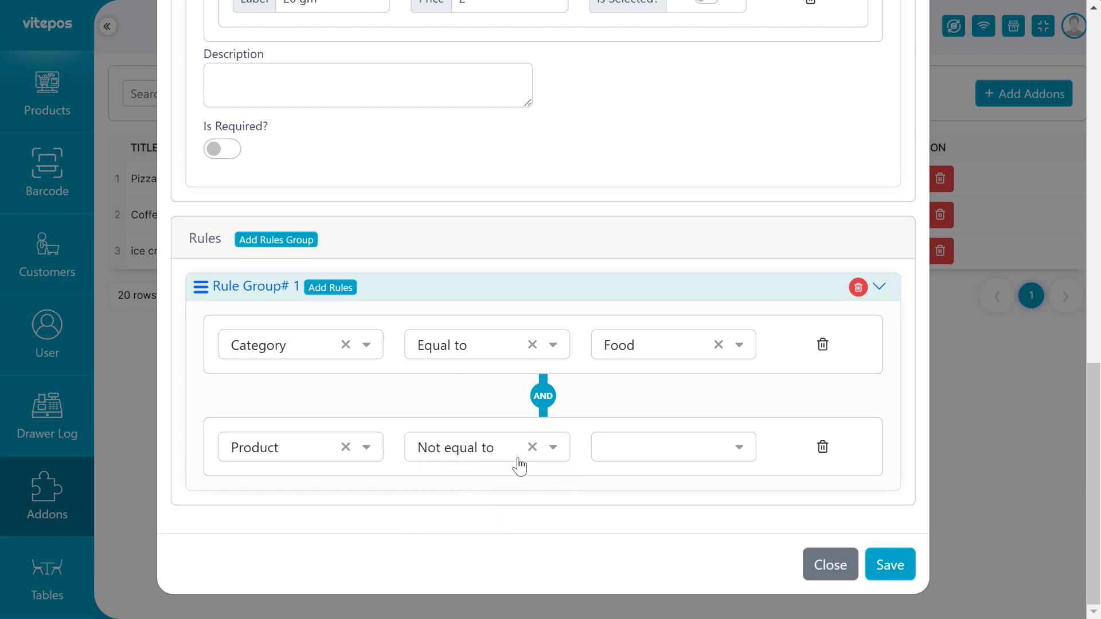
pyautogui.click(649, 451)
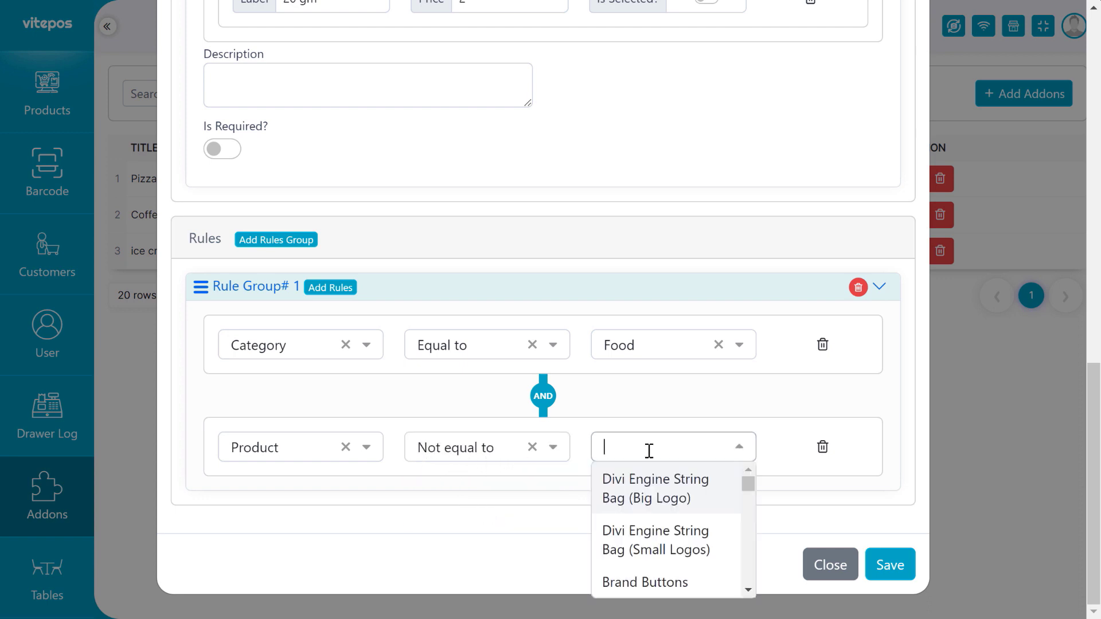
pyautogui.write('coff')
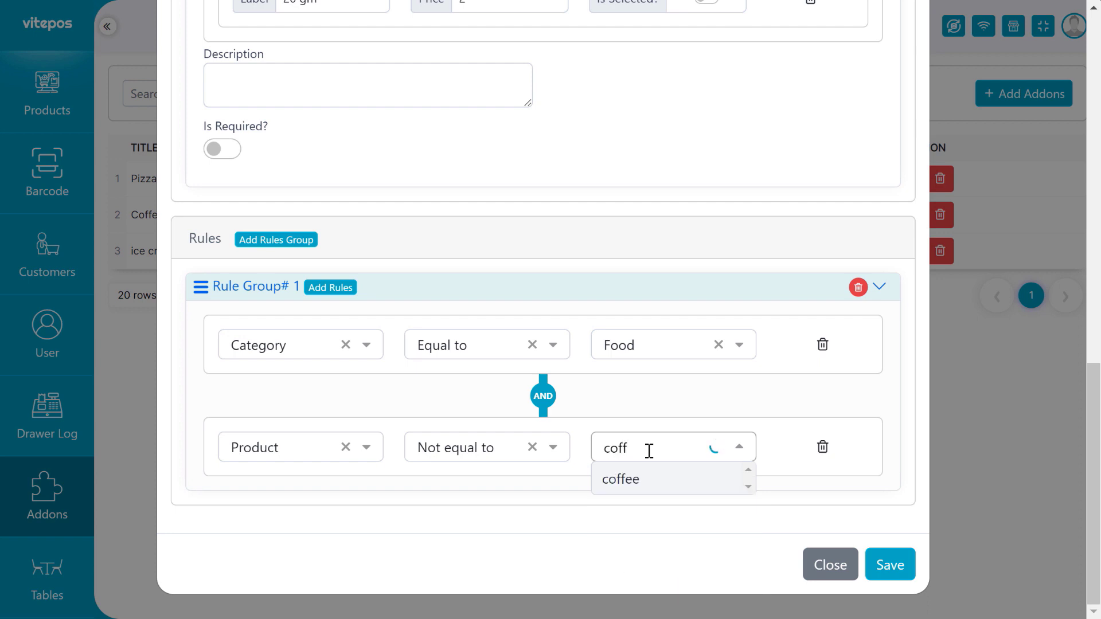
pyautogui.press('Return')
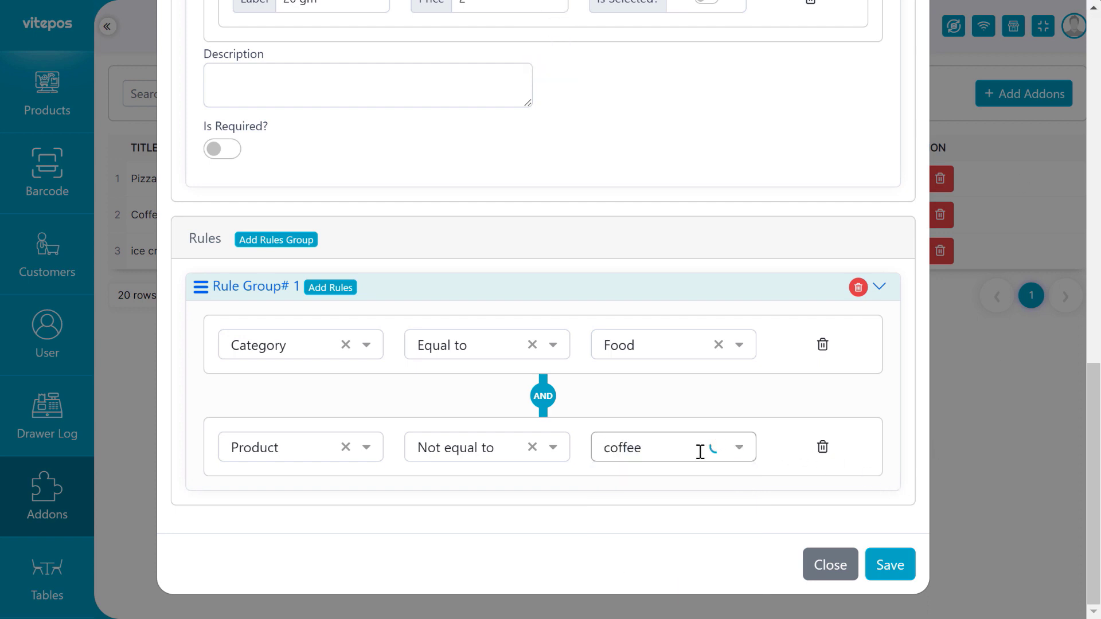
# Add a third rule: Product not equal to ice cream.
pyautogui.click(332, 290)
pyautogui.scroll(-2, 378, 328)
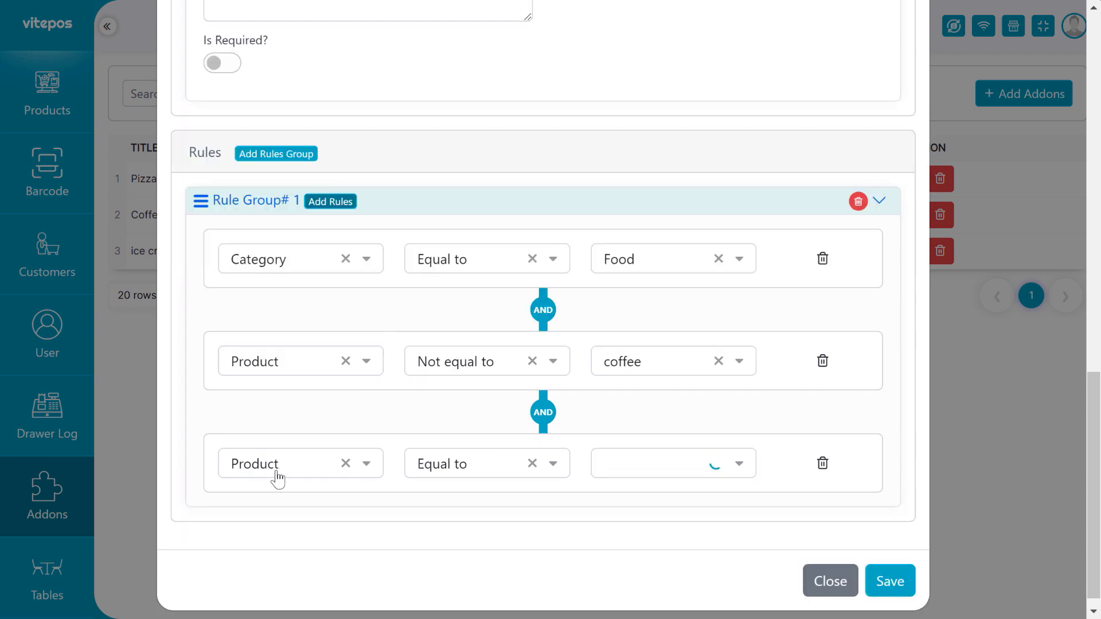
pyautogui.click(469, 466)
pyautogui.click(477, 525)
pyautogui.click(669, 467)
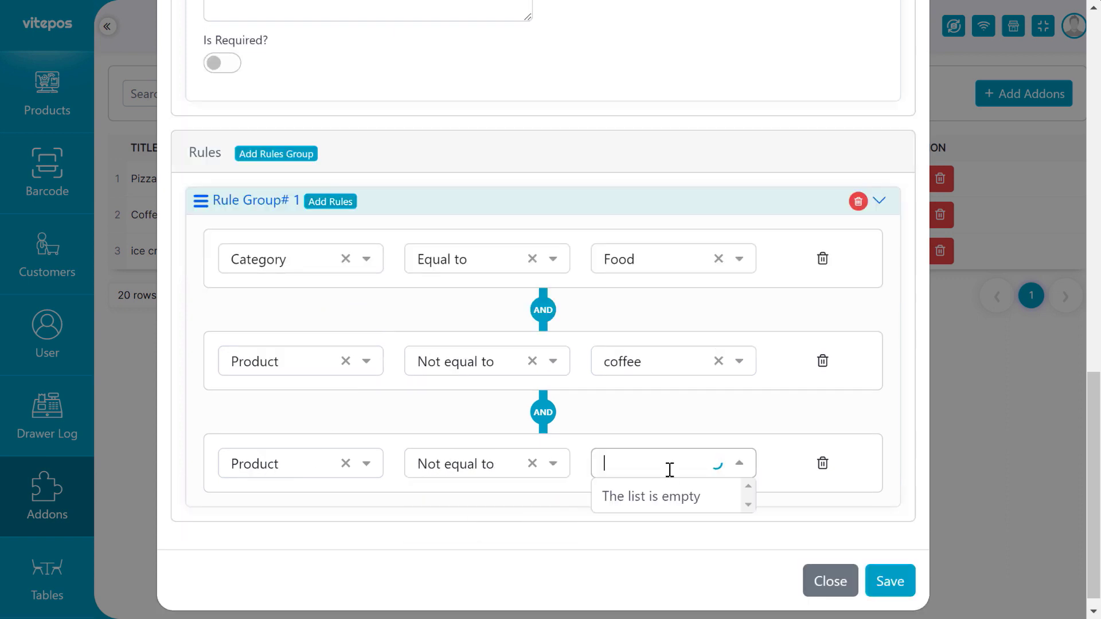
pyautogui.write('ice')
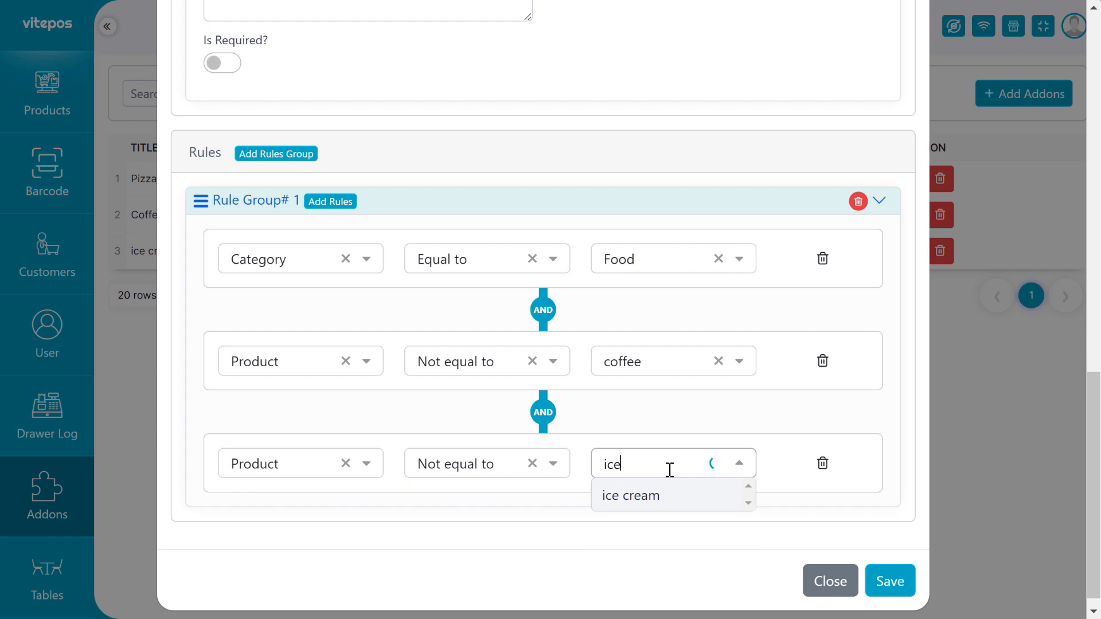
pyautogui.click(636, 497)
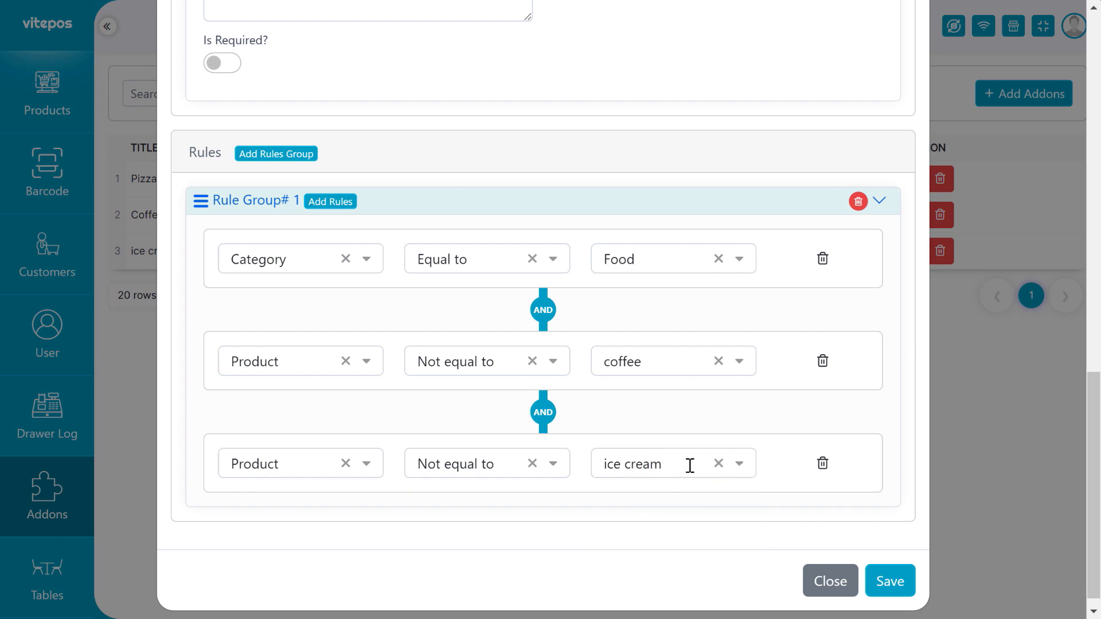
pyautogui.scroll(5, 671, 461)
pyautogui.scroll(-5, 551, 413)
# Remove the extra OR rule group and save the Extra addon.
pyautogui.click(287, 160)
pyautogui.scroll(-3, 456, 409)
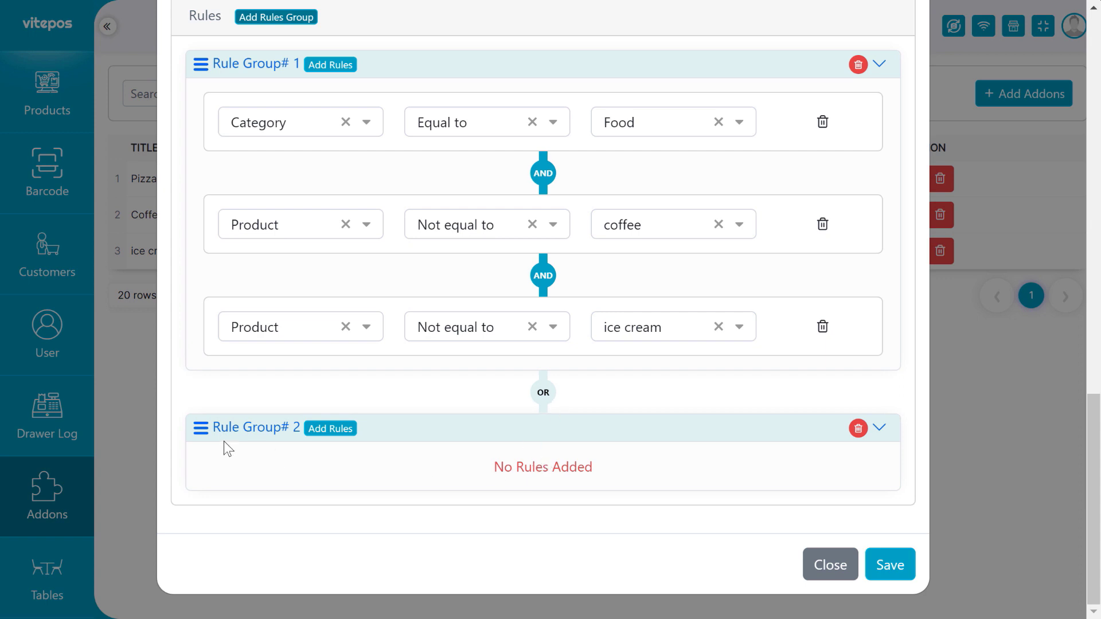
pyautogui.click(331, 429)
pyautogui.scroll(2, 362, 497)
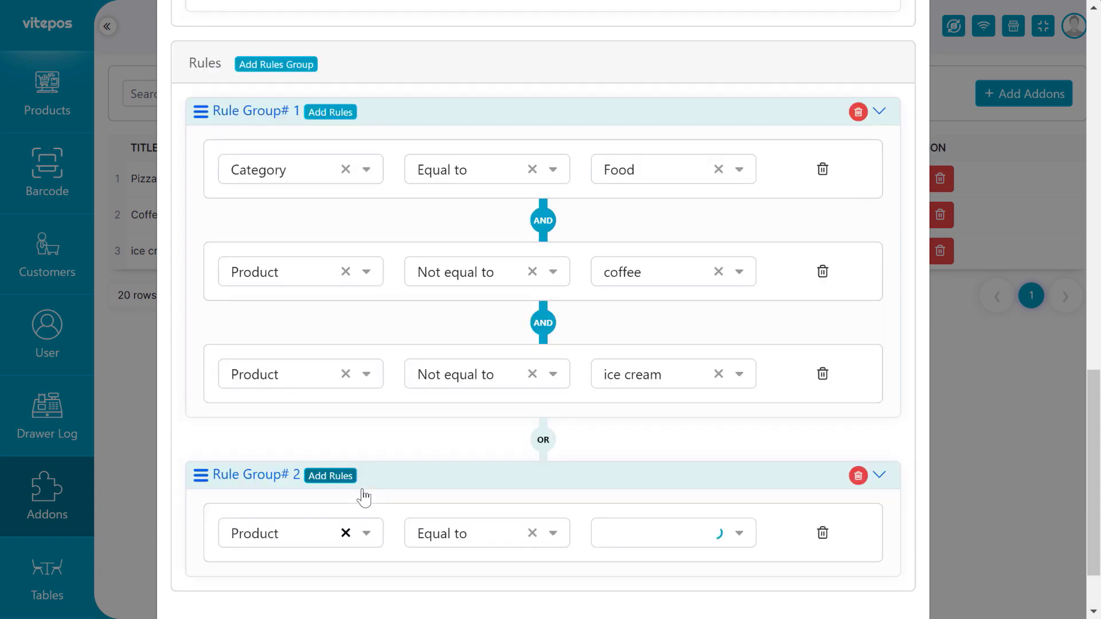
pyautogui.scroll(-2, 608, 516)
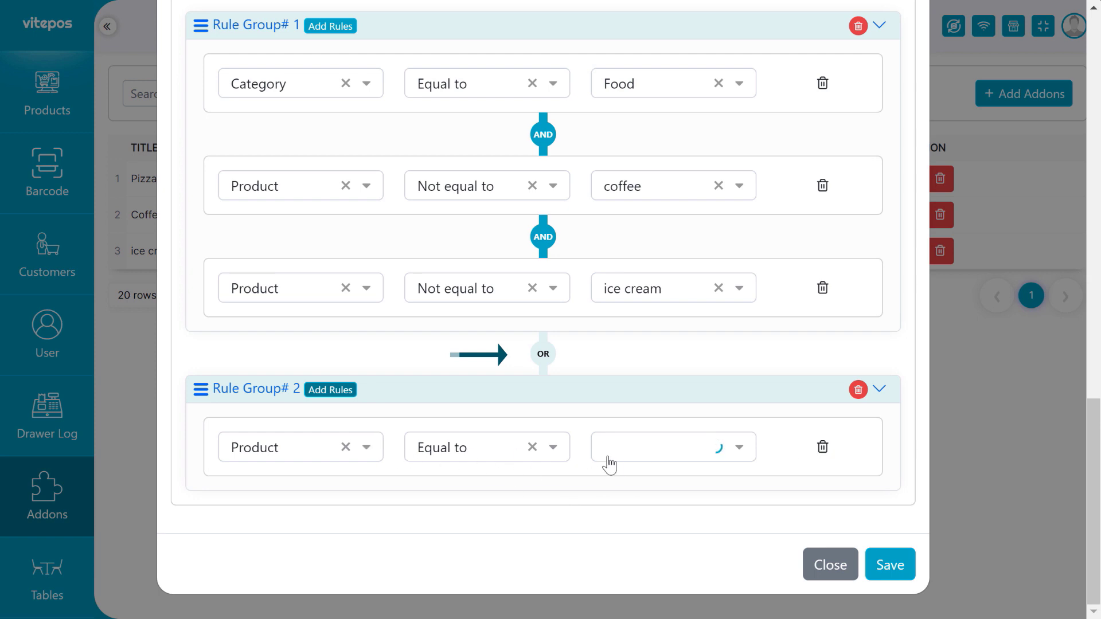
pyautogui.scroll(2, 656, 462)
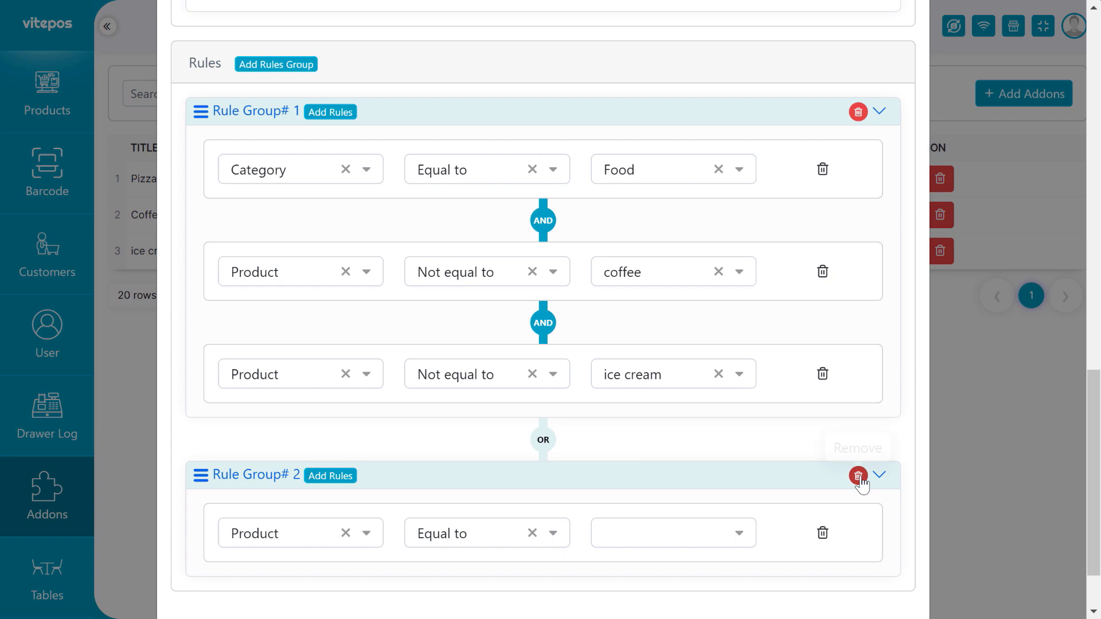
pyautogui.click(858, 477)
pyautogui.click(828, 553)
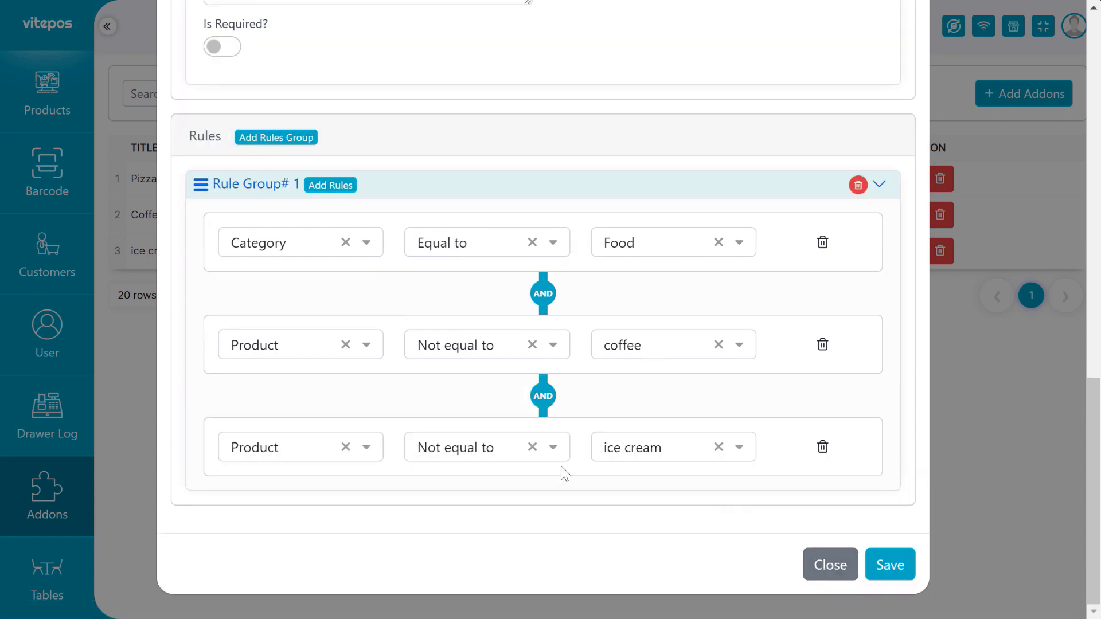
pyautogui.click(895, 566)
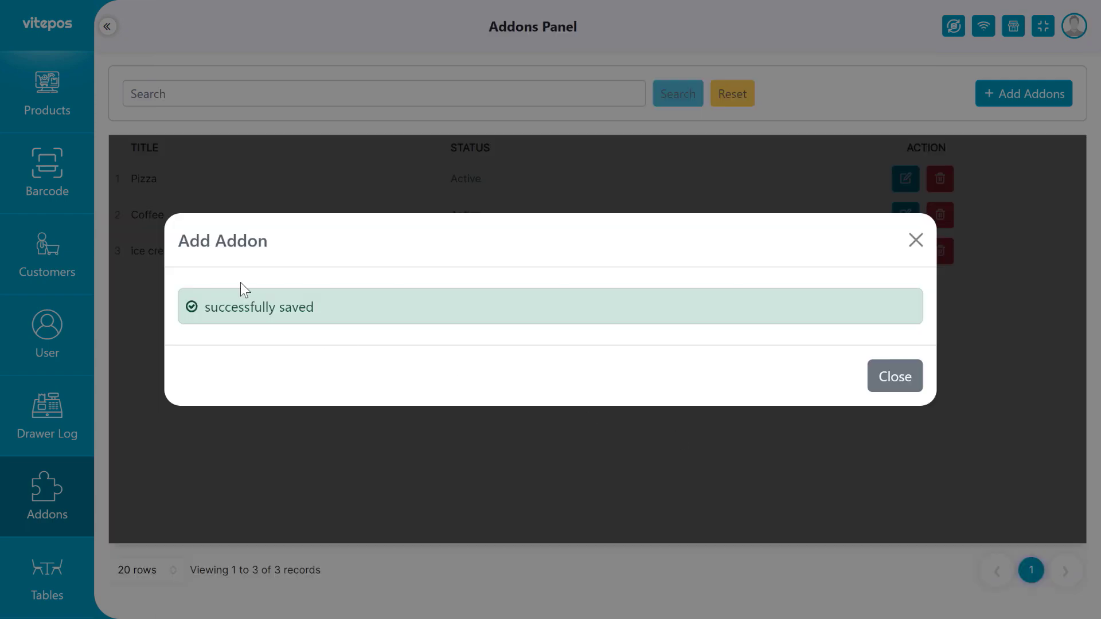
# Dismiss the save confirmation and check the active Extra row in the Addons list.
pyautogui.click(918, 383)
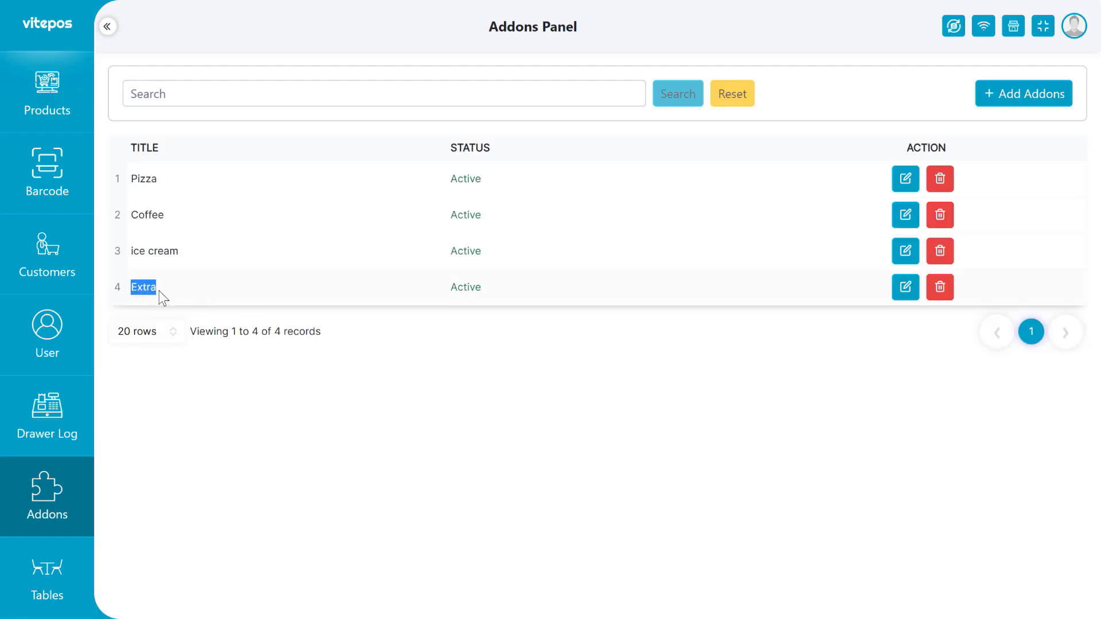
pyautogui.click(430, 299)
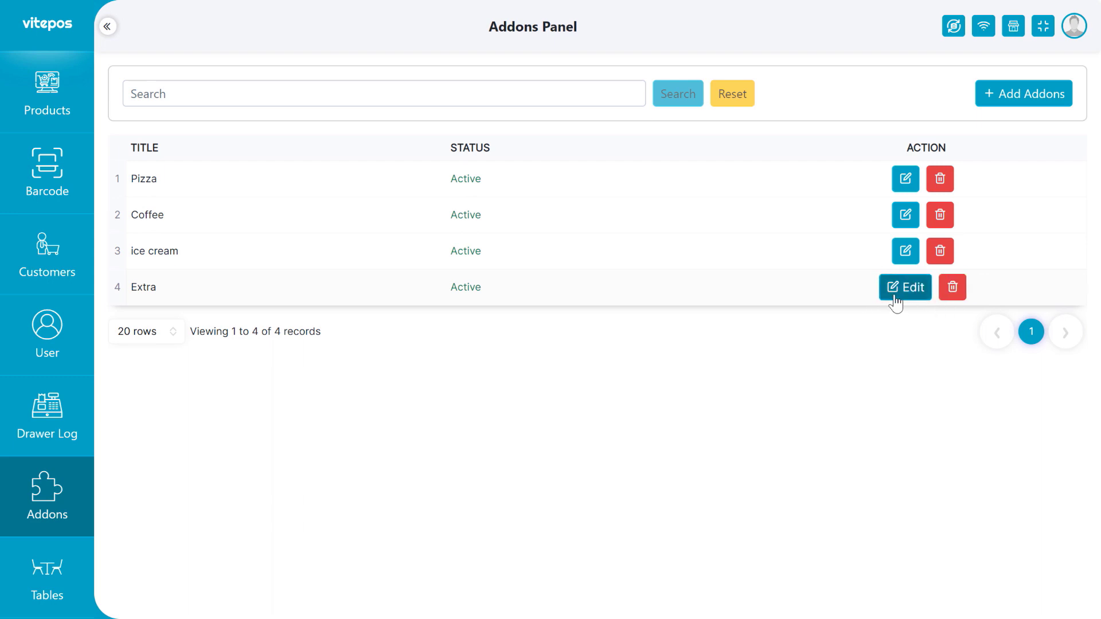
pyautogui.click(215, 95)
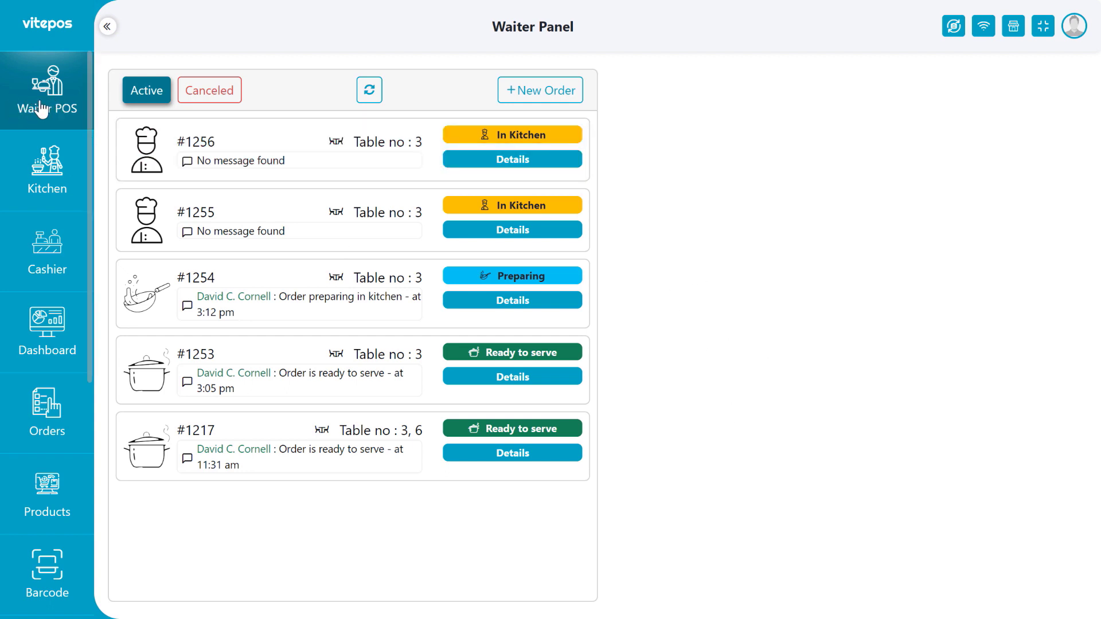
# Create order #1 for Table no 1 with 2 persons in the Waiter Panel.
pyautogui.click(553, 105)
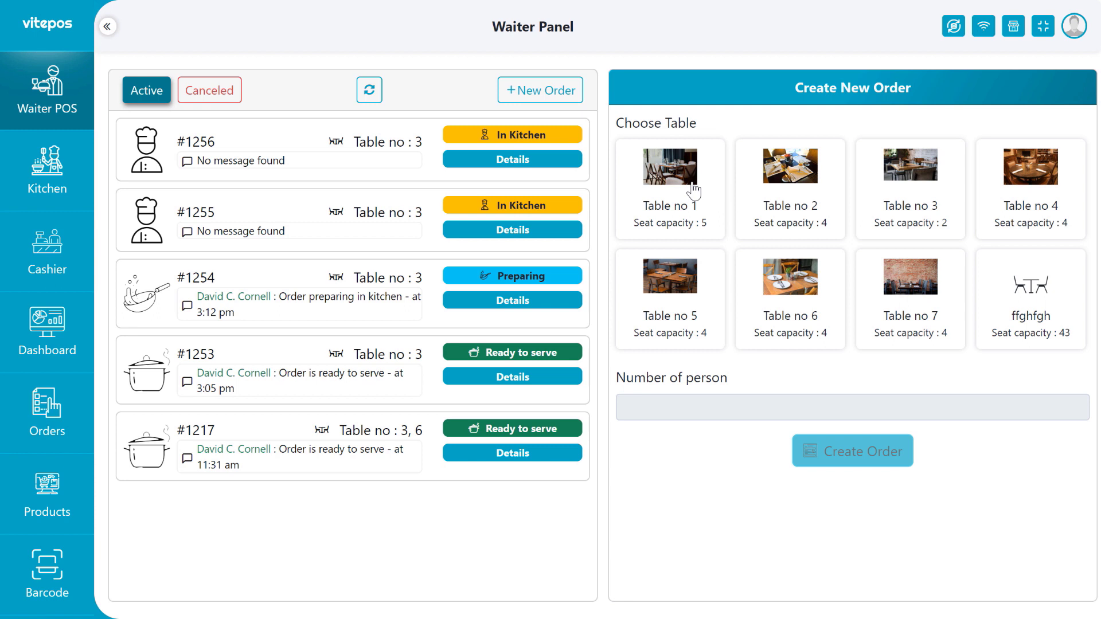
pyautogui.click(694, 189)
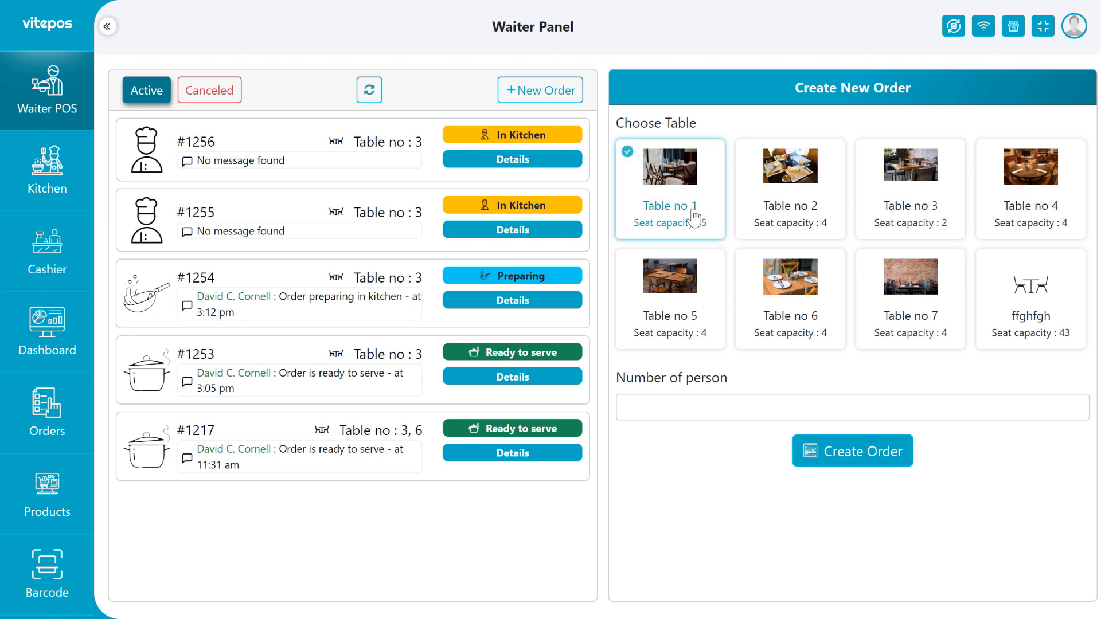
pyautogui.click(677, 412)
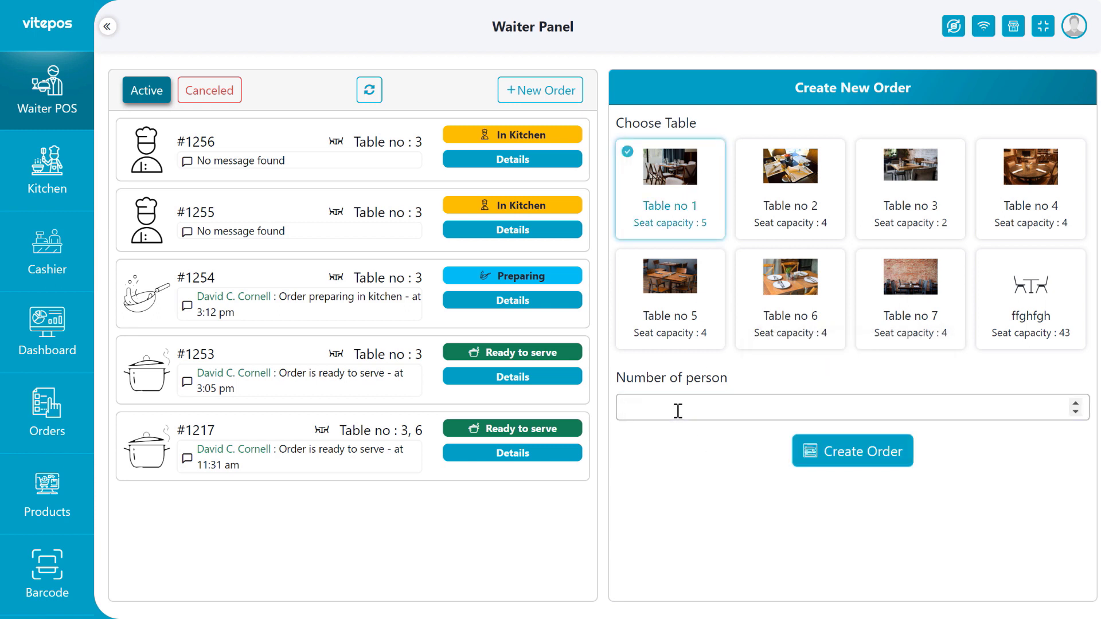
pyautogui.click(859, 467)
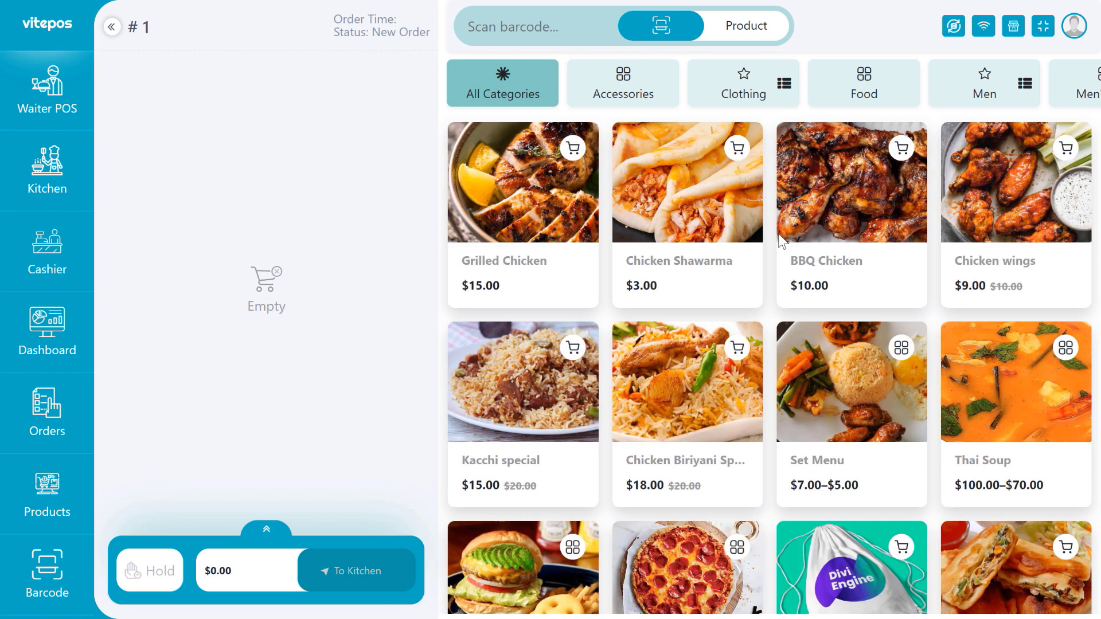
# Add Grilled Chicken with the 20 gm Mayonnaise addon from the Food products.
pyautogui.click(878, 86)
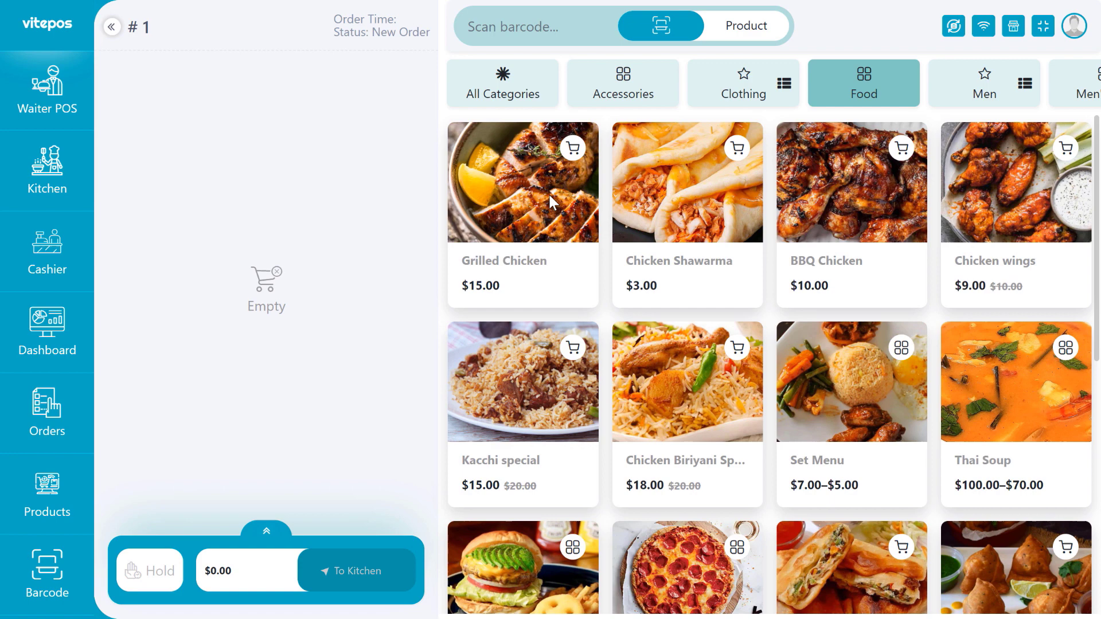
pyautogui.click(548, 192)
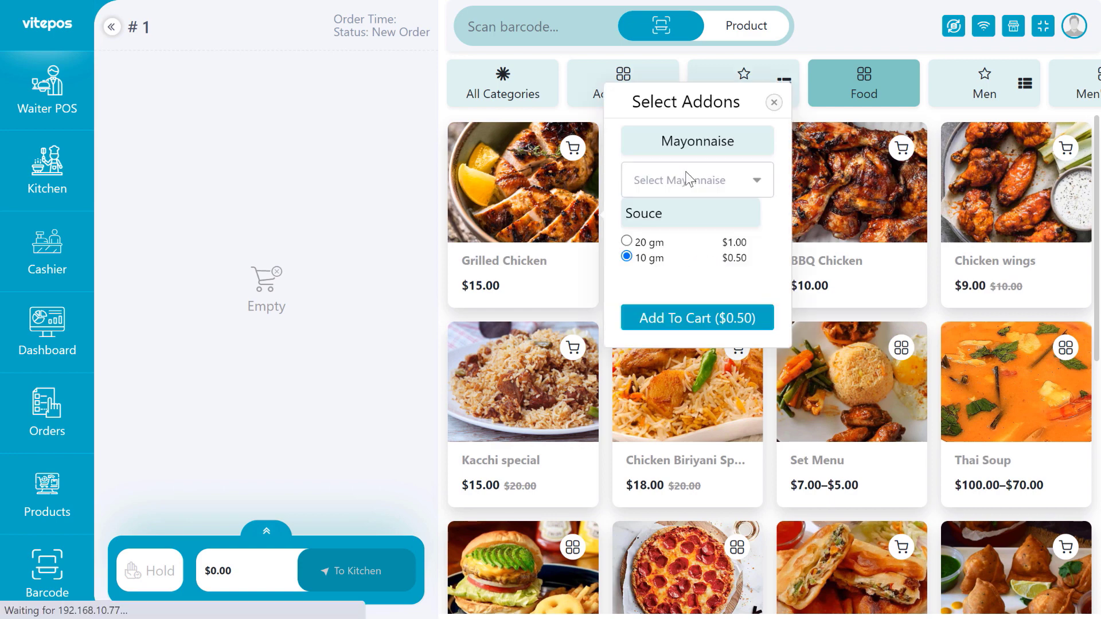
pyautogui.click(708, 181)
pyautogui.click(681, 214)
pyautogui.click(680, 321)
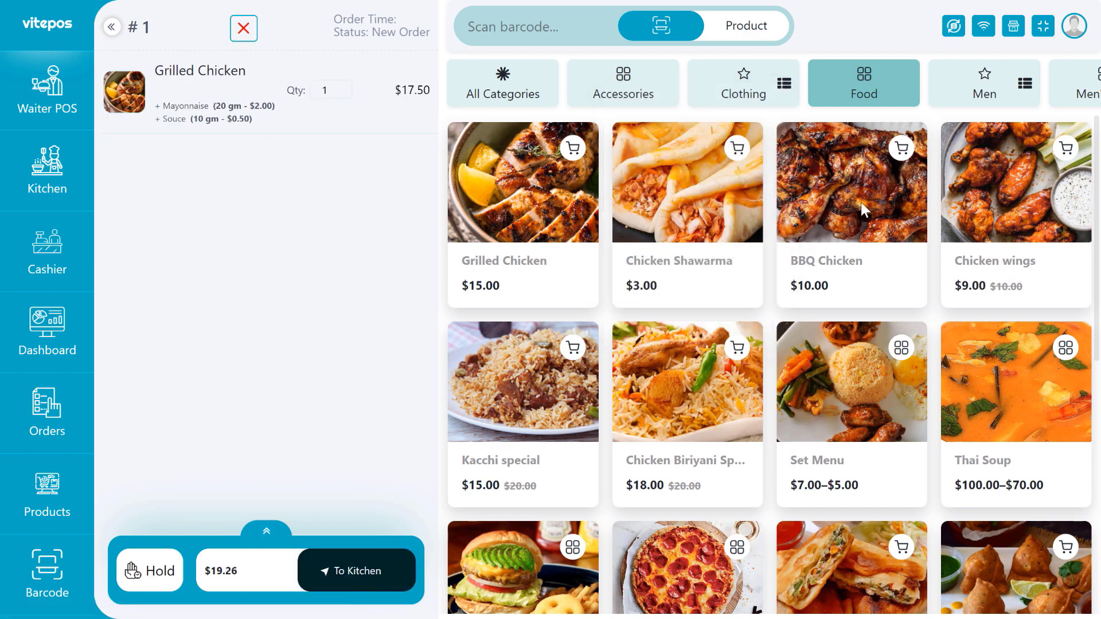
# Add BBQ Chicken with 10 gm Mayonnaise, then add ice cream.
pyautogui.click(740, 244)
pyautogui.click(658, 194)
pyautogui.click(661, 259)
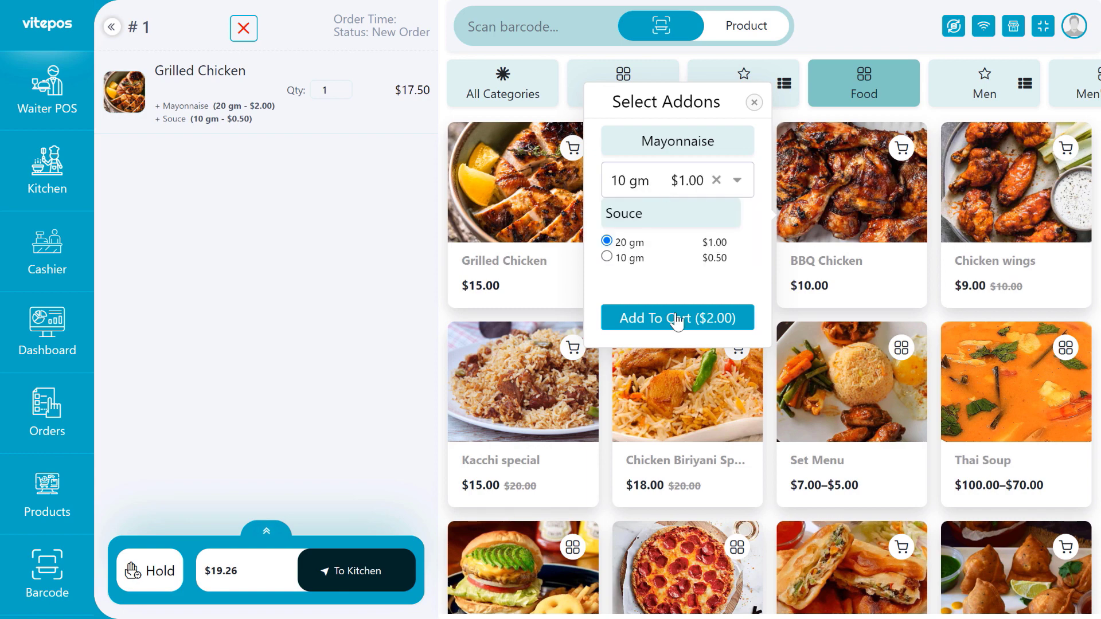
pyautogui.click(677, 320)
pyautogui.moveTo(175, 190); pyautogui.dragTo(165, 205)
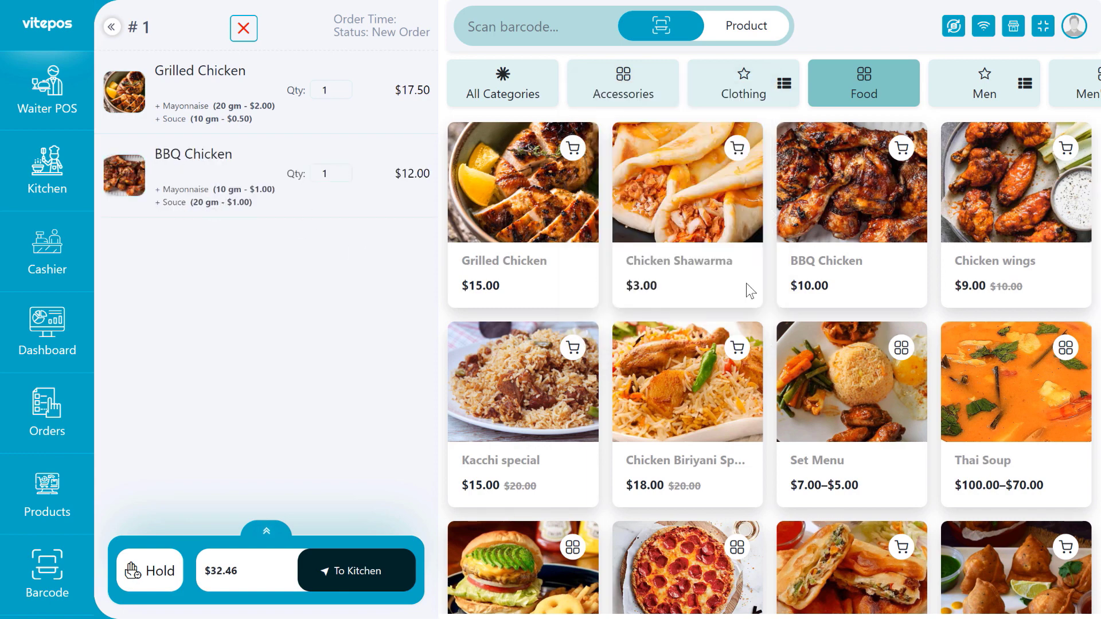
pyautogui.scroll(-10, 766, 251)
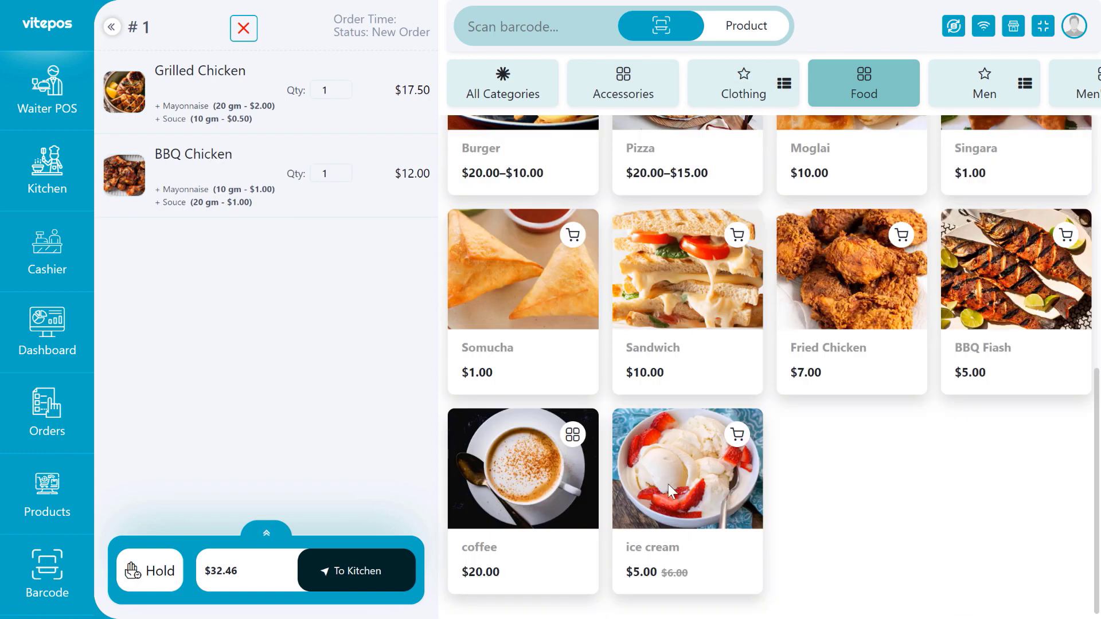
pyautogui.click(700, 467)
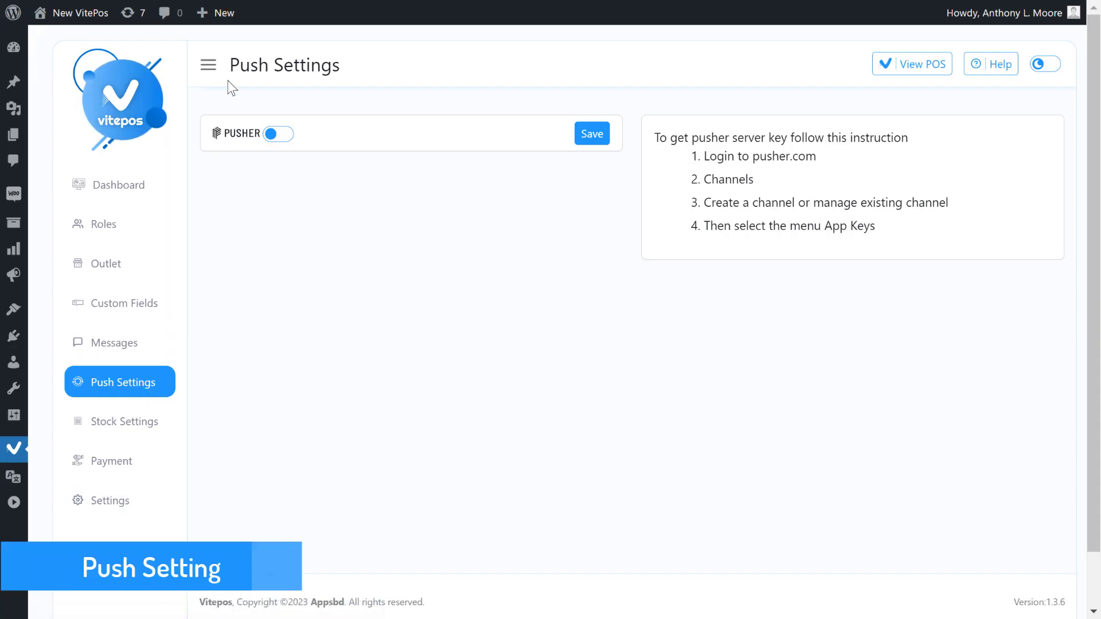
# Read the Push Settings instructions: log in to pusher.com, create a channel, open App Keys.
pyautogui.moveTo(229, 68); pyautogui.dragTo(347, 66)
pyautogui.click(374, 66)
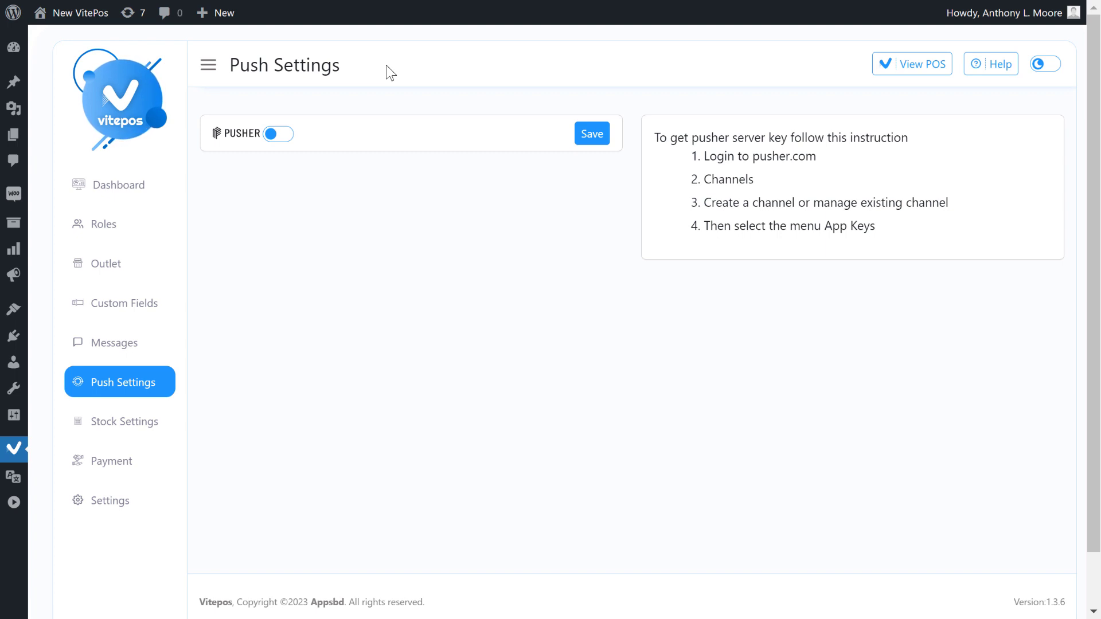
pyautogui.moveTo(654, 142); pyautogui.dragTo(902, 143)
pyautogui.moveTo(703, 158); pyautogui.dragTo(819, 162)
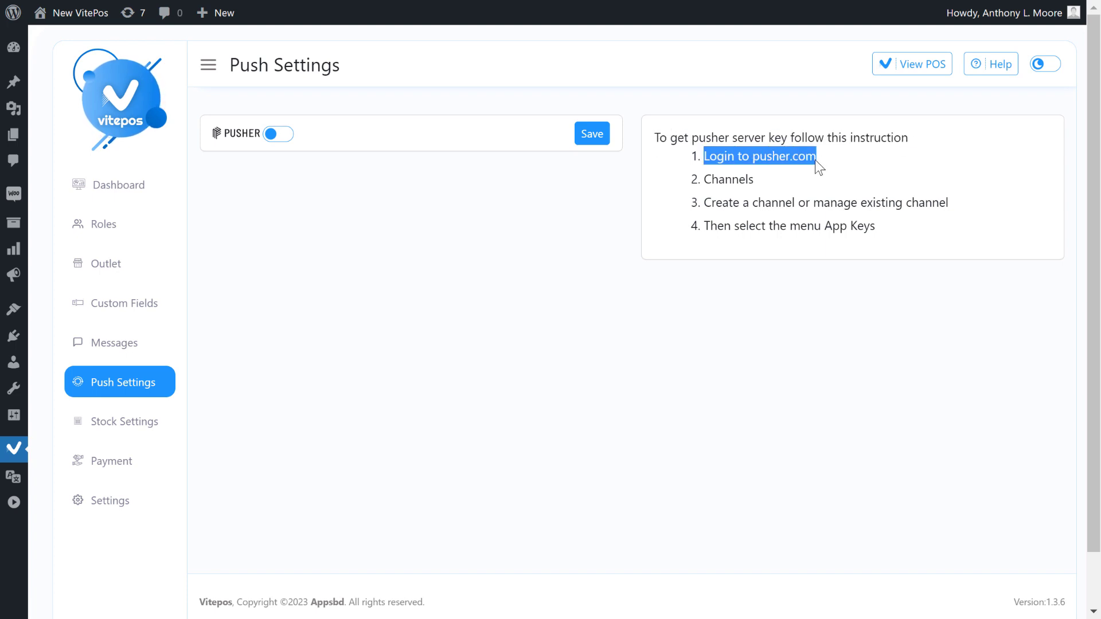
pyautogui.click(707, 177)
pyautogui.moveTo(708, 202); pyautogui.dragTo(916, 208)
pyautogui.click(765, 250)
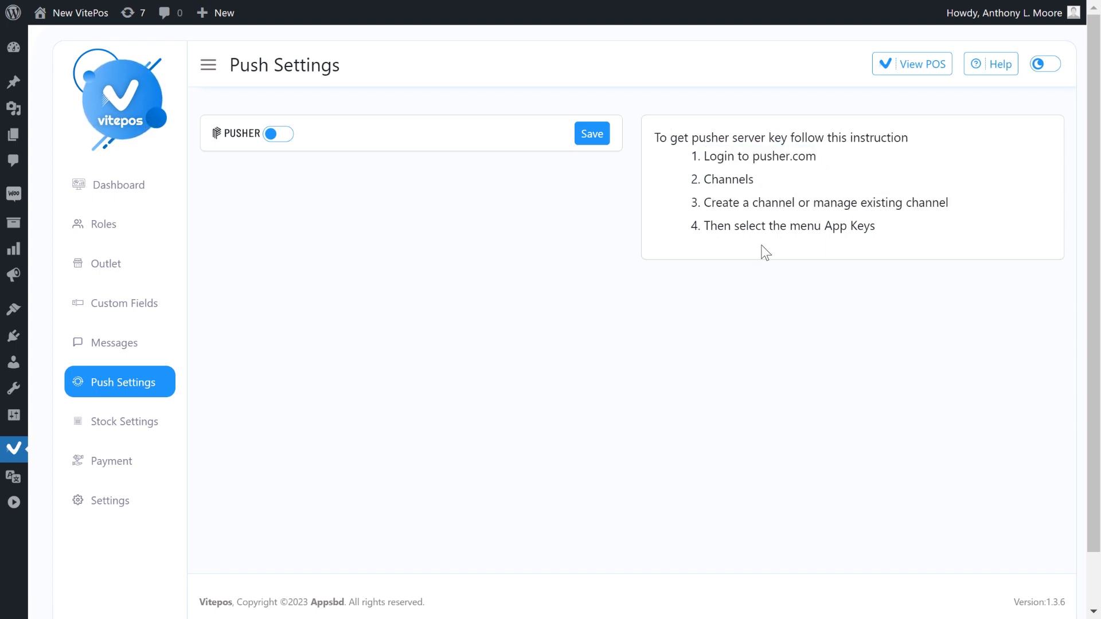
pyautogui.moveTo(705, 227); pyautogui.dragTo(867, 226)
pyautogui.click(794, 295)
# Switch the PUSHER toggle on and review the revealed App ID, Key and Secret fields.
pyautogui.click(283, 138)
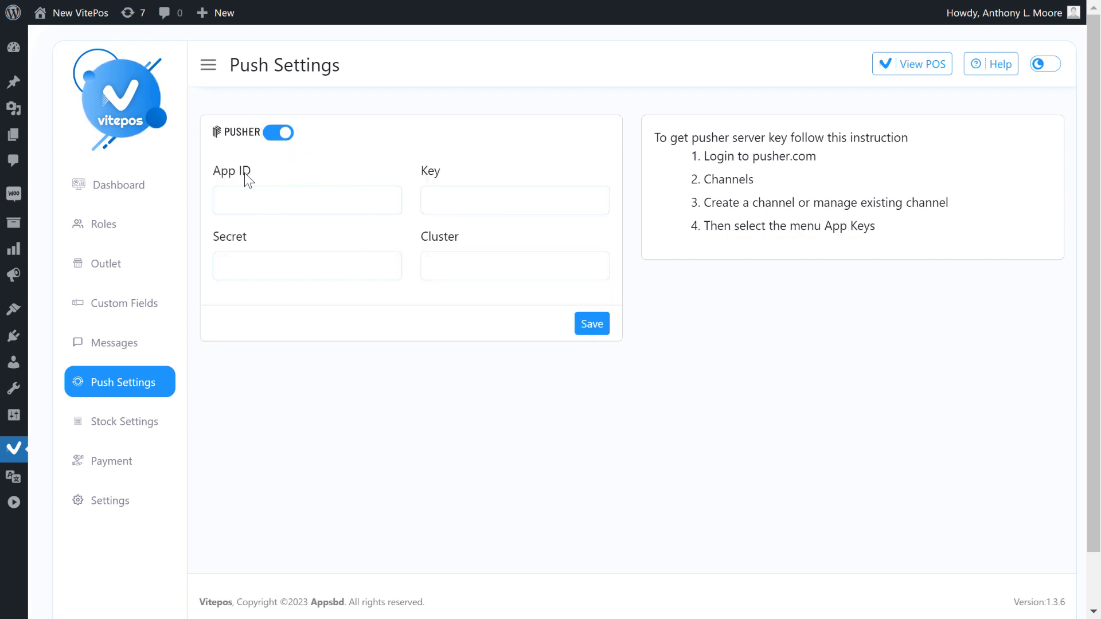
pyautogui.moveTo(214, 173); pyautogui.dragTo(261, 171)
pyautogui.click(367, 168)
pyautogui.moveTo(421, 170); pyautogui.dragTo(471, 165)
pyautogui.click(470, 166)
pyautogui.moveTo(214, 240); pyautogui.dragTo(271, 235)
pyautogui.click(367, 237)
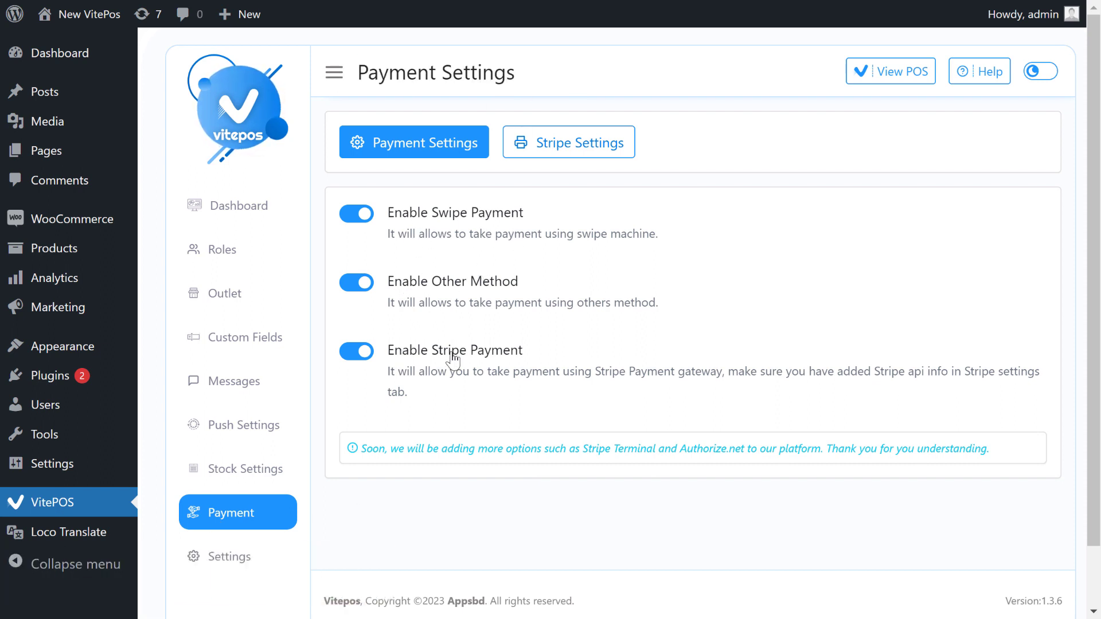
# Turn Swipe and Stripe payments off with confirmation, then re-enable them.
pyautogui.click(356, 214)
pyautogui.click(520, 388)
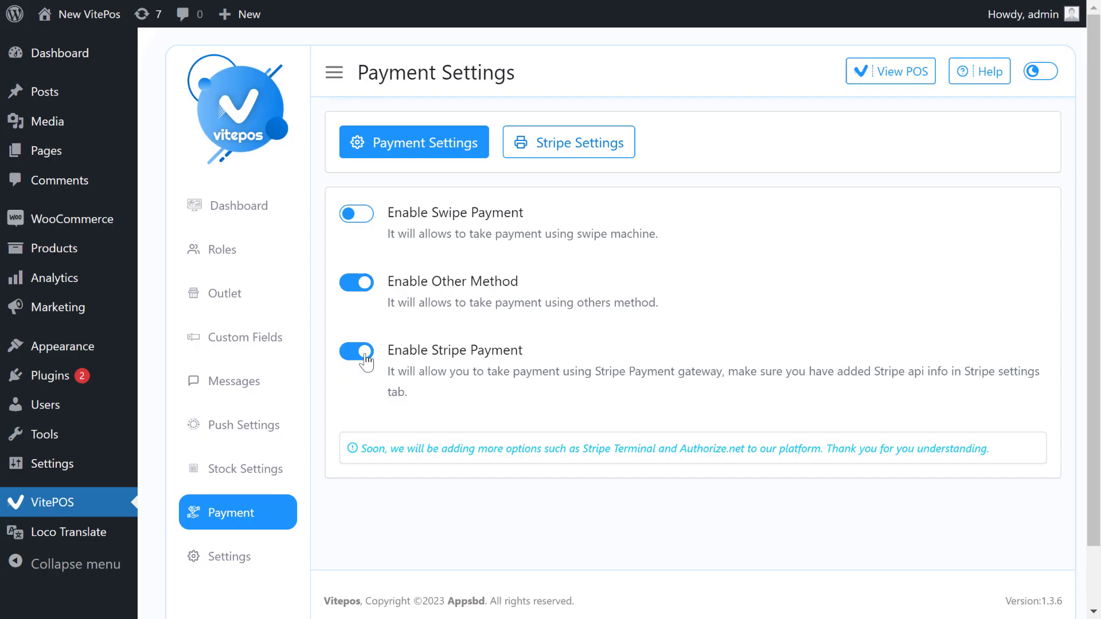
pyautogui.click(358, 353)
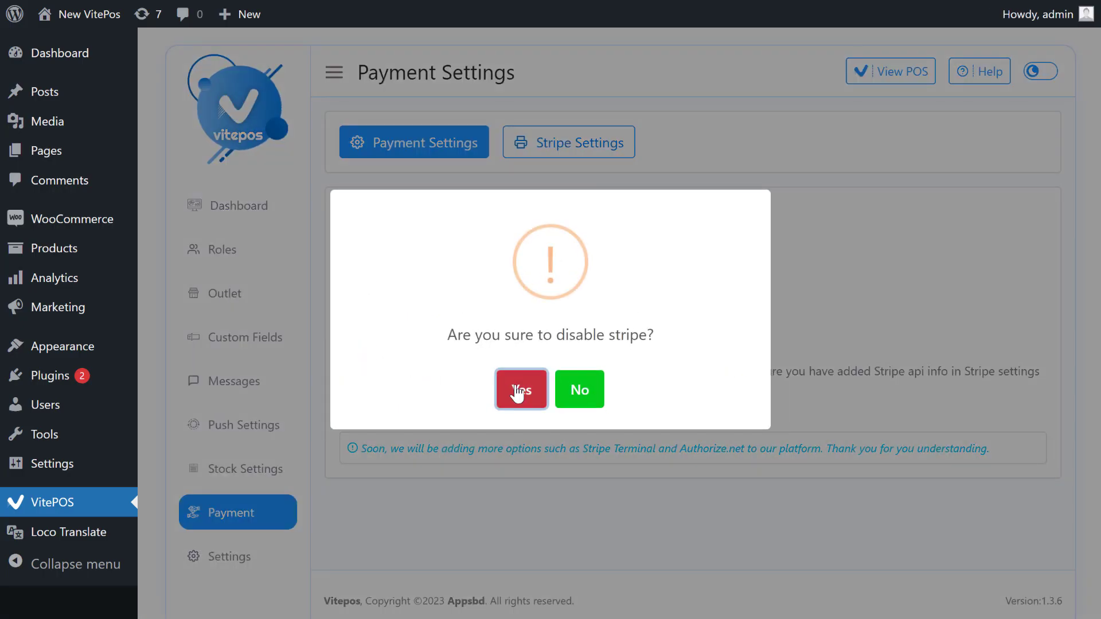
pyautogui.click(518, 392)
pyautogui.click(542, 391)
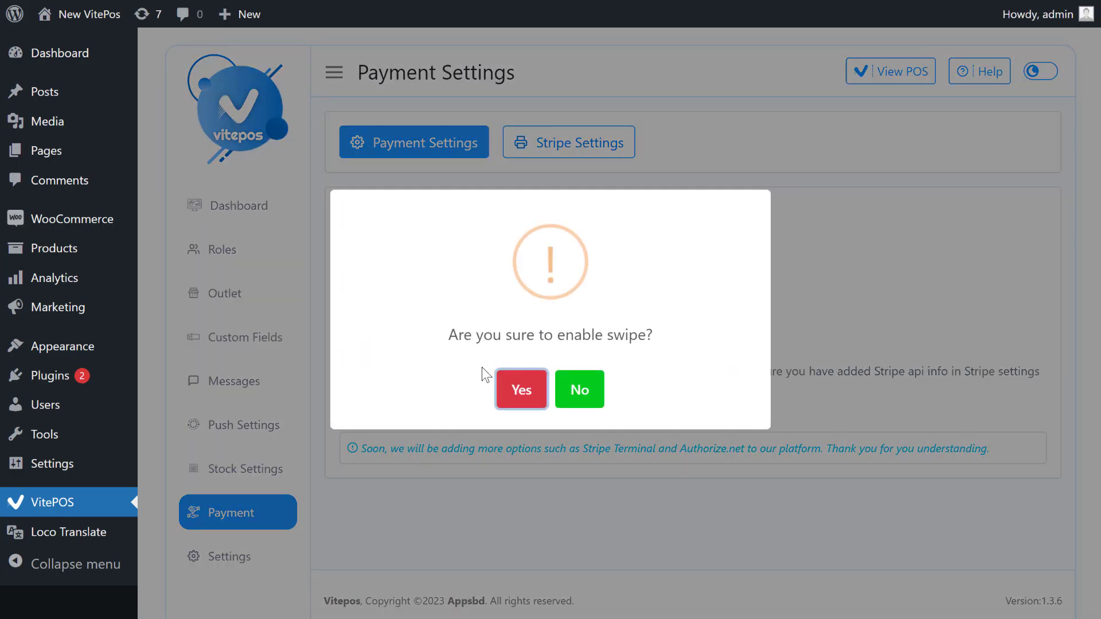
pyautogui.click(518, 389)
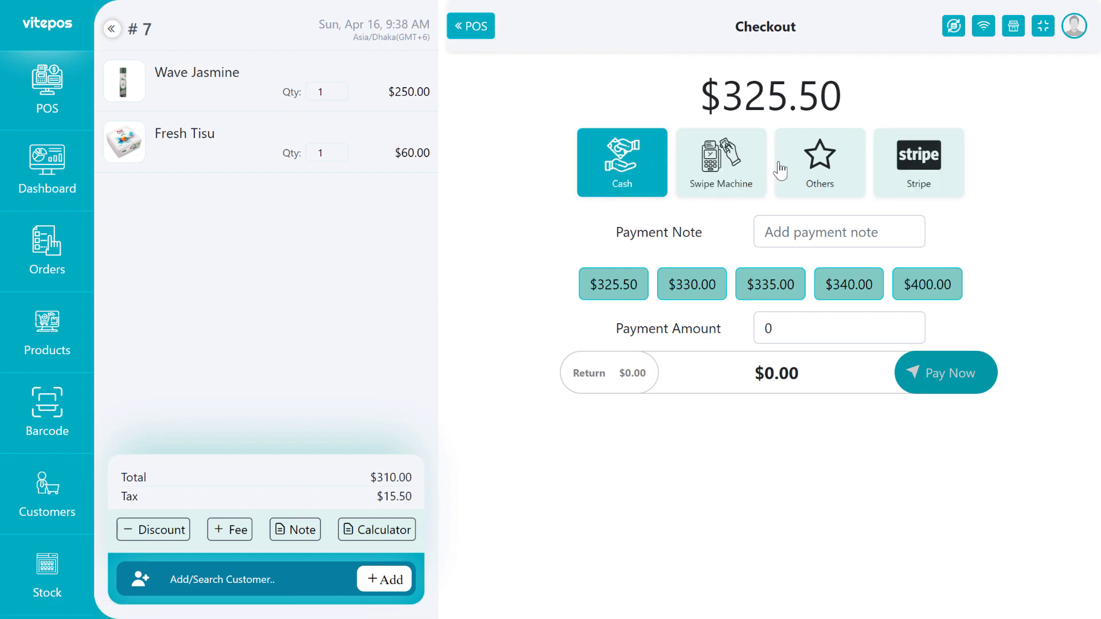
pyautogui.click(751, 187)
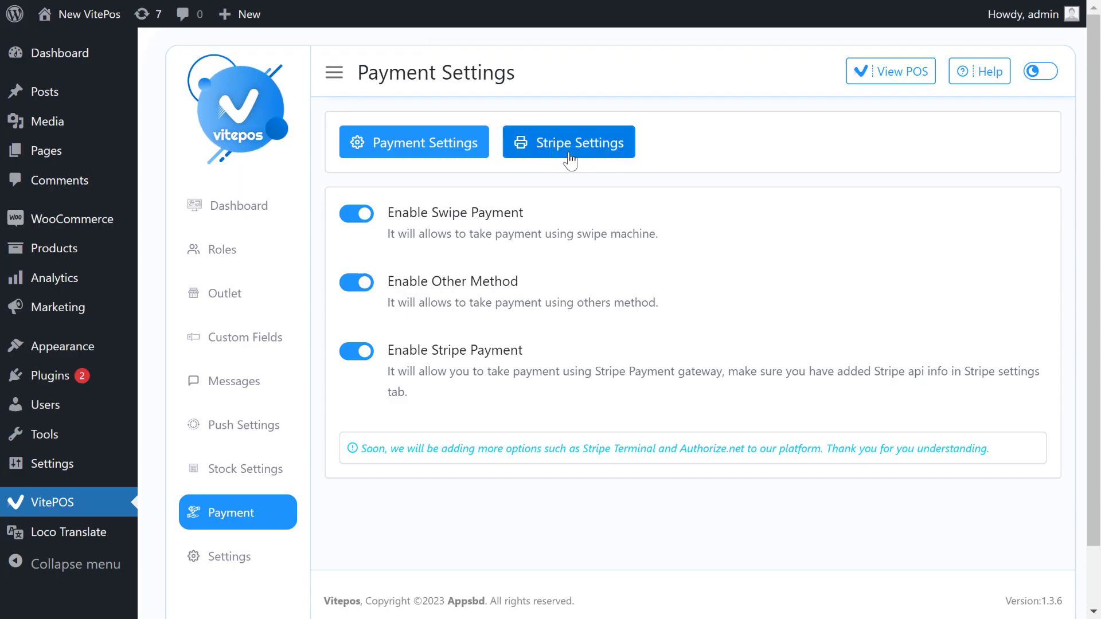
# In Stripe Settings, review the Publishable key and Secret Key fields and save.
pyautogui.click(569, 154)
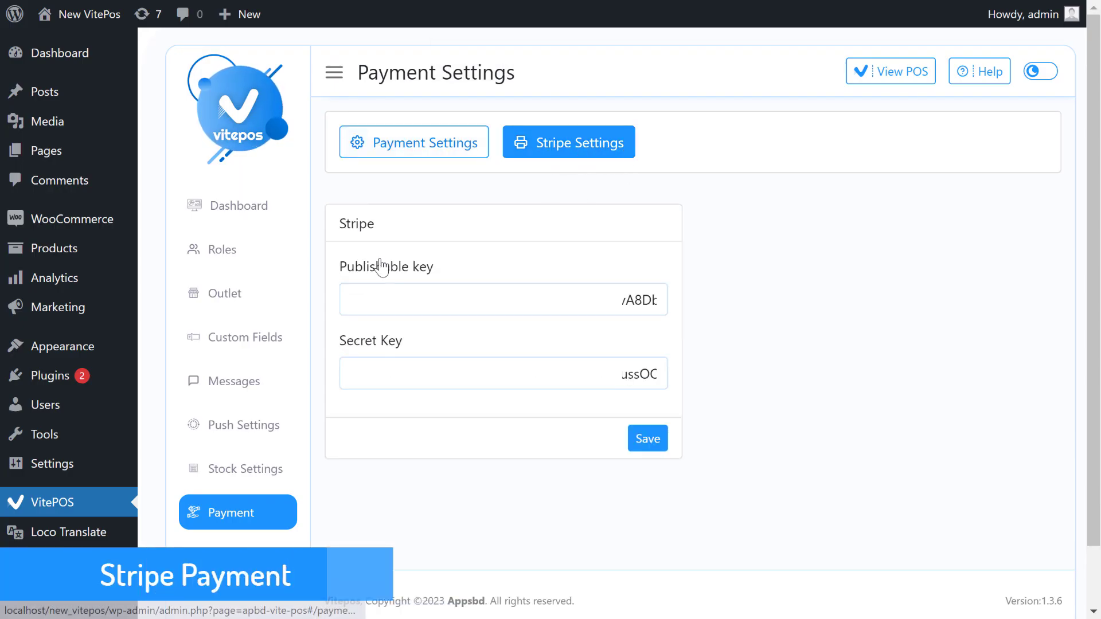
pyautogui.moveTo(338, 266); pyautogui.dragTo(440, 260)
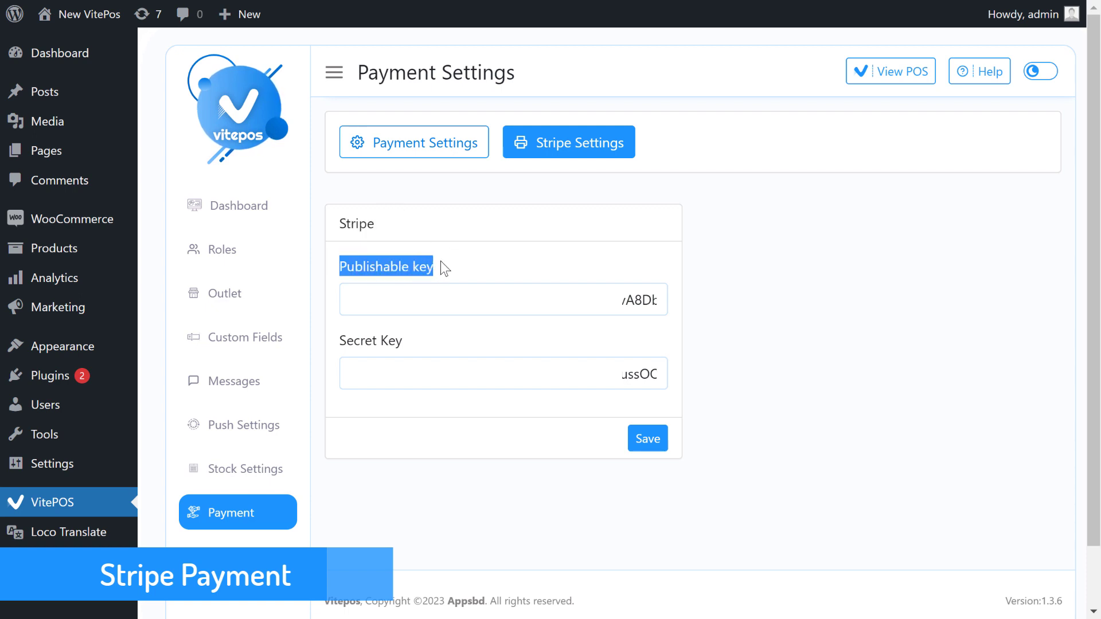
pyautogui.click(445, 260)
pyautogui.moveTo(332, 345); pyautogui.dragTo(413, 348)
pyautogui.click(423, 346)
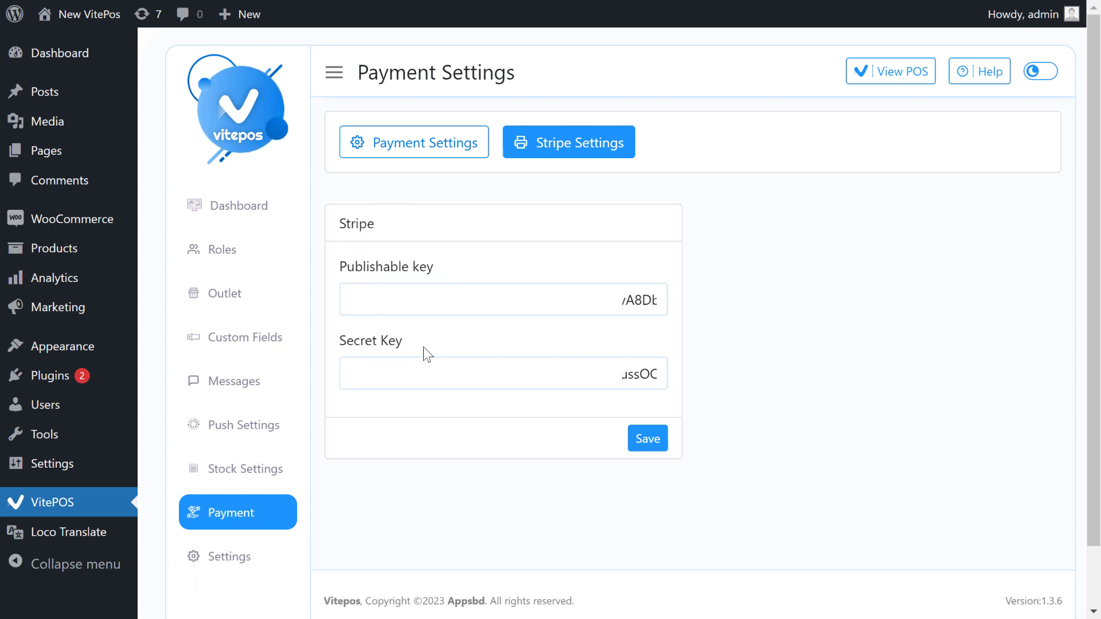
pyautogui.click(649, 449)
# Add two Fresh Tisu and Woo Ninja to the cart and check out for $231.00.
pyautogui.click(413, 142)
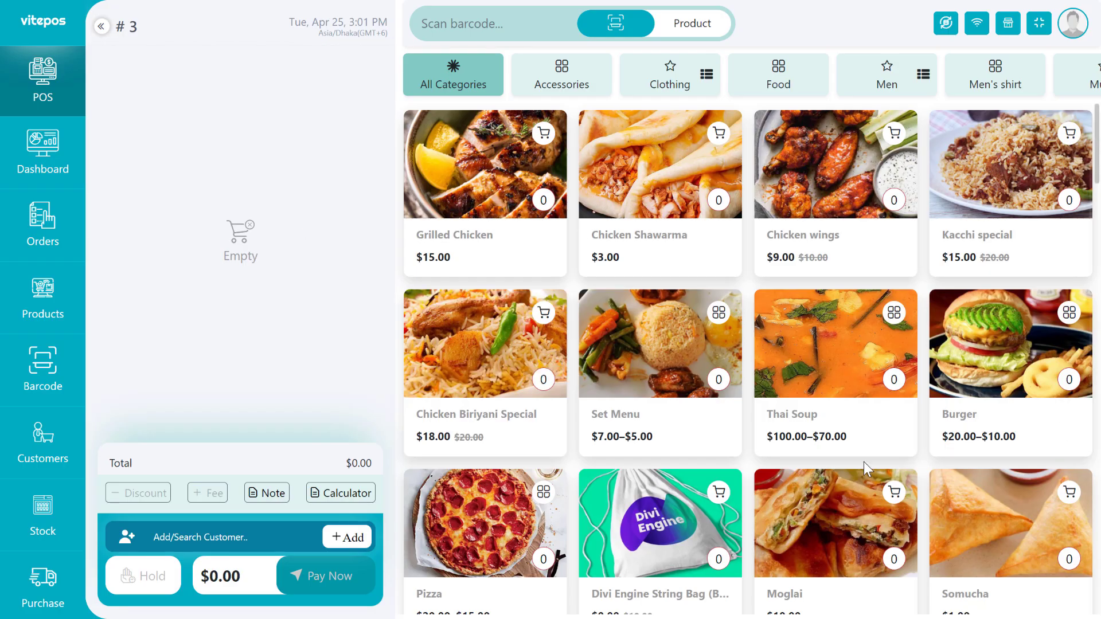
pyautogui.scroll(-8, 864, 462)
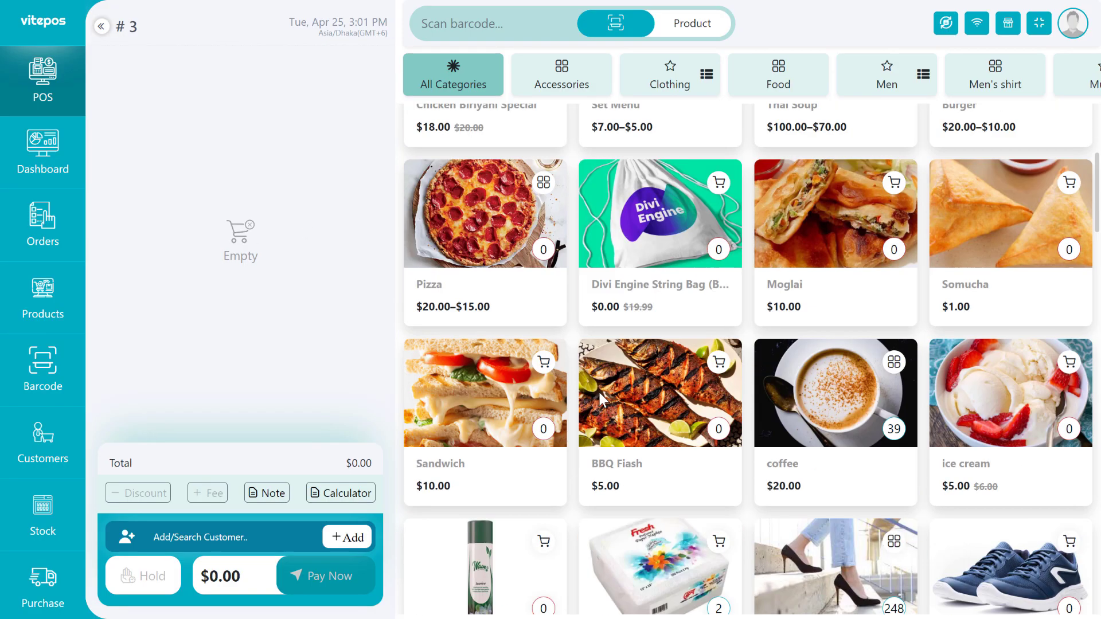
pyautogui.doubleClick(647, 409)
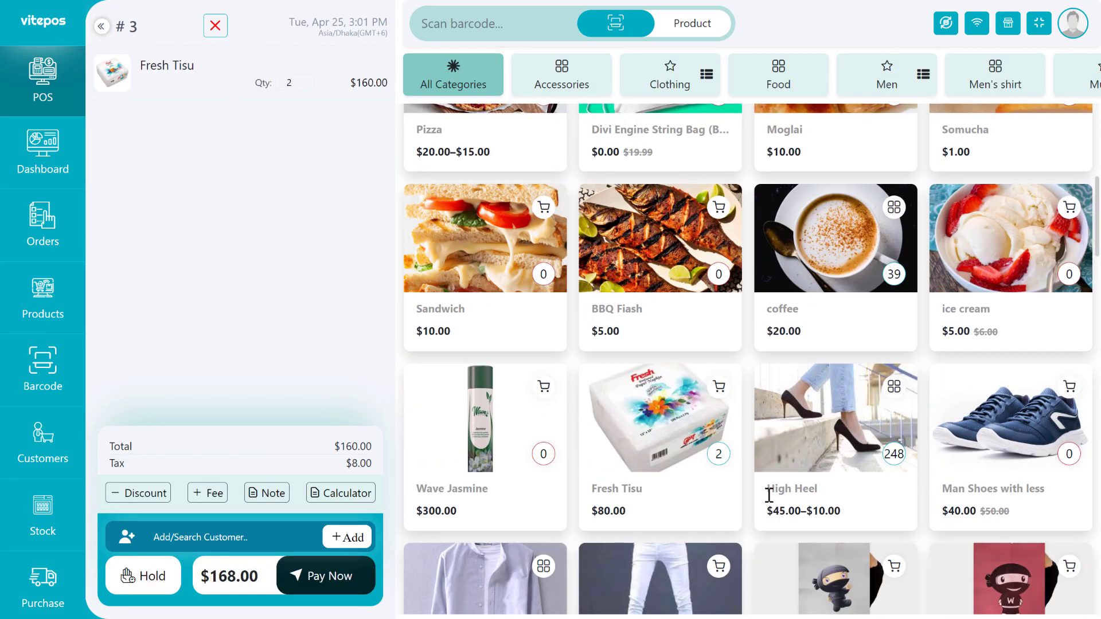
pyautogui.scroll(-3, 769, 491)
pyautogui.click(949, 509)
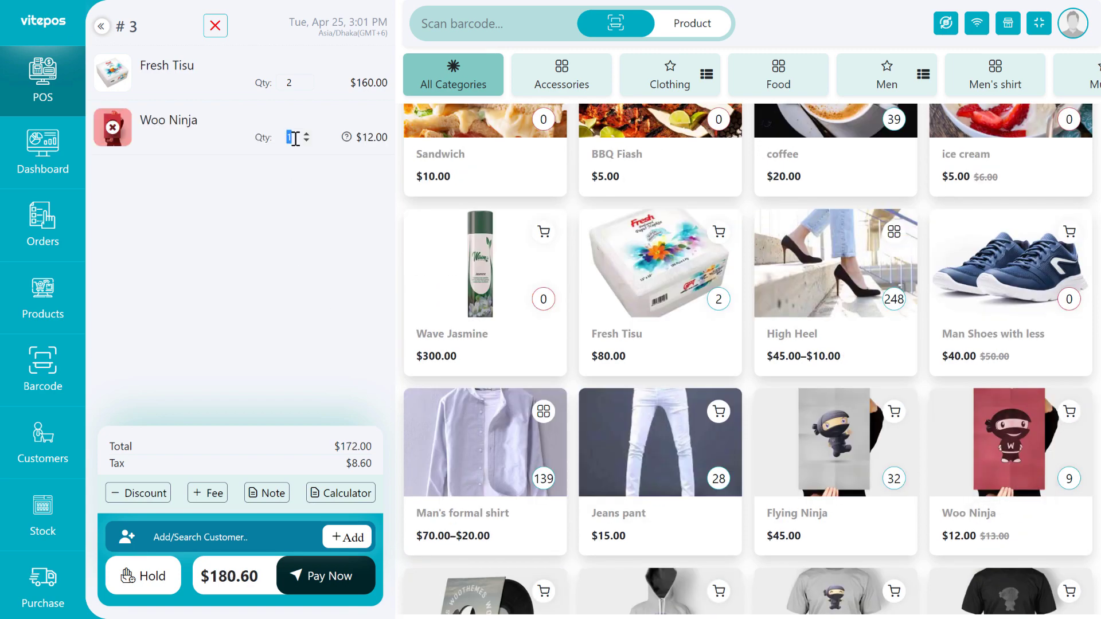
pyautogui.write('5')
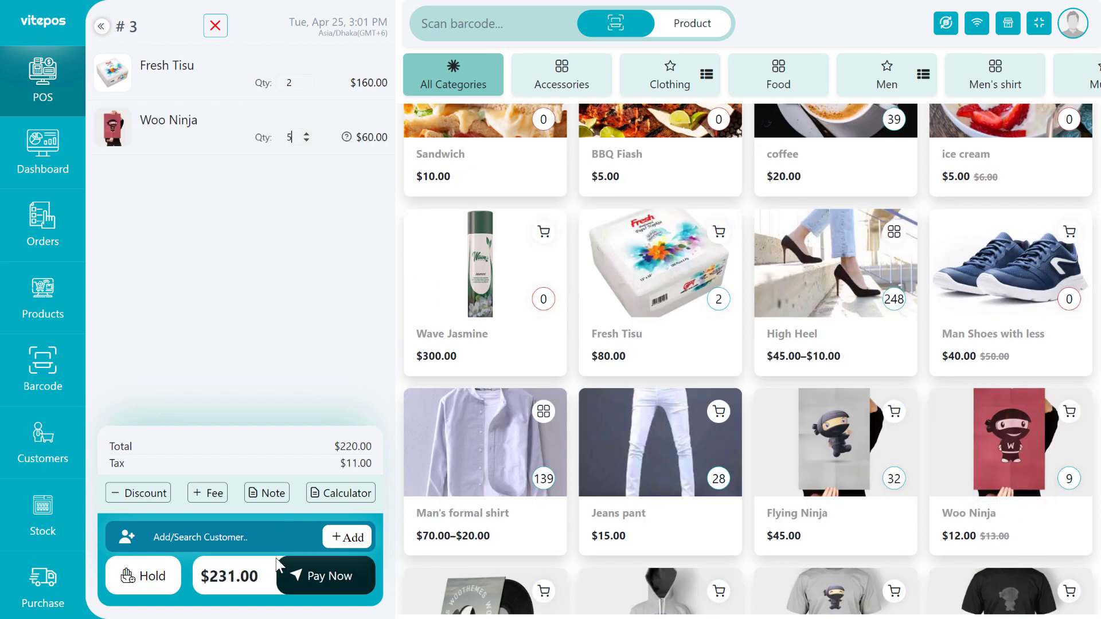
pyautogui.click(301, 587)
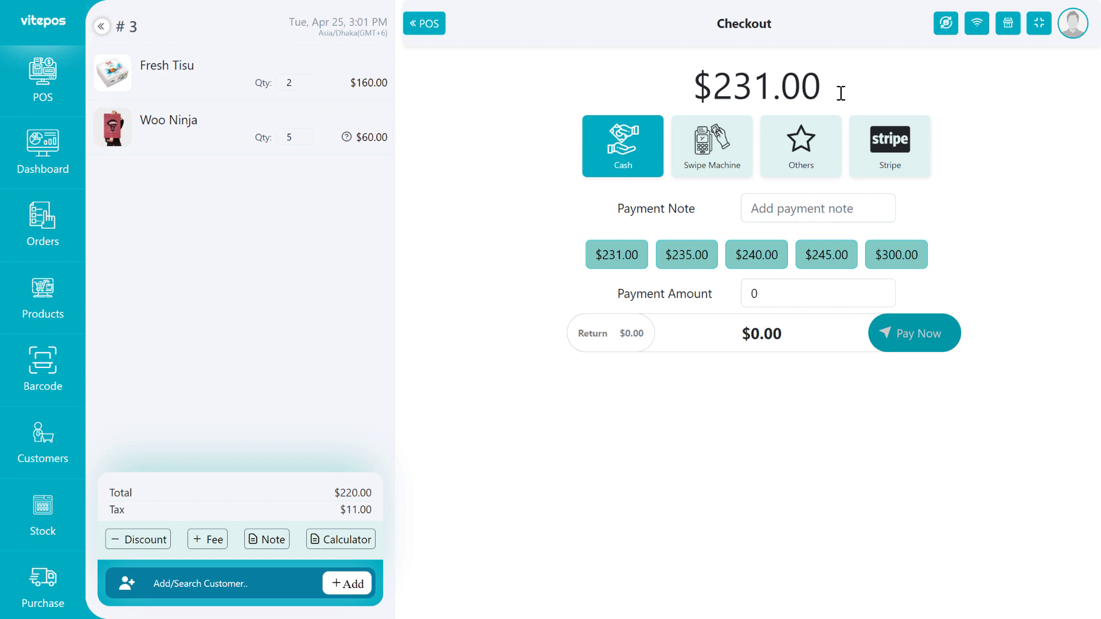
# Pay the full $231.00 by card through Stripe with test card details and review the receipt.
pyautogui.click(892, 165)
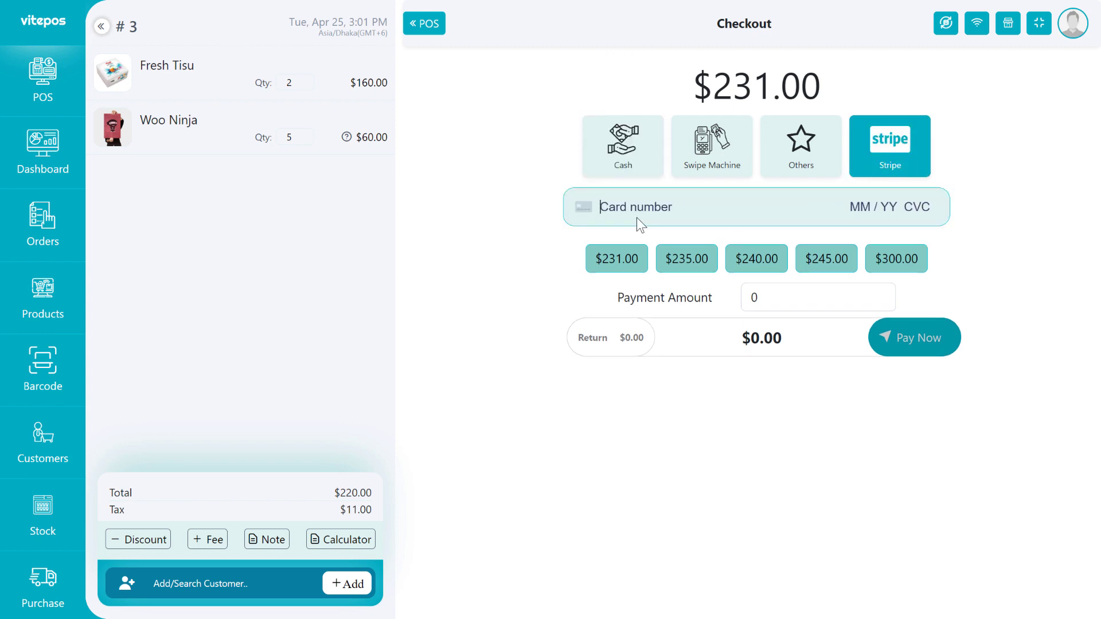
pyautogui.write('4242424242424242042424242')
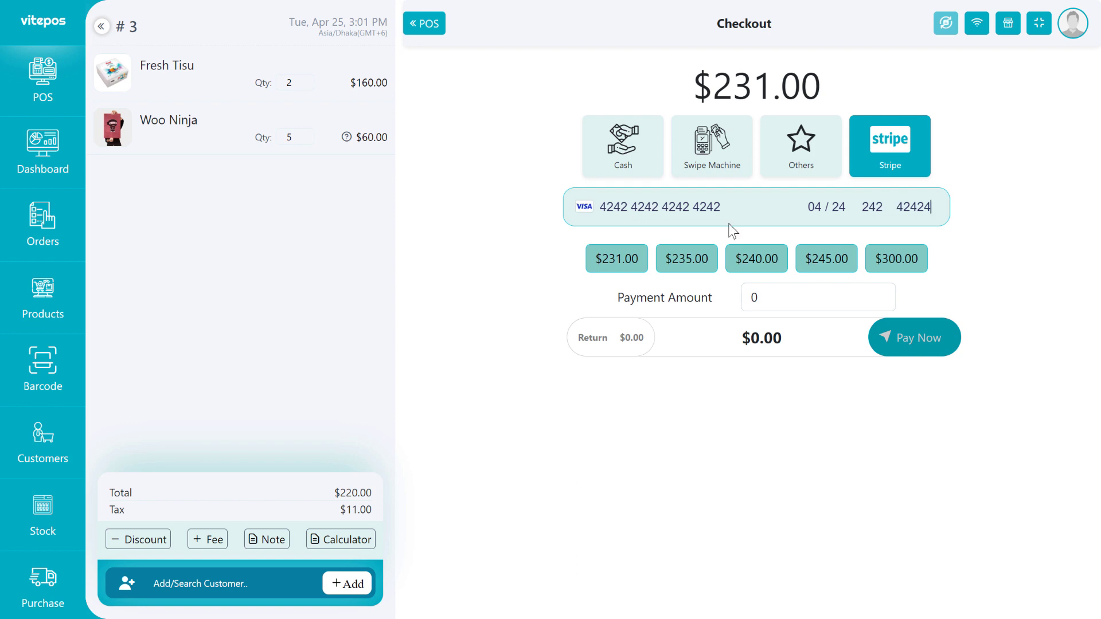
pyautogui.click(622, 269)
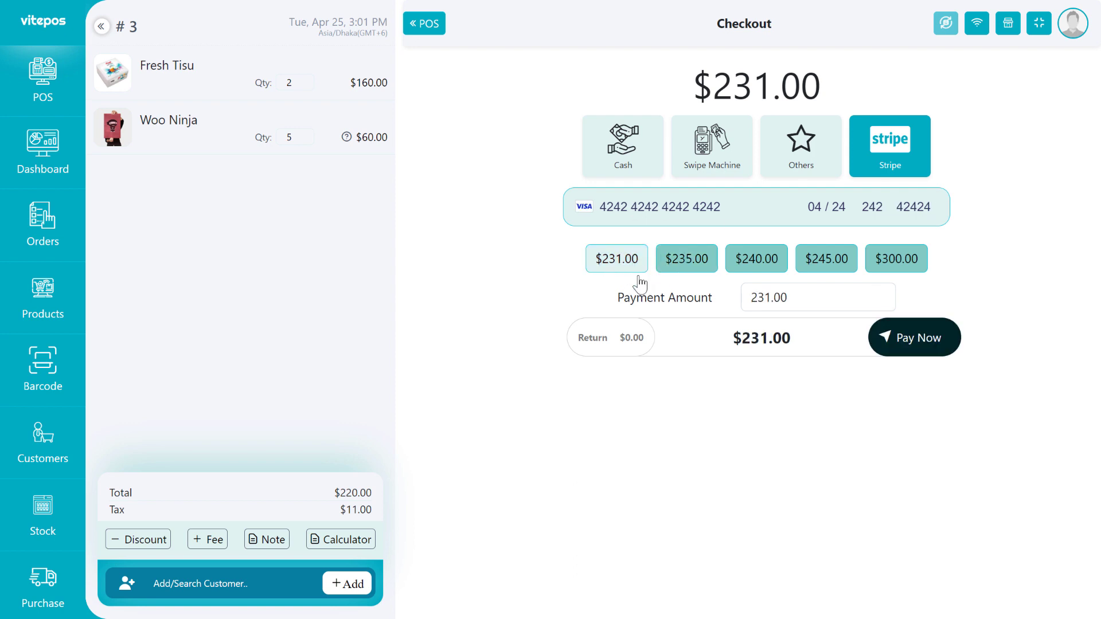
pyautogui.click(923, 341)
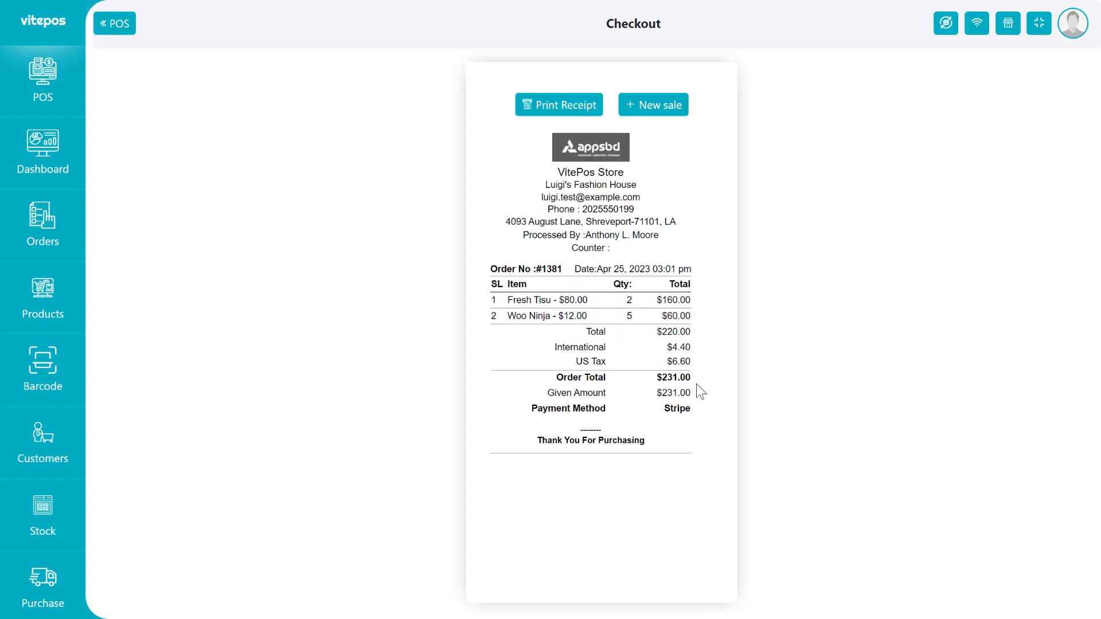
pyautogui.moveTo(555, 172); pyautogui.dragTo(700, 170)
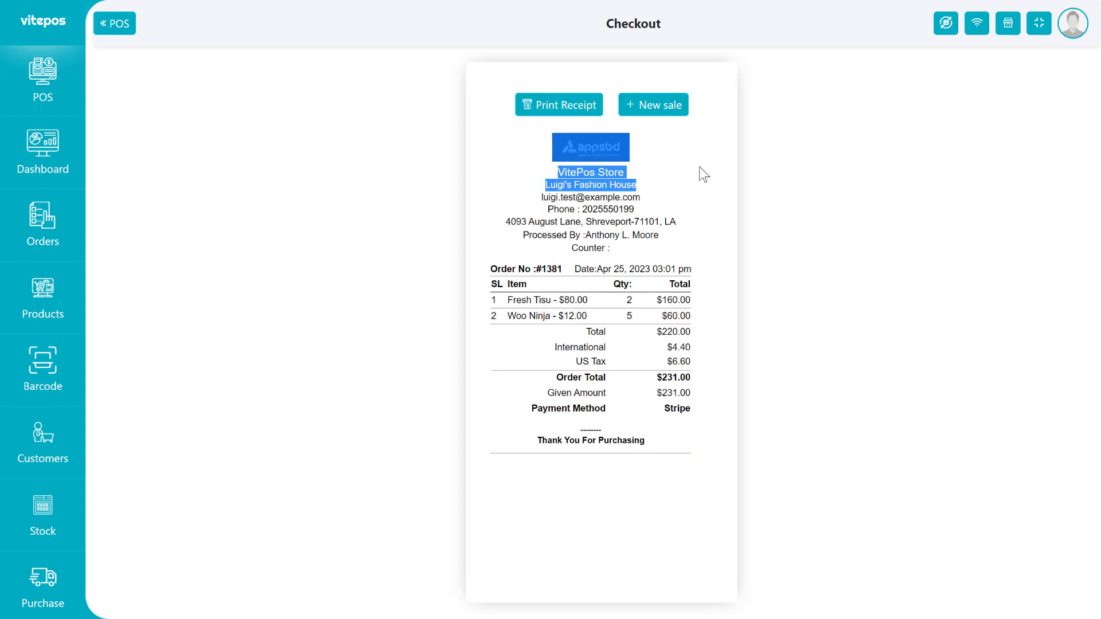
pyautogui.click(700, 172)
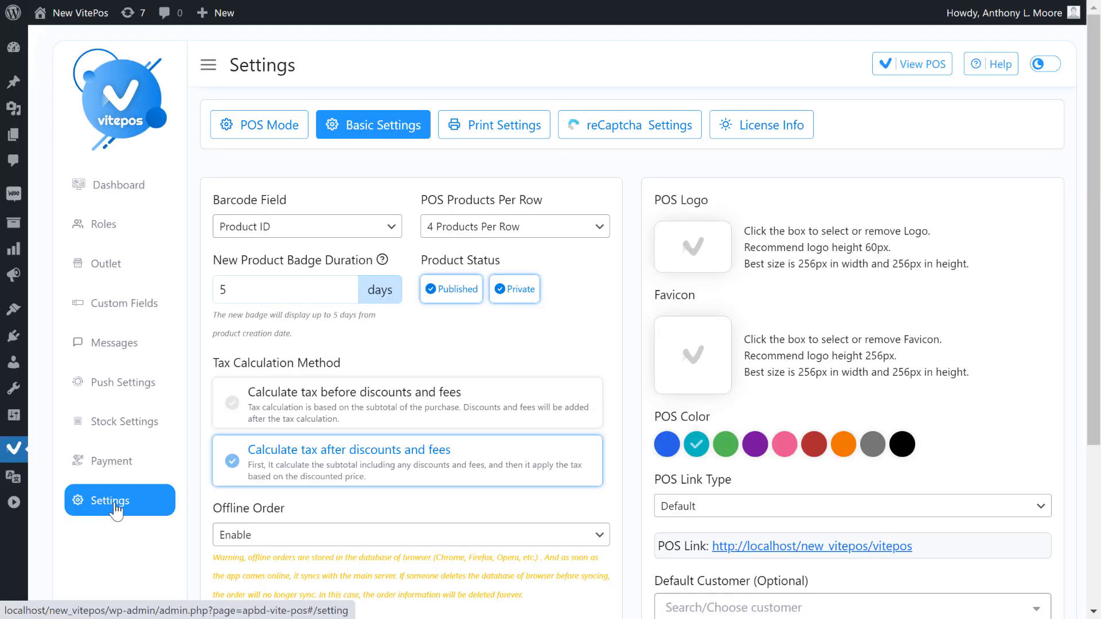
# Open VitePos Settings on the Basic Settings tab at the Product Status option.
pyautogui.click(112, 504)
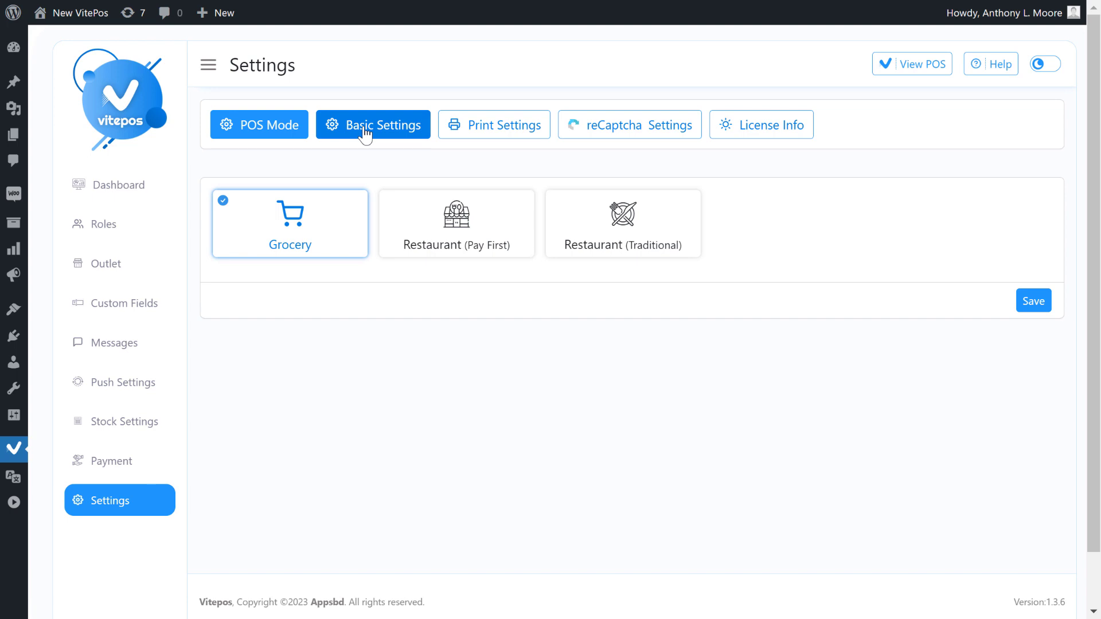
pyautogui.click(368, 136)
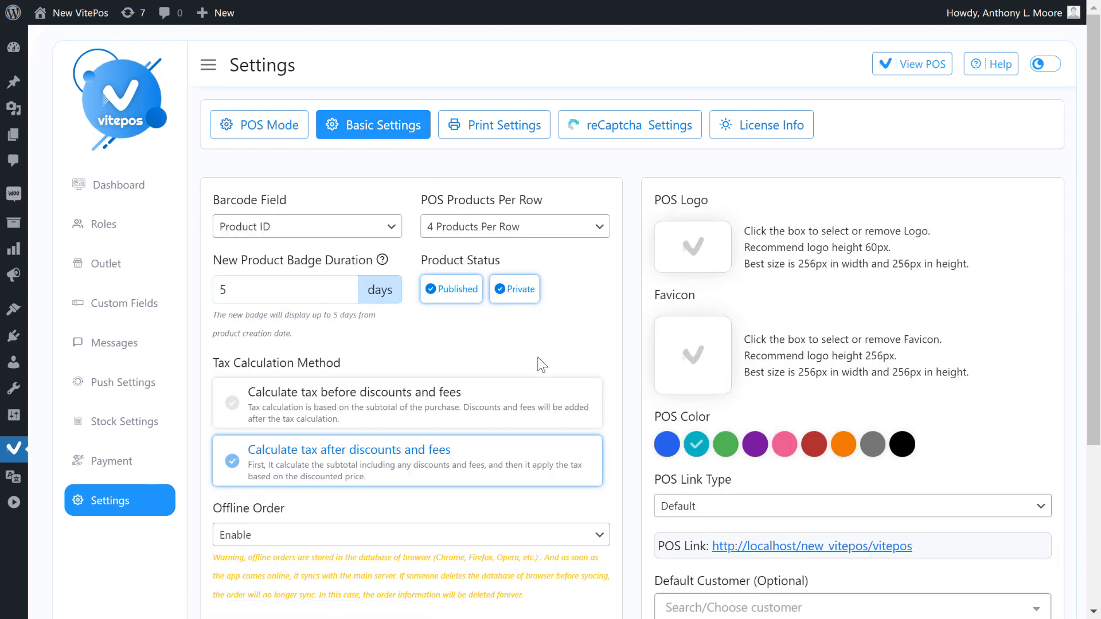
pyautogui.moveTo(421, 259); pyautogui.dragTo(502, 260)
pyautogui.click(529, 262)
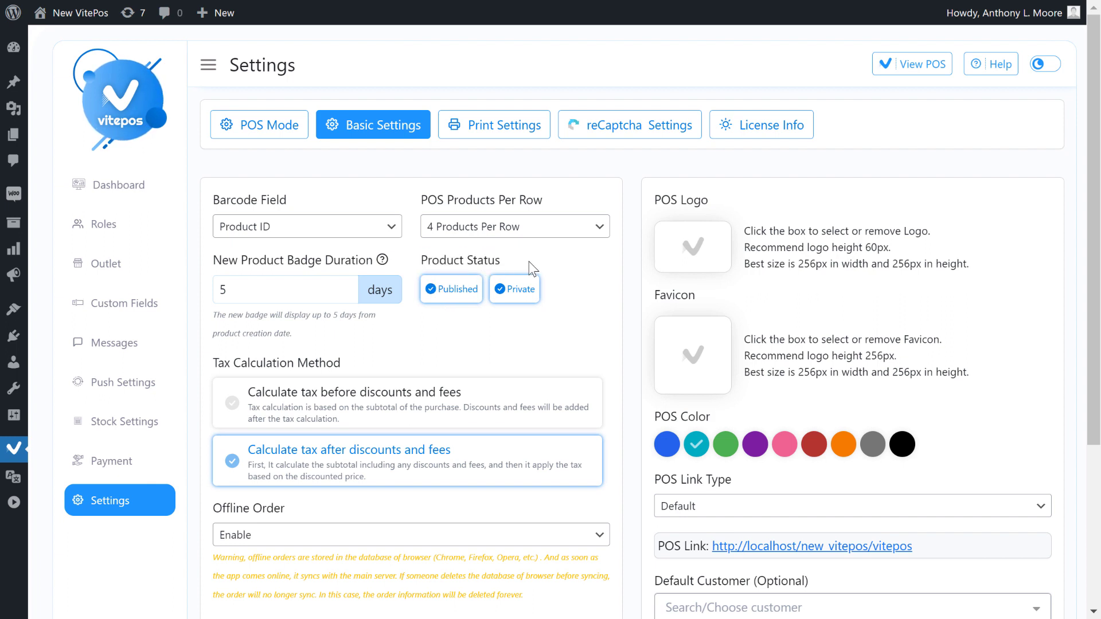
# Tick both Published and Private product statuses and save the basic settings.
pyautogui.click(445, 297)
pyautogui.click(513, 290)
pyautogui.click(438, 295)
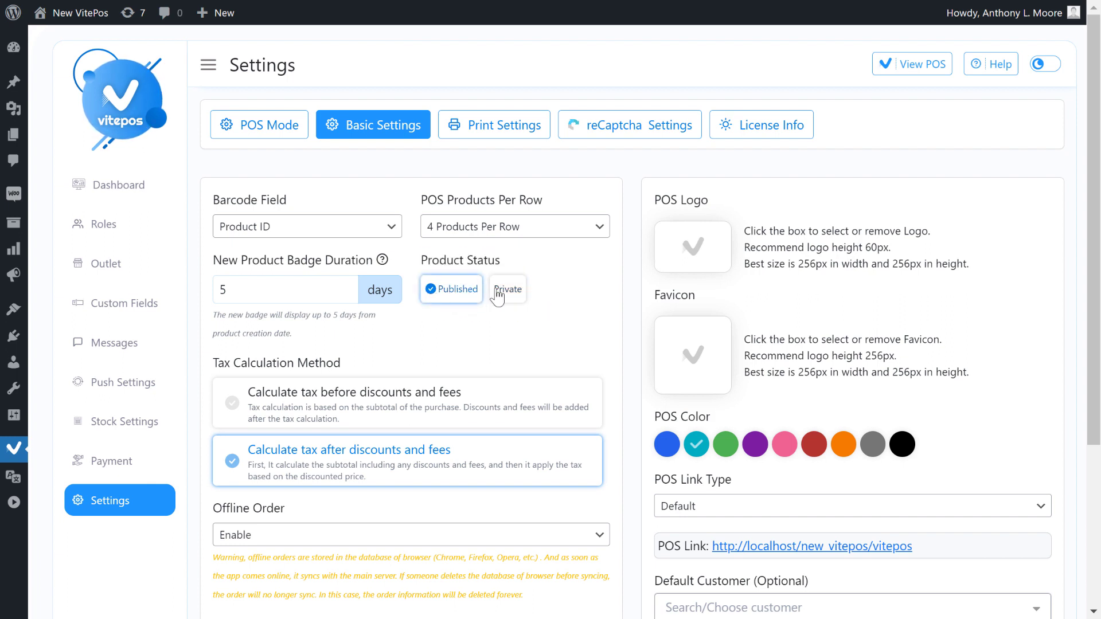
pyautogui.click(496, 296)
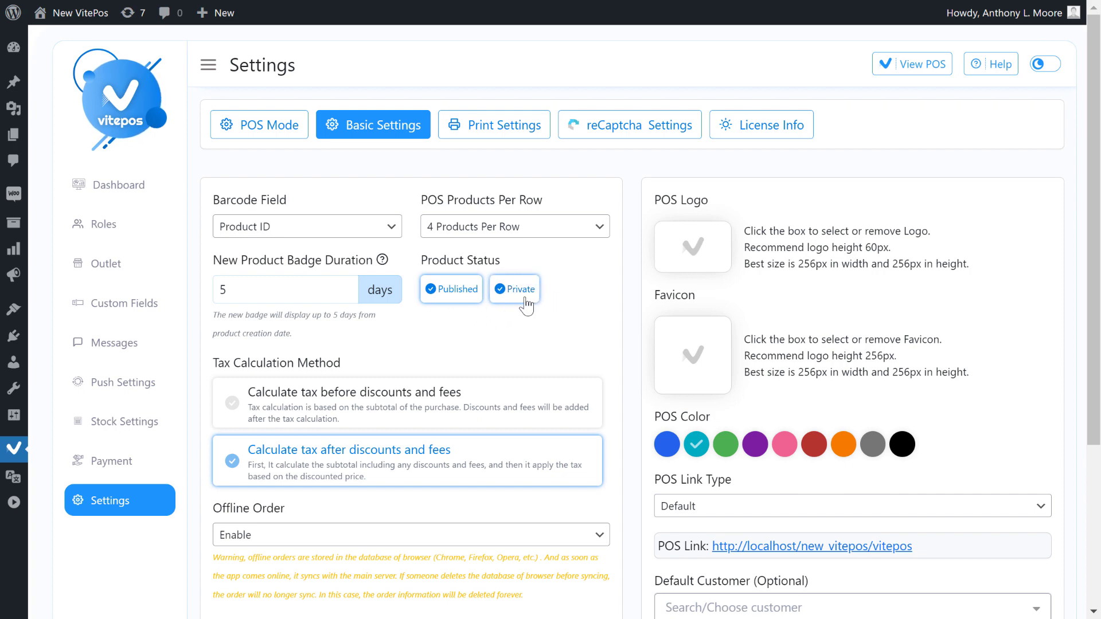
pyautogui.scroll(-4, 522, 304)
pyautogui.click(588, 469)
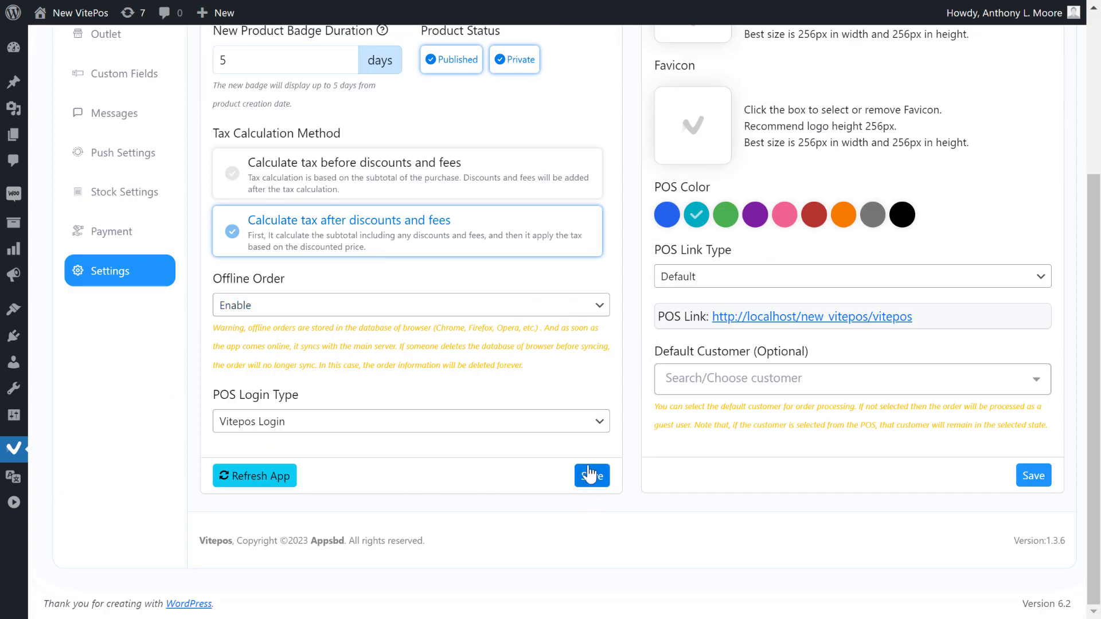
pyautogui.scroll(2, 597, 473)
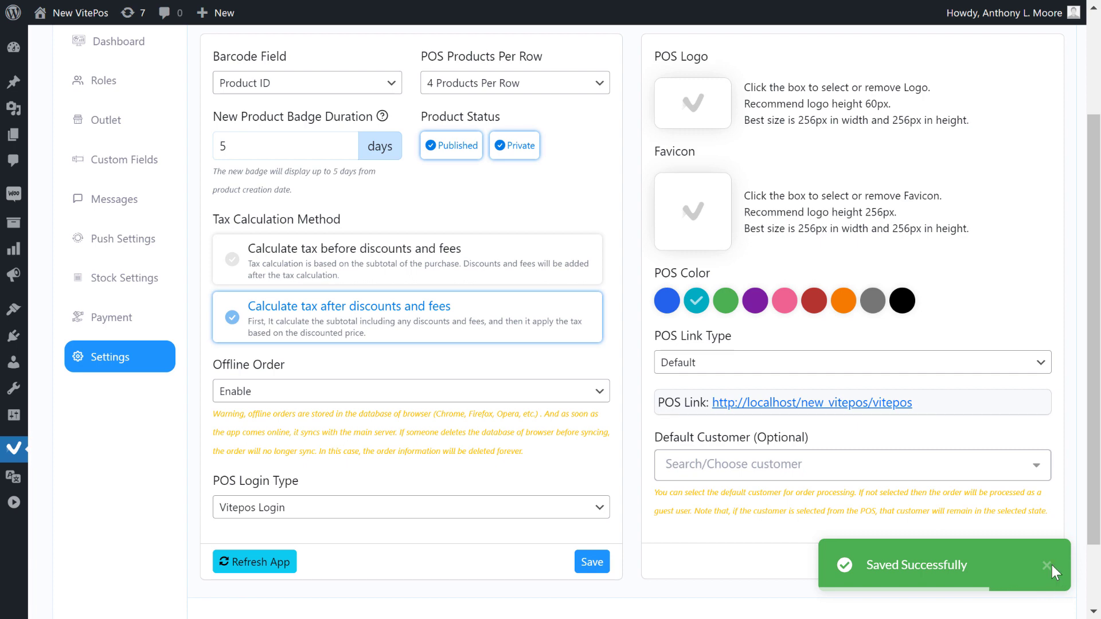
pyautogui.click(1051, 565)
pyautogui.scroll(3, 508, 372)
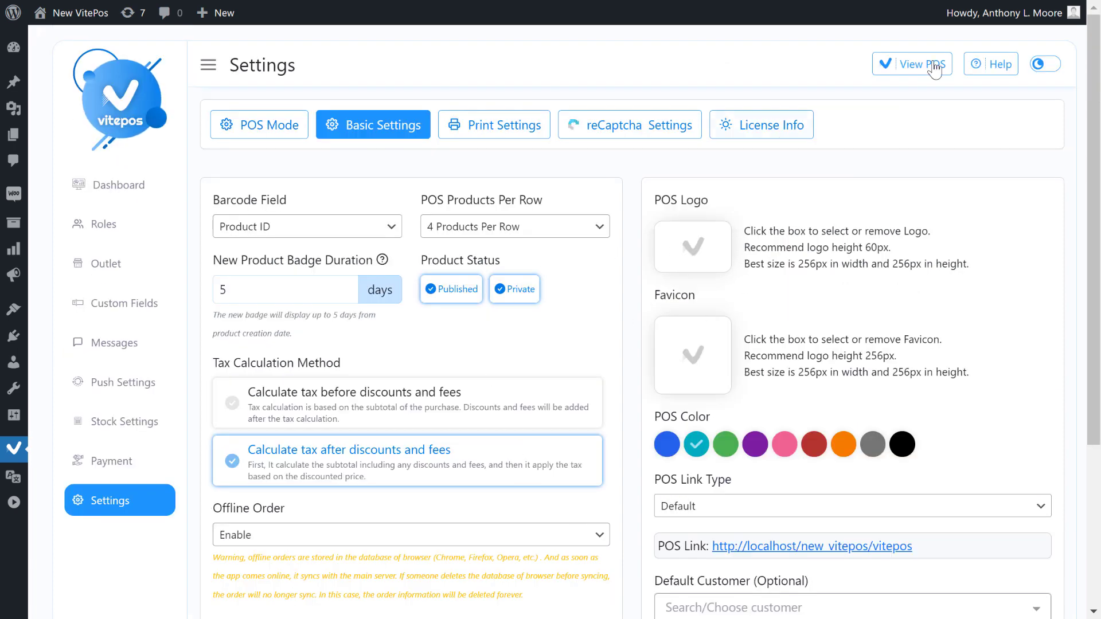
# Open the POS app and note Singara, Fried Chicken and BBQ Chicken are Private.
pyautogui.click(912, 69)
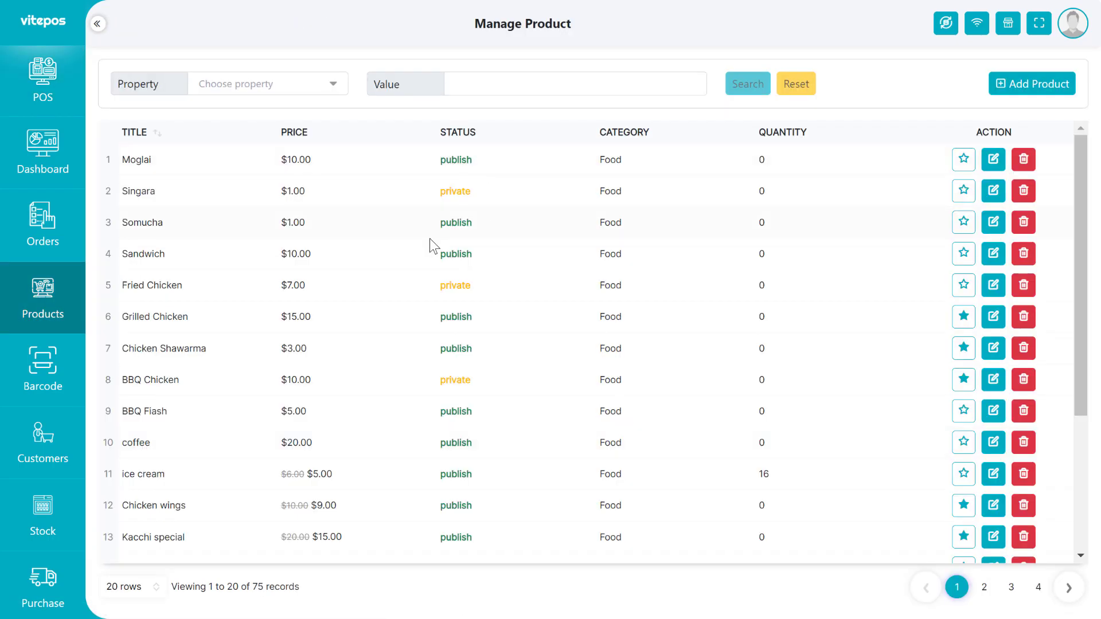
pyautogui.doubleClick(455, 379)
pyautogui.doubleClick(455, 285)
pyautogui.doubleClick(455, 191)
# Filter Manage Product by Status, first Publish, then Private.
pyautogui.click(315, 85)
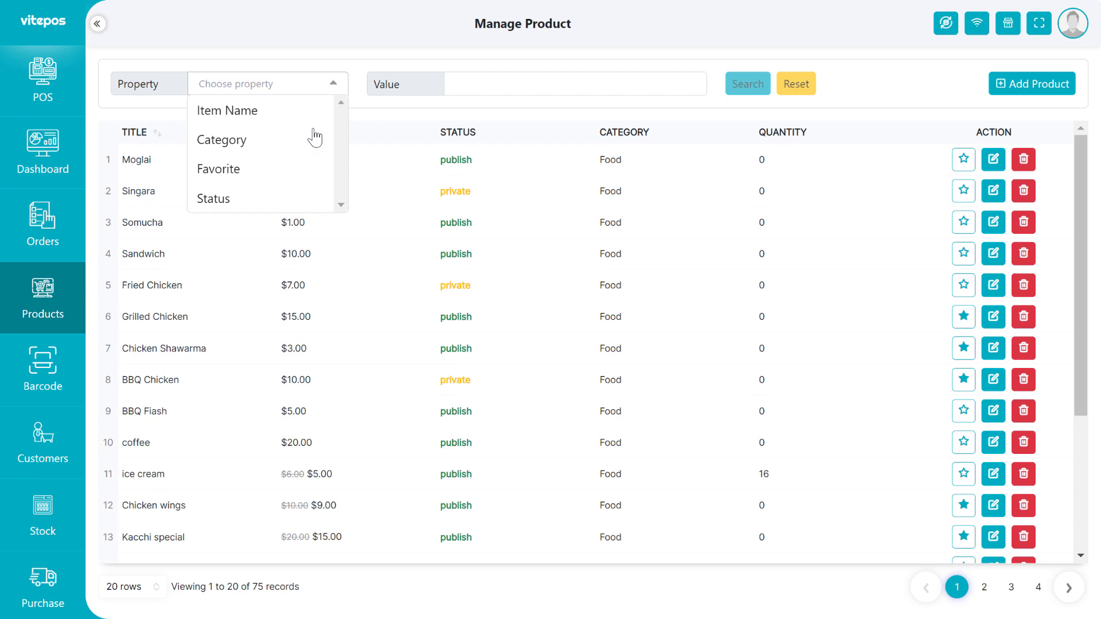
pyautogui.click(253, 201)
pyautogui.click(521, 86)
pyautogui.click(602, 108)
pyautogui.click(744, 84)
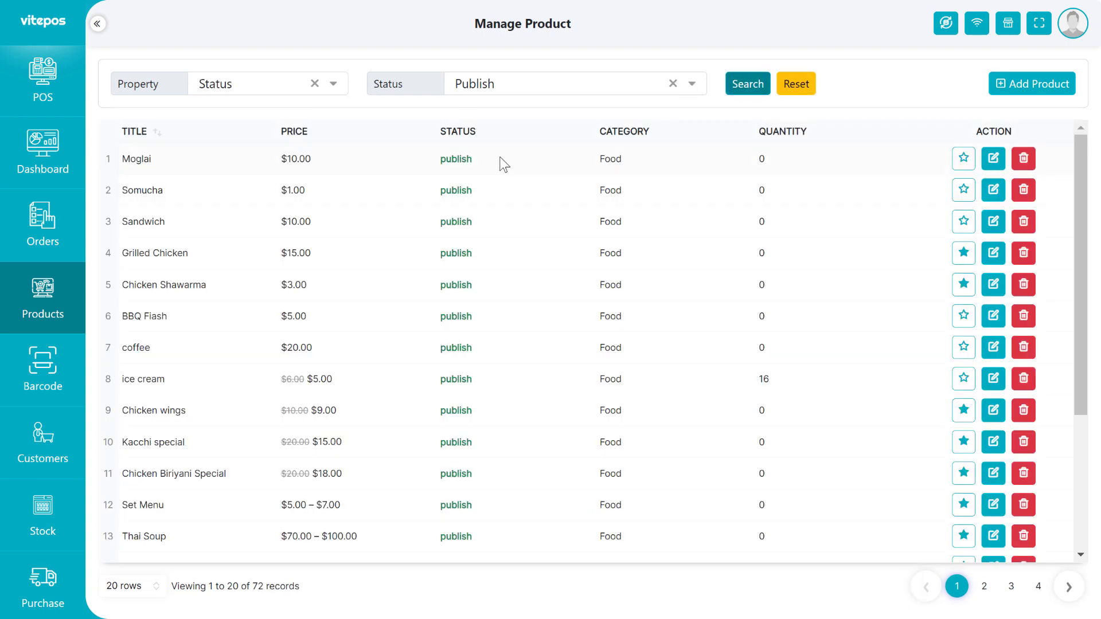
pyautogui.click(507, 86)
pyautogui.click(471, 140)
pyautogui.click(744, 85)
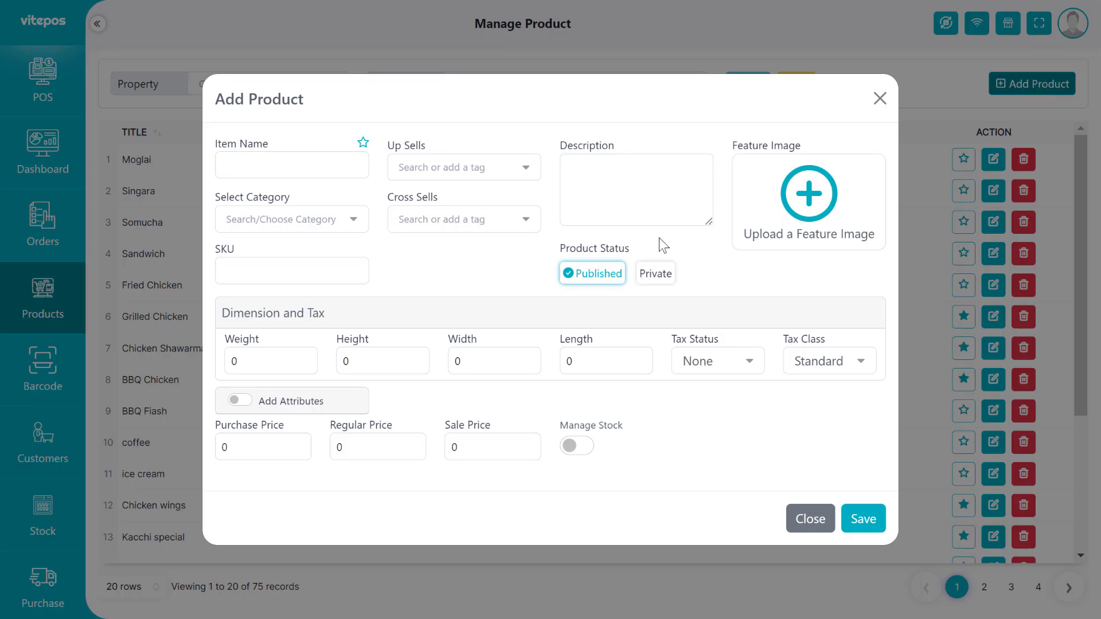
# In Add Product, toggle Product Status between Private and Published, then close without saving.
pyautogui.moveTo(557, 249); pyautogui.dragTo(652, 239)
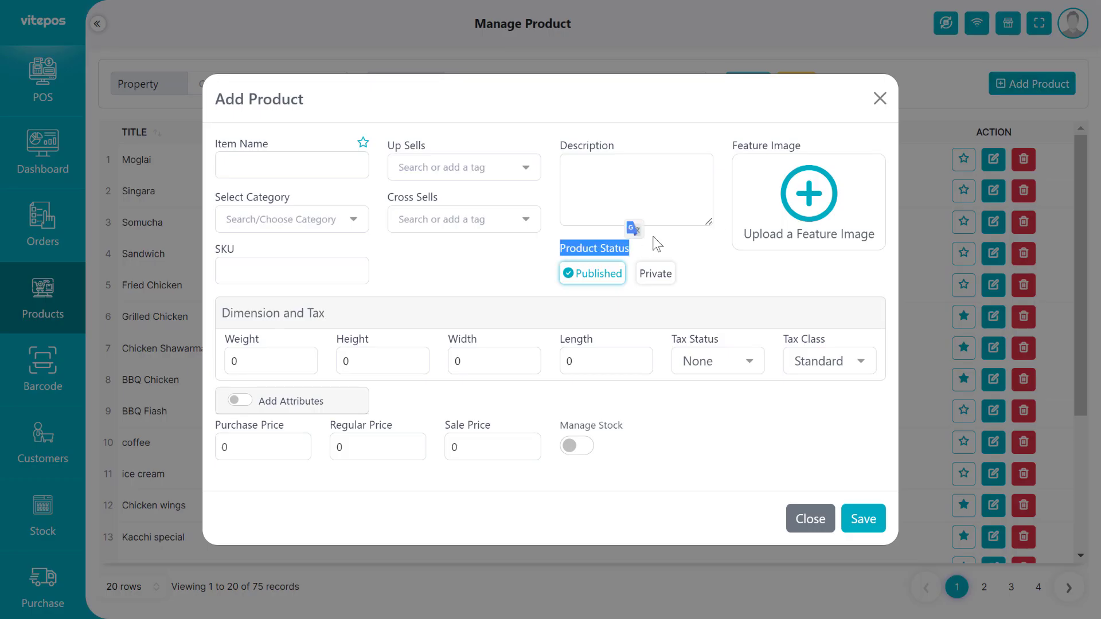
pyautogui.click(638, 275)
pyautogui.click(596, 276)
pyautogui.click(659, 275)
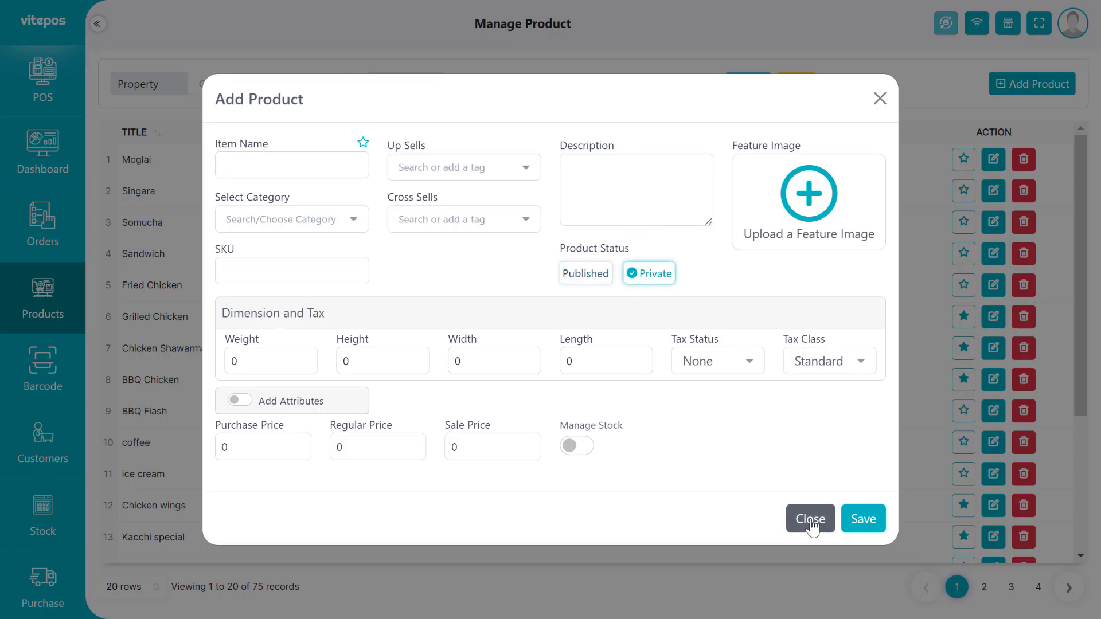
pyautogui.click(809, 518)
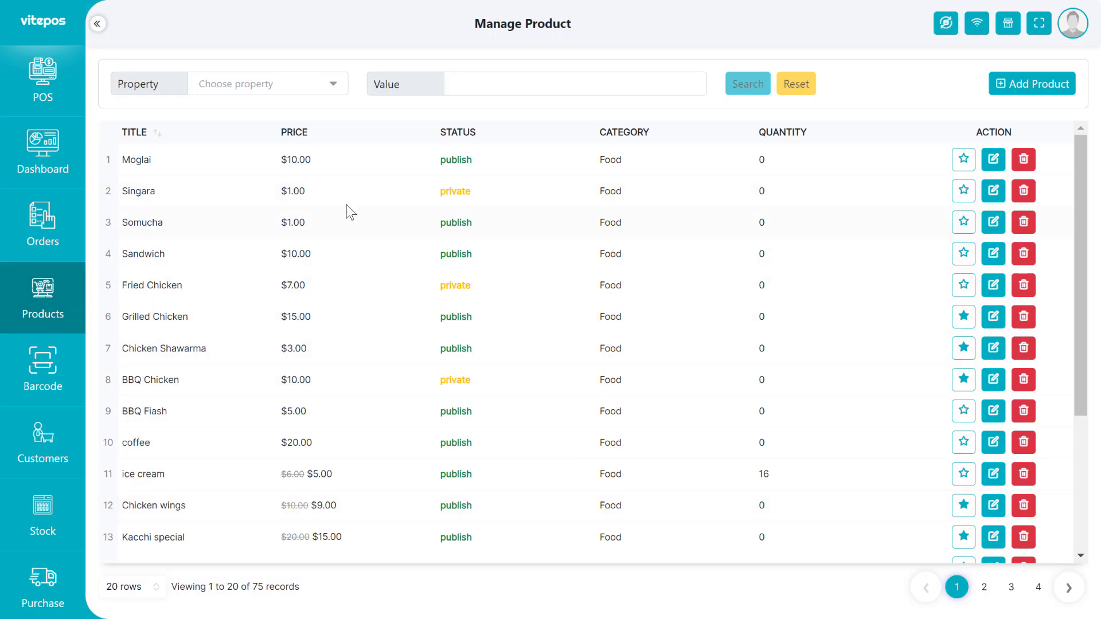
# Copy the product name Singara and search for it in the POS.
pyautogui.moveTo(166, 192); pyautogui.dragTo(130, 194)
pyautogui.rightClick(142, 190)
pyautogui.click(175, 202)
pyautogui.click(43, 80)
pyautogui.rightClick(503, 31)
pyautogui.click(709, 23)
pyautogui.rightClick(505, 24)
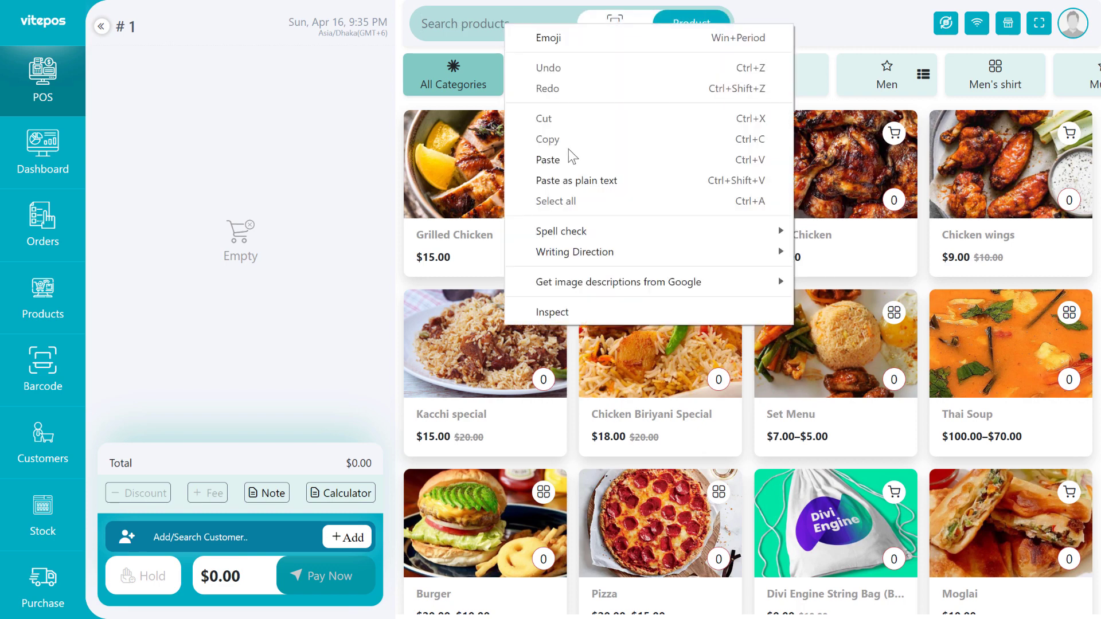
pyautogui.click(570, 158)
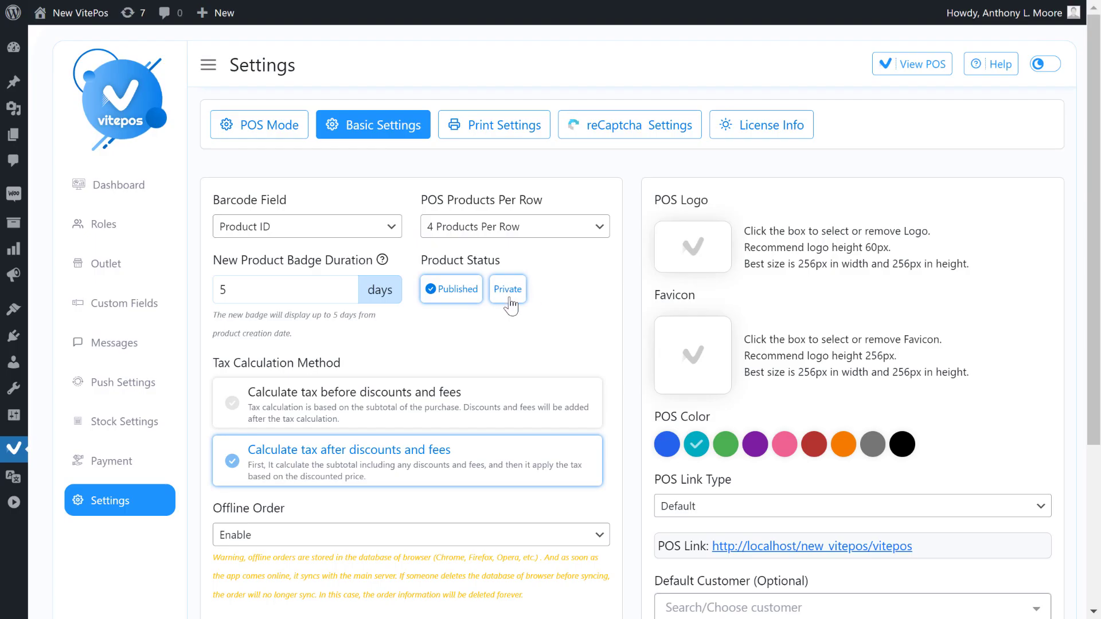
# Untick Private under Product Status, save, and search Singara in POS again.
pyautogui.click(453, 290)
pyautogui.scroll(-3, 499, 310)
pyautogui.click(593, 543)
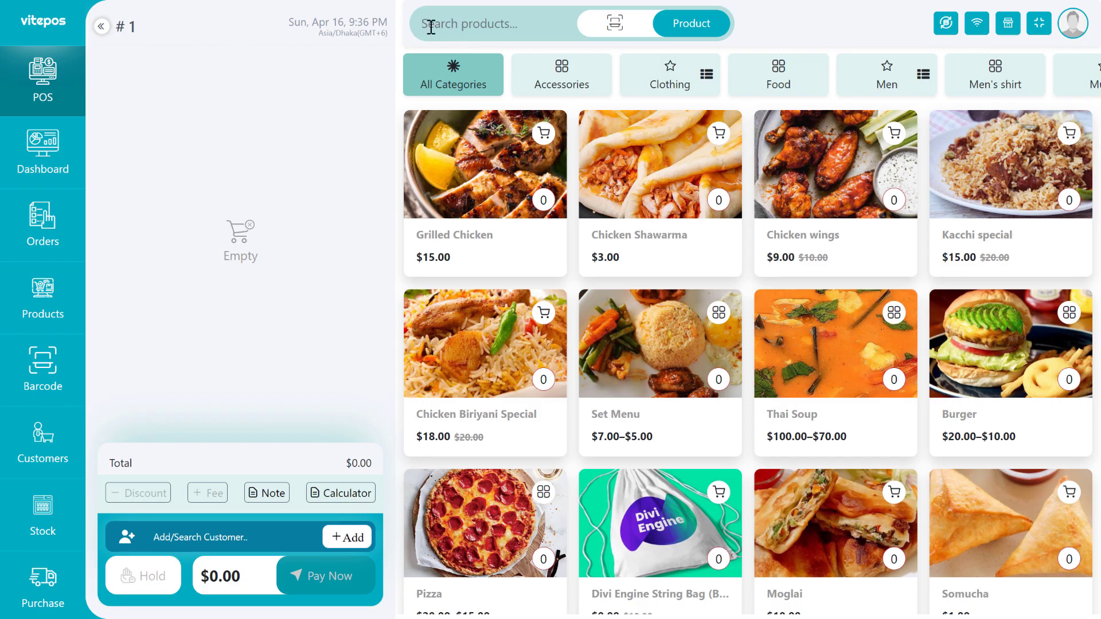
pyautogui.rightClick(430, 25)
pyautogui.click(518, 162)
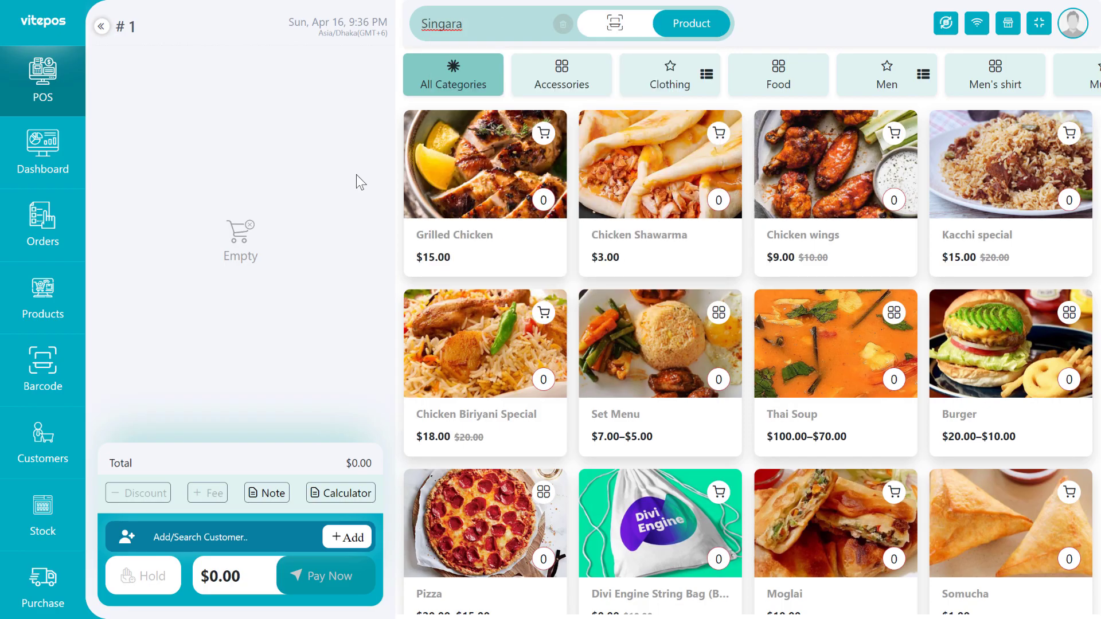
# Check the product manager list now shows 72 products, then look at Tax Calculation Method.
pyautogui.click(27, 300)
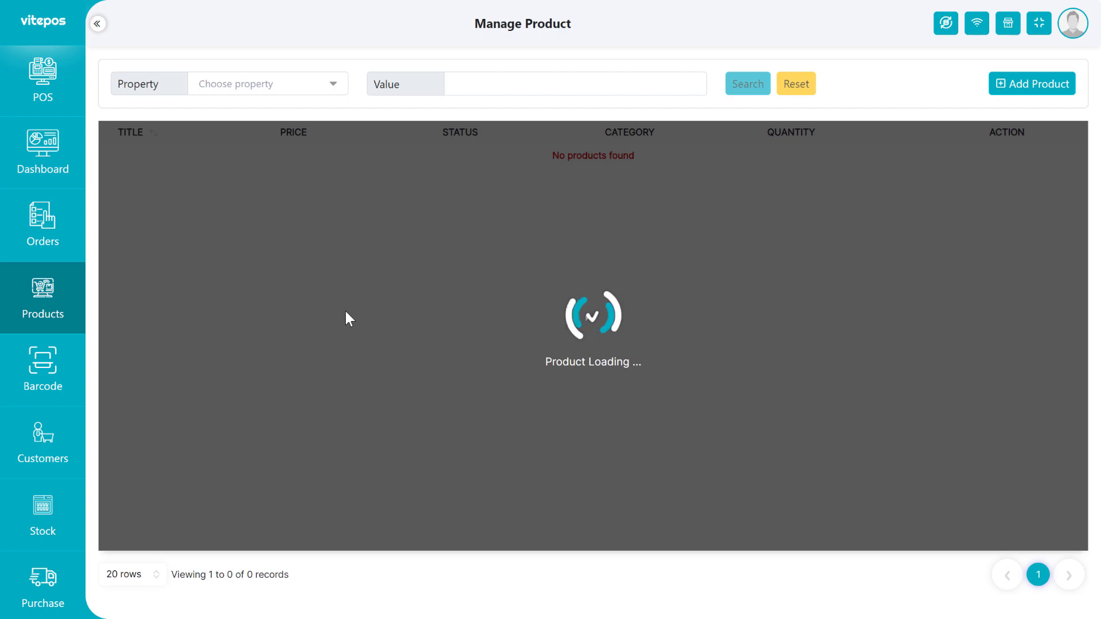
pyautogui.scroll(-4, 444, 523)
pyautogui.scroll(4, 466, 455)
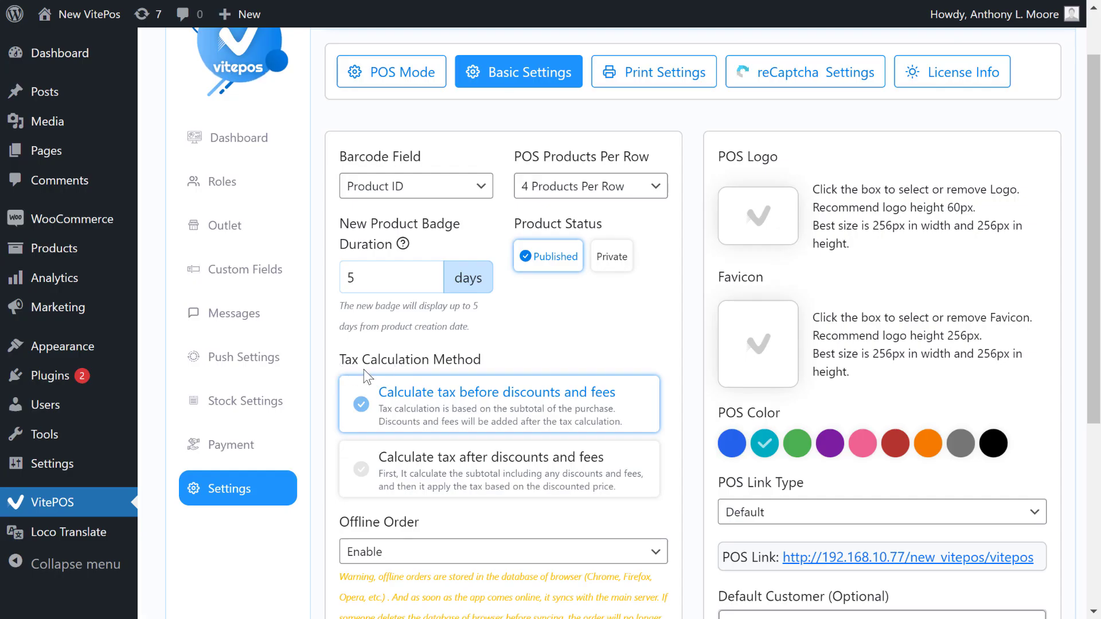
pyautogui.moveTo(339, 360); pyautogui.dragTo(477, 362)
# Compare the tax-before and tax-after discounts options, keep tax before discounts, and save.
pyautogui.click(516, 365)
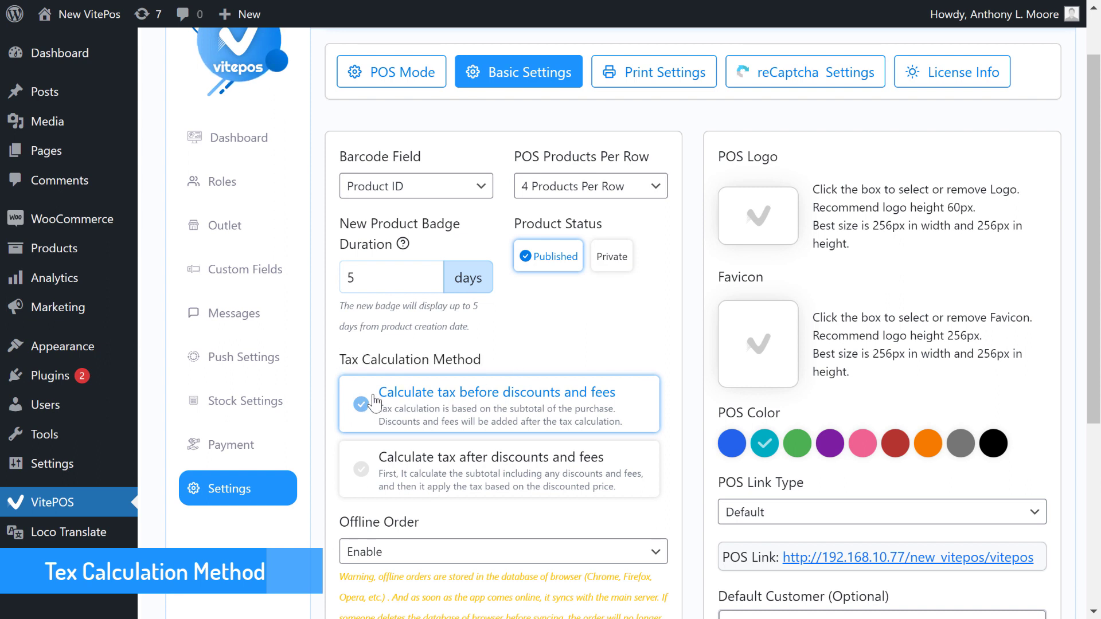
pyautogui.moveTo(378, 392); pyautogui.dragTo(622, 401)
pyautogui.moveTo(382, 459); pyautogui.dragTo(611, 458)
pyautogui.click(504, 343)
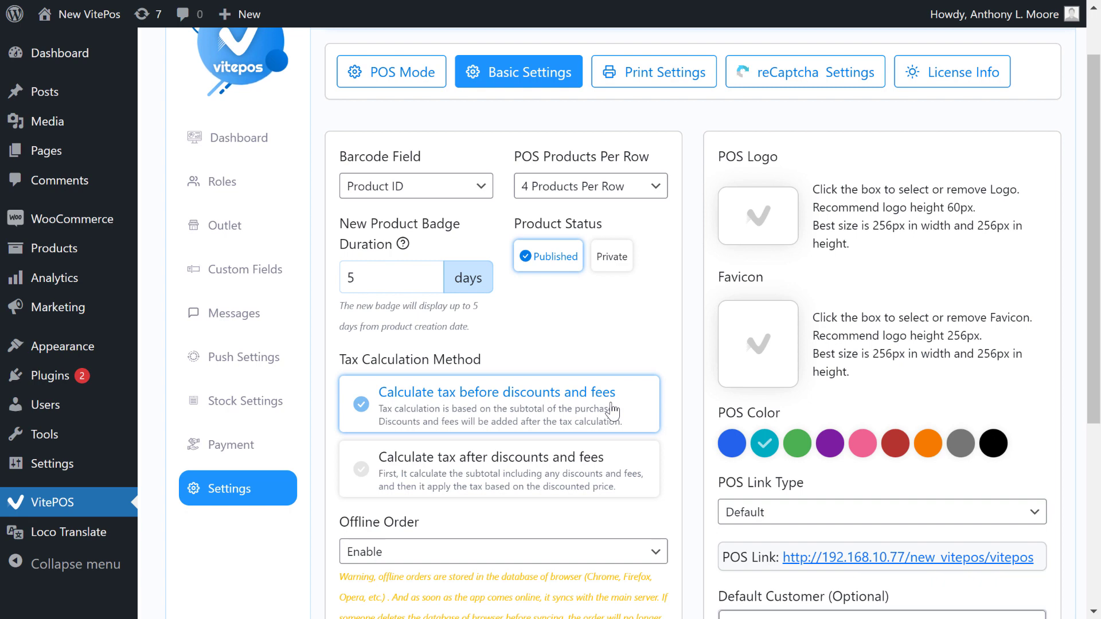
pyautogui.scroll(-1, 613, 411)
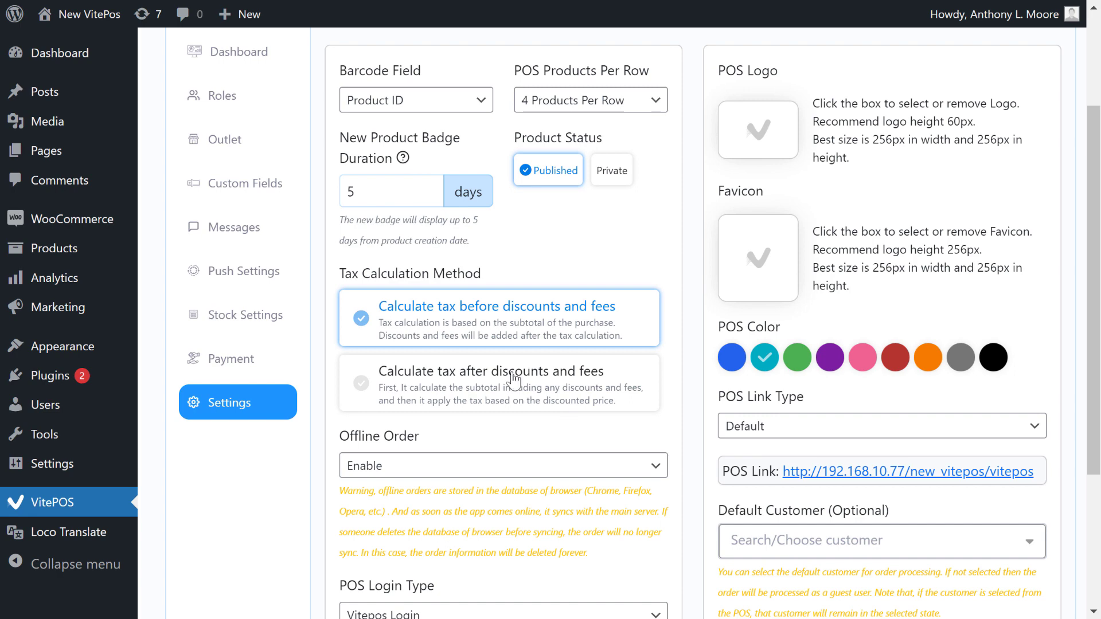
pyautogui.scroll(-3, 573, 401)
pyautogui.click(643, 462)
pyautogui.scroll(3, 543, 451)
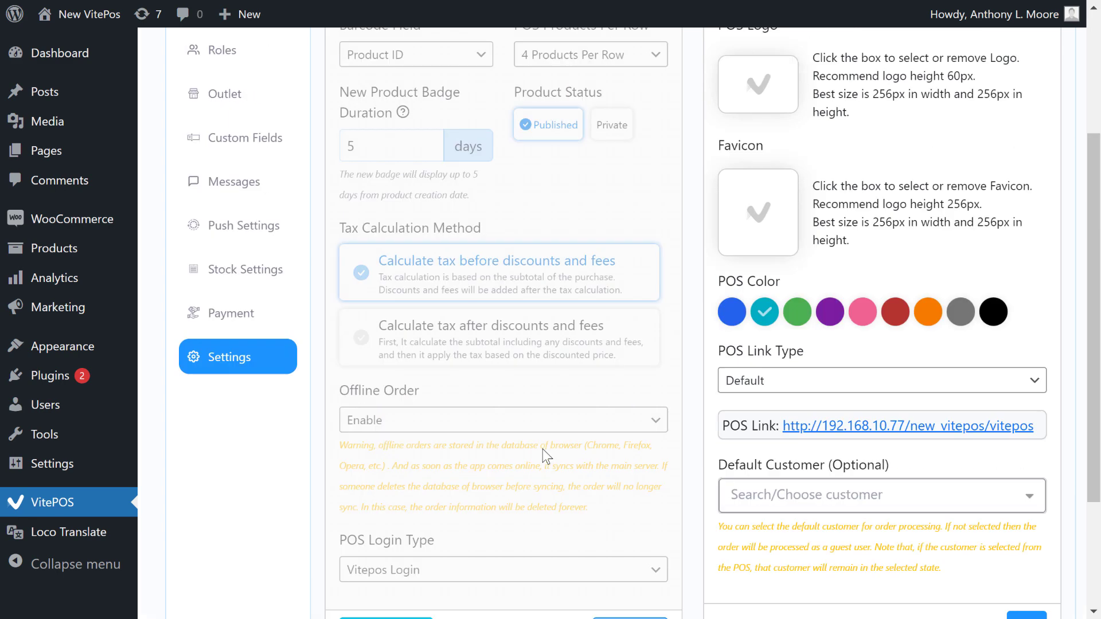
pyautogui.scroll(1, 543, 449)
pyautogui.scroll(-3, 542, 449)
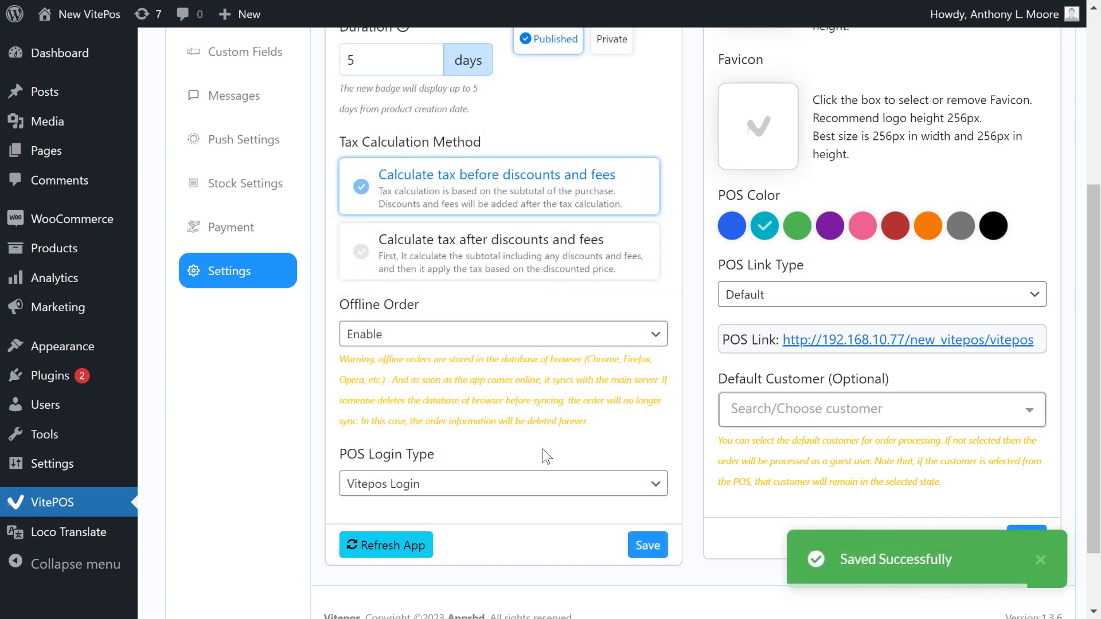
pyautogui.scroll(5, 667, 471)
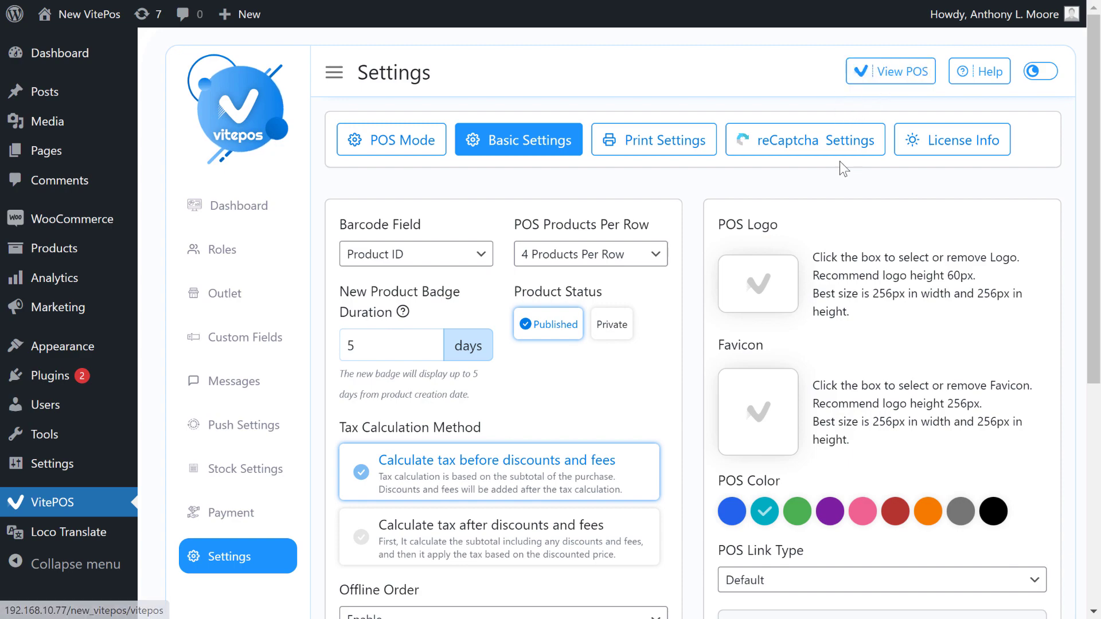
# Search 'tisu' in POS and add Fresh Tisu to the cart with quantity 5.
pyautogui.click(892, 75)
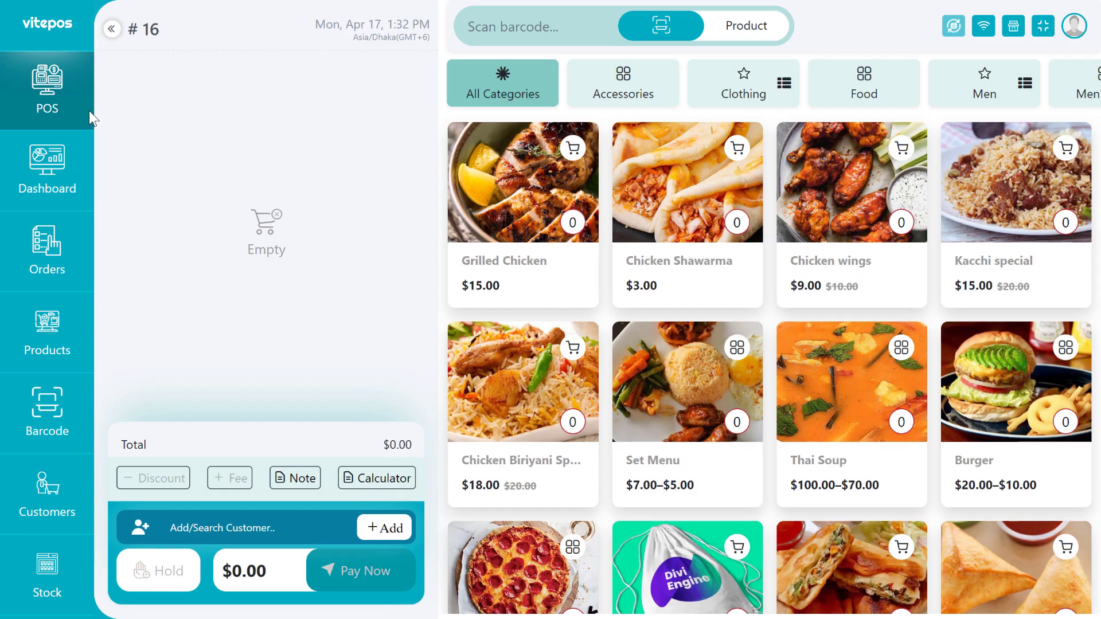
pyautogui.click(554, 34)
pyautogui.write('ti')
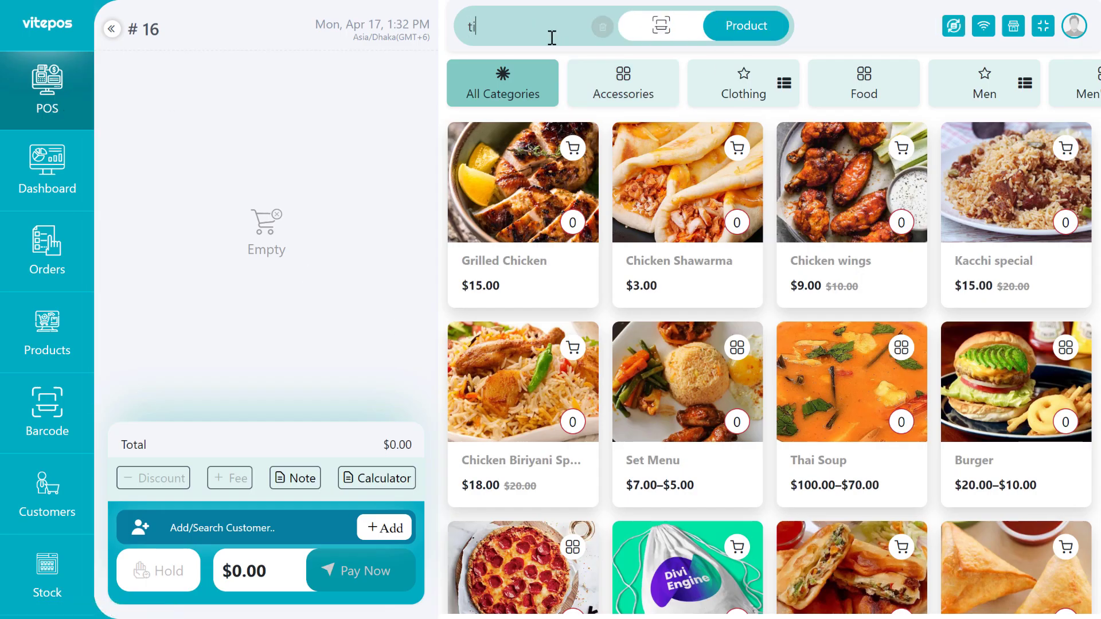
pyautogui.write('su')
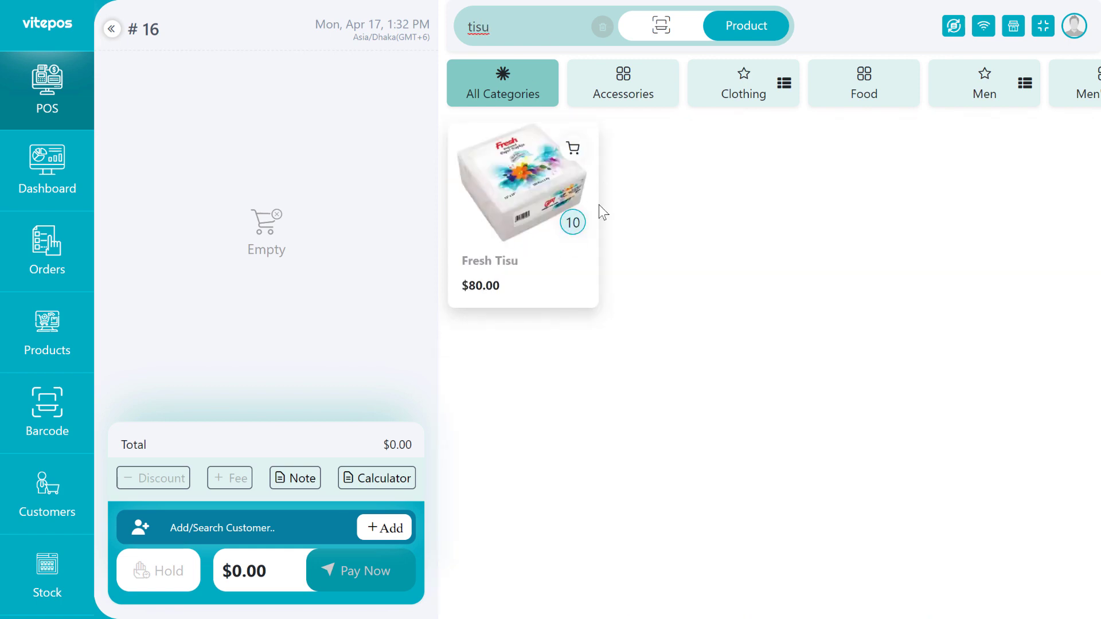
pyautogui.click(530, 234)
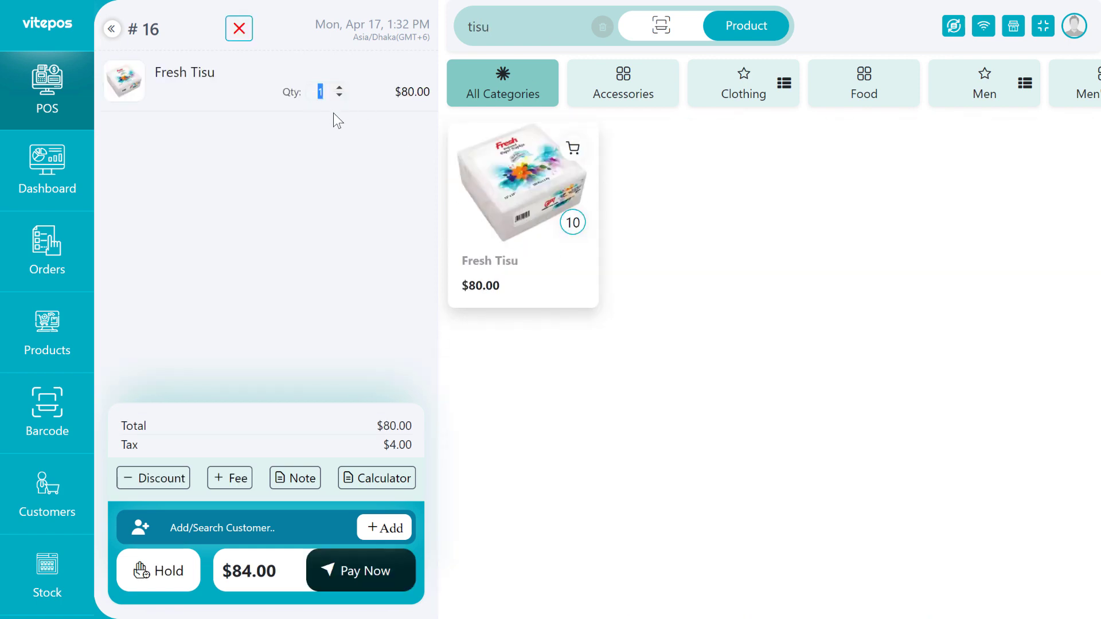
pyautogui.write('5')
pyautogui.moveTo(376, 427); pyautogui.dragTo(404, 445)
pyautogui.click(395, 444)
pyautogui.click(376, 442)
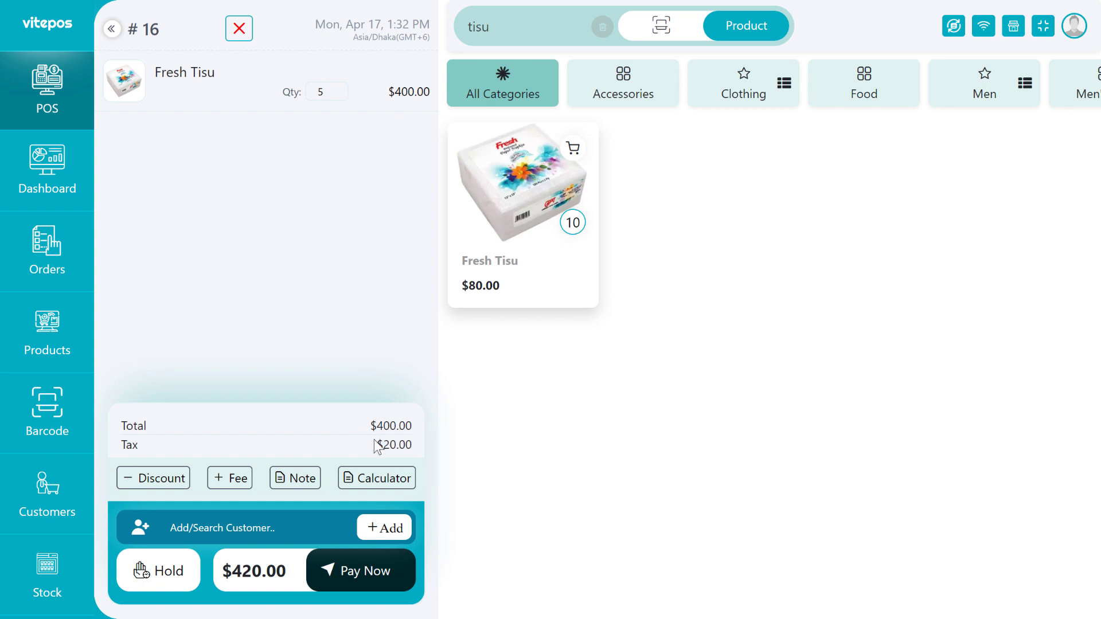
# Apply a 2% discount and a 1% fee, bringing the payable total to 416.00.
pyautogui.click(161, 486)
pyautogui.click(161, 237)
pyautogui.click(215, 429)
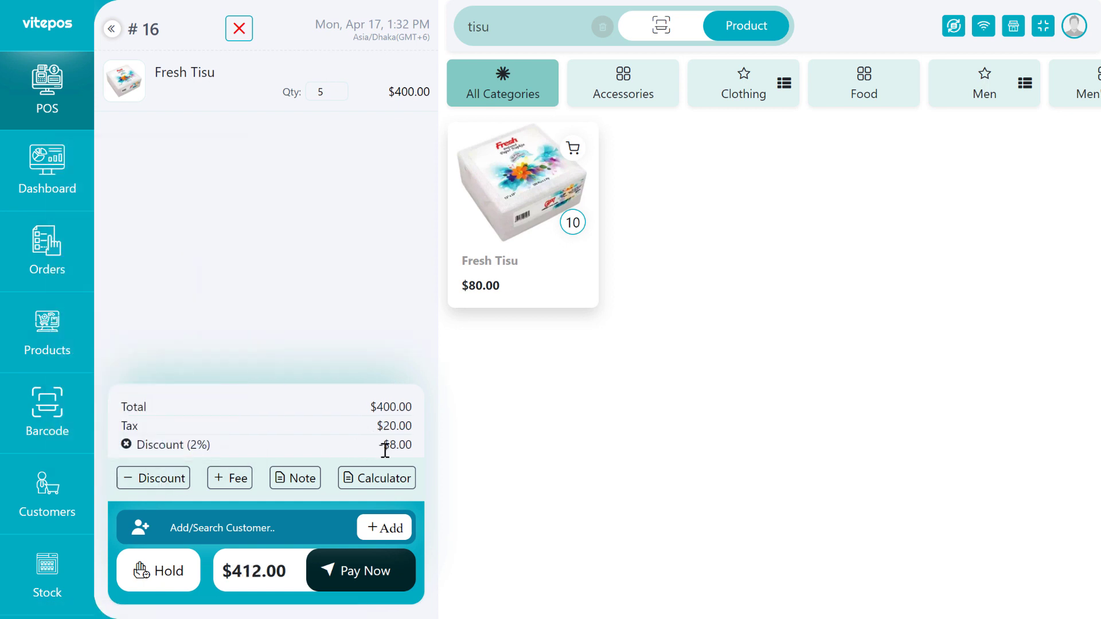
pyautogui.click(175, 484)
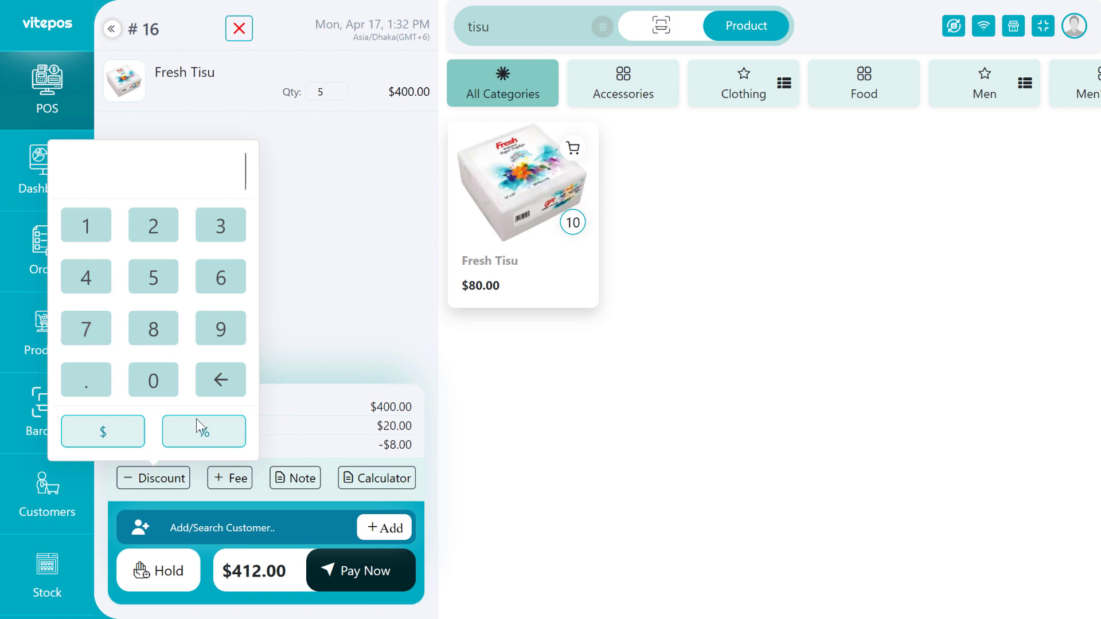
pyautogui.click(230, 478)
pyautogui.click(159, 232)
pyautogui.click(280, 432)
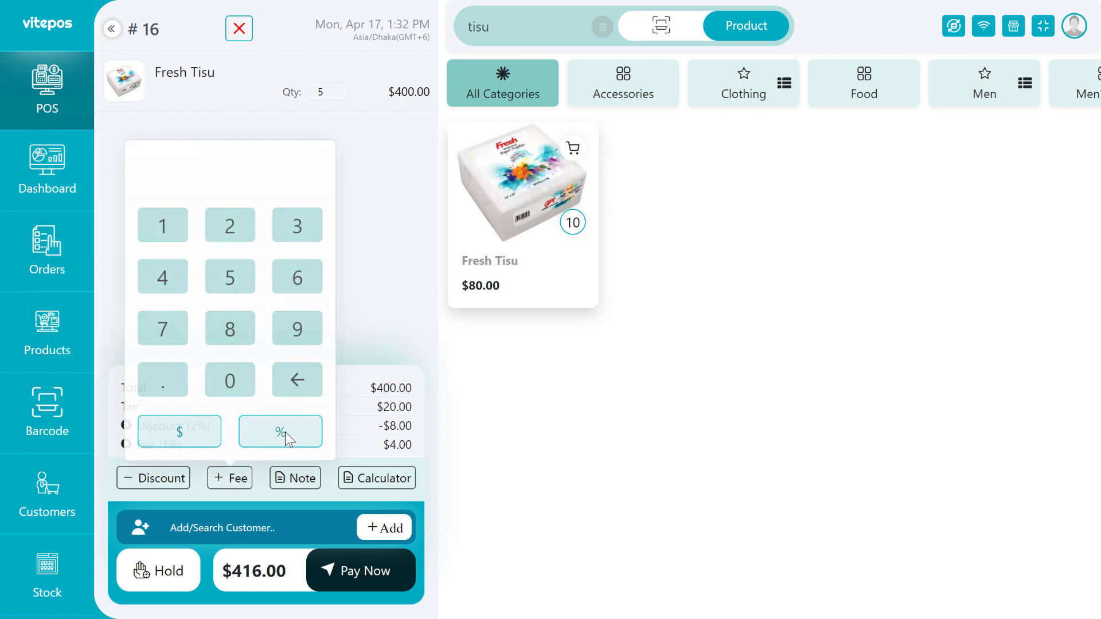
pyautogui.doubleClick(276, 570)
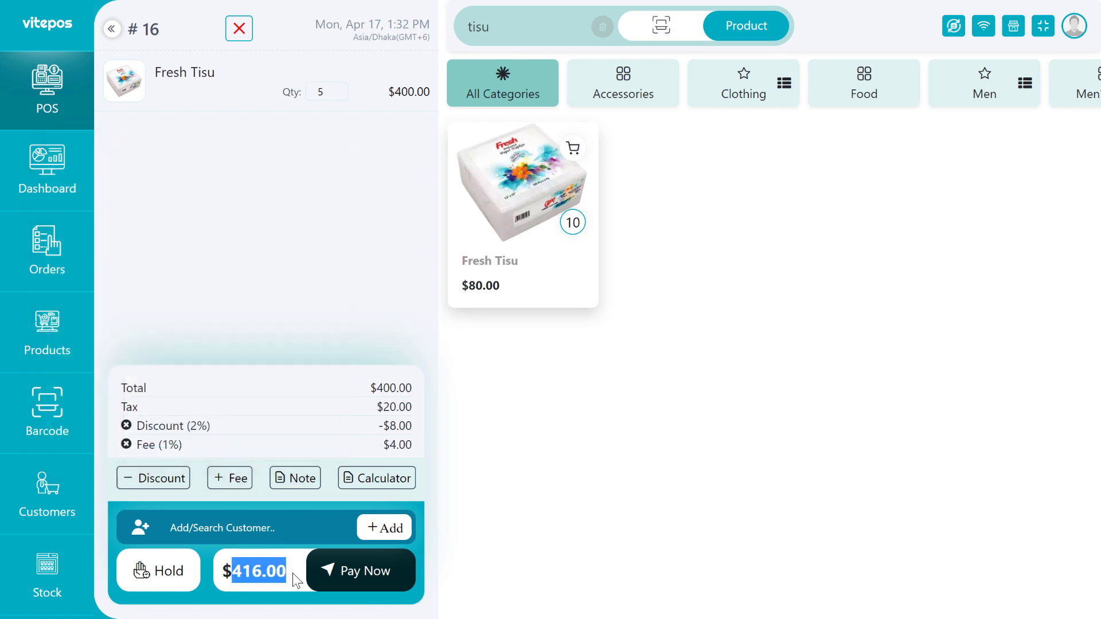
# Calculate 400 plus 20 tax on the calculator.
pyautogui.click(387, 484)
pyautogui.click(307, 354)
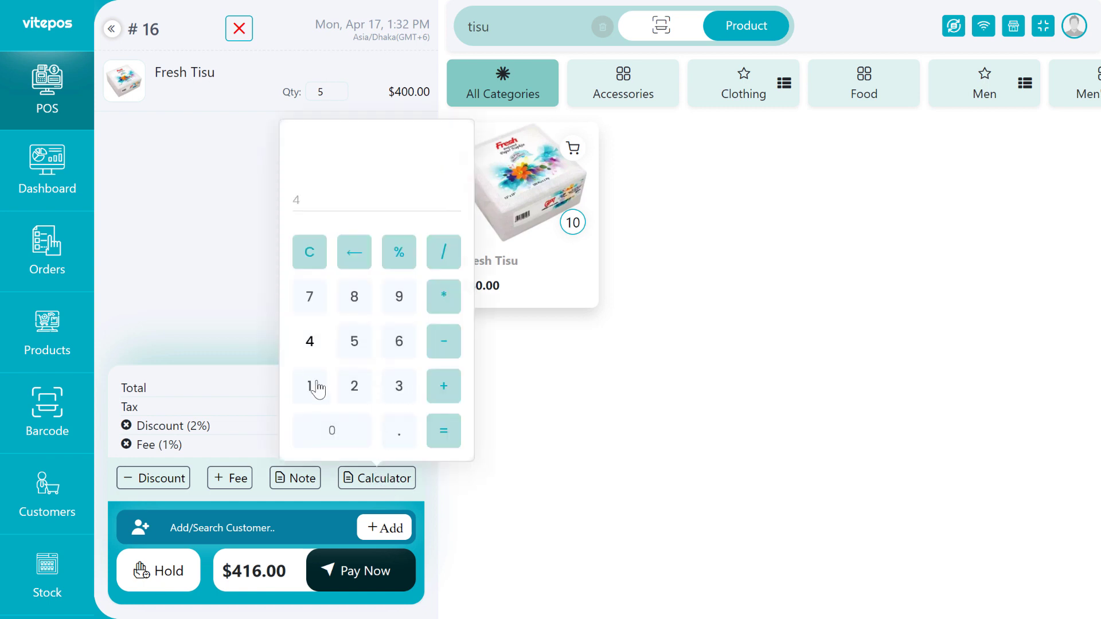
pyautogui.doubleClick(334, 440)
pyautogui.click(444, 386)
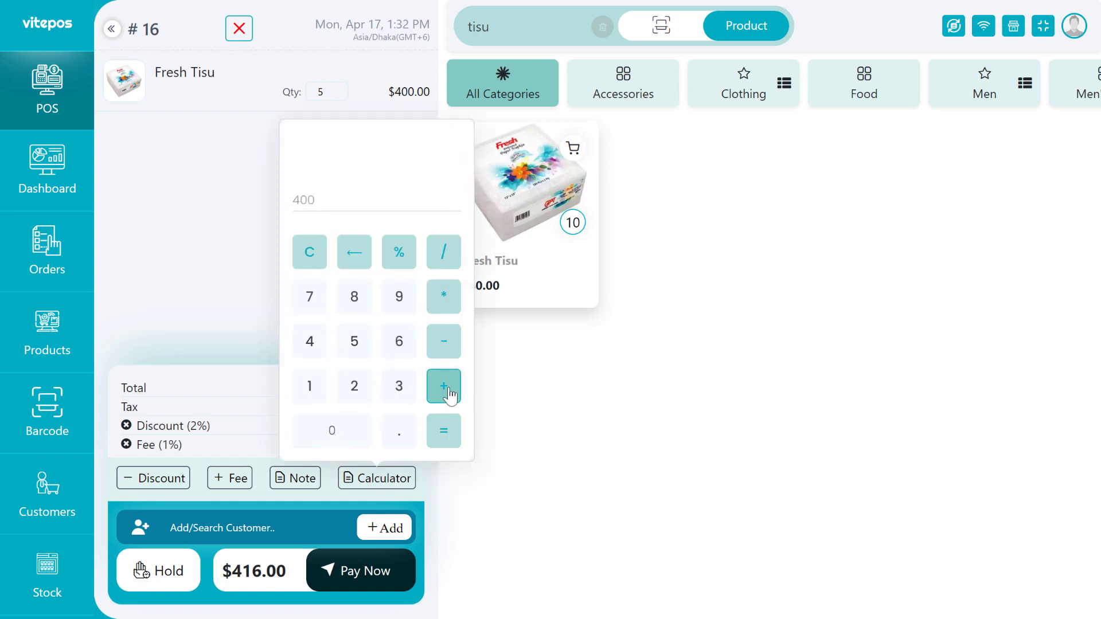
pyautogui.click(352, 390)
pyautogui.click(337, 430)
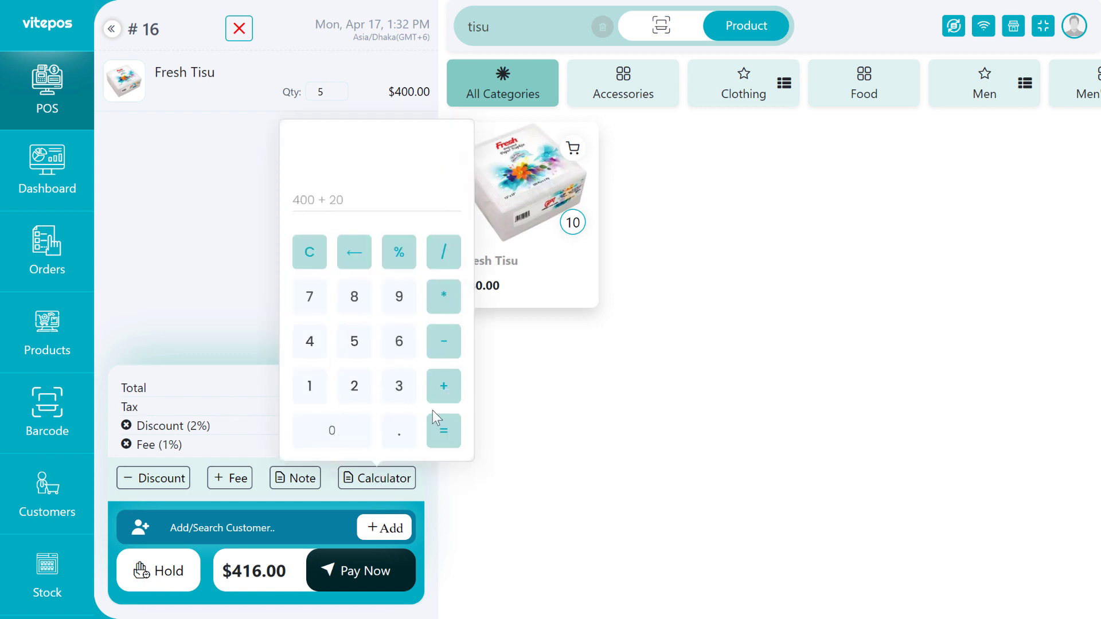
pyautogui.click(442, 427)
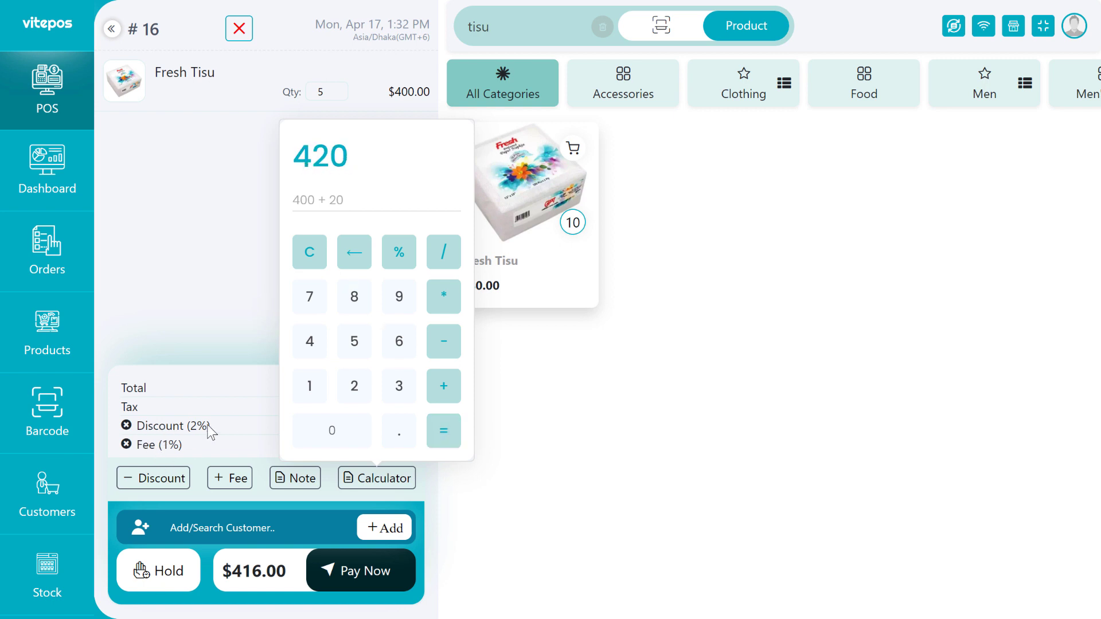
# Verify 420 minus 8 discount plus 4 fee equals 416, then close the calculator.
pyautogui.click(448, 352)
pyautogui.click(316, 350)
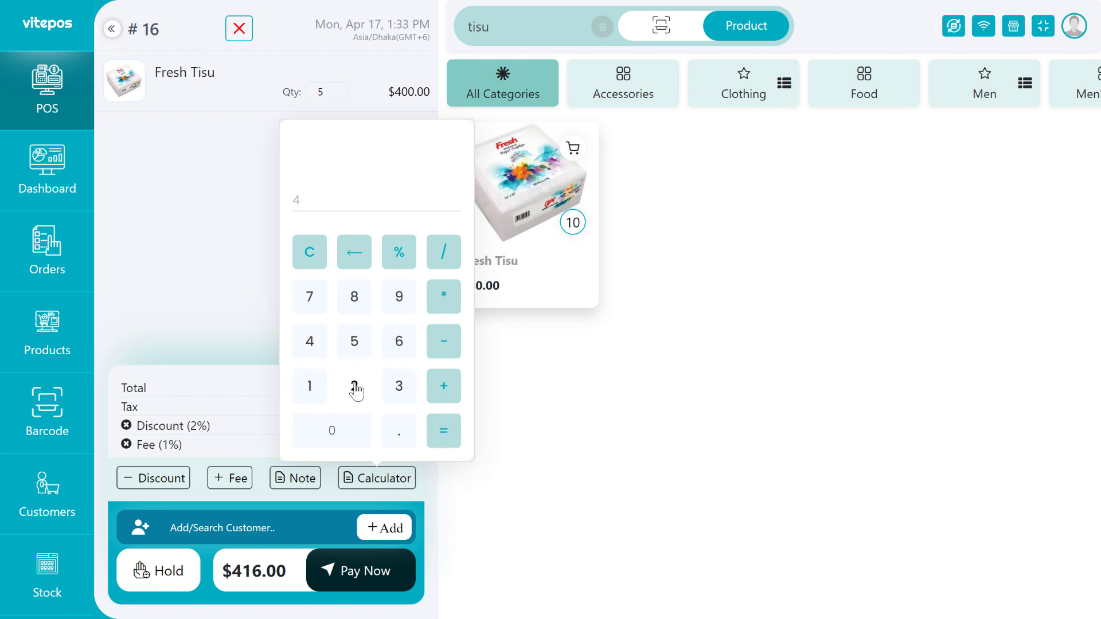
pyautogui.click(356, 390)
pyautogui.click(332, 430)
pyautogui.click(441, 344)
pyautogui.click(356, 304)
pyautogui.click(447, 435)
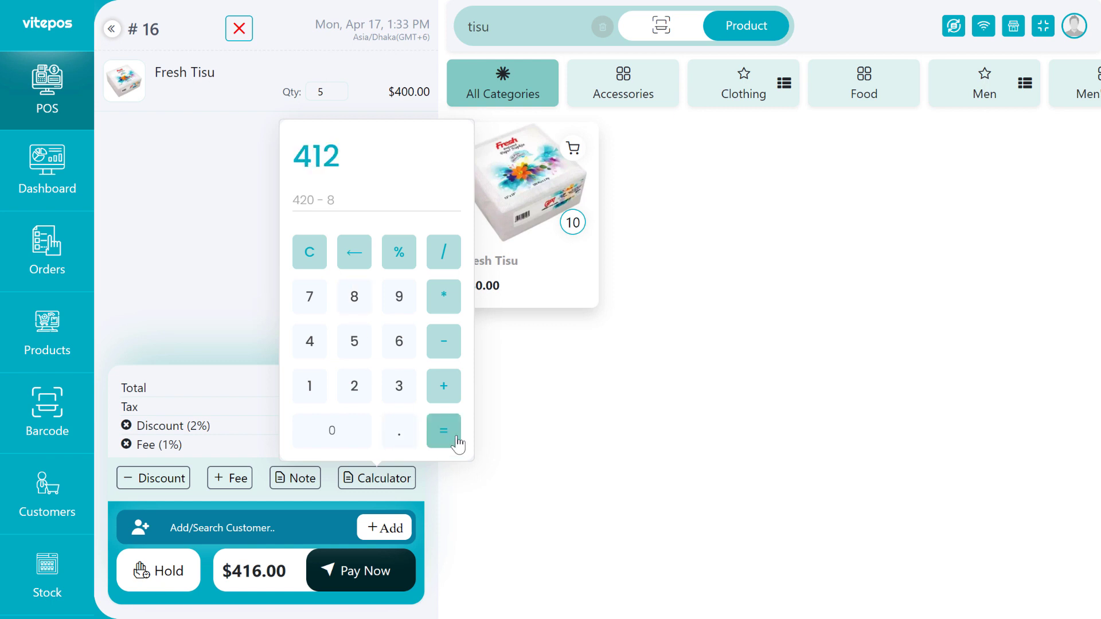
pyautogui.click(447, 387)
pyautogui.click(310, 341)
pyautogui.click(443, 430)
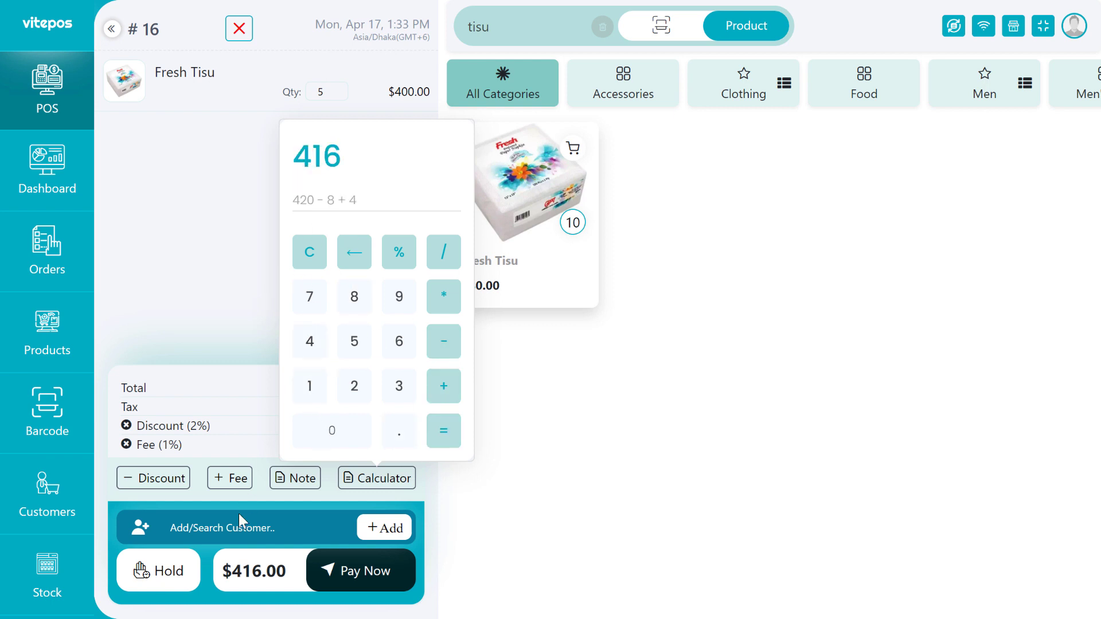
pyautogui.doubleClick(258, 571)
pyautogui.click(395, 474)
pyautogui.moveTo(327, 156); pyautogui.dragTo(303, 163)
pyautogui.click(361, 571)
# Pay the $416.00 Fresh Tisu order with $500.00 cash.
pyautogui.click(362, 571)
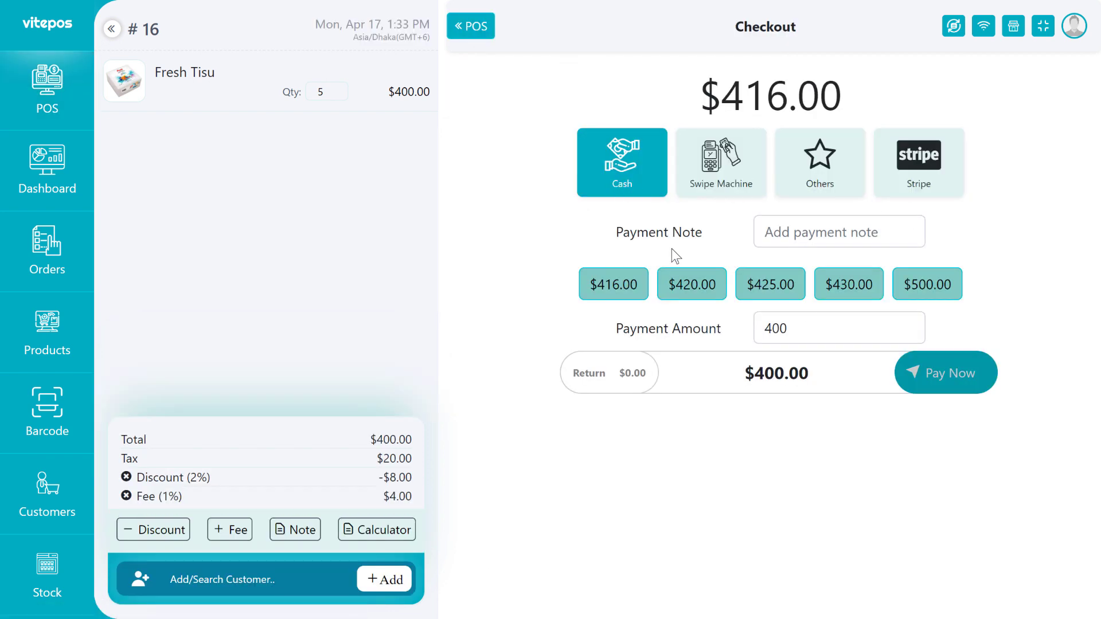
pyautogui.click(615, 293)
pyautogui.click(927, 286)
pyautogui.click(945, 374)
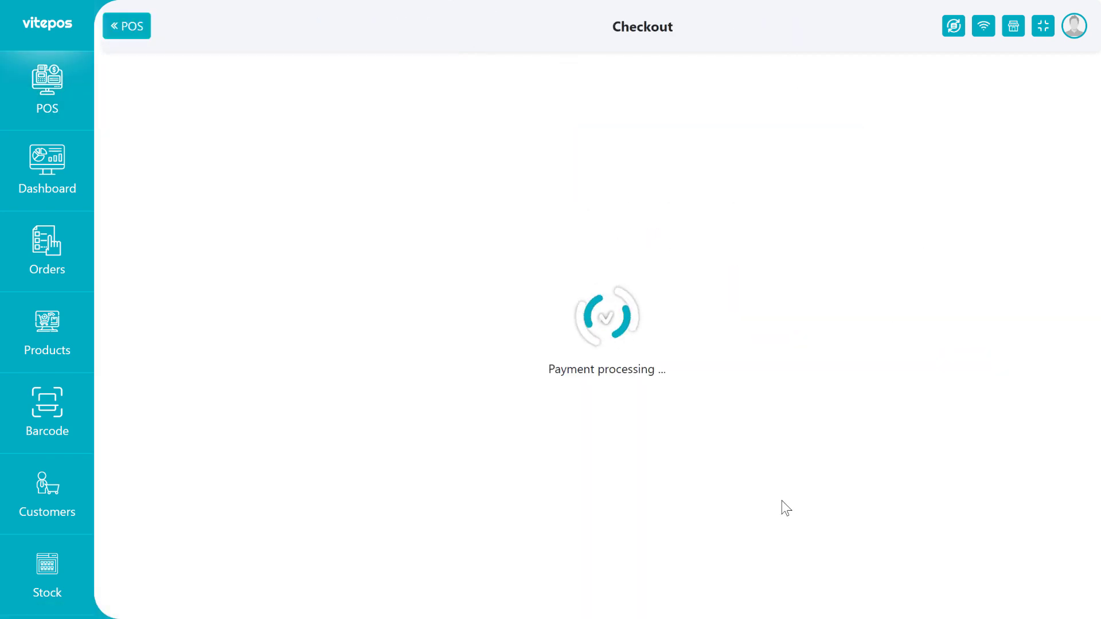
# Check the discount and fee amounts on the receipt, then return to Settings.
pyautogui.moveTo(715, 337); pyautogui.dragTo(734, 451)
pyautogui.moveTo(549, 398); pyautogui.dragTo(692, 413)
pyautogui.click(605, 430)
pyautogui.doubleClick(680, 429)
pyautogui.doubleClick(681, 447)
pyautogui.click(673, 418)
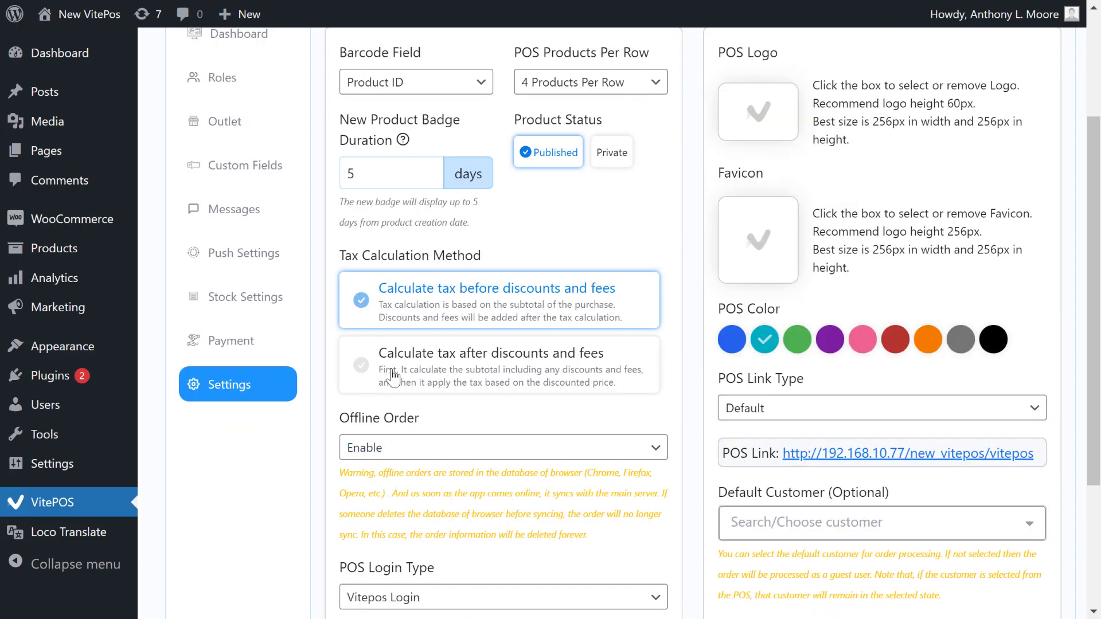
# Switch tax to 'Calculate tax after discounts and fees' and save the setting.
pyautogui.moveTo(383, 353); pyautogui.dragTo(609, 354)
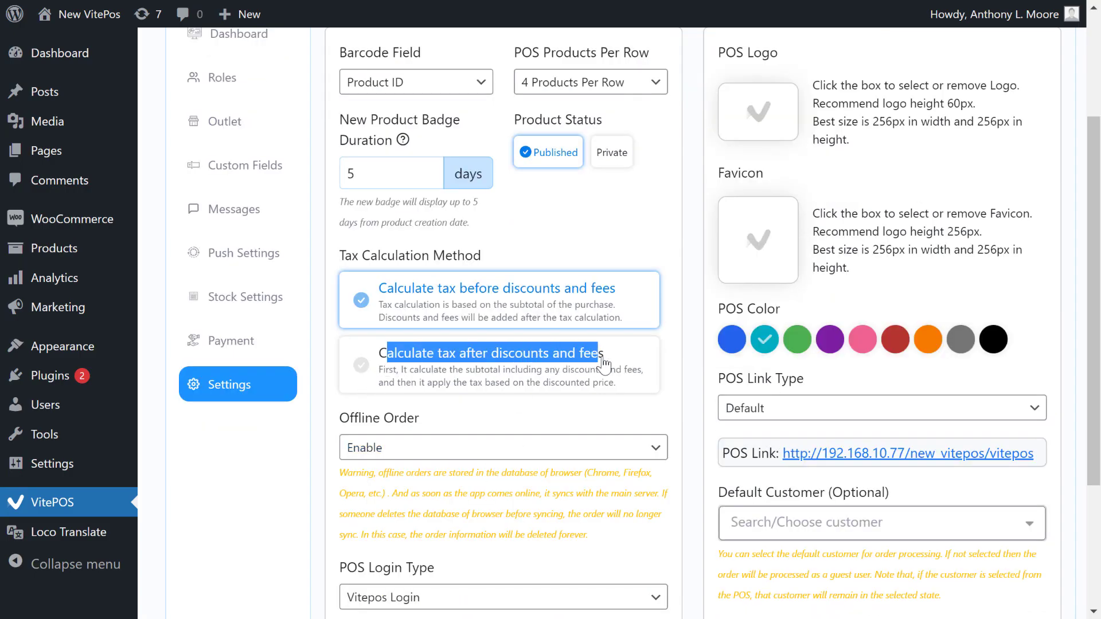
pyautogui.click(565, 365)
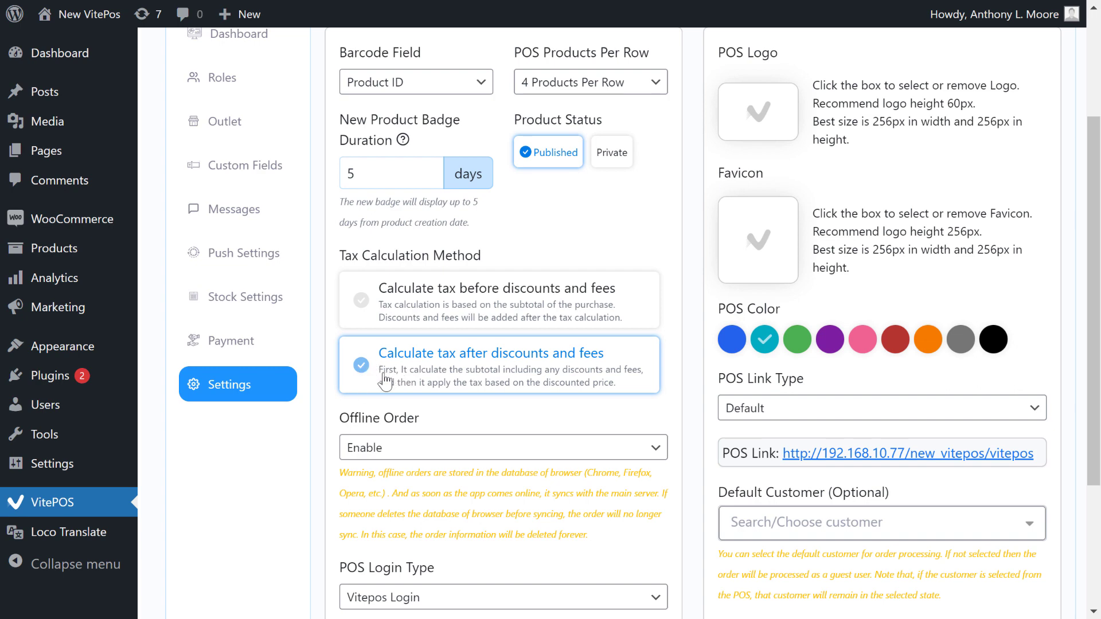
pyautogui.scroll(-3, 574, 443)
pyautogui.click(646, 484)
pyautogui.scroll(3, 503, 446)
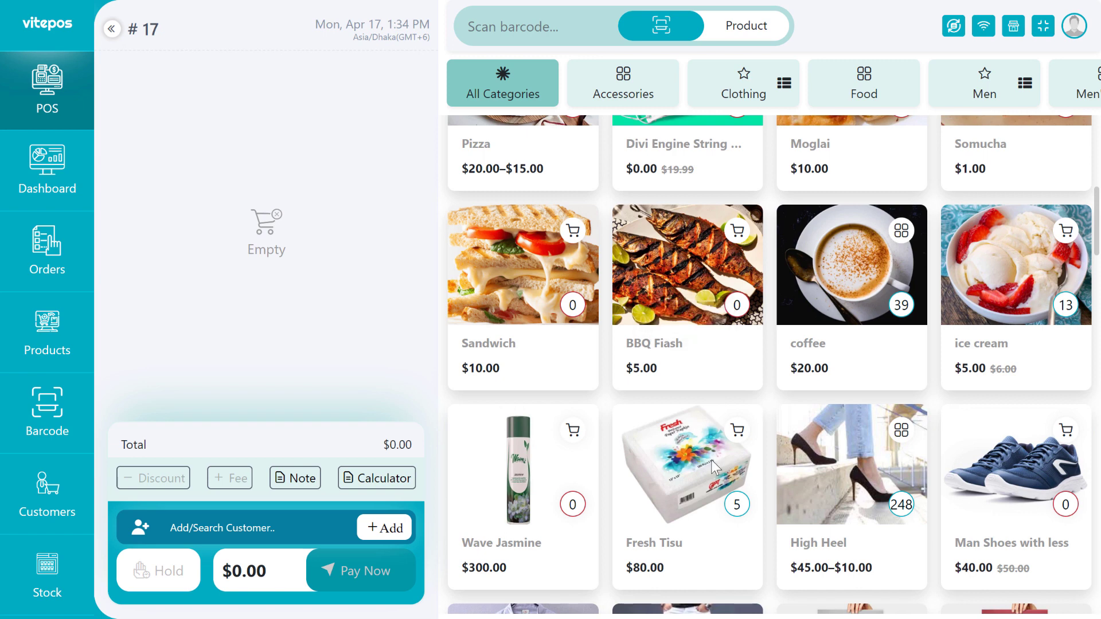
# Add five Fresh Tisu to the order with a 2% discount and a 1% fee.
pyautogui.click(711, 460)
pyautogui.doubleClick(320, 92)
pyautogui.write('5')
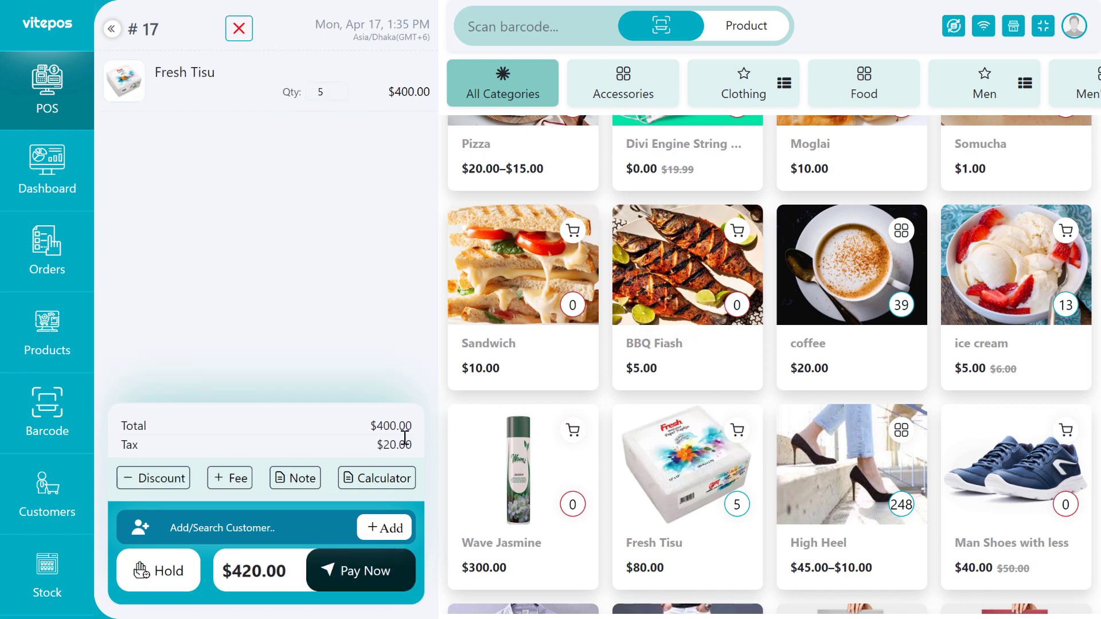
pyautogui.click(162, 477)
pyautogui.click(153, 223)
pyautogui.click(204, 430)
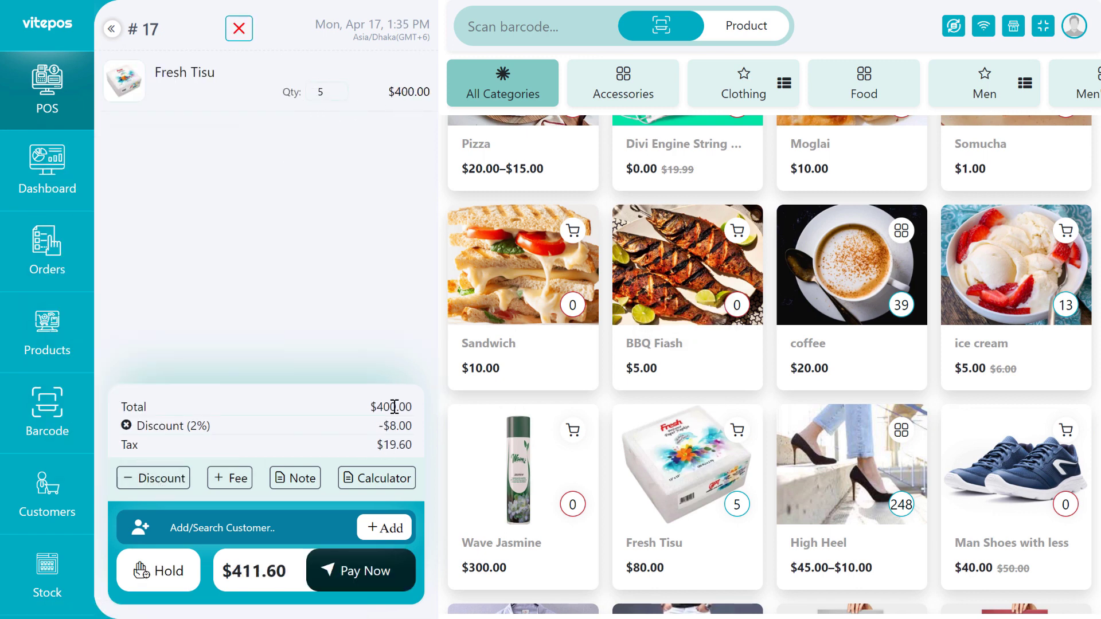
pyautogui.click(224, 478)
pyautogui.click(160, 224)
pyautogui.click(278, 430)
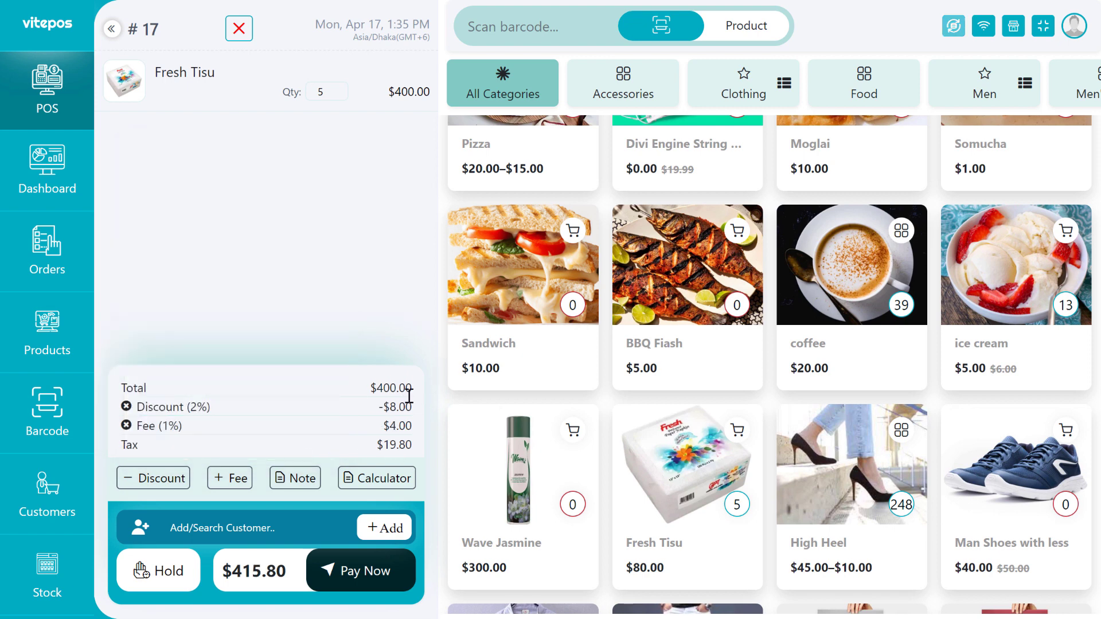
# Work out 400 − 8 + 4 on the POS calculator.
pyautogui.click(376, 483)
pyautogui.click(310, 342)
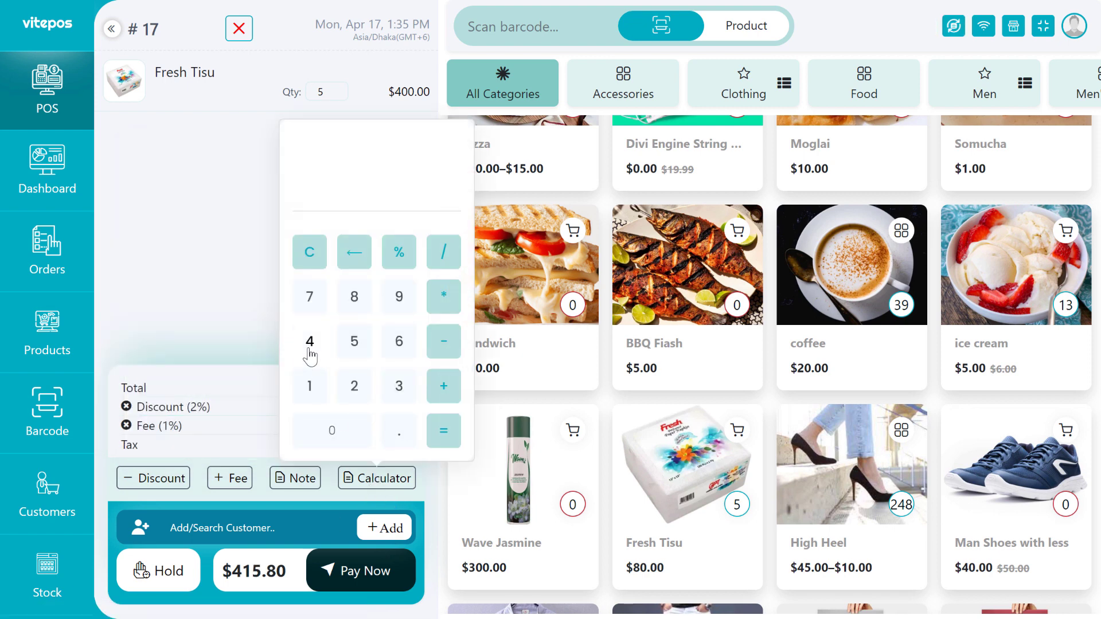
pyautogui.doubleClick(332, 431)
pyautogui.click(444, 341)
pyautogui.click(353, 297)
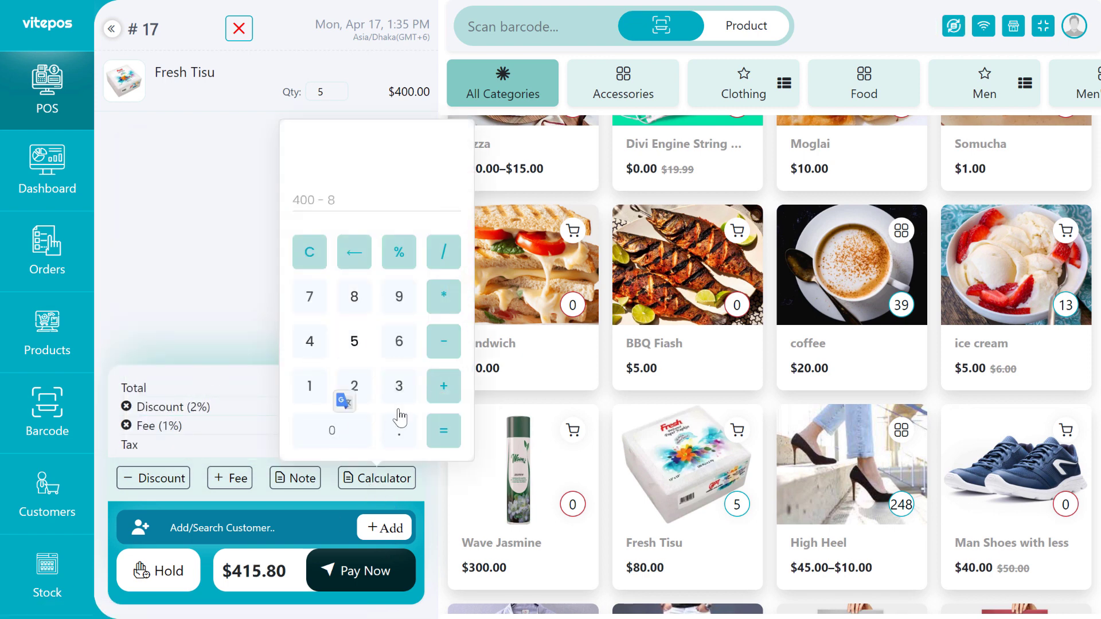
pyautogui.click(443, 431)
pyautogui.click(445, 386)
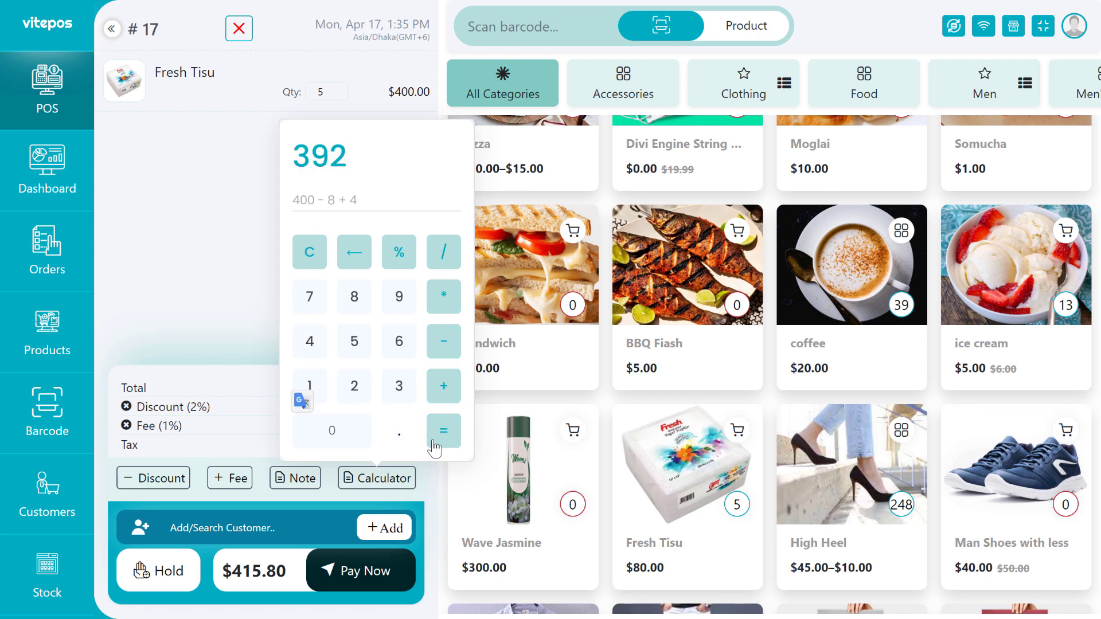
pyautogui.click(310, 341)
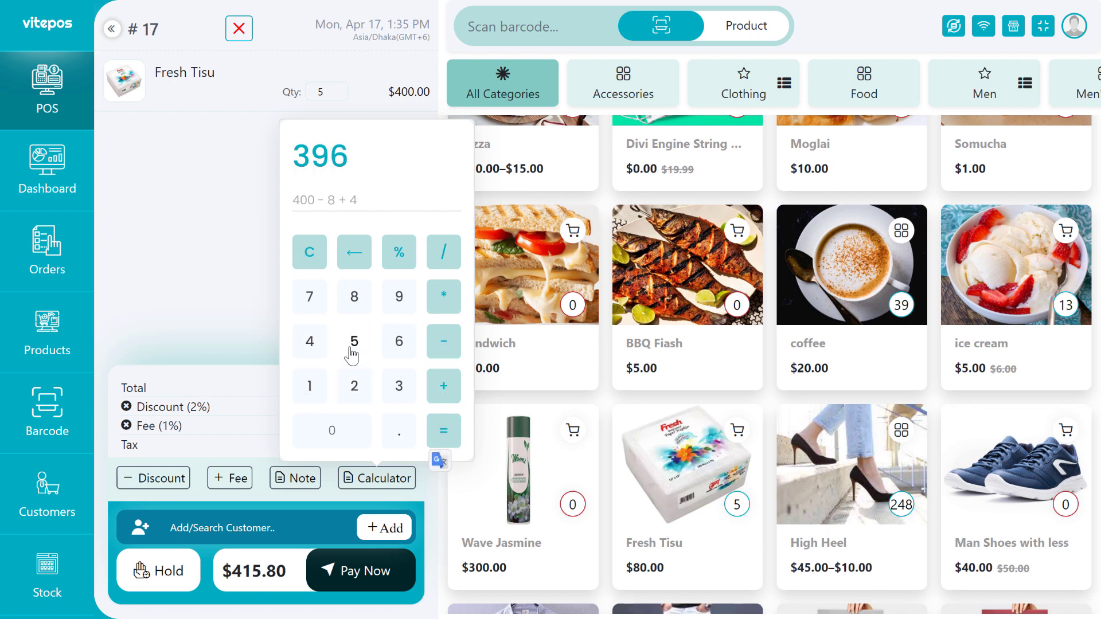
# Compute 0.05 × 396 + 396 on the calculator to get the 415.80 total.
pyautogui.click(309, 252)
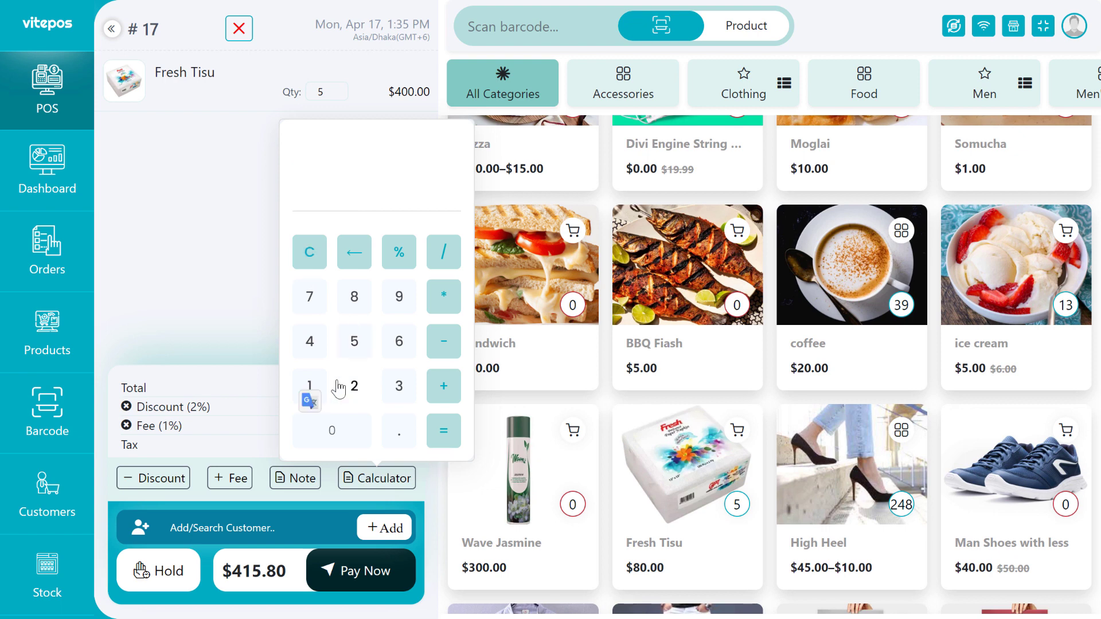
pyautogui.click(349, 341)
pyautogui.click(399, 252)
pyautogui.click(443, 297)
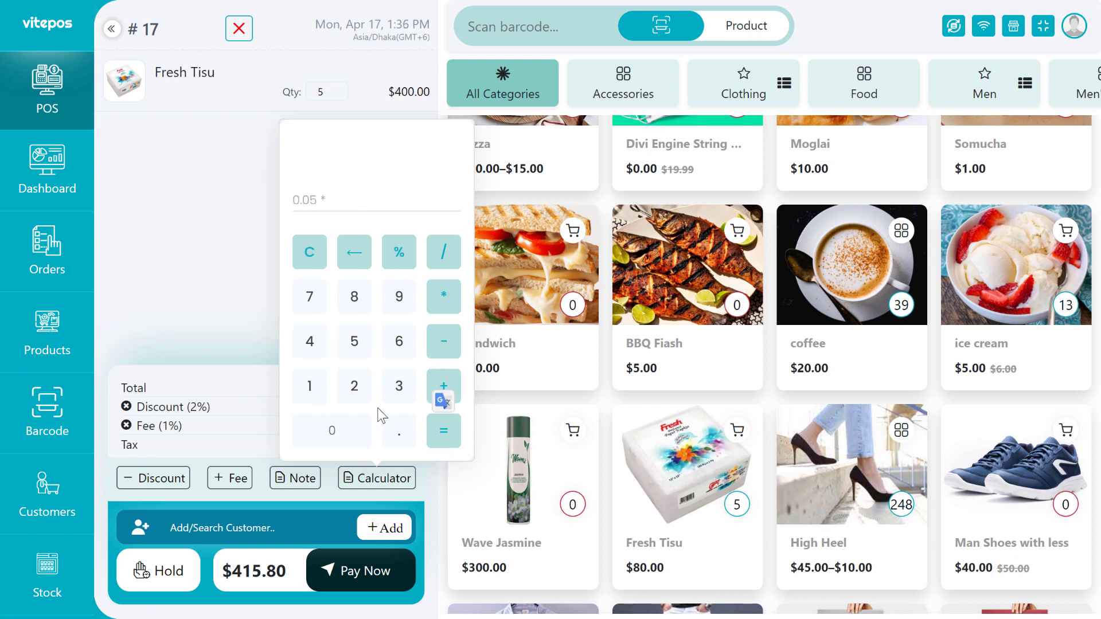
pyautogui.click(400, 386)
pyautogui.click(399, 297)
pyautogui.click(398, 342)
pyautogui.click(443, 386)
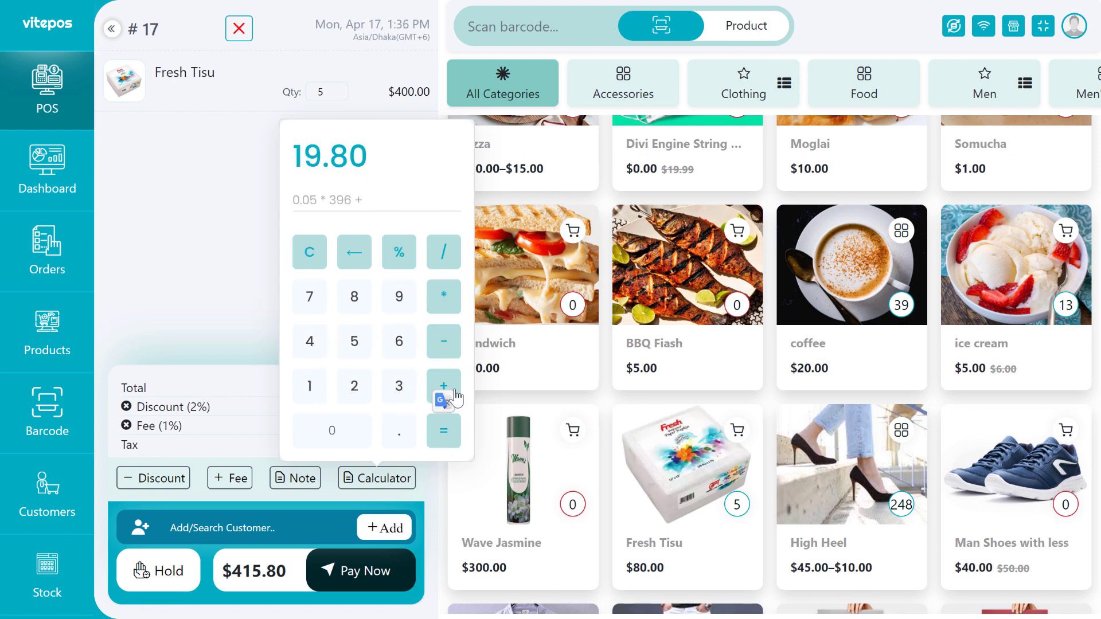
pyautogui.click(399, 386)
pyautogui.click(399, 297)
pyautogui.click(399, 342)
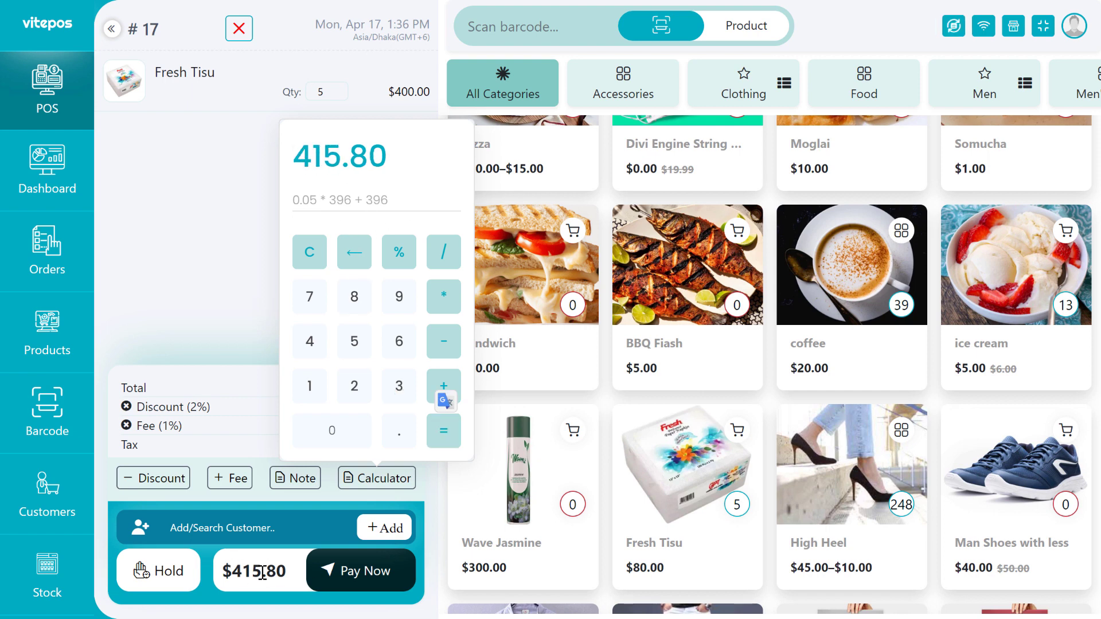
# Pay the $415.80 order with $500.00 cash and check the receipt totals.
pyautogui.click(359, 574)
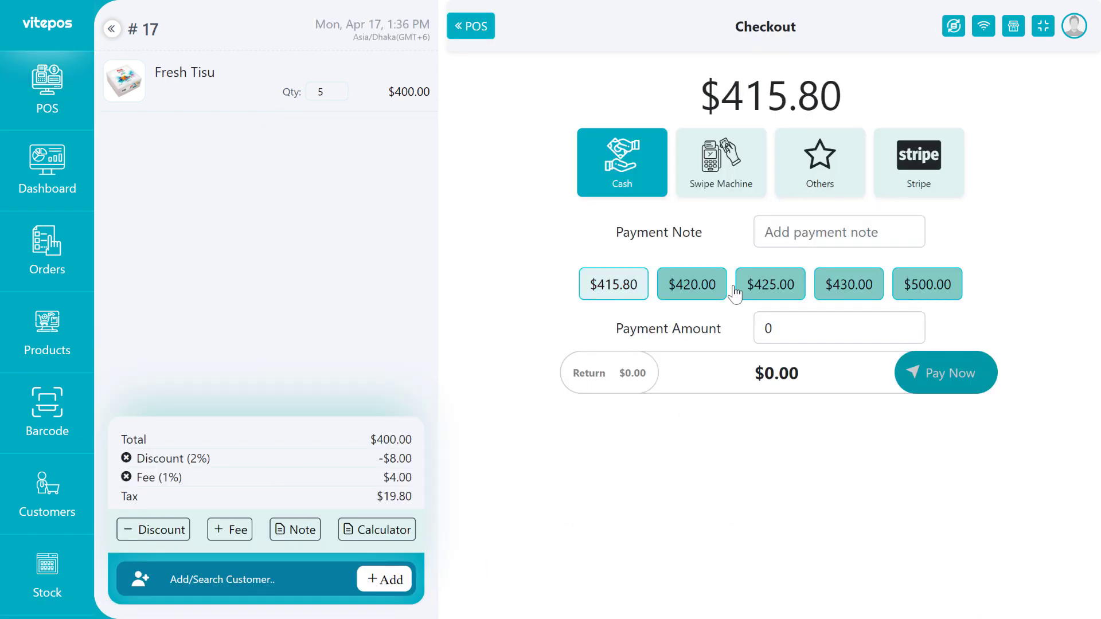
pyautogui.click(927, 285)
pyautogui.click(939, 367)
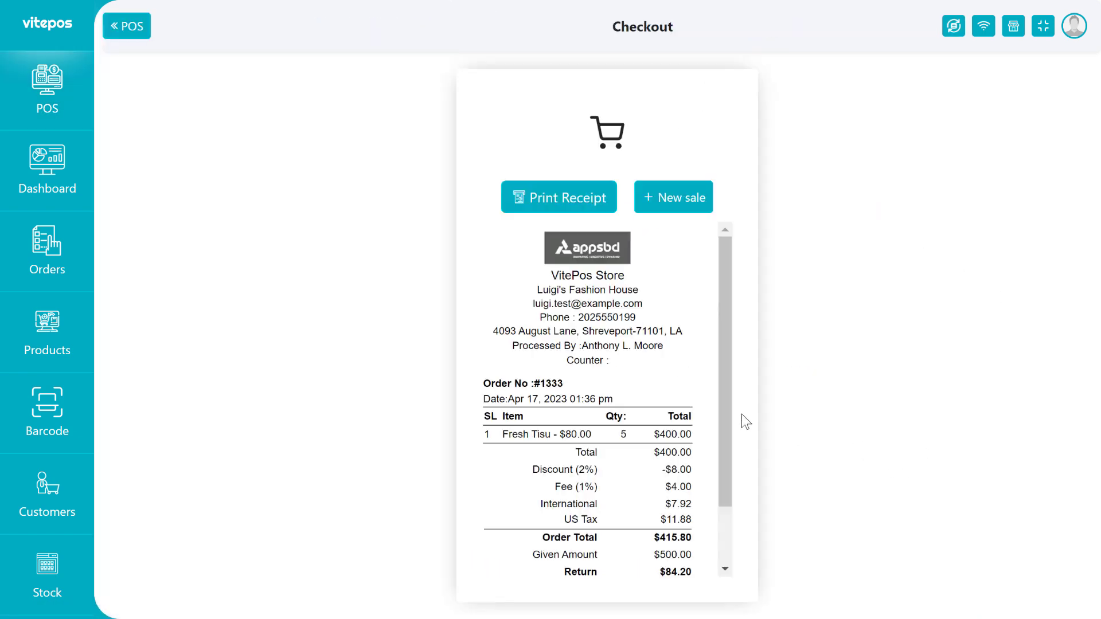
pyautogui.scroll(-3, 584, 395)
pyautogui.moveTo(671, 397); pyautogui.dragTo(697, 402)
pyautogui.moveTo(671, 414); pyautogui.dragTo(699, 417)
pyautogui.click(676, 430)
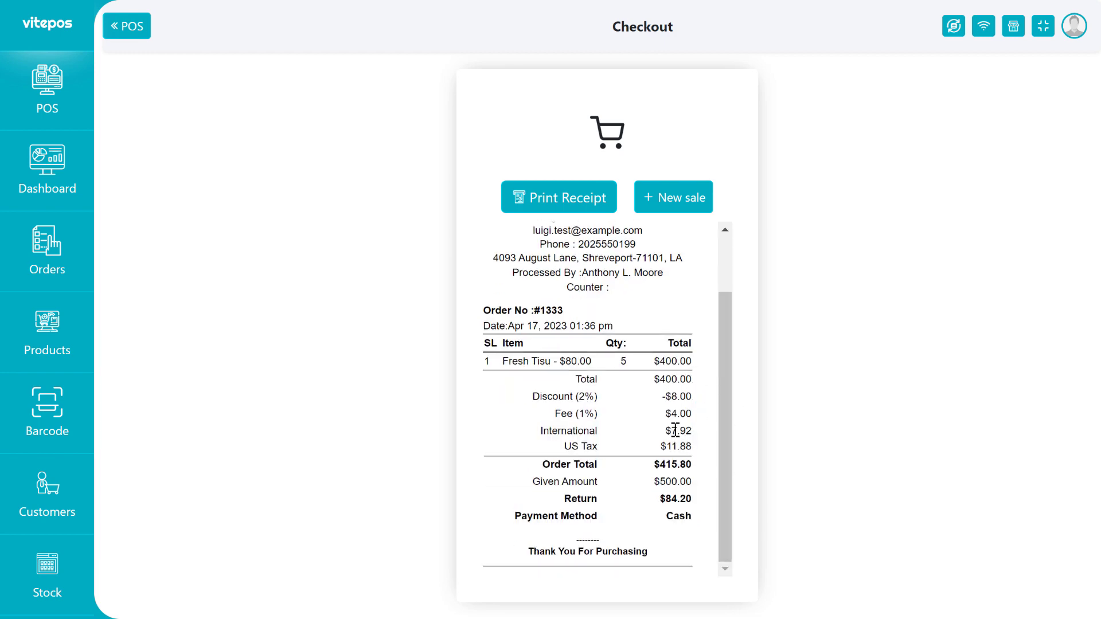
pyautogui.moveTo(660, 465); pyautogui.dragTo(696, 445)
pyautogui.click(666, 465)
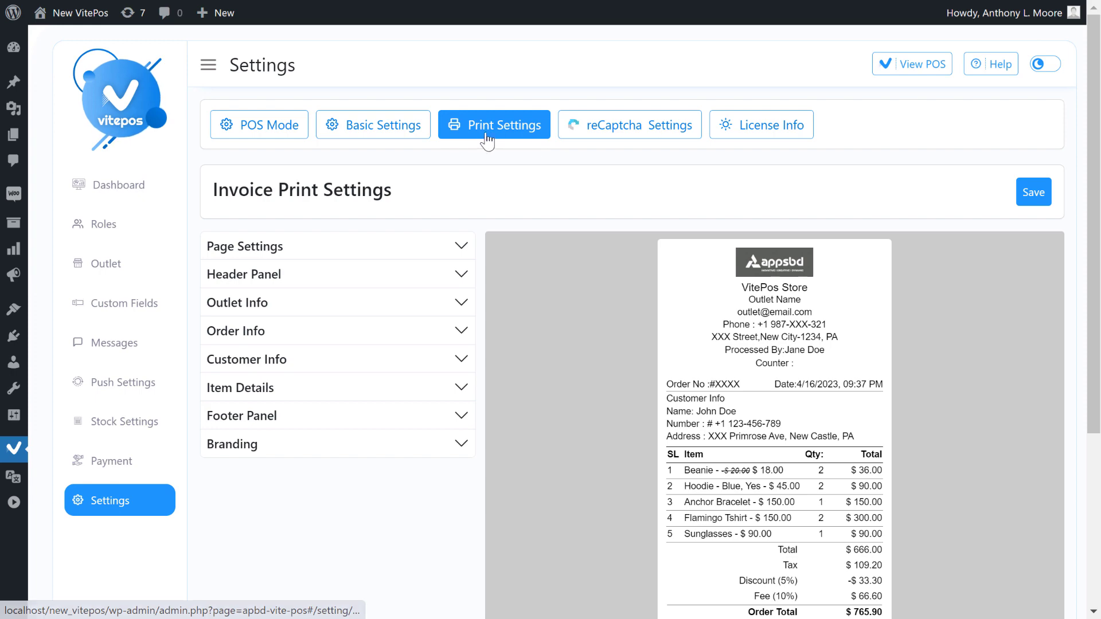
# Turn on Is Separate Tax? under Item Details and save the print settings.
pyautogui.click(289, 388)
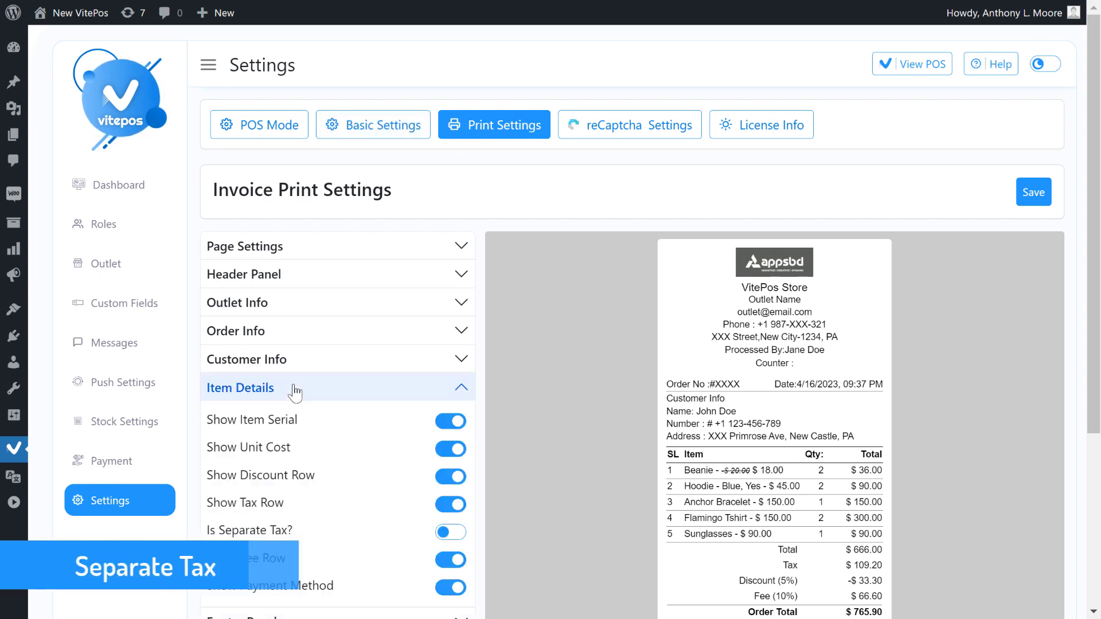
pyautogui.scroll(-3, 308, 407)
pyautogui.moveTo(204, 359); pyautogui.dragTo(296, 358)
pyautogui.moveTo(780, 393); pyautogui.dragTo(888, 394)
pyautogui.click(814, 394)
pyautogui.moveTo(782, 394); pyautogui.dragTo(881, 393)
pyautogui.click(879, 391)
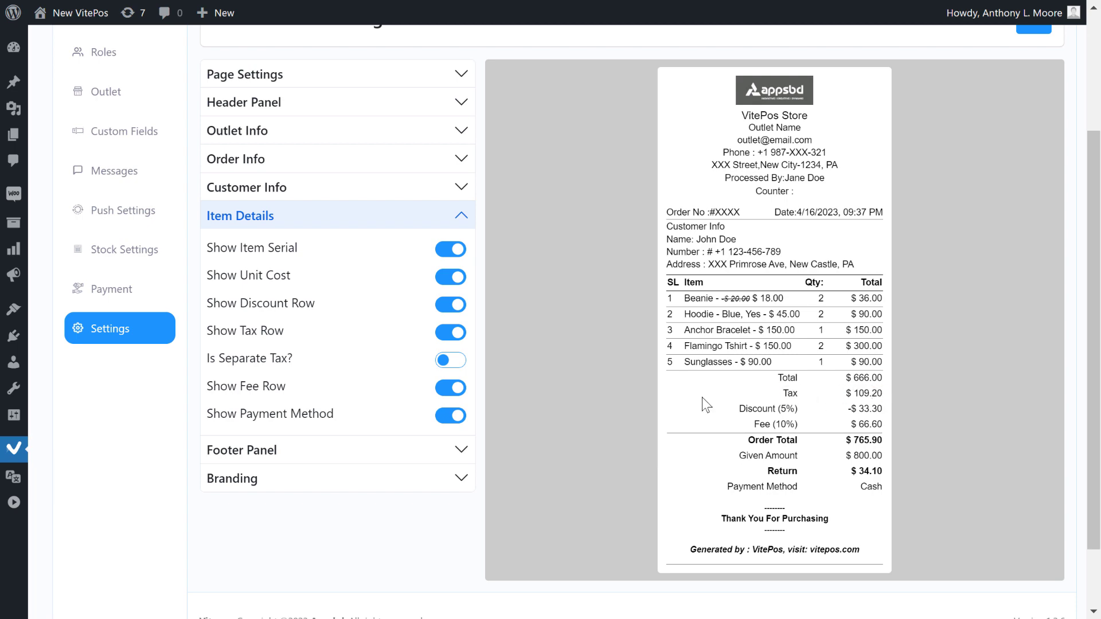
pyautogui.click(446, 366)
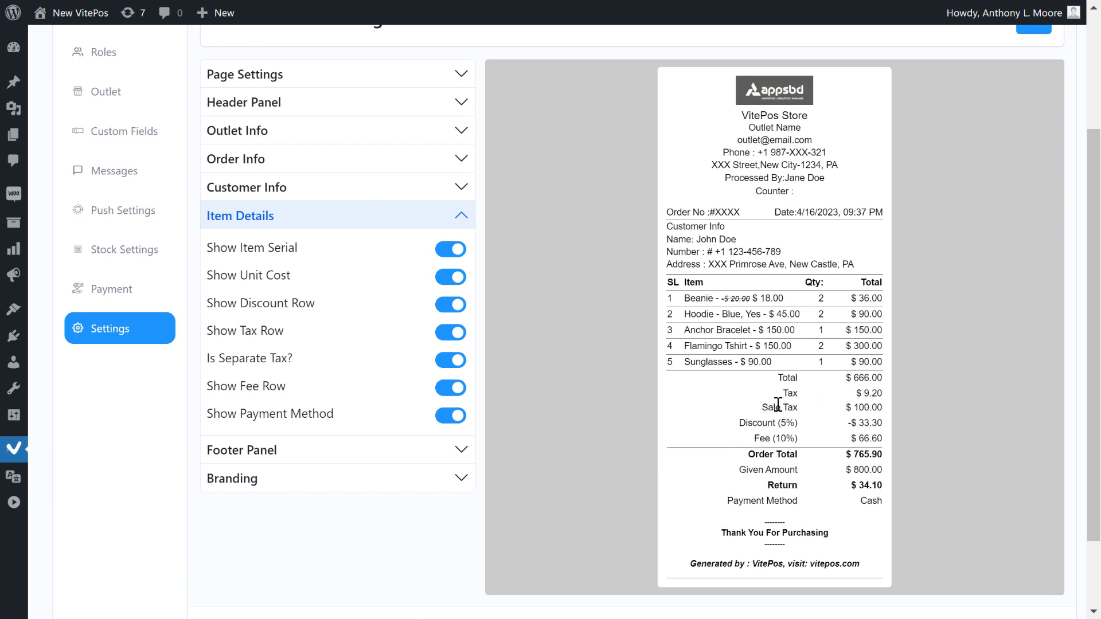
pyautogui.scroll(3, 817, 312)
pyautogui.click(1041, 199)
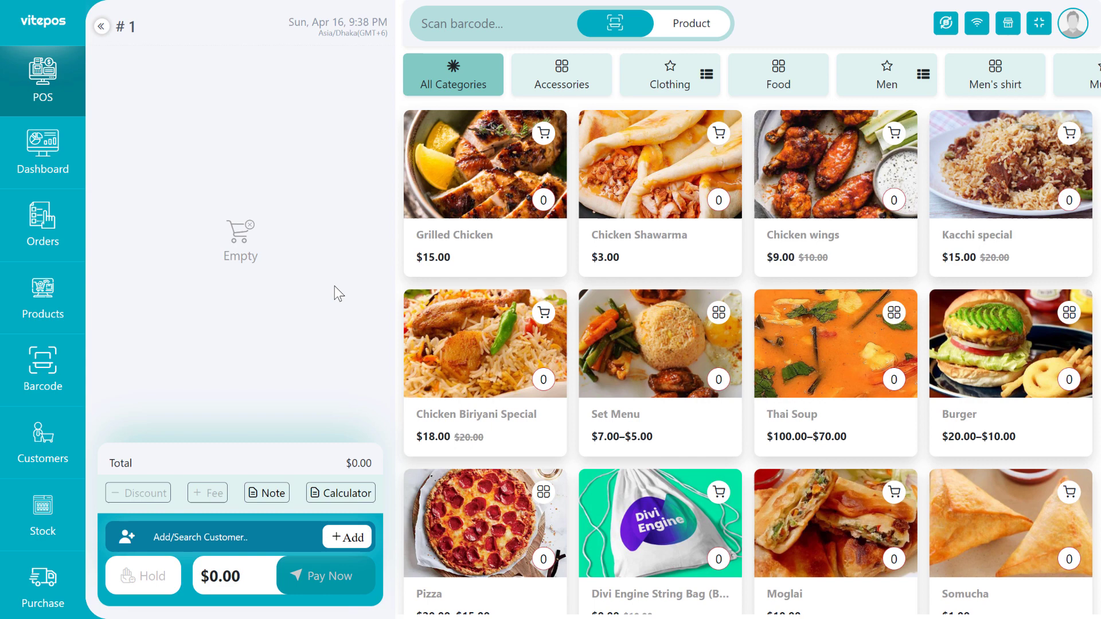
# Sell Wave Jasmine for $300.00 cash, then go to Basic Settings.
pyautogui.scroll(-5, 334, 290)
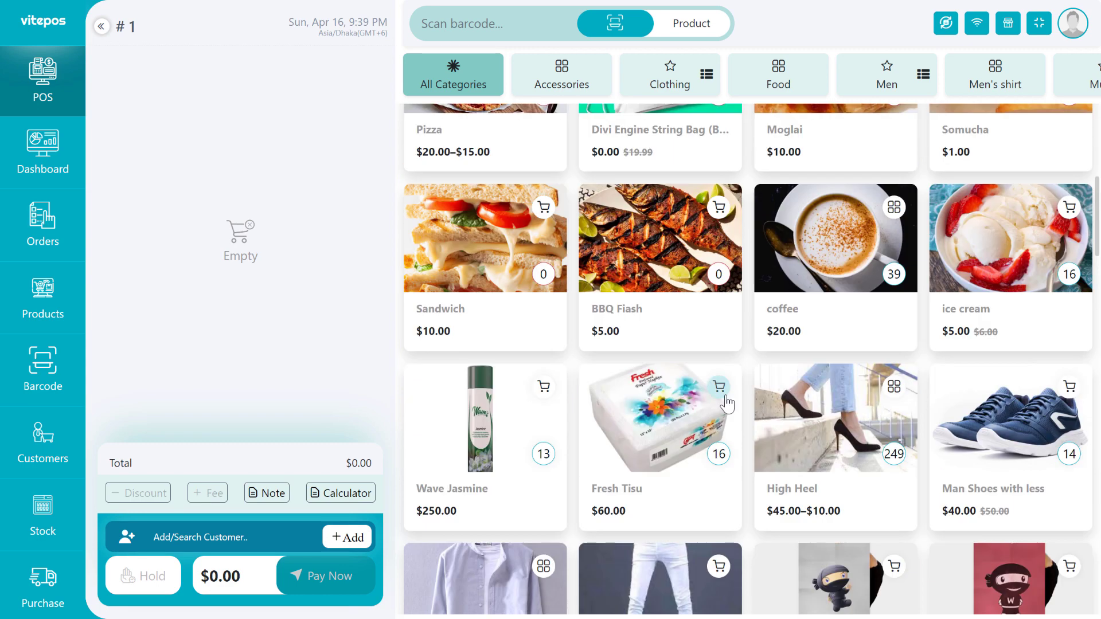
pyautogui.click(456, 430)
pyautogui.click(362, 585)
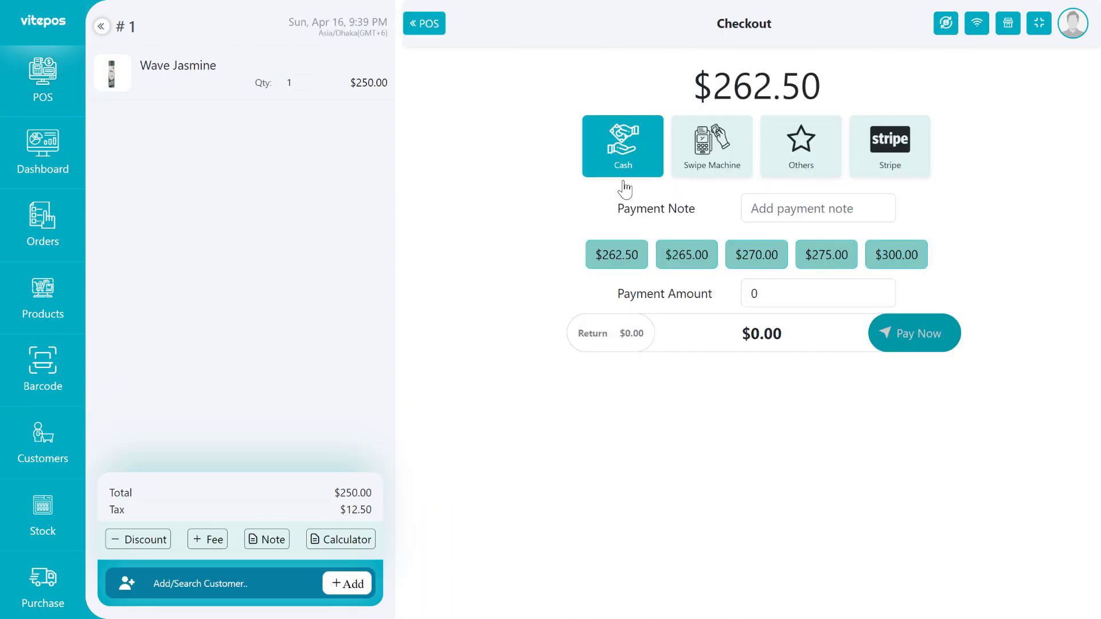
pyautogui.click(896, 255)
pyautogui.click(907, 355)
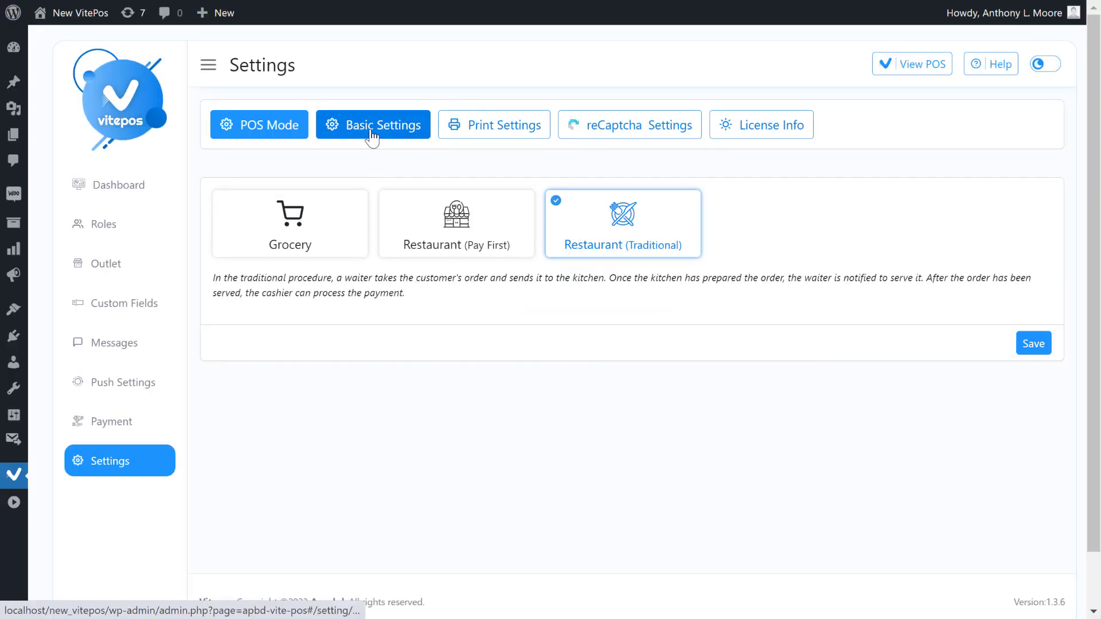
pyautogui.click(371, 135)
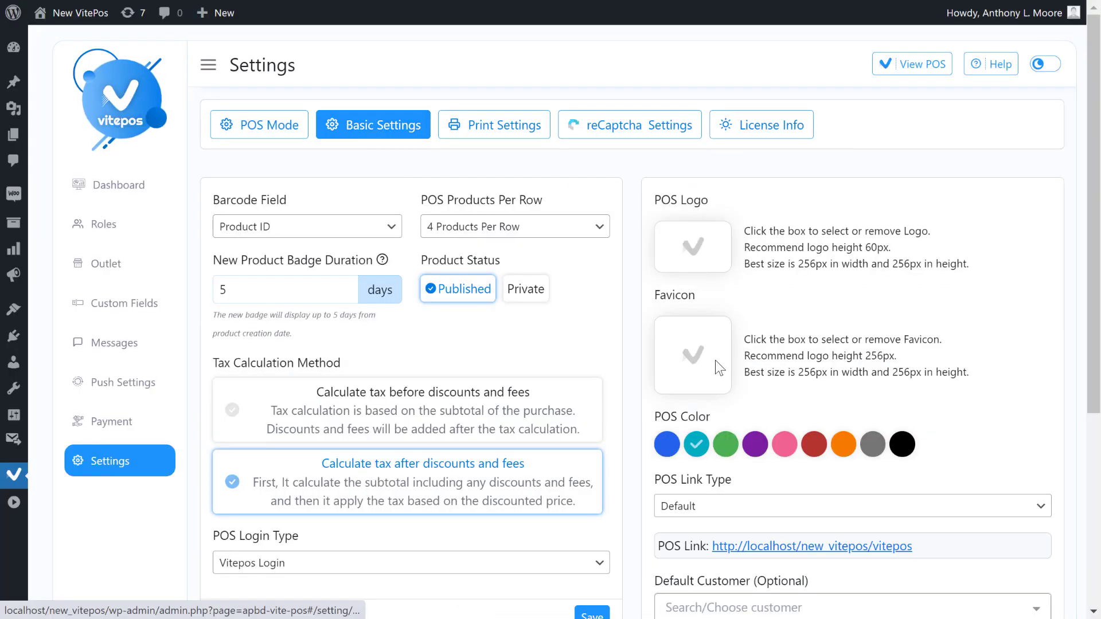
# Turn on Send Email To Customer and save the basic settings.
pyautogui.scroll(-2, 868, 438)
pyautogui.scroll(-3, 867, 439)
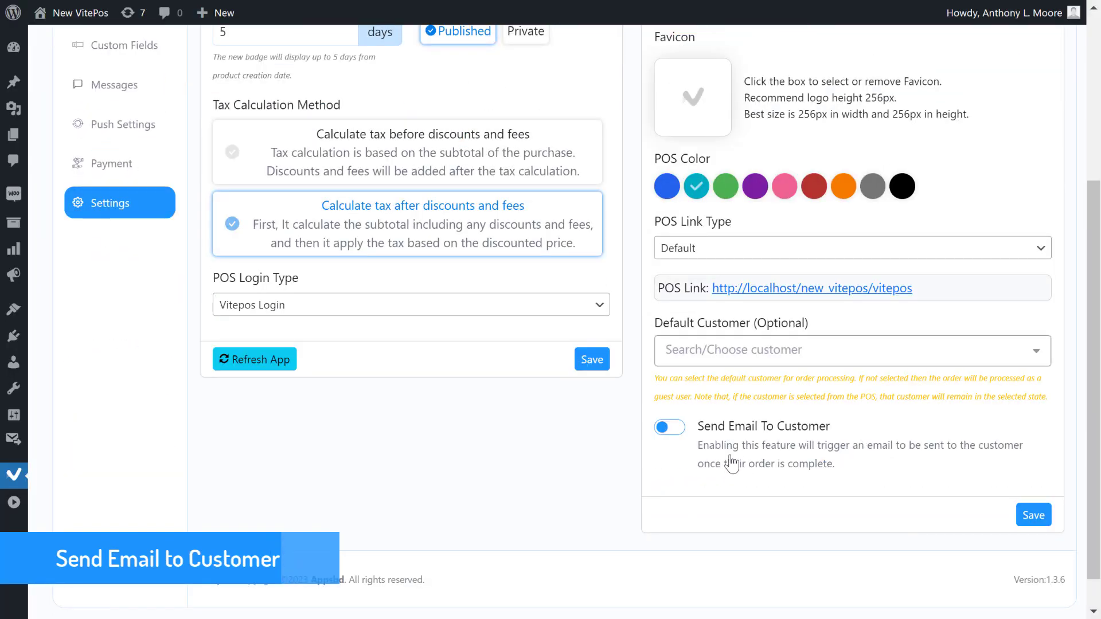
pyautogui.moveTo(690, 425); pyautogui.dragTo(847, 428)
pyautogui.click(690, 427)
pyautogui.click(1031, 514)
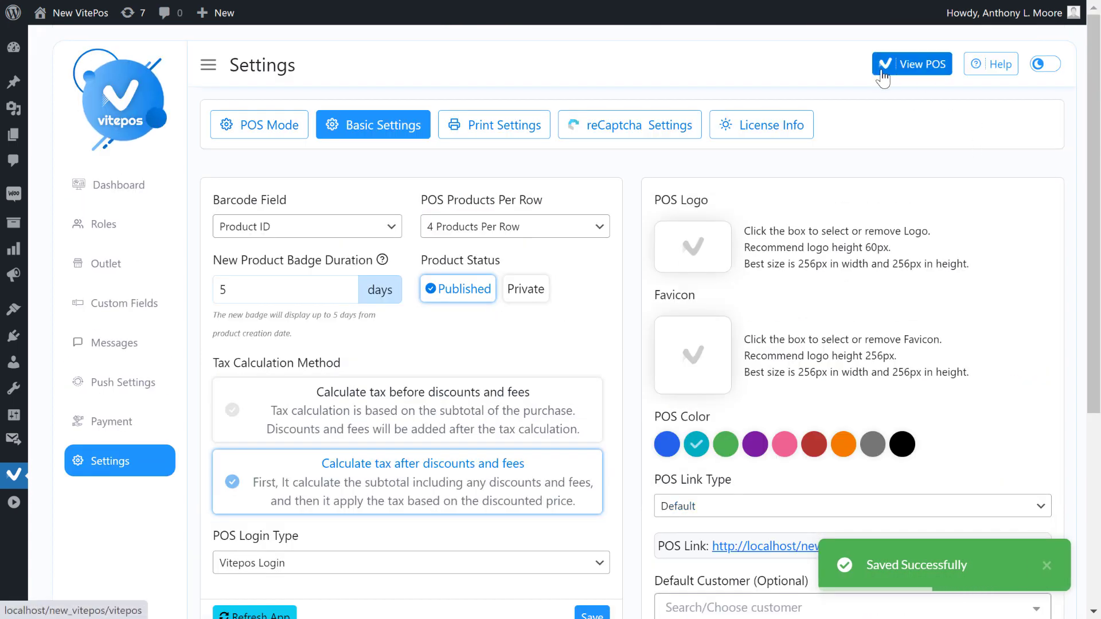
# Sell Wave Jasmine and Fresh Tisu to the searched saved customer for $400.00 cash.
pyautogui.click(912, 64)
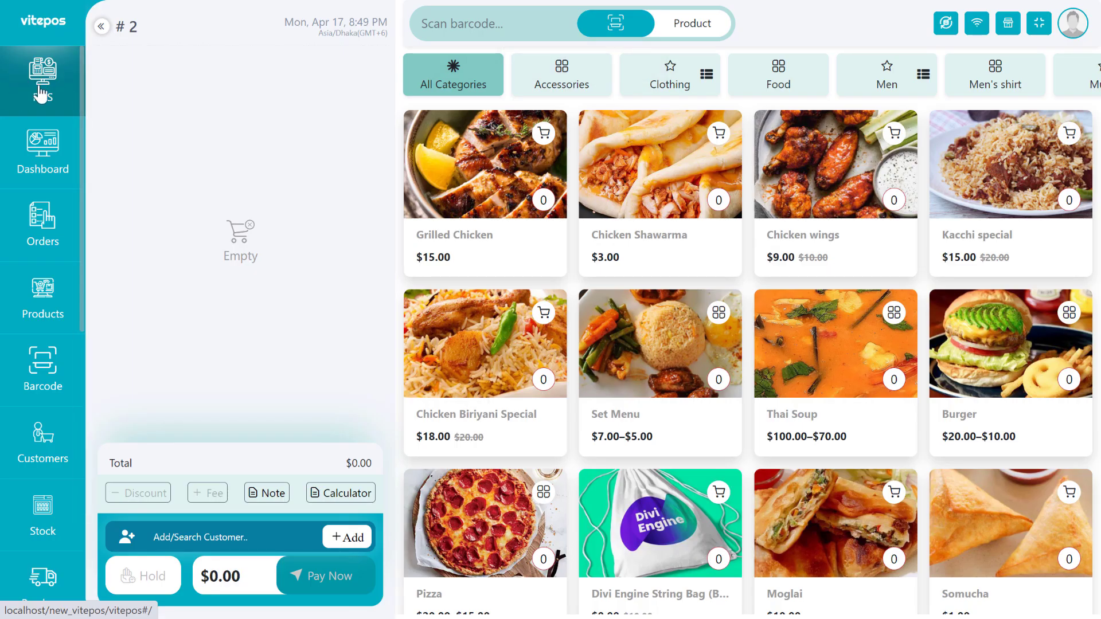
pyautogui.scroll(-8, 511, 322)
pyautogui.click(491, 389)
pyautogui.click(682, 406)
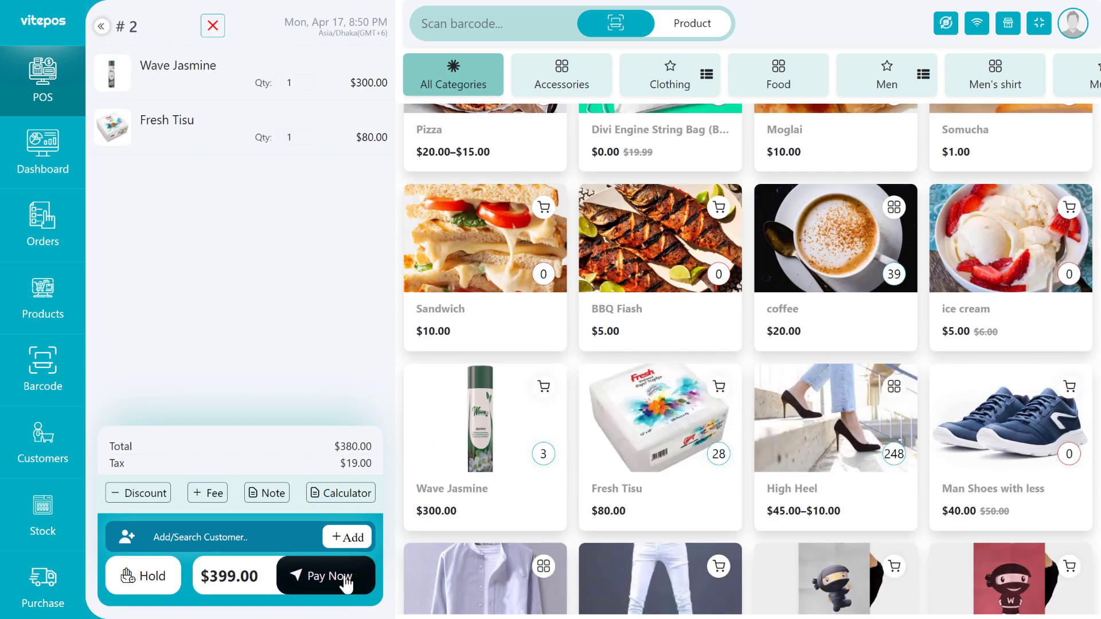
pyautogui.click(345, 579)
pyautogui.click(251, 583)
pyautogui.write('Asad')
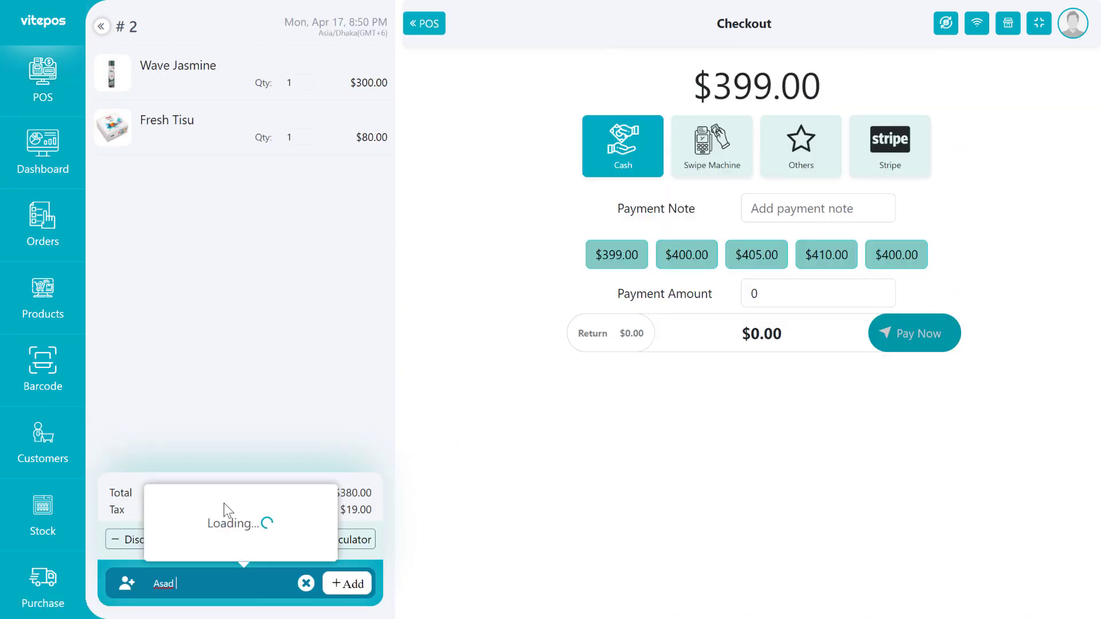
pyautogui.click(255, 516)
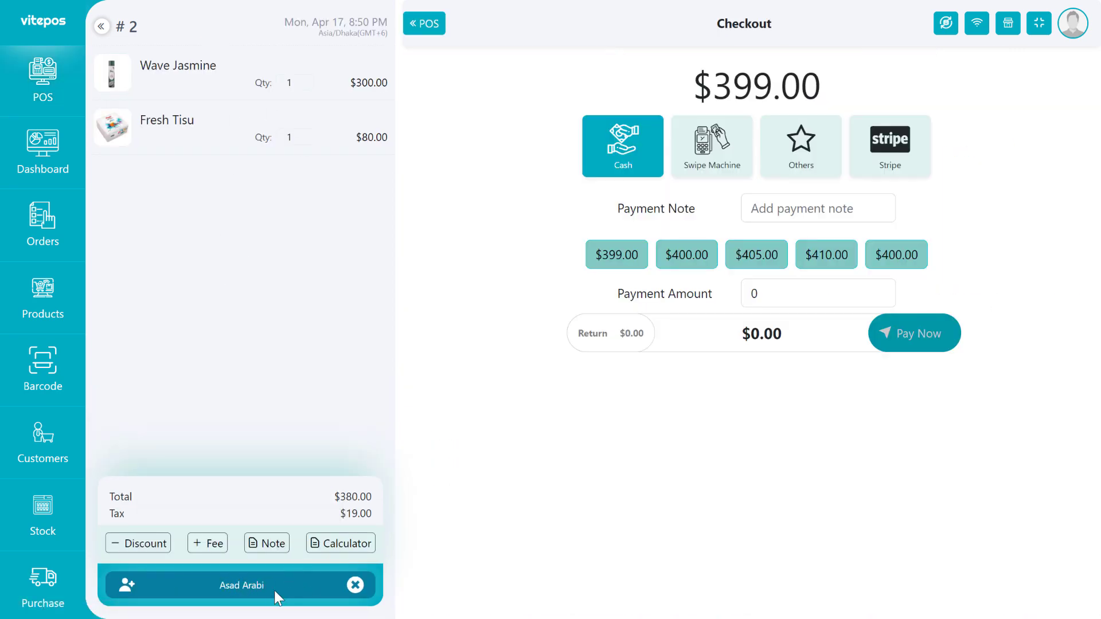
pyautogui.click(895, 256)
pyautogui.click(886, 336)
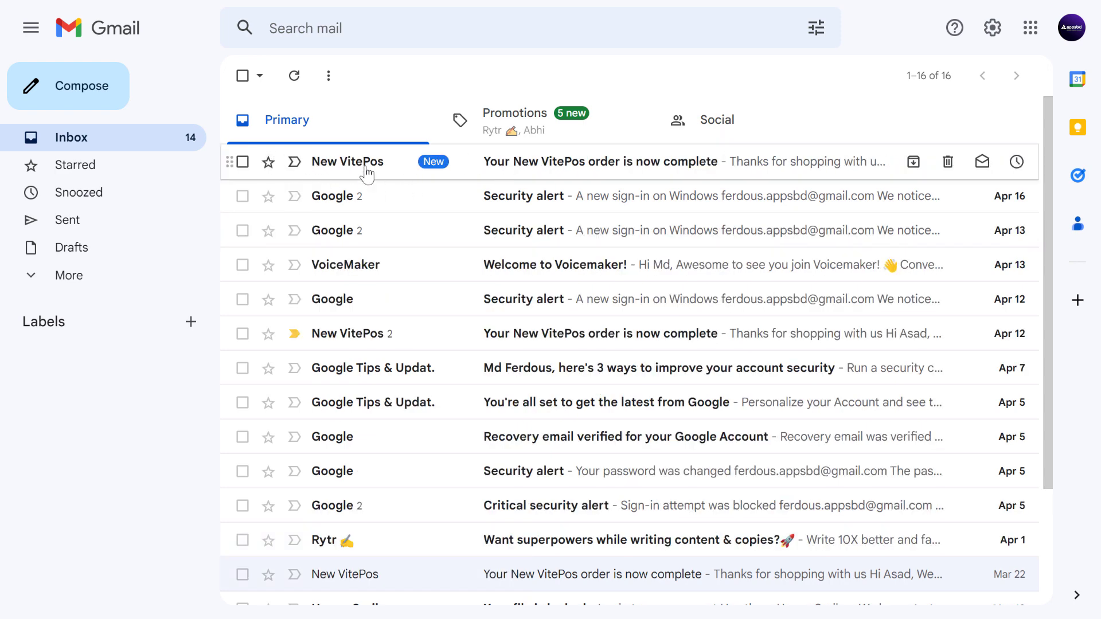
# Read the New VitePos order email, scrolling through its $399.00 order table and billing address.
pyautogui.click(338, 170)
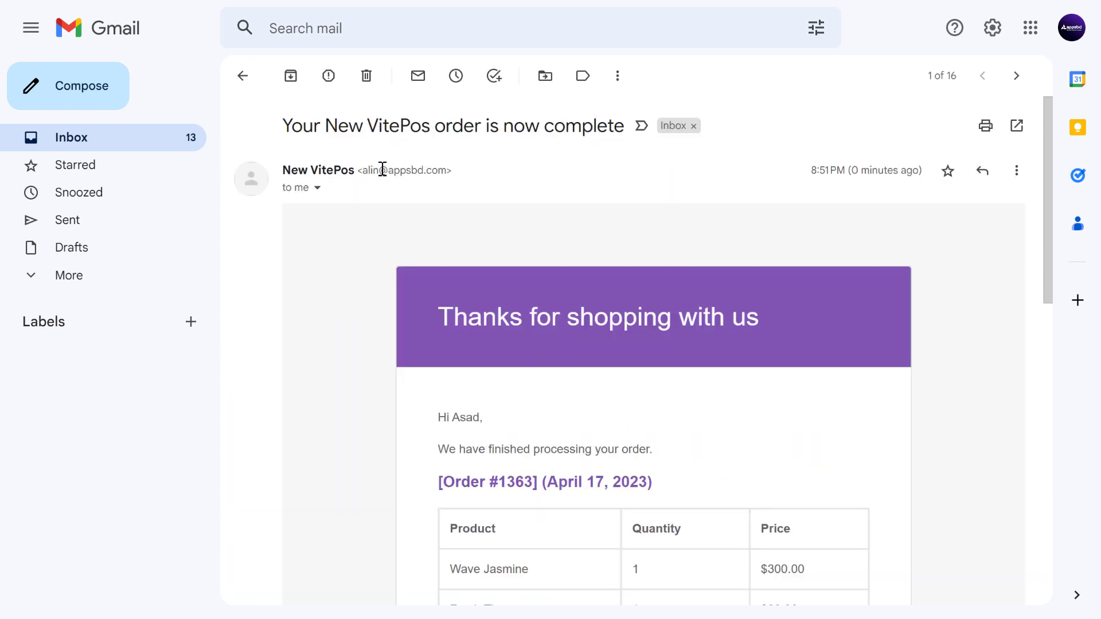
pyautogui.scroll(-4, 444, 318)
pyautogui.moveTo(454, 325); pyautogui.dragTo(544, 361)
pyautogui.click(544, 361)
pyautogui.scroll(-4, 656, 379)
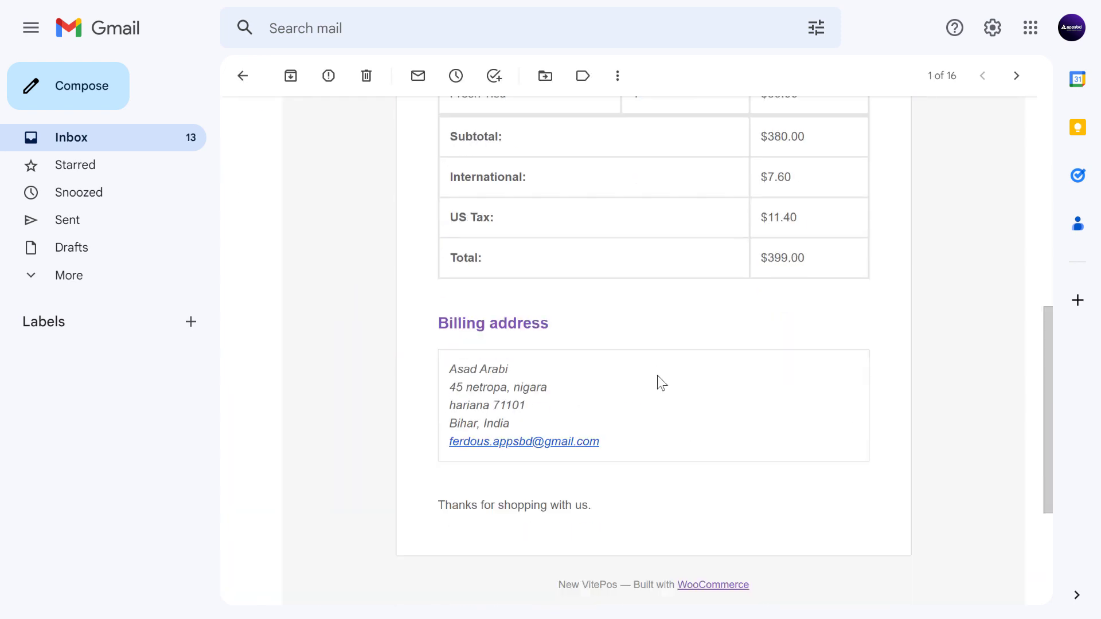
pyautogui.scroll(9, 643, 375)
pyautogui.scroll(-4, 808, 267)
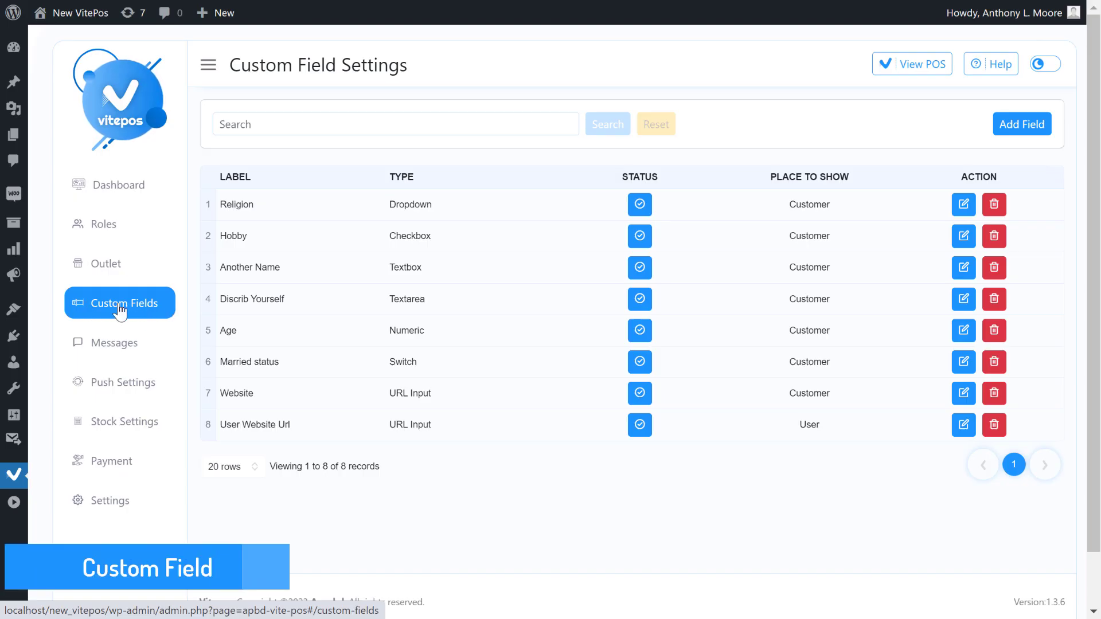
# Review the eight existing custom fields, then start a new field with Add Field.
pyautogui.moveTo(406, 65); pyautogui.dragTo(228, 71)
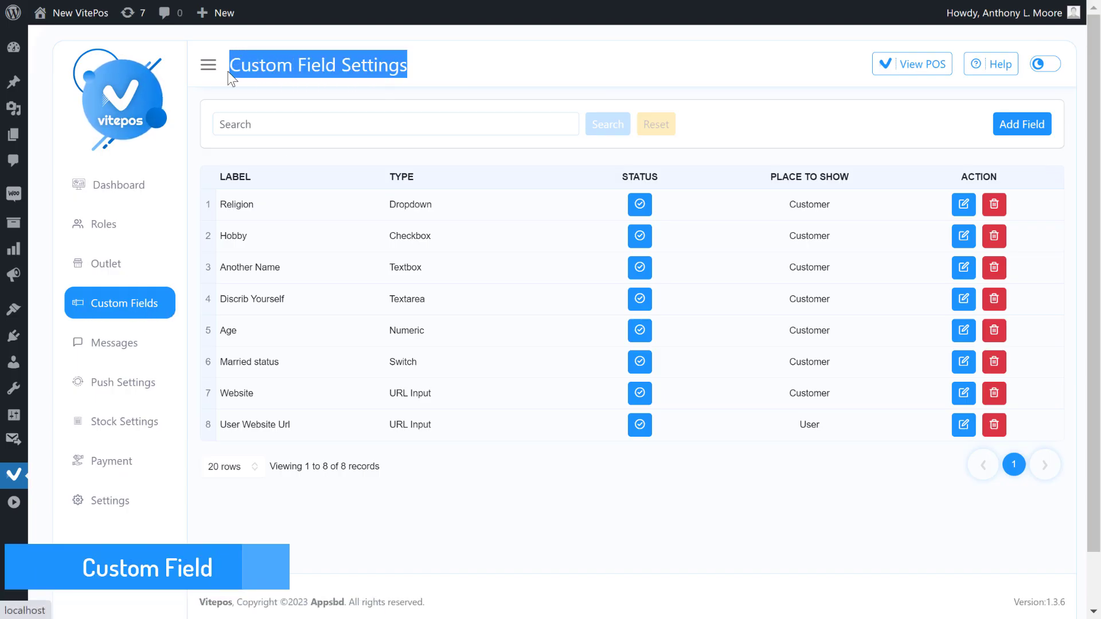
pyautogui.click(430, 79)
pyautogui.moveTo(391, 204); pyautogui.dragTo(445, 450)
pyautogui.click(445, 451)
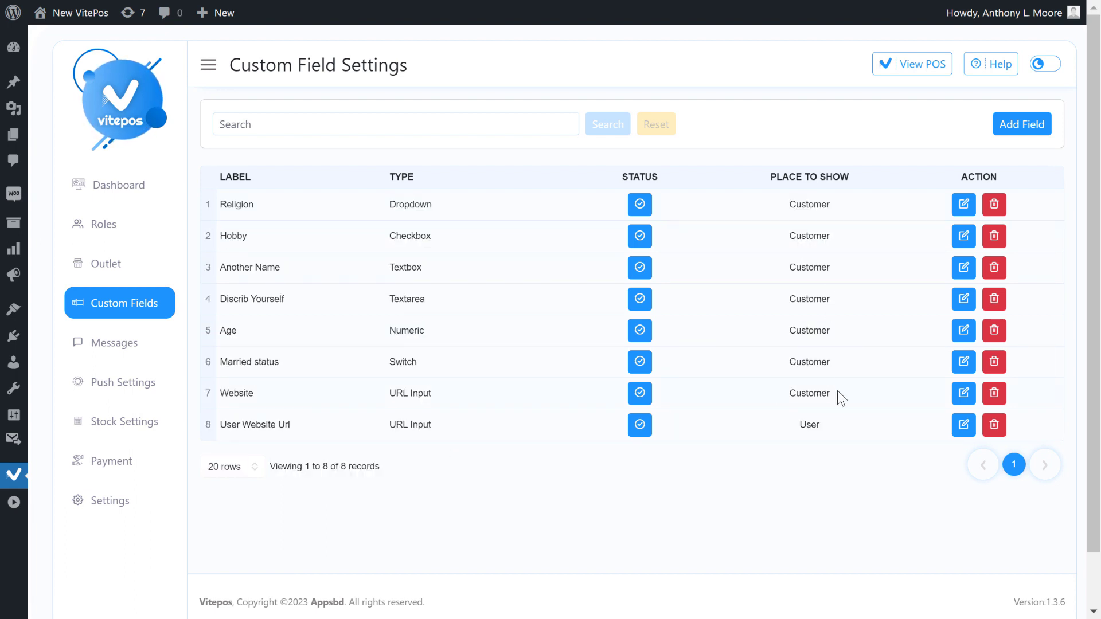
pyautogui.moveTo(837, 391); pyautogui.dragTo(785, 208)
pyautogui.click(810, 179)
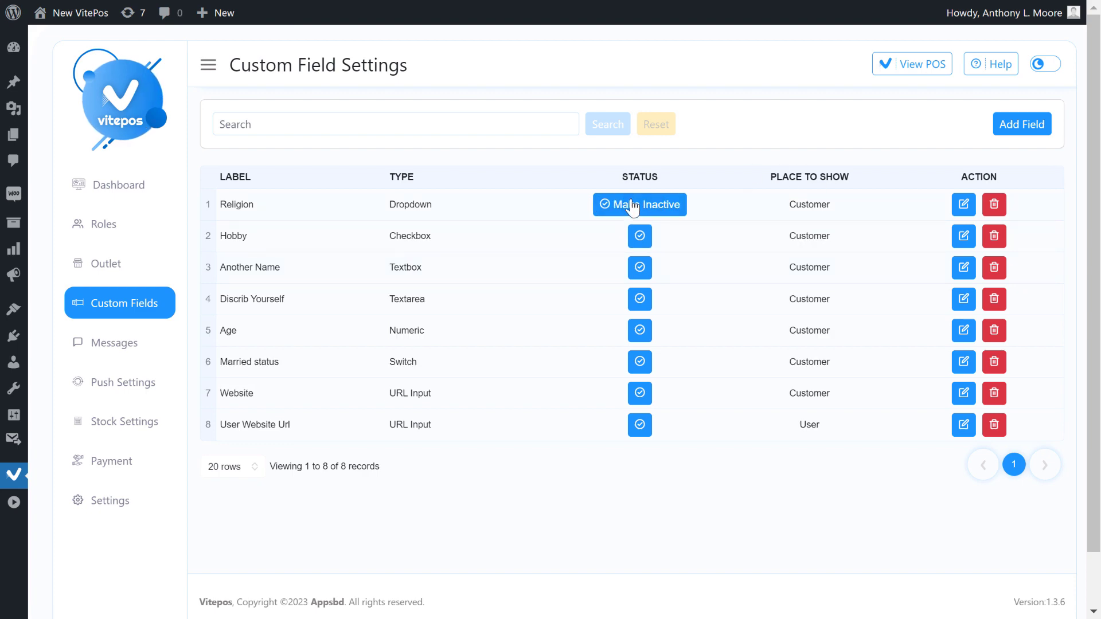
pyautogui.click(1019, 132)
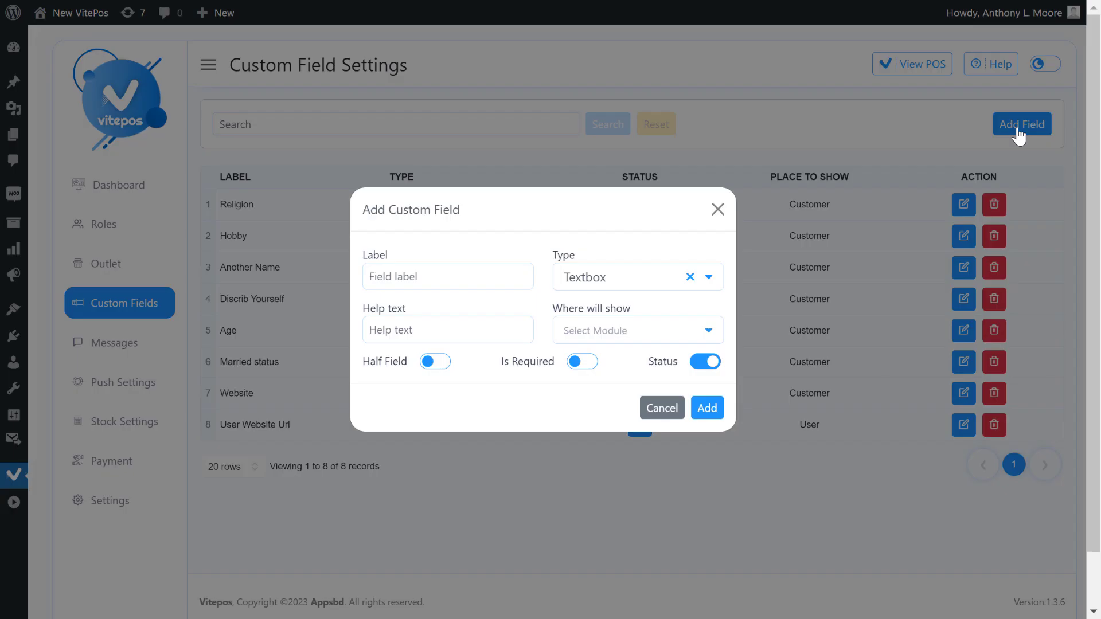
# Label the new field Gender and make it a Radio type.
pyautogui.click(428, 281)
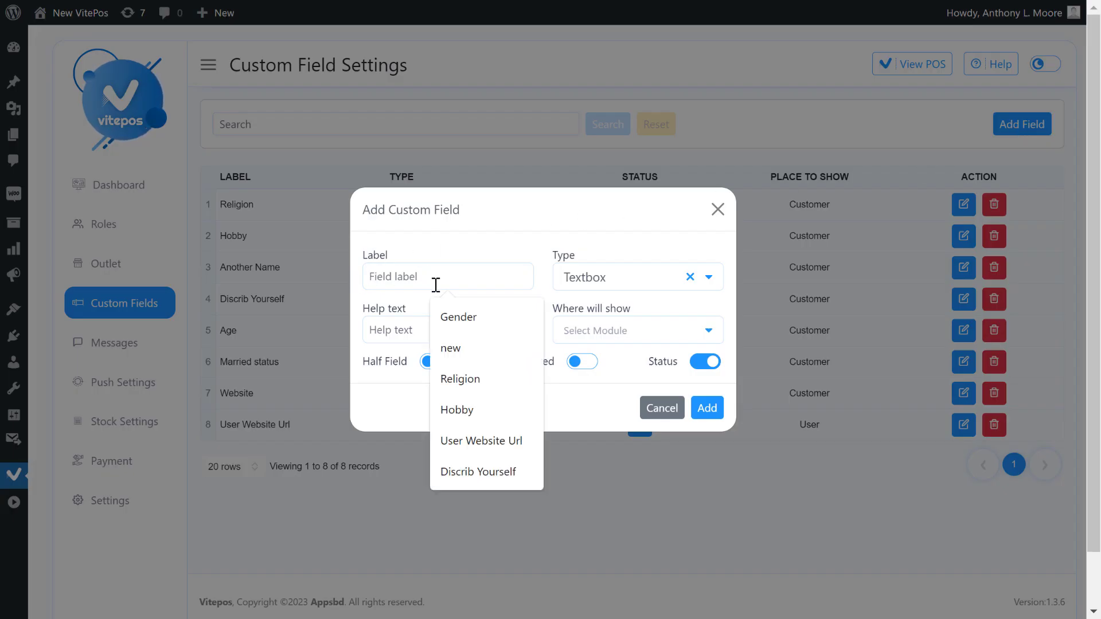
pyautogui.click(444, 316)
pyautogui.click(597, 281)
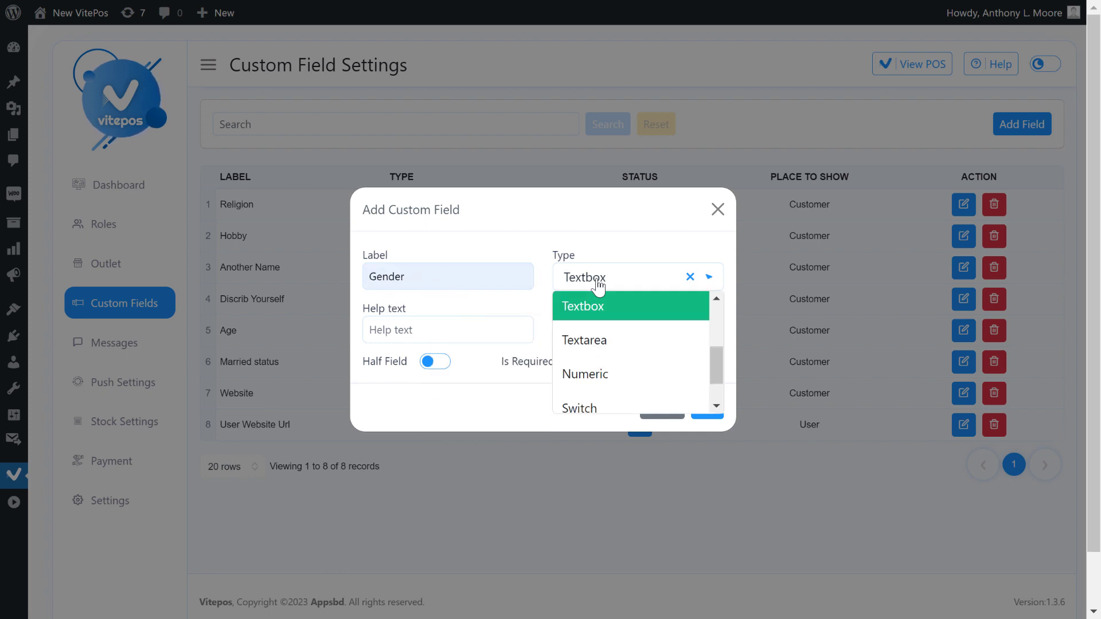
pyautogui.moveTo(717, 362); pyautogui.dragTo(713, 339)
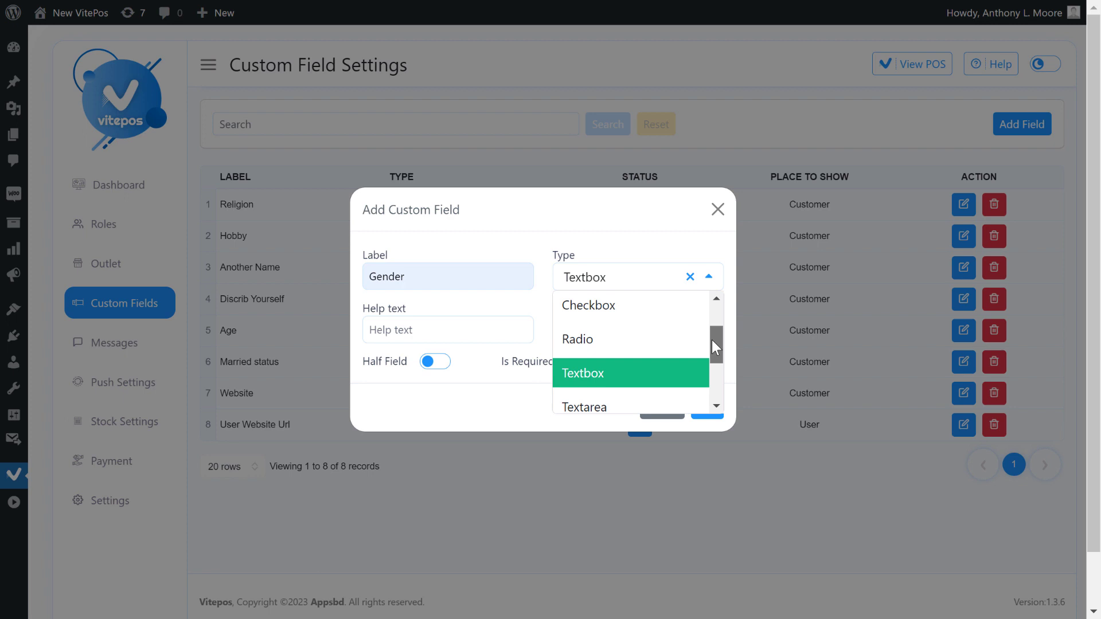
pyautogui.click(628, 348)
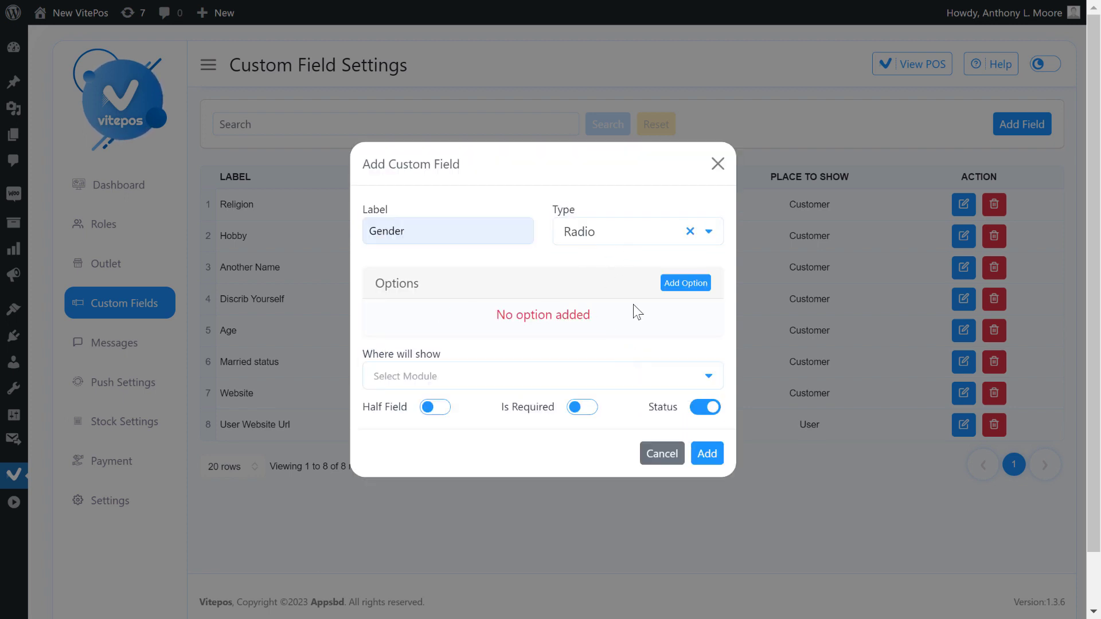
# Add the radio options Male/m, Female/f and Others/o.
pyautogui.click(686, 283)
pyautogui.write('M')
pyautogui.press('BackSpace')
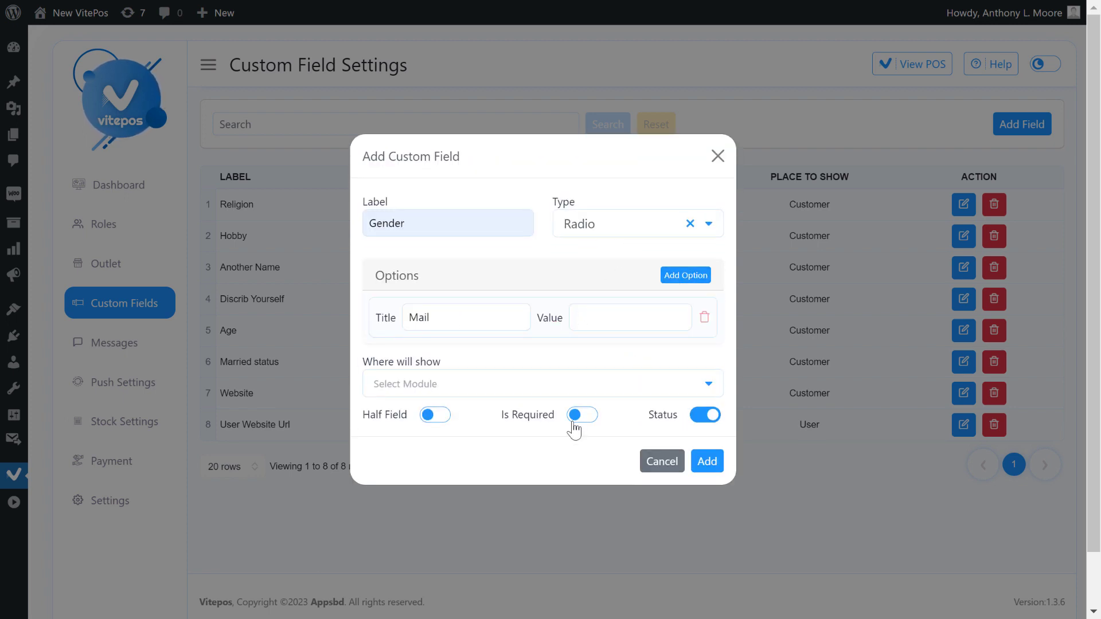
pyautogui.write('m')
pyautogui.click(686, 275)
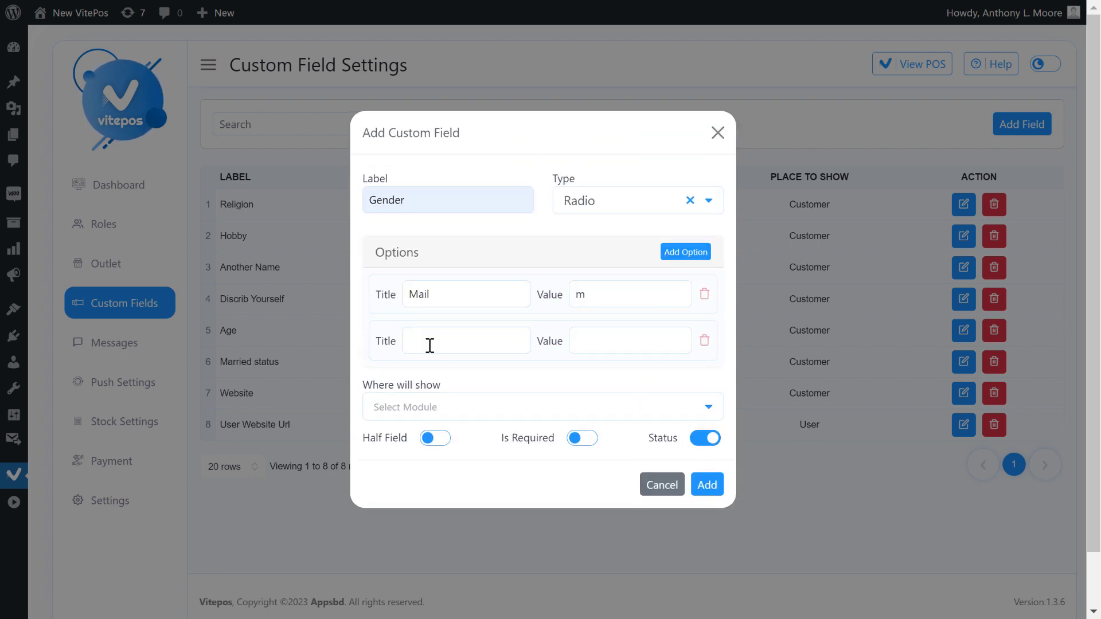
pyautogui.click(432, 304)
pyautogui.press('BackSpace')
pyautogui.press('BackSpace')
pyautogui.write('Female')
pyautogui.click(617, 342)
pyautogui.write('f')
pyautogui.click(686, 252)
pyautogui.click(437, 364)
pyautogui.write('Others')
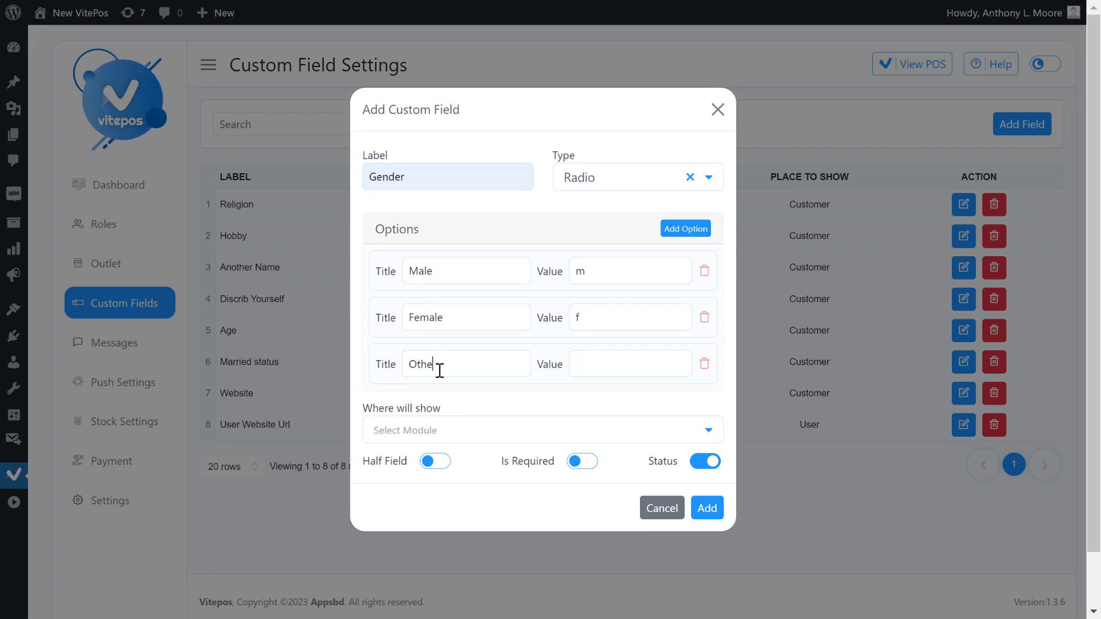
pyautogui.click(605, 369)
pyautogui.write('o')
# Show the field on Customer, make it half width and required, then add it.
pyautogui.click(450, 429)
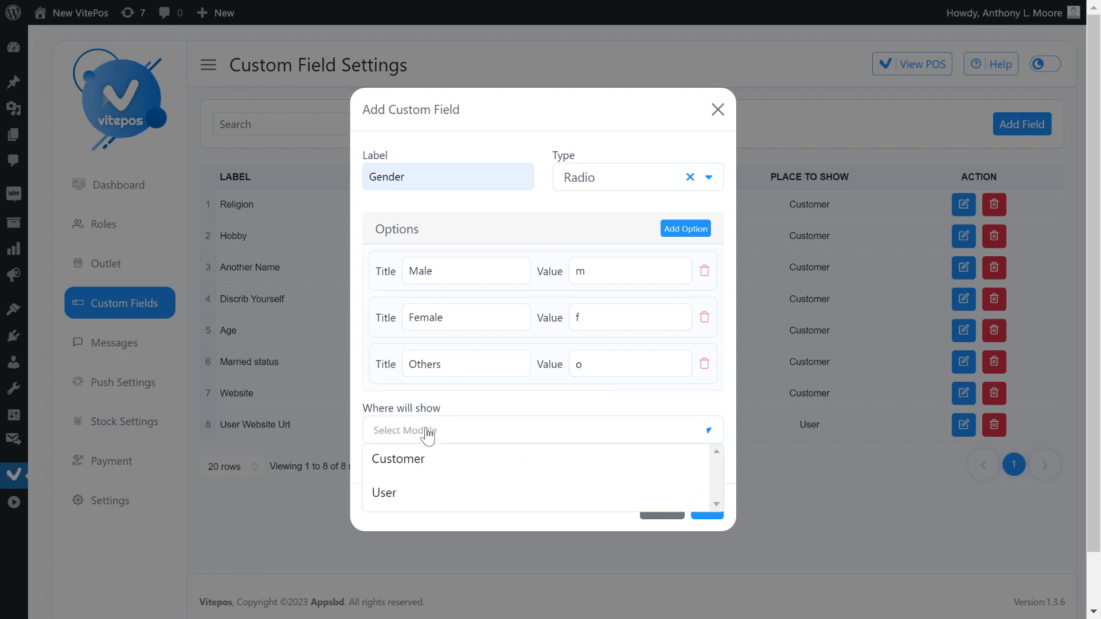
pyautogui.click(395, 467)
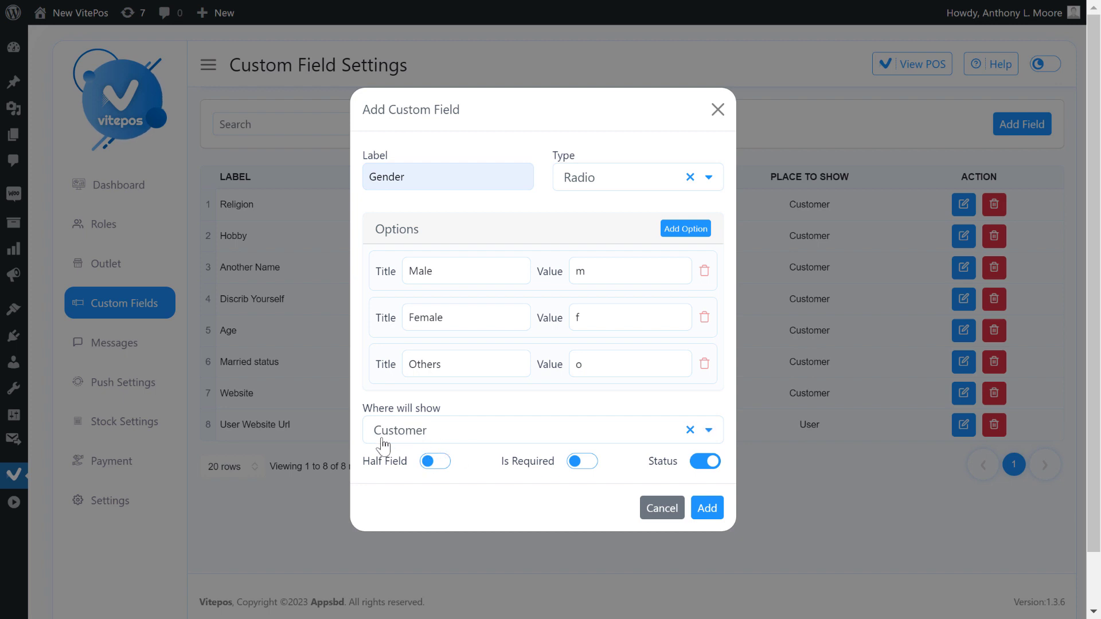
pyautogui.click(443, 466)
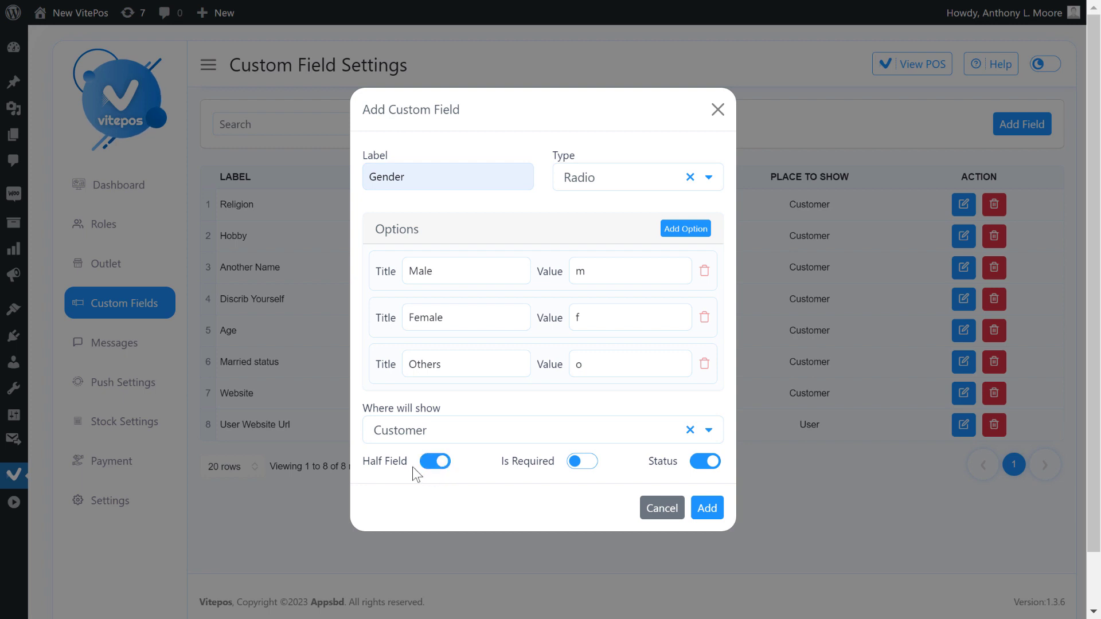
pyautogui.click(585, 463)
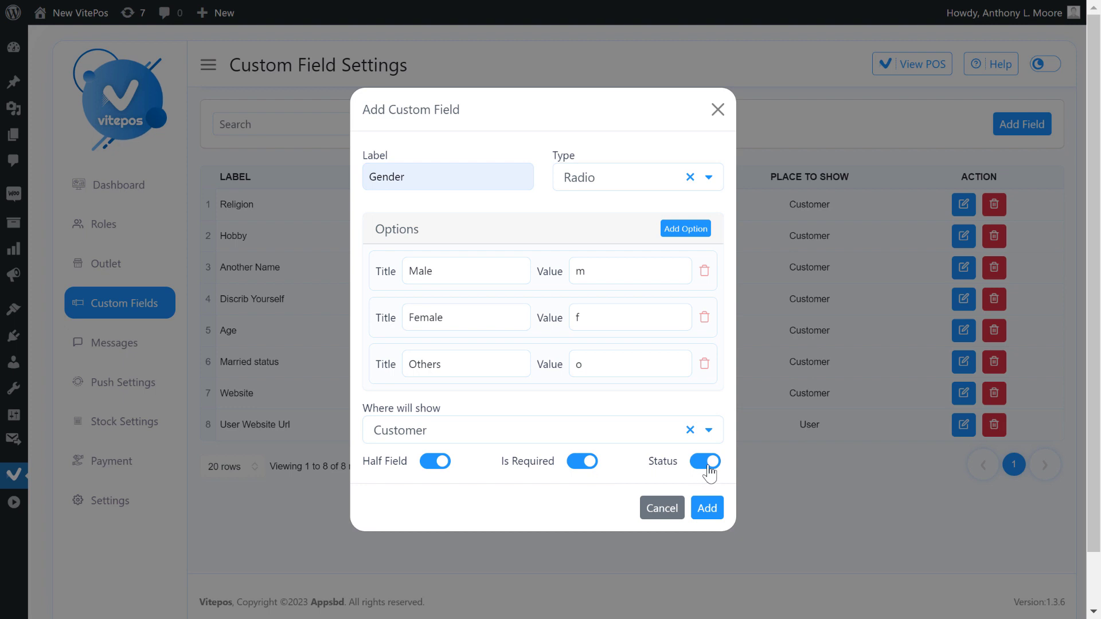
pyautogui.click(707, 508)
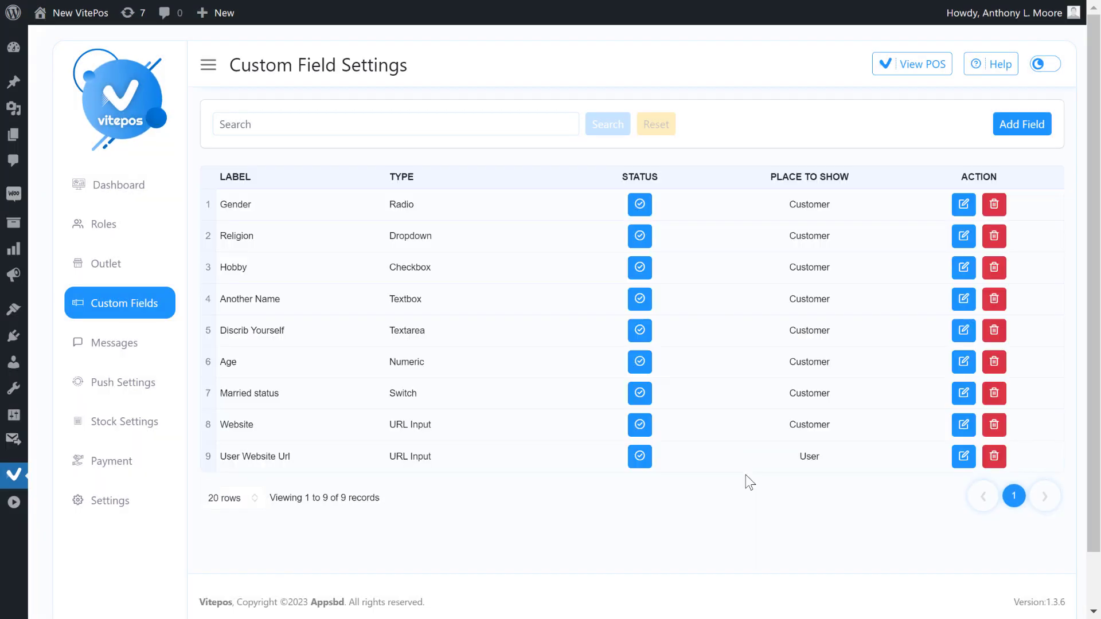
pyautogui.moveTo(218, 205); pyautogui.dragTo(253, 211)
# Check the new Radio-type Gender field, then preview it in the add-customer form.
pyautogui.moveTo(390, 204); pyautogui.dragTo(466, 204)
pyautogui.click(467, 206)
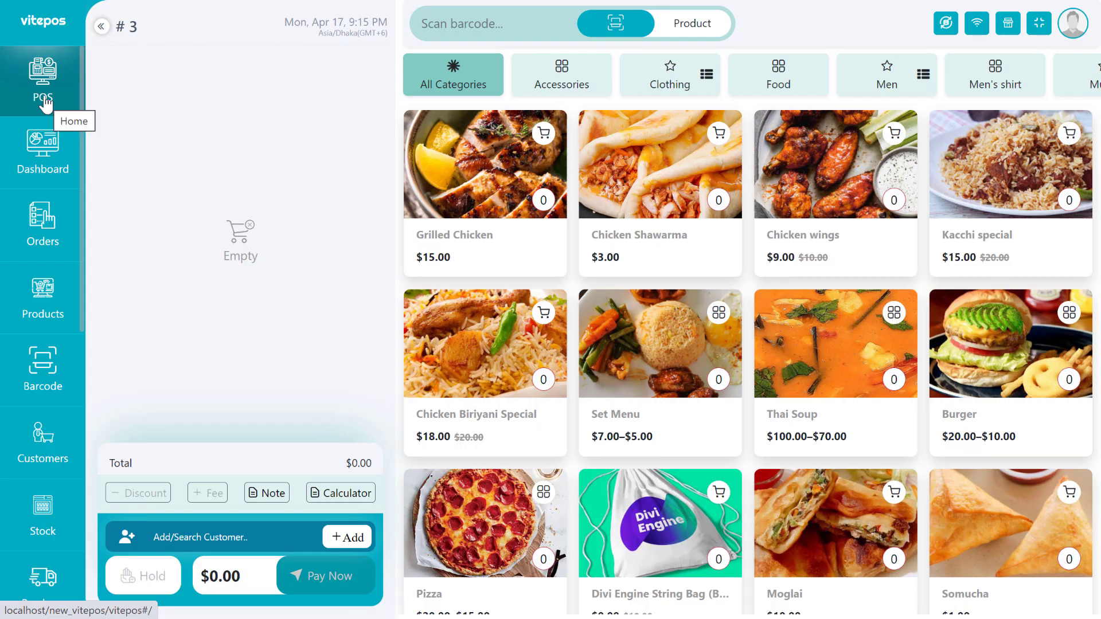
pyautogui.click(347, 542)
pyautogui.scroll(-1, 639, 265)
pyautogui.moveTo(361, 267); pyautogui.dragTo(402, 266)
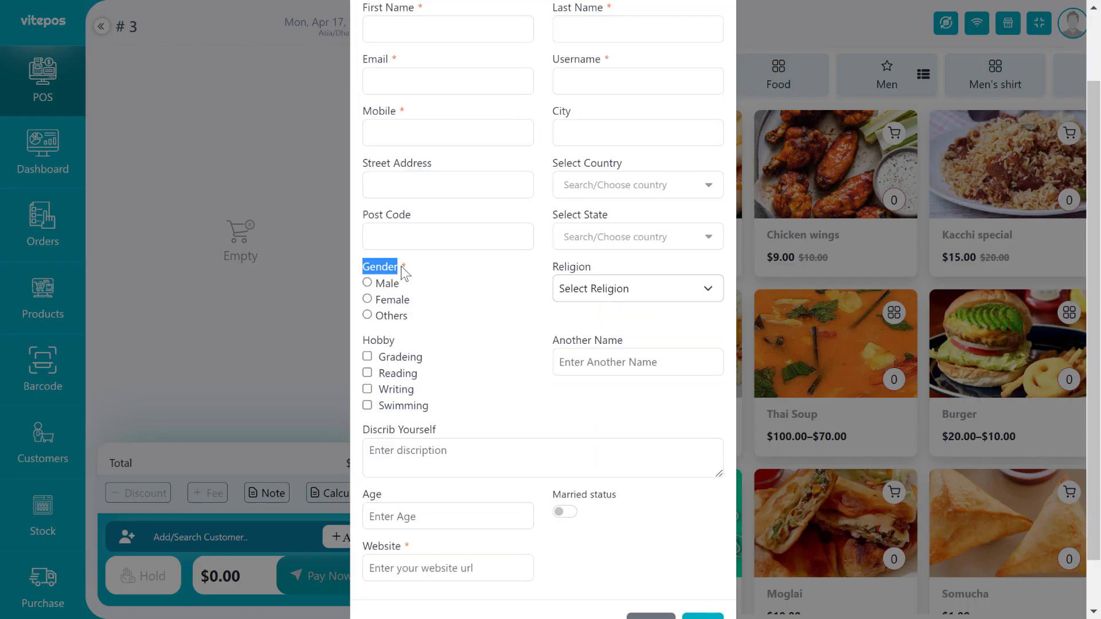
pyautogui.click(487, 265)
pyautogui.moveTo(558, 267)
pyautogui.mouseDown()
pyautogui.moveTo(592, 267)
pyautogui.moveTo(554, 266)
pyautogui.mouseUp()
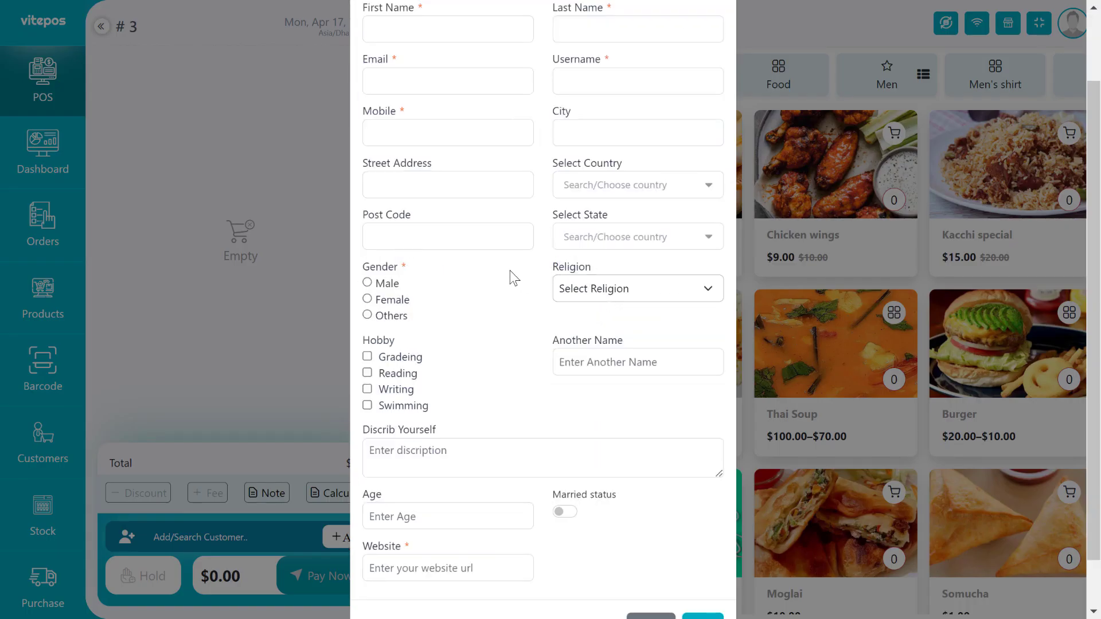
pyautogui.scroll(-1, 455, 509)
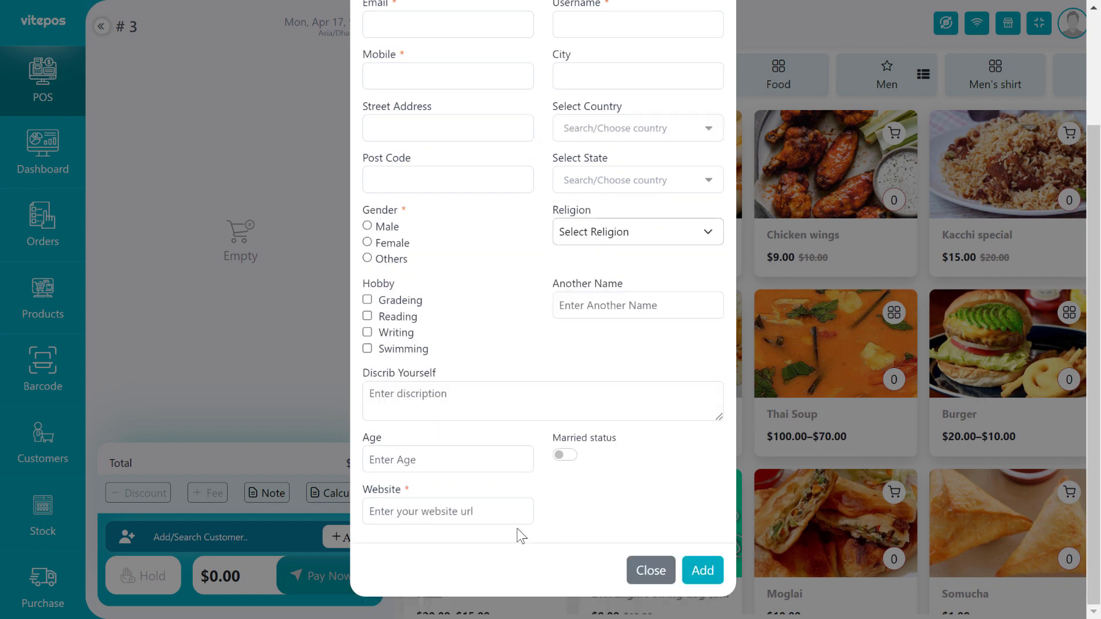
pyautogui.scroll(3, 459, 287)
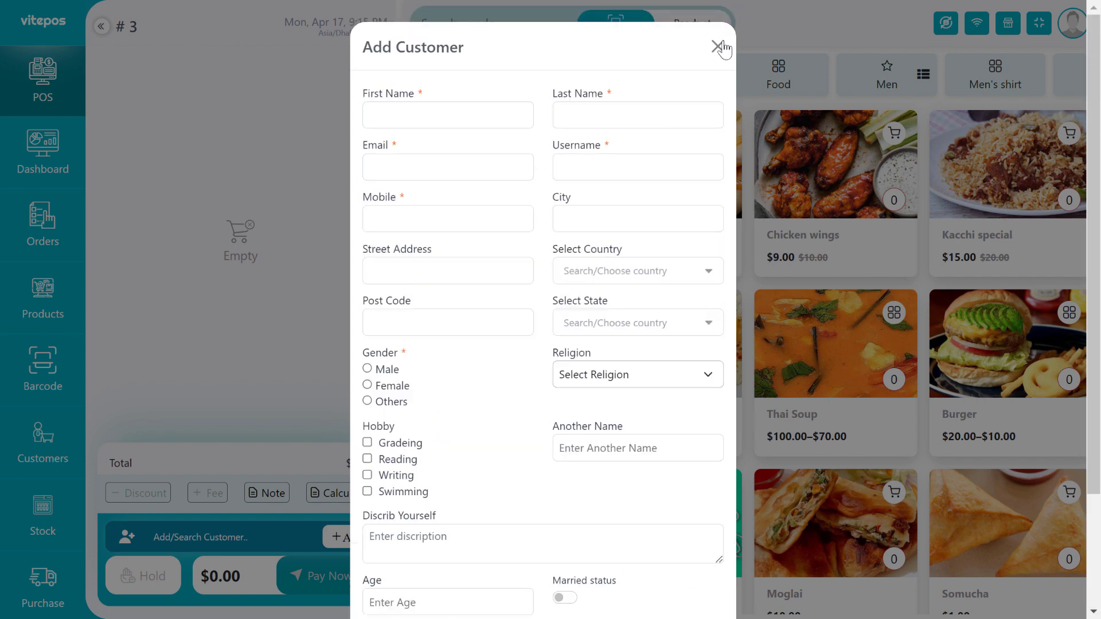
pyautogui.click(720, 44)
# Start a new customer with first and last name 'Test', an email, username 'testing' and a mobile number.
pyautogui.click(19, 457)
pyautogui.click(1020, 86)
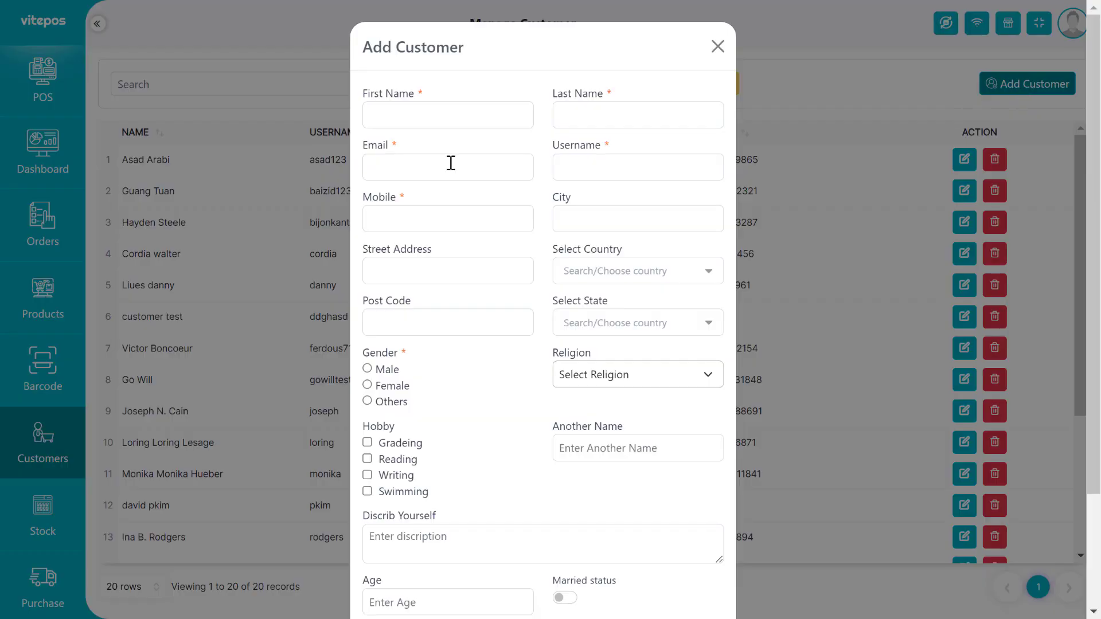
pyautogui.click(435, 118)
pyautogui.write('Test')
pyautogui.press('Tab')
pyautogui.write('Test')
pyautogui.press('Tab')
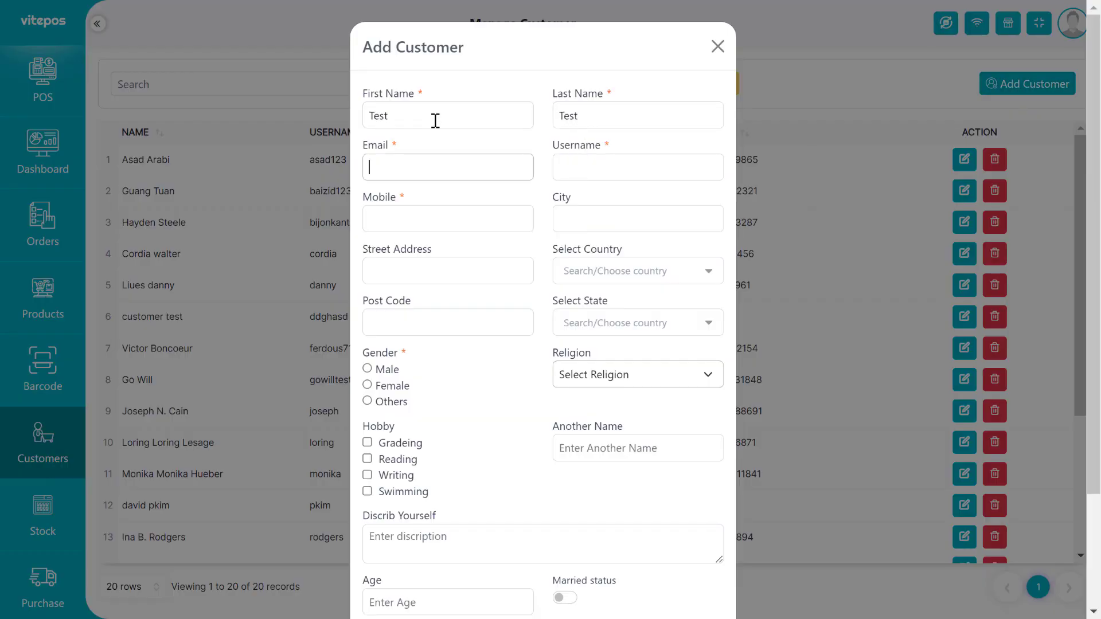
pyautogui.write('test@exam')
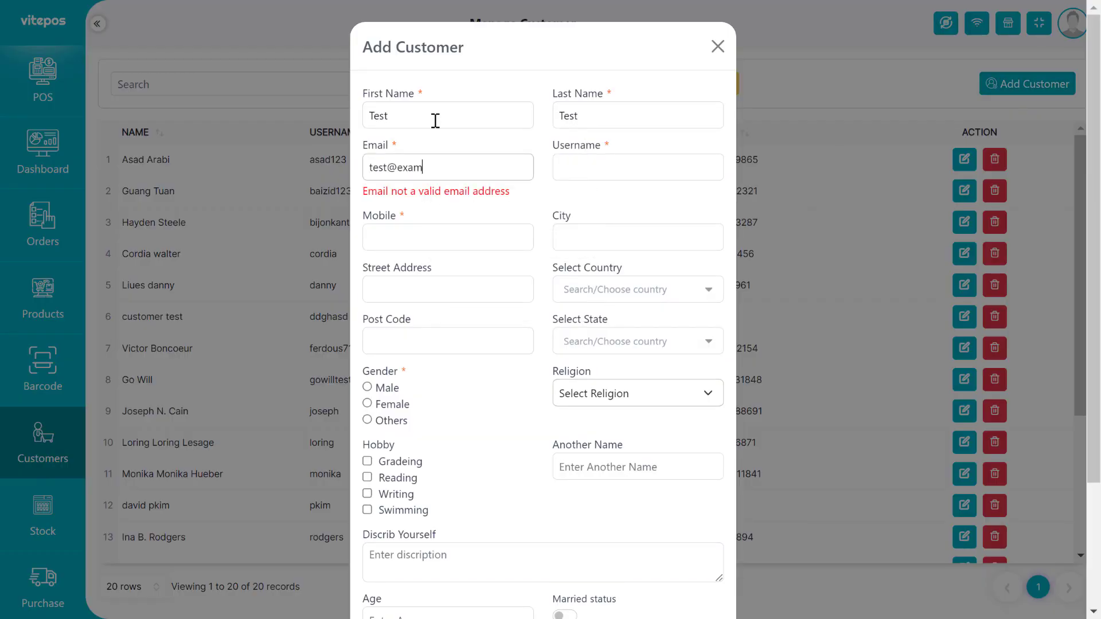
pyautogui.write('ple.com')
pyautogui.press('Tab')
pyautogui.write('testing')
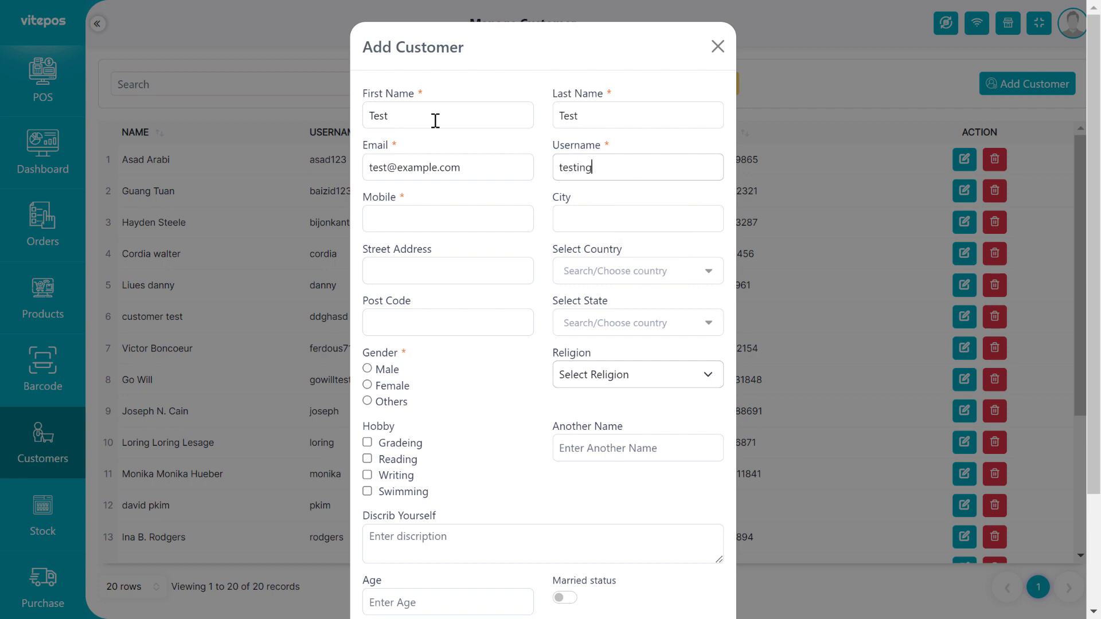
pyautogui.press('Tab')
pyautogui.write('69855487')
pyautogui.press('Tab')
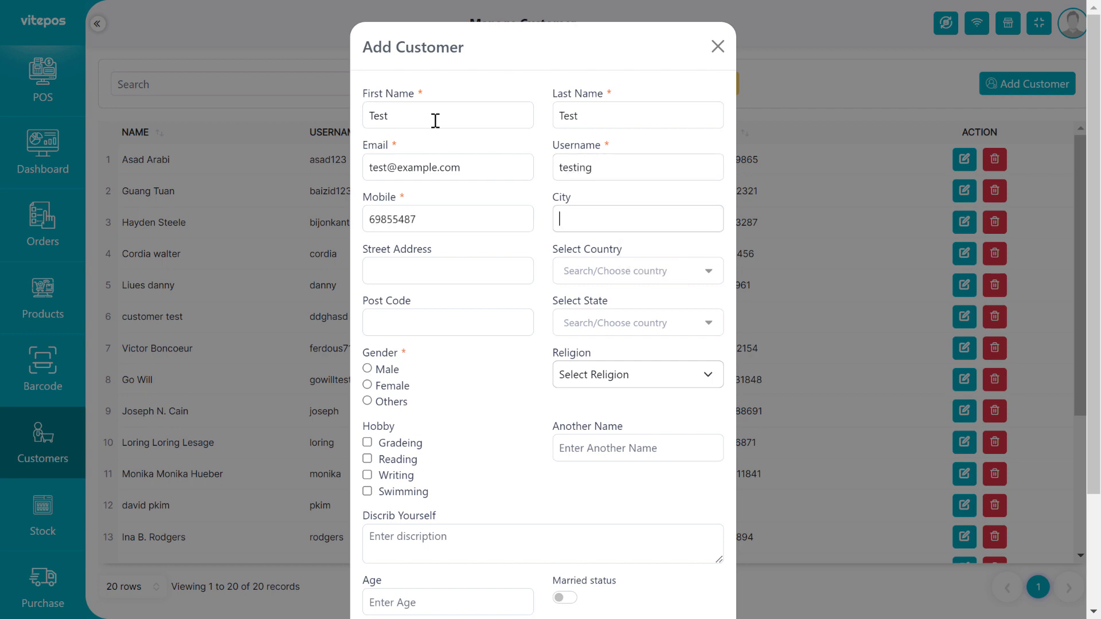
# Set gender Male, religion Islam, tick two hobbies including Gradeing, and enter 'testing' as another name.
pyautogui.click(484, 314)
pyautogui.click(367, 369)
pyautogui.click(637, 374)
pyautogui.click(602, 406)
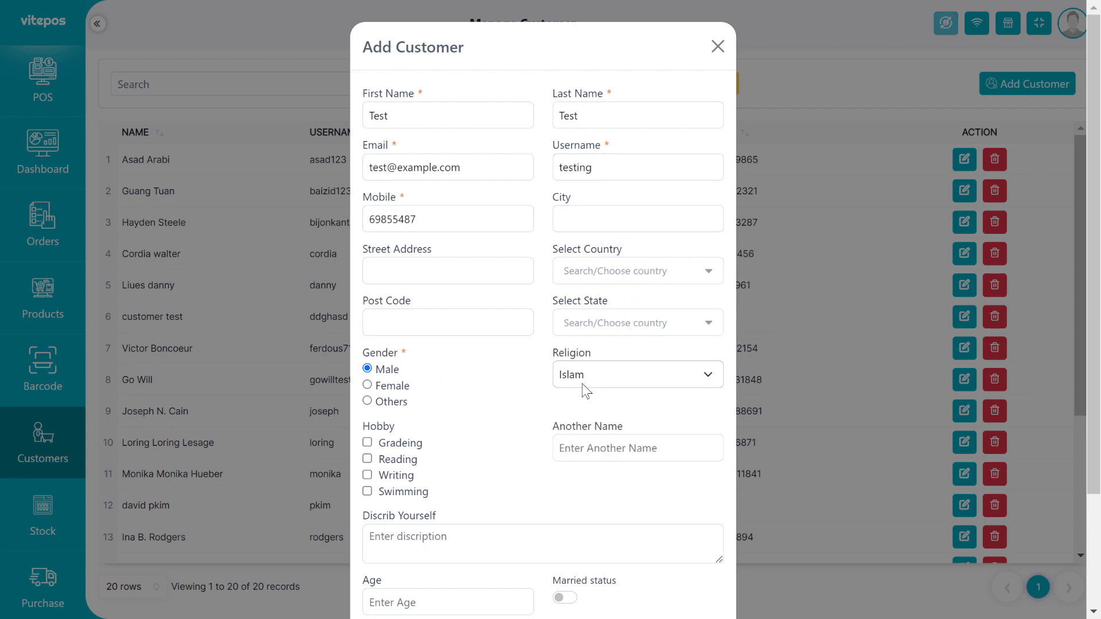
pyautogui.click(367, 442)
pyautogui.click(367, 475)
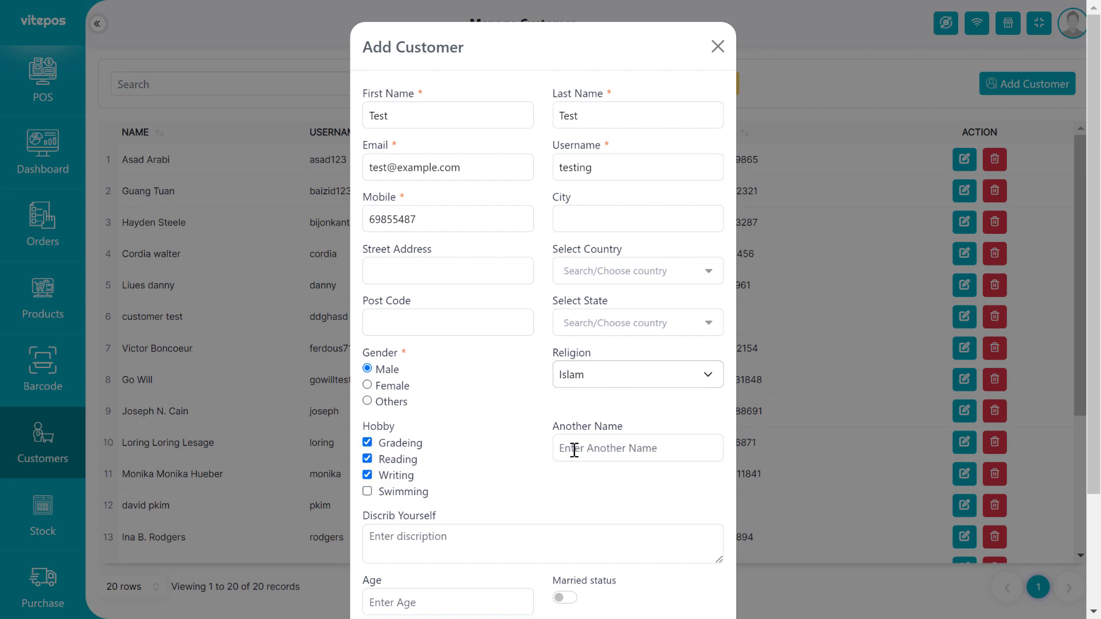
pyautogui.click(570, 446)
pyautogui.write('testing')
pyautogui.scroll(-3, 387, 426)
pyautogui.click(420, 403)
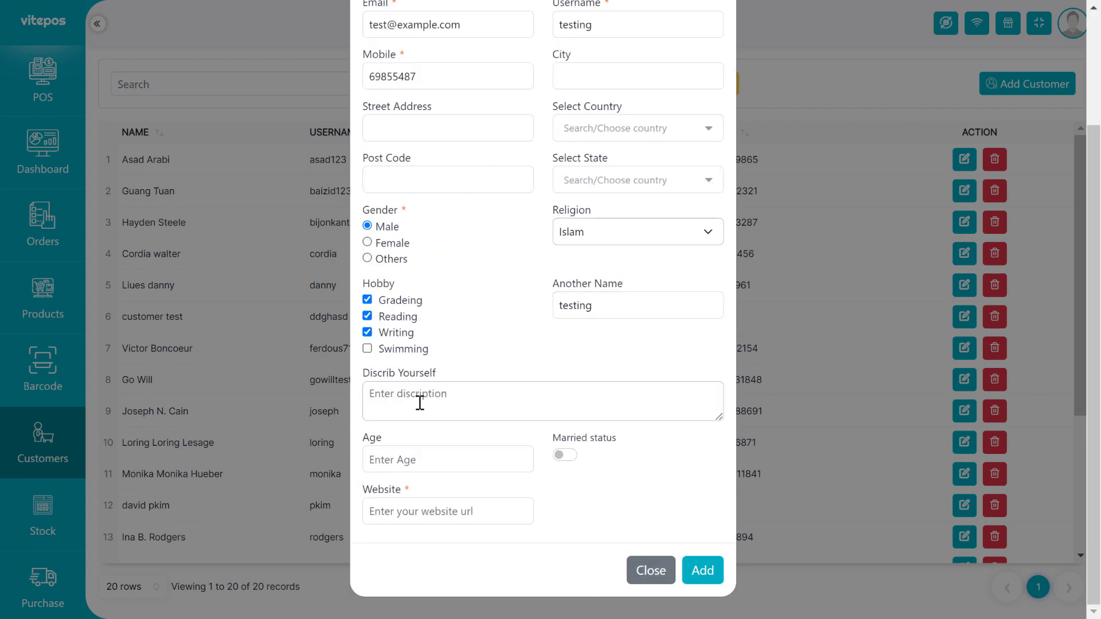
pyautogui.write('Tesr')
pyautogui.click(442, 459)
pyautogui.write('23')
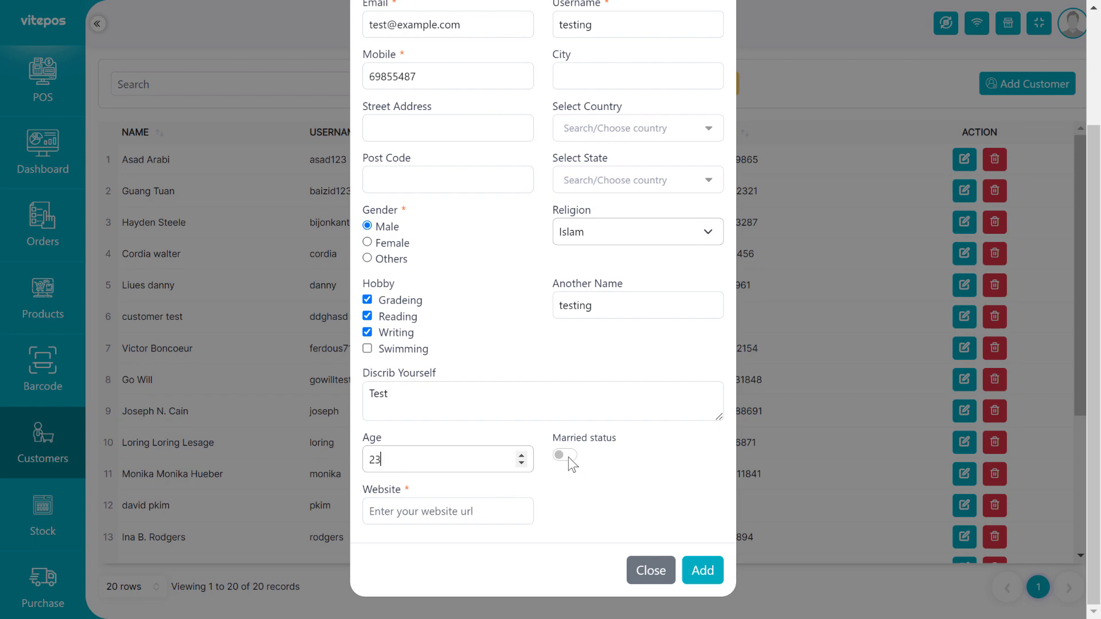
pyautogui.press('Tab')
pyautogui.click(516, 523)
pyautogui.write('https://vite')
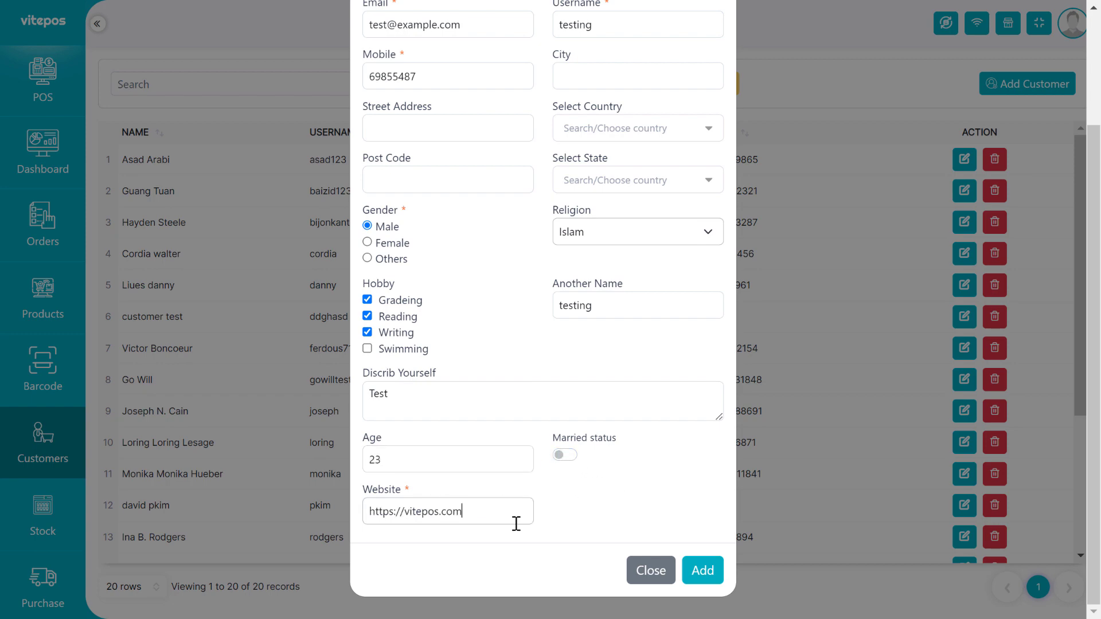
pyautogui.write('pos.com')
pyautogui.press('Return')
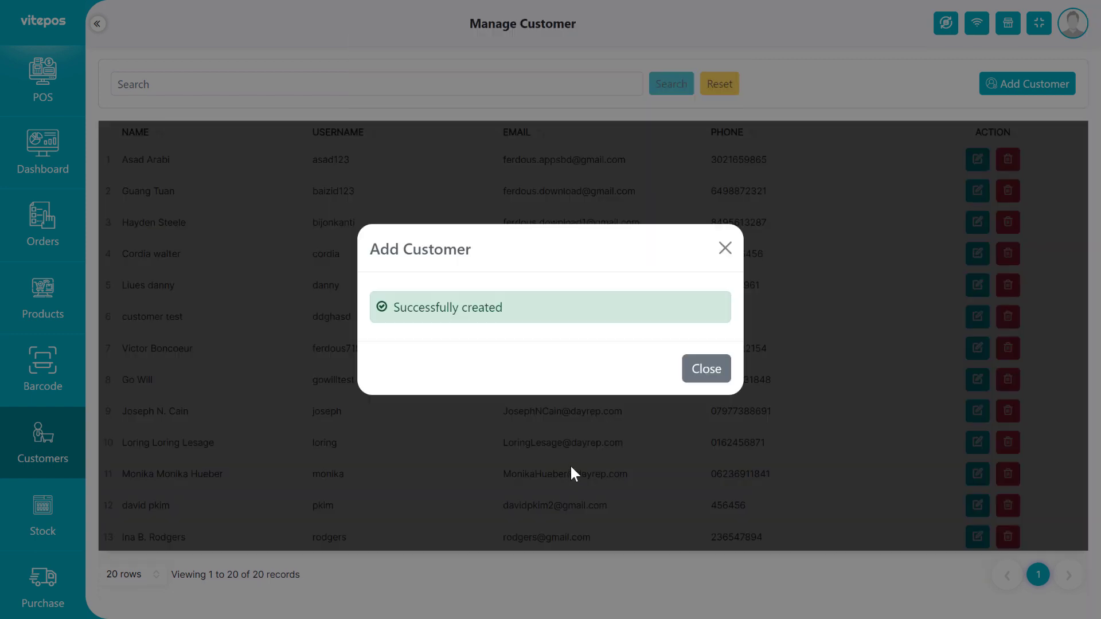
# Dismiss the confirmation and open the new test customer's details.
pyautogui.click(705, 368)
pyautogui.scroll(-4, 259, 384)
pyautogui.click(965, 516)
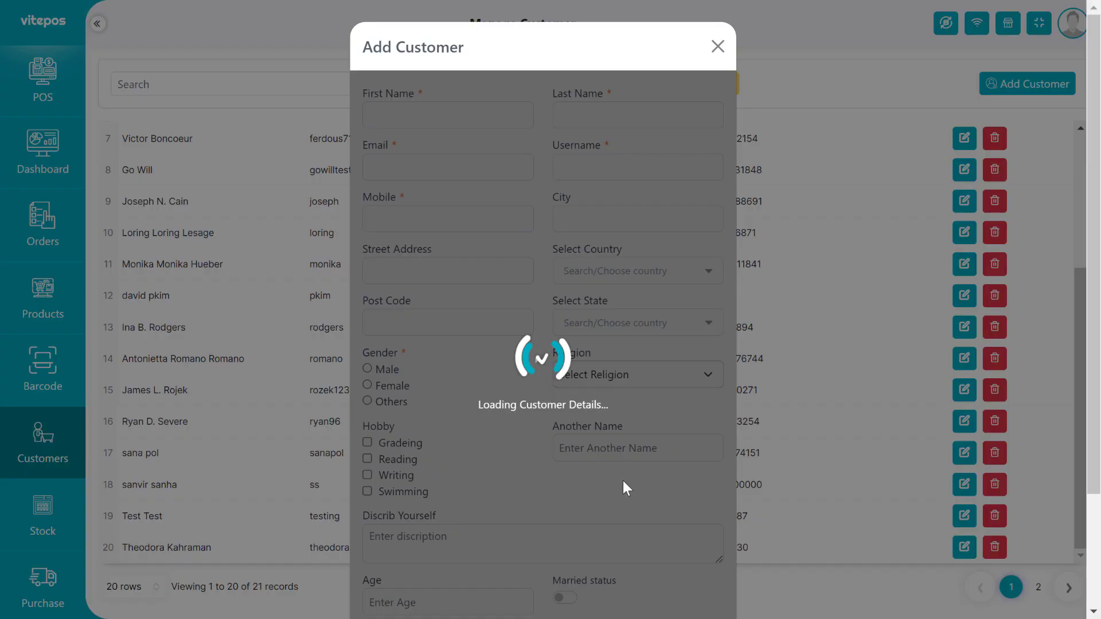
pyautogui.scroll(-3, 550, 447)
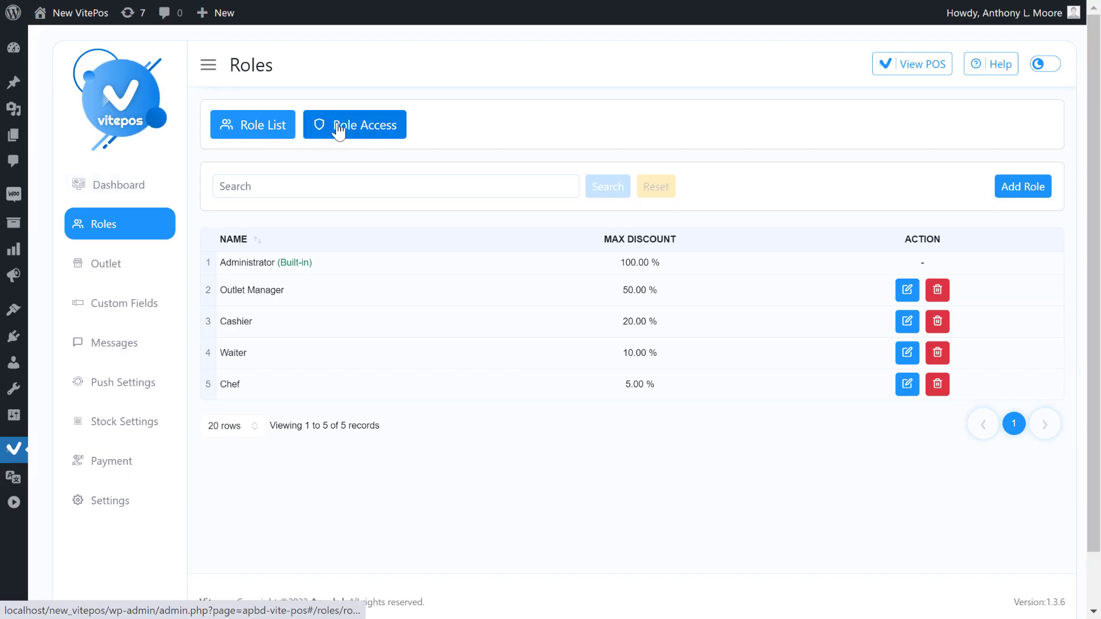
# Collapse the POS, Order, Customer and Product permission groups and review the stock permissions.
pyautogui.click(339, 131)
pyautogui.click(222, 262)
pyautogui.click(216, 285)
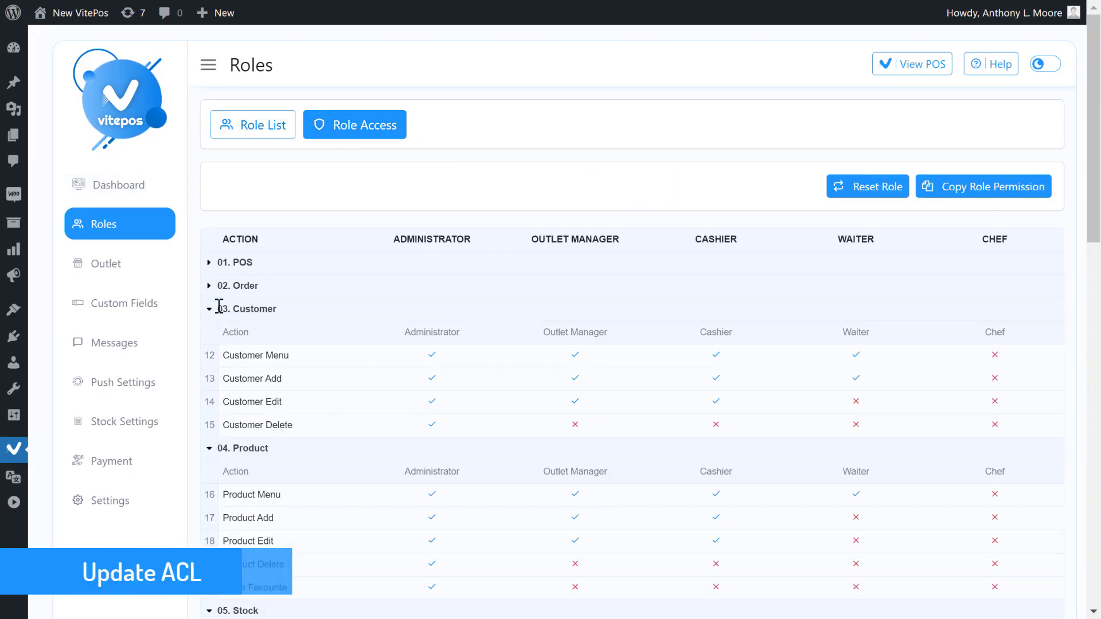
pyautogui.click(218, 308)
pyautogui.click(218, 332)
pyautogui.scroll(-2, 227, 312)
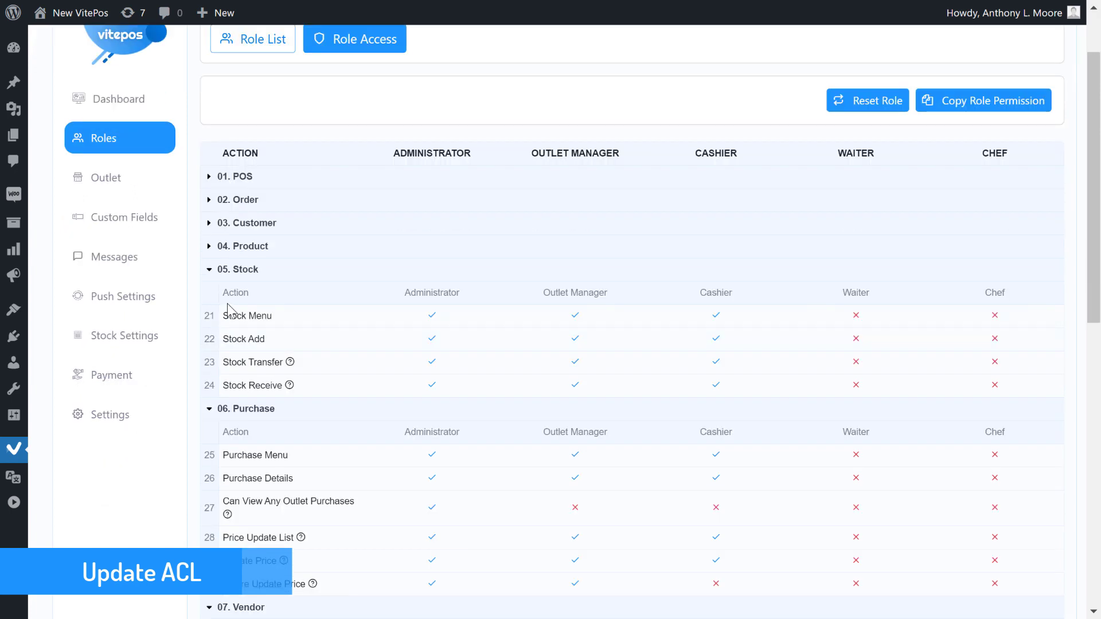
pyautogui.moveTo(223, 361); pyautogui.dragTo(285, 362)
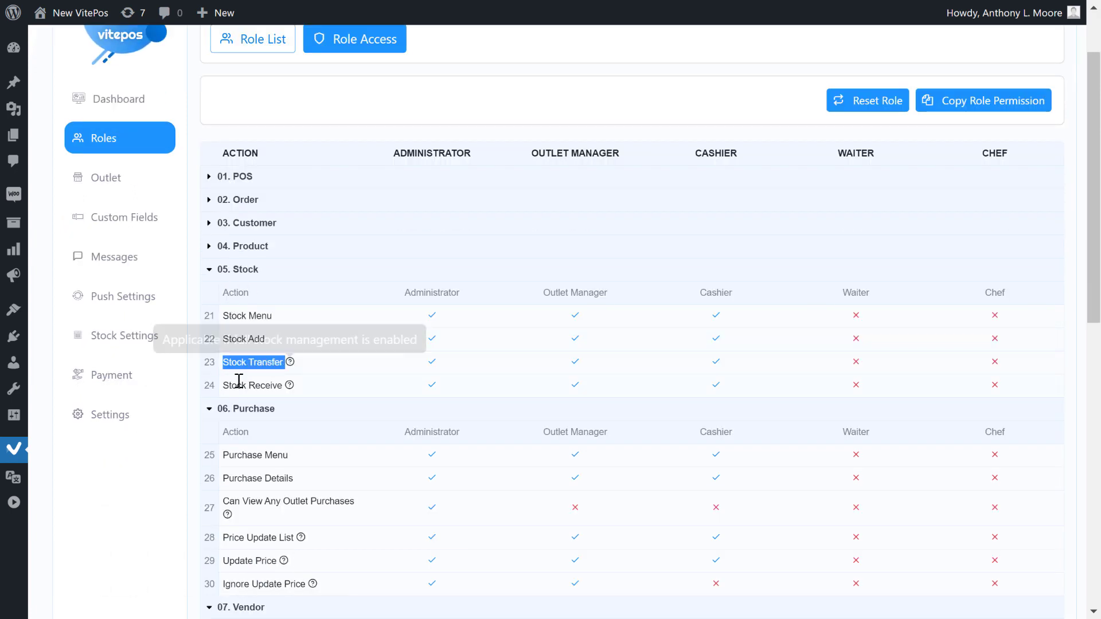
pyautogui.moveTo(223, 386); pyautogui.dragTo(282, 385)
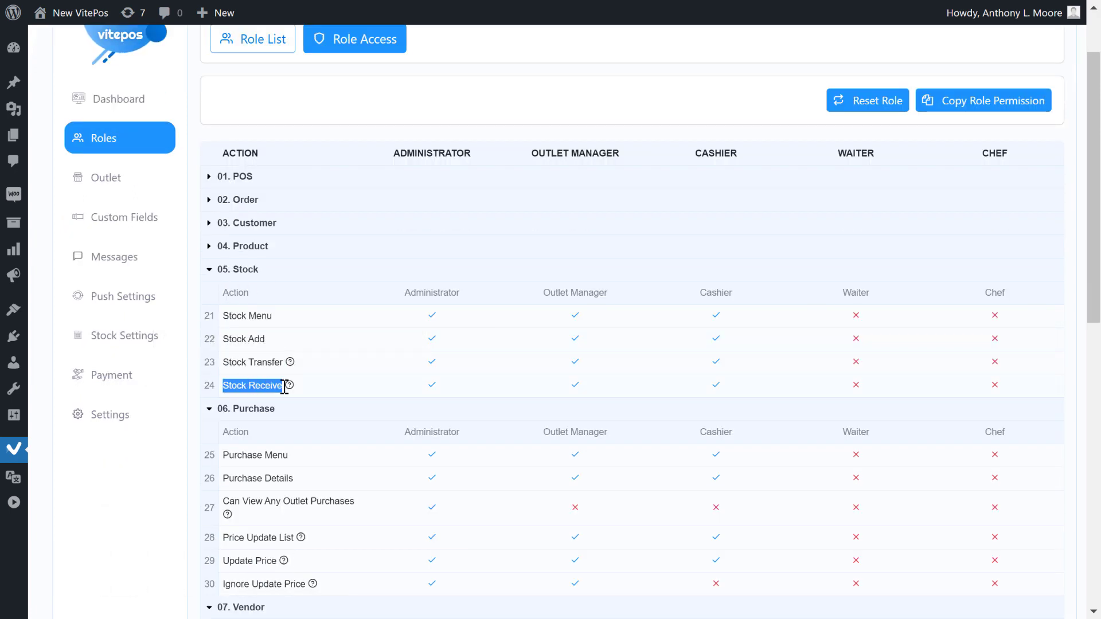
# Toggle the Purchase and Stock groups and review the price-update permissions.
pyautogui.click(210, 409)
pyautogui.click(211, 410)
pyautogui.click(228, 274)
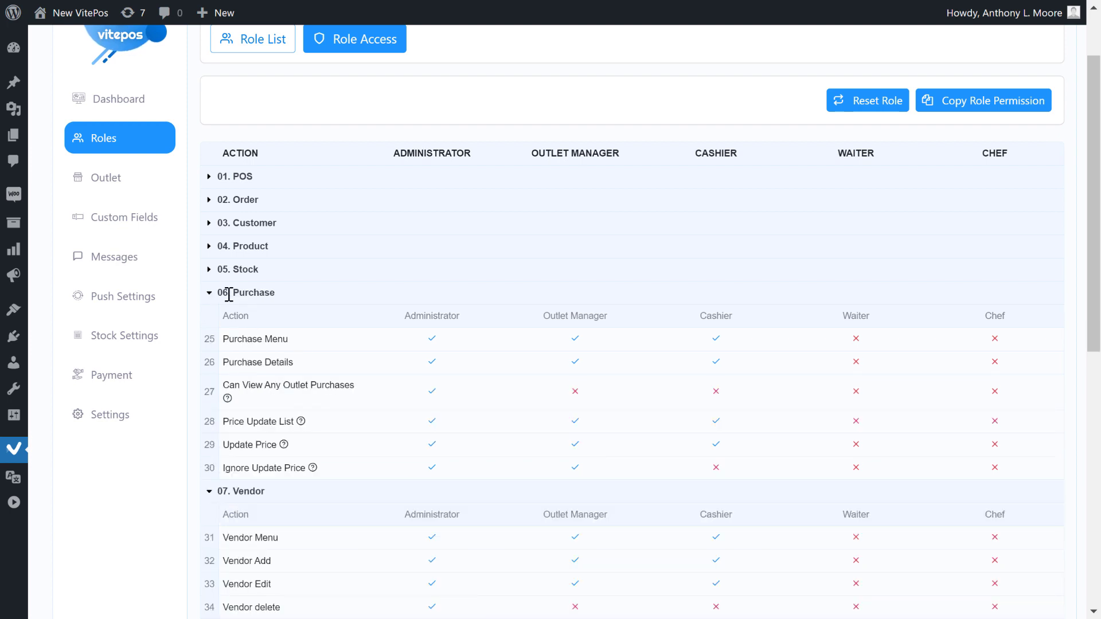
pyautogui.moveTo(229, 295); pyautogui.dragTo(293, 296)
pyautogui.click(210, 294)
pyautogui.moveTo(220, 423); pyautogui.dragTo(293, 423)
pyautogui.moveTo(223, 445); pyautogui.dragTo(284, 448)
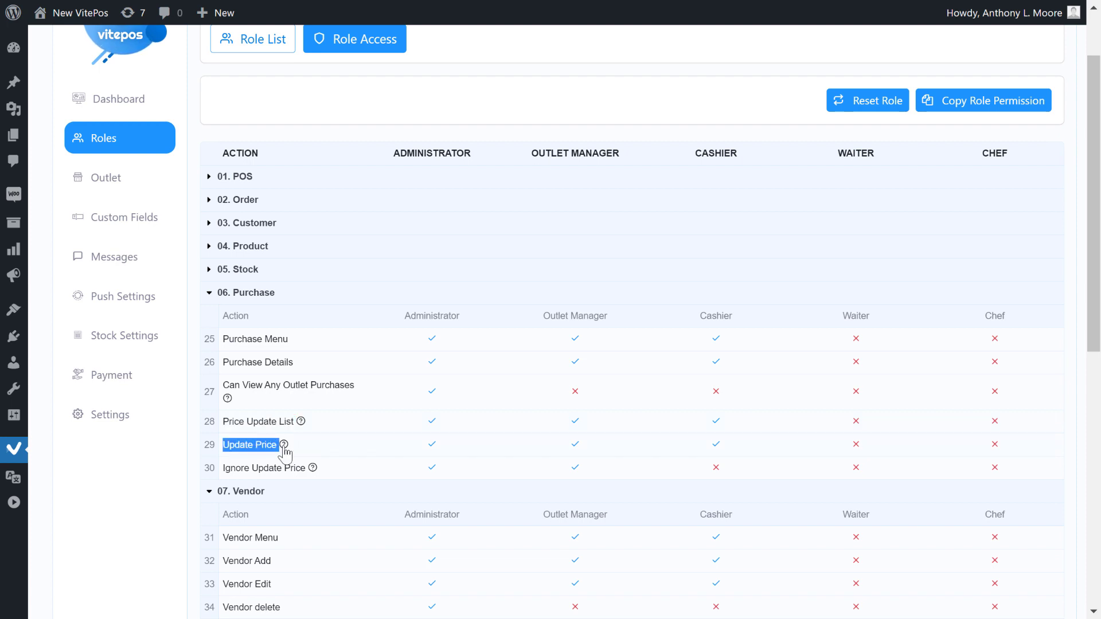
pyautogui.moveTo(223, 468); pyautogui.dragTo(313, 479)
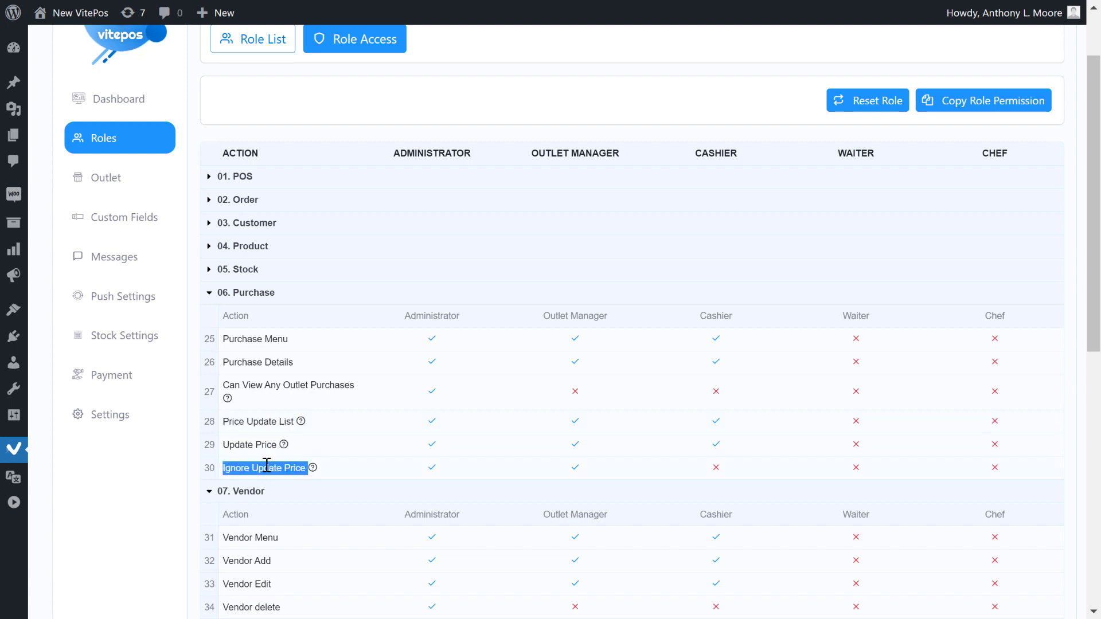
# Collapse Purchase through Drawer Log, then switch POS mode to Restaurant (Traditional).
pyautogui.click(216, 296)
pyautogui.click(209, 316)
pyautogui.click(211, 340)
pyautogui.click(210, 364)
pyautogui.click(209, 396)
pyautogui.click(114, 439)
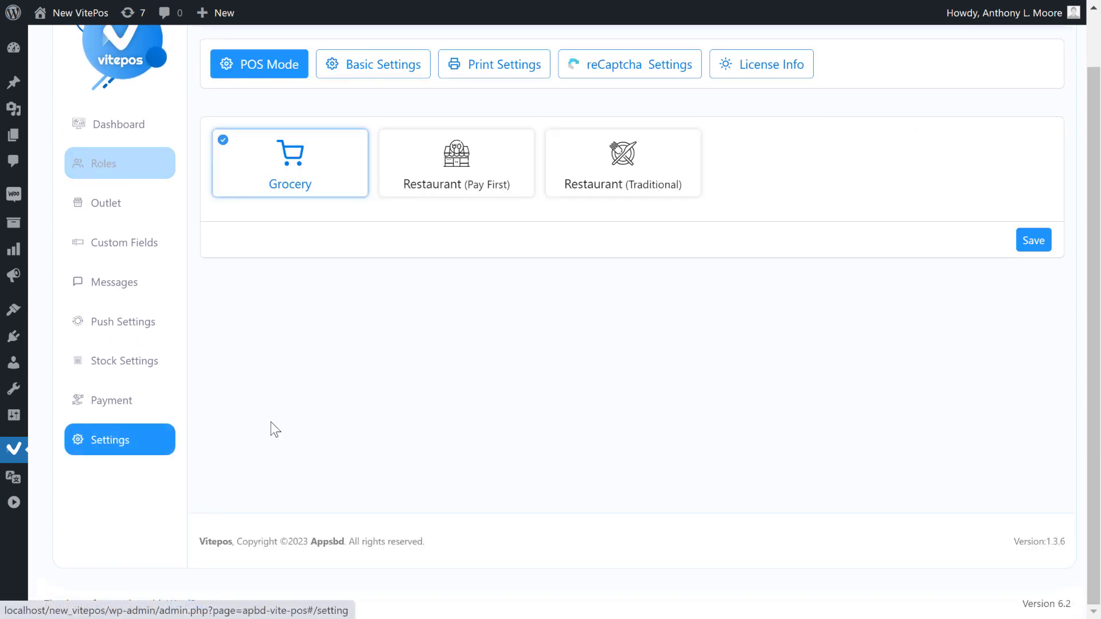
pyautogui.click(624, 166)
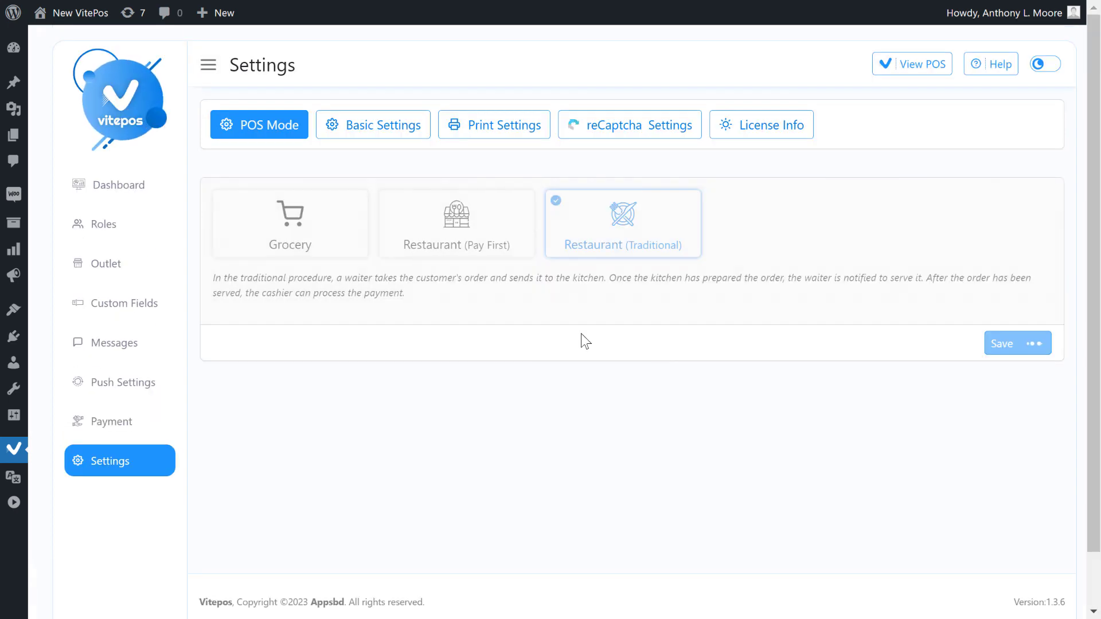
# Back in Role Access, collapse every group from POS through Drawer Log.
pyautogui.click(103, 224)
pyautogui.click(209, 262)
pyautogui.click(209, 286)
pyautogui.click(209, 309)
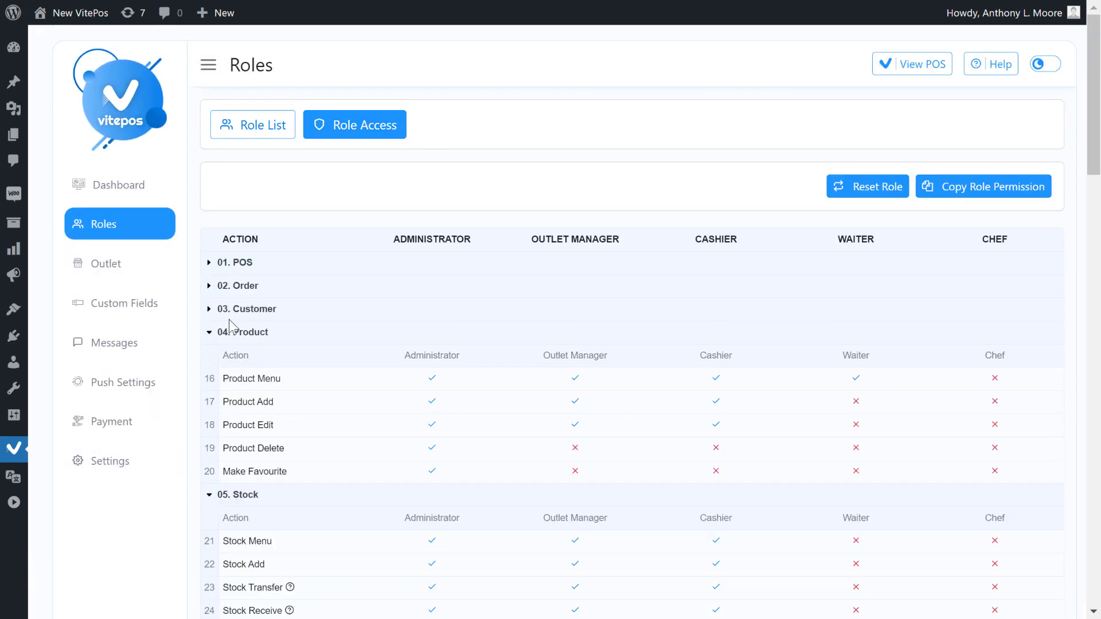
pyautogui.click(209, 332)
pyautogui.click(209, 355)
pyautogui.scroll(-3, 228, 350)
pyautogui.click(241, 207)
pyautogui.click(244, 229)
pyautogui.click(252, 253)
pyautogui.click(246, 276)
pyautogui.click(249, 300)
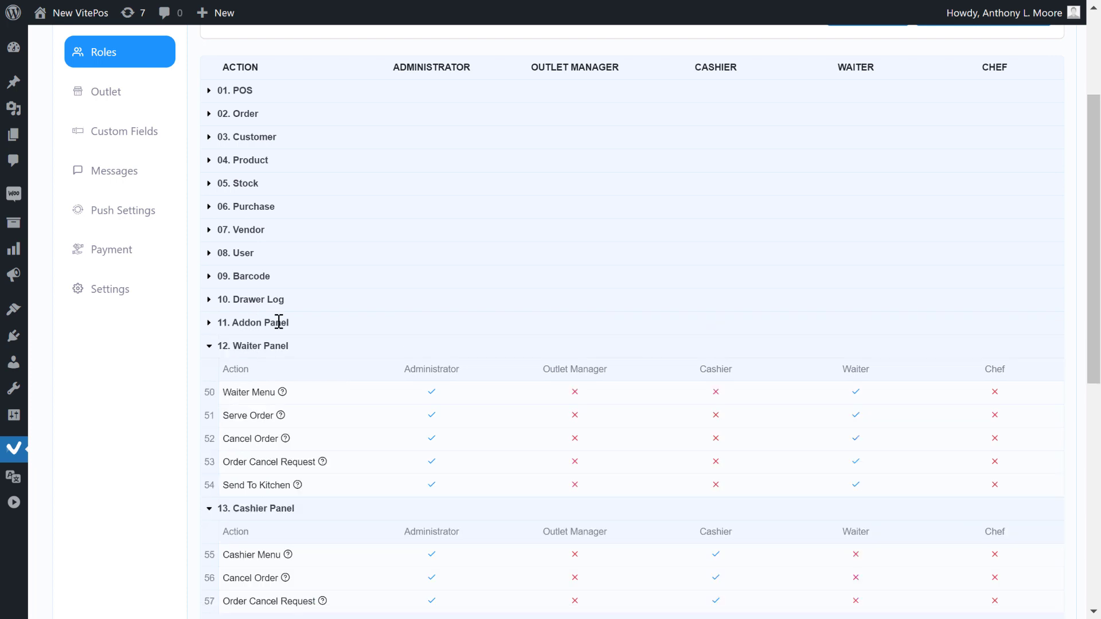
# Review the Addon Panel, Waiter Panel and Cashier Panel permissions, including Serve Order and Cancel Order.
pyautogui.doubleClick(287, 323)
pyautogui.click(280, 324)
pyautogui.moveTo(223, 369); pyautogui.dragTo(278, 370)
pyautogui.moveTo(223, 415); pyautogui.dragTo(285, 462)
pyautogui.click(226, 438)
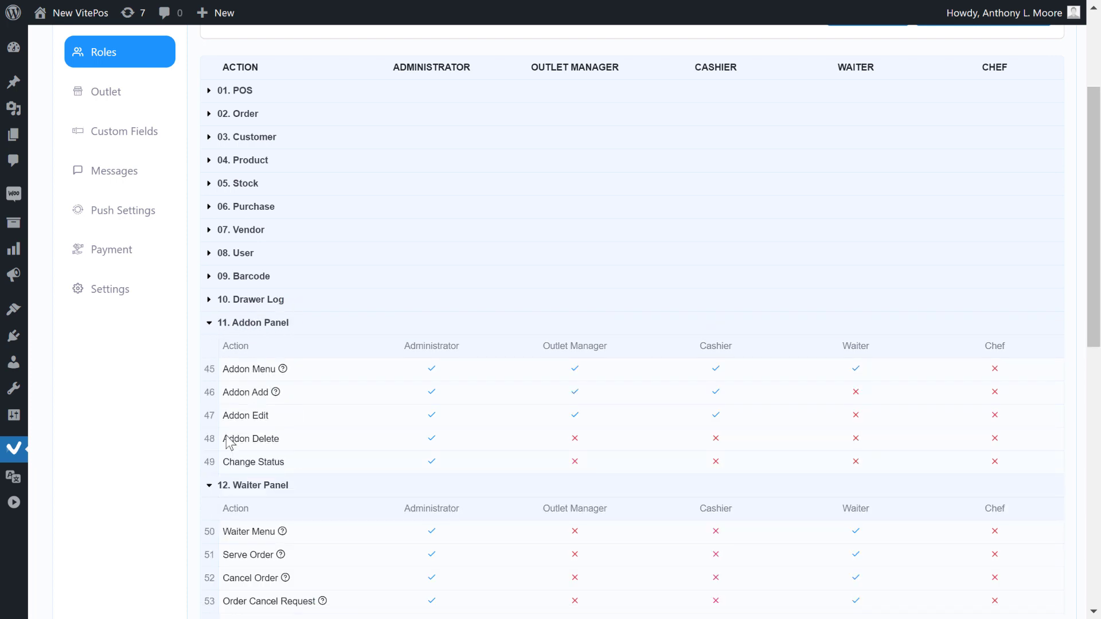
pyautogui.click(213, 325)
pyautogui.moveTo(227, 416); pyautogui.dragTo(275, 417)
pyautogui.moveTo(223, 462); pyautogui.dragTo(295, 485)
pyautogui.click(229, 347)
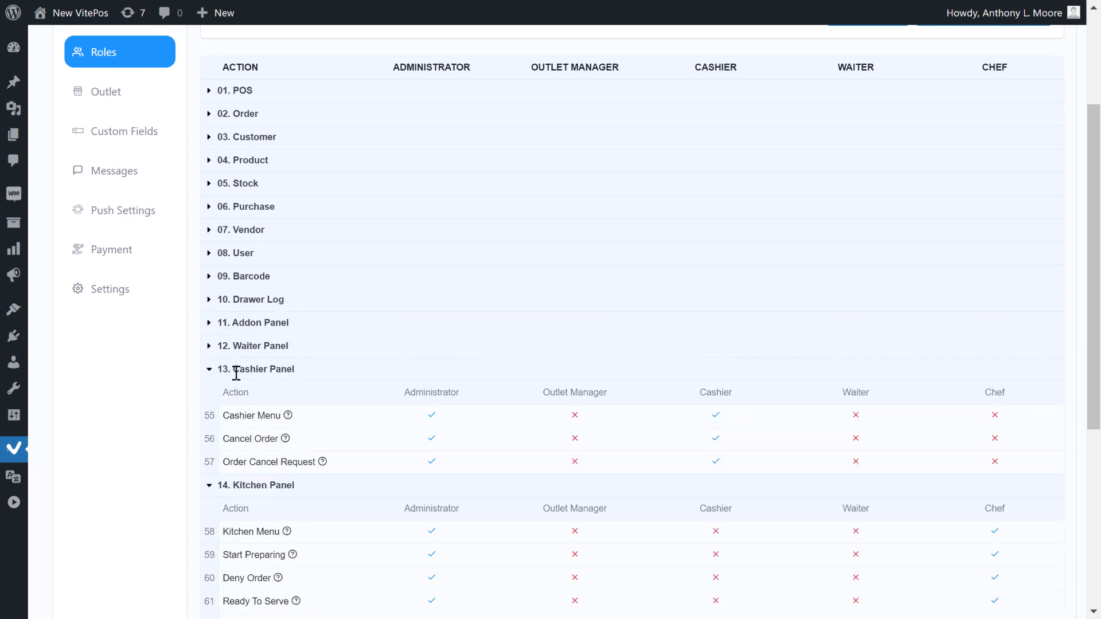
pyautogui.moveTo(229, 439); pyautogui.dragTo(275, 463)
pyautogui.click(211, 371)
# Review the Kitchen Panel and Table Panel permissions, such as Print Kitchen Order and Table Delete.
pyautogui.scroll(-3, 263, 425)
pyautogui.moveTo(223, 314); pyautogui.dragTo(230, 314)
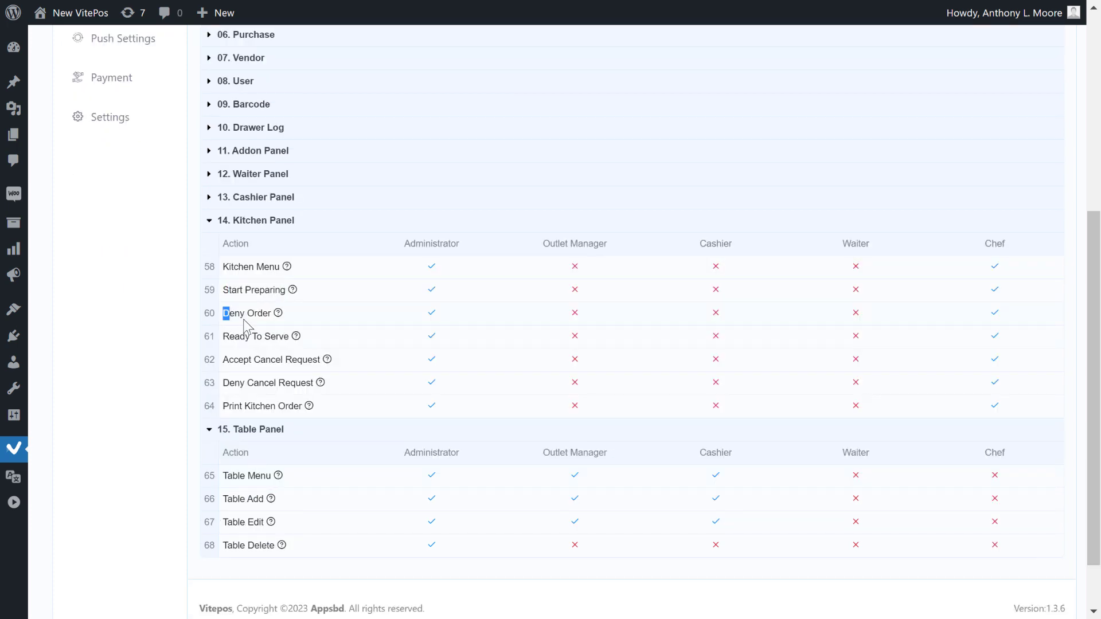
pyautogui.click(228, 338)
pyautogui.moveTo(223, 359); pyautogui.dragTo(297, 360)
pyautogui.moveTo(224, 406); pyautogui.dragTo(266, 431)
pyautogui.click(208, 225)
pyautogui.moveTo(223, 477); pyautogui.dragTo(277, 477)
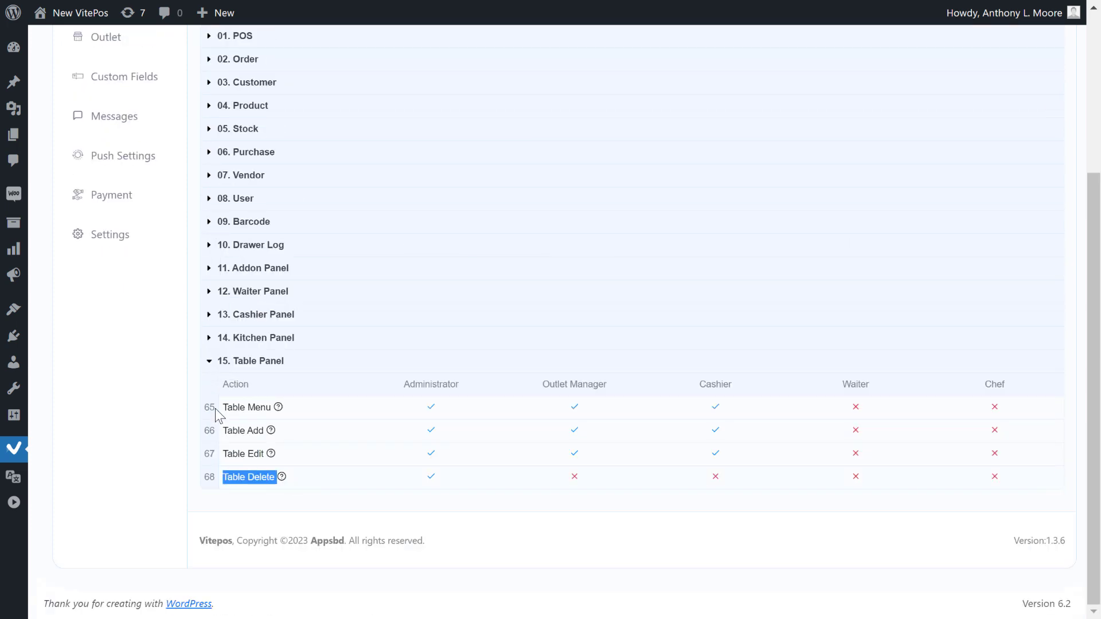
pyautogui.click(230, 360)
pyautogui.moveTo(206, 385); pyautogui.dragTo(270, 523)
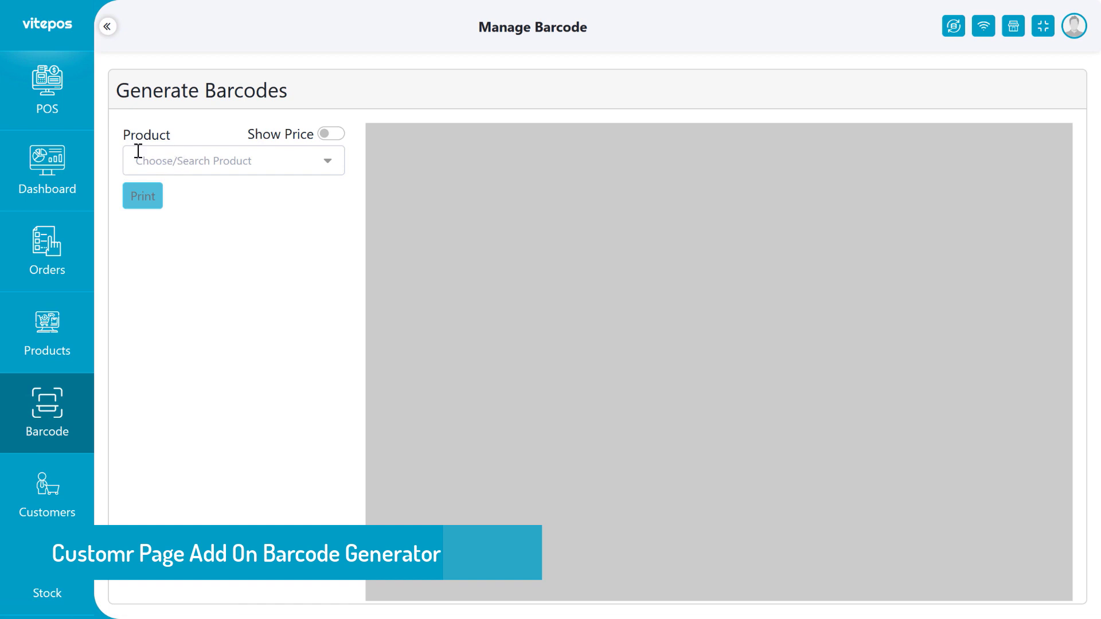
# Queue Cap ×20 and Divi Engine String Bag (Small Logos) ×10 for barcodes, with prices shown.
pyautogui.click(283, 162)
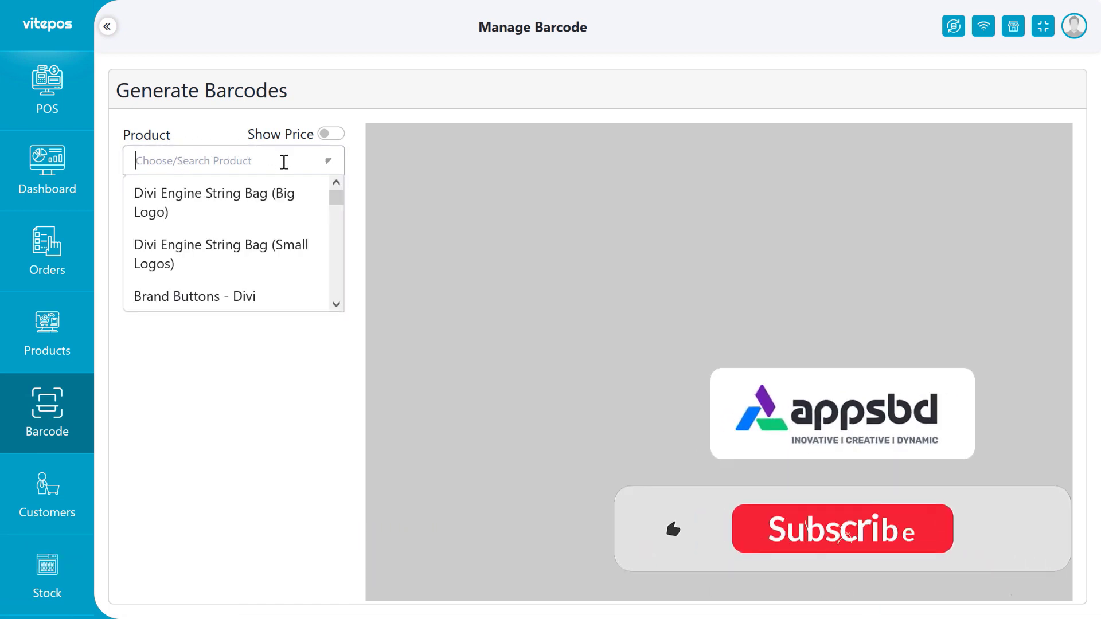
pyautogui.scroll(-2, 268, 245)
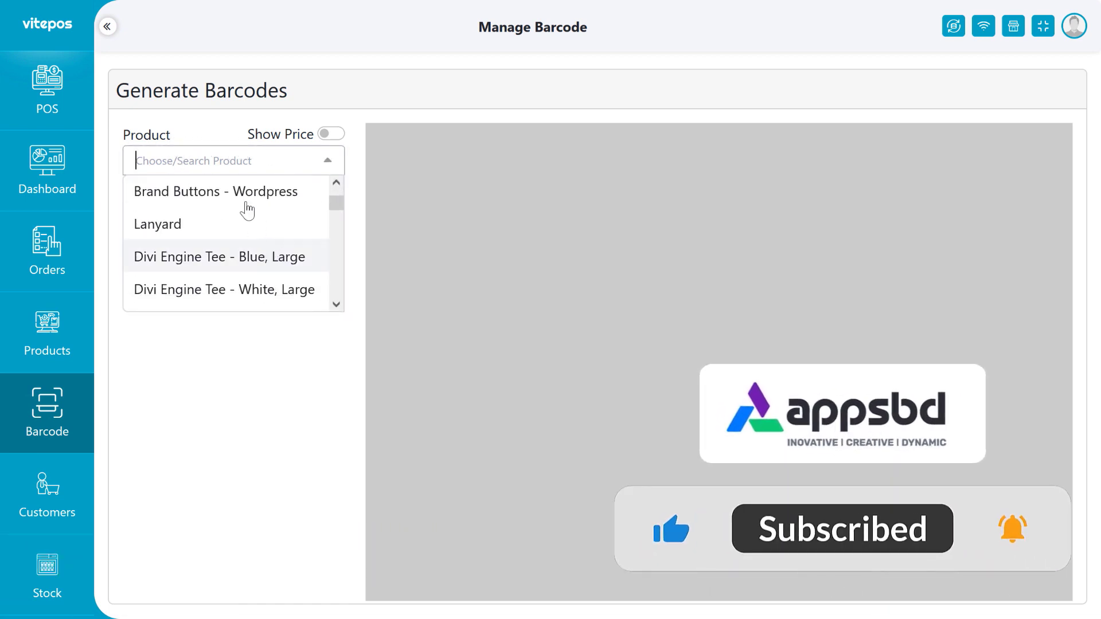
pyautogui.write('cap')
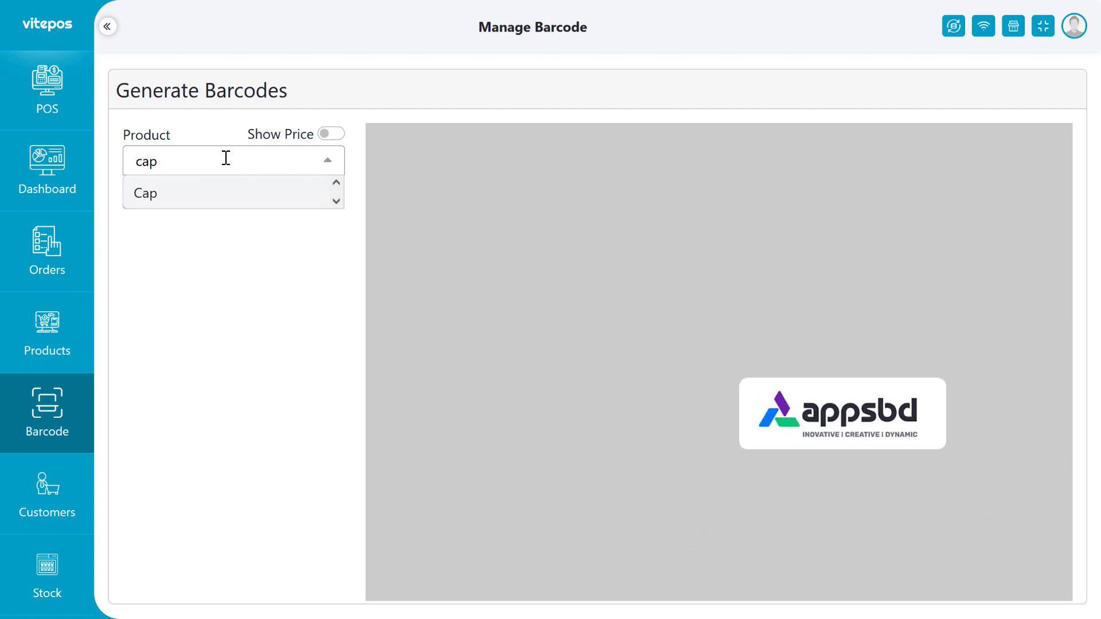
pyautogui.click(227, 199)
pyautogui.click(275, 260)
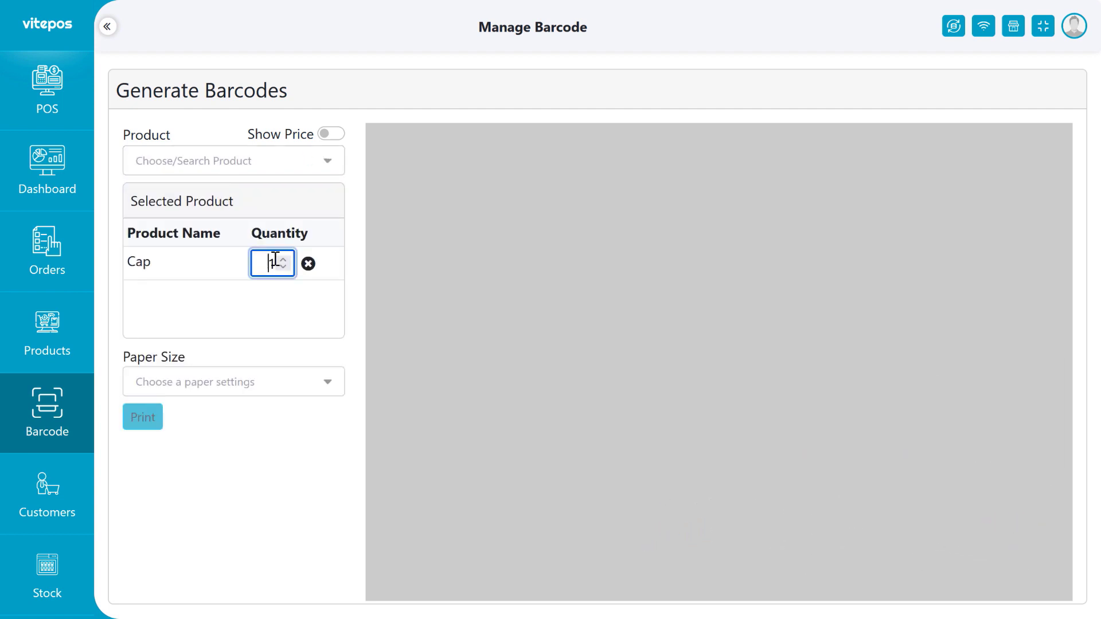
pyautogui.write('20')
pyautogui.click(239, 167)
pyautogui.click(245, 274)
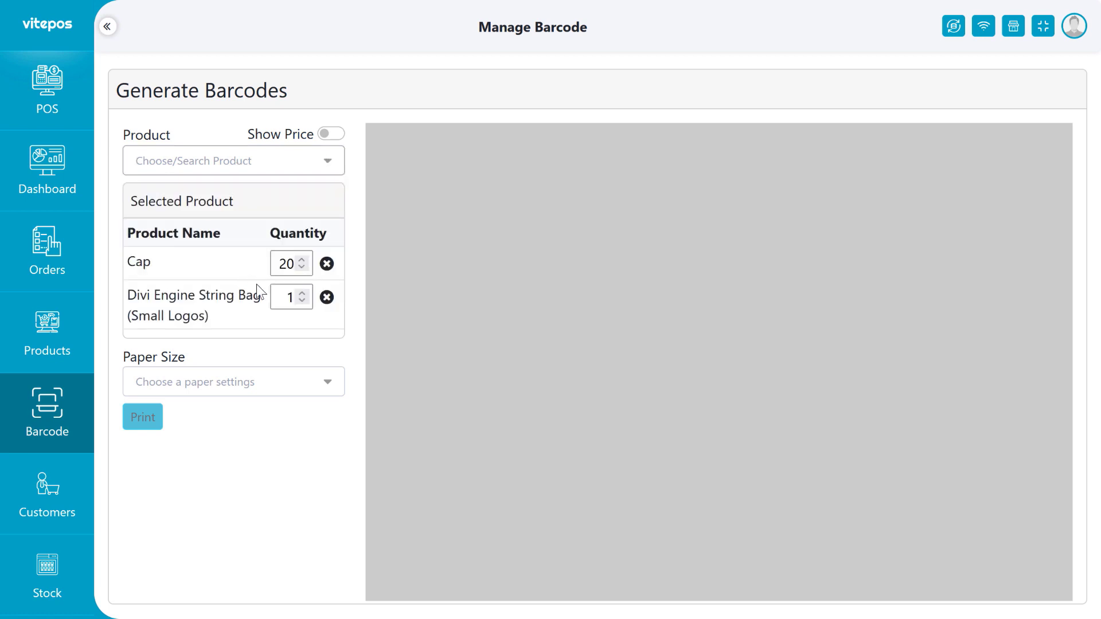
pyautogui.click(290, 296)
pyautogui.write('0')
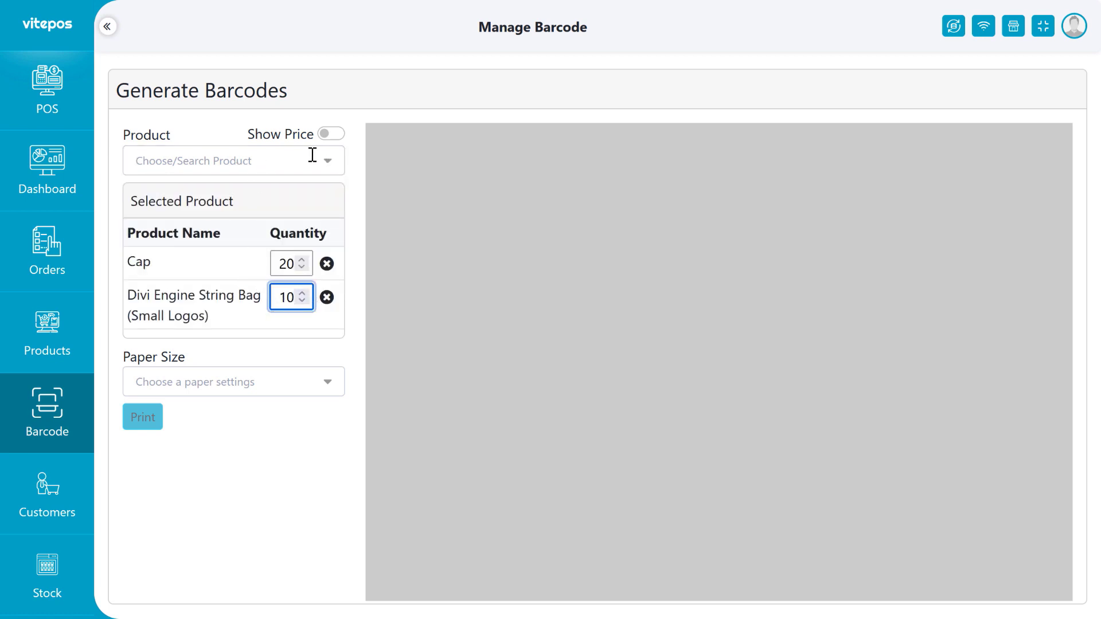
pyautogui.click(327, 136)
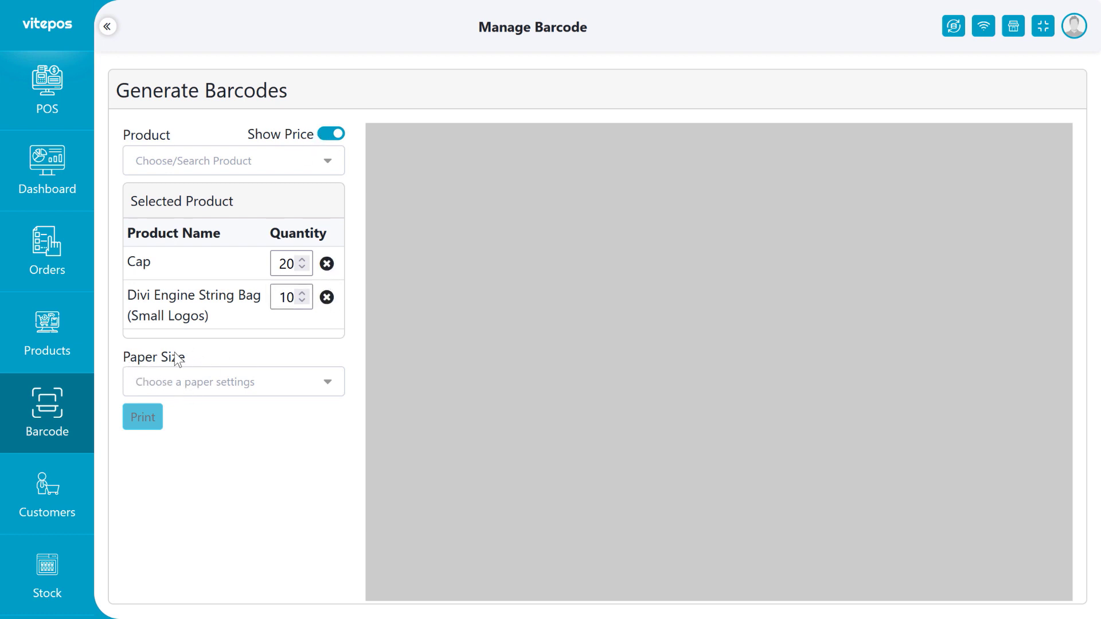
# Add a custom paper size with code type Barcode and the title 'My-custom-page-size'.
pyautogui.click(225, 382)
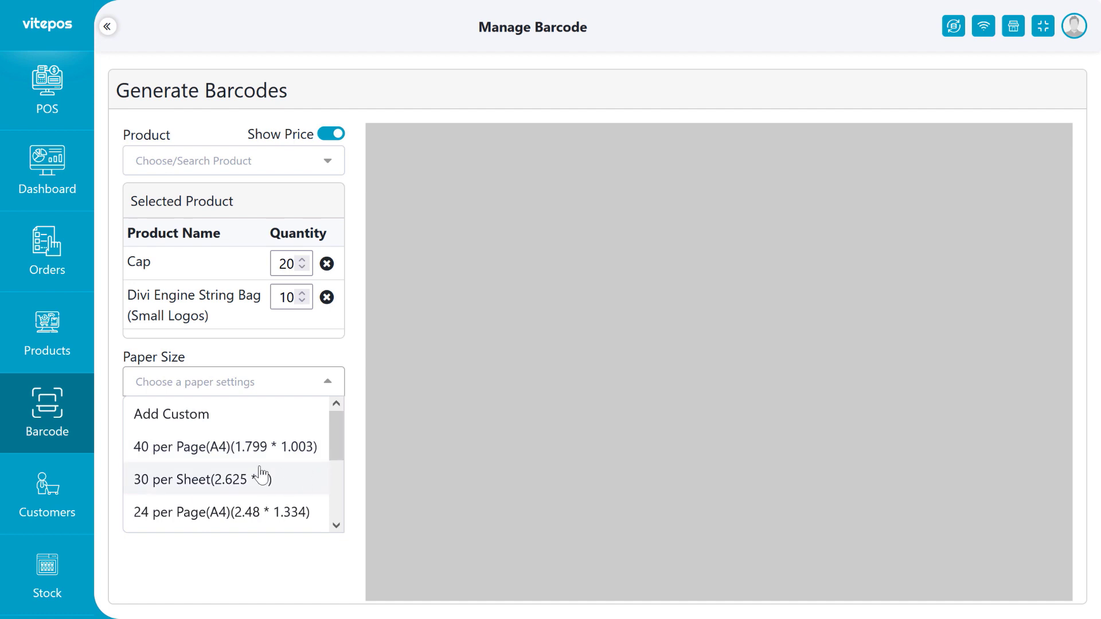
pyautogui.scroll(-2, 259, 472)
pyautogui.scroll(4, 290, 467)
pyautogui.scroll(-3, 244, 494)
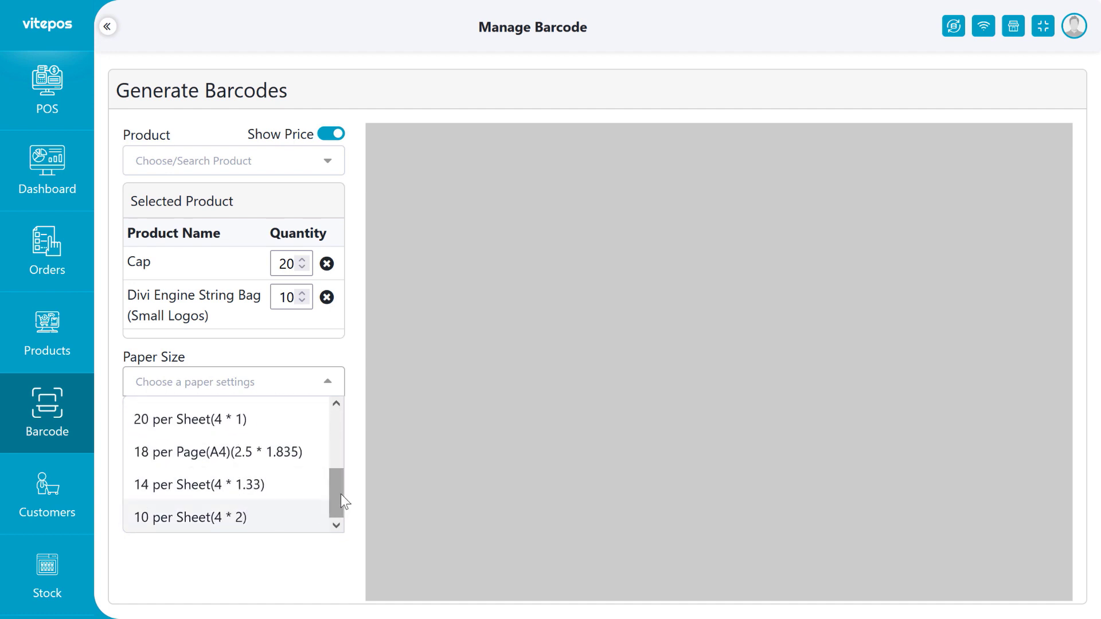
pyautogui.moveTo(341, 500); pyautogui.dragTo(337, 428)
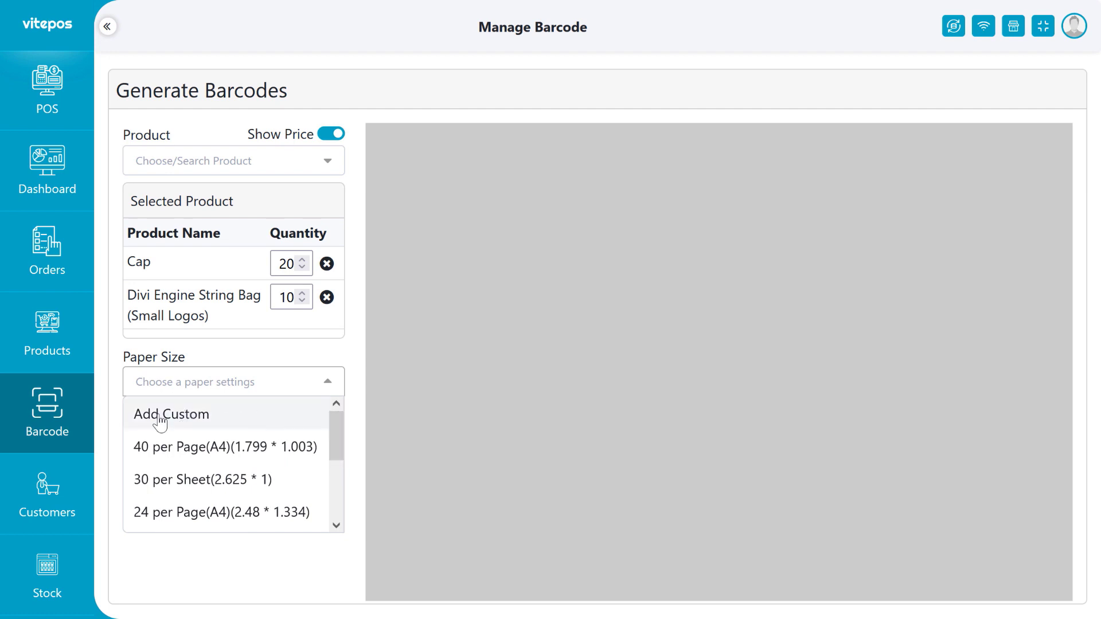
pyautogui.click(206, 415)
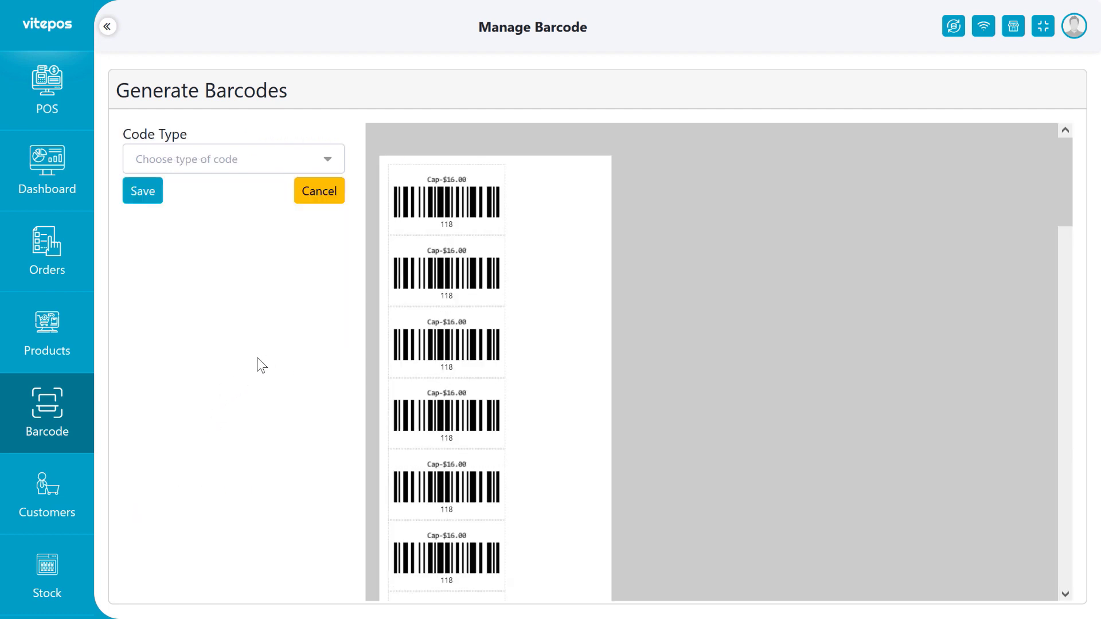
pyautogui.click(174, 167)
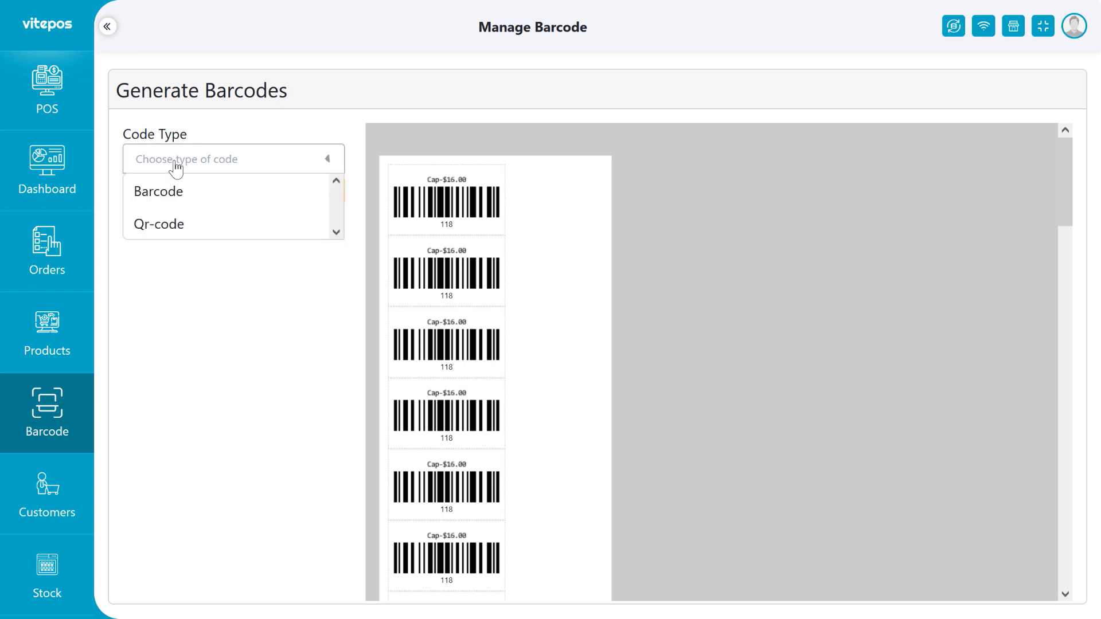
pyautogui.click(158, 195)
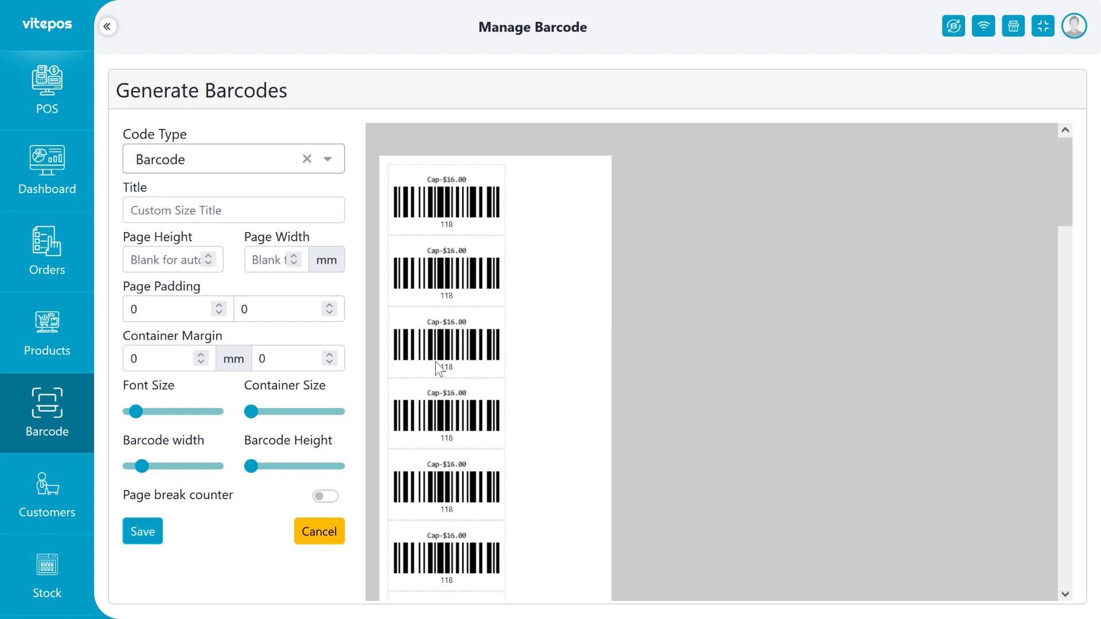
pyautogui.click(214, 210)
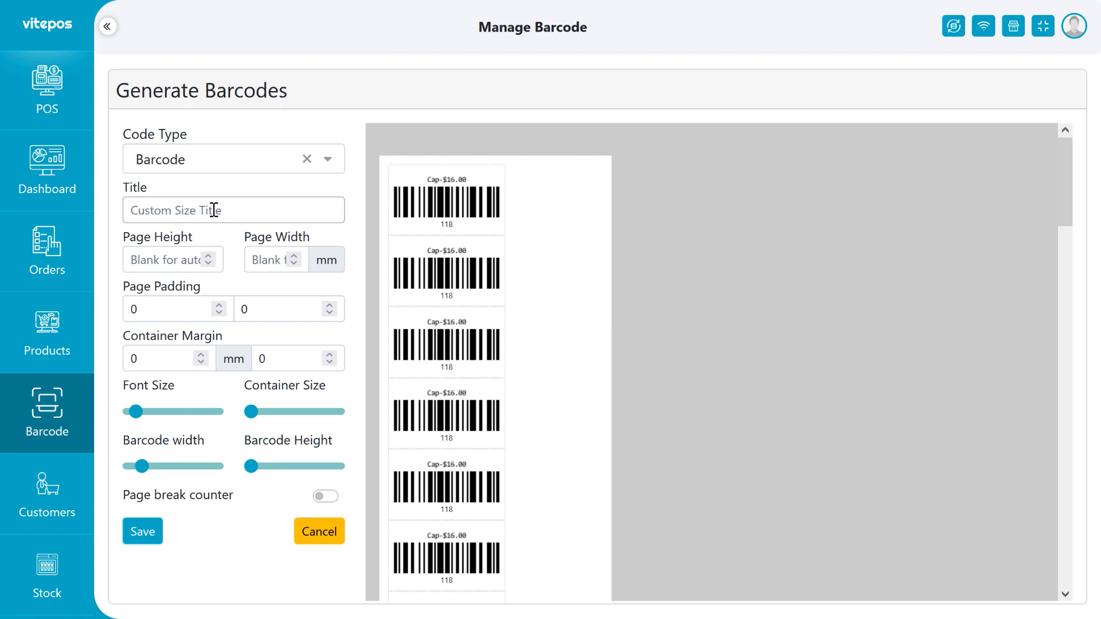
pyautogui.write('My-custom-page-size')
# Set page width to 90 mm, page padding to 4 and 5, and container margin to 4 and 2.
pyautogui.click(262, 258)
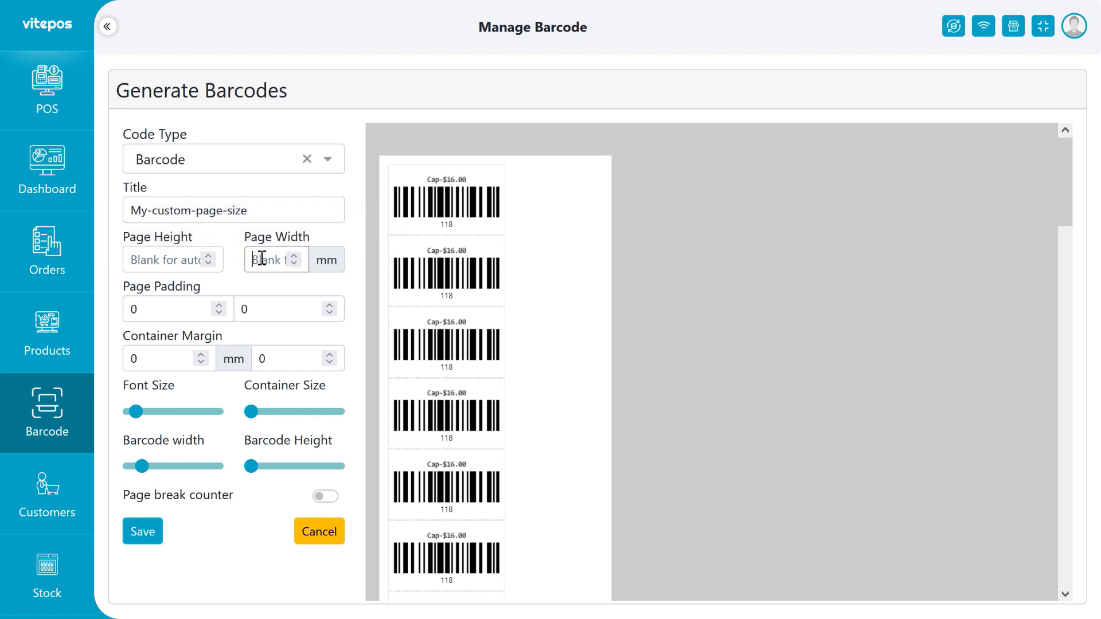
pyautogui.write('90')
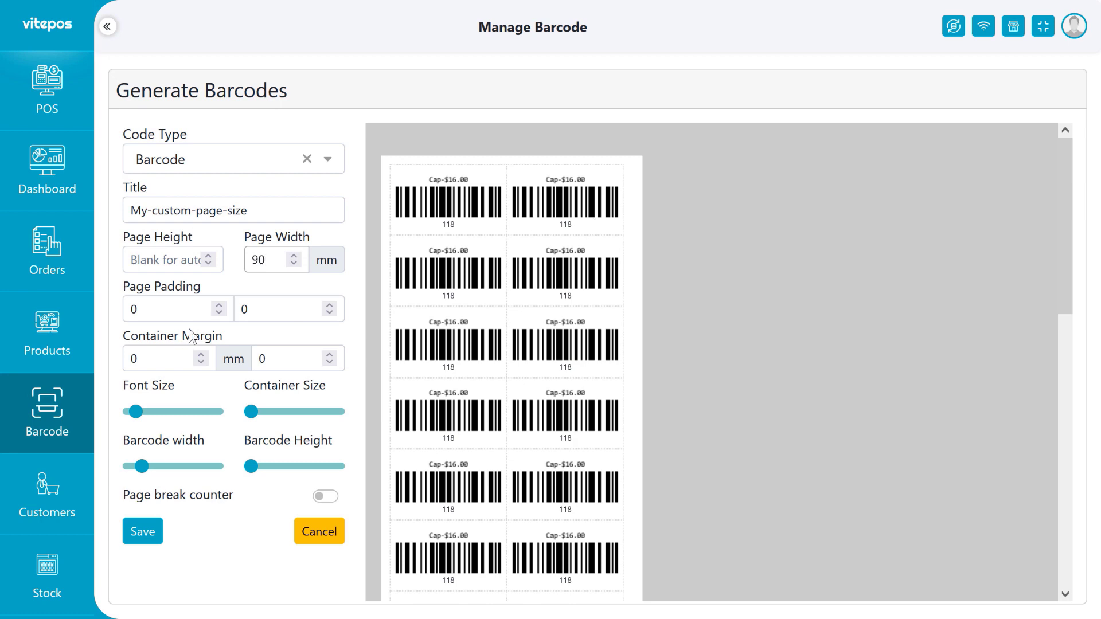
pyautogui.click(219, 305)
pyautogui.click(218, 305)
pyautogui.click(219, 305)
pyautogui.click(218, 305)
pyautogui.click(329, 305)
pyautogui.click(329, 305)
pyautogui.click(329, 305)
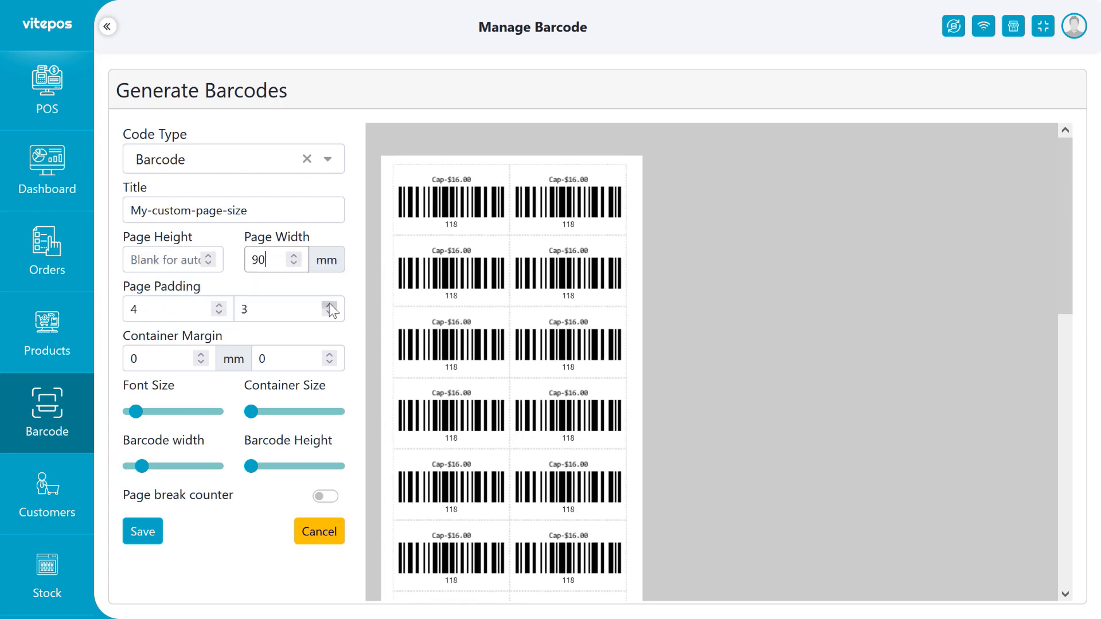
pyautogui.click(330, 305)
pyautogui.click(329, 305)
pyautogui.click(218, 305)
pyautogui.click(219, 312)
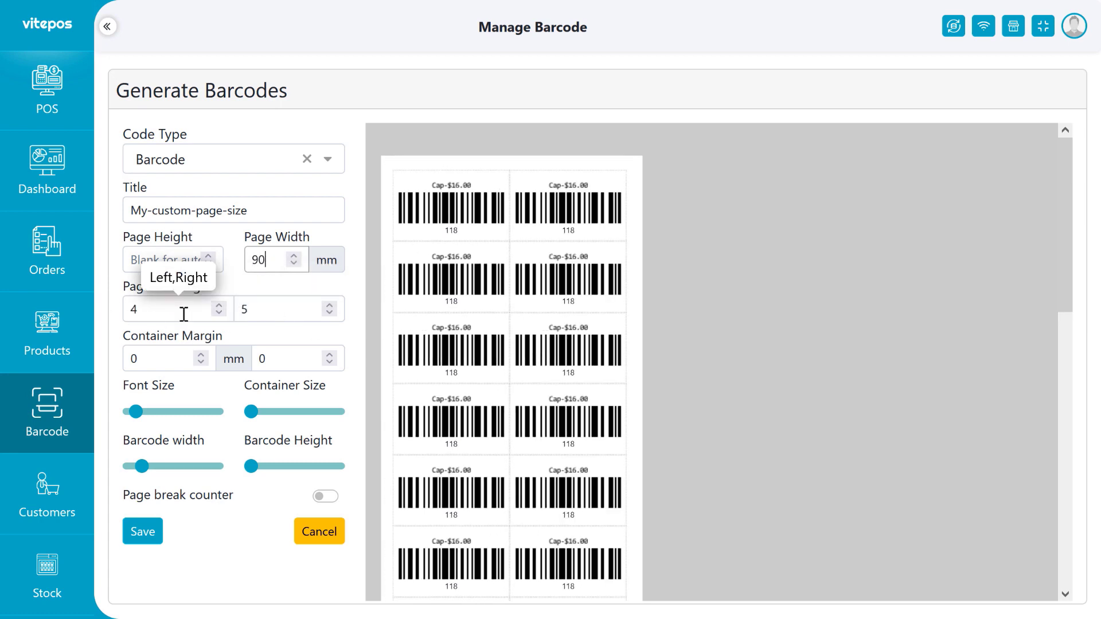
pyautogui.click(200, 354)
pyautogui.click(201, 354)
pyautogui.click(201, 355)
pyautogui.click(200, 355)
pyautogui.click(329, 355)
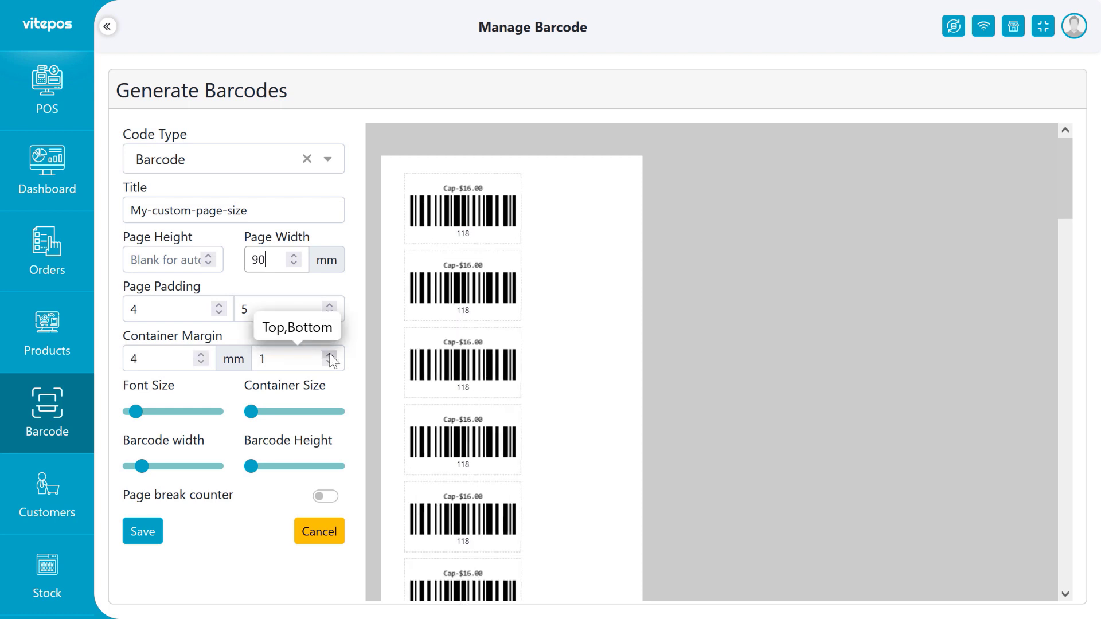
pyautogui.click(329, 353)
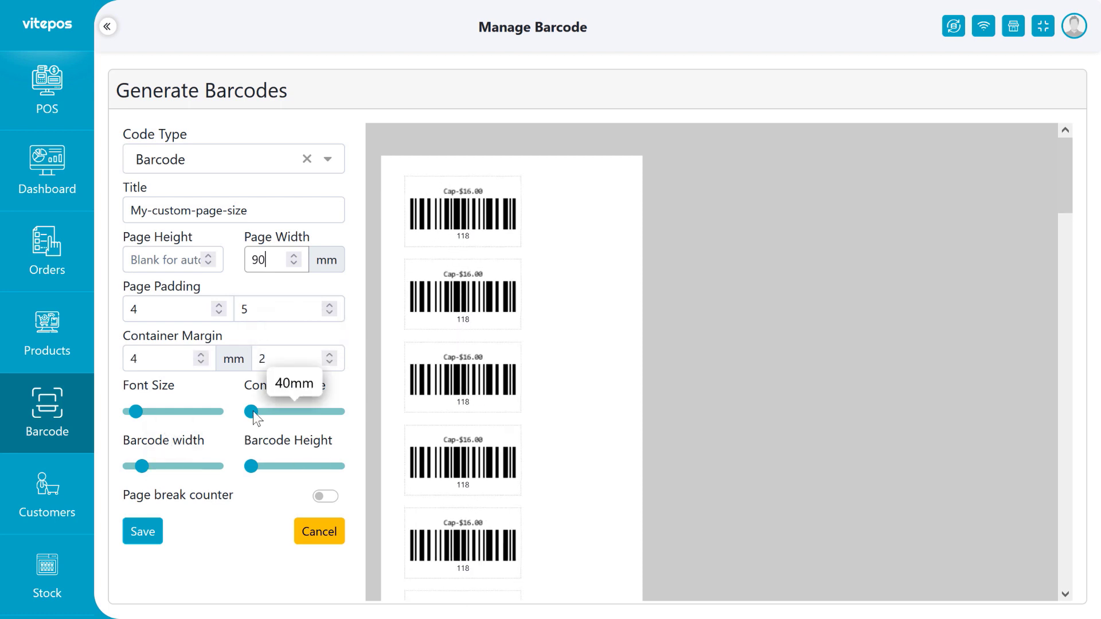
# Enlarge the font size and container size sliders and widen the barcodes.
pyautogui.moveTo(135, 412); pyautogui.dragTo(161, 411)
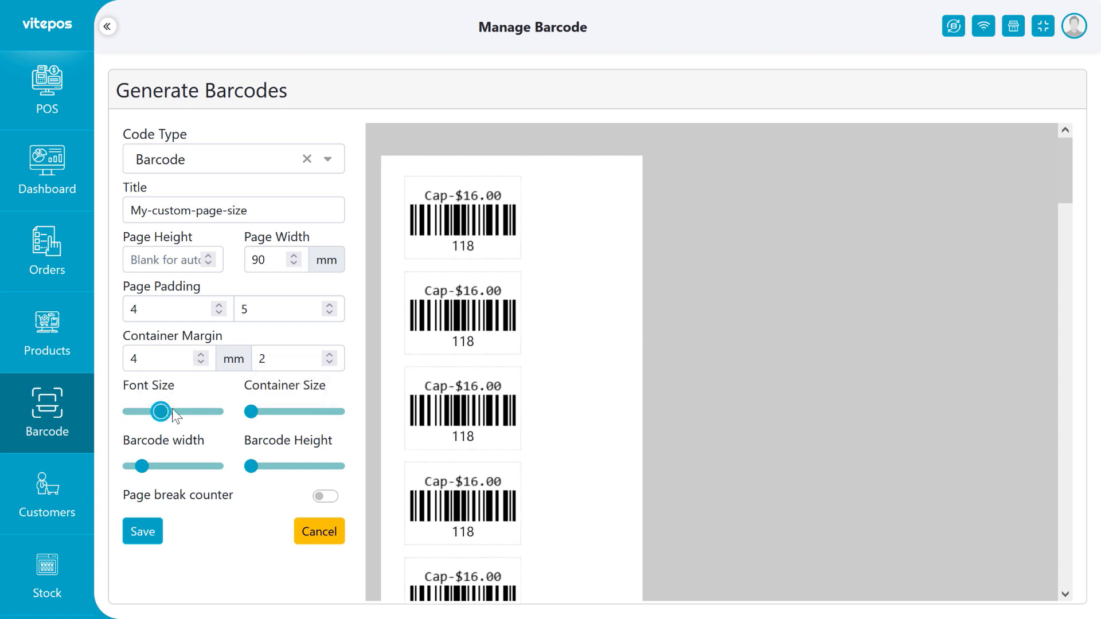
pyautogui.moveTo(252, 411); pyautogui.dragTo(276, 411)
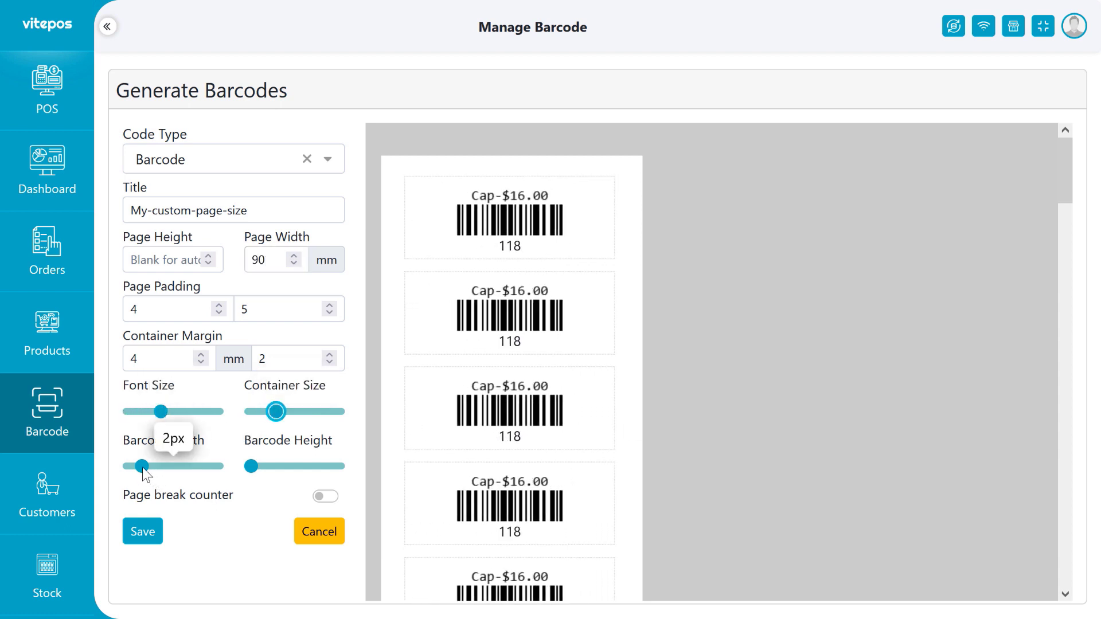
pyautogui.moveTo(142, 465)
pyautogui.mouseDown()
pyautogui.moveTo(197, 466)
pyautogui.moveTo(158, 466)
pyautogui.mouseUp()
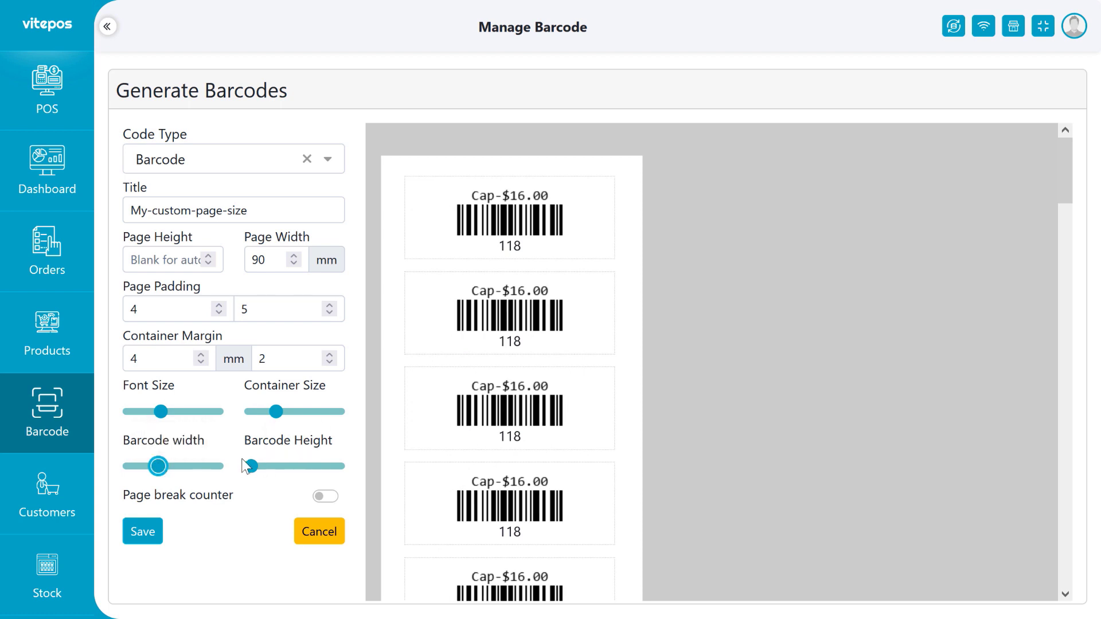
pyautogui.moveTo(251, 465)
pyautogui.mouseDown()
pyautogui.moveTo(305, 466)
pyautogui.moveTo(245, 465)
pyautogui.mouseUp()
# Turn on the page break counter, change 1000 to 2, and check the two-label preview pages.
pyautogui.click(322, 496)
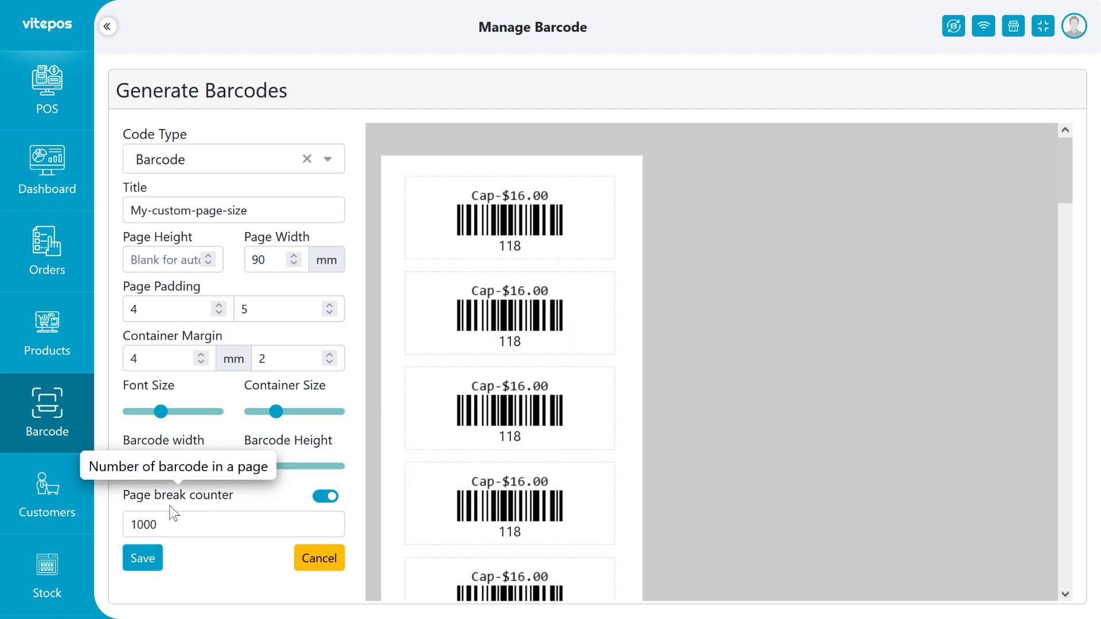
pyautogui.doubleClick(150, 523)
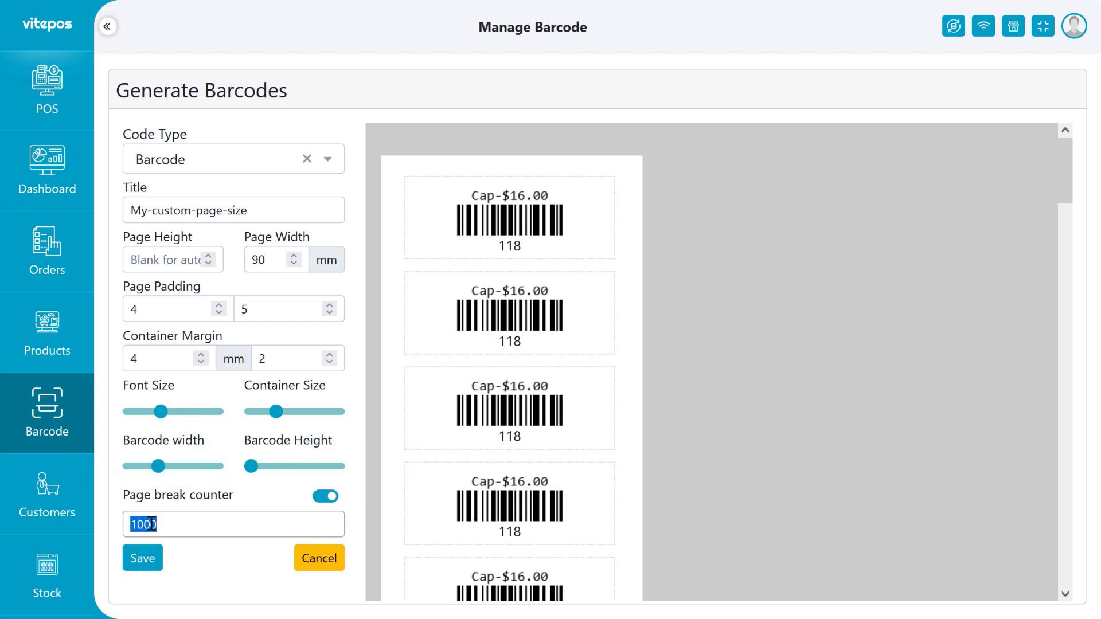
pyautogui.write('2')
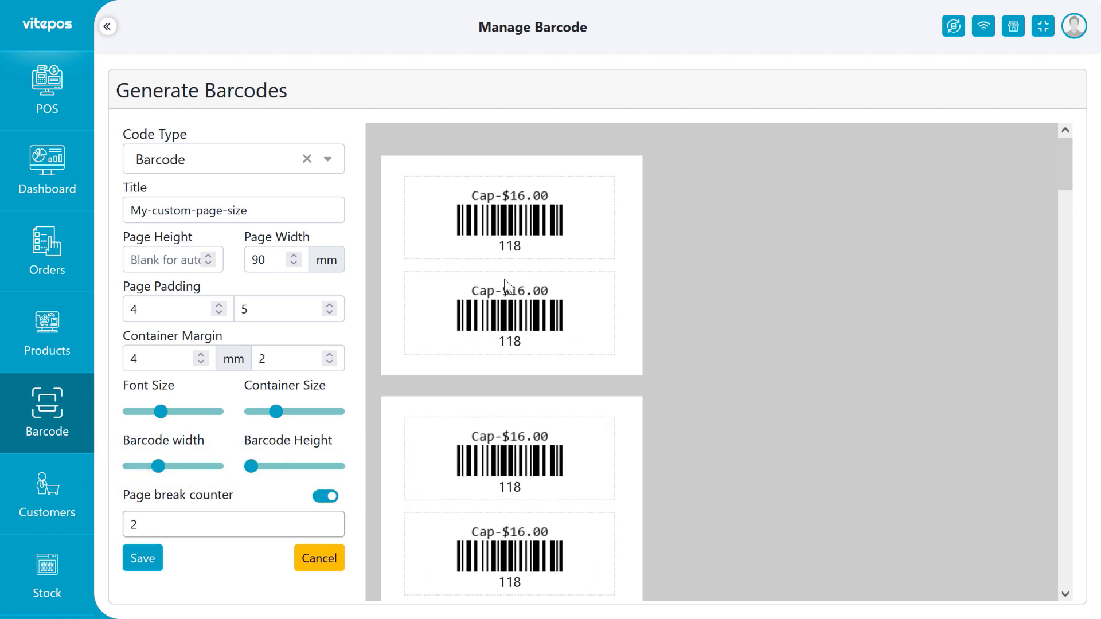
pyautogui.scroll(-3, 505, 281)
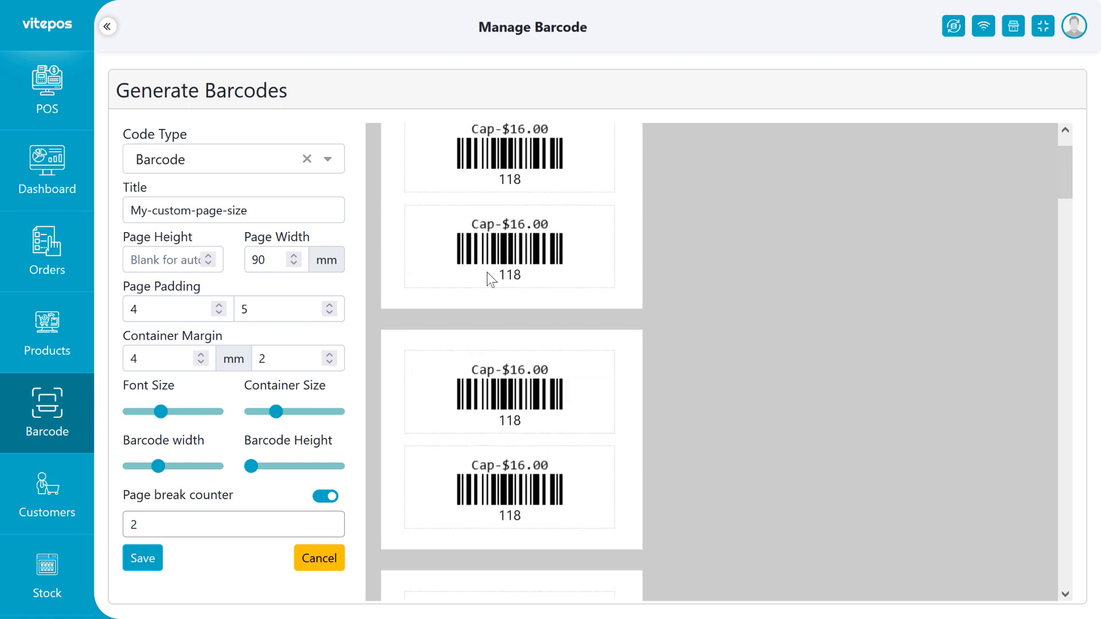
pyautogui.scroll(-20, 493, 298)
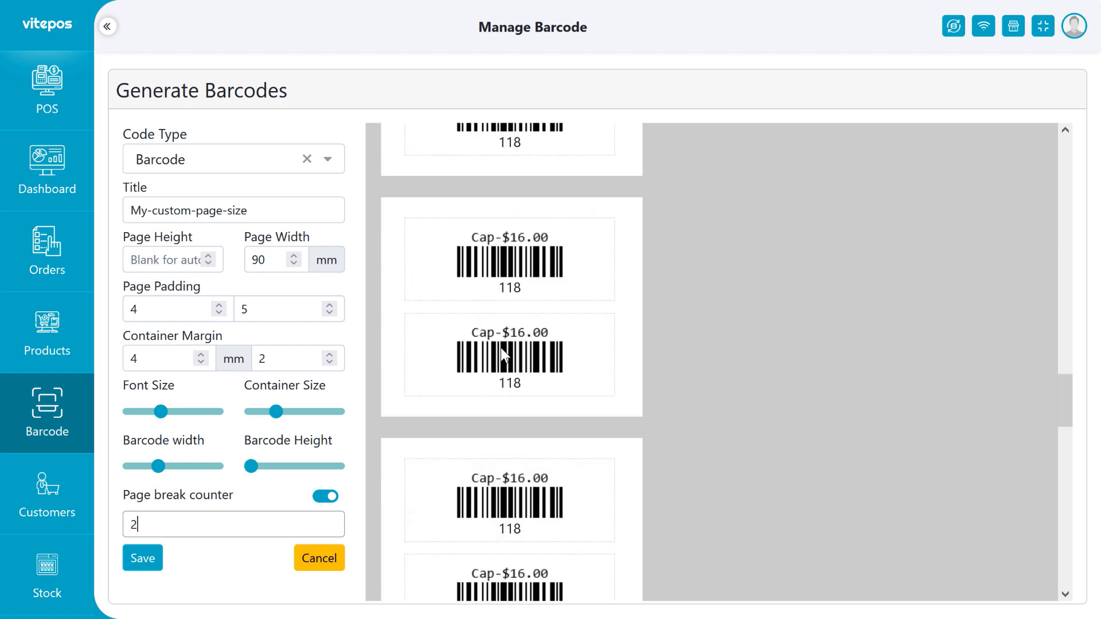
pyautogui.scroll(-10, 500, 349)
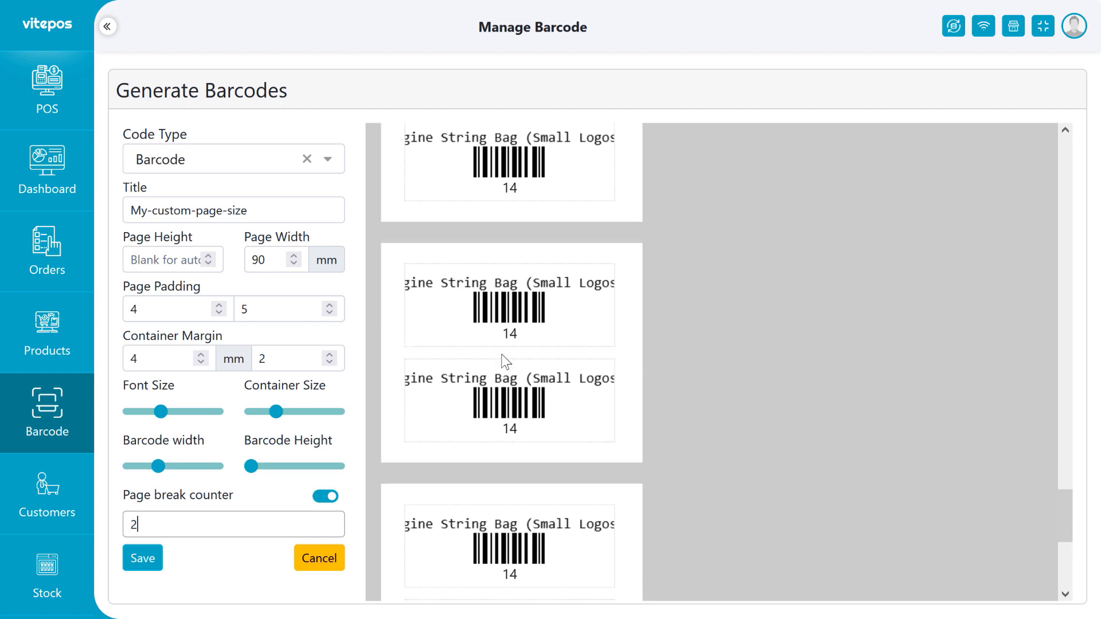
pyautogui.scroll(20, 501, 353)
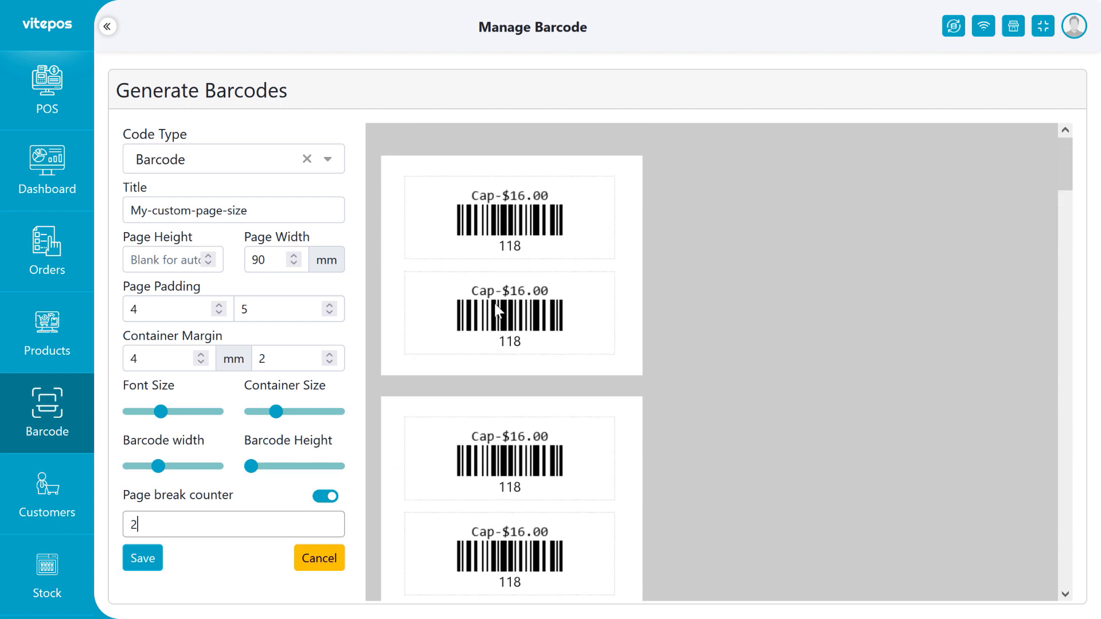
# Save the custom size and select My-custom-page-size to preview the Cap and String Bag labels.
pyautogui.click(145, 560)
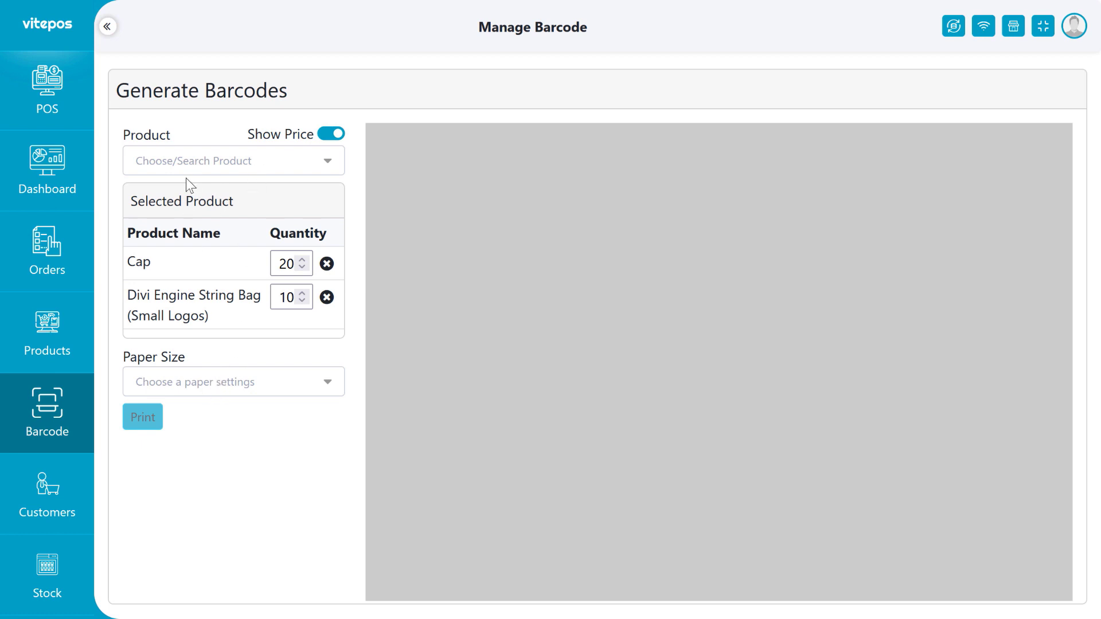
pyautogui.click(215, 390)
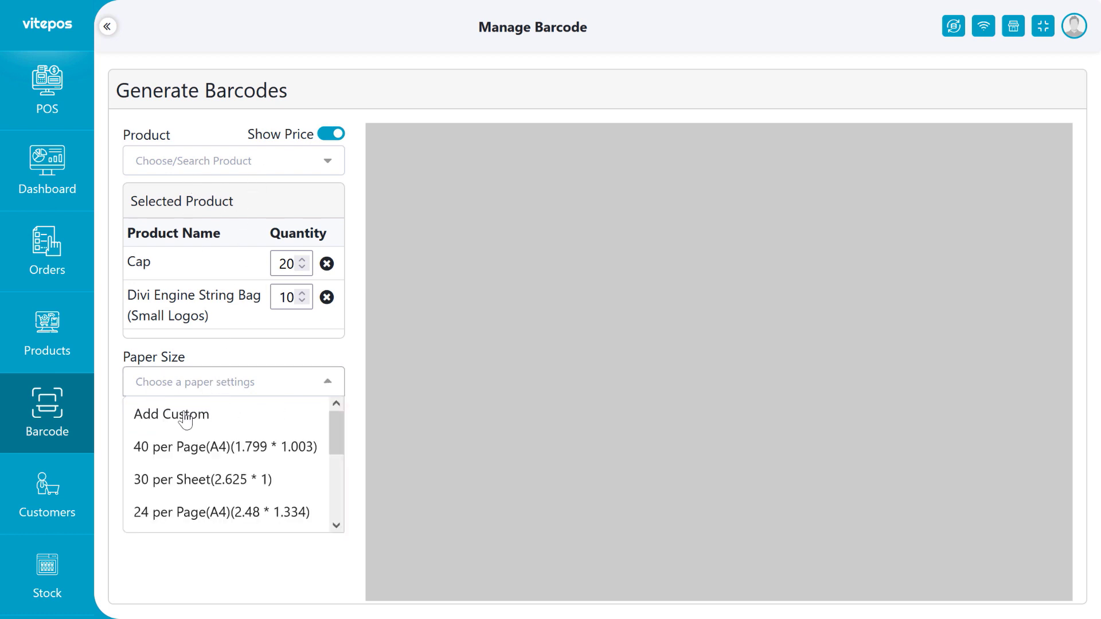
pyautogui.scroll(-3, 248, 445)
pyautogui.scroll(3, 248, 443)
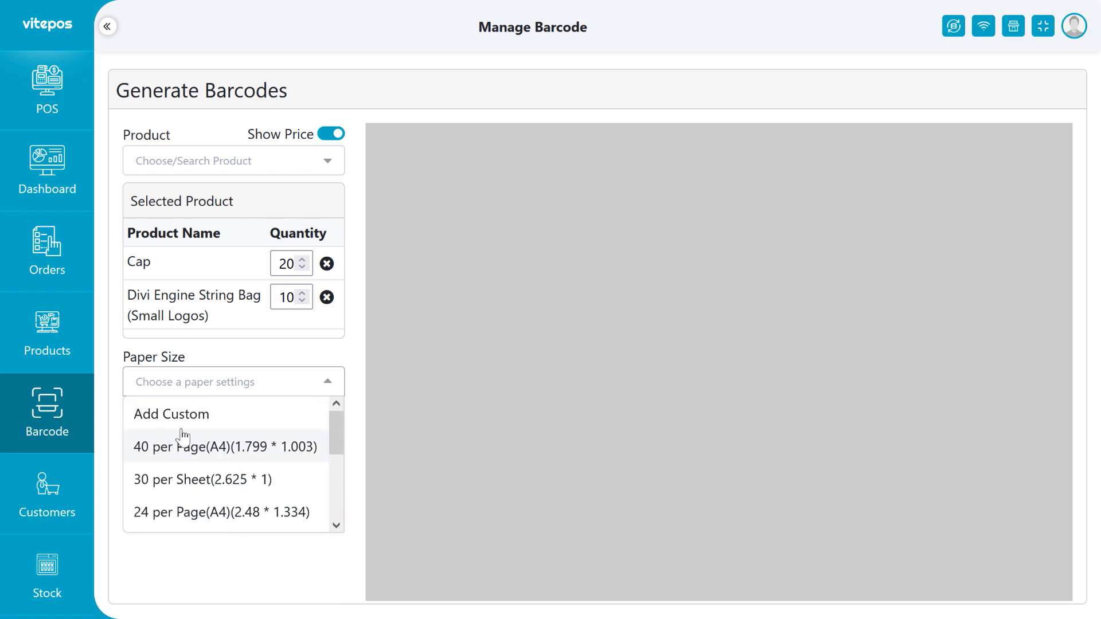
pyautogui.scroll(-3, 216, 450)
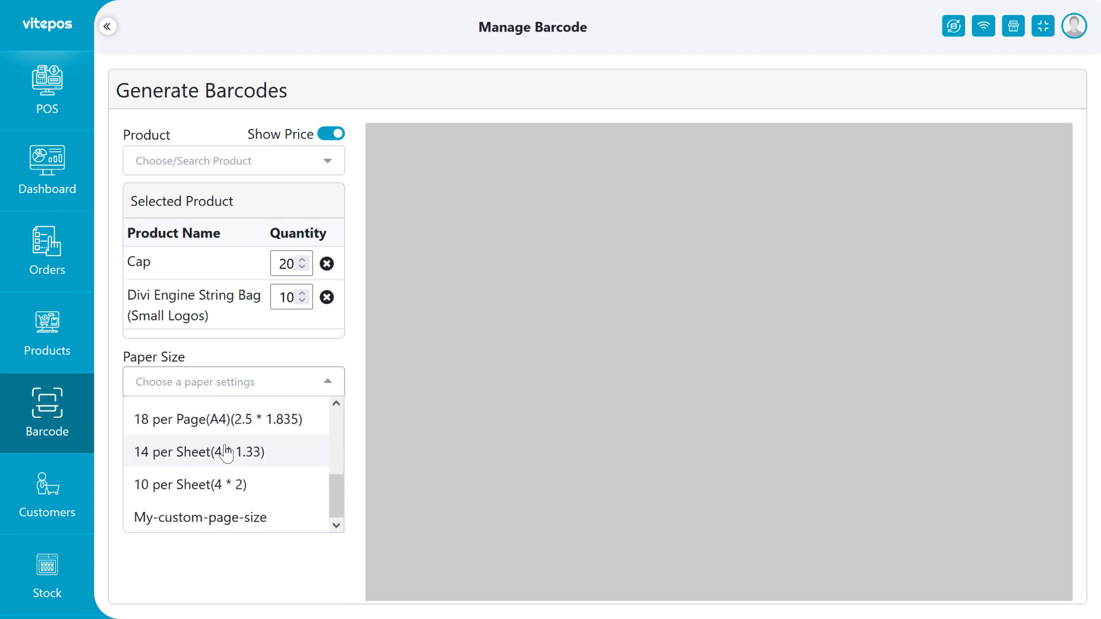
pyautogui.click(248, 518)
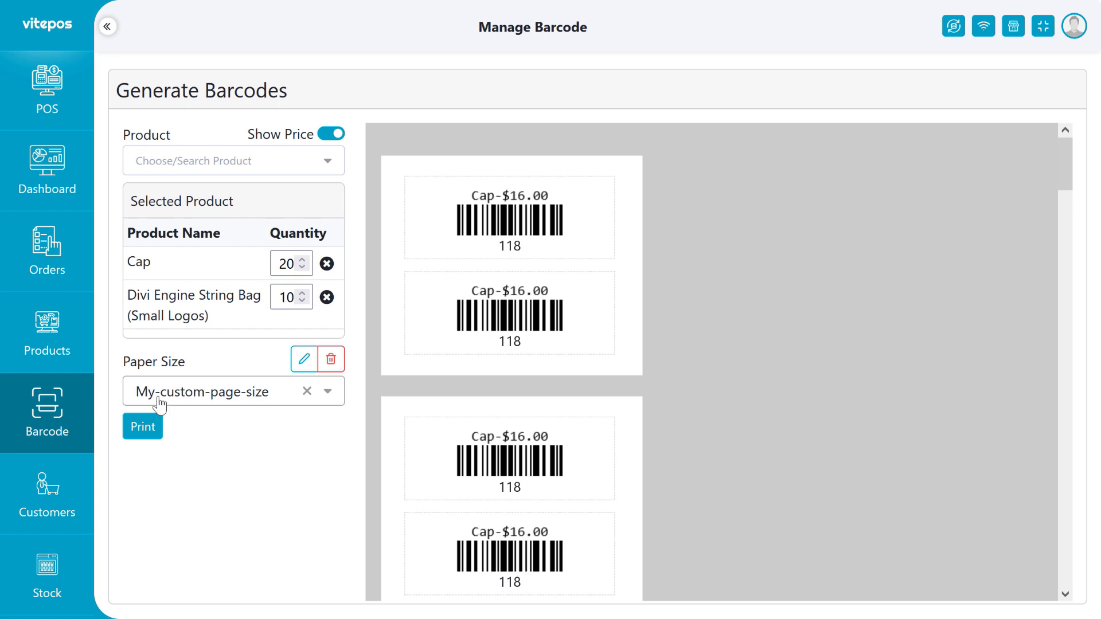
# Edit My-custom-page-size to page break 1, smaller font, 120 mm width, wider containers, and save.
pyautogui.click(303, 364)
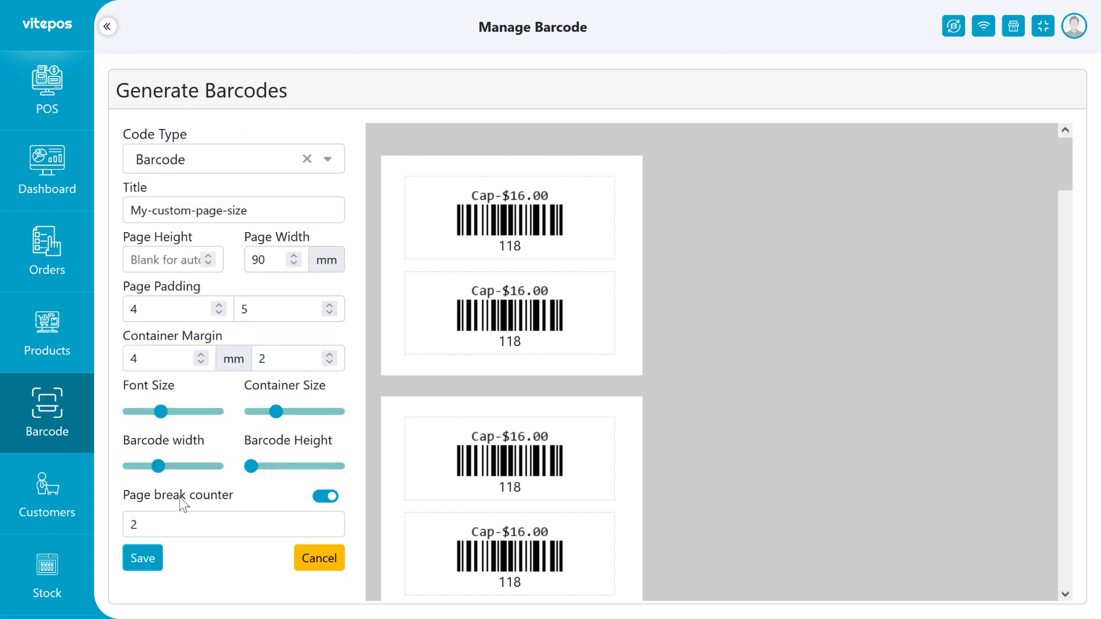
pyautogui.doubleClick(141, 520)
pyautogui.write('1')
pyautogui.scroll(-10, 508, 264)
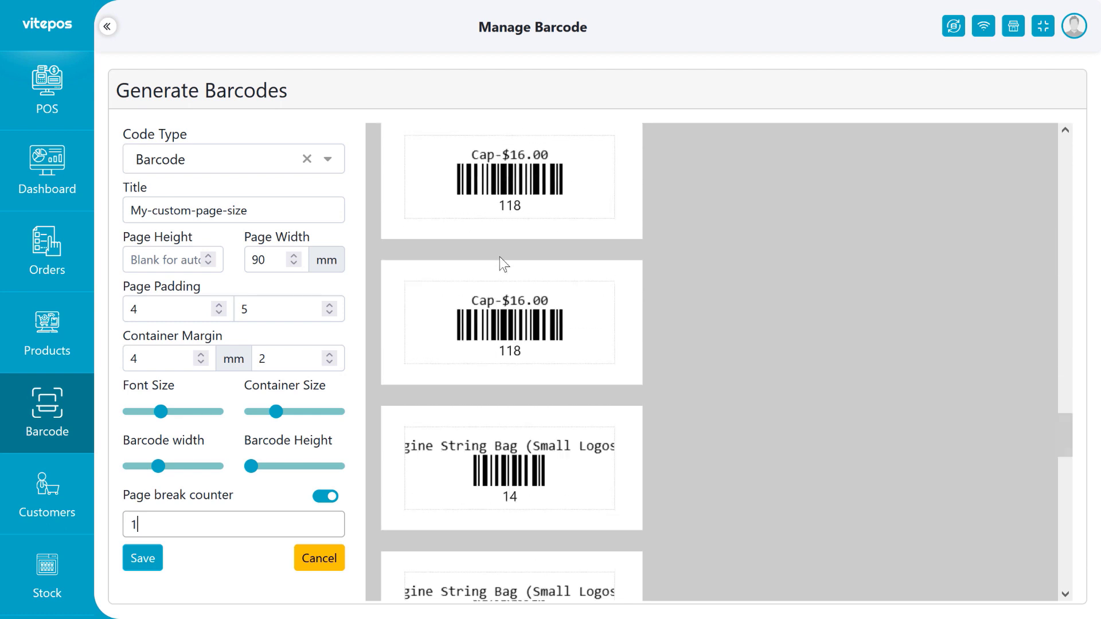
pyautogui.moveTo(160, 411); pyautogui.dragTo(142, 411)
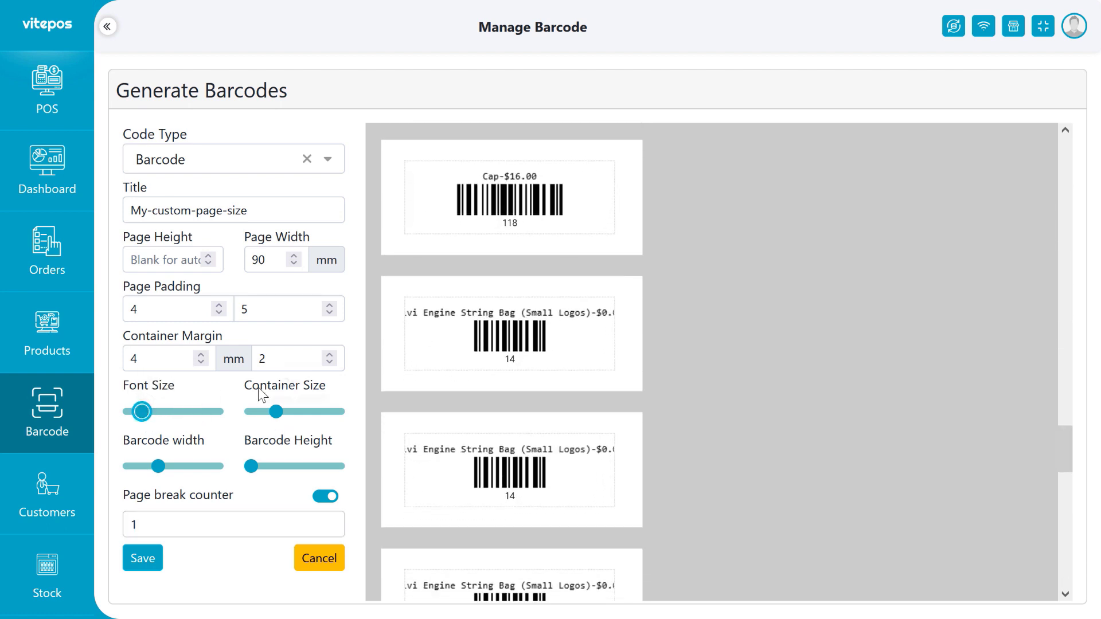
pyautogui.click(218, 312)
pyautogui.click(218, 312)
pyautogui.click(219, 305)
pyautogui.click(219, 305)
pyautogui.doubleClick(259, 259)
pyautogui.write('120')
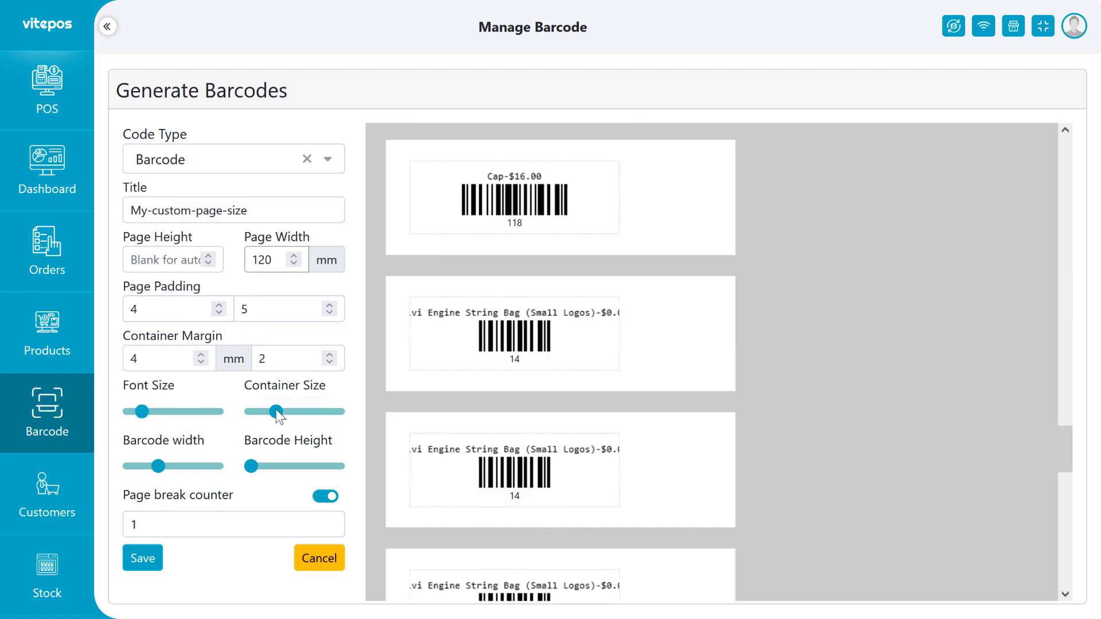
pyautogui.moveTo(276, 411); pyautogui.dragTo(299, 411)
pyautogui.scroll(10, 504, 381)
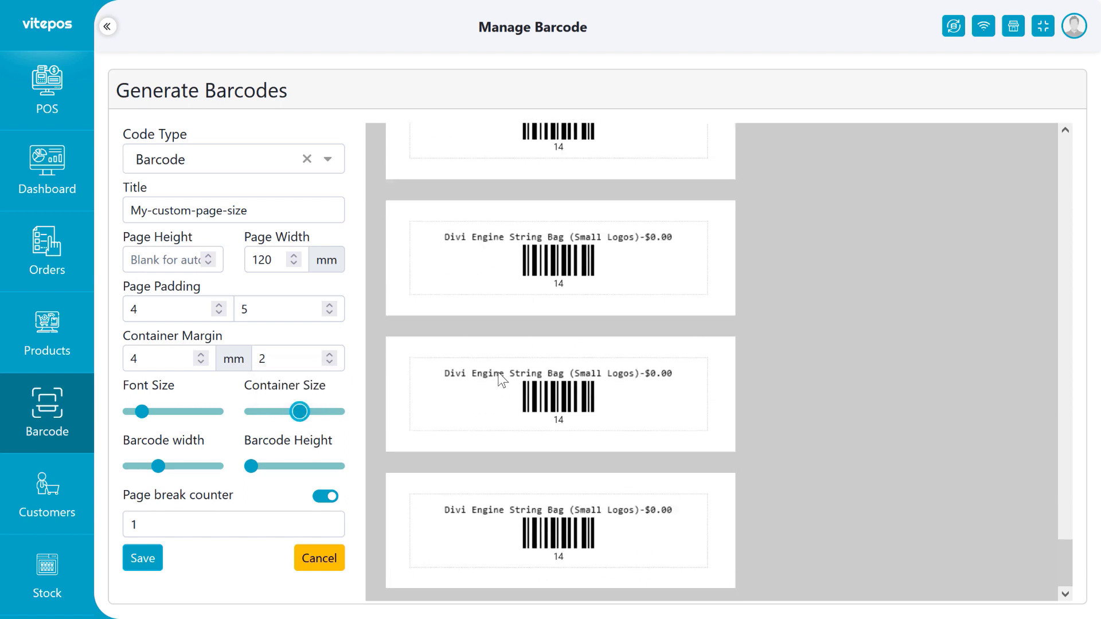
pyautogui.click(158, 556)
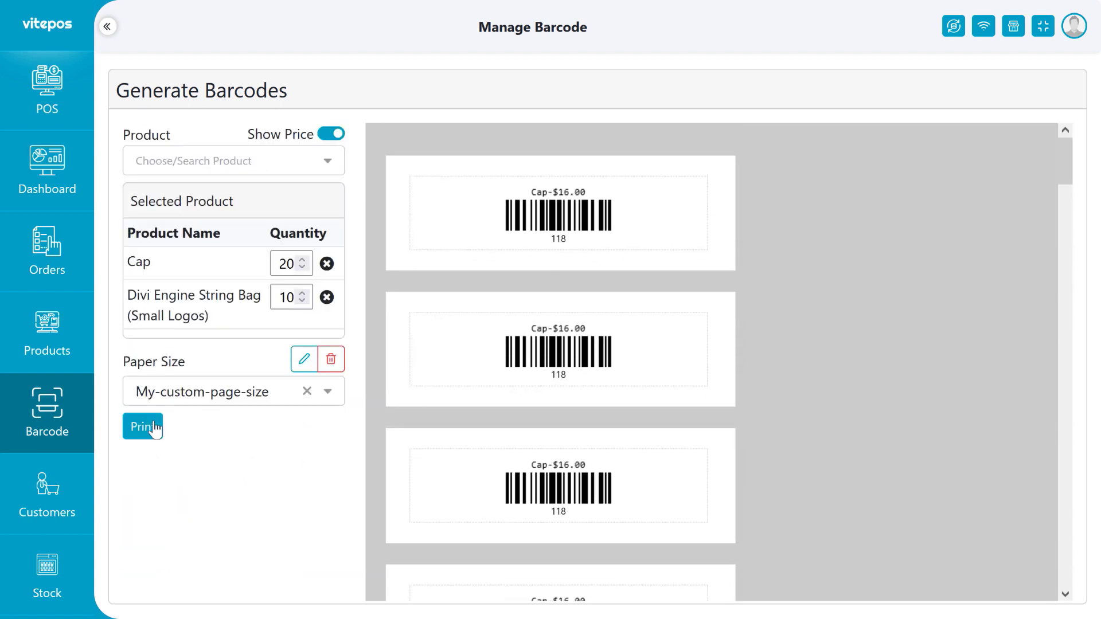
# Clear the paper size and reselect My-custom-page-size.
pyautogui.click(147, 422)
pyautogui.scroll(-15, 397, 520)
pyautogui.click(305, 361)
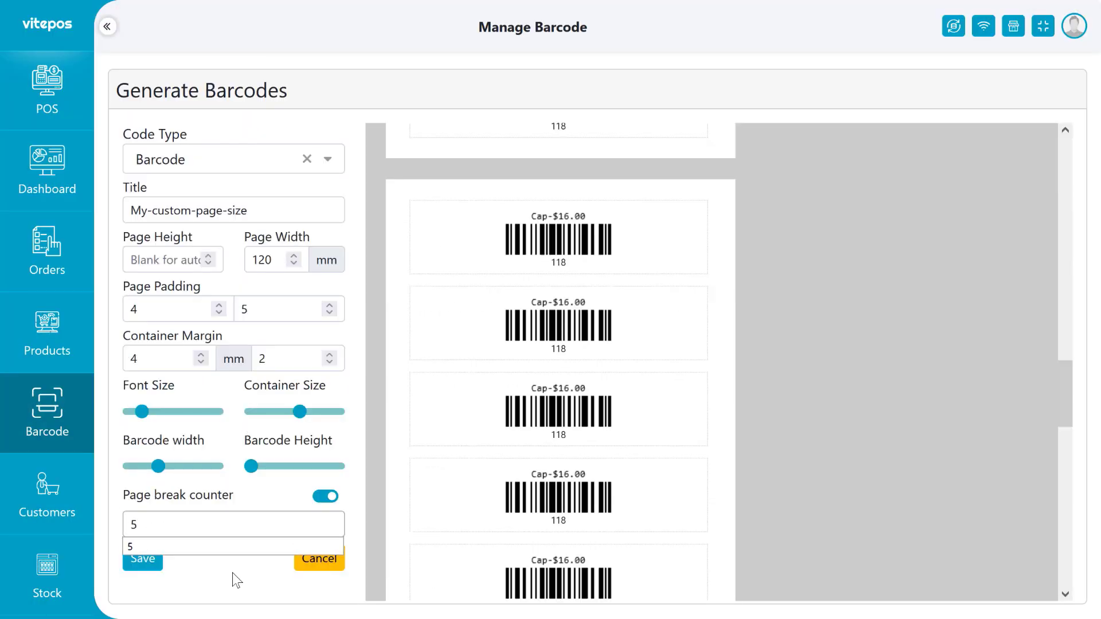
pyautogui.click(151, 561)
pyautogui.click(187, 383)
pyautogui.scroll(-5, 215, 487)
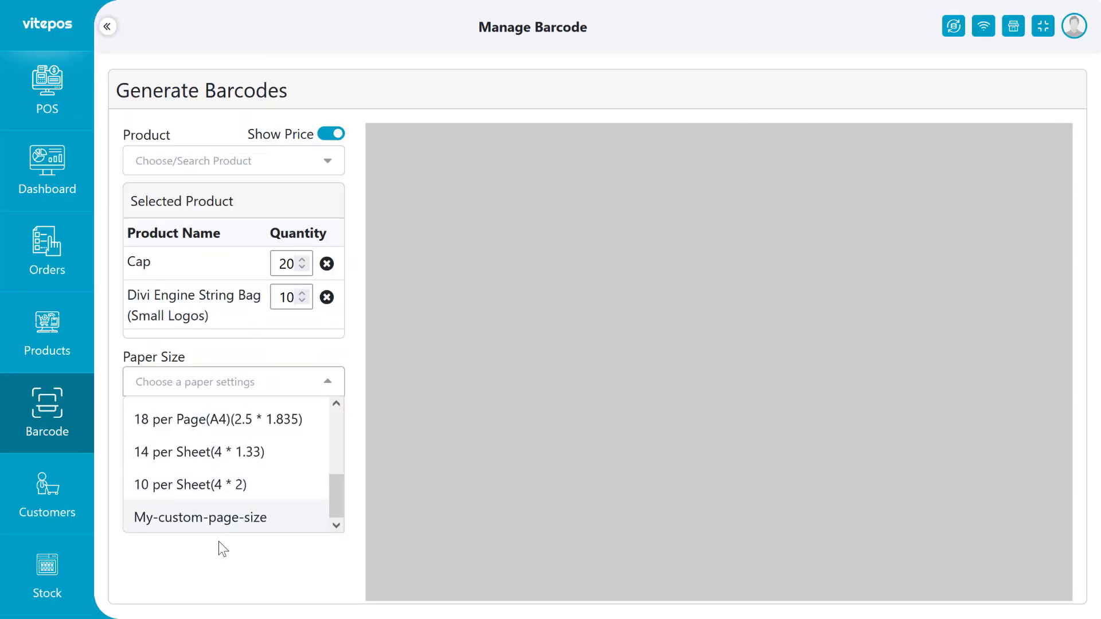
pyautogui.click(215, 519)
# Preview printing the six sheets of Cap labels, then cancel without printing.
pyautogui.click(143, 427)
pyautogui.scroll(-10, 387, 281)
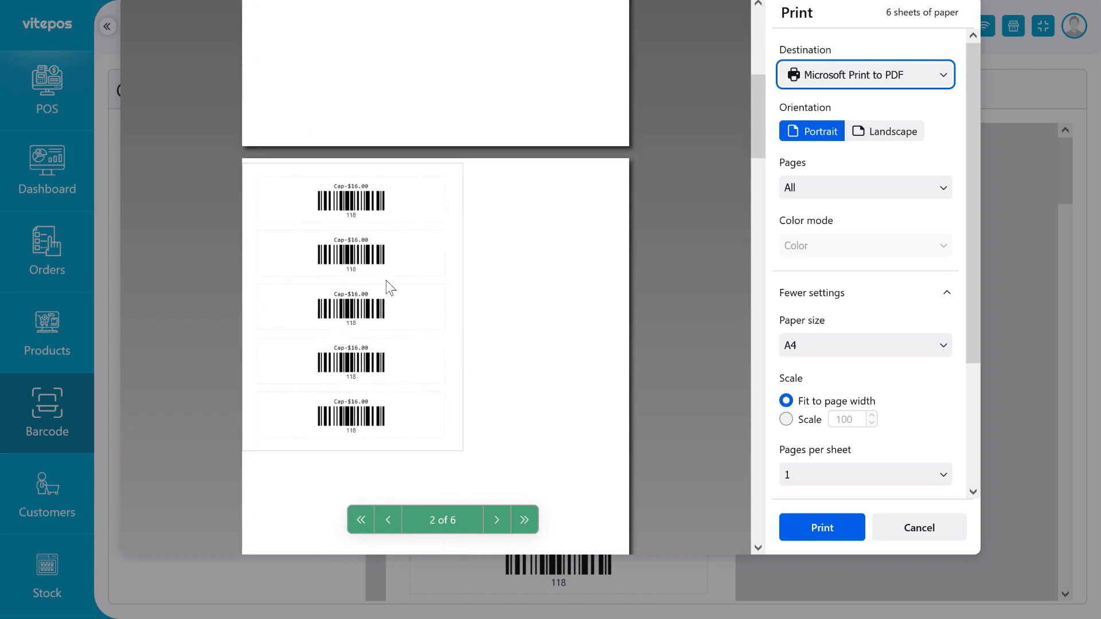
pyautogui.scroll(-10, 400, 352)
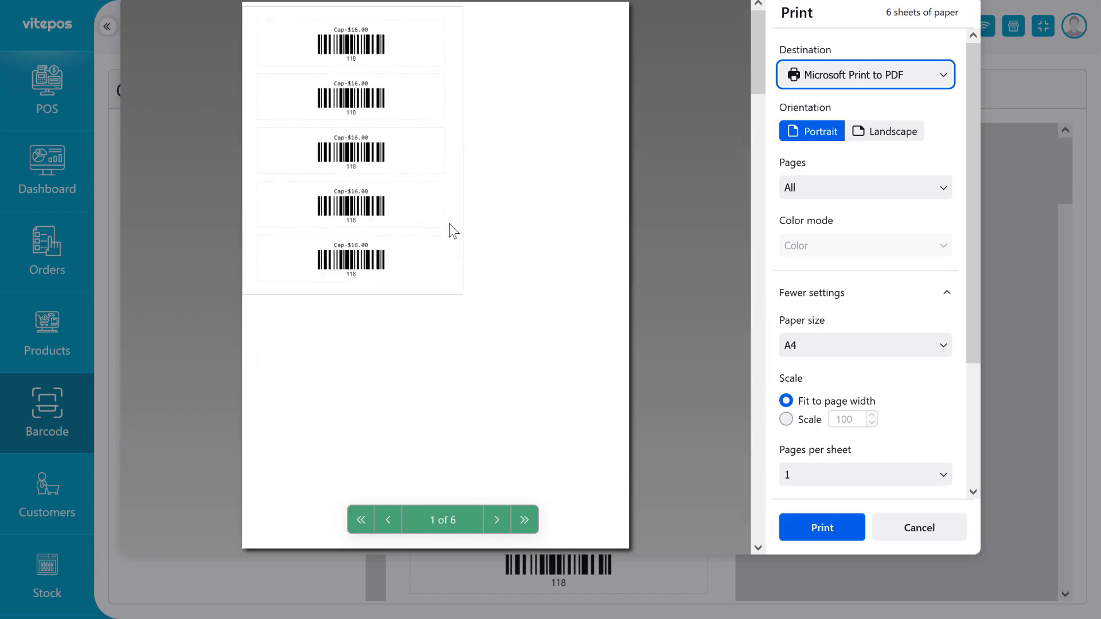
pyautogui.click(919, 528)
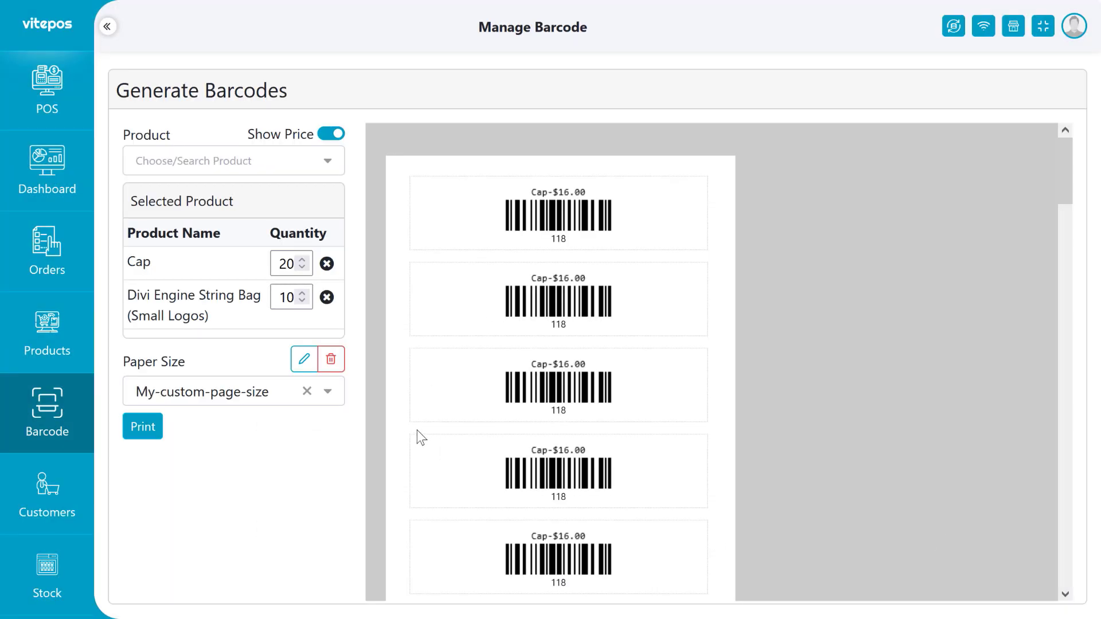
# Select My-custom-page-size, delete it with confirmation, and verify it is gone from the Paper Size list.
pyautogui.click(307, 391)
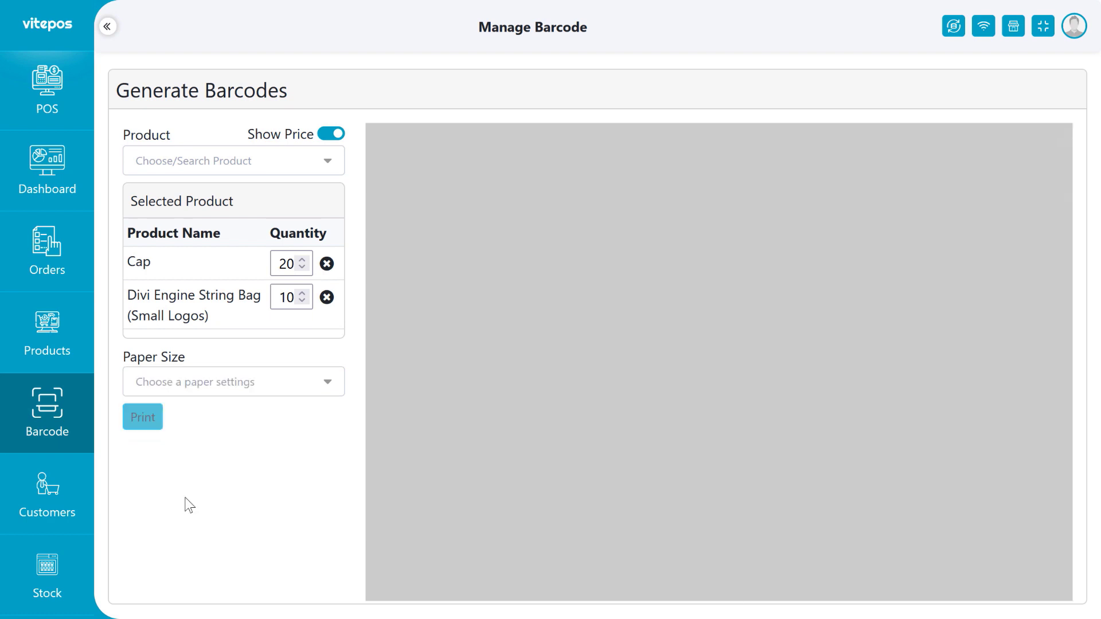
pyautogui.click(229, 392)
pyautogui.scroll(-5, 238, 462)
pyautogui.click(229, 528)
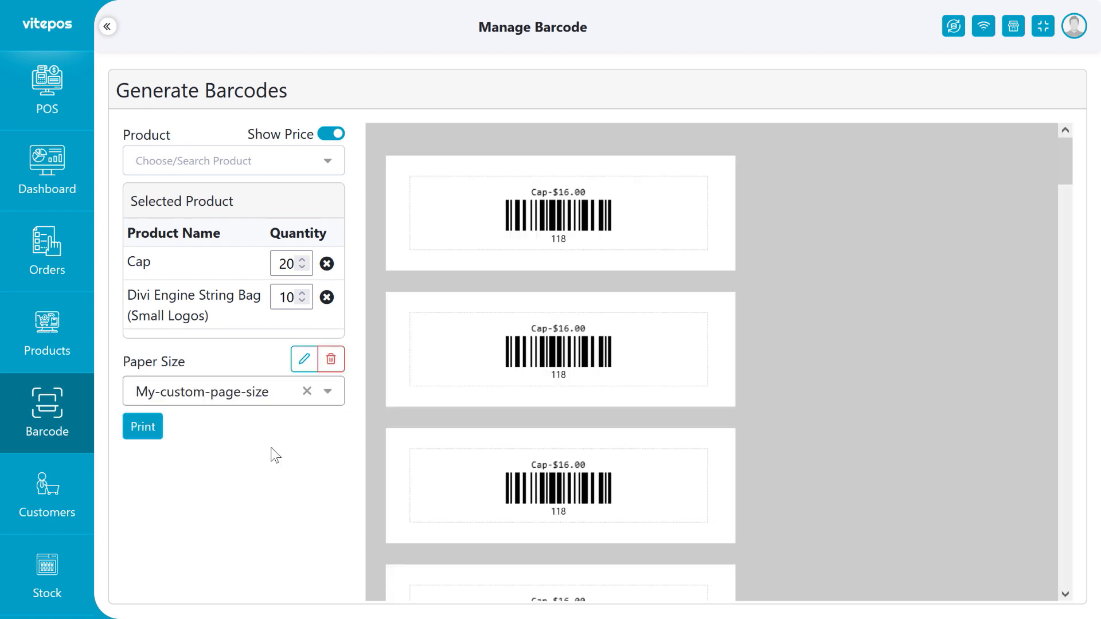
pyautogui.click(330, 359)
pyautogui.click(512, 395)
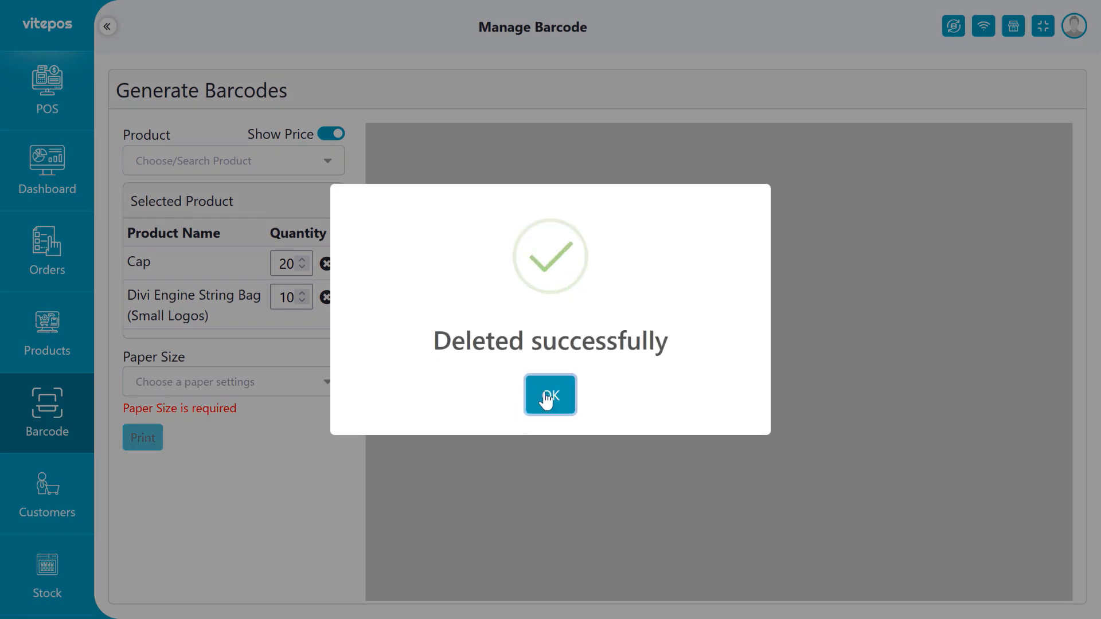
pyautogui.click(539, 394)
pyautogui.click(221, 393)
pyautogui.scroll(-5, 287, 470)
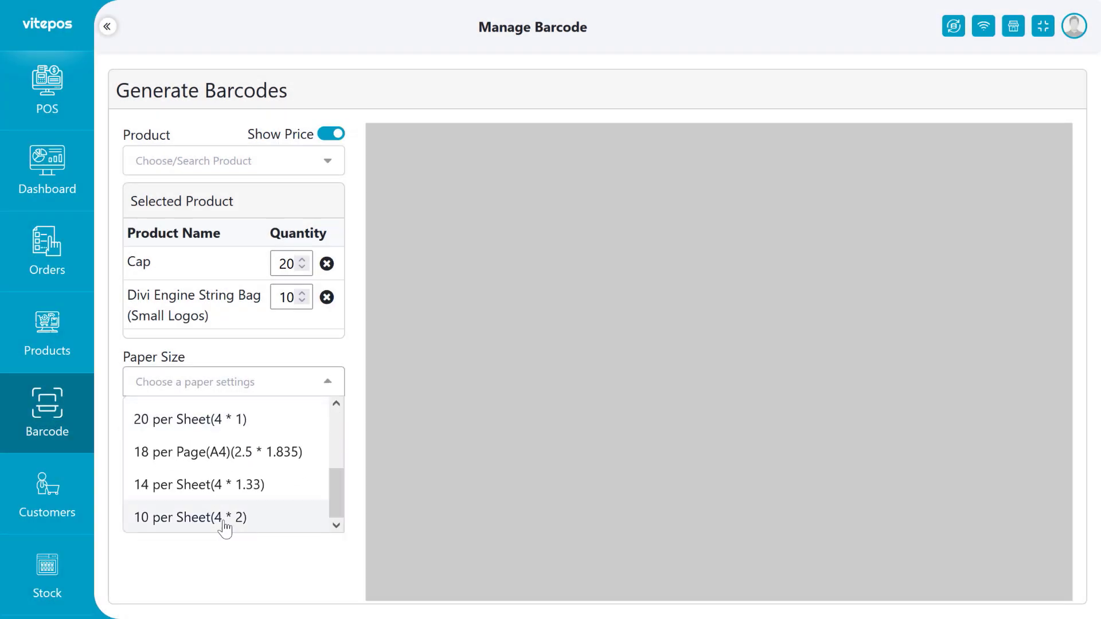
pyautogui.scroll(5, 223, 516)
pyautogui.scroll(-5, 212, 476)
# Add a custom paper size with code type Qr-code and the title 'my-custom-page-qr'.
pyautogui.scroll(5, 209, 436)
pyautogui.click(210, 418)
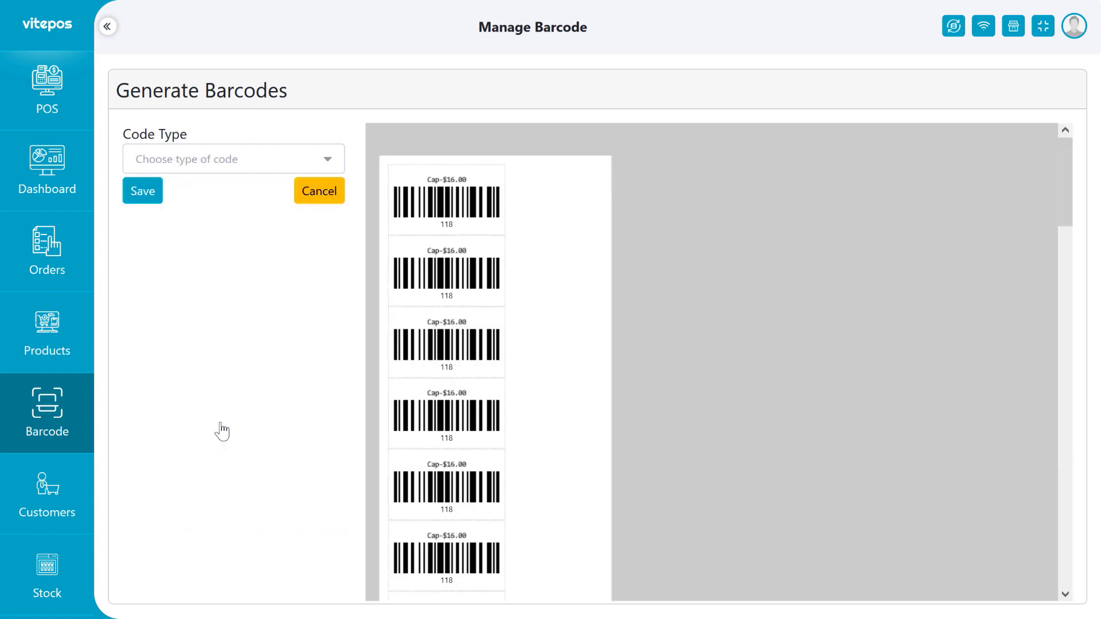
pyautogui.click(200, 162)
pyautogui.click(209, 224)
pyautogui.click(186, 212)
pyautogui.write('my')
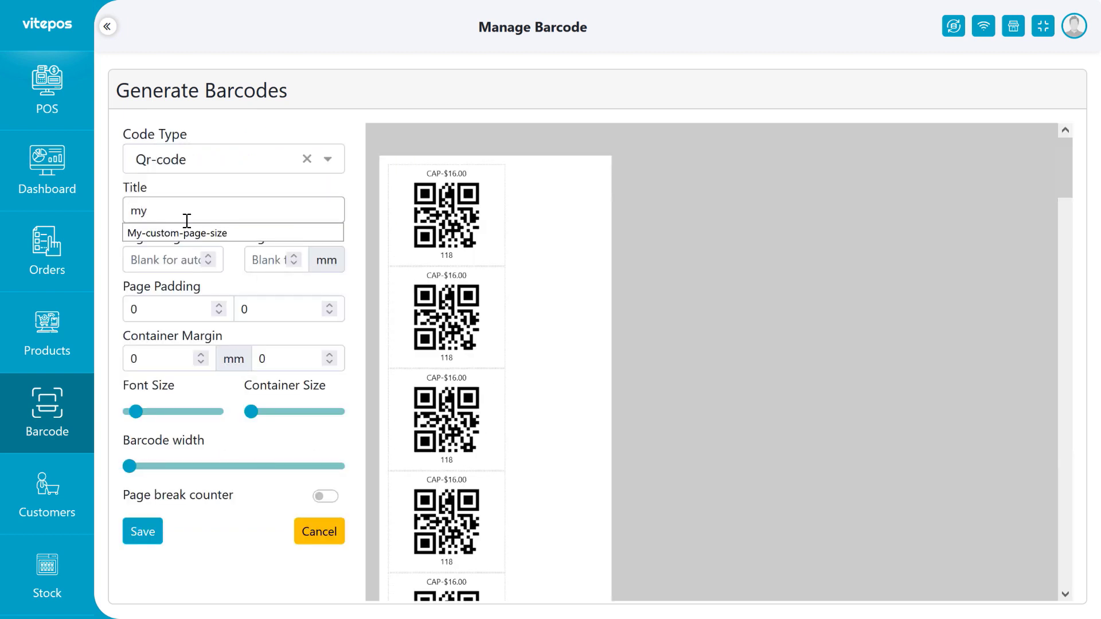
pyautogui.write('-custom-page-qr')
# Set page width to 90 mm, second container margin to 2, and enlarge font, containers and QR codes.
pyautogui.click(284, 260)
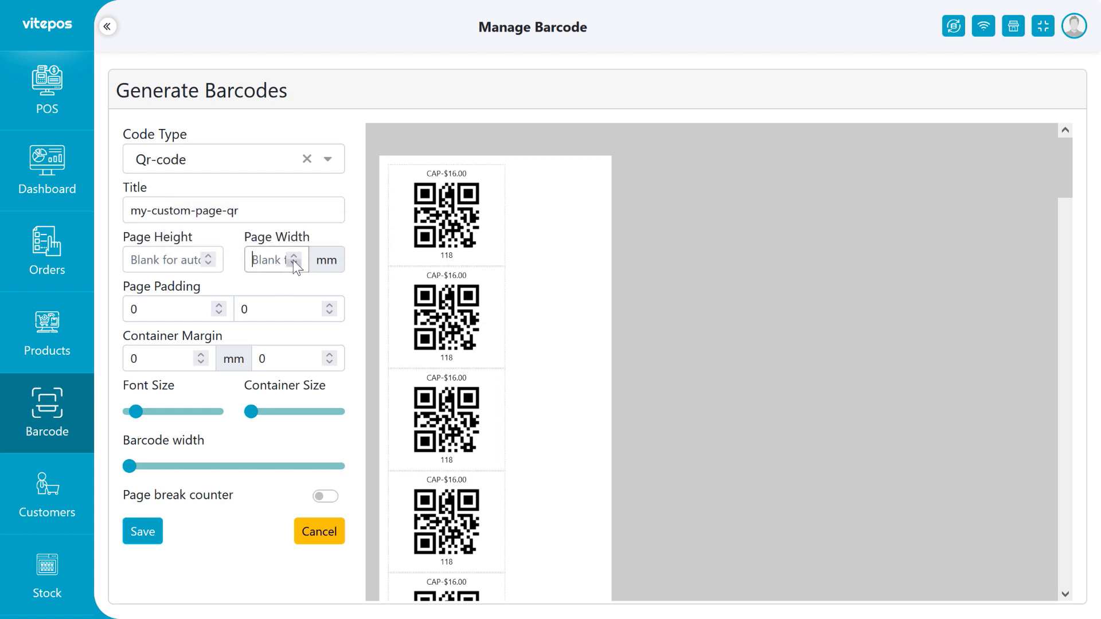
pyautogui.write('90')
pyautogui.moveTo(252, 411); pyautogui.dragTo(266, 411)
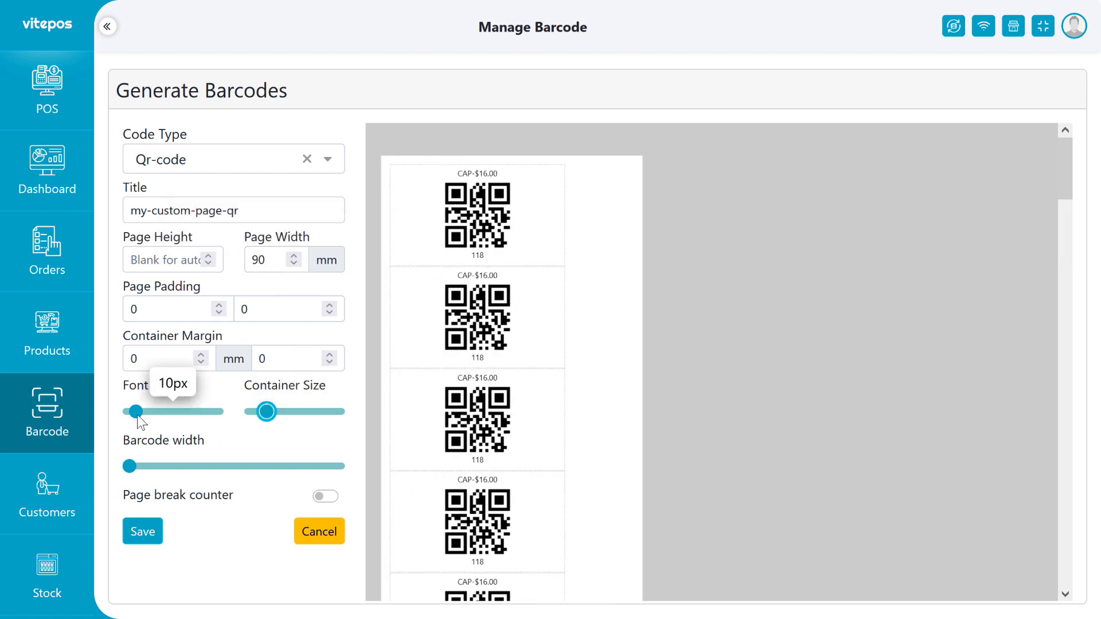
pyautogui.moveTo(137, 411); pyautogui.dragTo(157, 411)
pyautogui.click(329, 357)
pyautogui.click(329, 356)
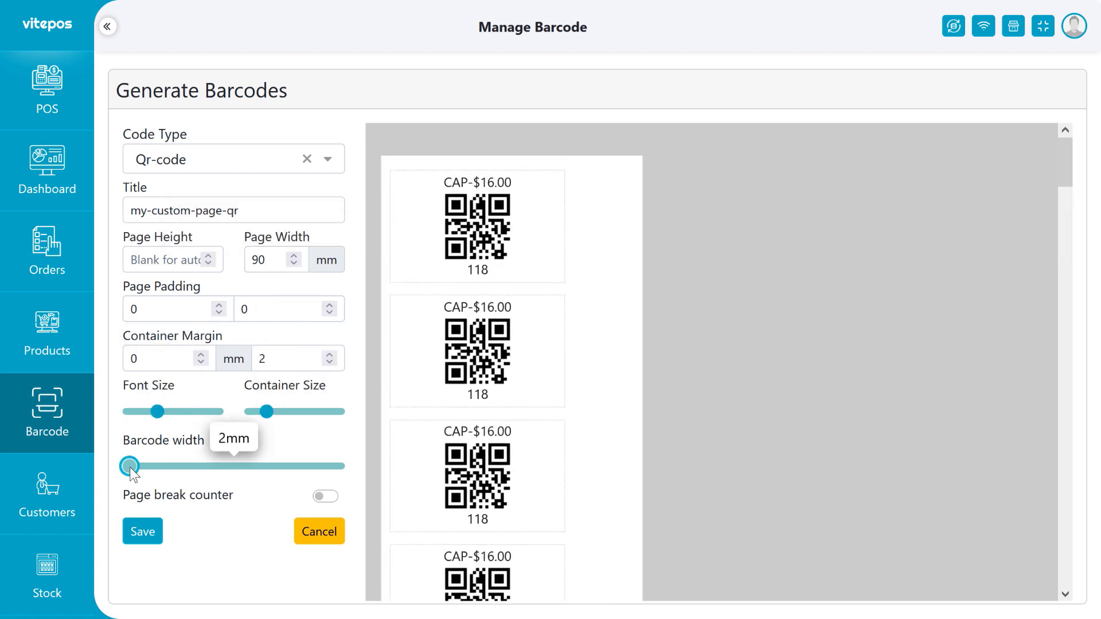
pyautogui.moveTo(130, 465); pyautogui.dragTo(157, 466)
pyautogui.moveTo(266, 411); pyautogui.dragTo(281, 411)
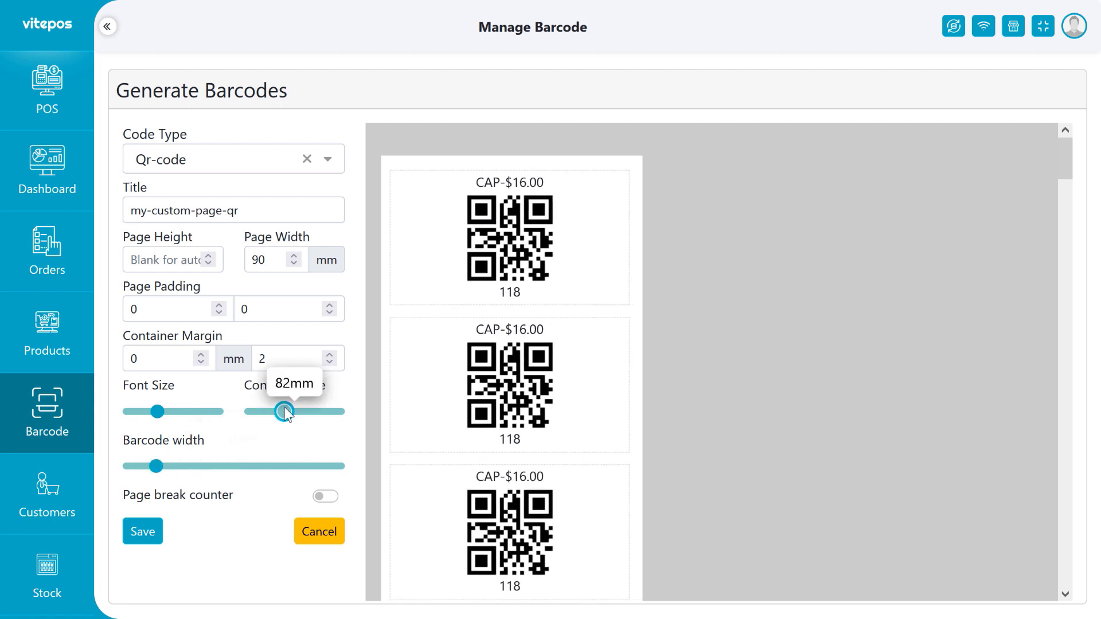
# Enable the page break counter at 1, enlarge the containers slightly, and save the QR page size.
pyautogui.click(325, 497)
pyautogui.moveTo(156, 524); pyautogui.dragTo(116, 528)
pyautogui.press('BackSpace')
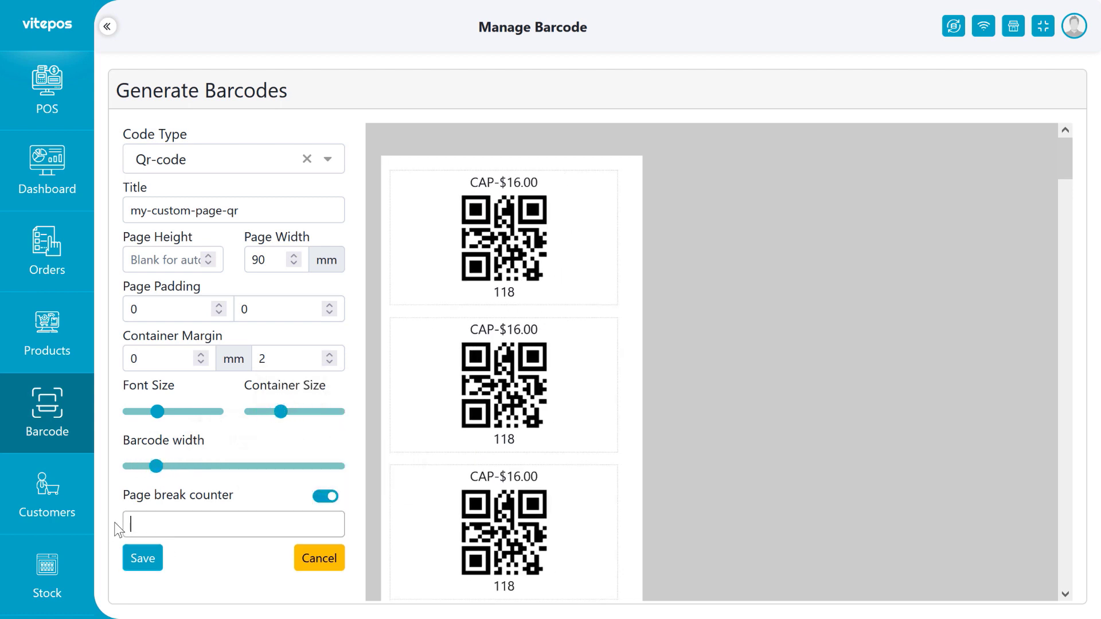
pyautogui.write('1')
pyautogui.scroll(-4, 489, 283)
pyautogui.scroll(4, 489, 282)
pyautogui.moveTo(279, 409); pyautogui.dragTo(284, 411)
pyautogui.scroll(-10, 467, 369)
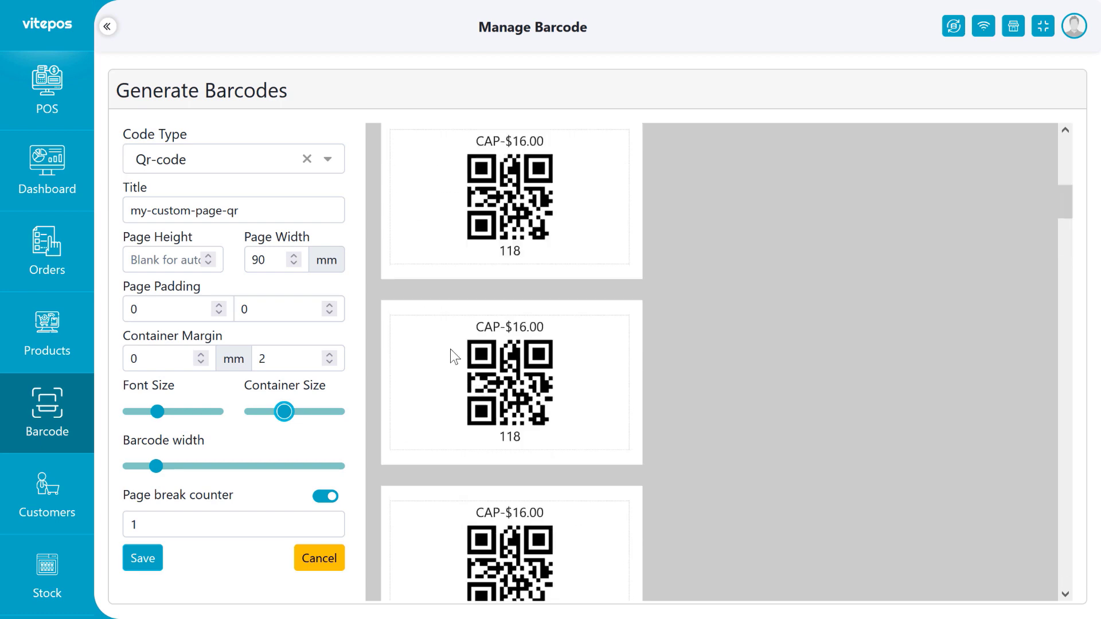
pyautogui.click(214, 523)
pyautogui.click(143, 558)
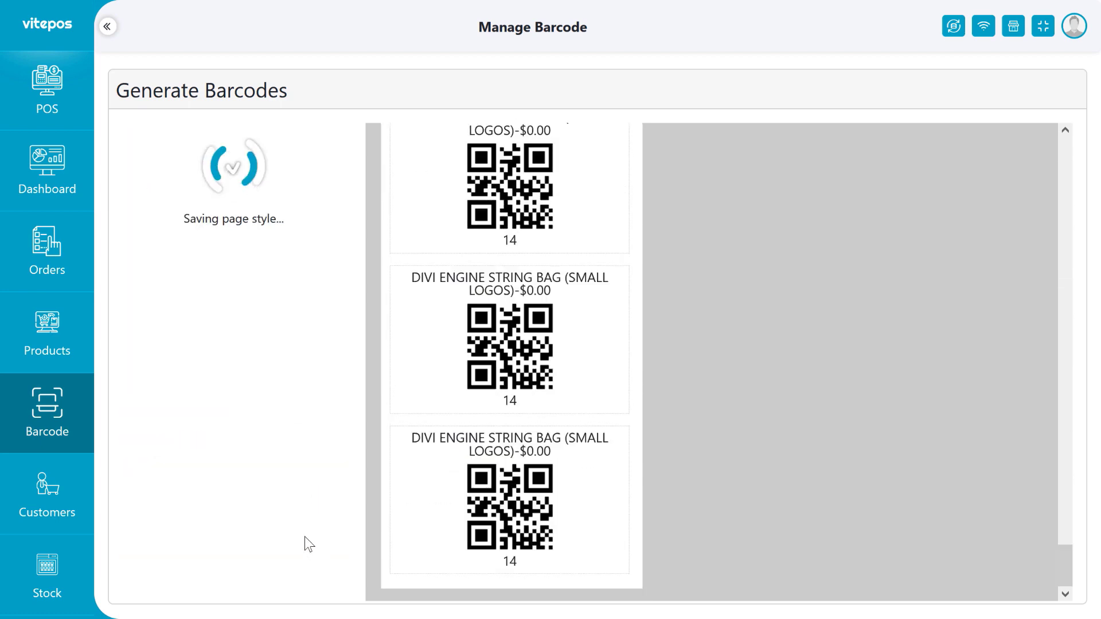
# Select my-custom-page-qr, reduce its label font size, and save it again.
pyautogui.click(214, 398)
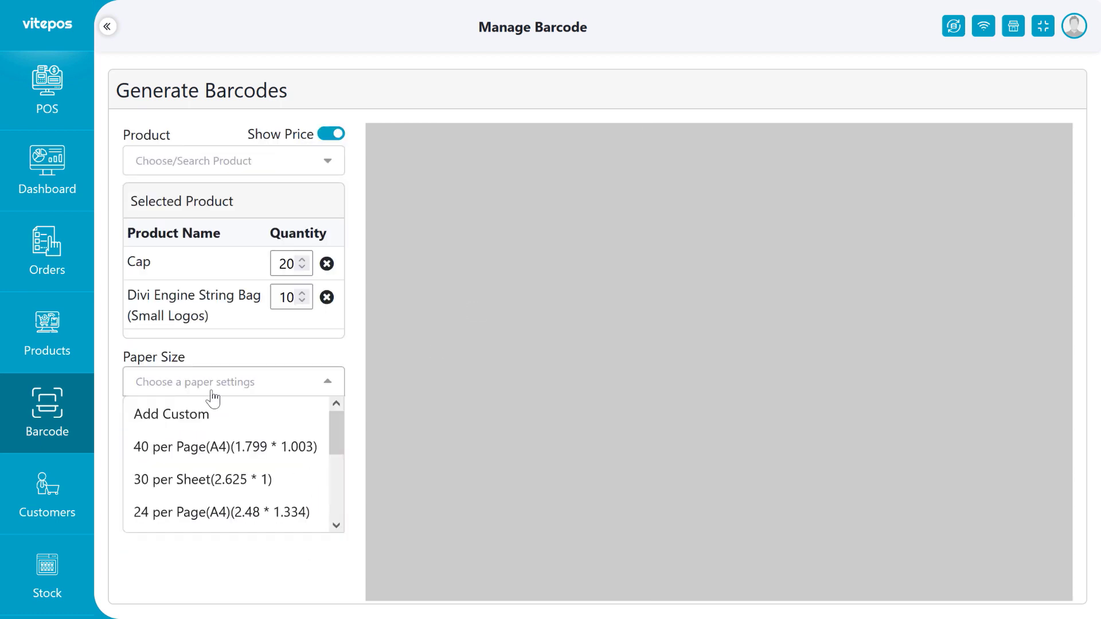
pyautogui.click(221, 523)
pyautogui.scroll(-2, 451, 343)
pyautogui.click(304, 359)
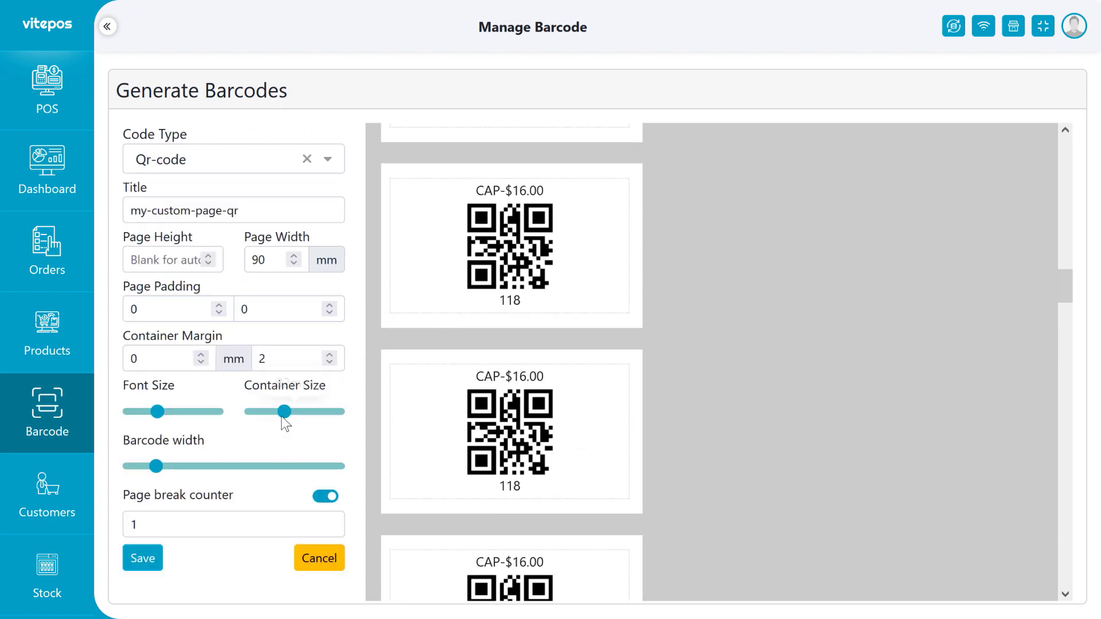
pyautogui.moveTo(157, 411); pyautogui.dragTo(145, 411)
pyautogui.click(148, 559)
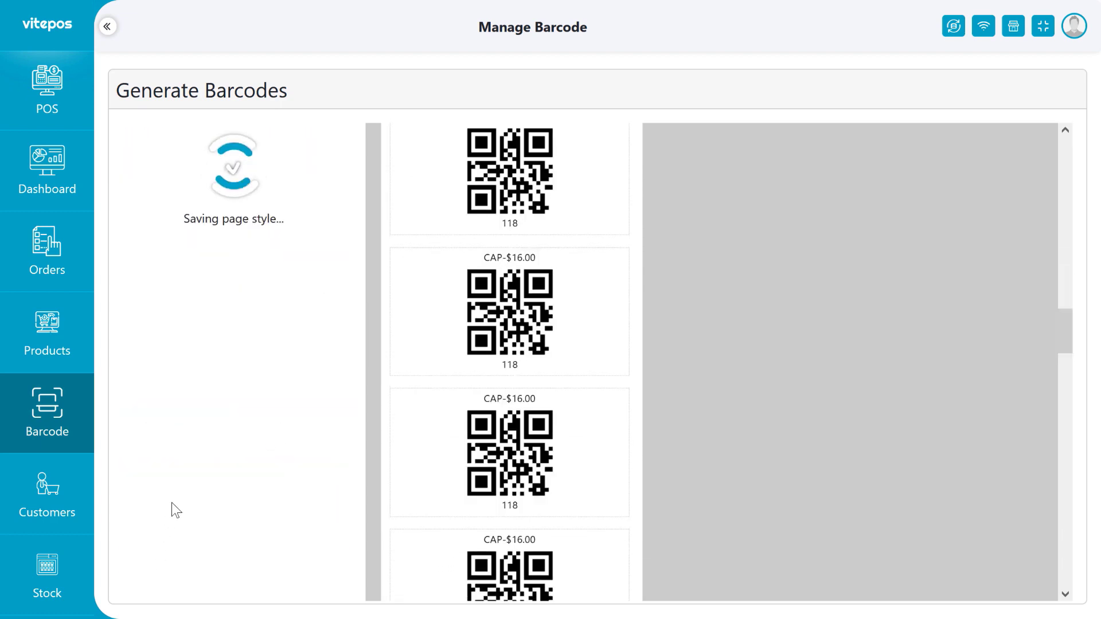
pyautogui.click(208, 383)
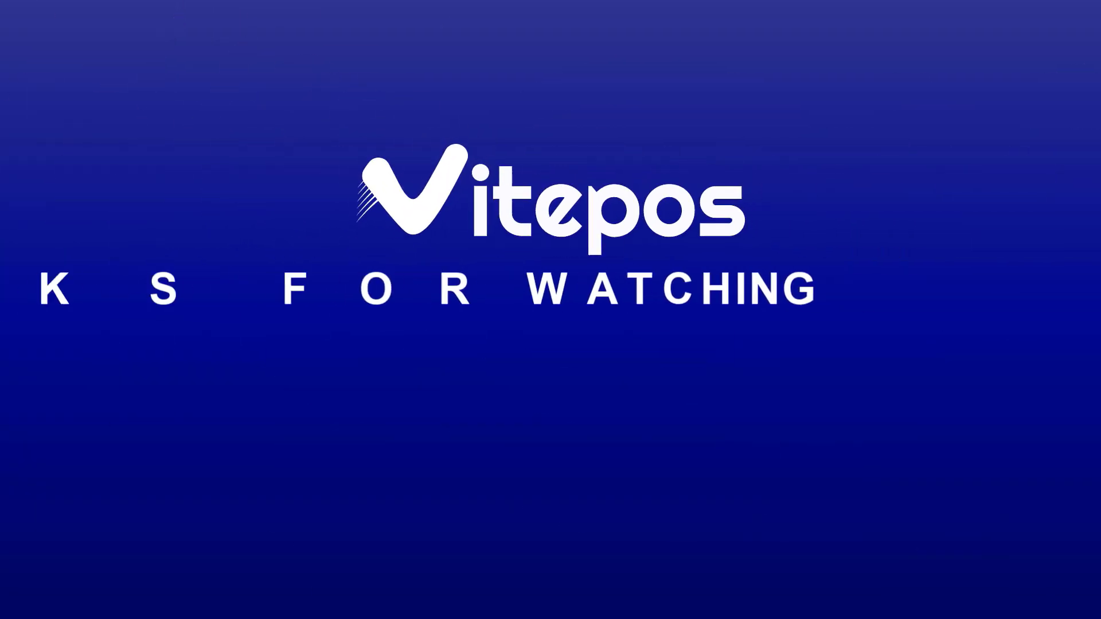